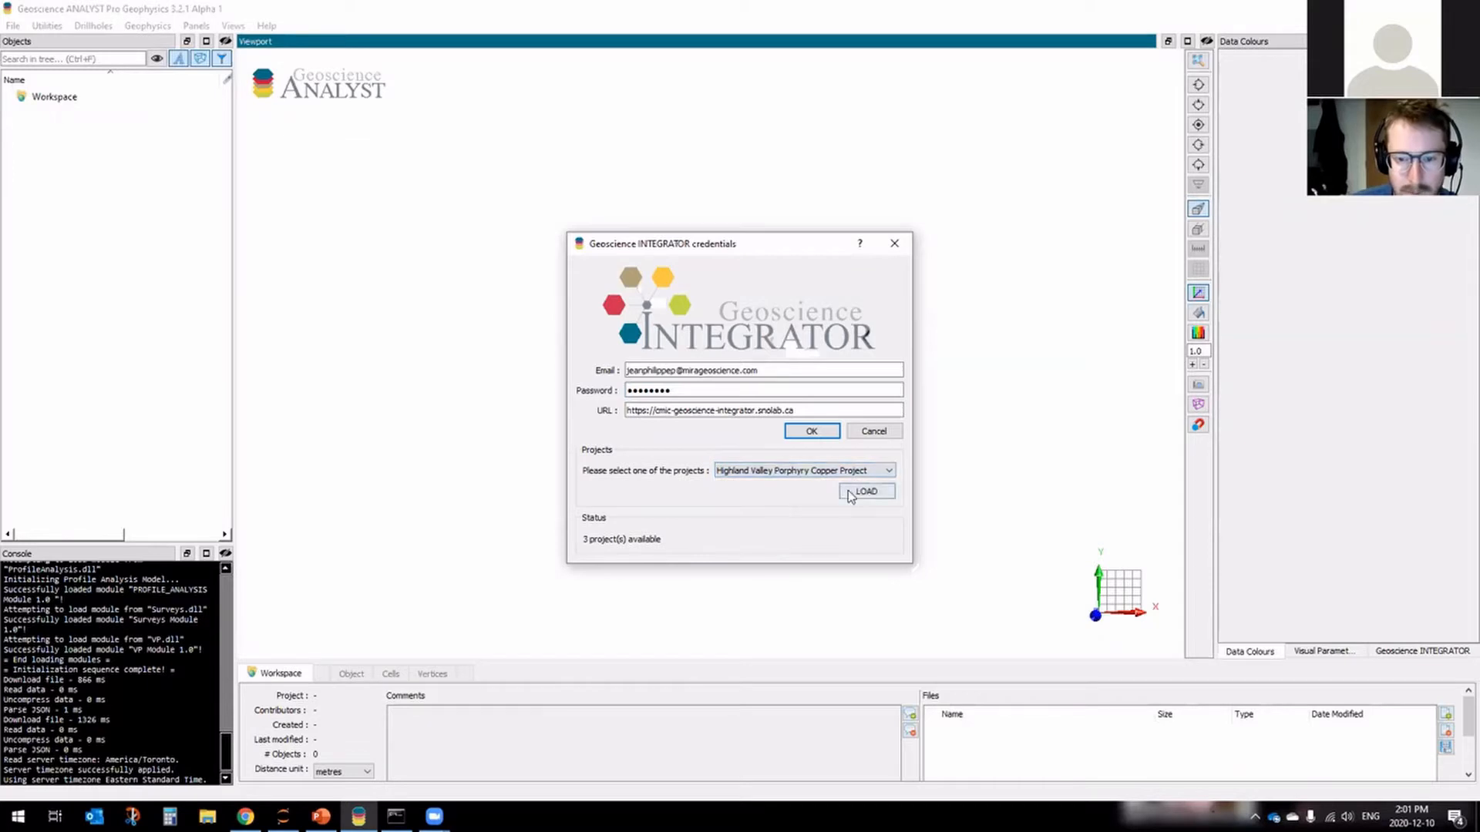
# Load the Highland Valley Porphyry Copper Project and select the Whole Rock Geochemistry data set under geochemistry & mineralogy.
pyautogui.click(864, 494)
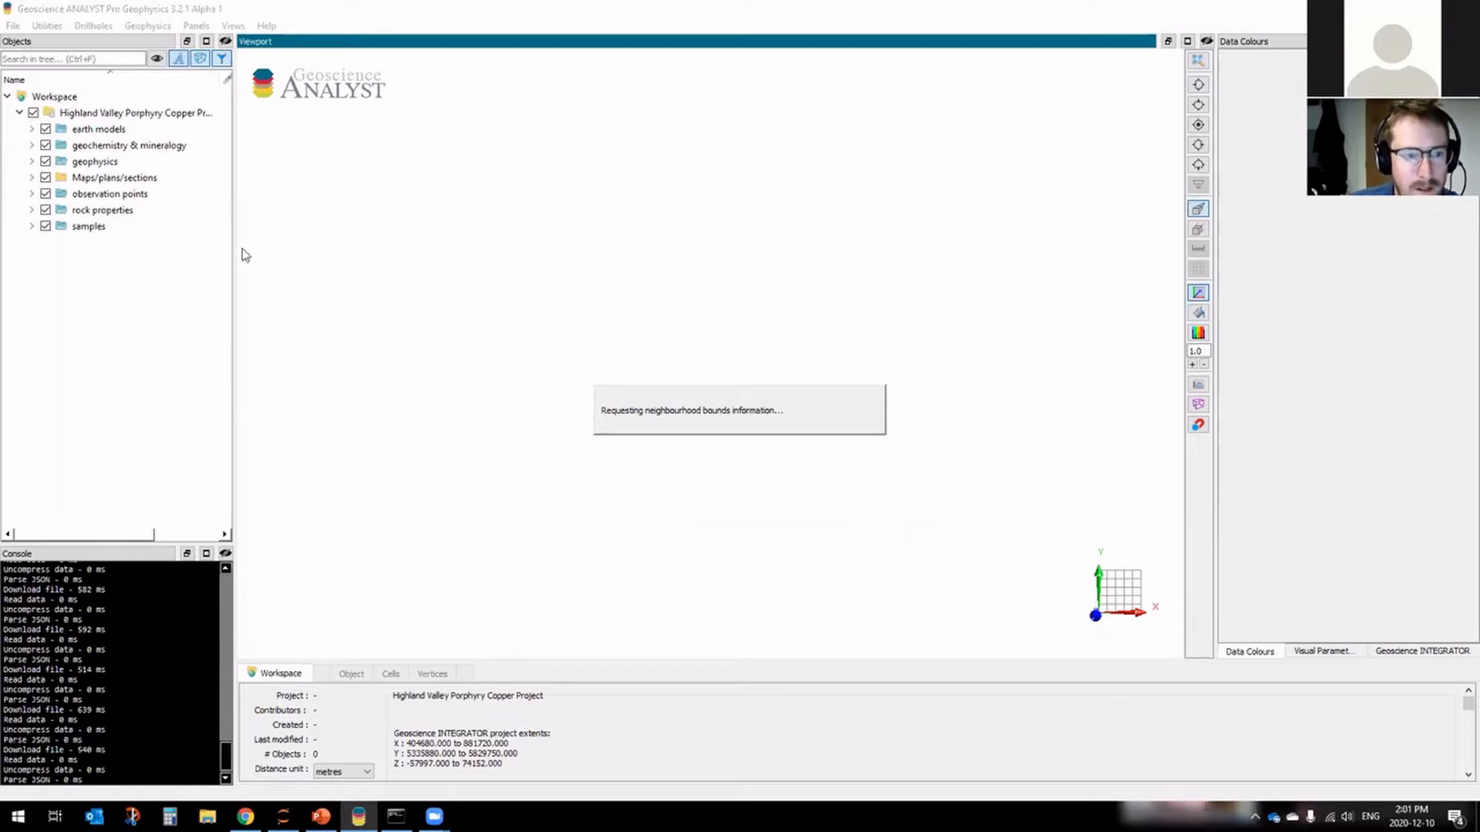
pyautogui.click(32, 145)
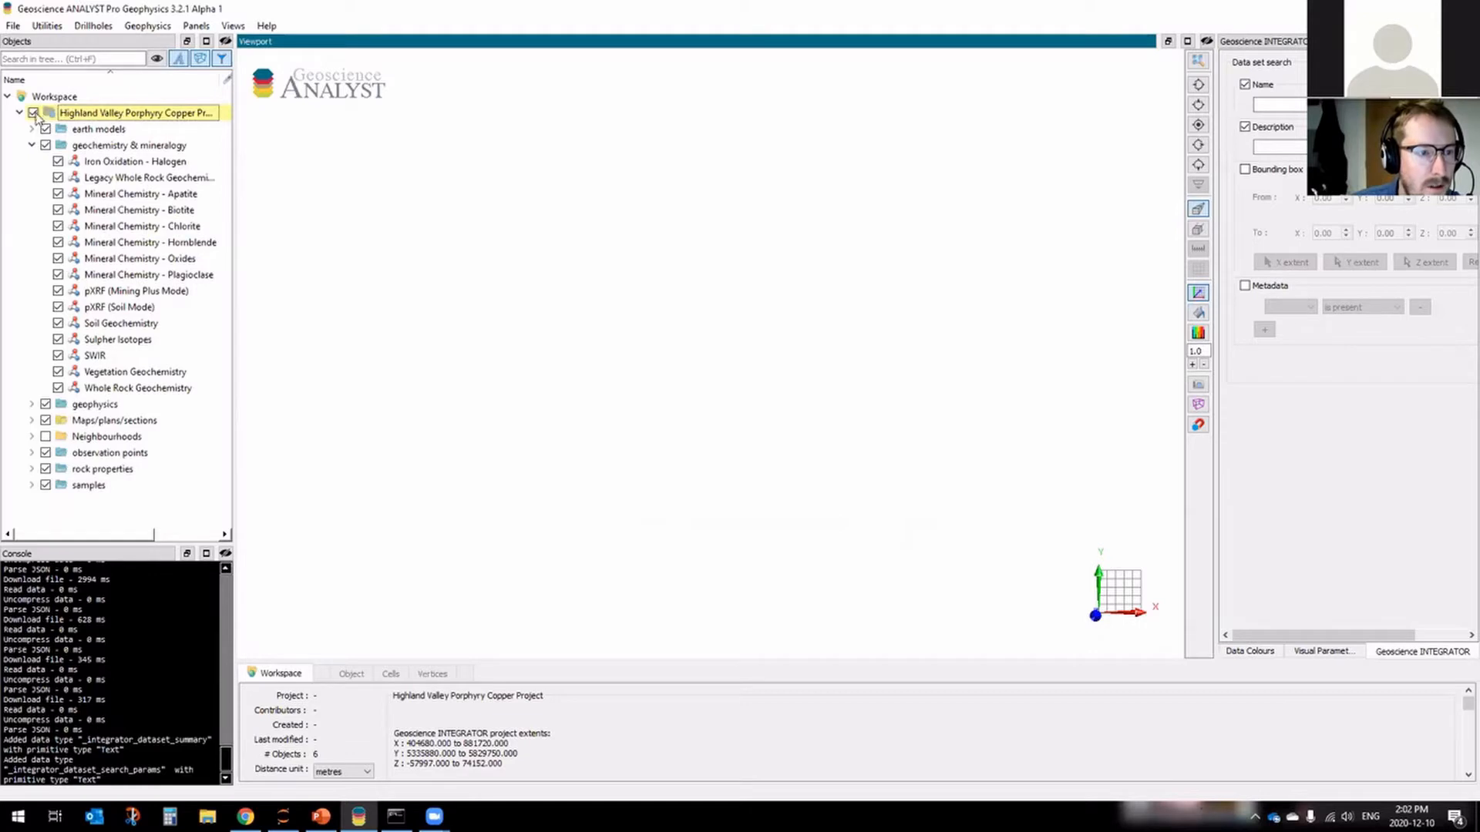
pyautogui.click(103, 389)
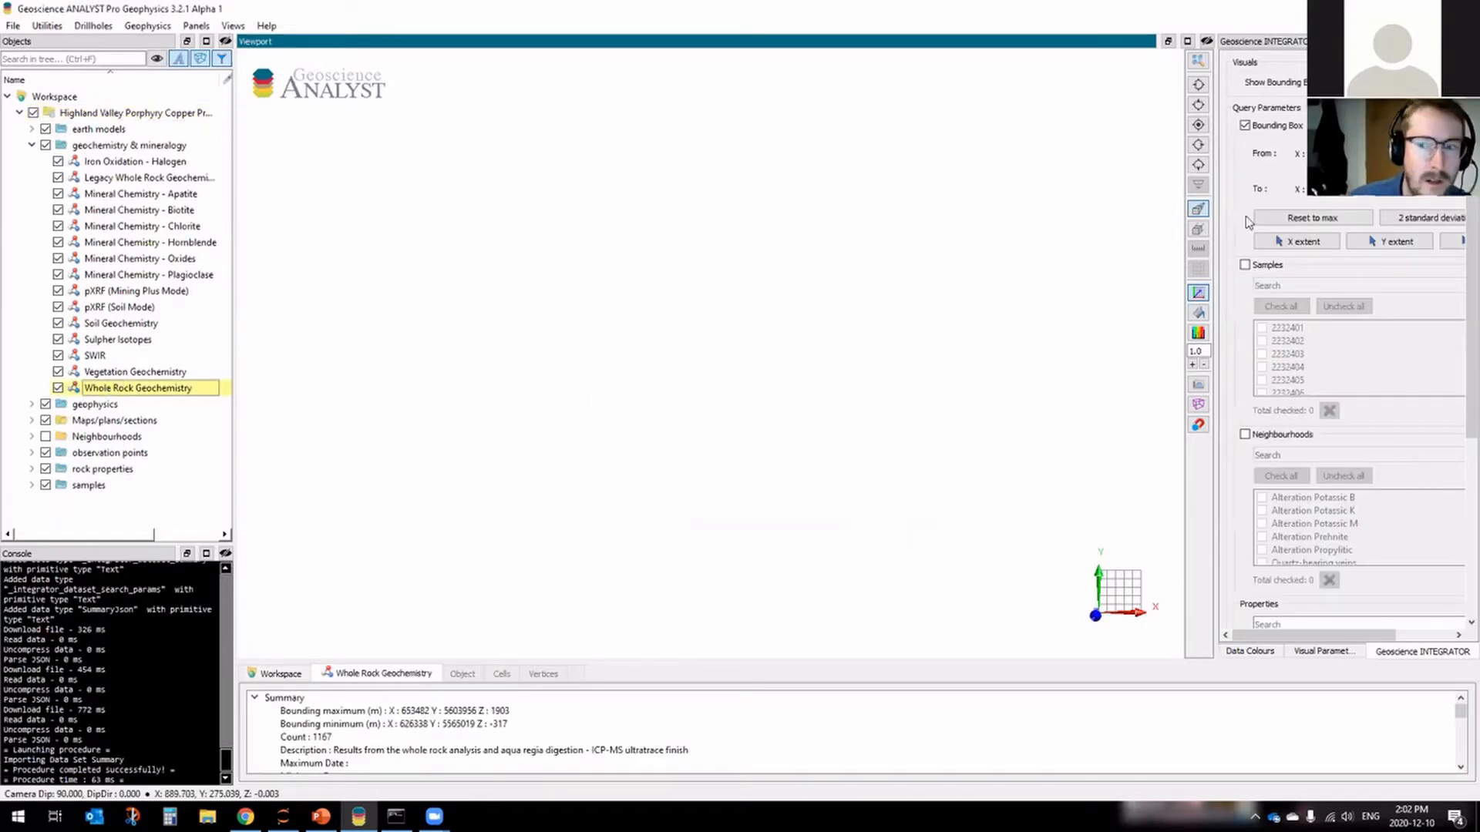
# Widen the query parameters area and show the Whole Rock Geochemistry bounding box in the viewport in a tilted 3D view.
pyautogui.moveTo(1214, 185); pyautogui.dragTo(988, 186)
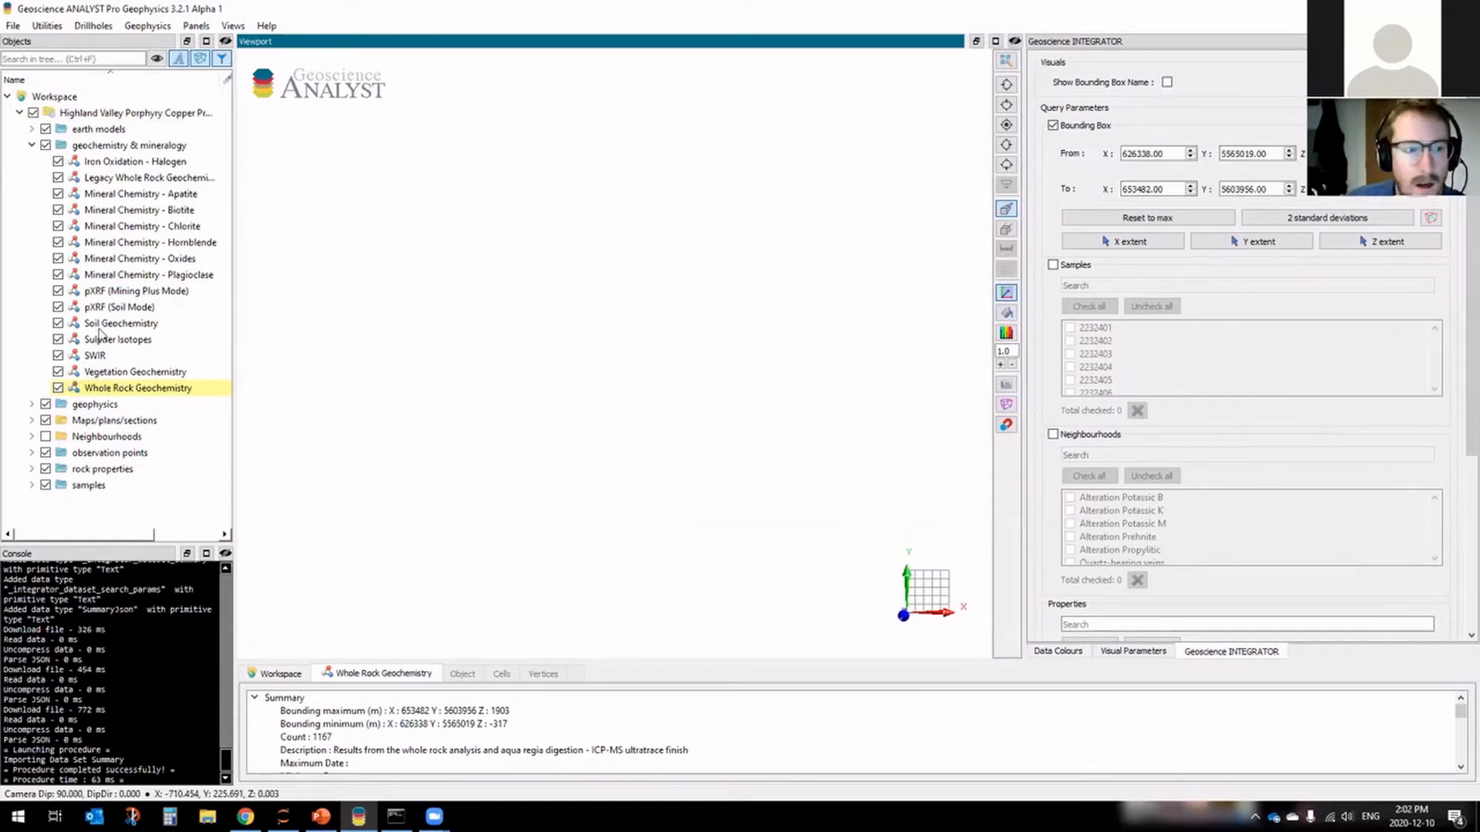
pyautogui.moveTo(143, 390); pyautogui.dragTo(690, 247)
pyautogui.moveTo(617, 360); pyautogui.dragTo(611, 238)
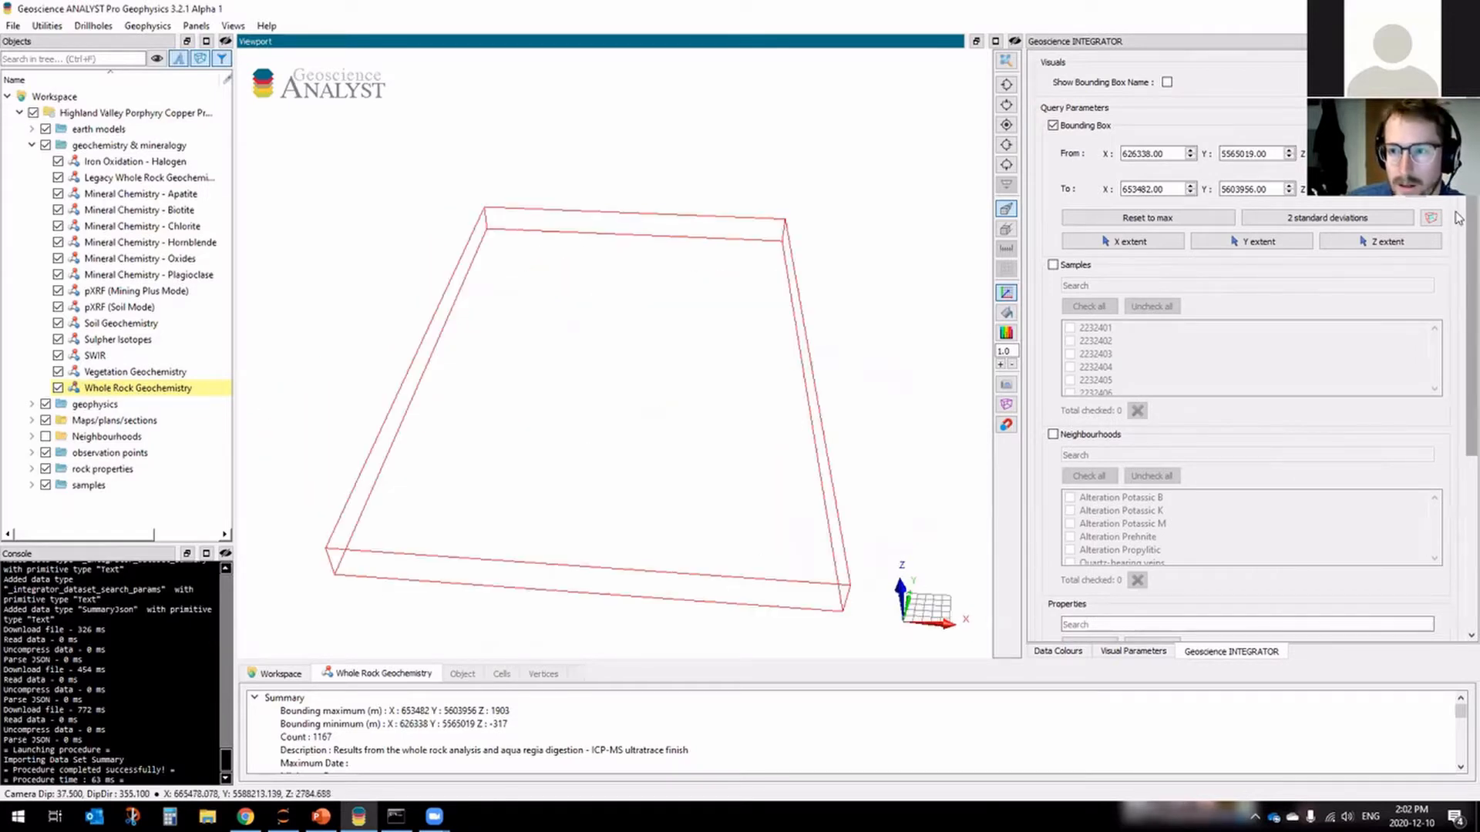
# Clear all query properties and include only al2o3_pct, cao_pct and cr2o3_pct.
pyautogui.scroll(-5, 1459, 445)
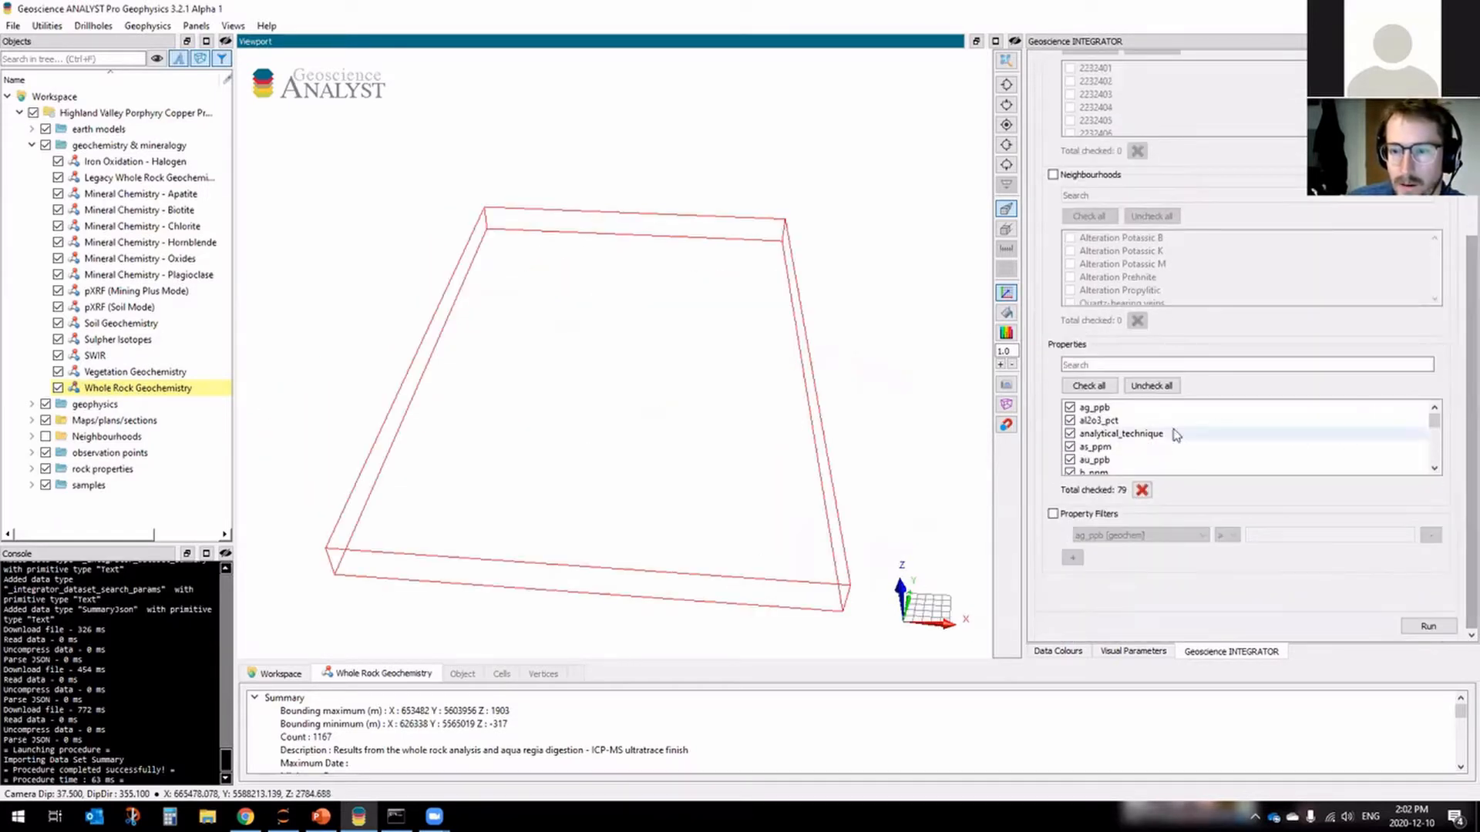
pyautogui.click(1151, 385)
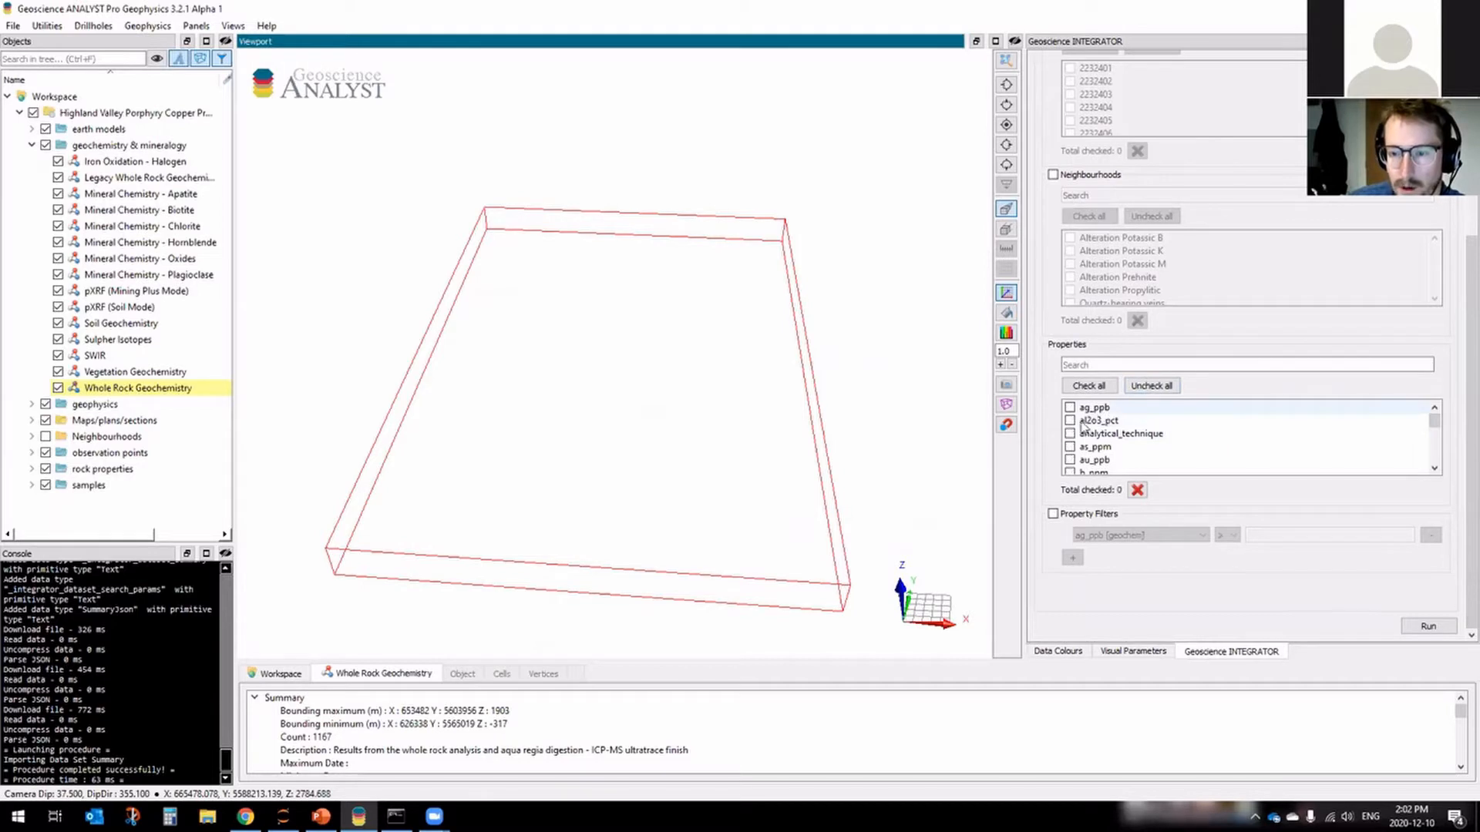
pyautogui.scroll(-1, 1116, 426)
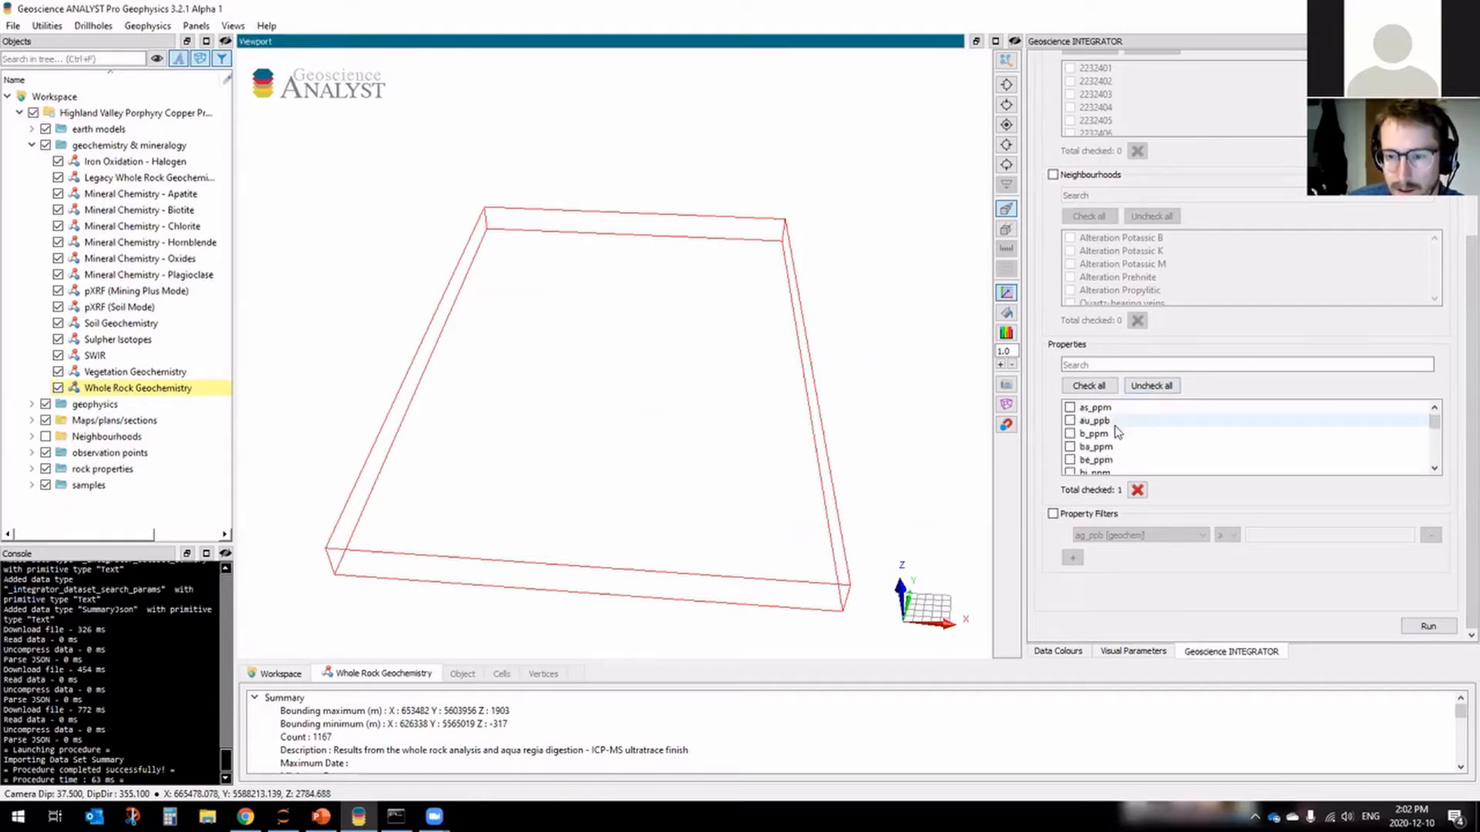
pyautogui.scroll(-1, 1116, 428)
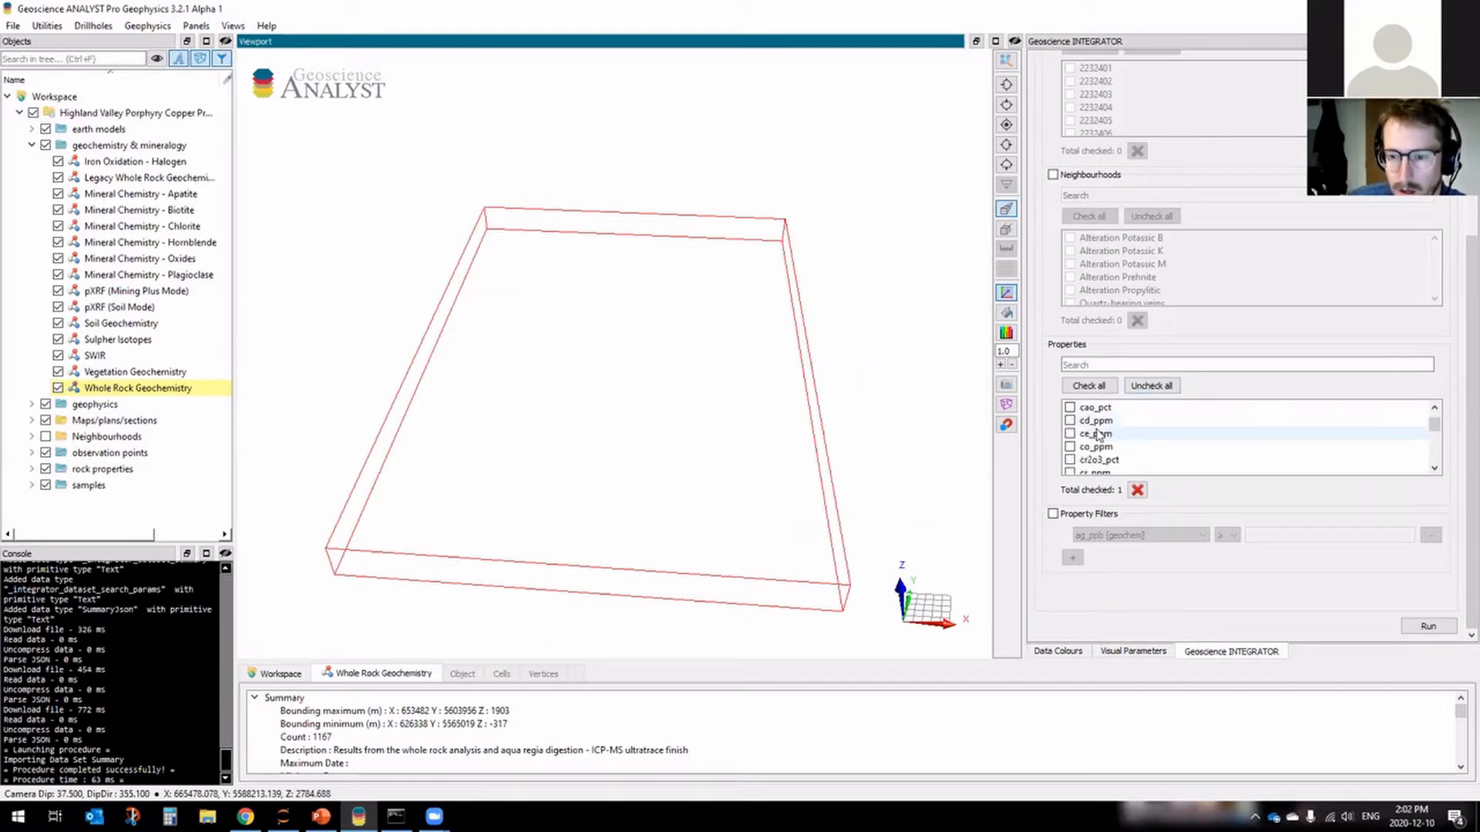
pyautogui.click(1070, 407)
pyautogui.click(1070, 460)
# Add fe2o3_pct and k2o_pct to the properties of the Whole Rock Geochemistry query.
pyautogui.scroll(-1, 1156, 439)
pyautogui.scroll(-1, 1159, 447)
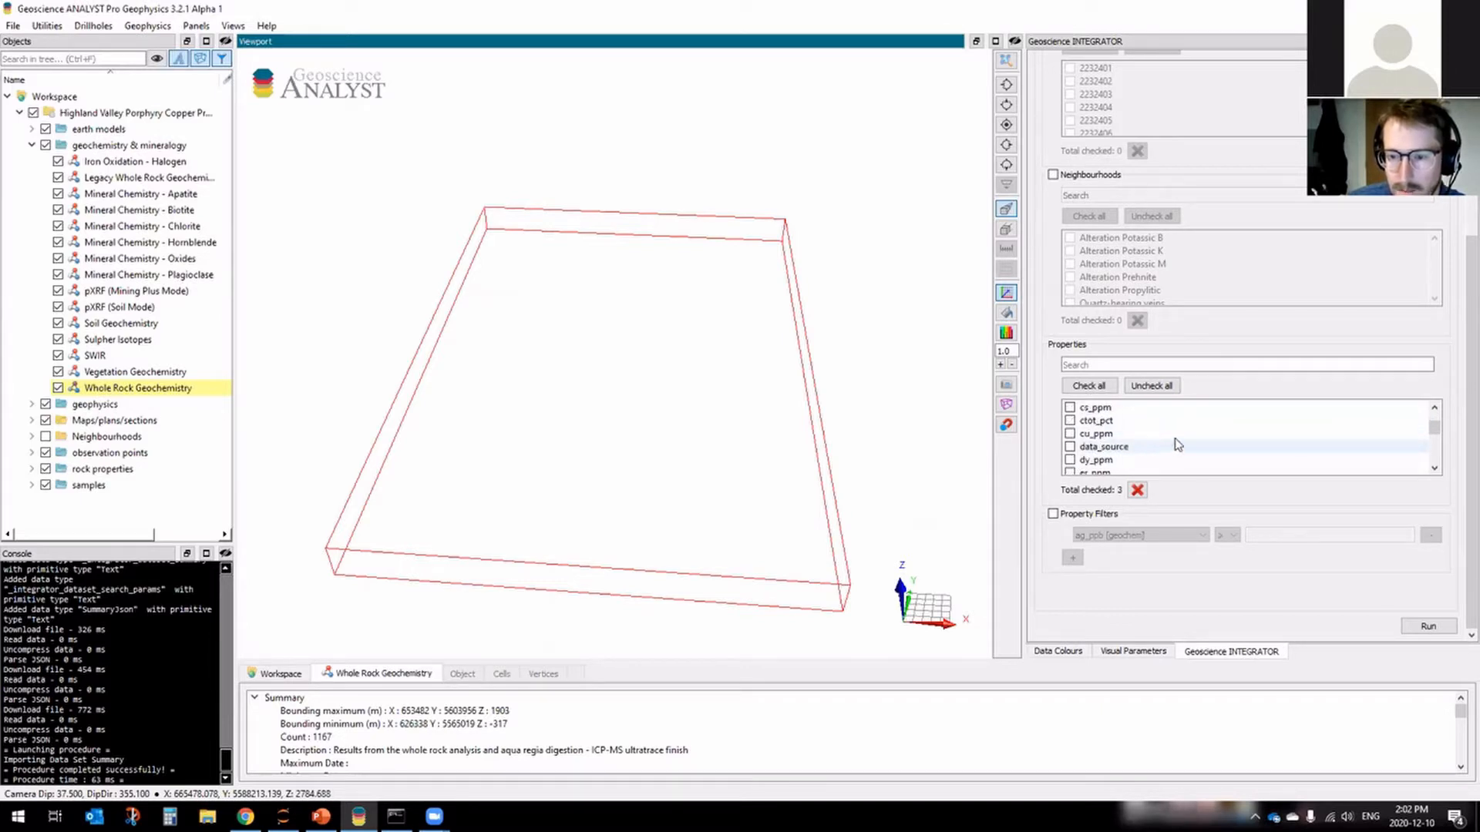
pyautogui.scroll(-1, 1164, 441)
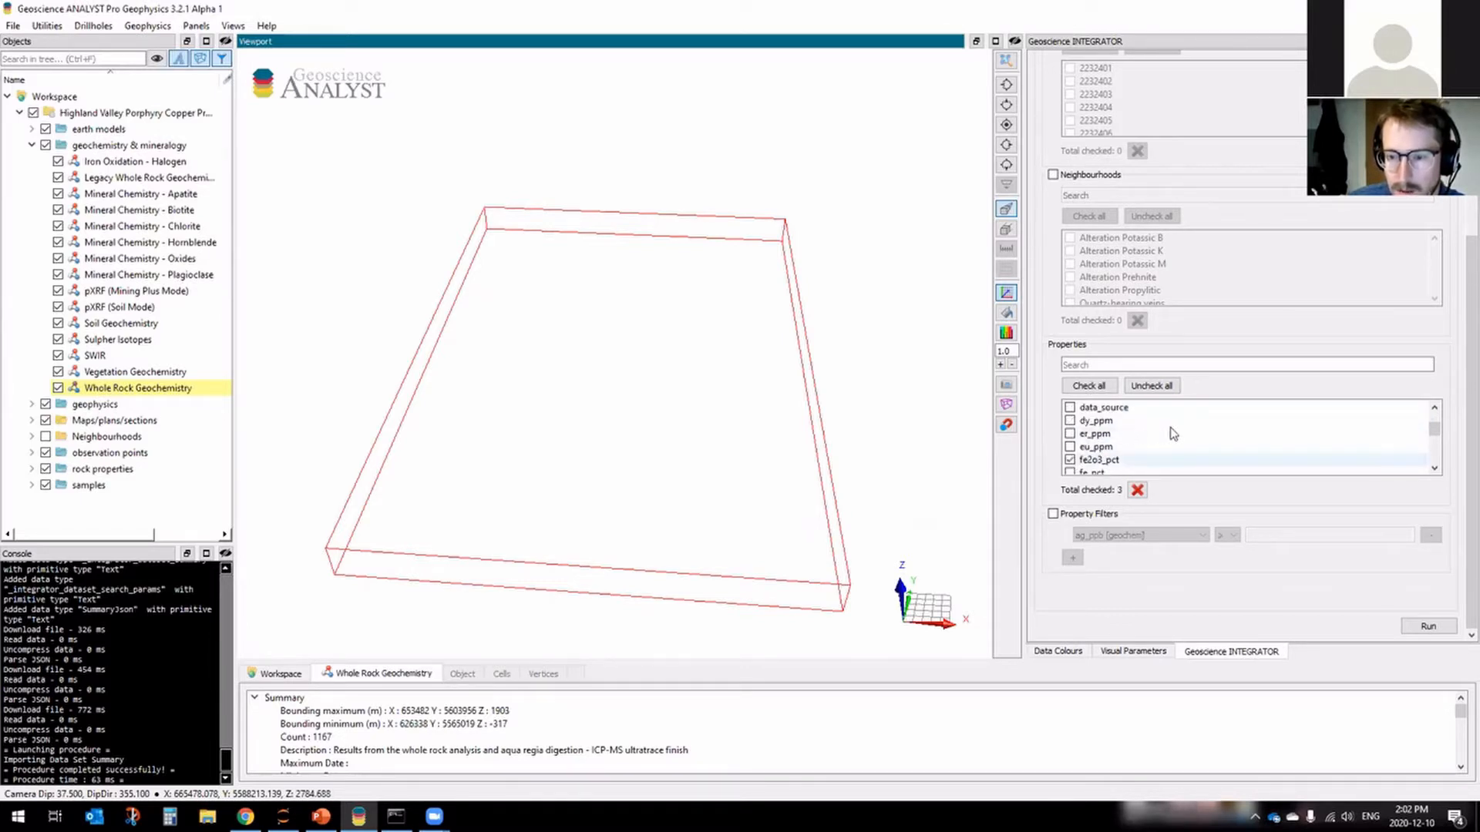
pyautogui.scroll(-3, 1170, 434)
pyautogui.scroll(-2, 1173, 435)
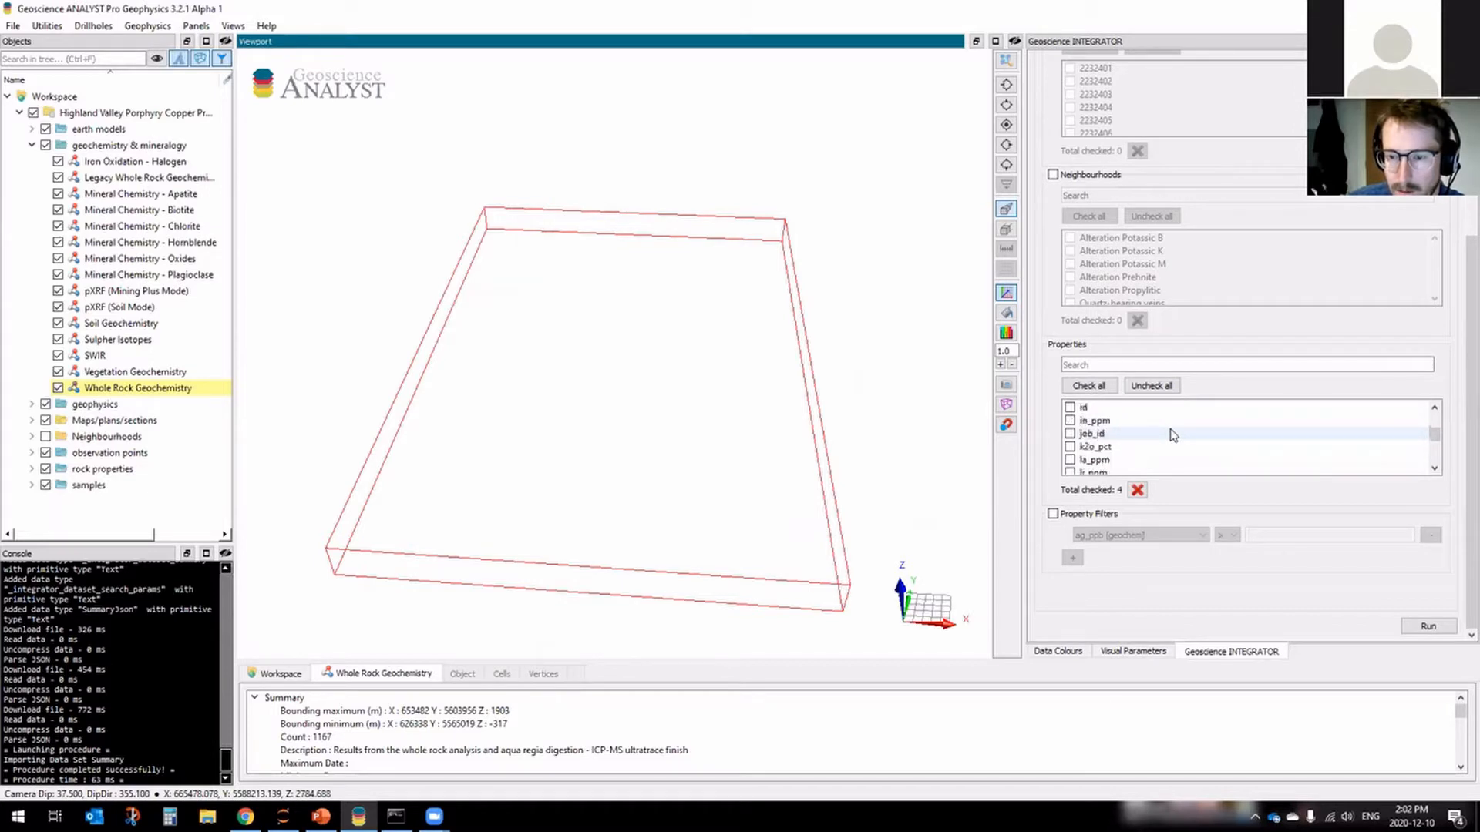
pyautogui.click(1070, 408)
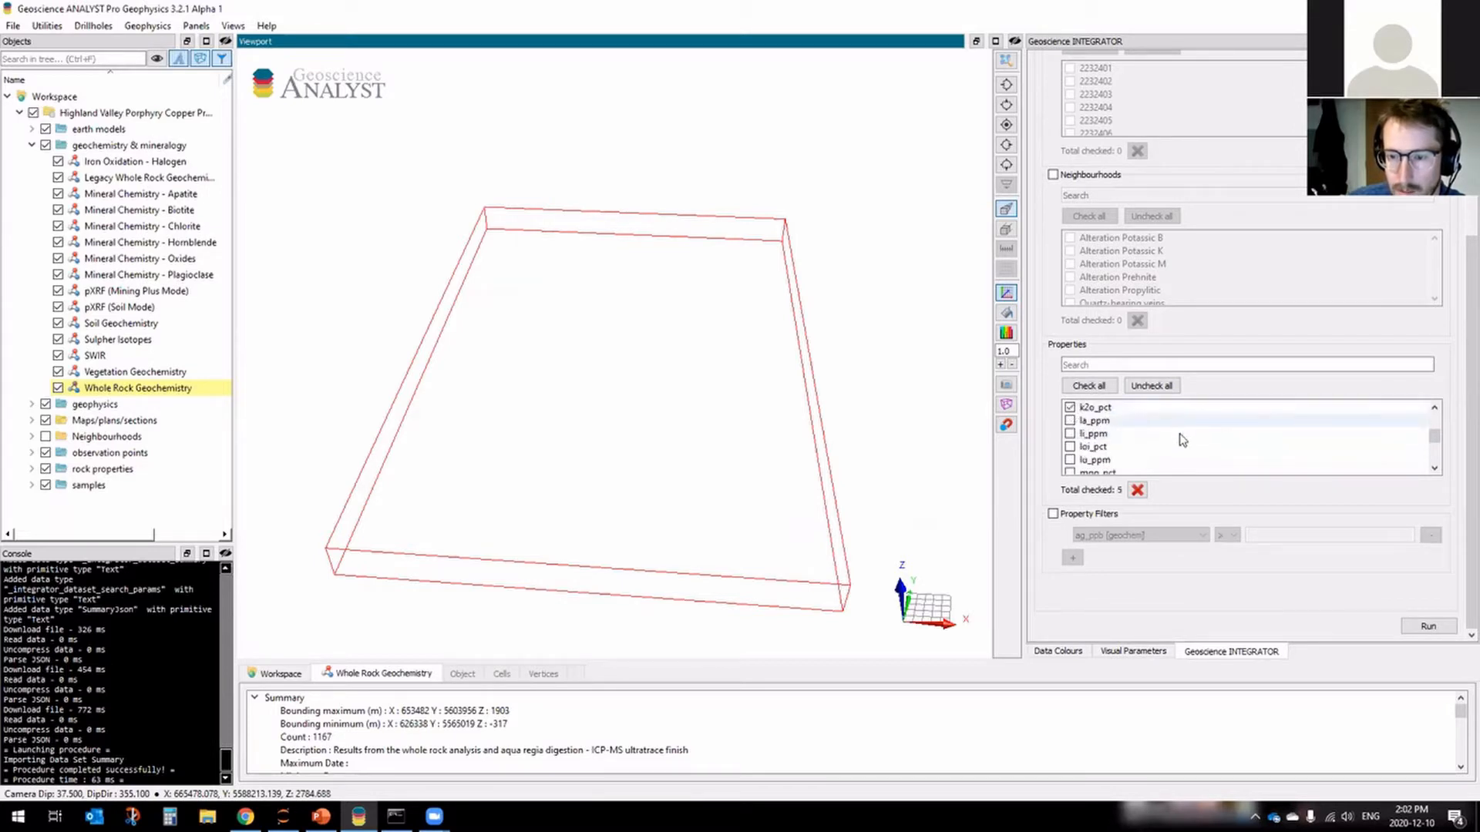
# Include mgo_pct, mno_pct, na2o_pct and p2o5_pct in the query properties.
pyautogui.scroll(-2, 1148, 440)
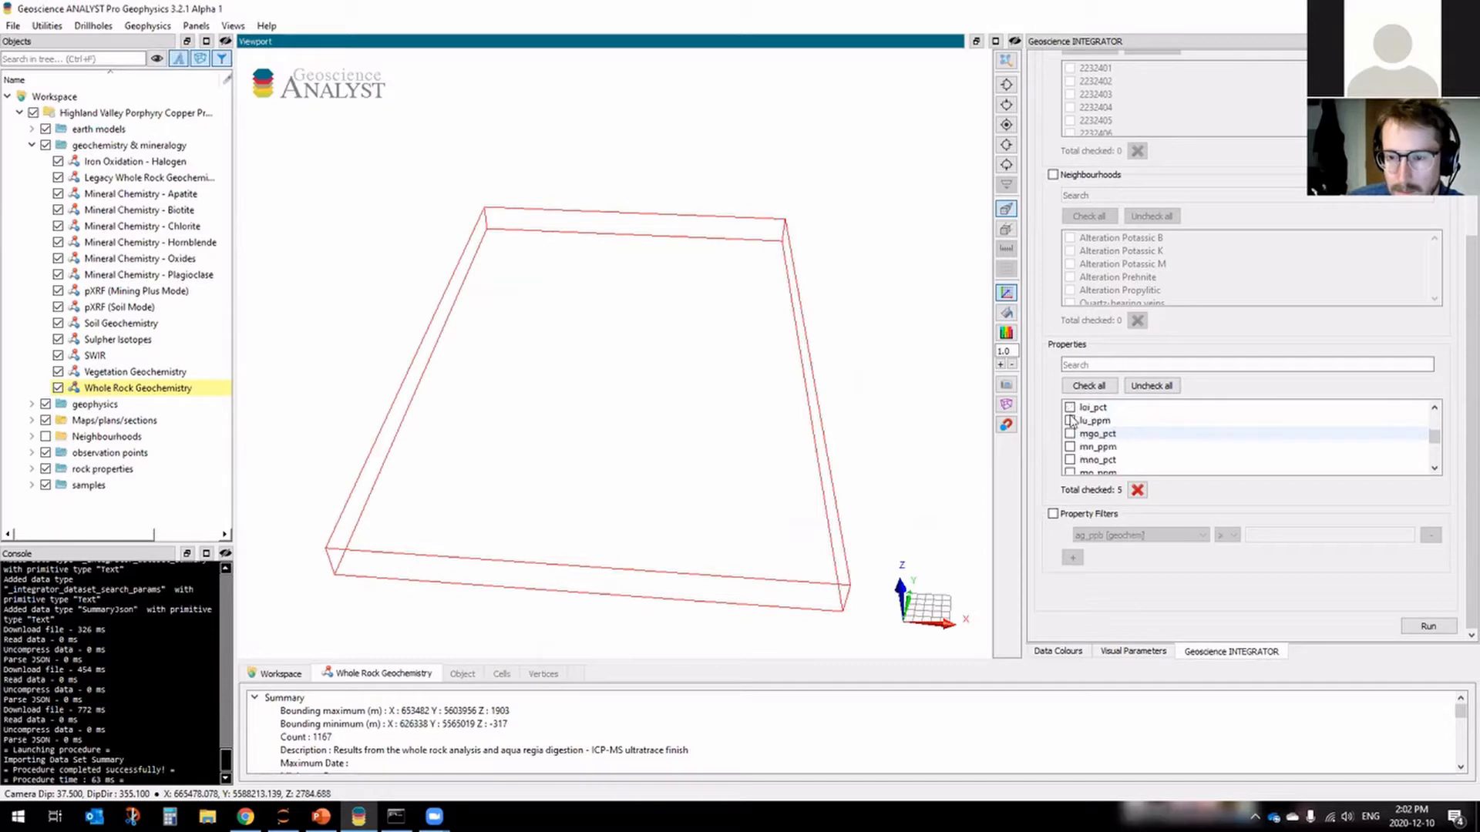
pyautogui.scroll(1, 1218, 440)
pyautogui.scroll(-2, 1217, 428)
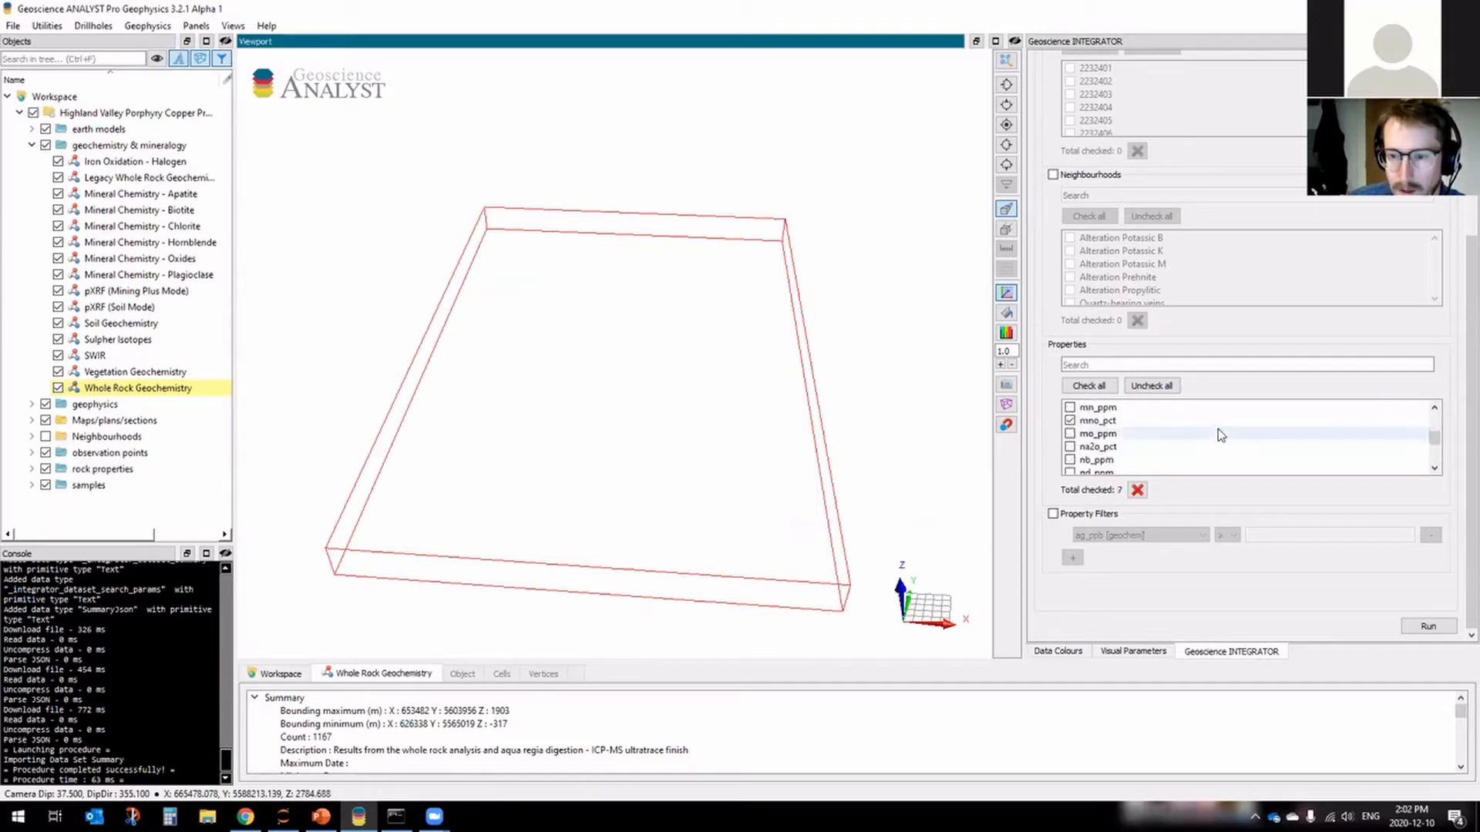
pyautogui.click(1070, 408)
pyautogui.scroll(-1, 1075, 416)
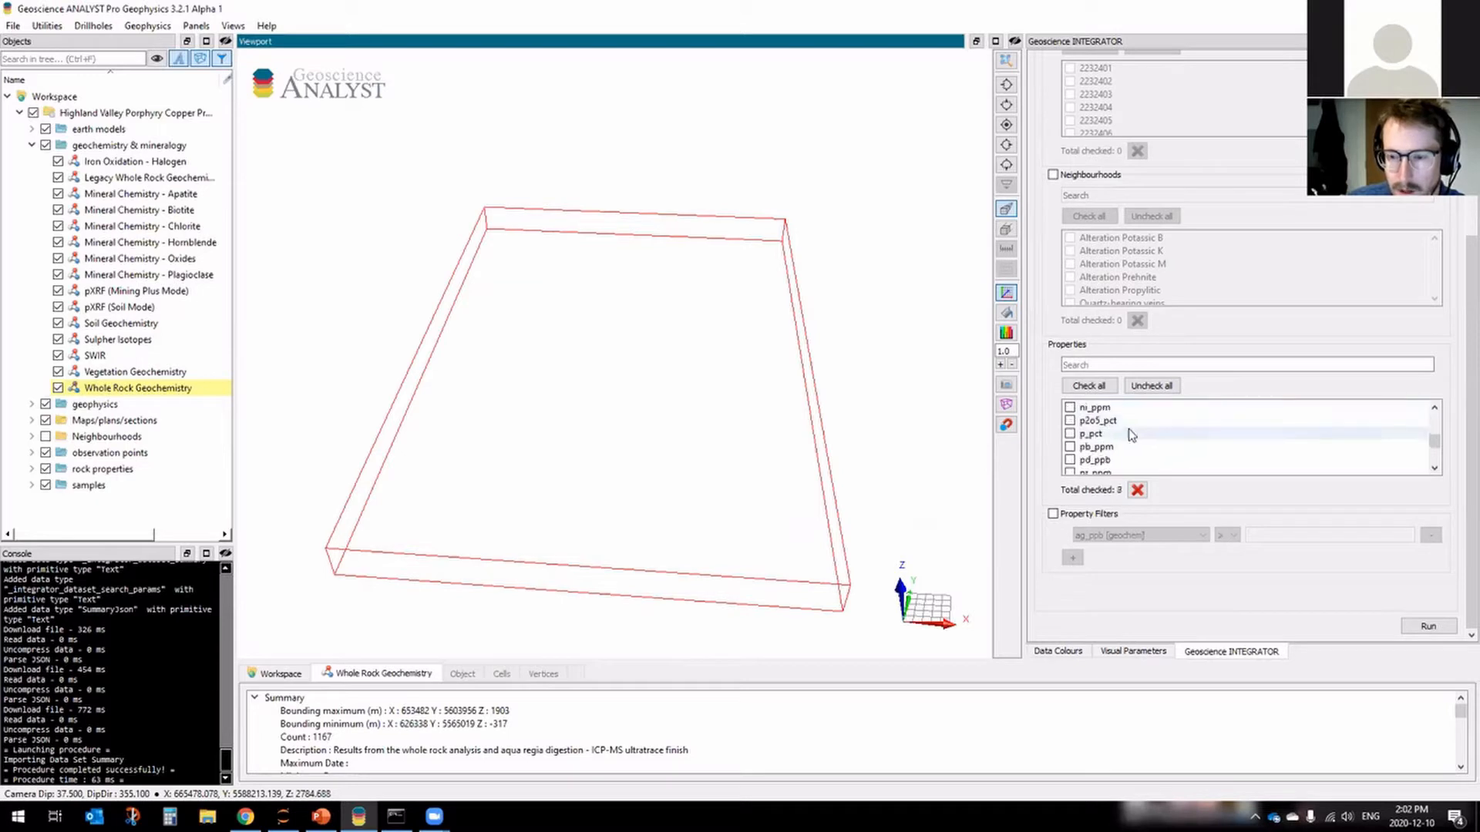
pyautogui.click(1070, 420)
# Include sio2_pct and tio2_pct in the query properties.
pyautogui.scroll(-1, 1248, 443)
pyautogui.scroll(1, 1253, 444)
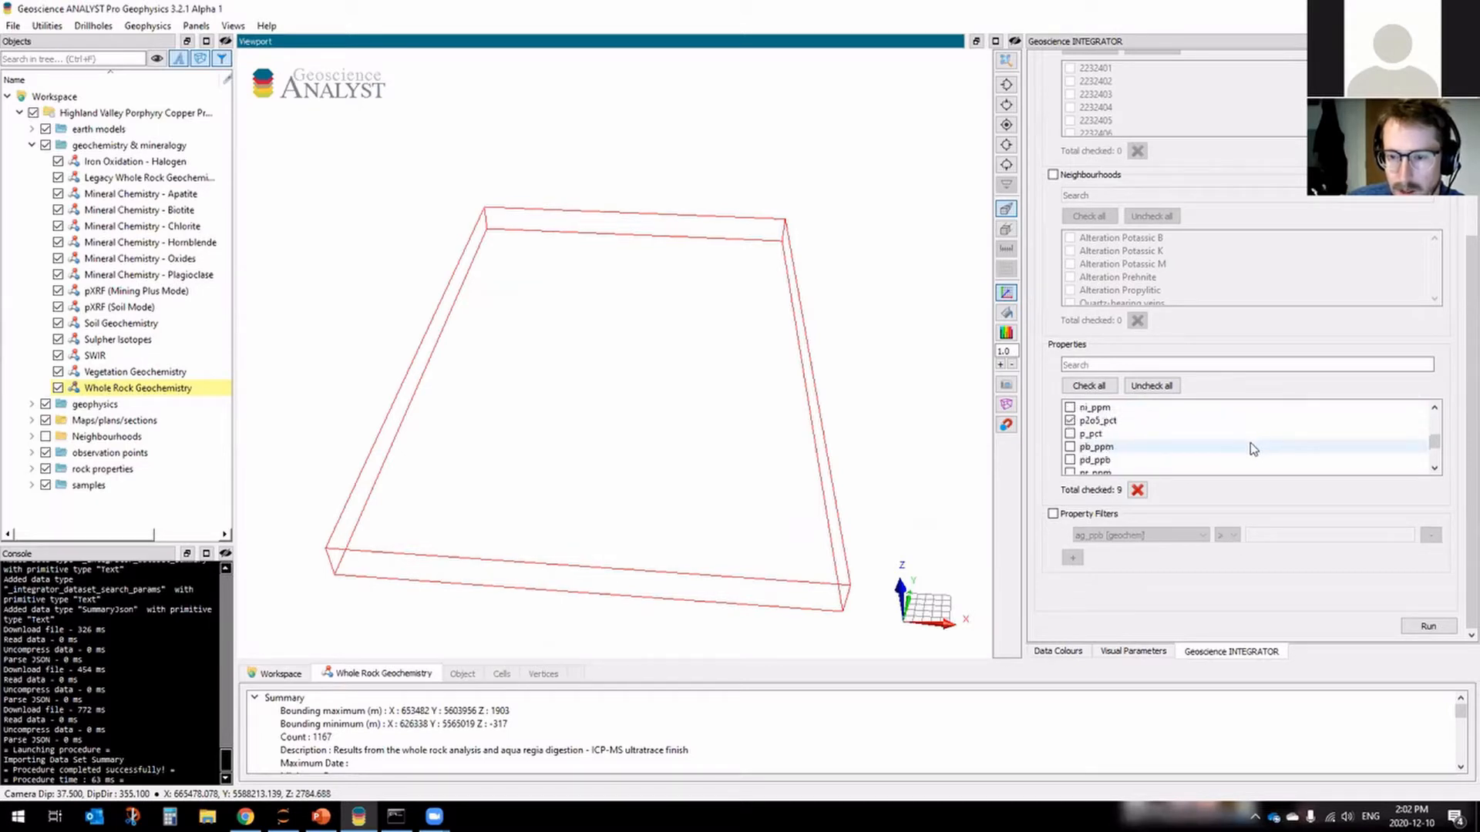
pyautogui.scroll(-2, 1433, 450)
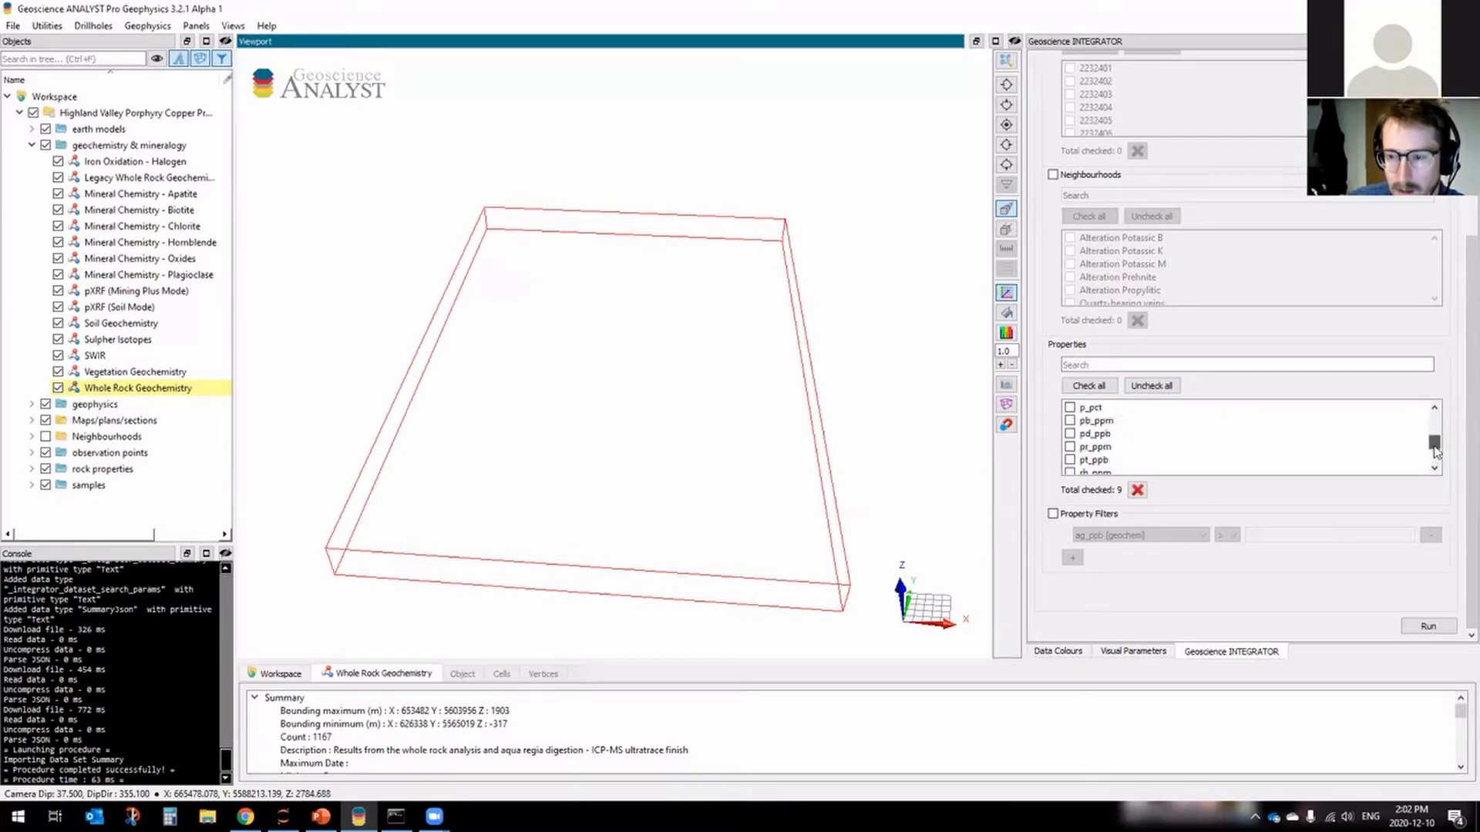
pyautogui.scroll(-1, 1273, 444)
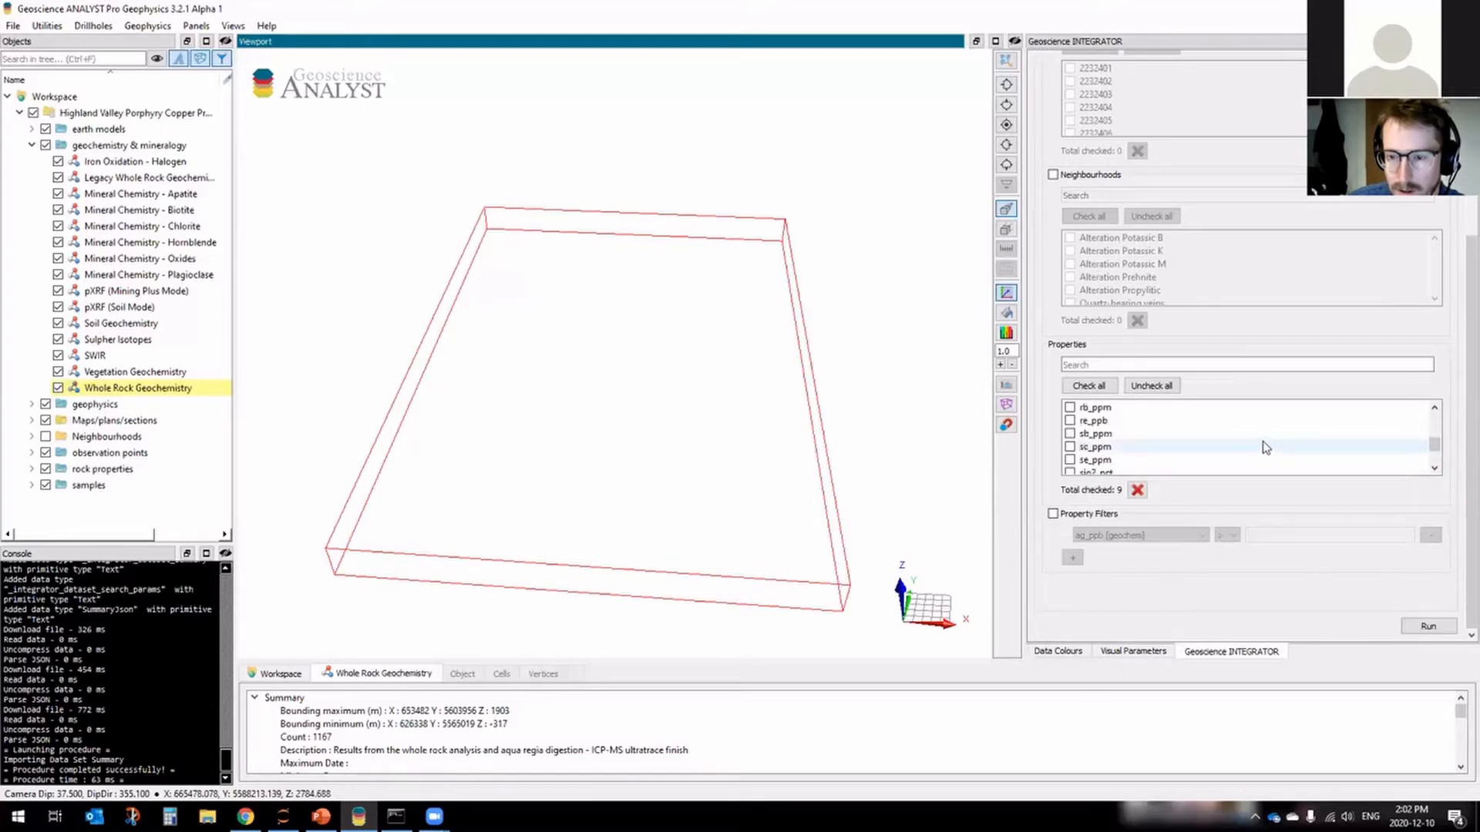
pyautogui.scroll(2, 1164, 450)
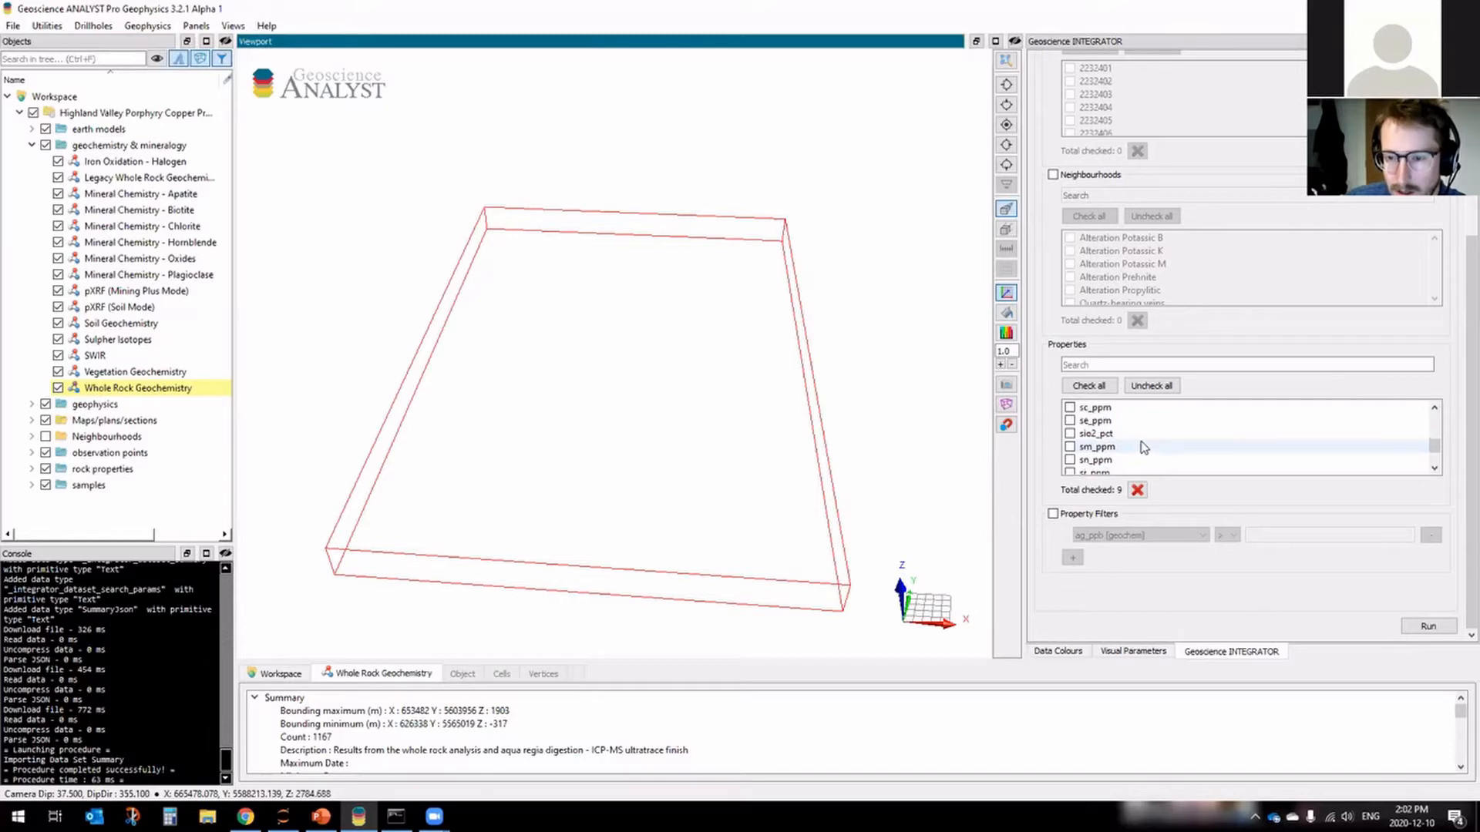
pyautogui.scroll(-3, 1139, 442)
pyautogui.click(1070, 434)
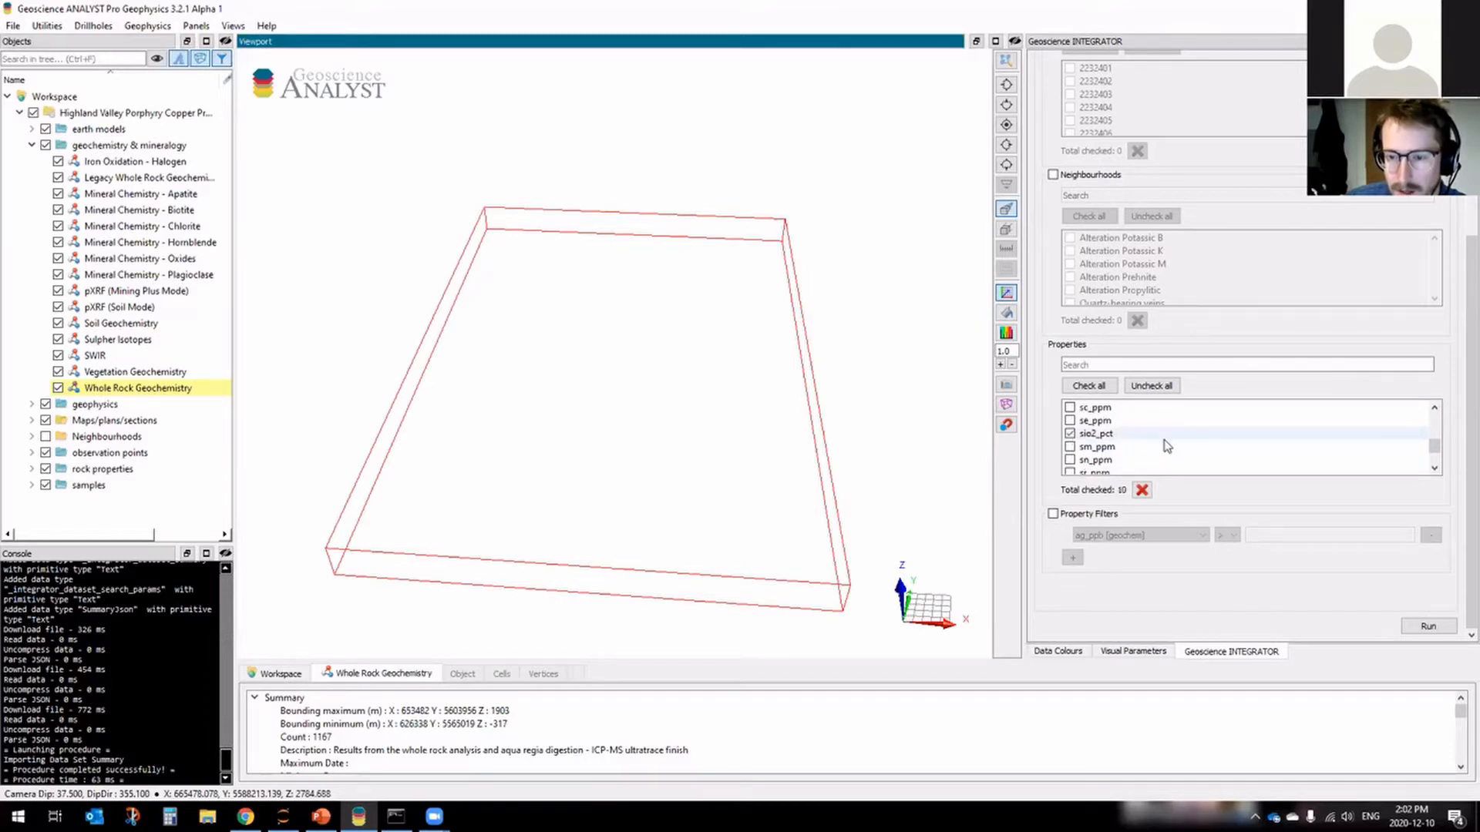
pyautogui.click(1434, 469)
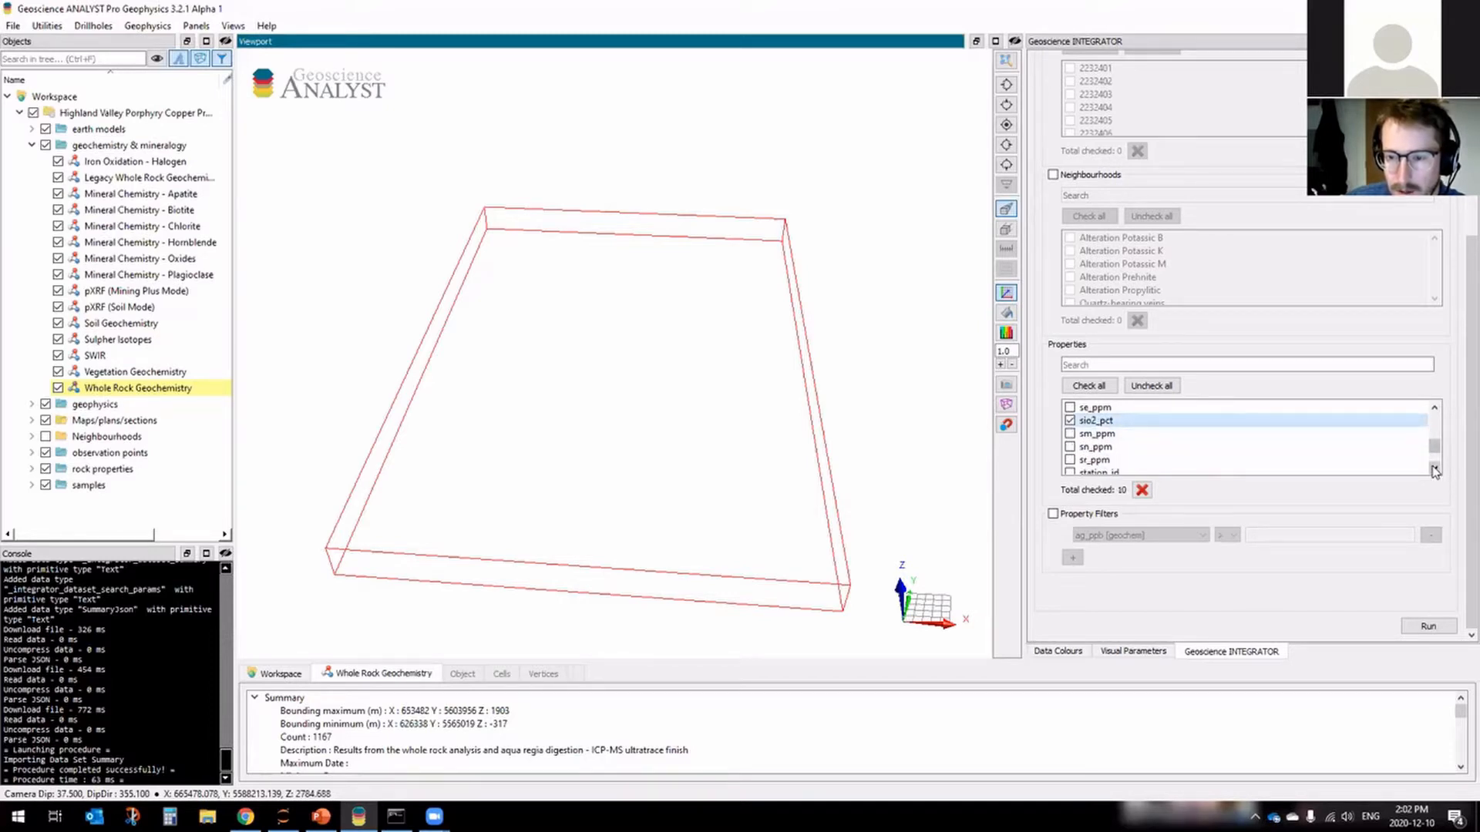
pyautogui.click(1435, 470)
pyautogui.click(1434, 470)
pyautogui.click(1435, 470)
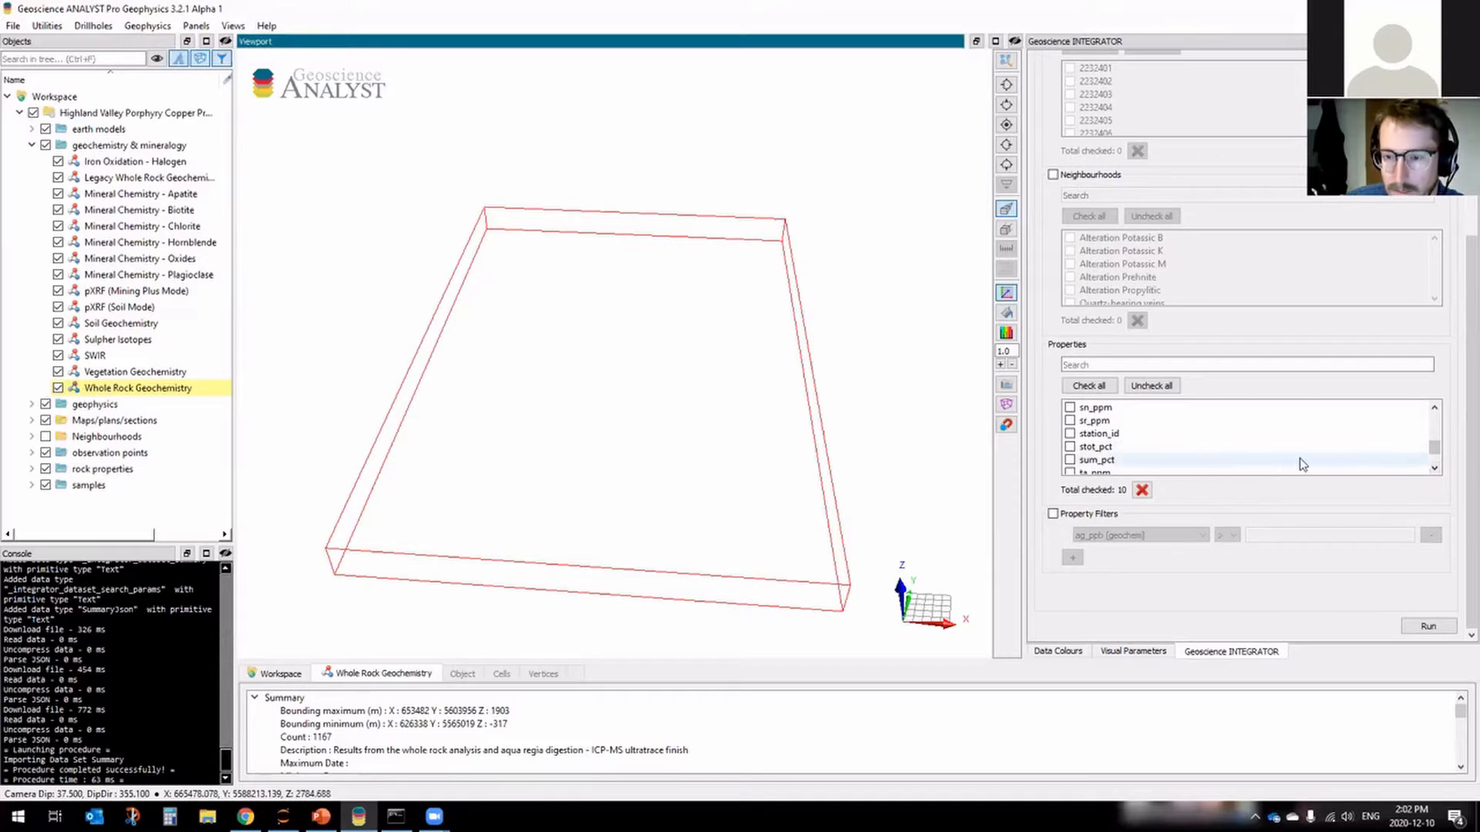
pyautogui.scroll(-2, 1310, 459)
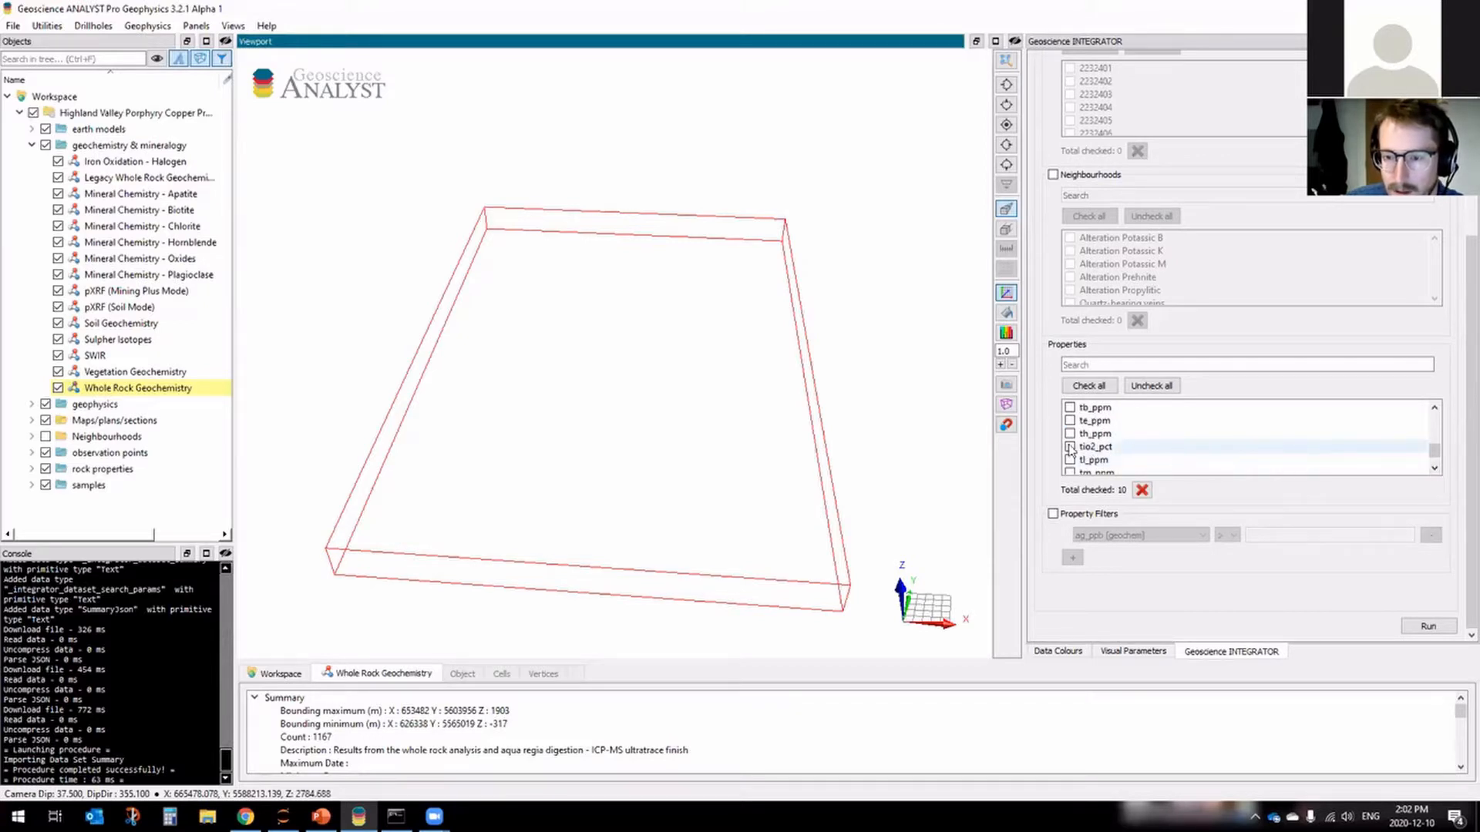
# Add zr_ppm to the query properties and run the Whole Rock Geochemistry query.
pyautogui.click(1437, 470)
pyautogui.click(1437, 469)
pyautogui.click(1436, 469)
pyautogui.click(1437, 469)
pyautogui.click(1437, 469)
pyautogui.click(1436, 470)
pyautogui.click(1436, 469)
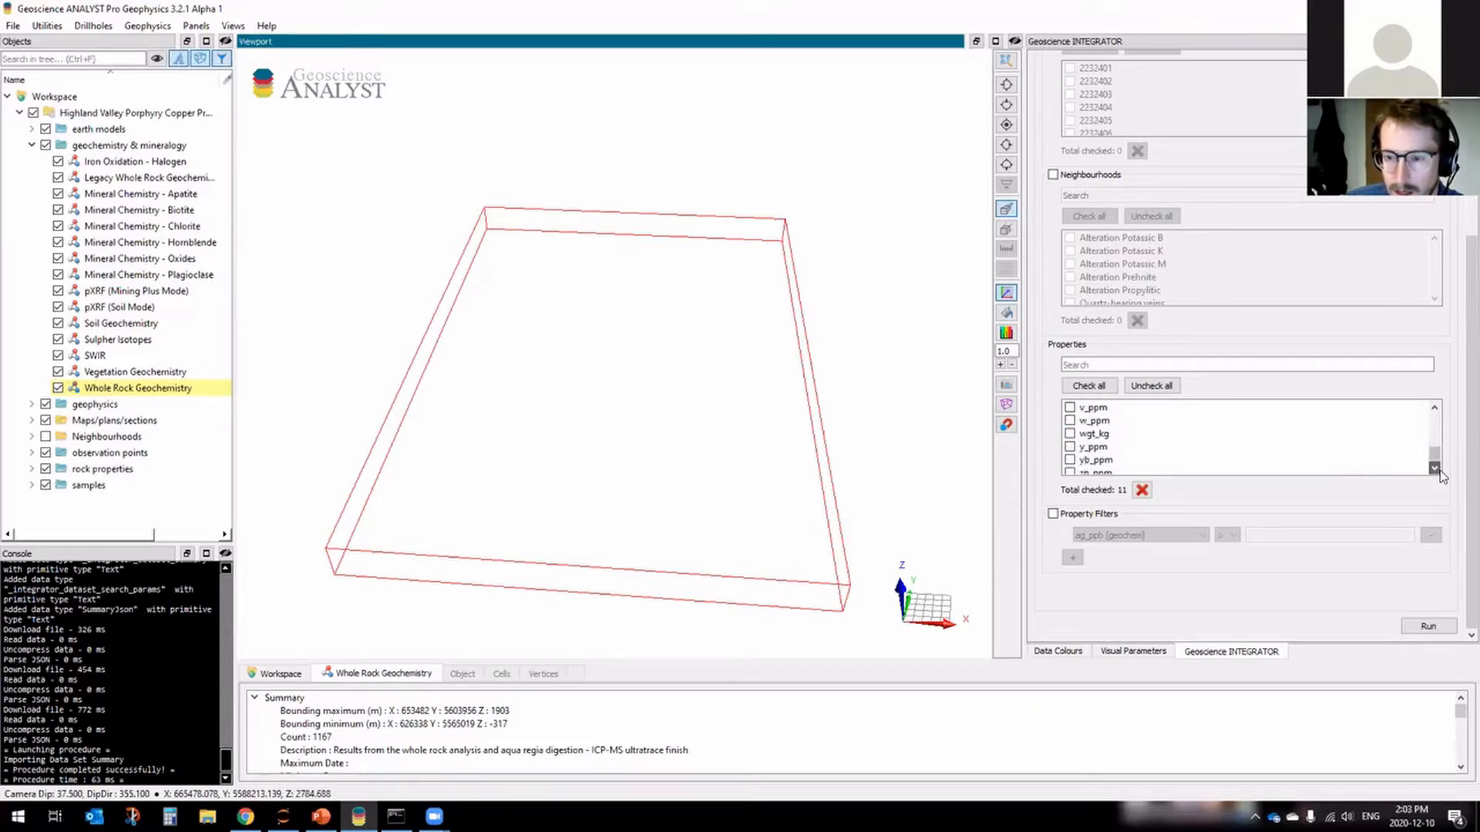
pyautogui.click(1437, 469)
pyautogui.click(1437, 470)
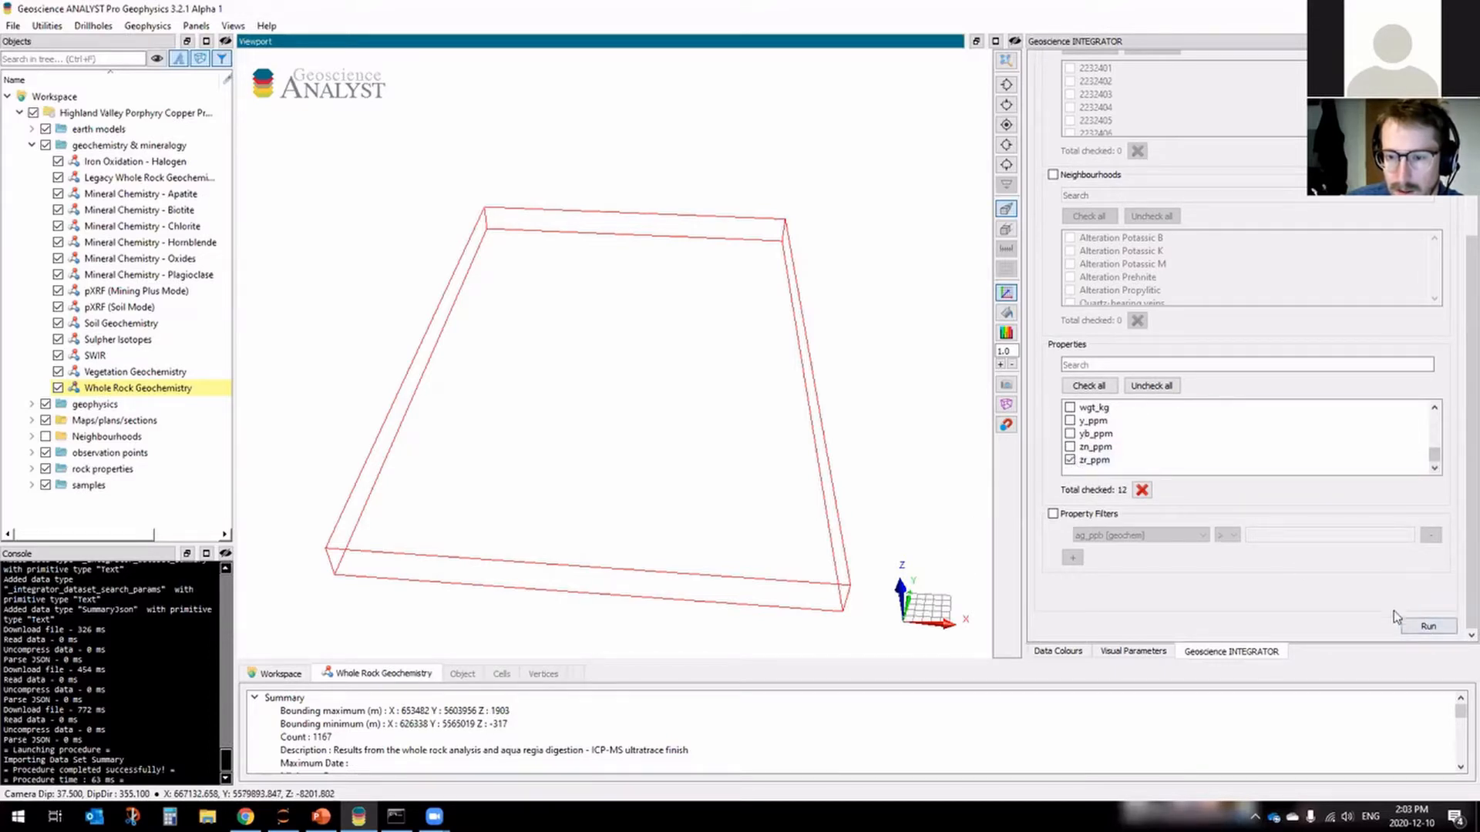
pyautogui.click(1428, 626)
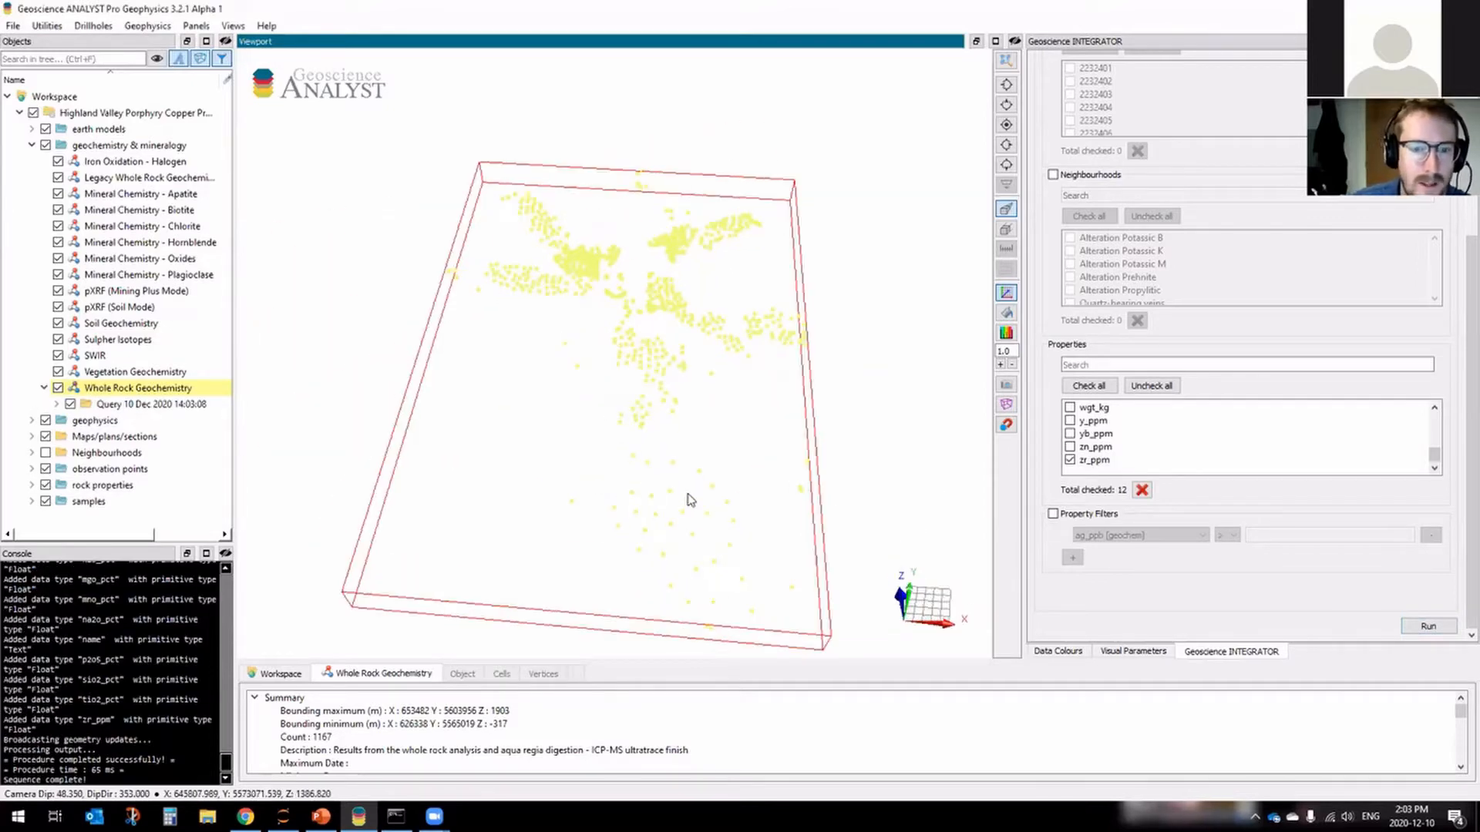
# Expand the query result's Points object and colour the points by al2o3_pct.
pyautogui.click(56, 404)
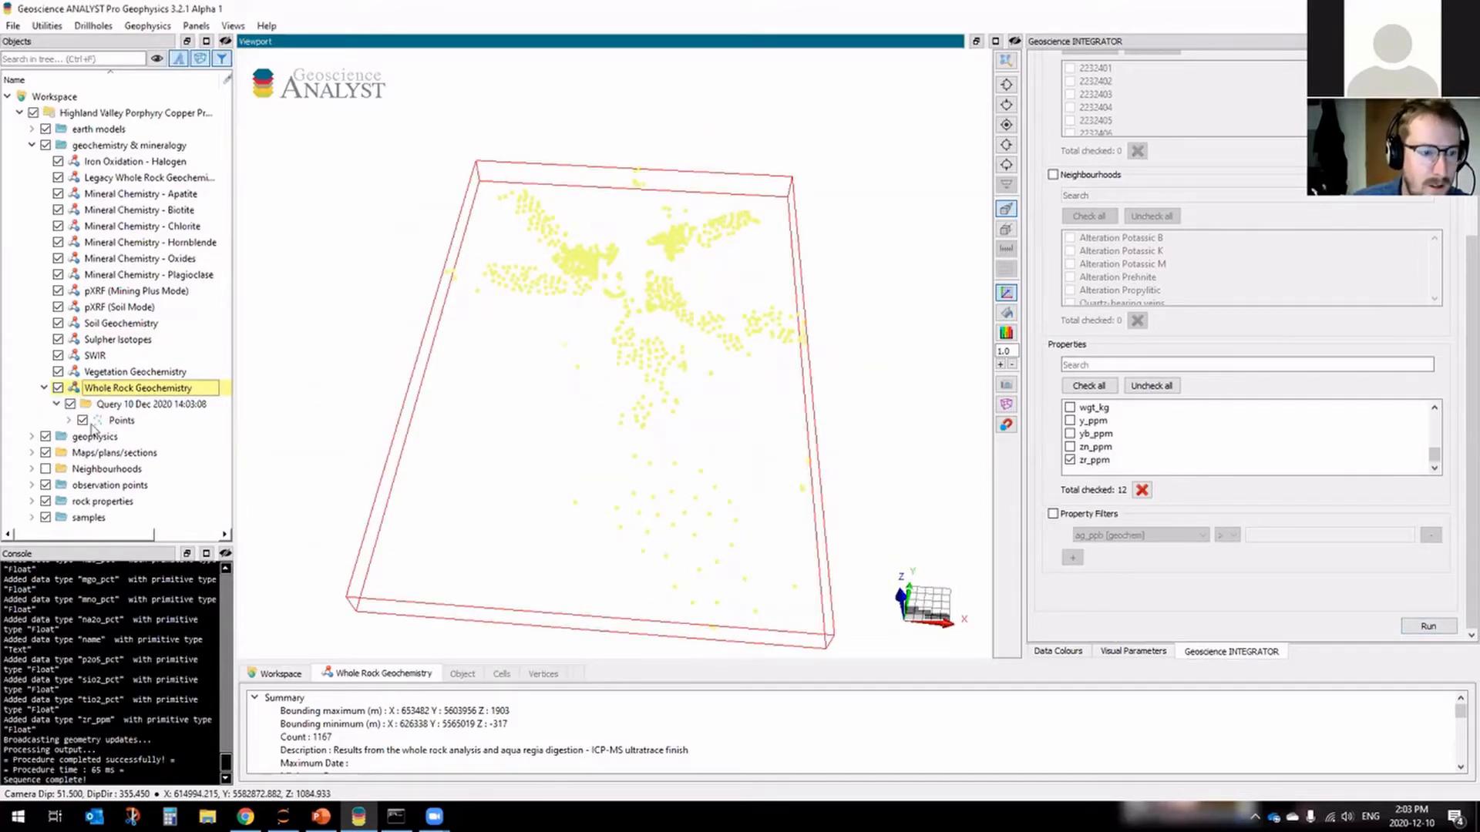
pyautogui.doubleClick(86, 422)
pyautogui.scroll(-4, 117, 291)
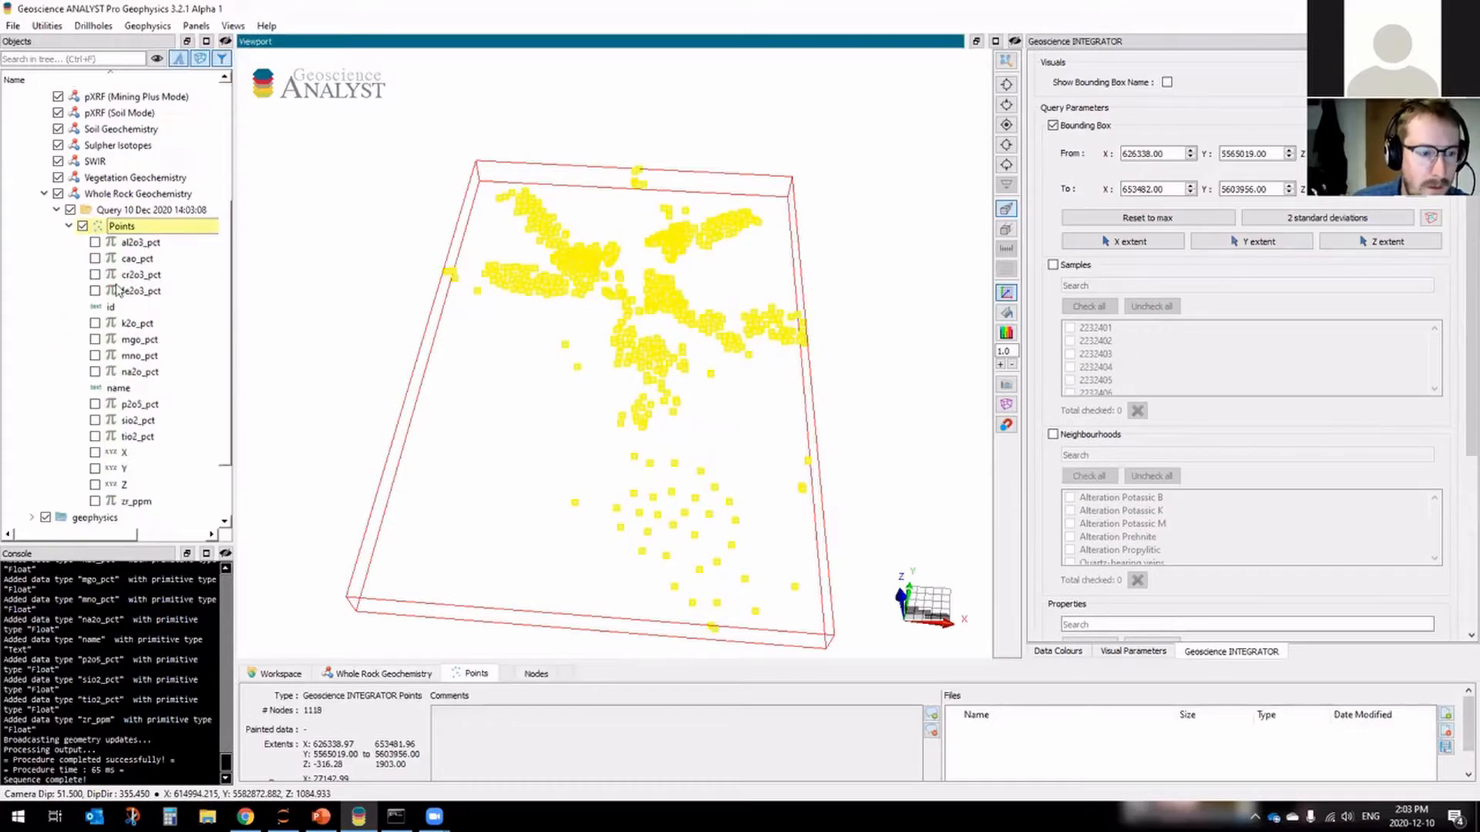
pyautogui.click(94, 242)
pyautogui.click(478, 339)
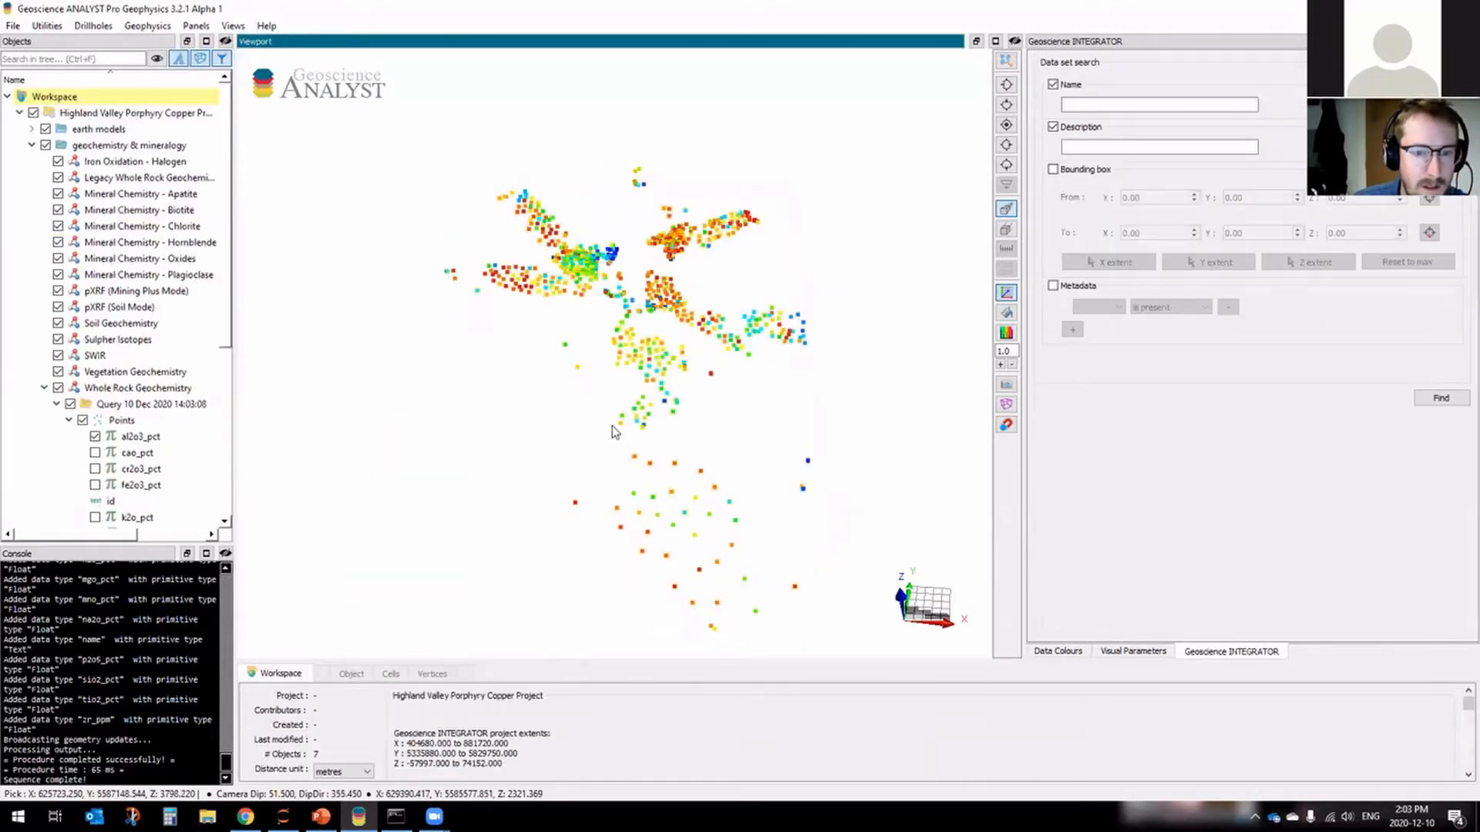
pyautogui.moveTo(646, 426); pyautogui.dragTo(693, 331)
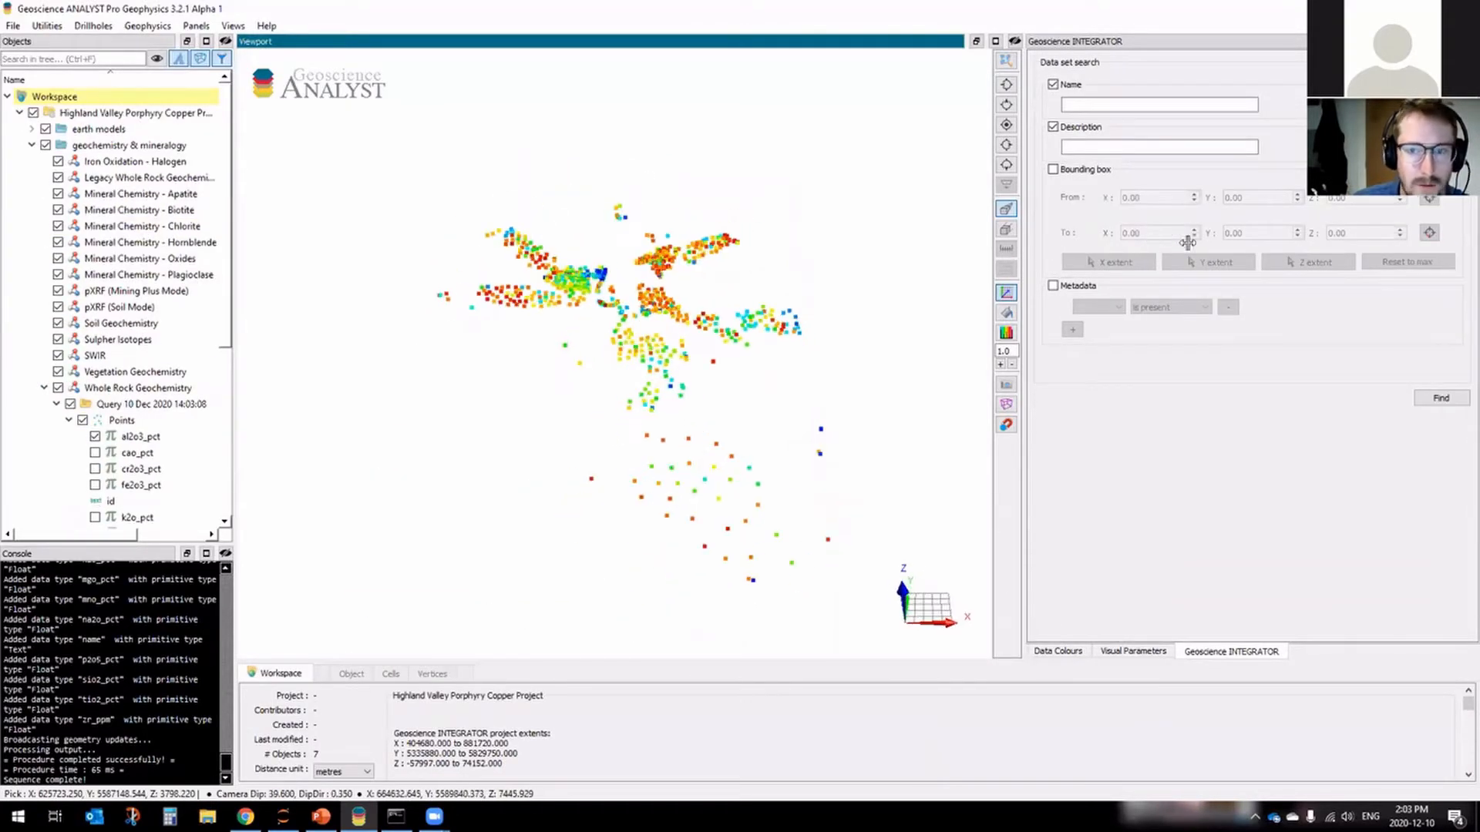
# Enlarge the viewport and colour the points by cao_pct, cr2o3_pct and finally fe2o3_pct.
pyautogui.moveTo(1234, 242); pyautogui.dragTo(1218, 241)
pyautogui.click(95, 452)
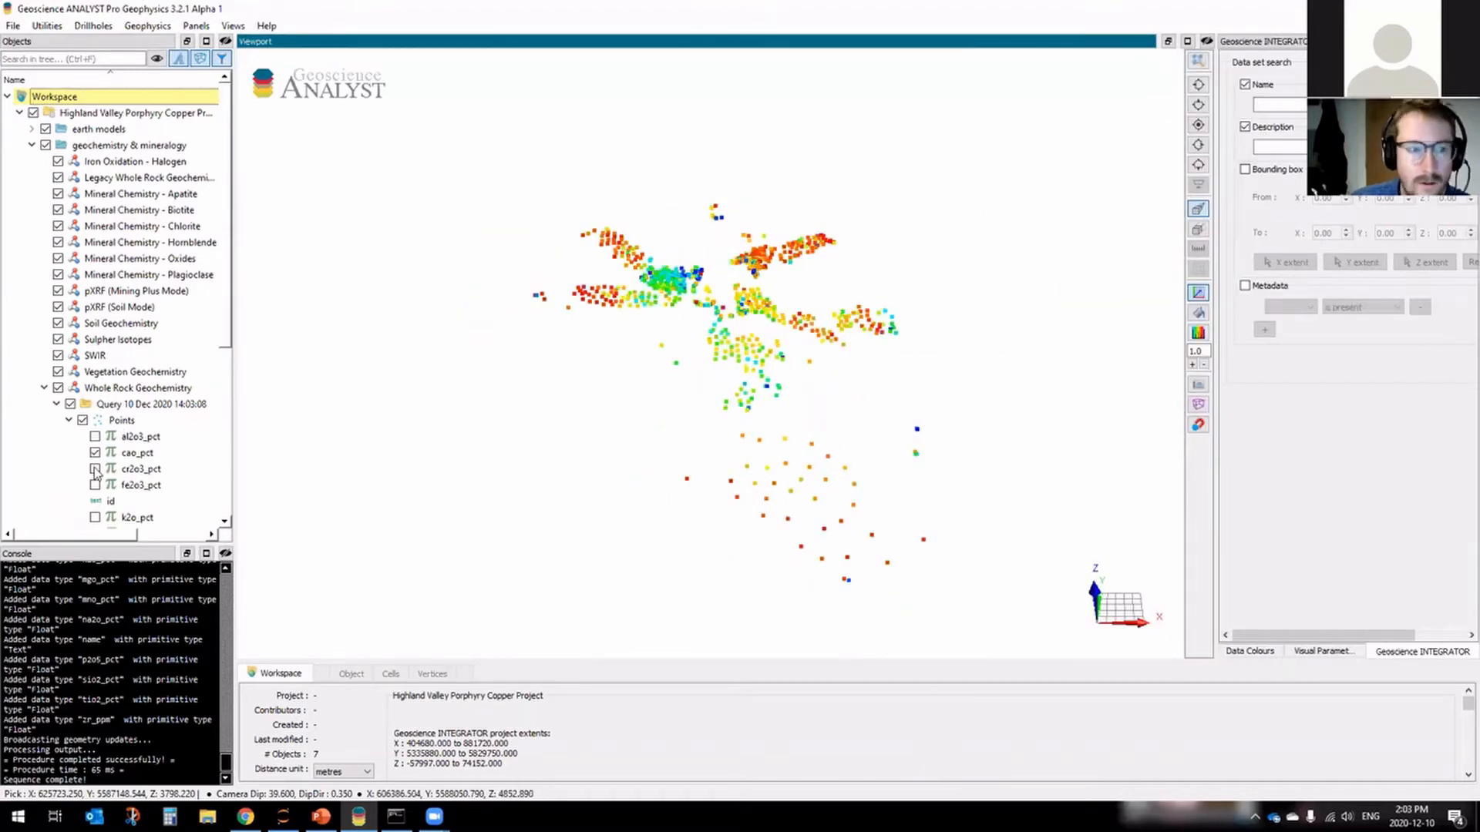
pyautogui.click(94, 469)
pyautogui.scroll(-2, 109, 455)
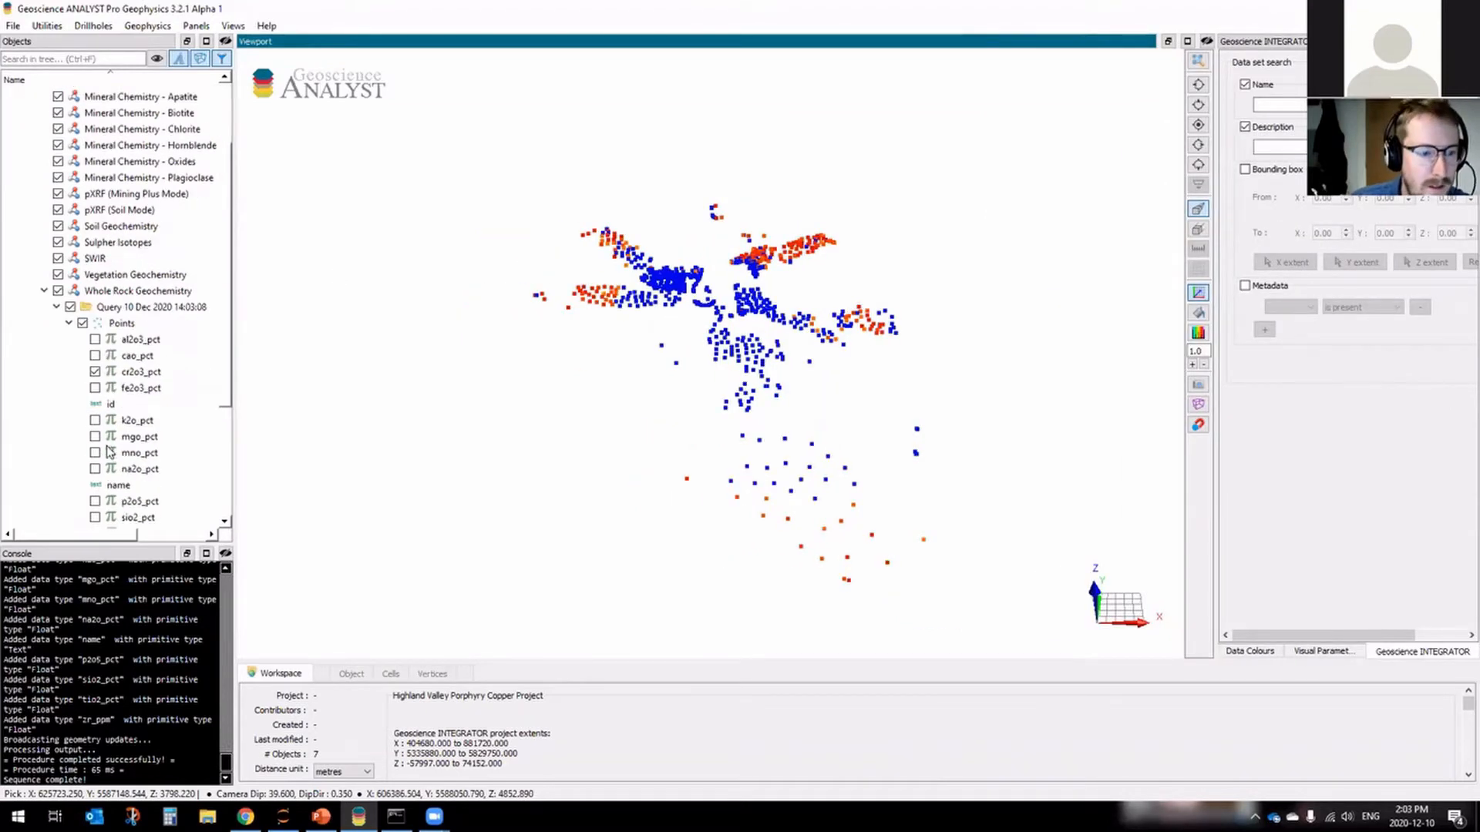
pyautogui.click(95, 388)
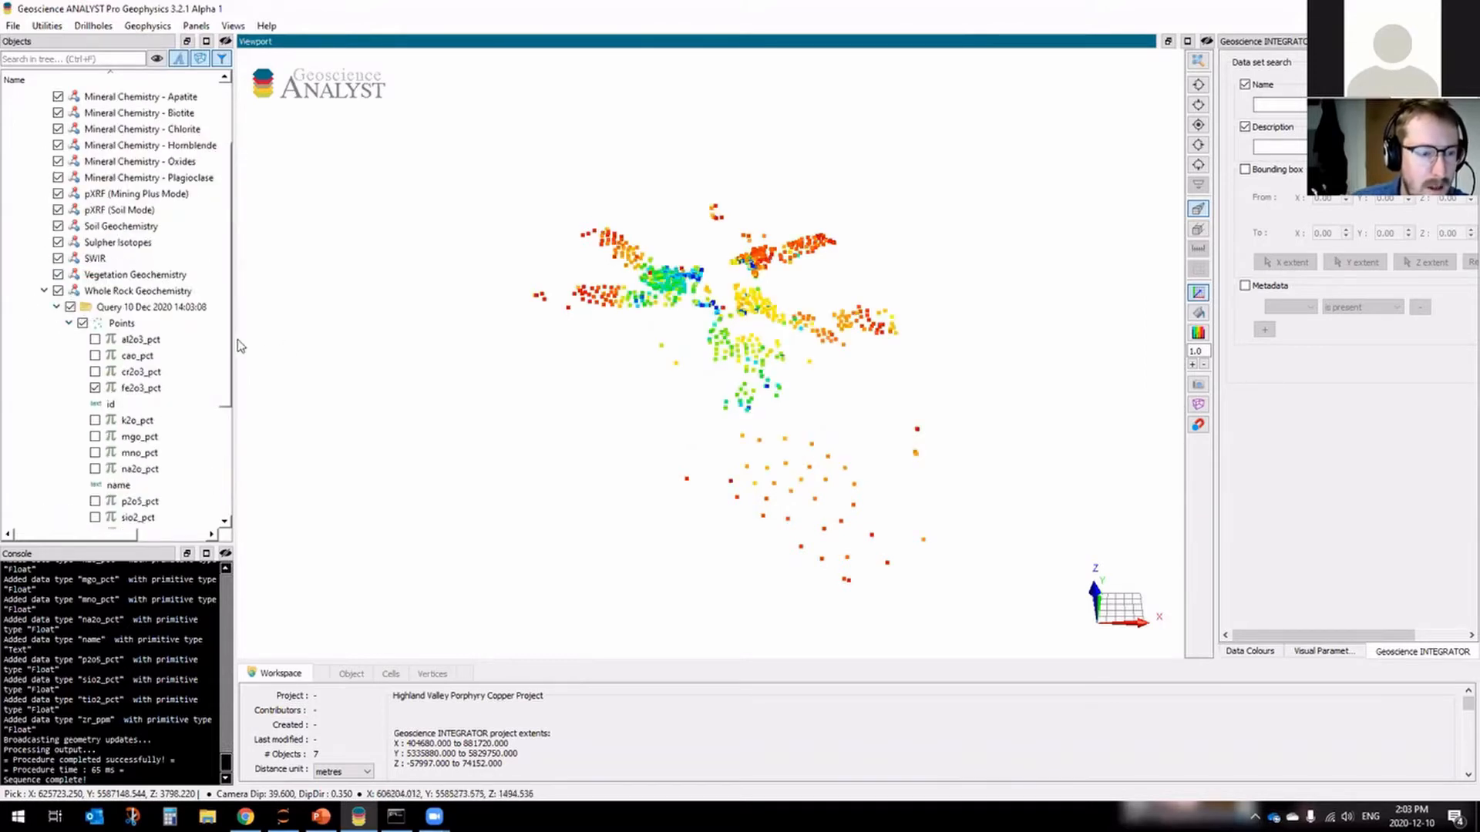
# Save the workspace as HVCgeochem.geoh5 in the 21_VirtualLecture folder, replacing the existing file.
pyautogui.click(14, 26)
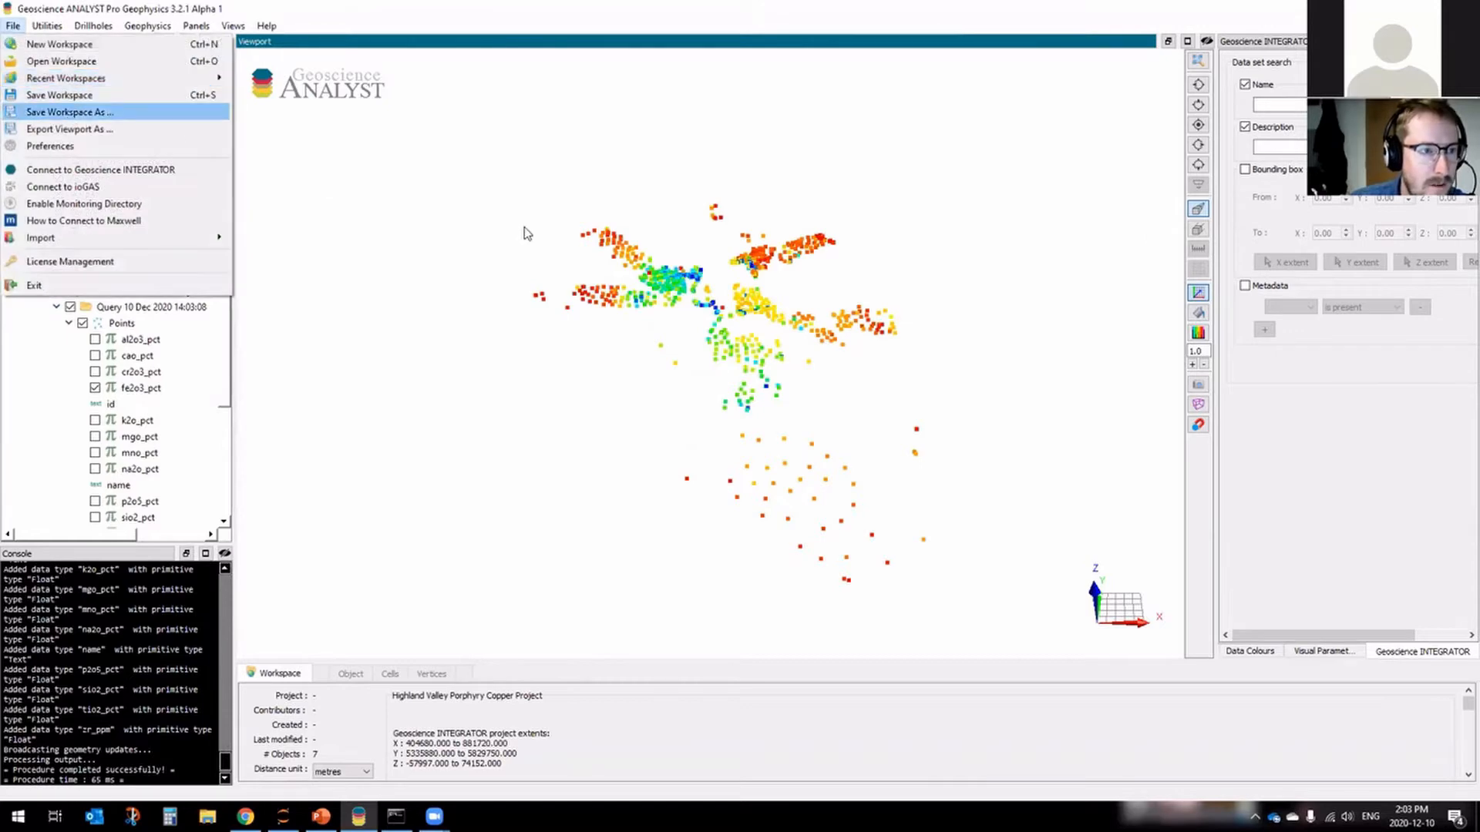
pyautogui.click(74, 113)
pyautogui.click(303, 147)
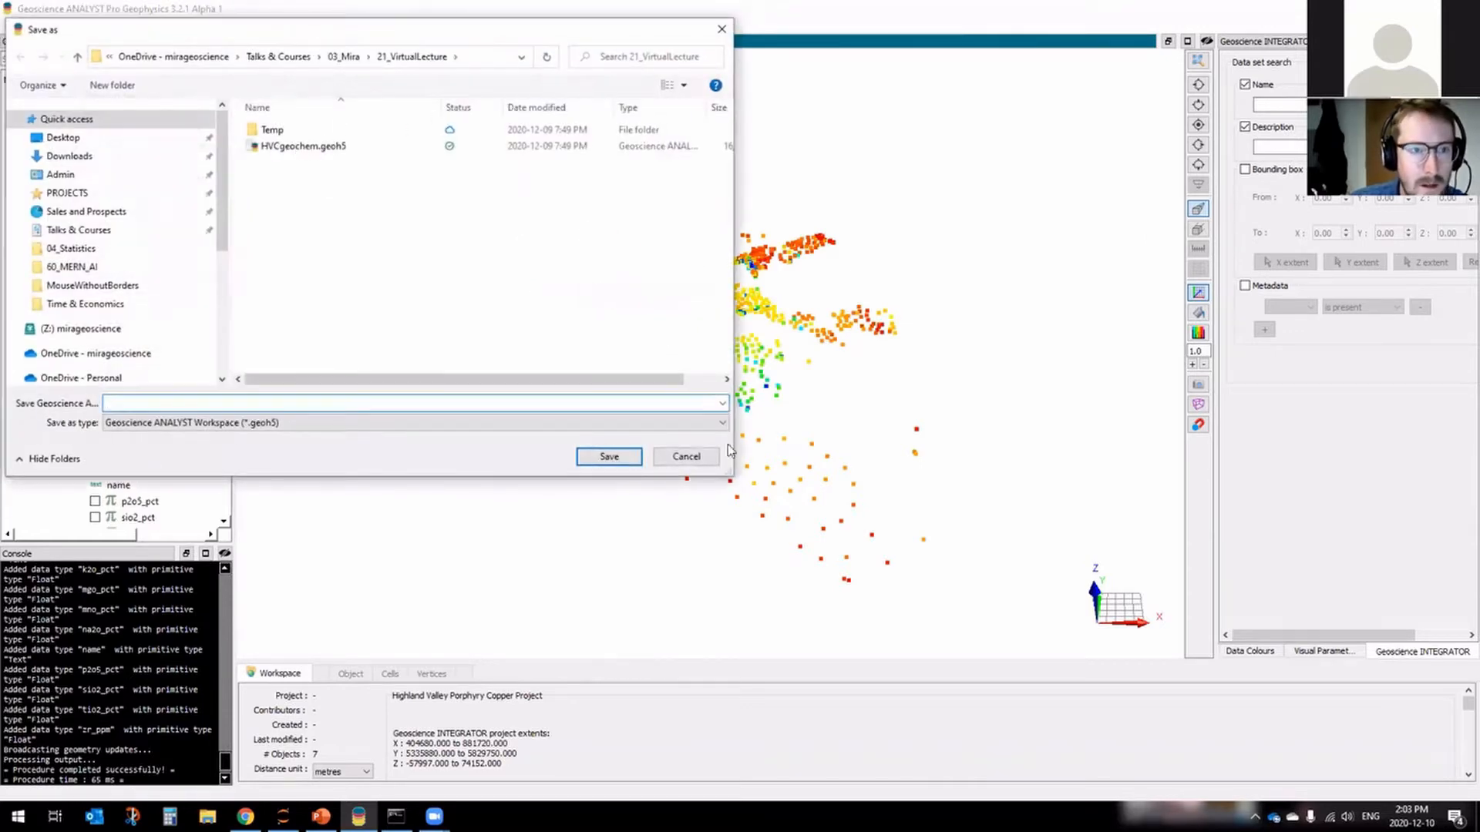
pyautogui.click(609, 456)
pyautogui.click(763, 409)
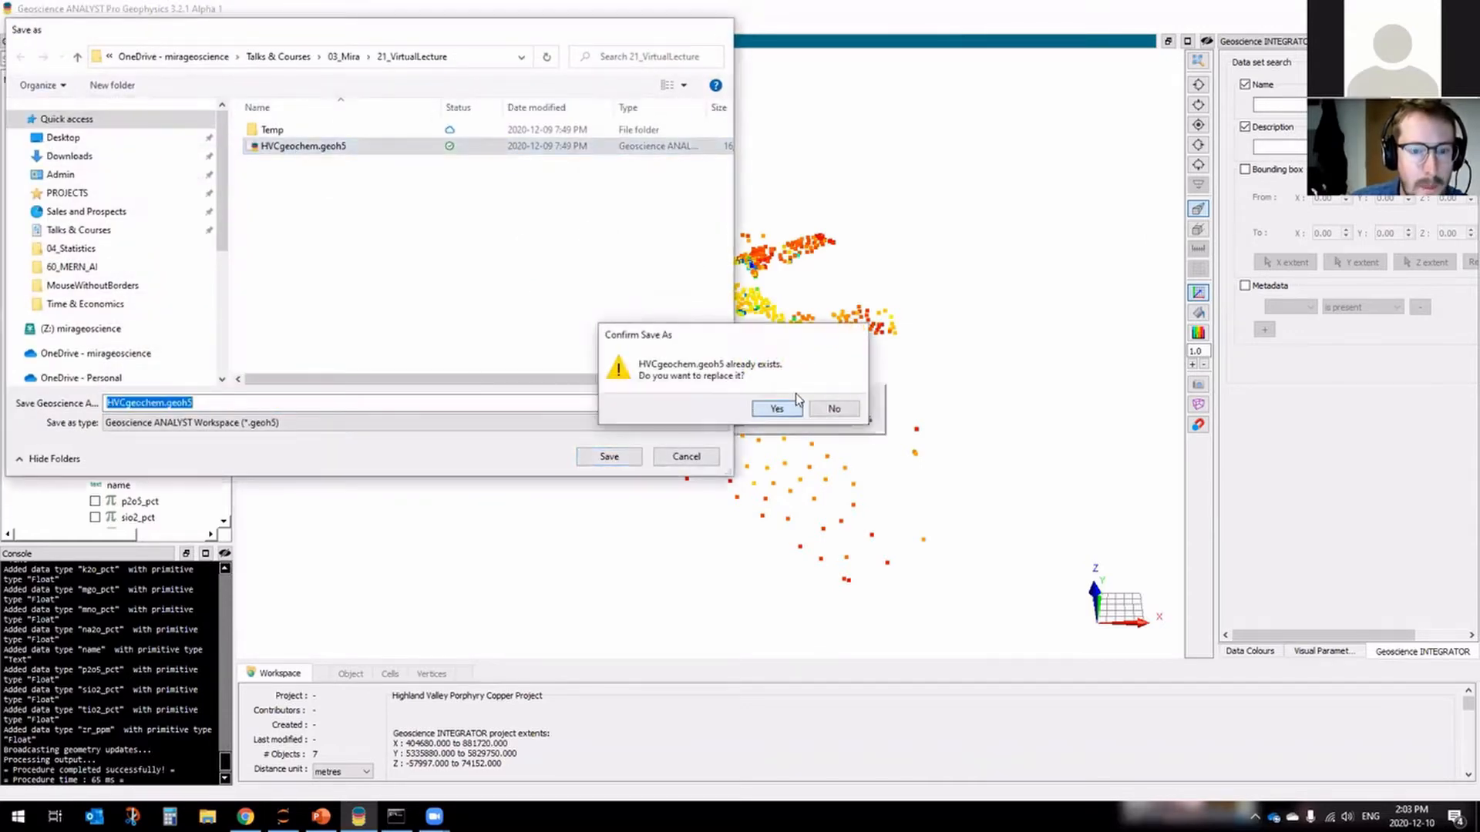
pyautogui.moveTo(801, 339); pyautogui.dragTo(740, 319)
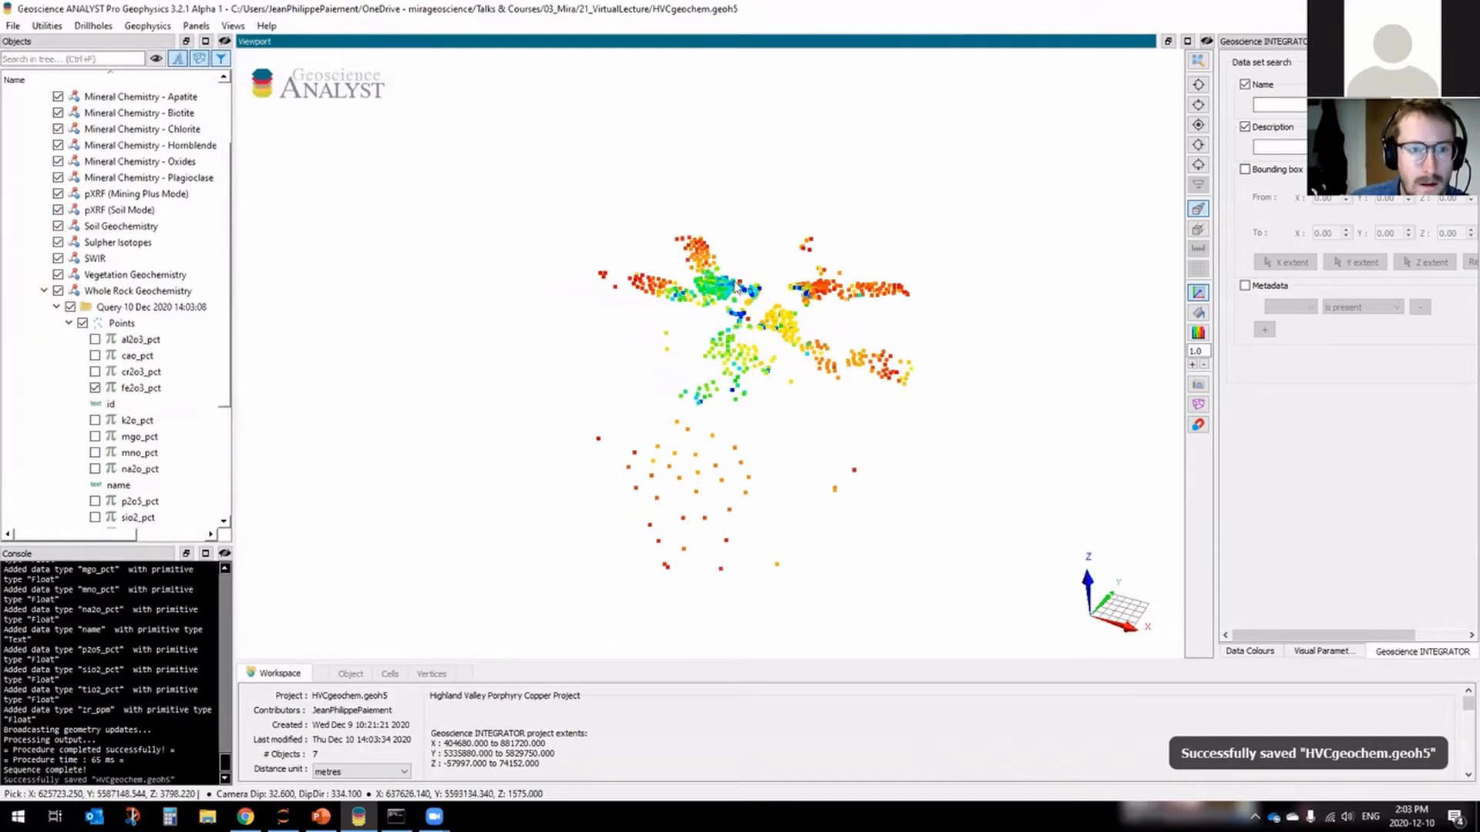
pyautogui.moveTo(768, 355); pyautogui.dragTo(740, 297, button='middle')
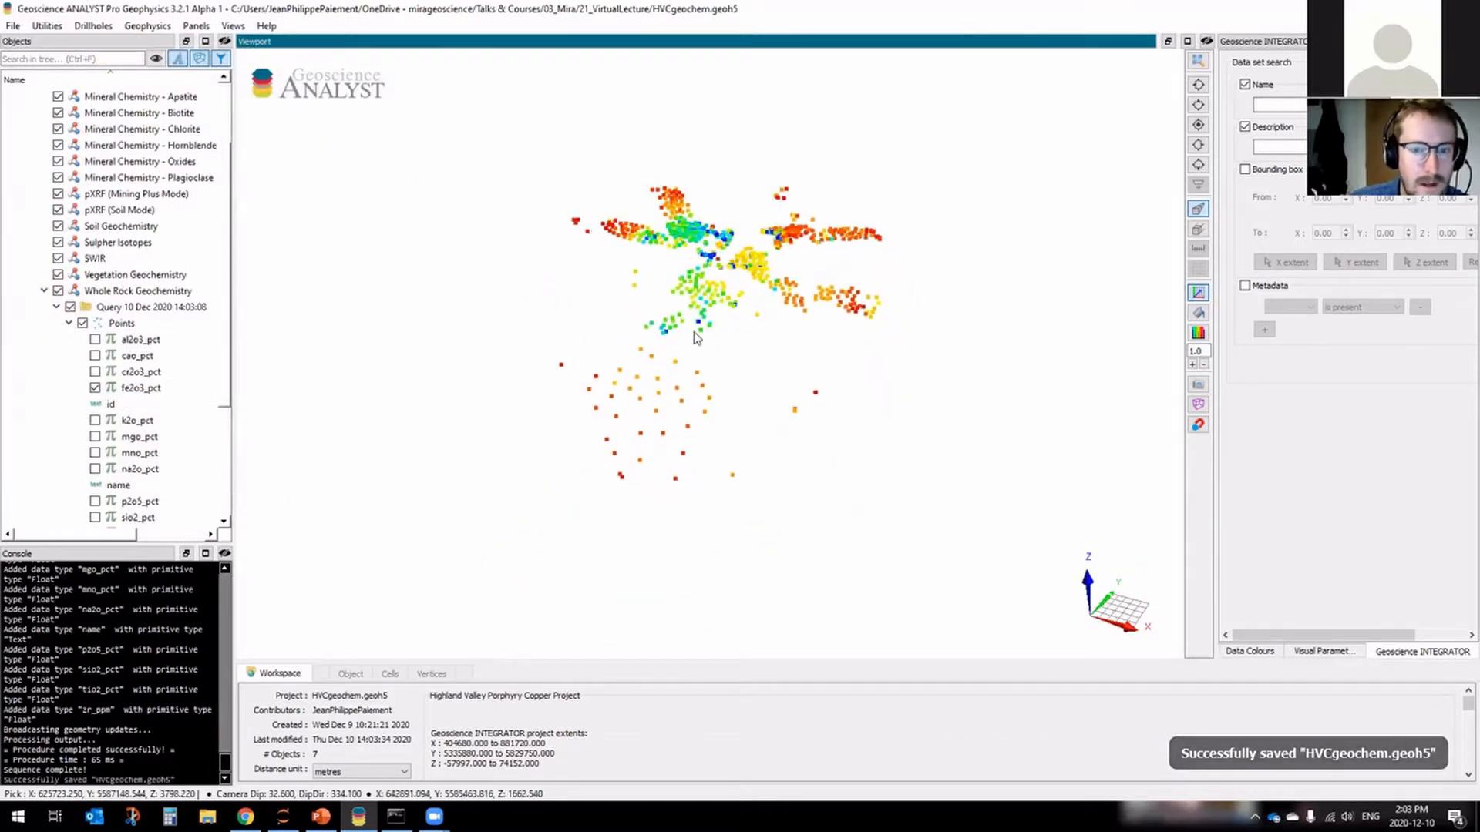
pyautogui.moveTo(697, 339); pyautogui.dragTo(700, 370)
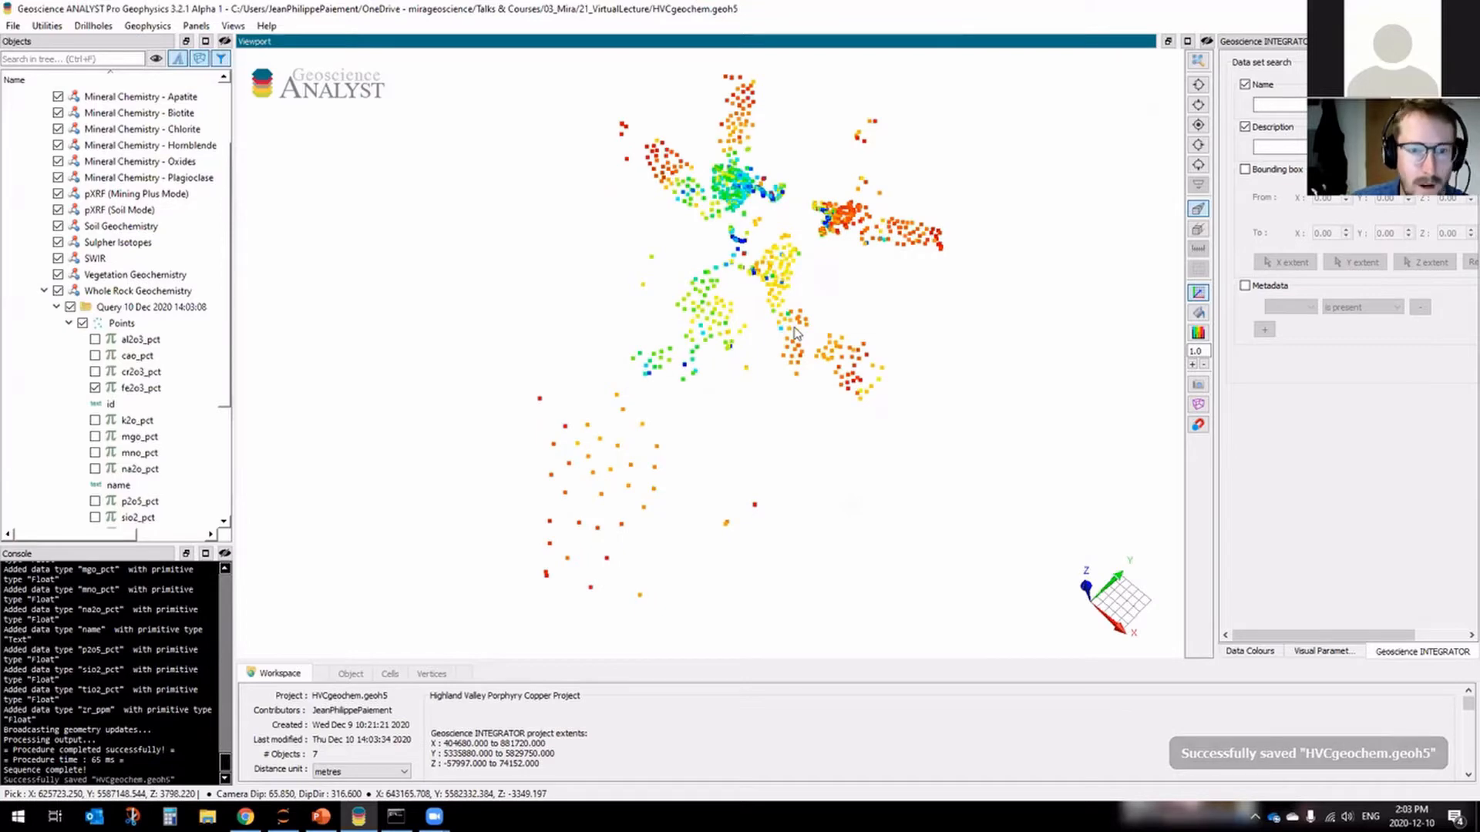
pyautogui.moveTo(797, 334); pyautogui.dragTo(928, 311)
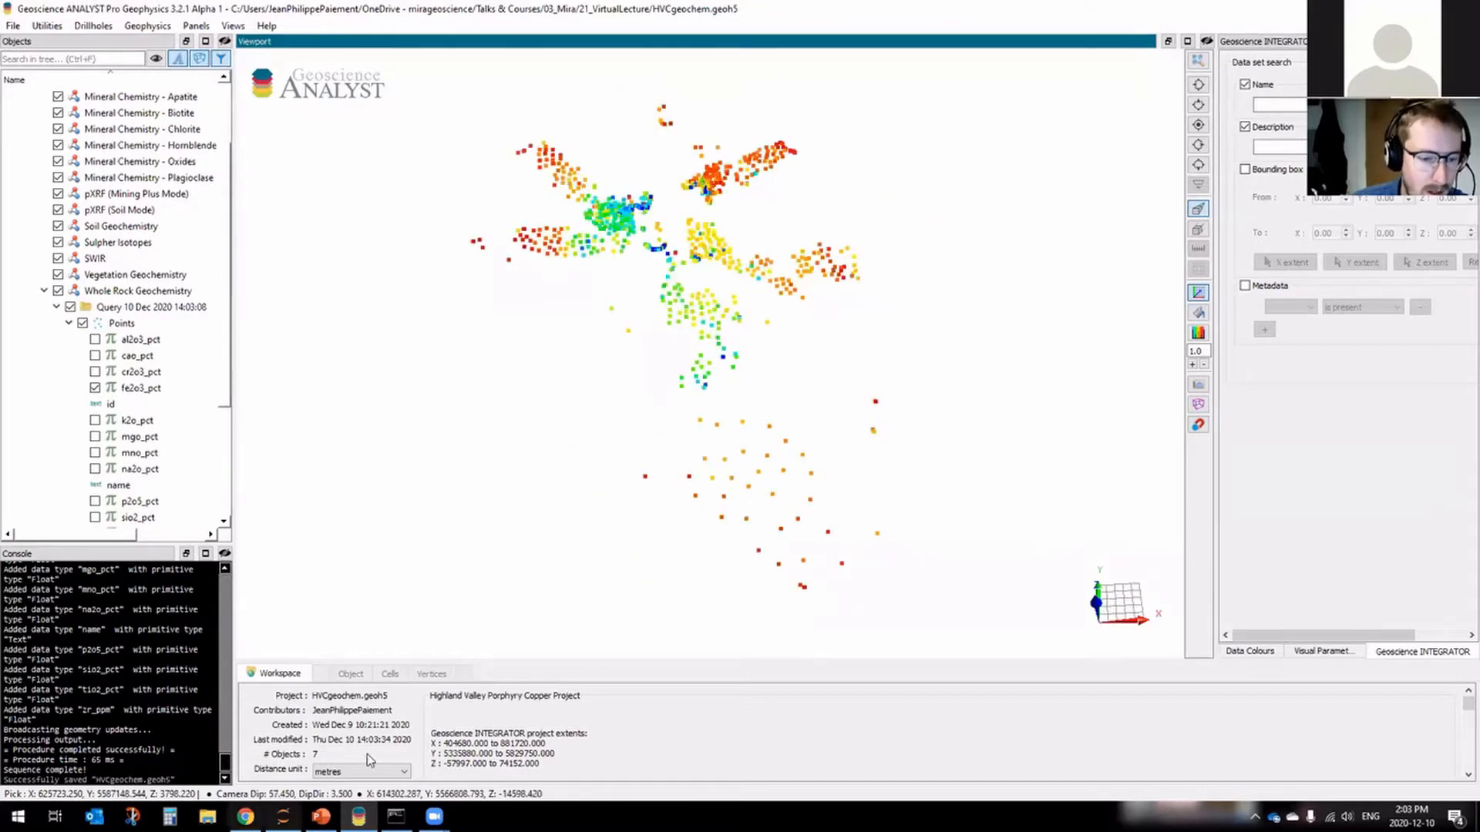
# Switch to the Jupyter Notebook index in Chrome and open the KMeans Clustering application.
pyautogui.click(245, 817)
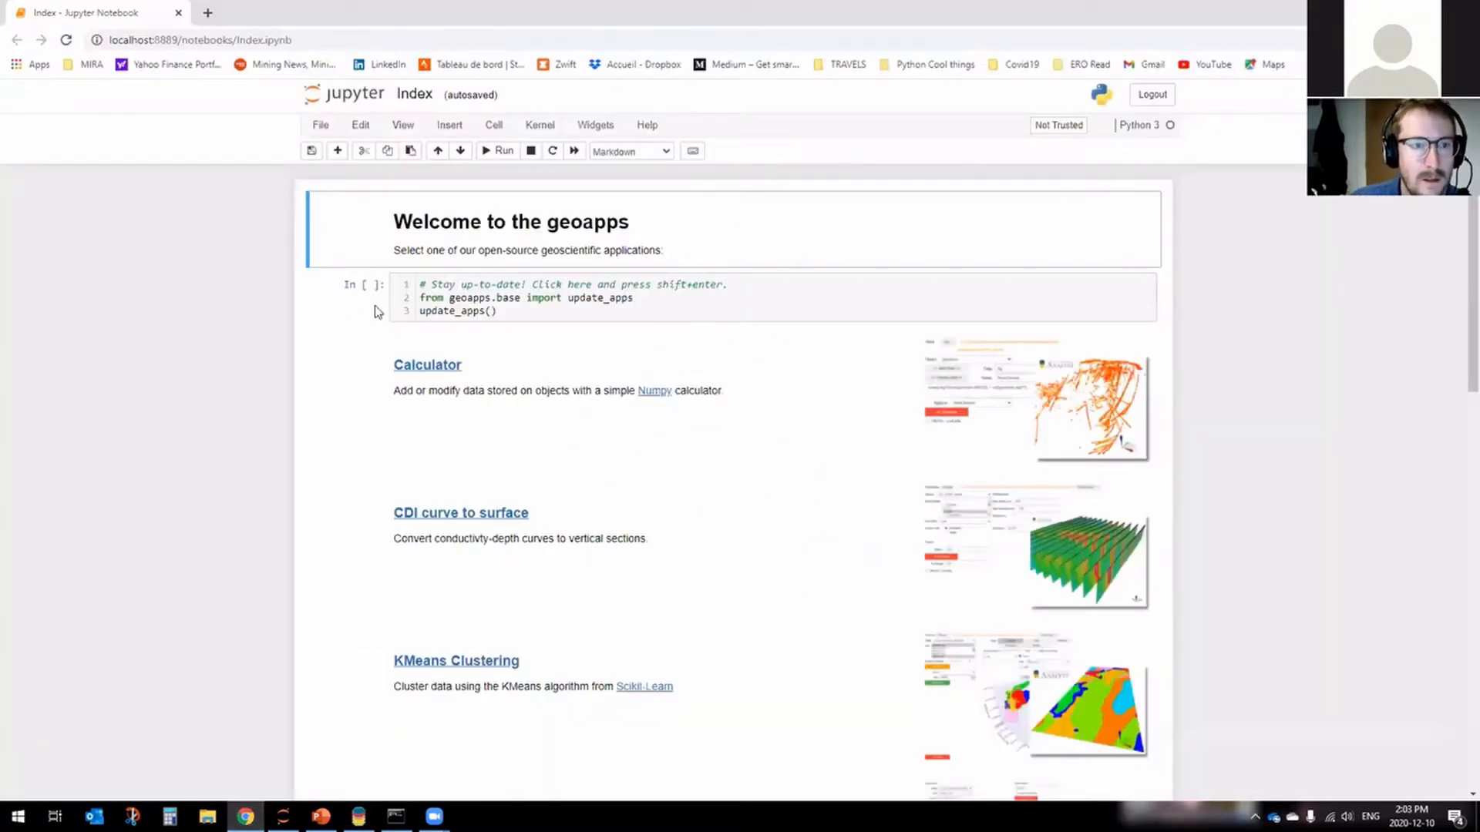
pyautogui.scroll(-2, 713, 402)
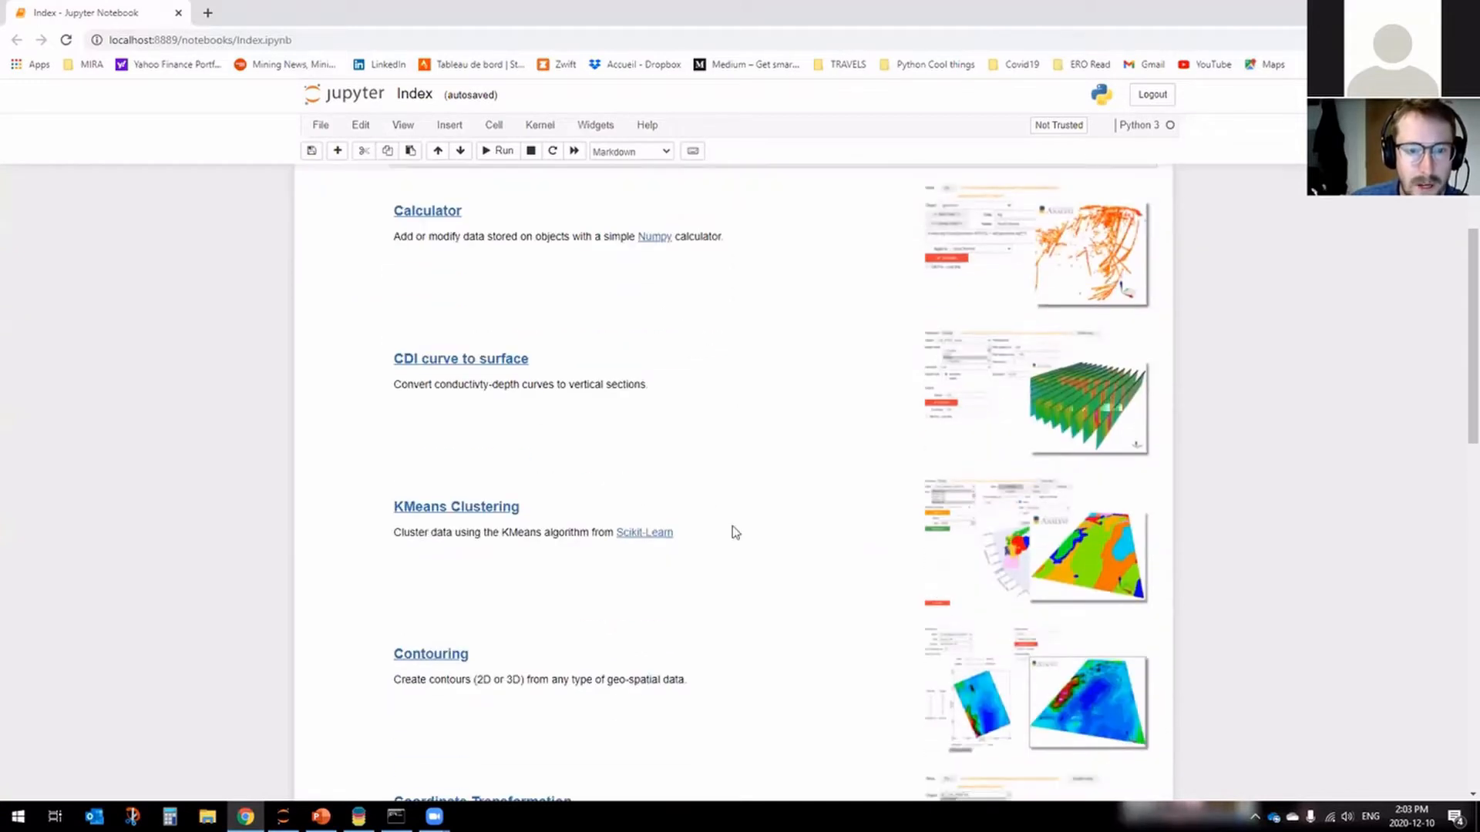
pyautogui.scroll(2, 655, 383)
pyautogui.scroll(-2, 594, 378)
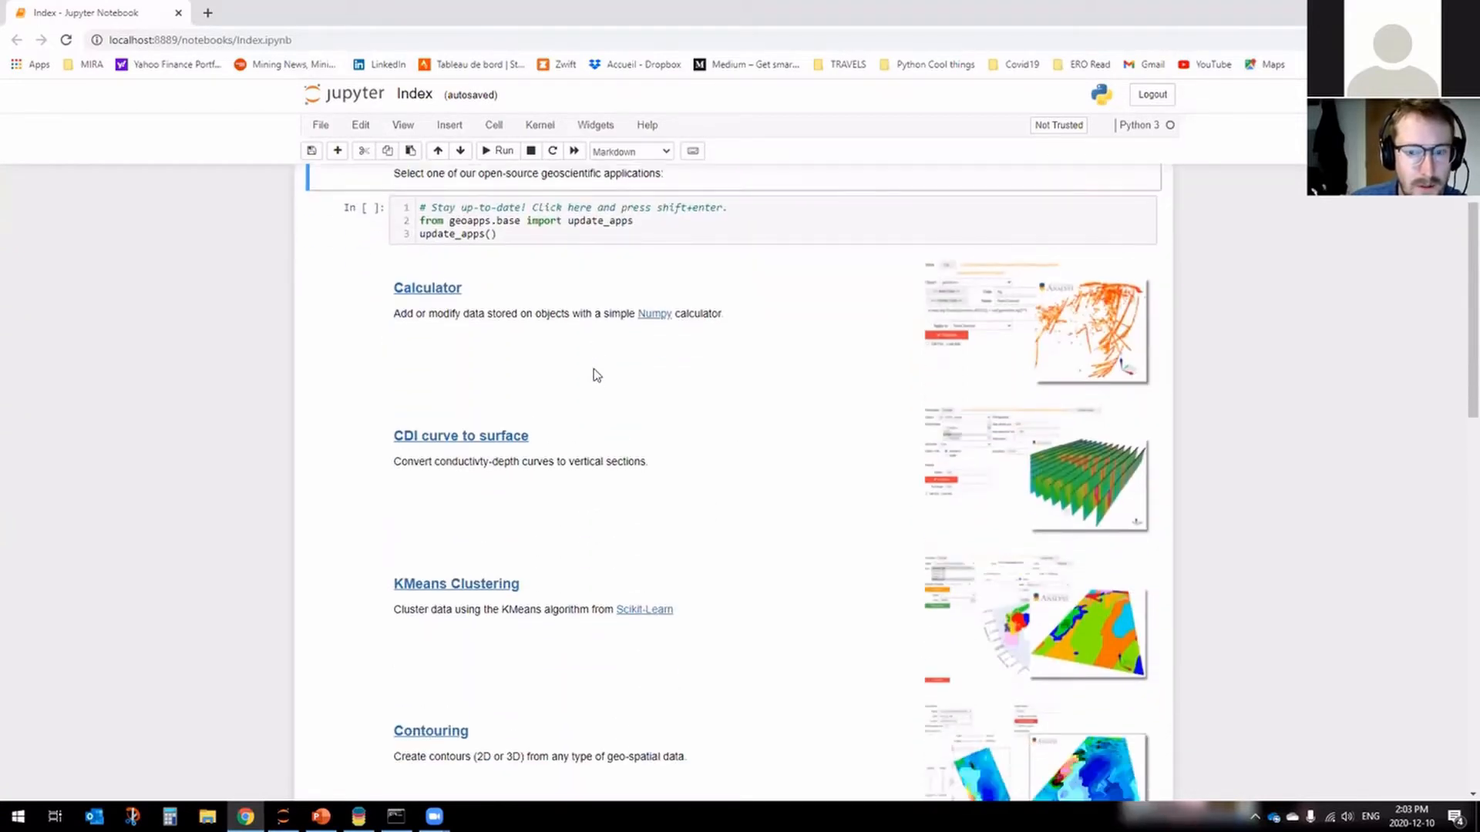
pyautogui.scroll(-4, 595, 368)
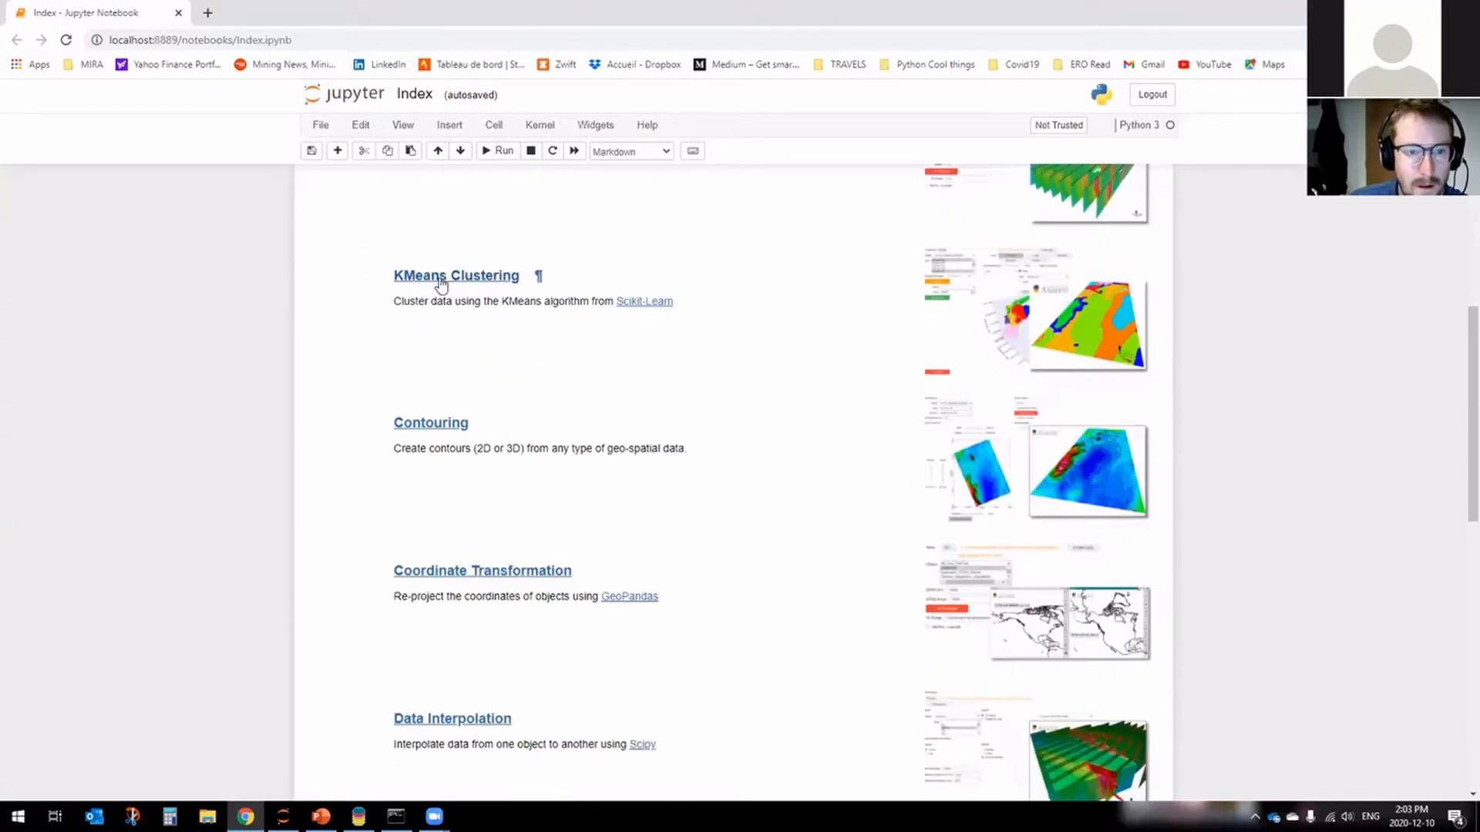
pyautogui.click(439, 287)
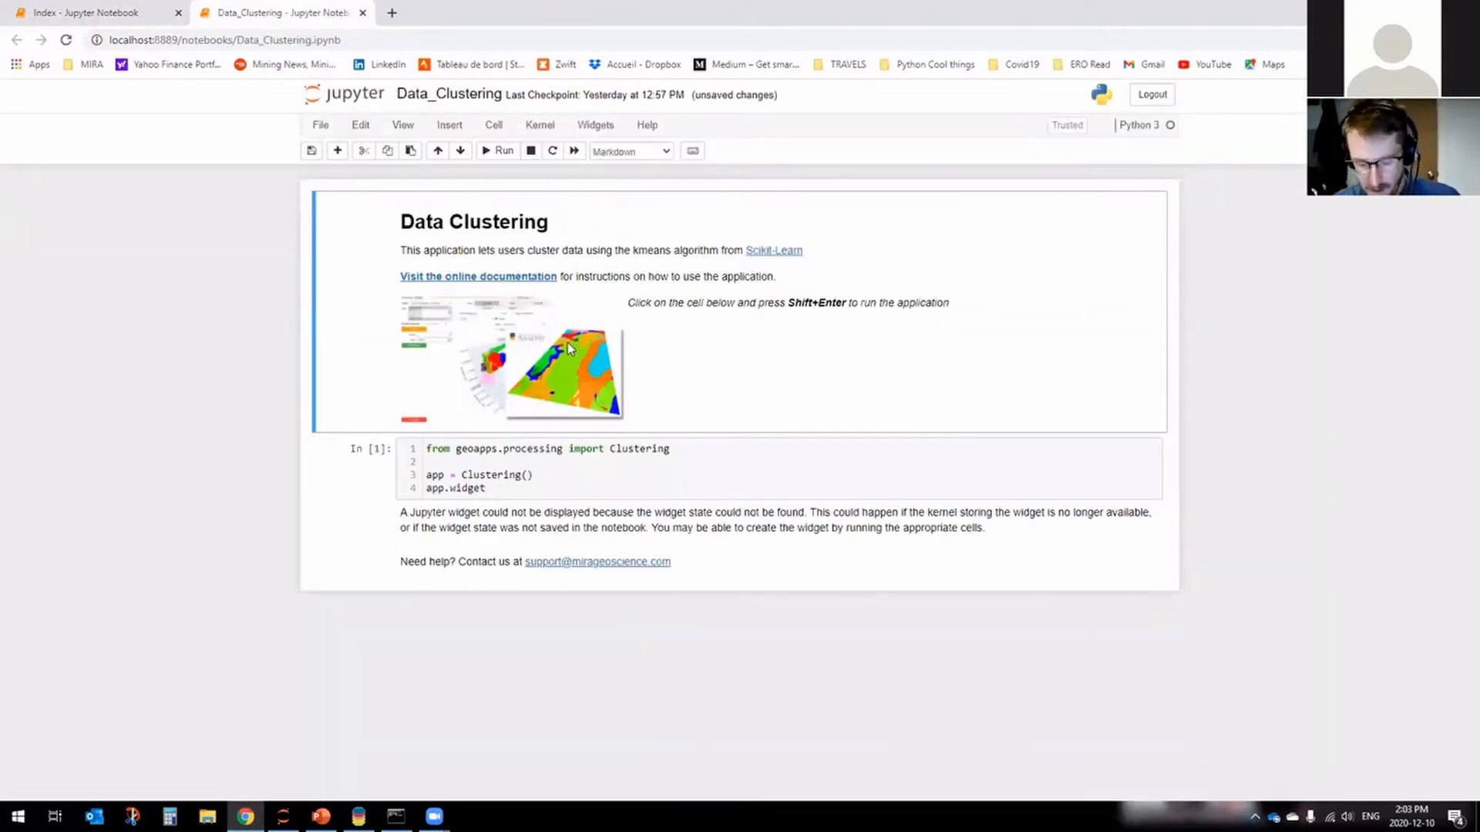
# Run the Data_Clustering notebook's code cell to load the Clustering application.
pyautogui.click(595, 464)
pyautogui.hotkey('shift', 'Return')
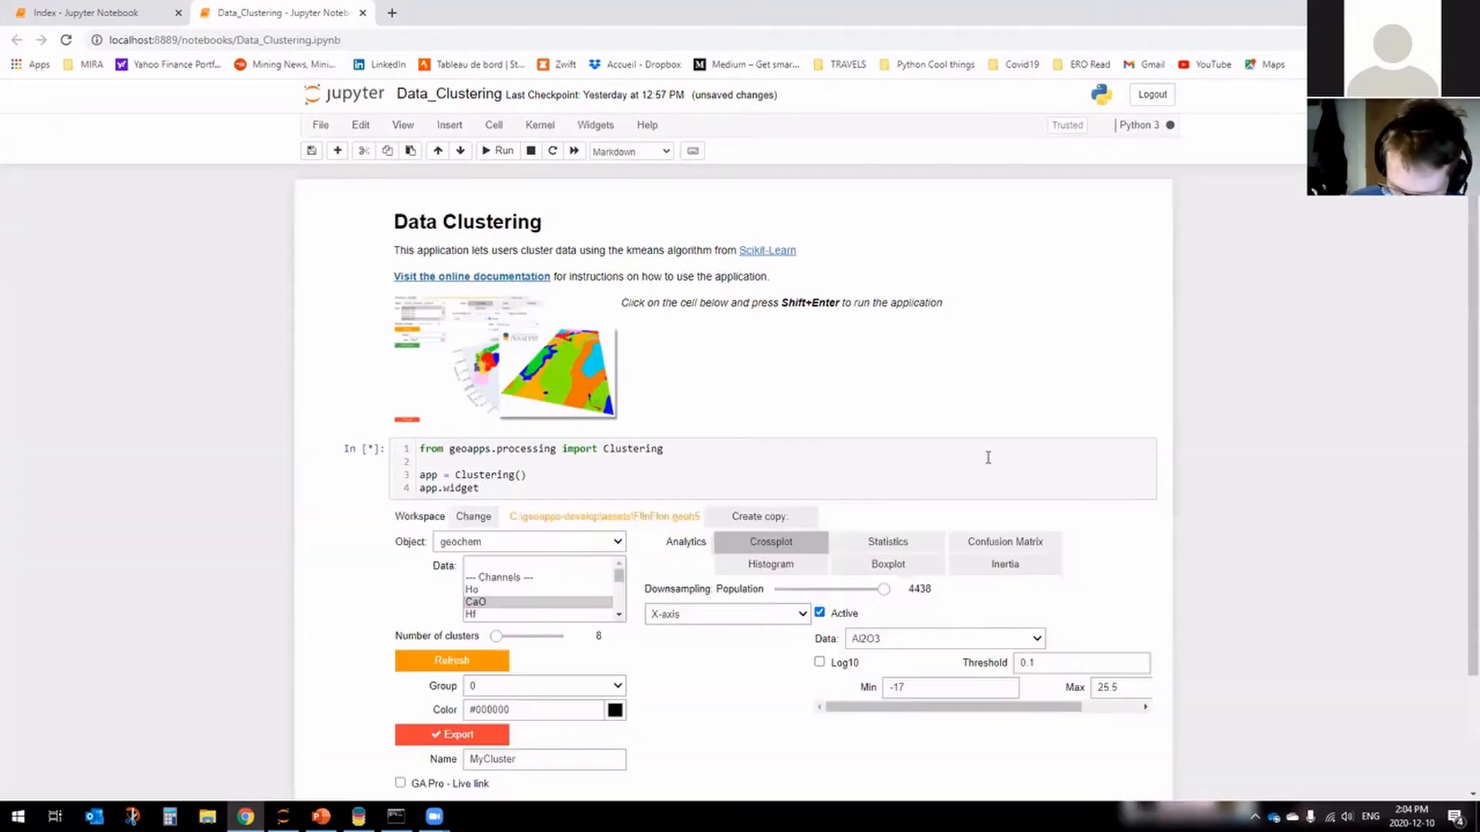
pyautogui.scroll(-1, 1231, 424)
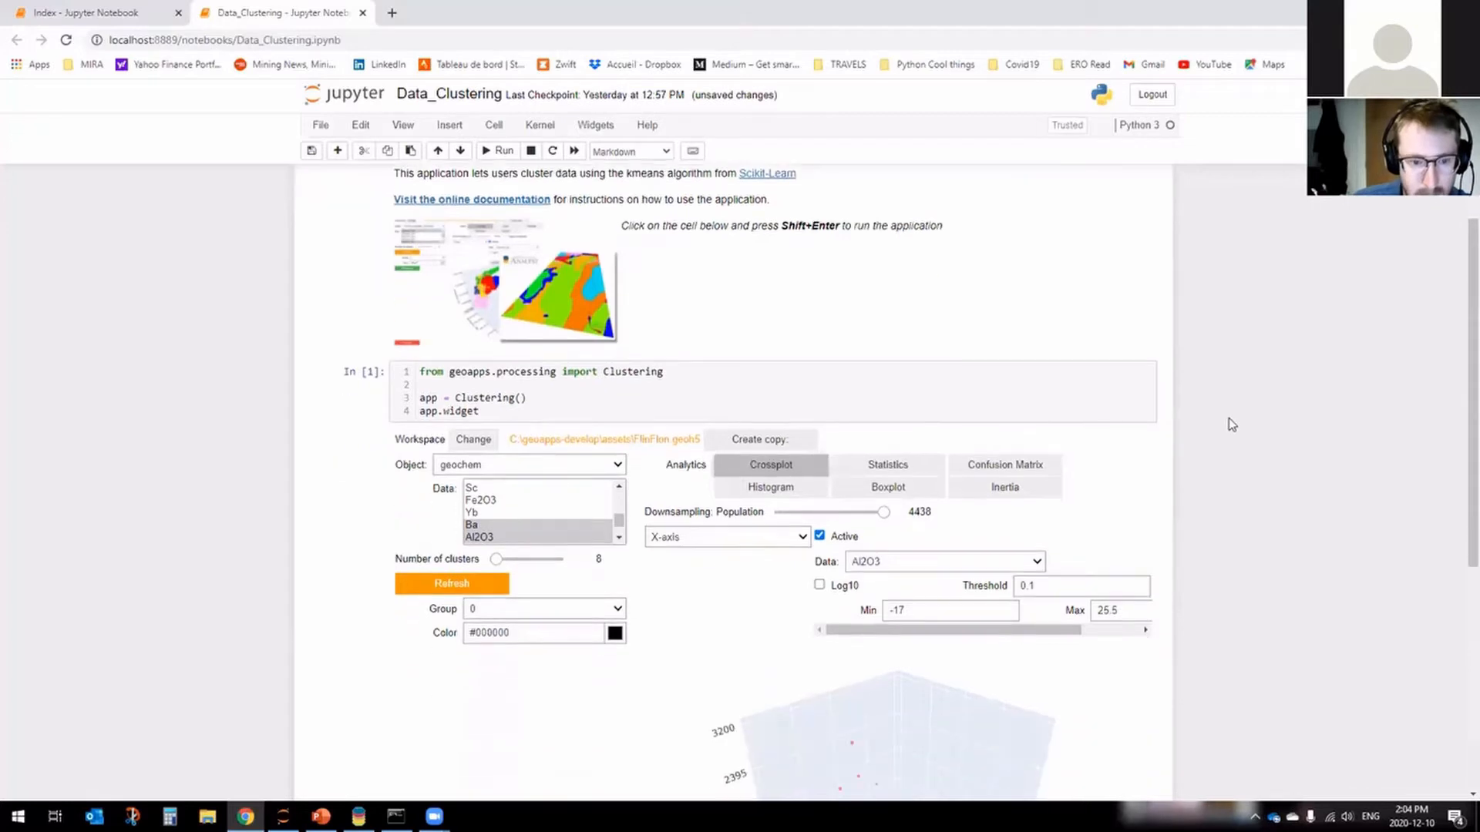
# Start changing the clustering workspace and browse from the C: drive through Users to the personal user folder.
pyautogui.click(473, 439)
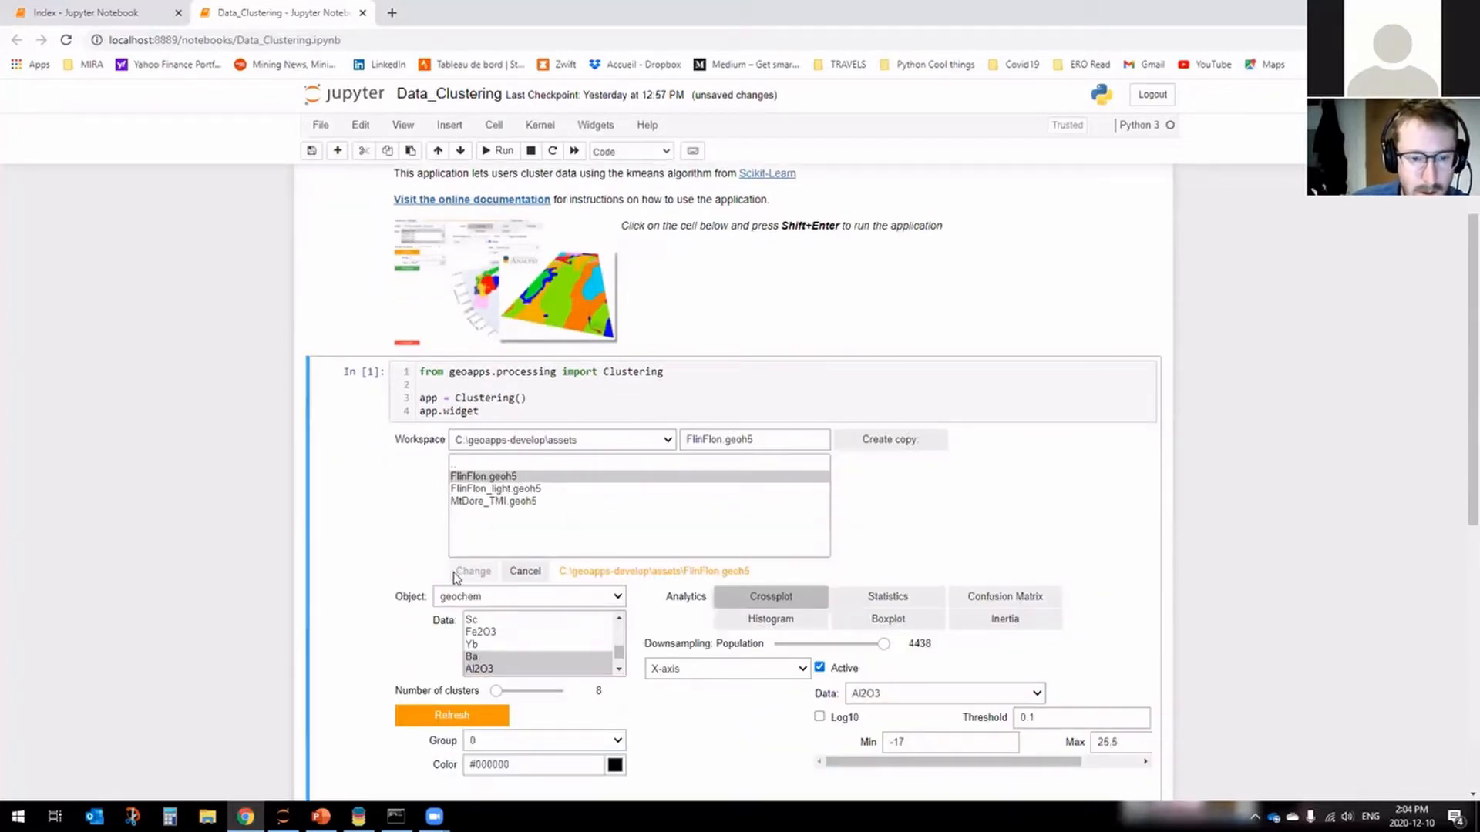
pyautogui.click(667, 439)
pyautogui.click(532, 486)
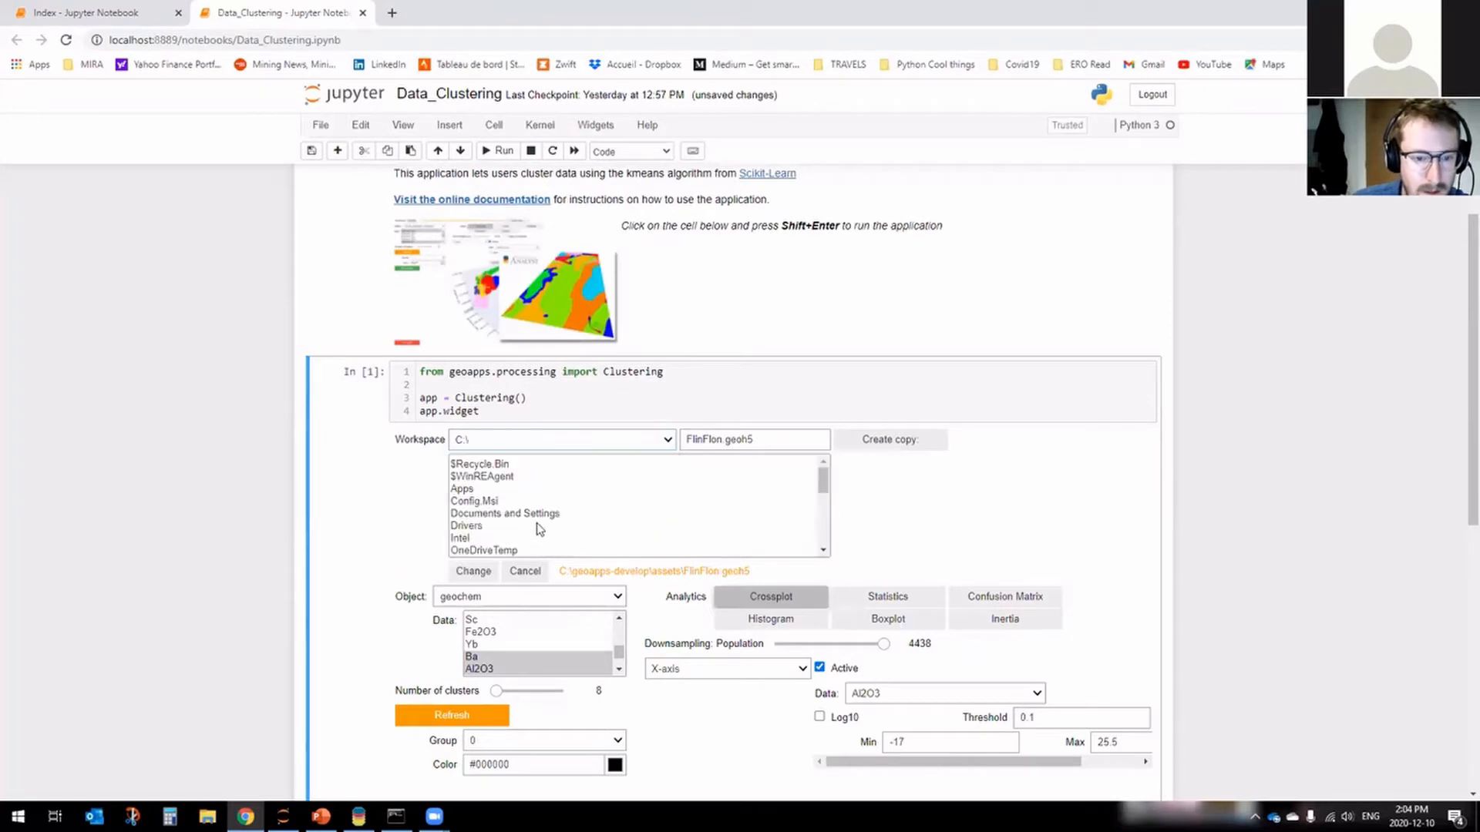
pyautogui.scroll(-2, 543, 523)
pyautogui.click(472, 485)
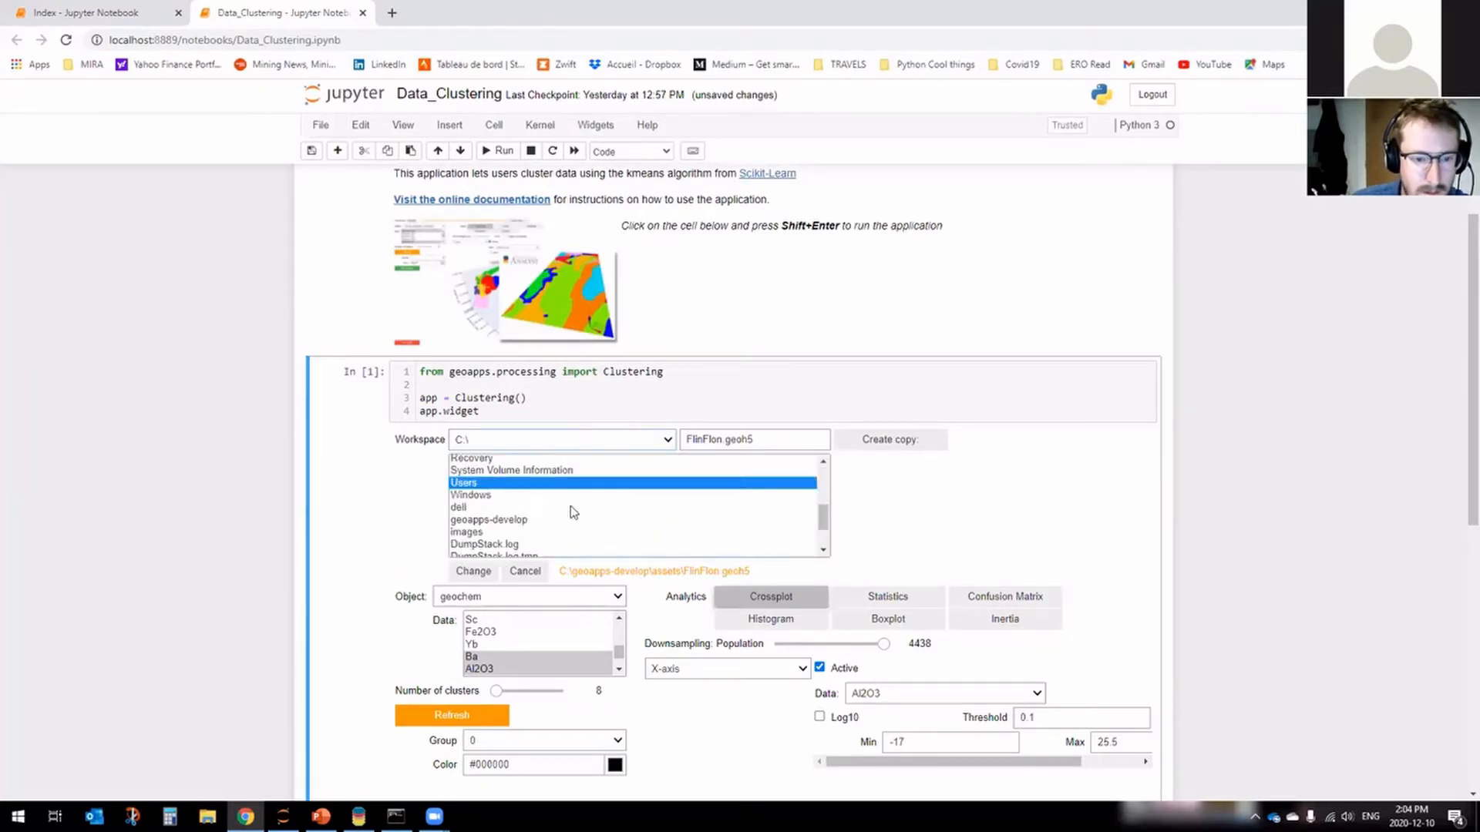
pyautogui.click(493, 516)
# Browse through OneDrive - mirageoscience, Talks & Courses and 03_Mira to 21_VirtualLecture, and load HVCgeochem.geoh5 as the workspace.
pyautogui.scroll(-2, 529, 505)
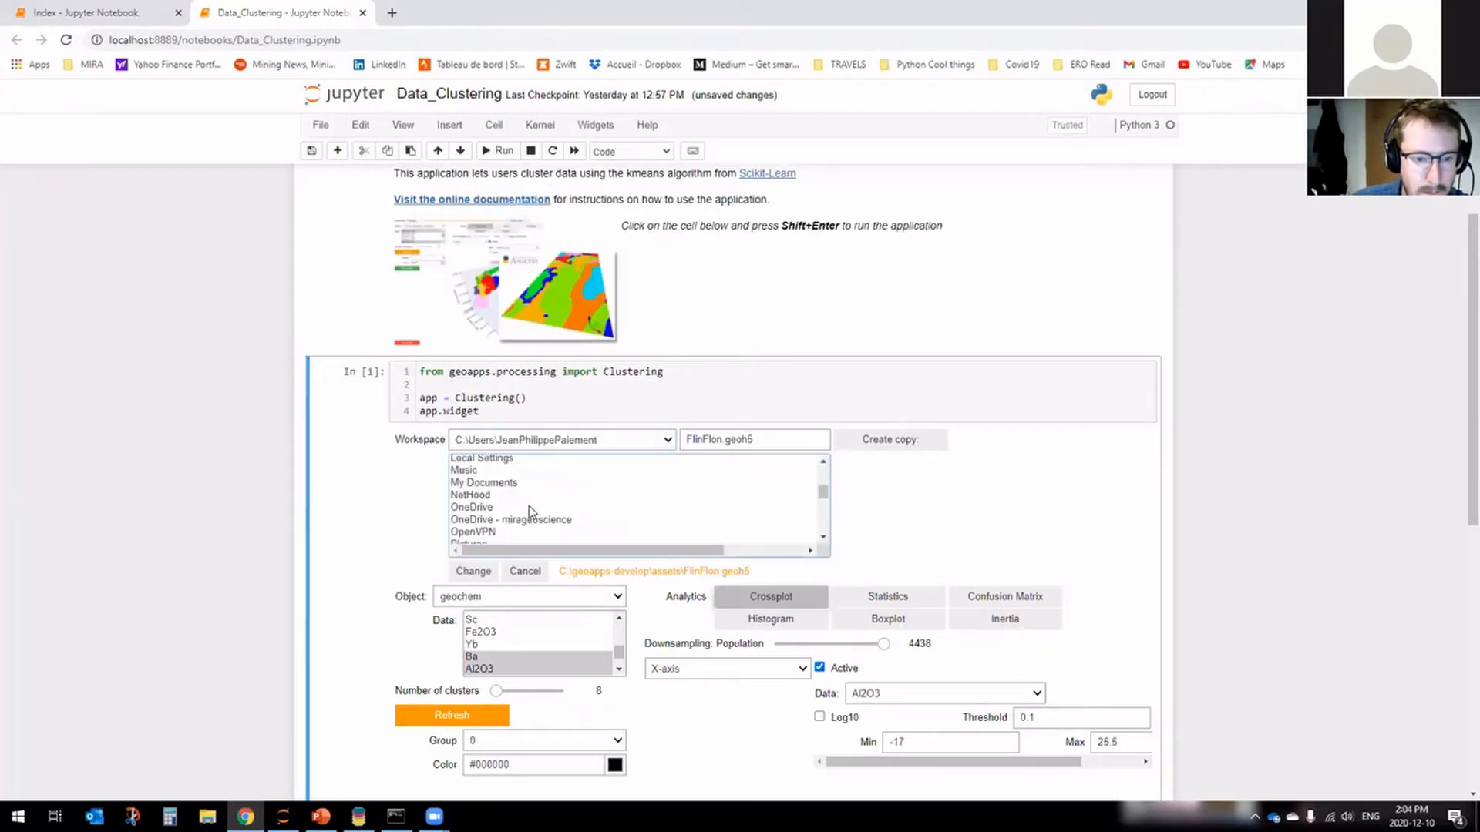
pyautogui.click(524, 517)
pyautogui.click(521, 518)
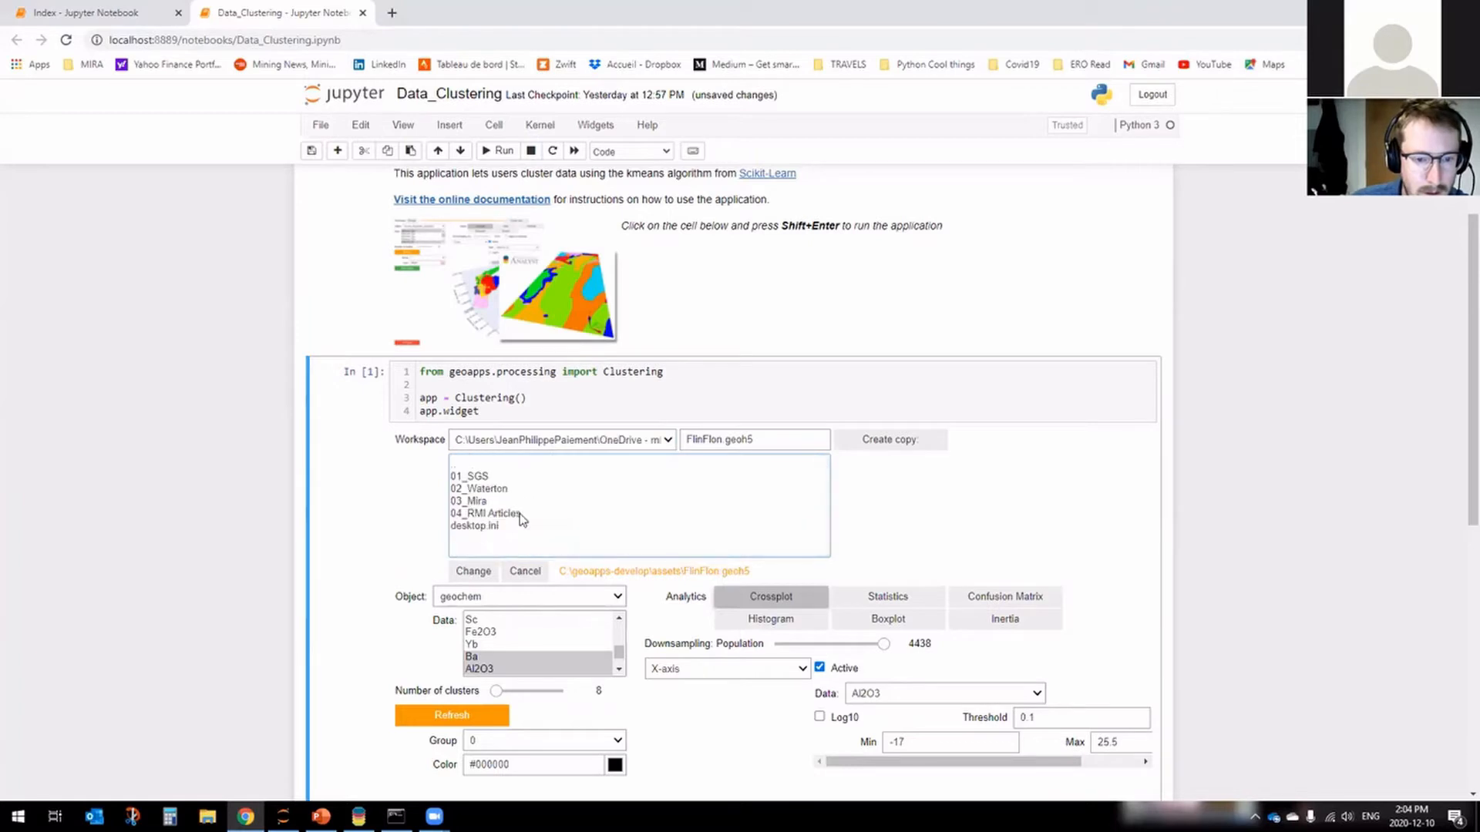
pyautogui.click(501, 514)
pyautogui.scroll(-5, 505, 517)
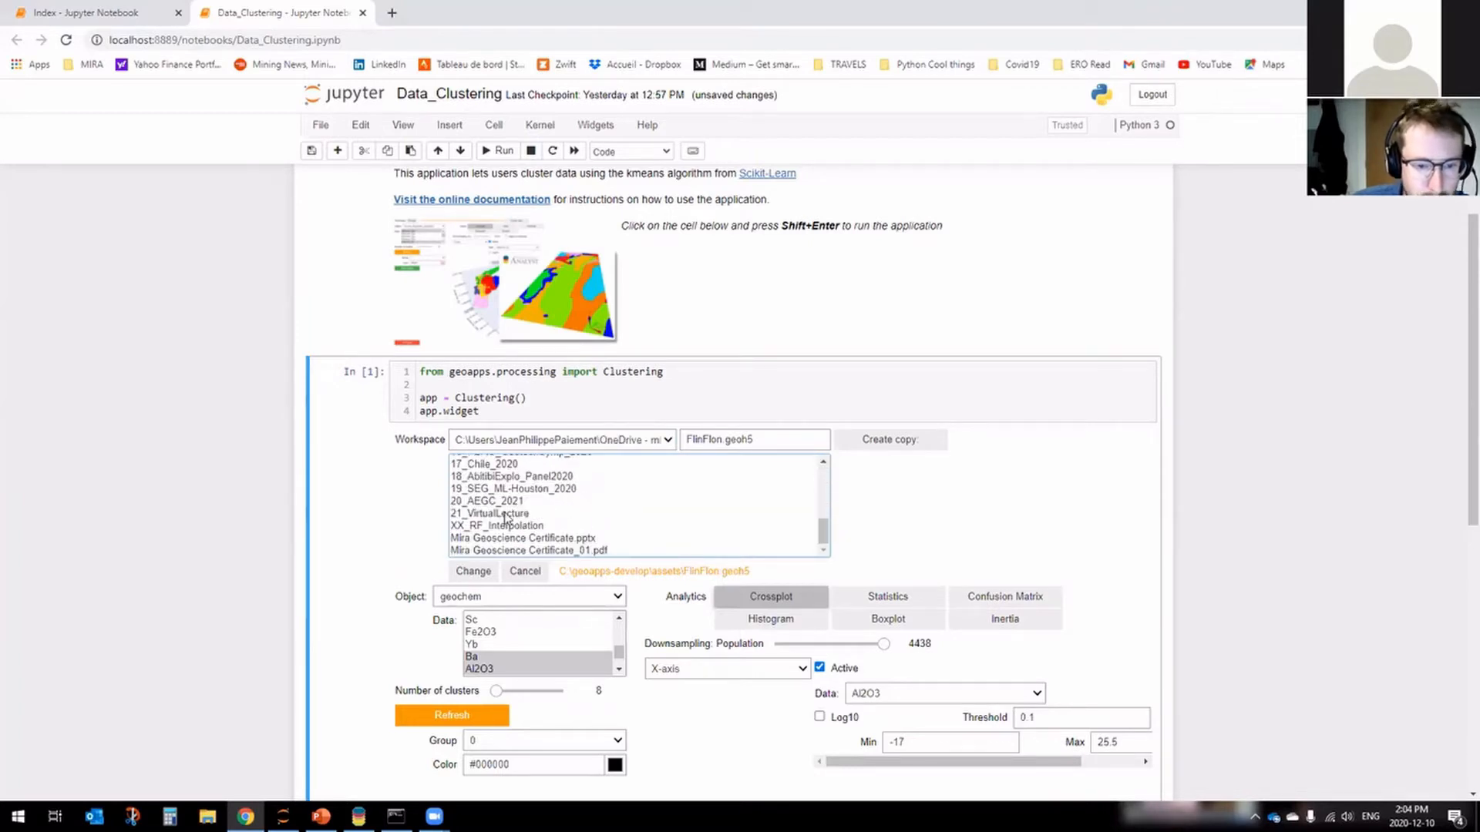
pyautogui.click(505, 514)
pyautogui.click(478, 501)
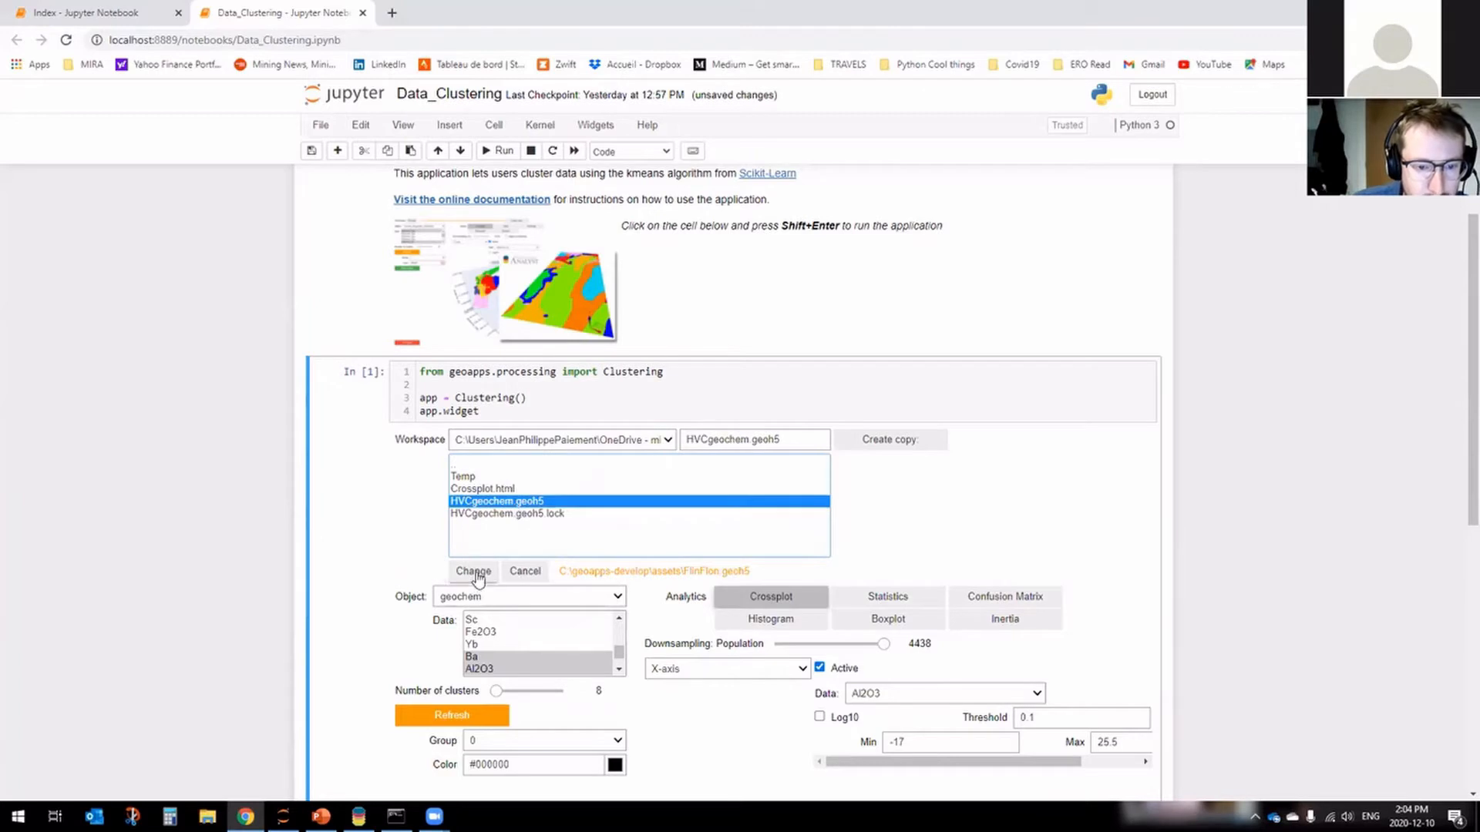
pyautogui.click(473, 571)
# Choose Points as the clustering object and select zr_ppm, sio2_pct and k2o_pct as its data channels.
pyautogui.click(617, 487)
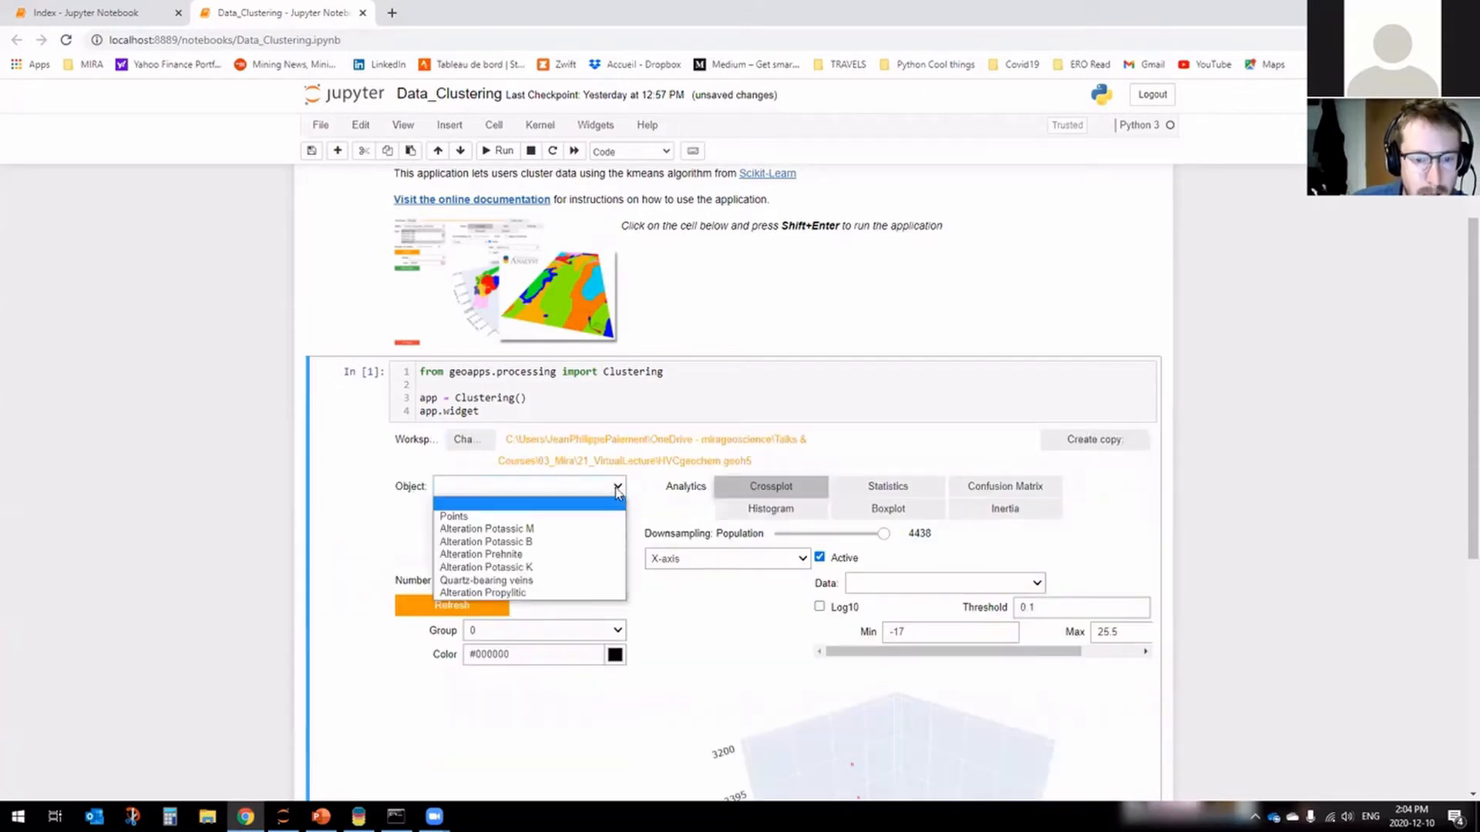
pyautogui.click(466, 519)
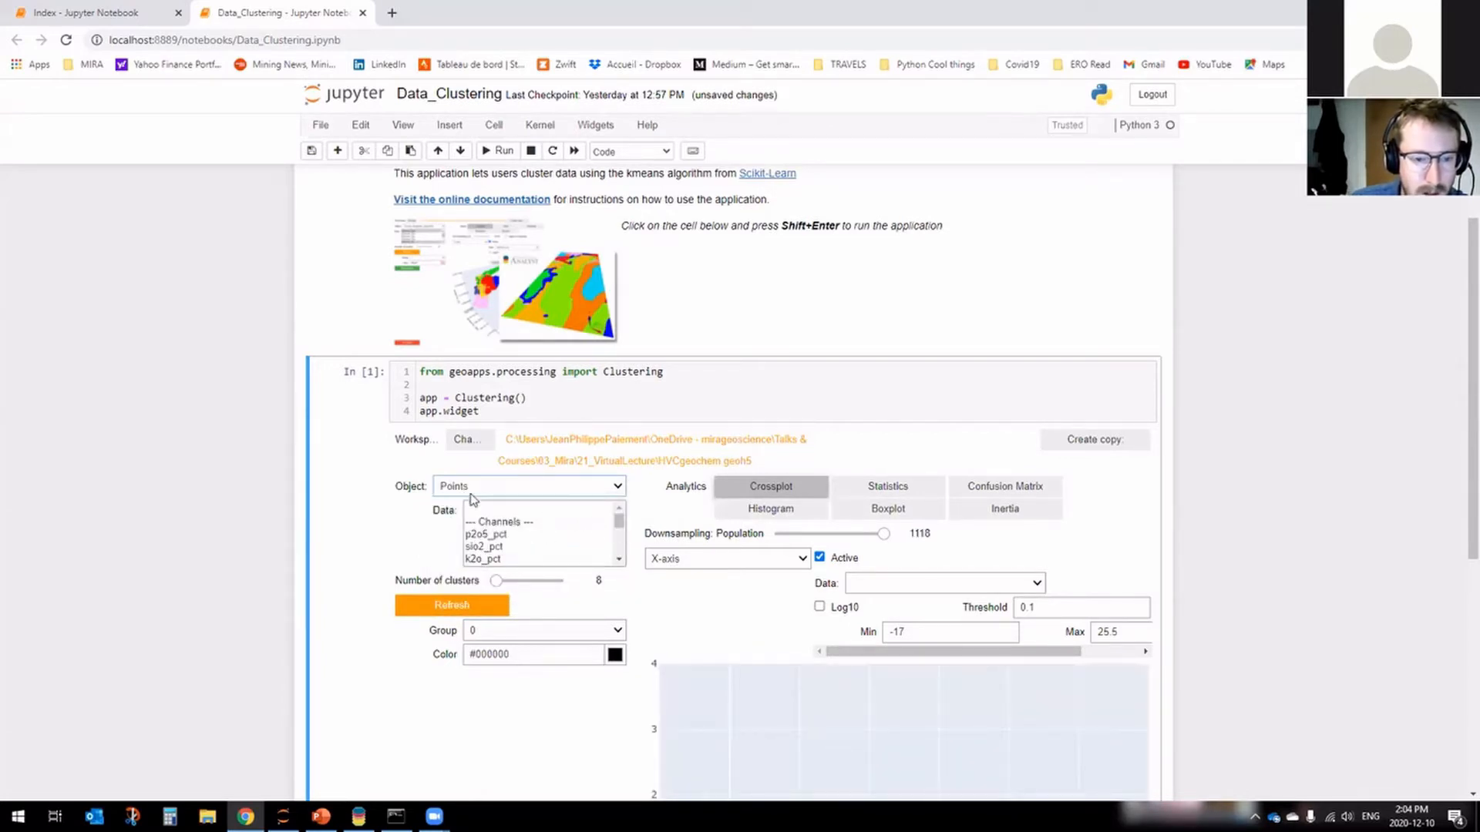
pyautogui.scroll(-1, 377, 498)
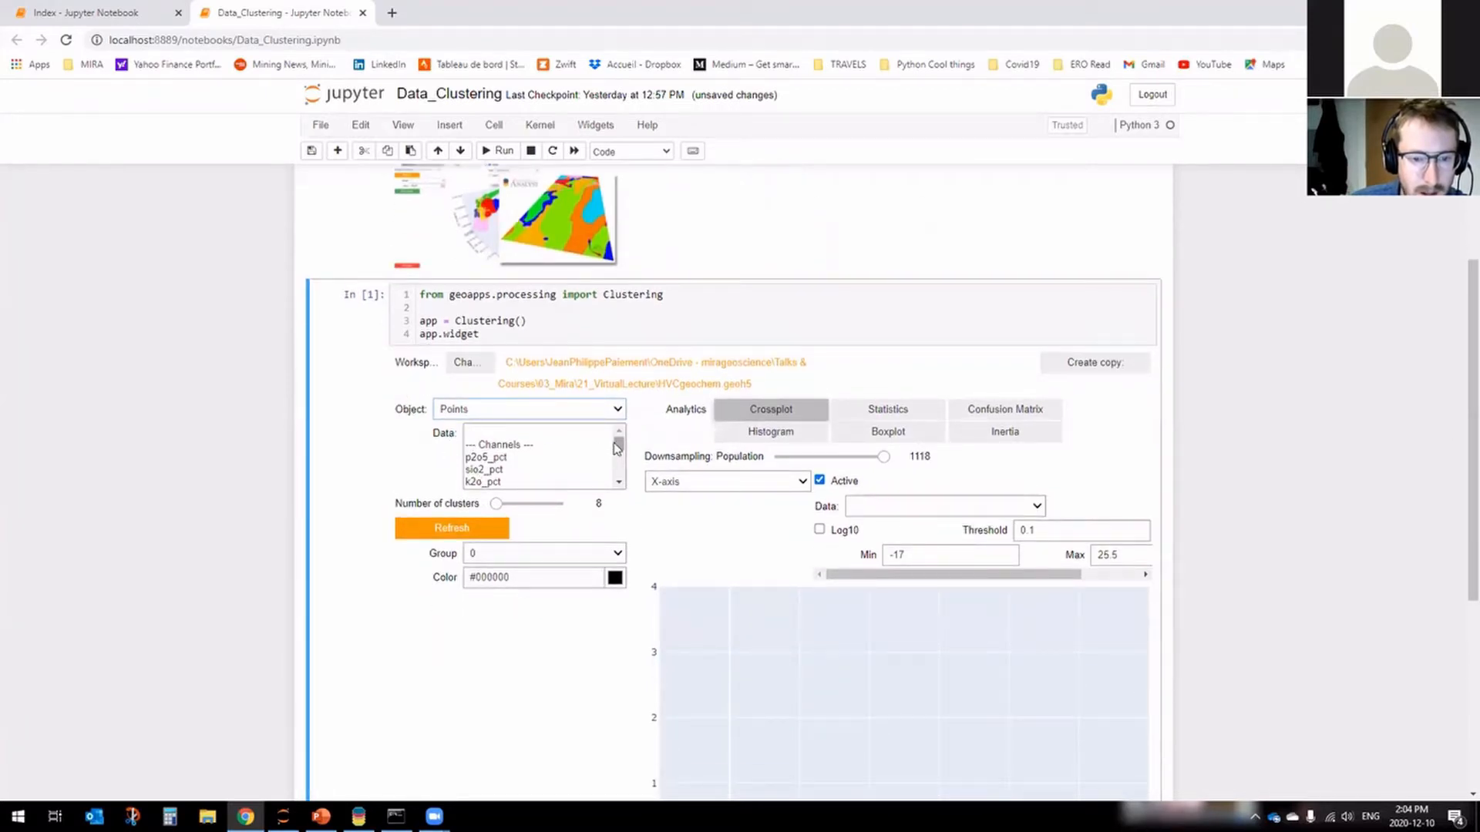
pyautogui.moveTo(618, 444); pyautogui.dragTo(622, 479)
pyautogui.click(507, 461)
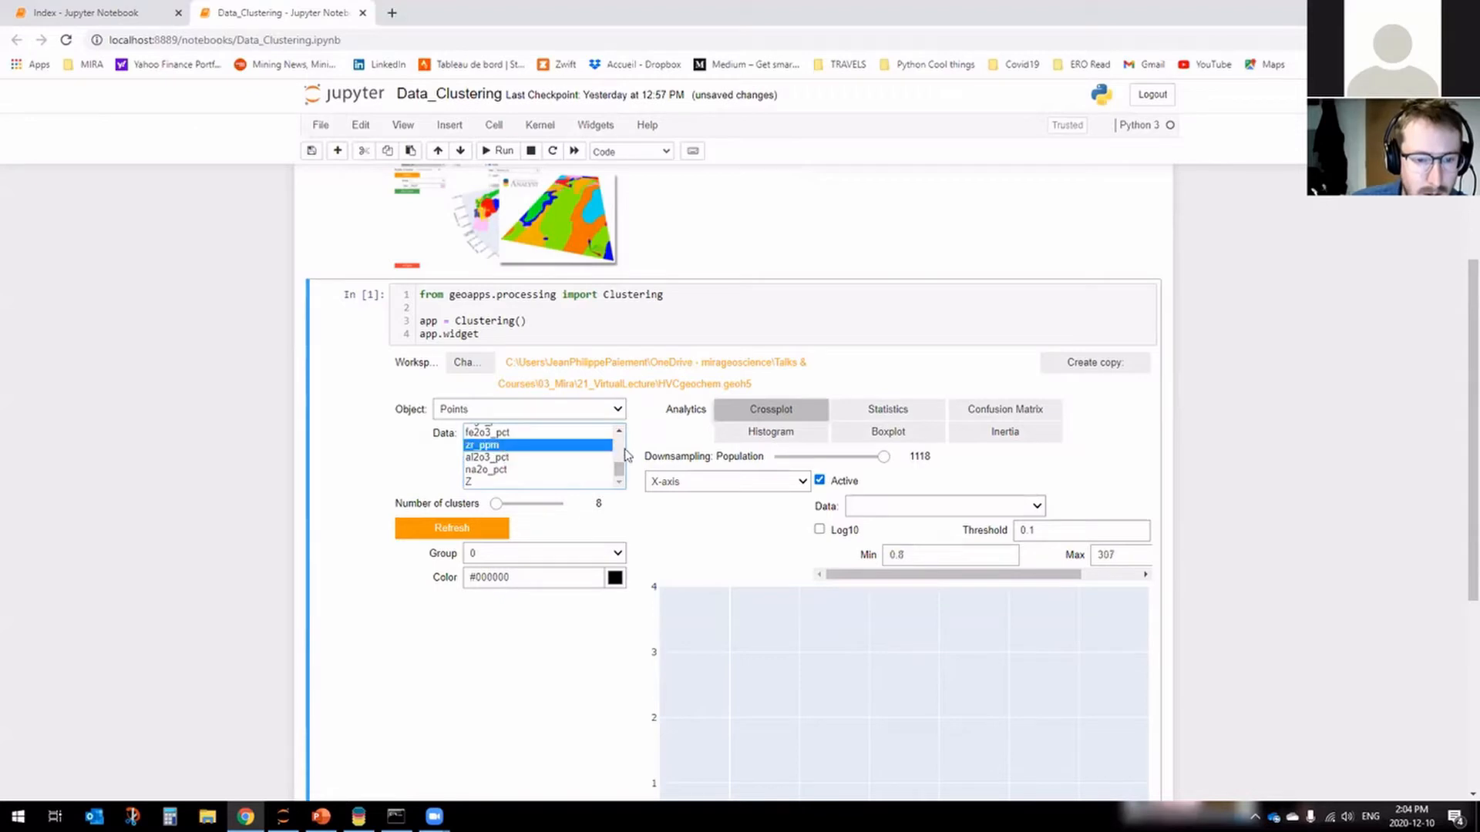
pyautogui.scroll(3, 567, 453)
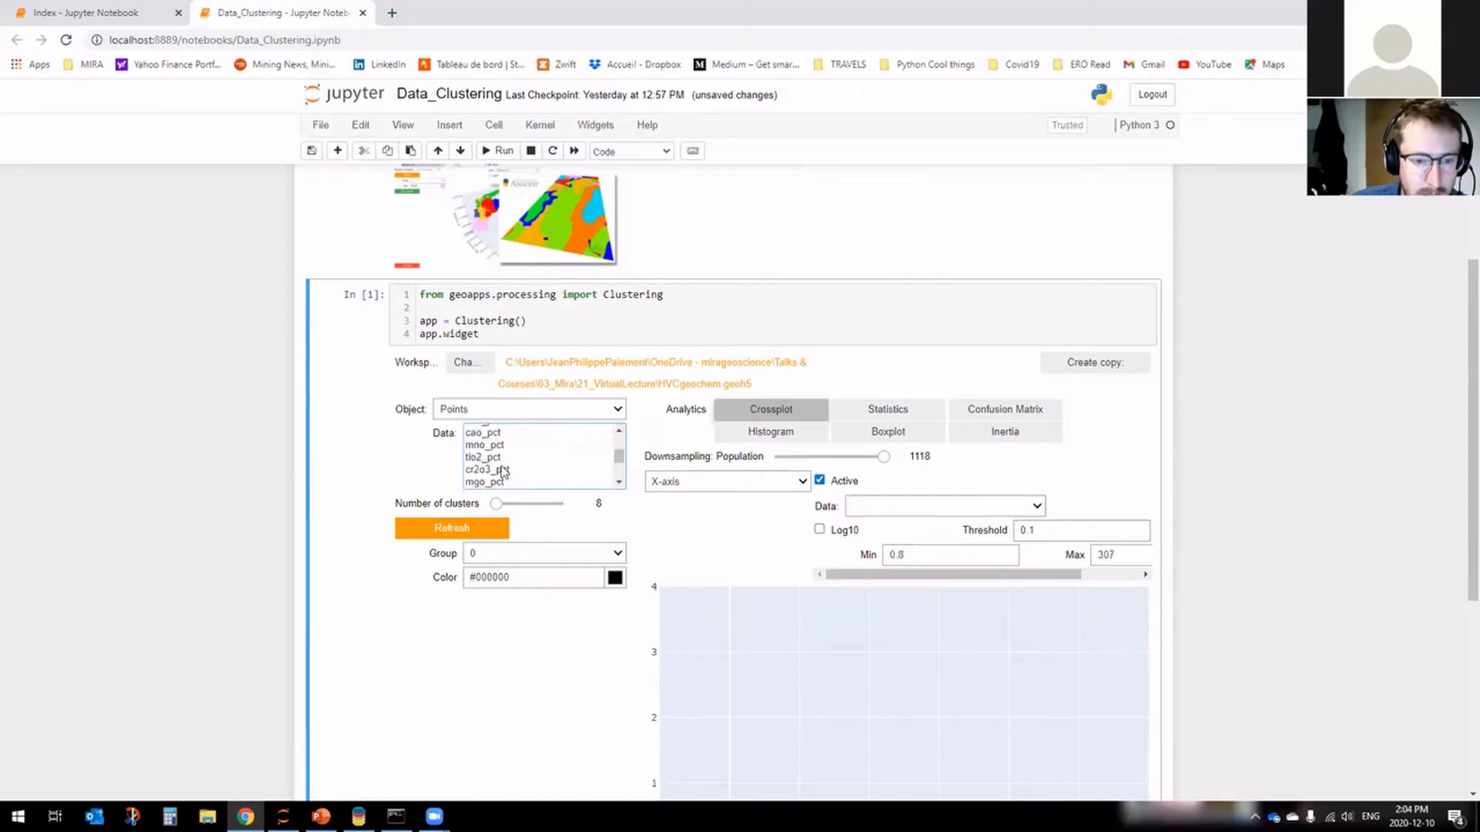
pyautogui.scroll(5, 574, 454)
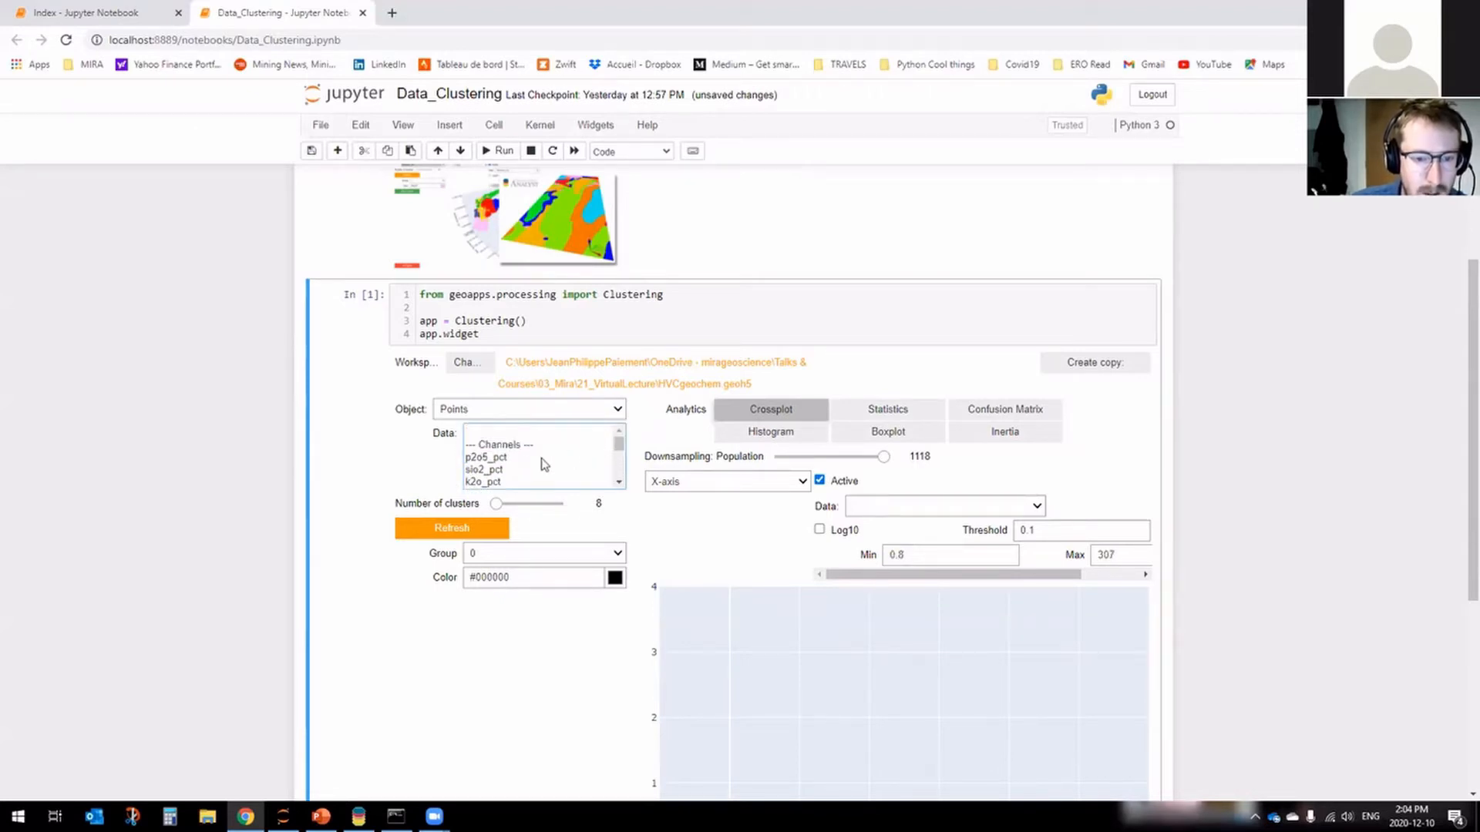
pyautogui.moveTo(493, 471); pyautogui.dragTo(498, 484)
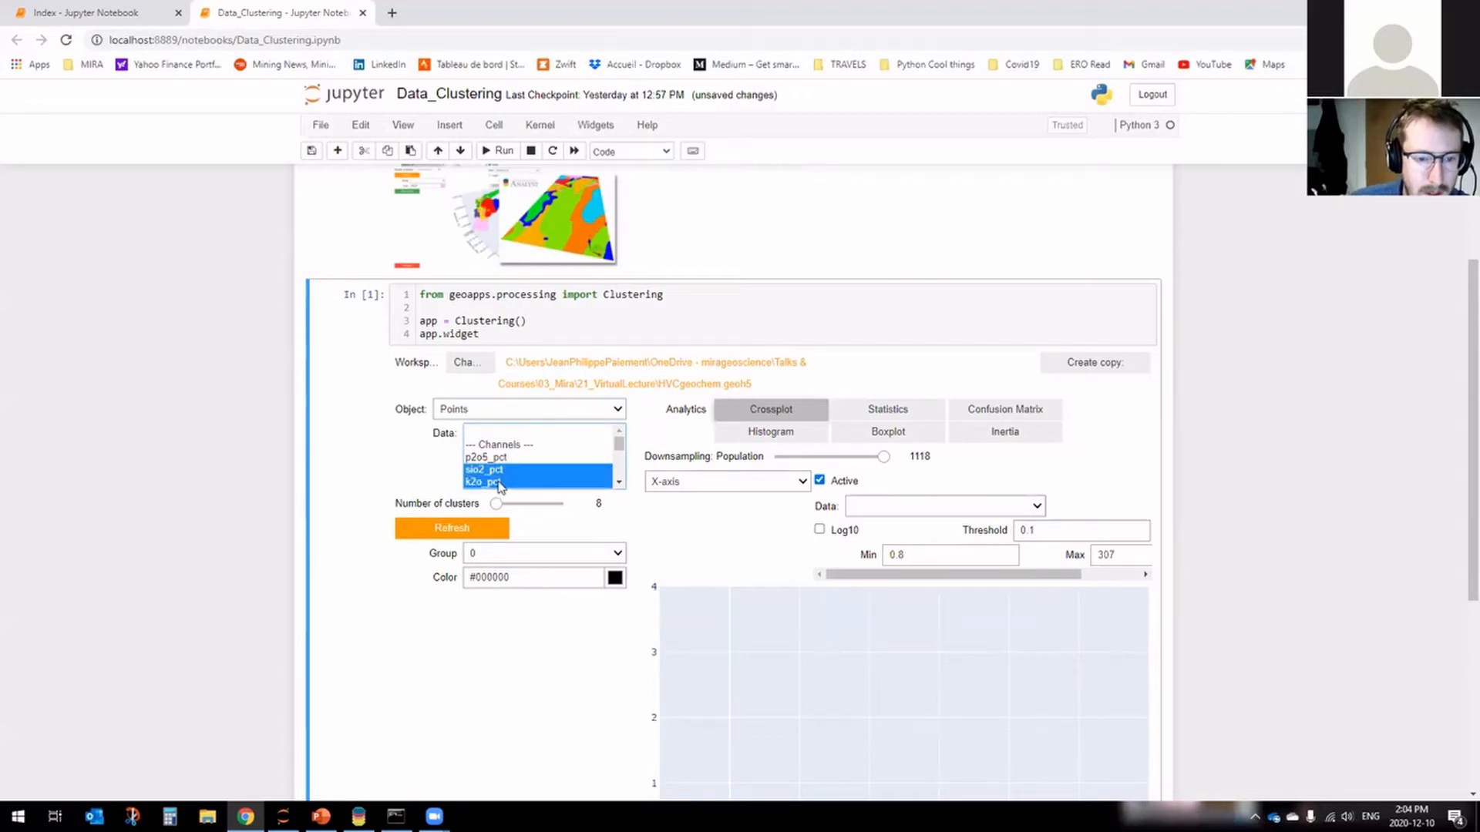
pyautogui.click(426, 464)
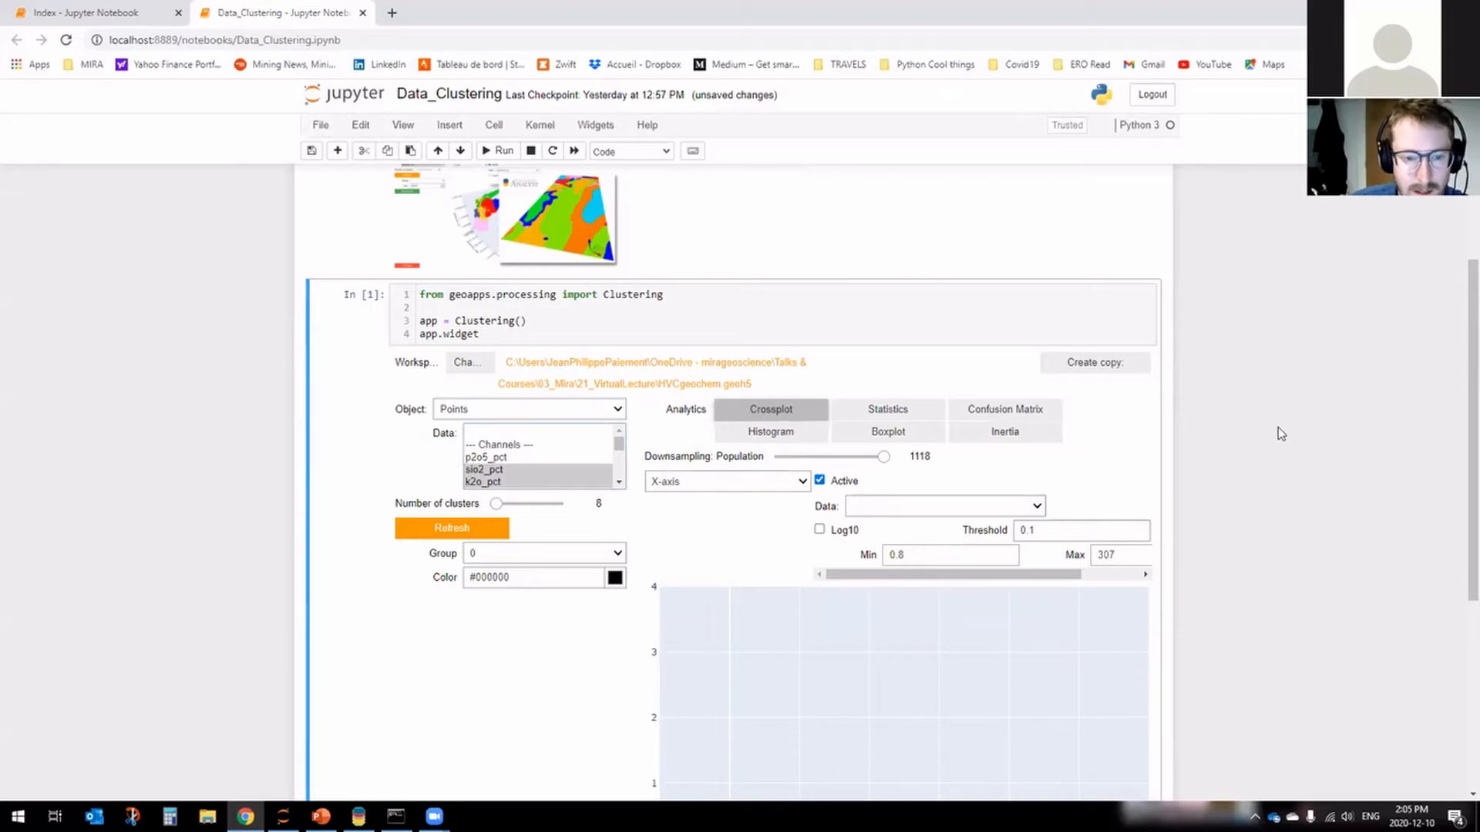
# Set the crossplot's X-axis data to zr_ppm.
pyautogui.scroll(-3, 1248, 386)
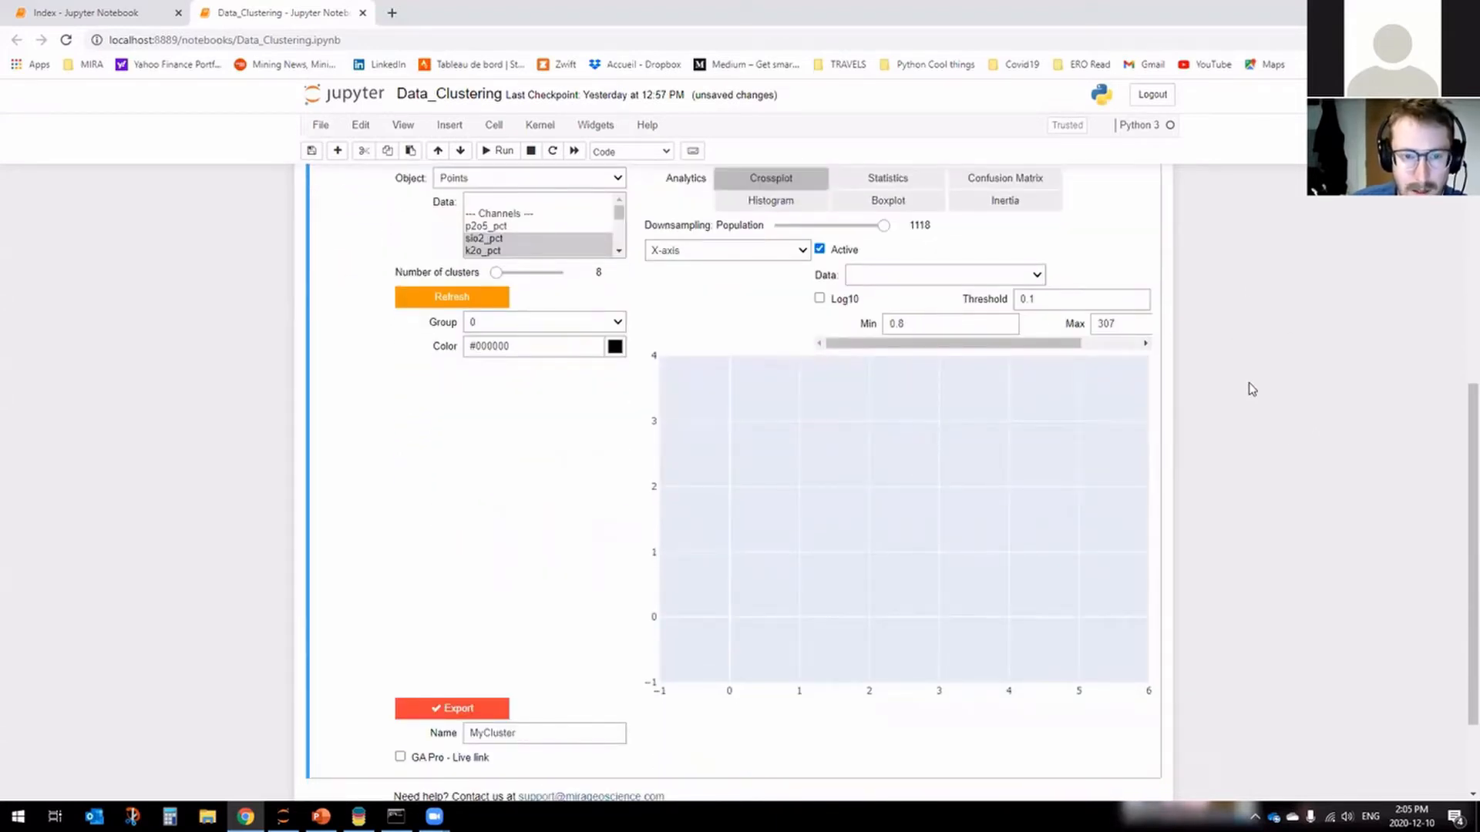
pyautogui.scroll(1, 1249, 382)
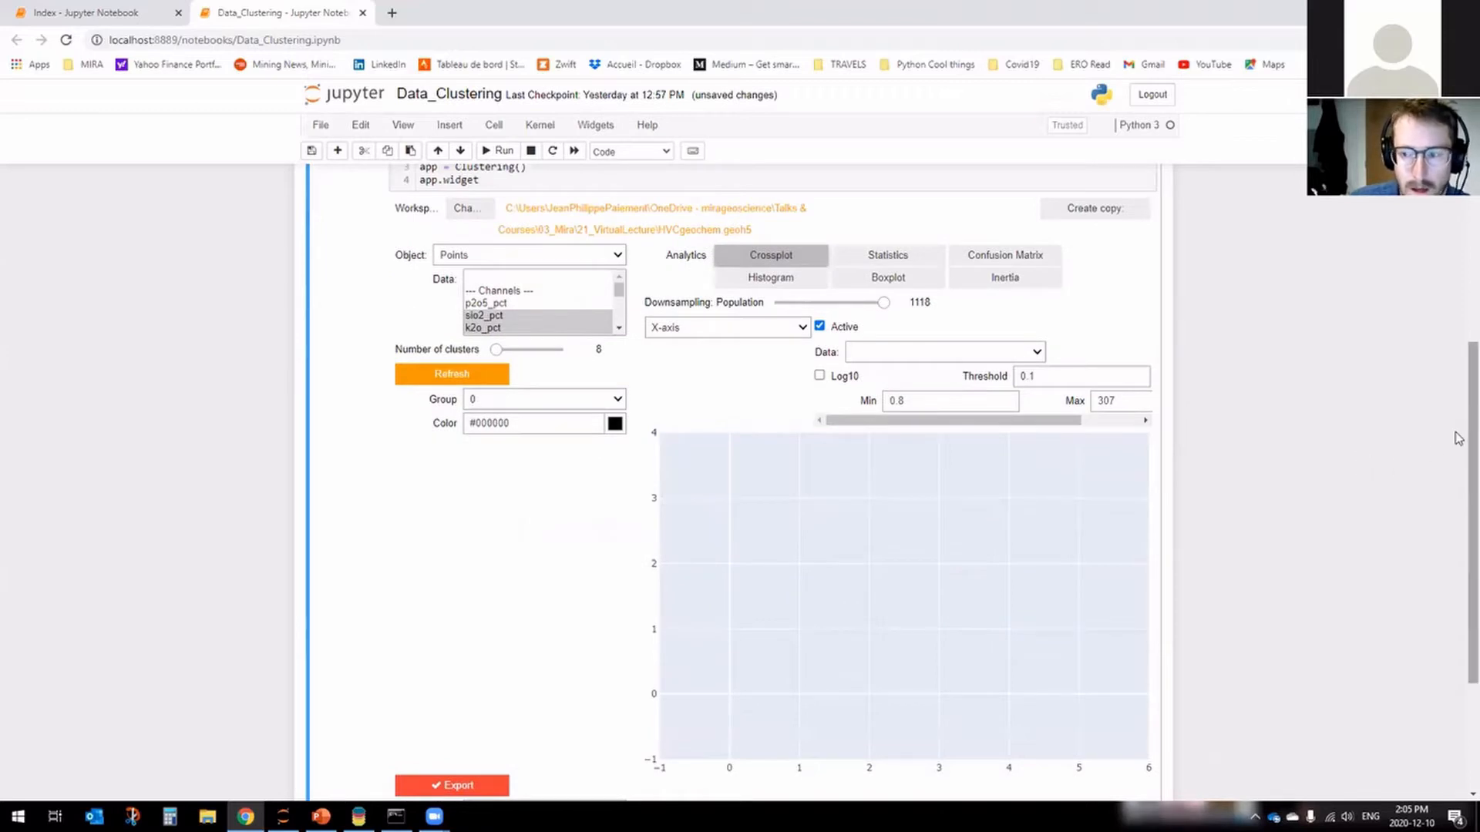
pyautogui.scroll(-1, 1458, 436)
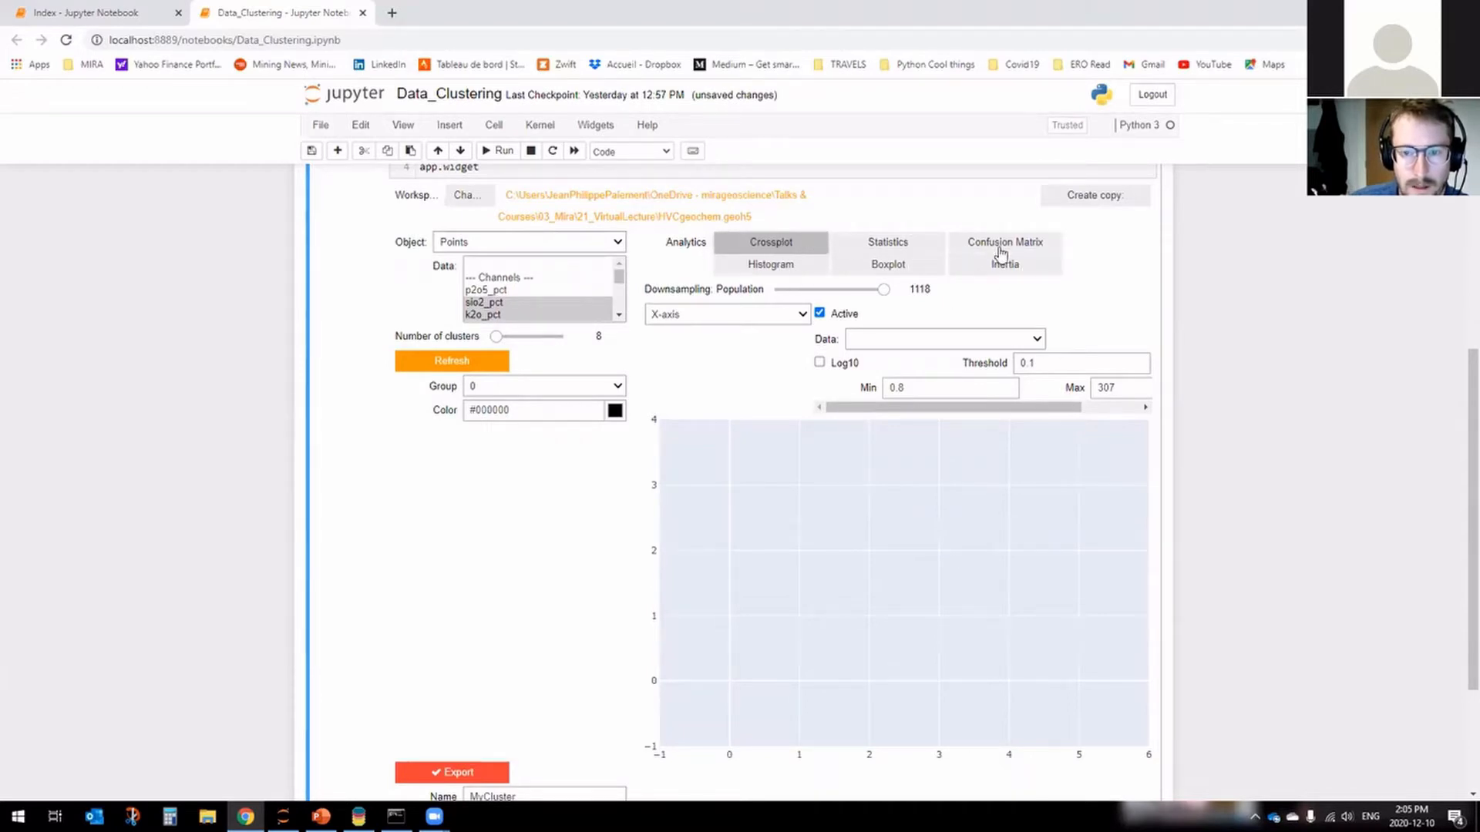
pyautogui.scroll(-1, 1207, 266)
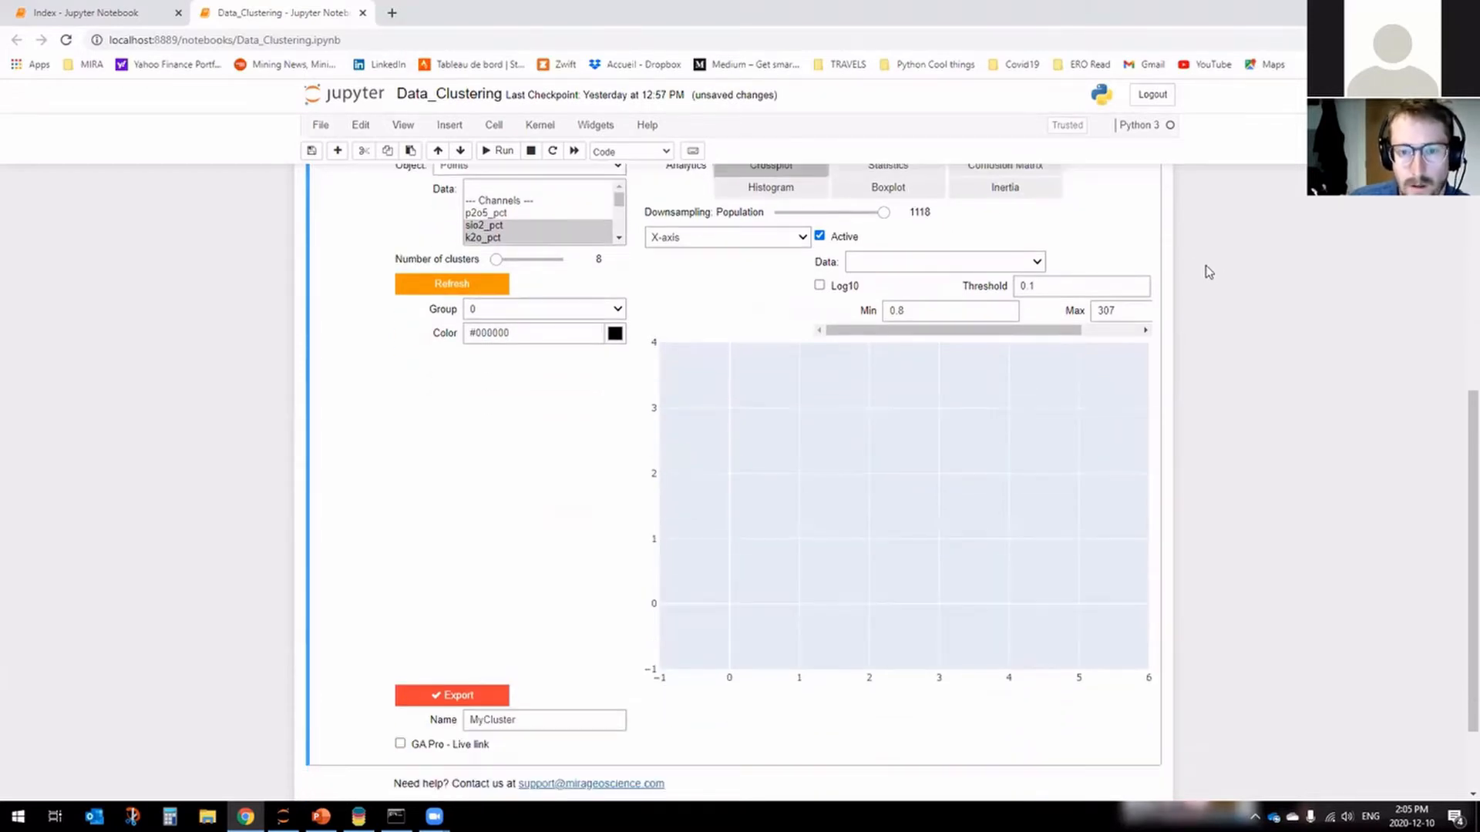
pyautogui.scroll(1, 634, 314)
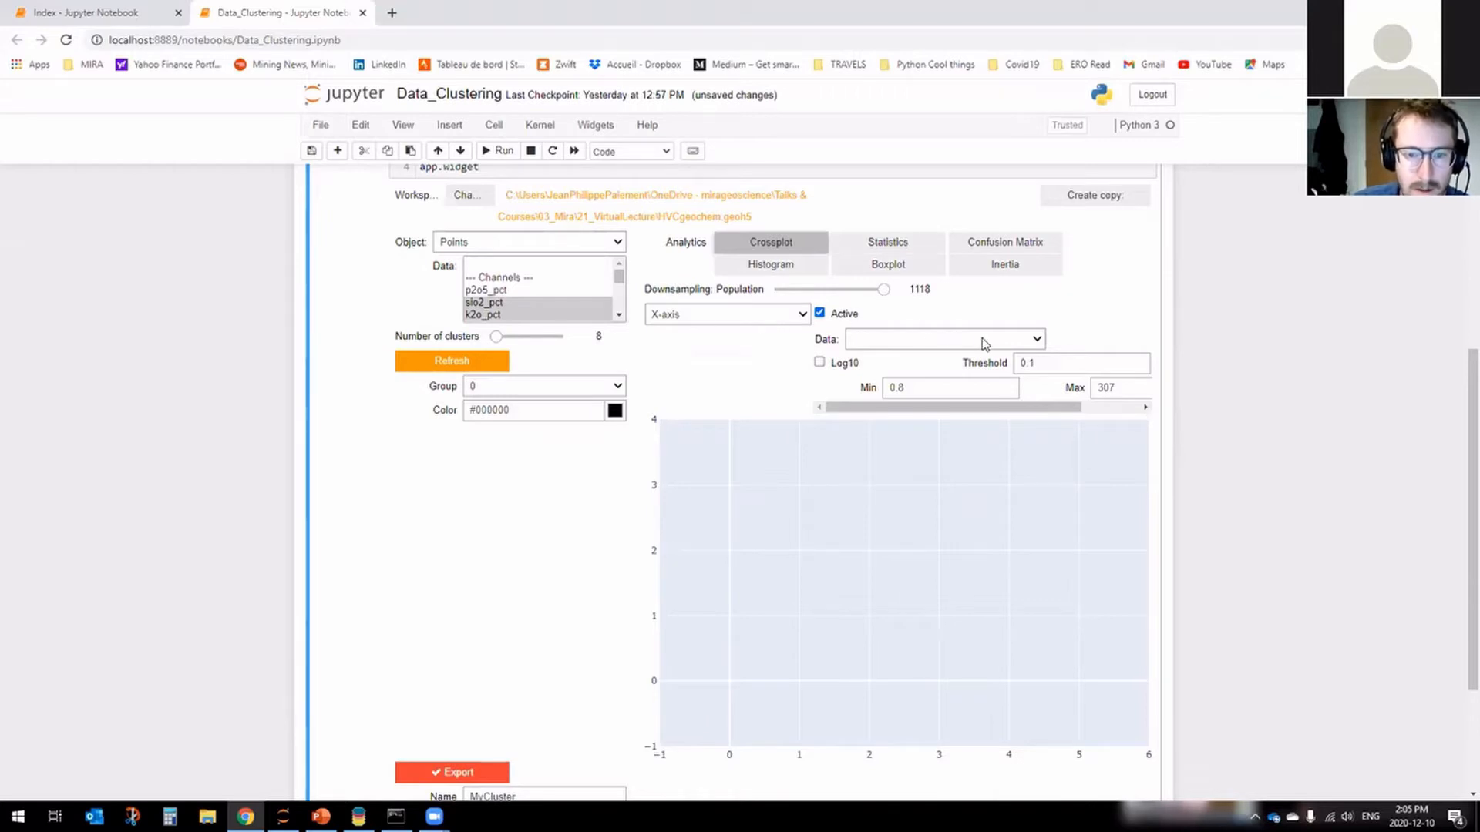
pyautogui.click(953, 340)
pyautogui.click(956, 357)
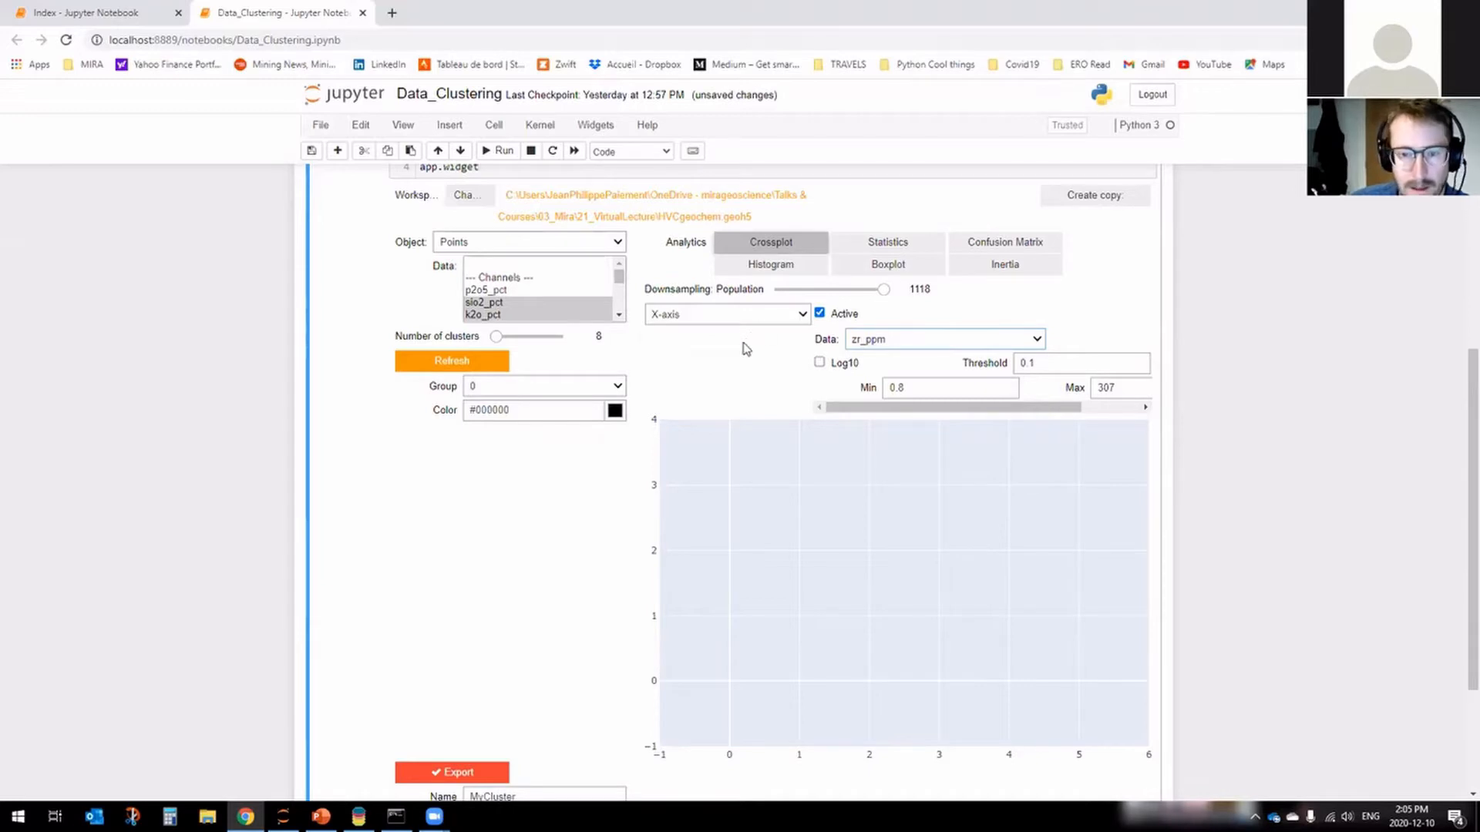
# Set the crossplot's Y-axis data to tio2_pct.
pyautogui.click(721, 315)
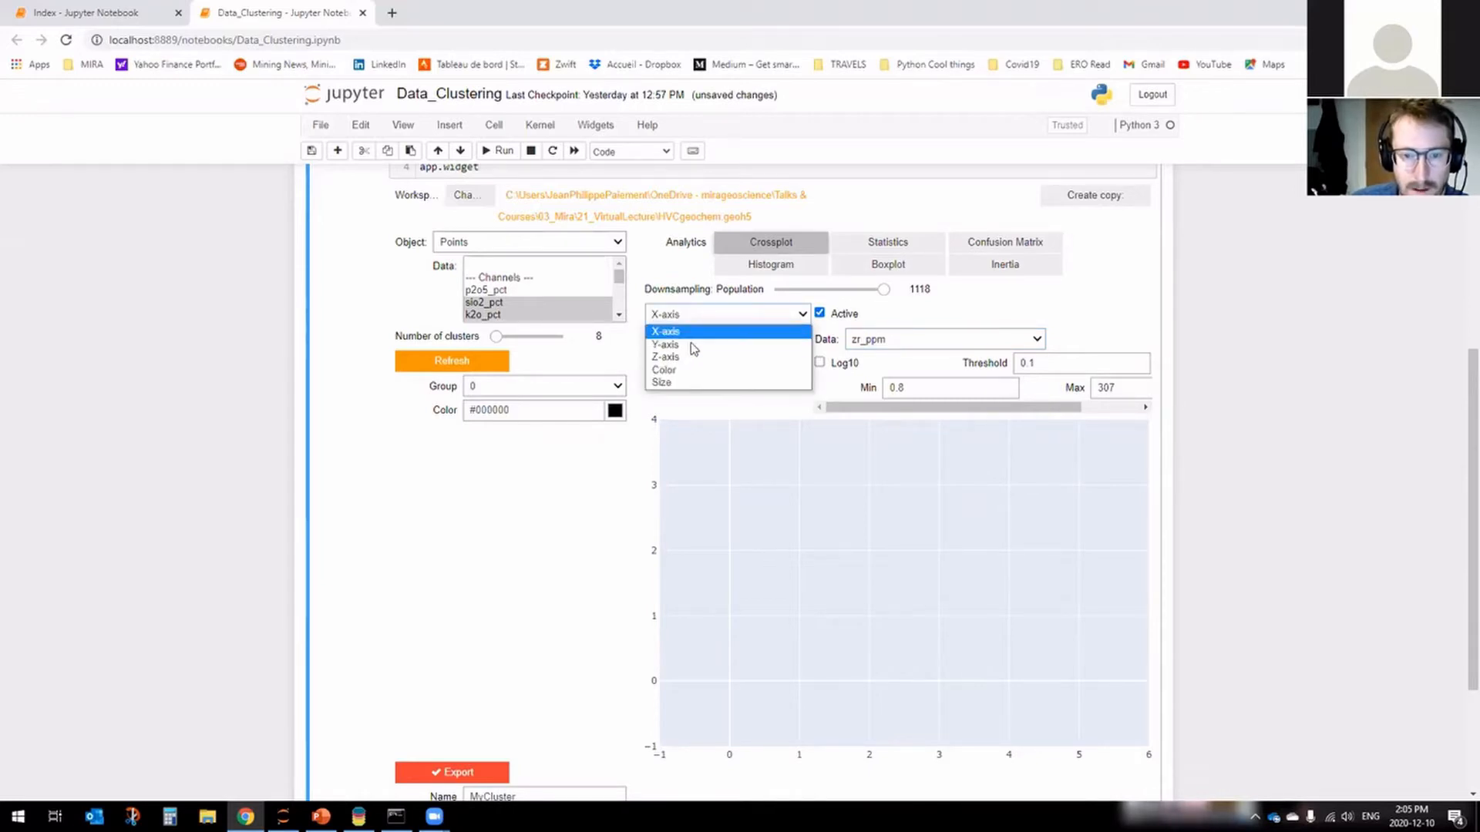
pyautogui.click(676, 344)
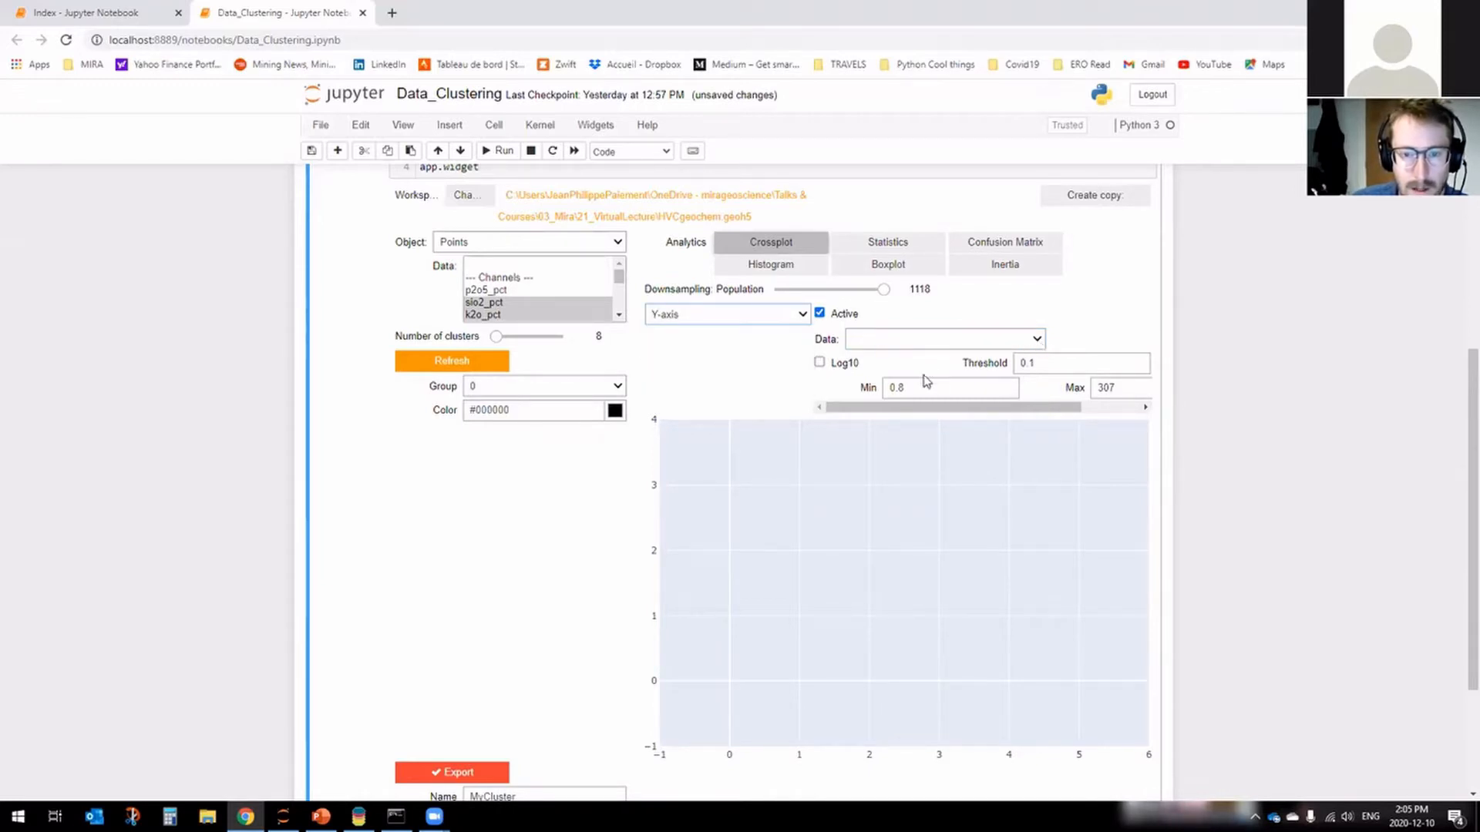
pyautogui.click(942, 339)
pyautogui.click(954, 355)
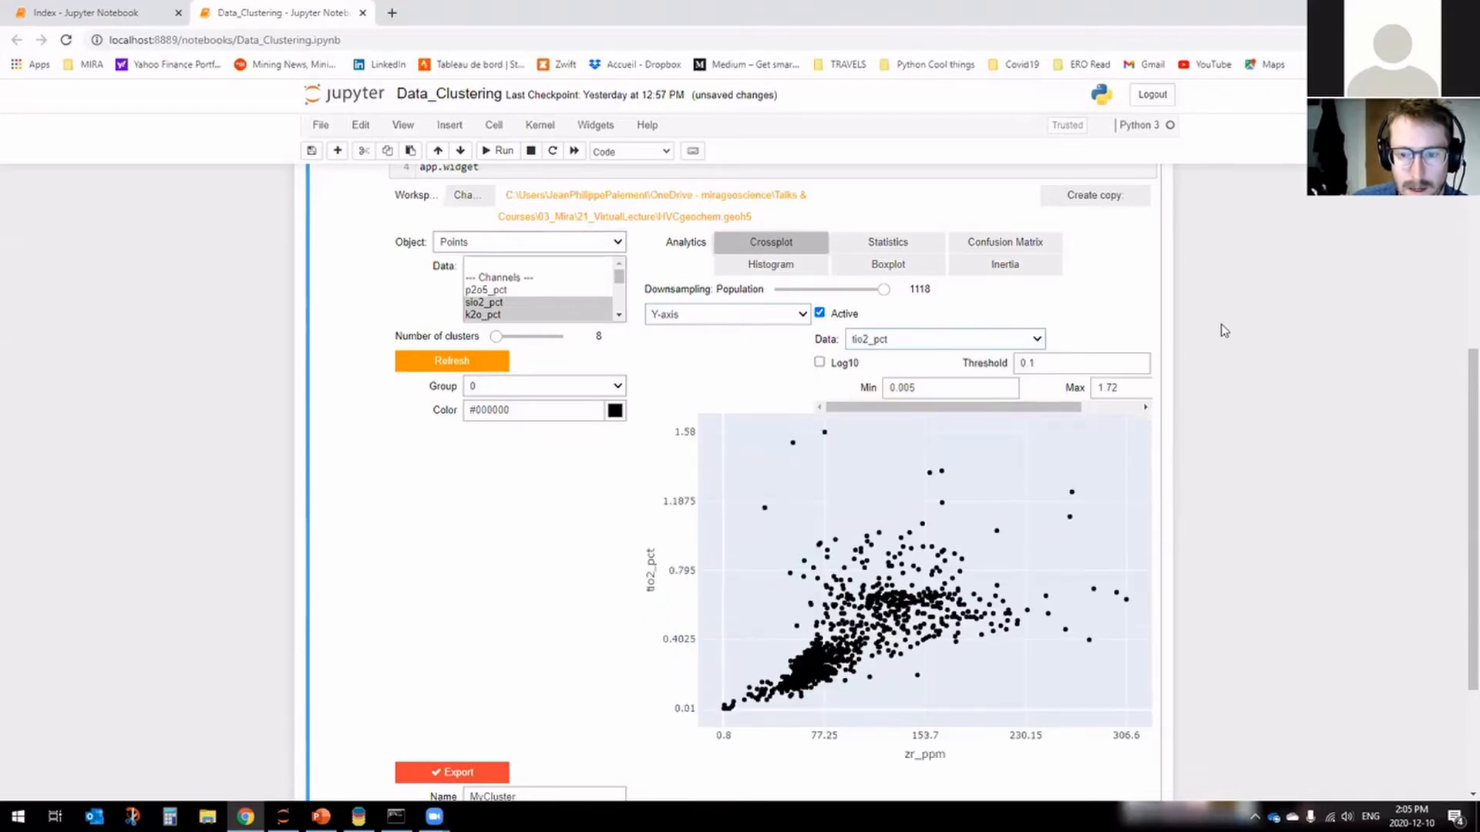
pyautogui.scroll(-1, 1221, 323)
pyautogui.scroll(-1, 1219, 356)
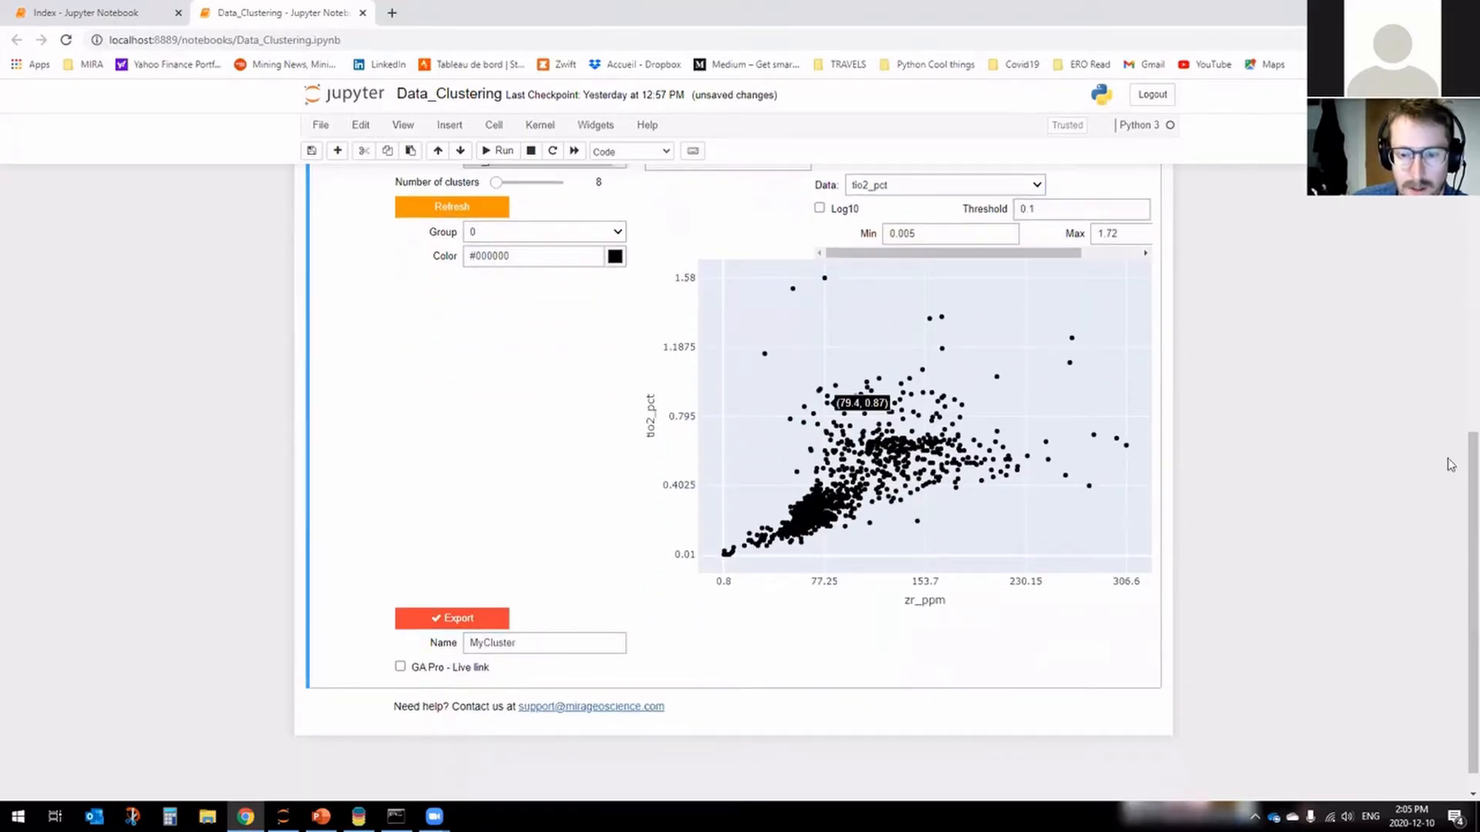
pyautogui.scroll(1, 1249, 455)
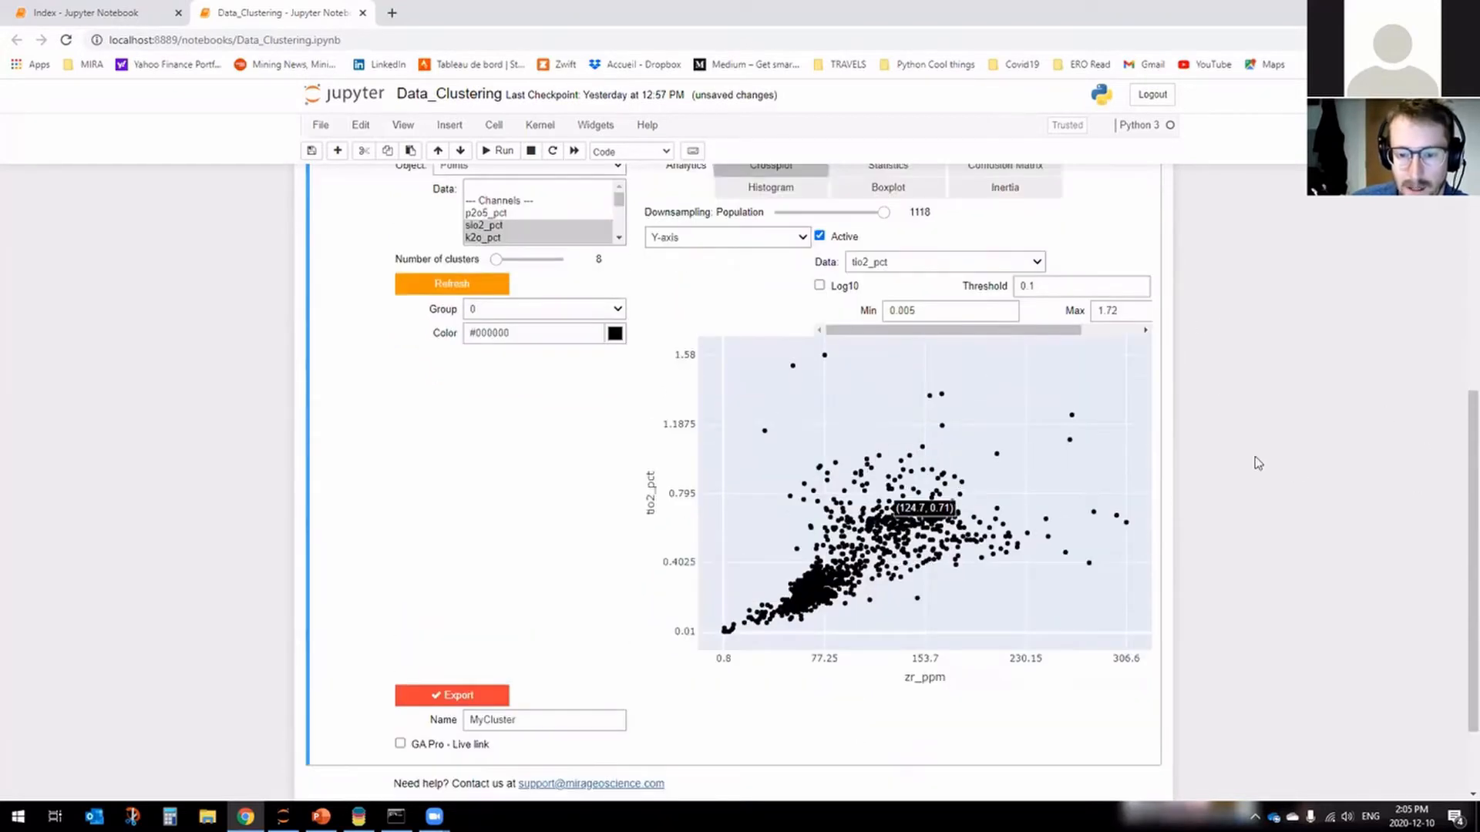
pyautogui.scroll(1, 1312, 443)
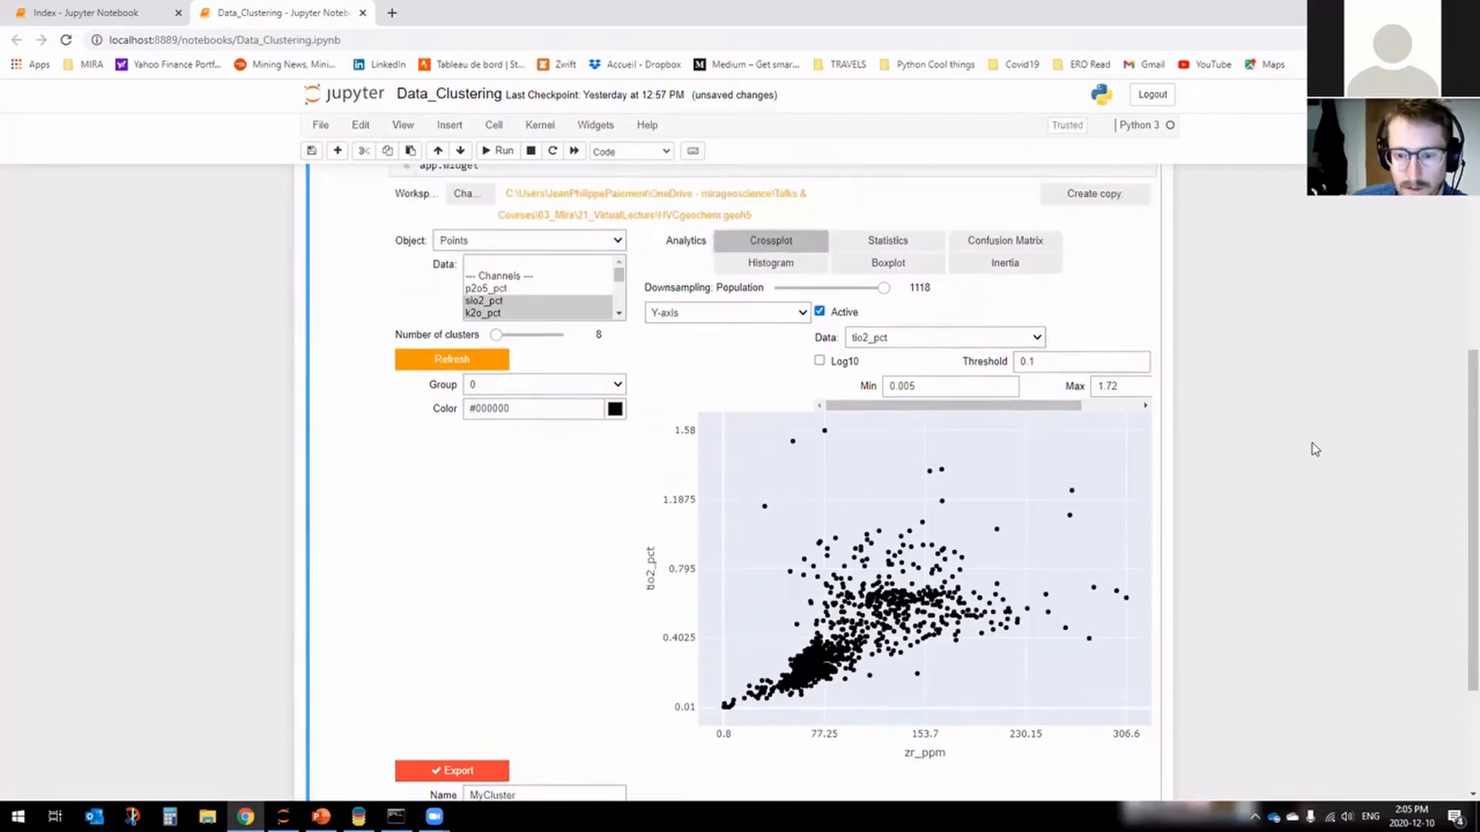
pyautogui.scroll(-1, 1242, 383)
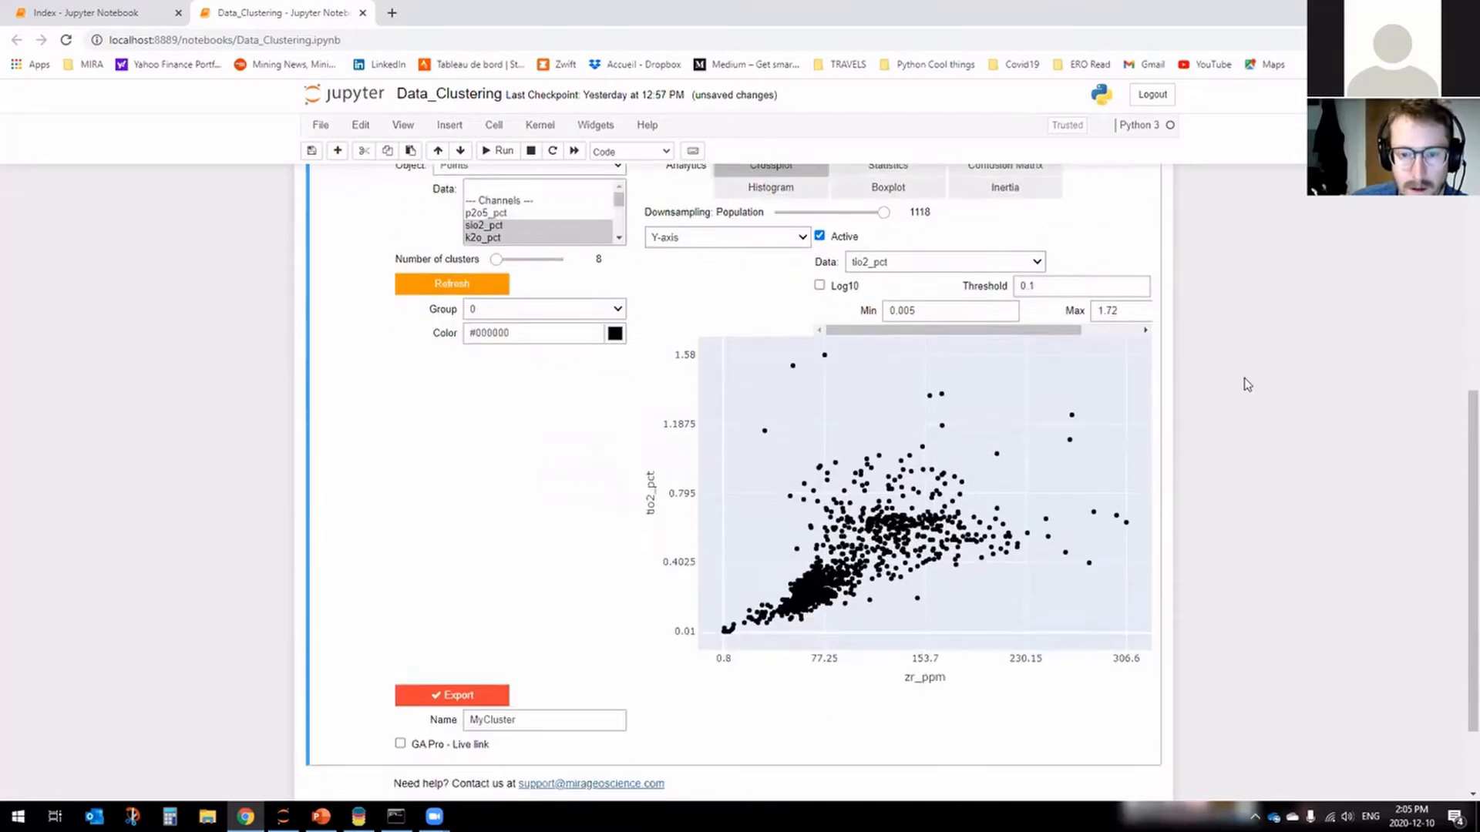
# Add a third dimension to the crossplot by setting its Z-axis data to sio2_pct.
pyautogui.scroll(1, 1242, 383)
pyautogui.click(802, 316)
pyautogui.click(751, 357)
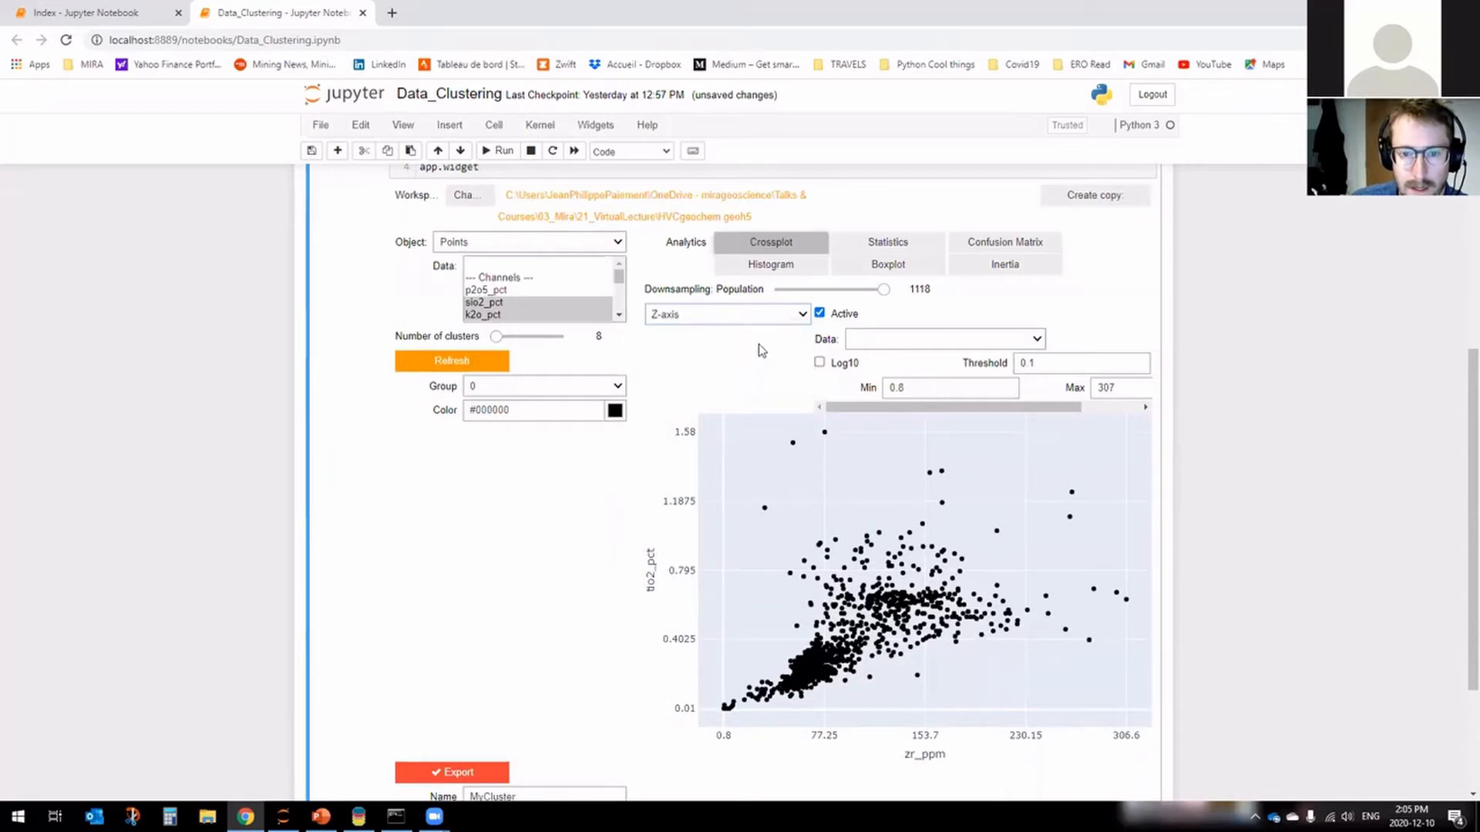
pyautogui.click(1037, 339)
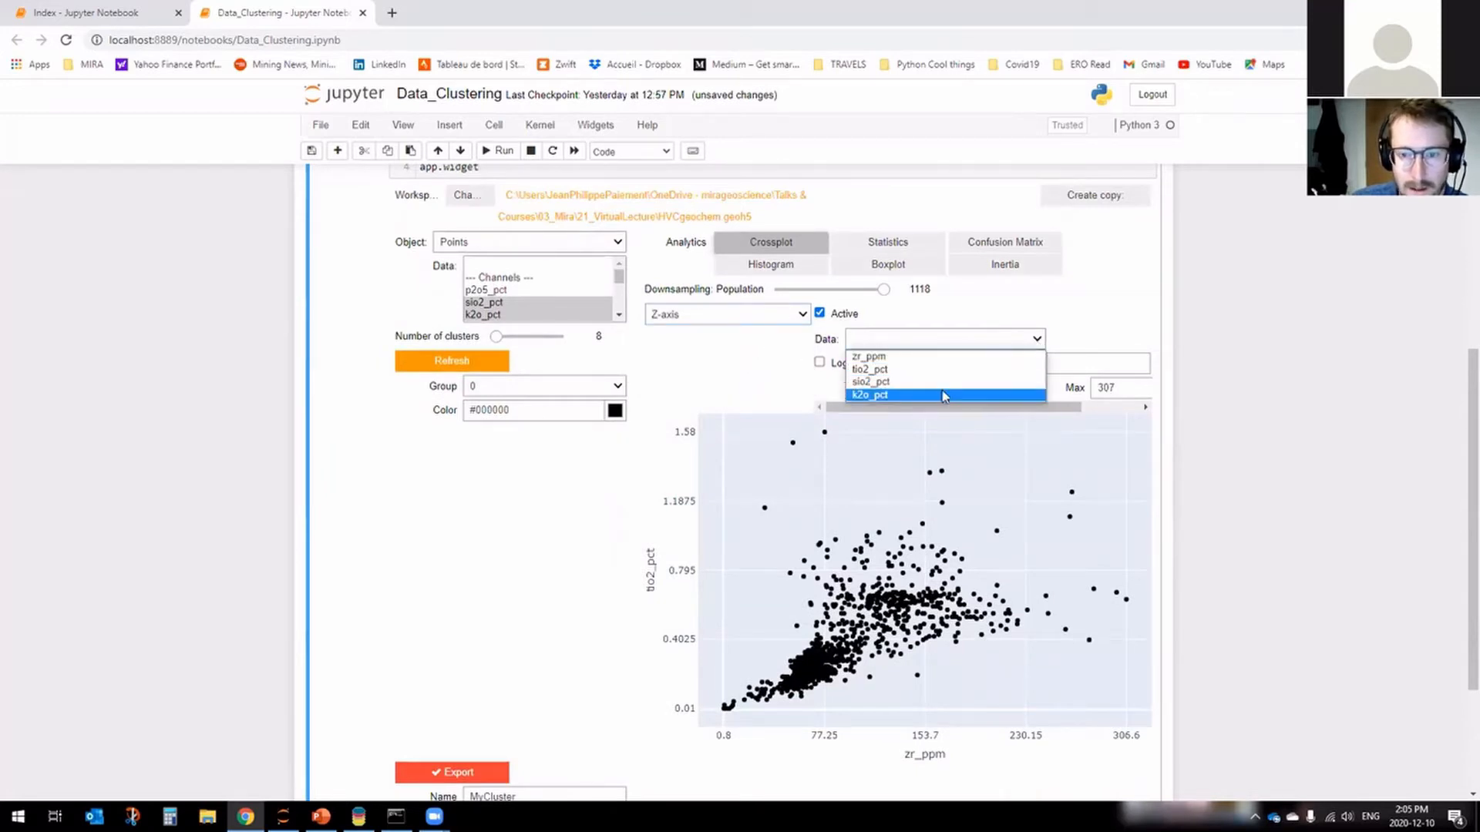
pyautogui.click(902, 382)
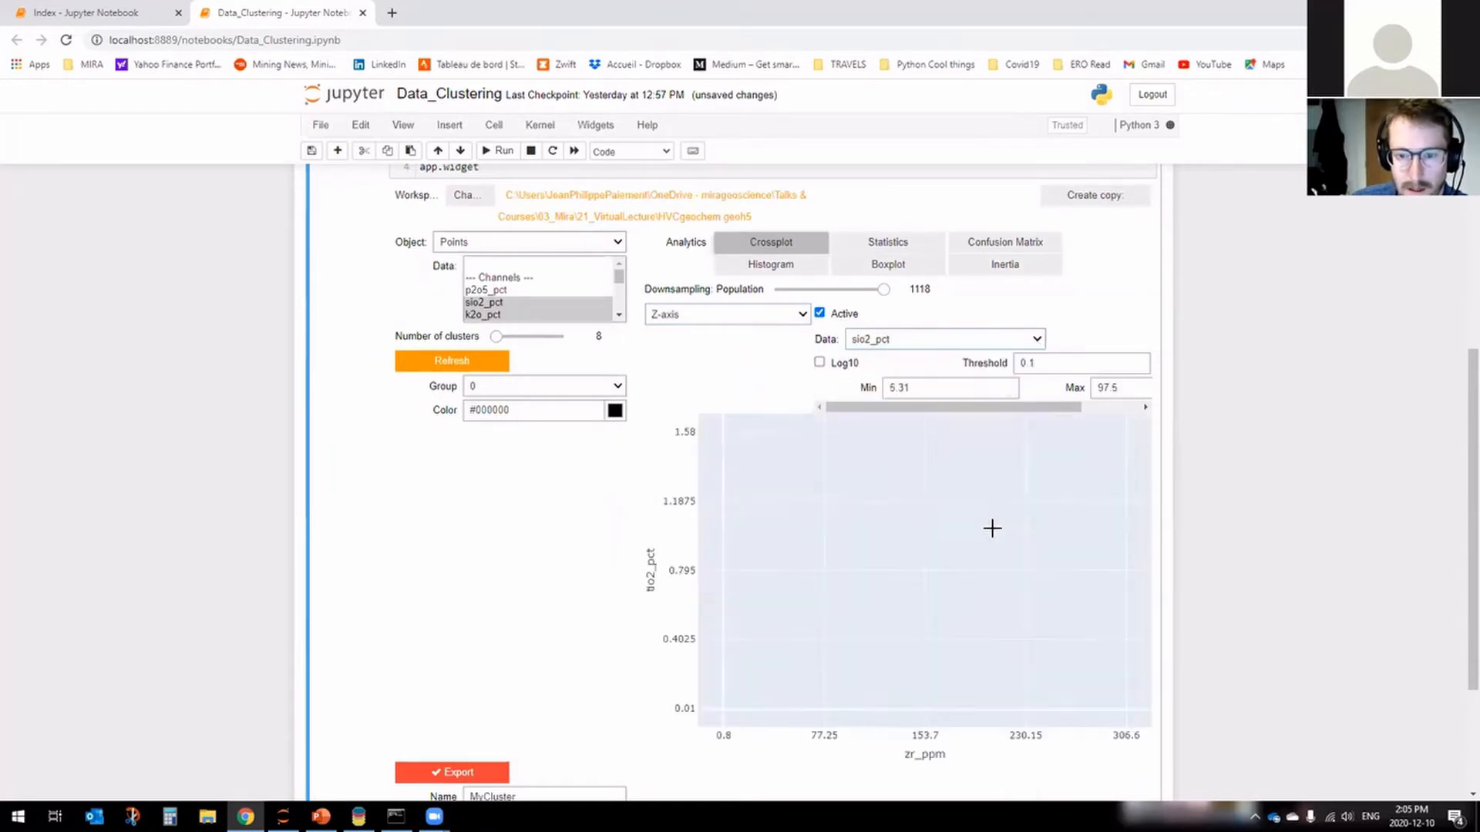
# Examine the 3D crossplot's point cloud from several angles and distances.
pyautogui.moveTo(926, 611); pyautogui.dragTo(957, 535)
pyautogui.scroll(5, 957, 535)
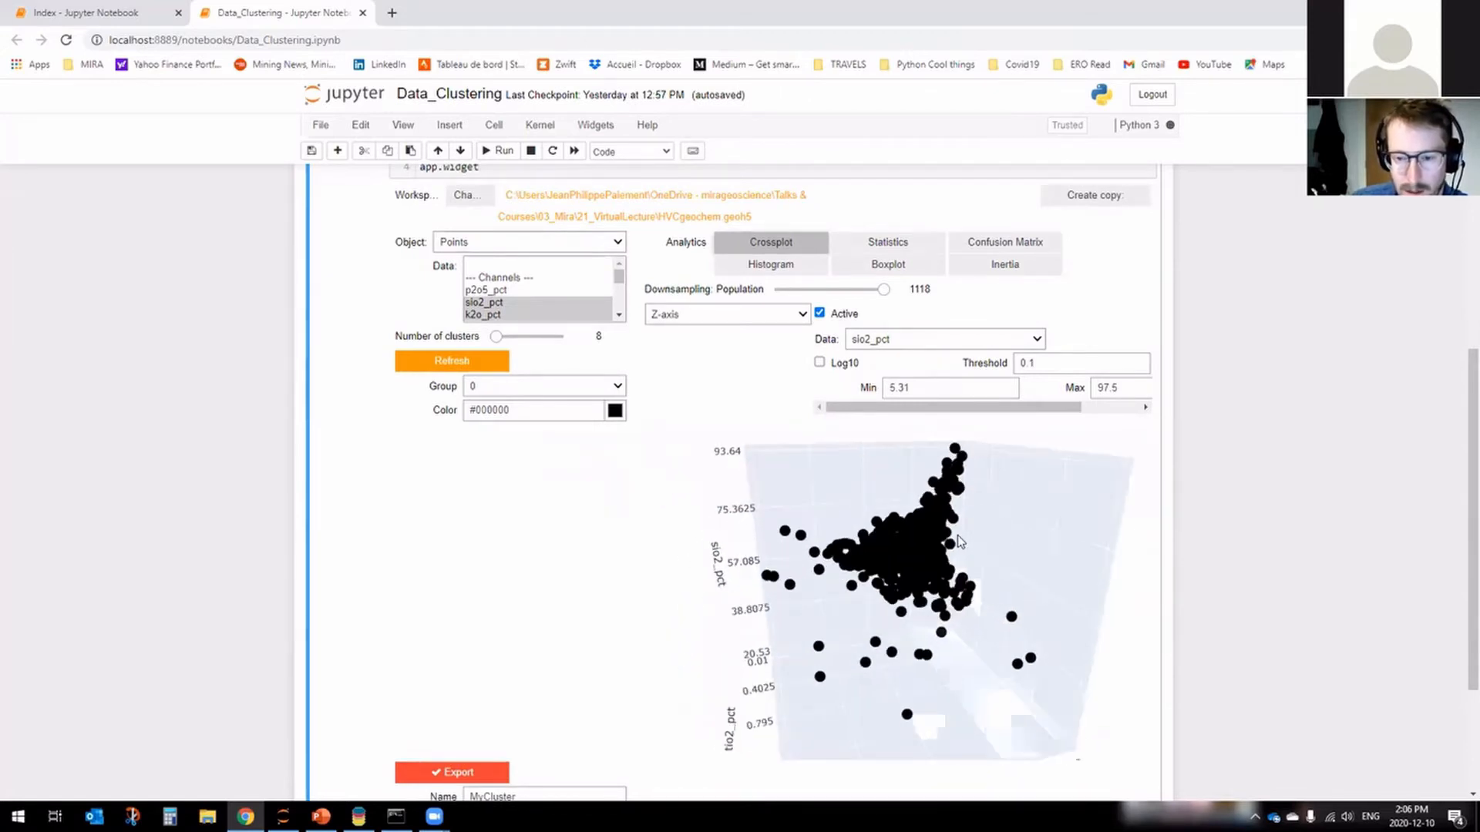
pyautogui.moveTo(867, 617); pyautogui.dragTo(991, 553)
pyautogui.scroll(-3, 991, 554)
pyautogui.scroll(-5, 908, 589)
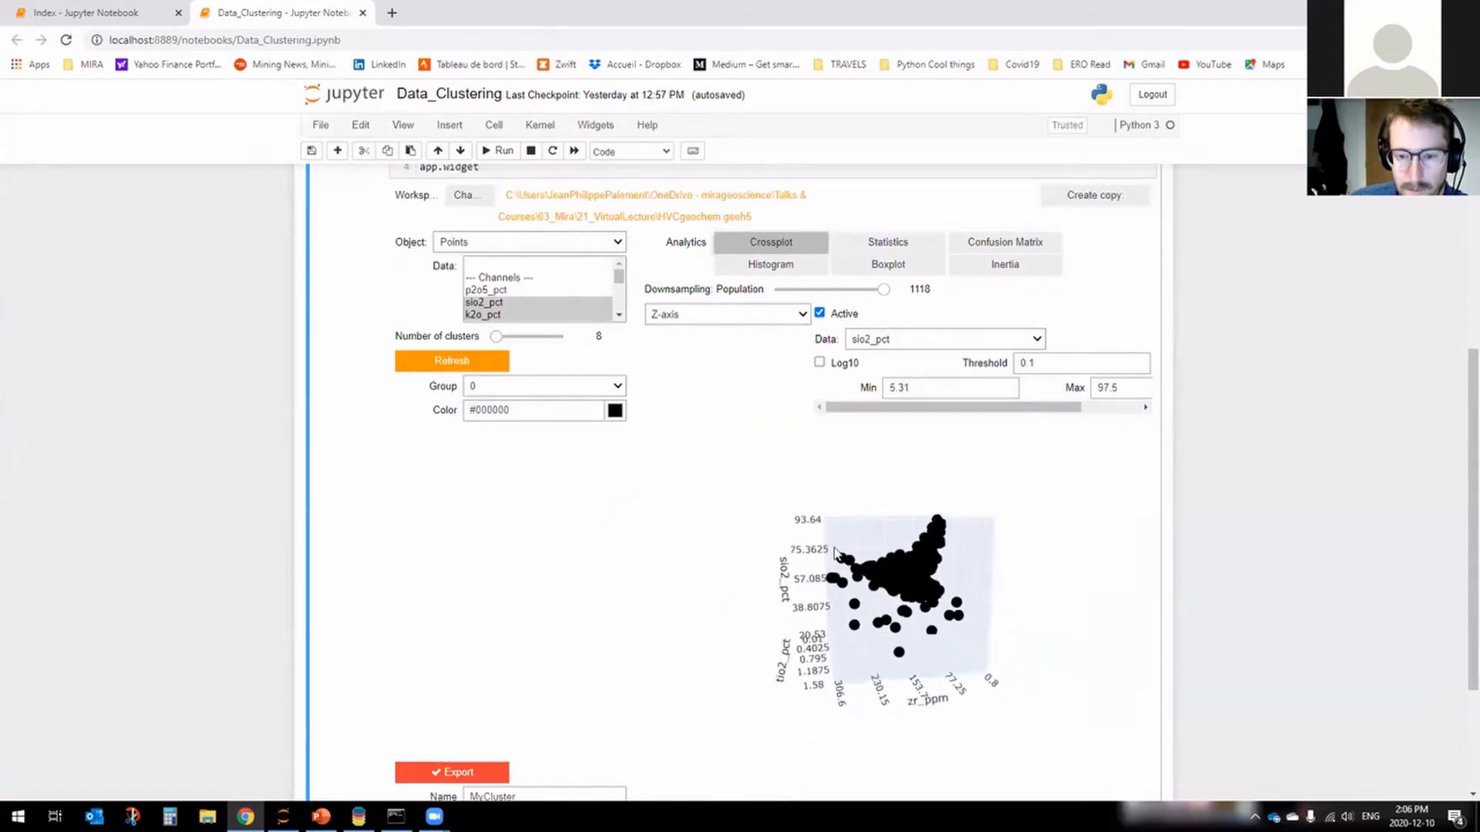
pyautogui.moveTo(908, 589)
pyautogui.mouseDown()
pyautogui.moveTo(918, 574)
pyautogui.moveTo(887, 569)
pyautogui.mouseUp()
pyautogui.scroll(1, 888, 569)
pyautogui.scroll(3, 888, 569)
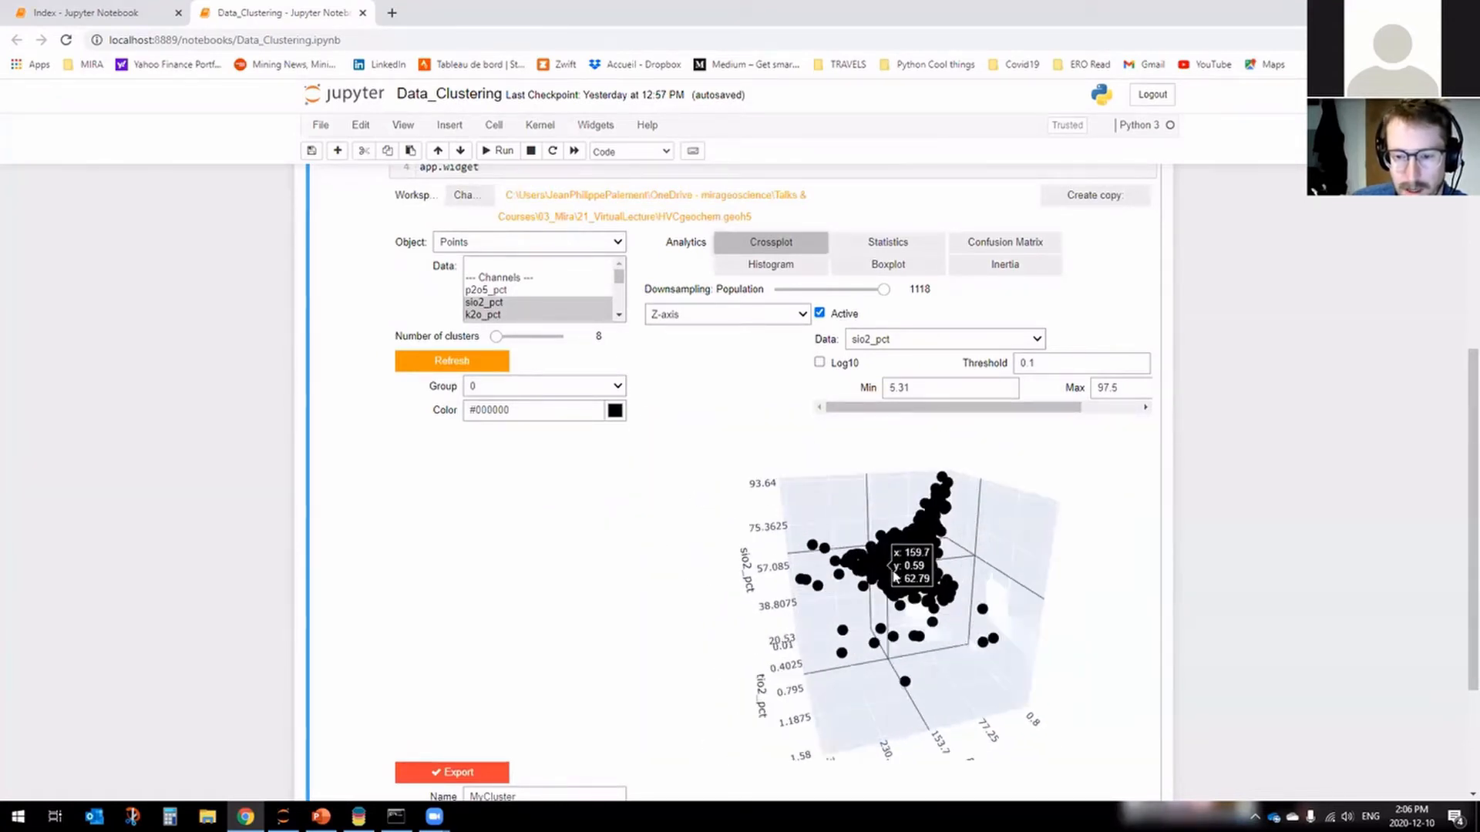
# Scale the crossplot's marker size by k2o_pct and inspect the resized points from another angle.
pyautogui.click(805, 315)
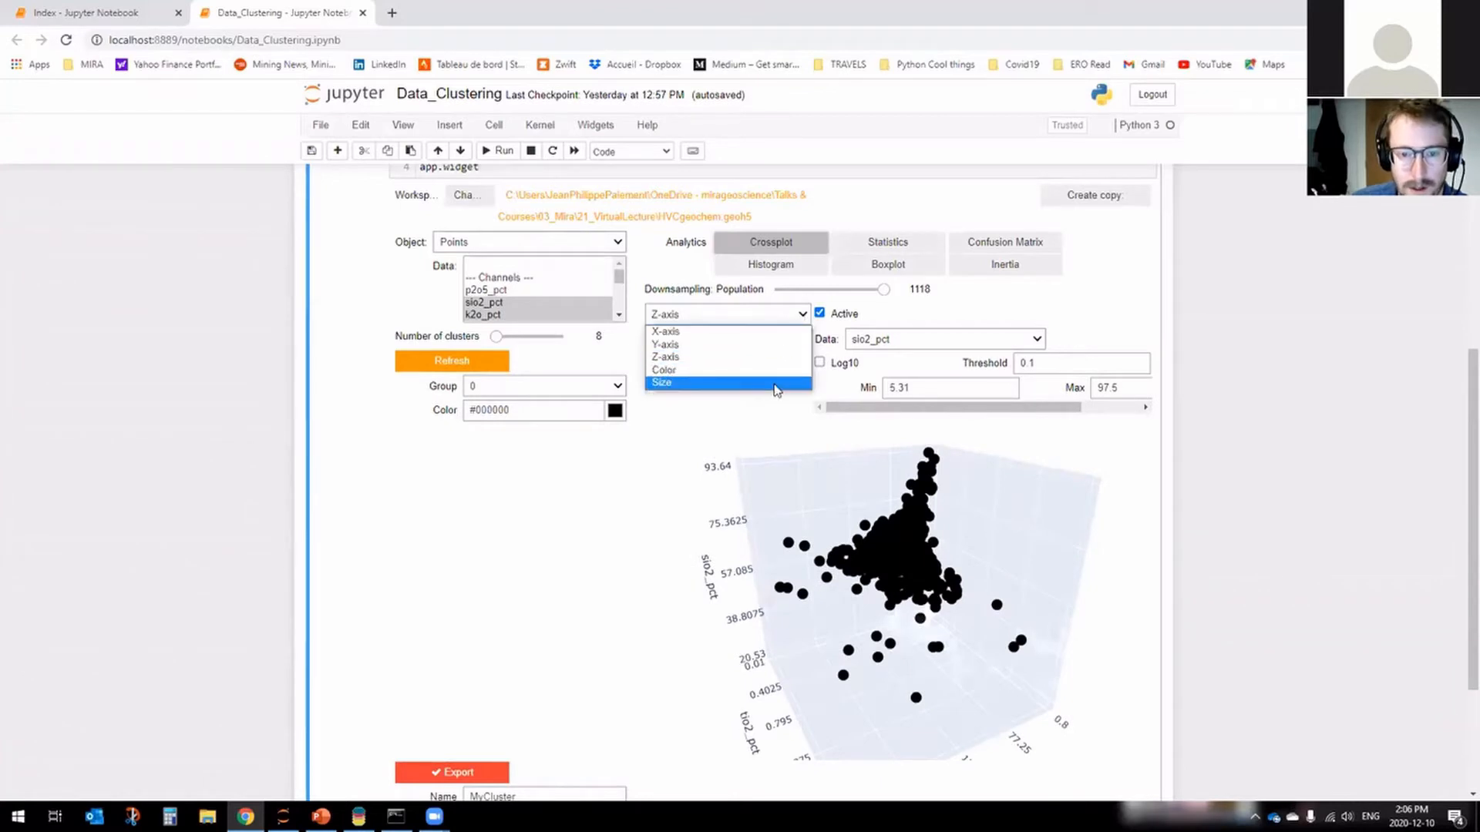
pyautogui.click(775, 383)
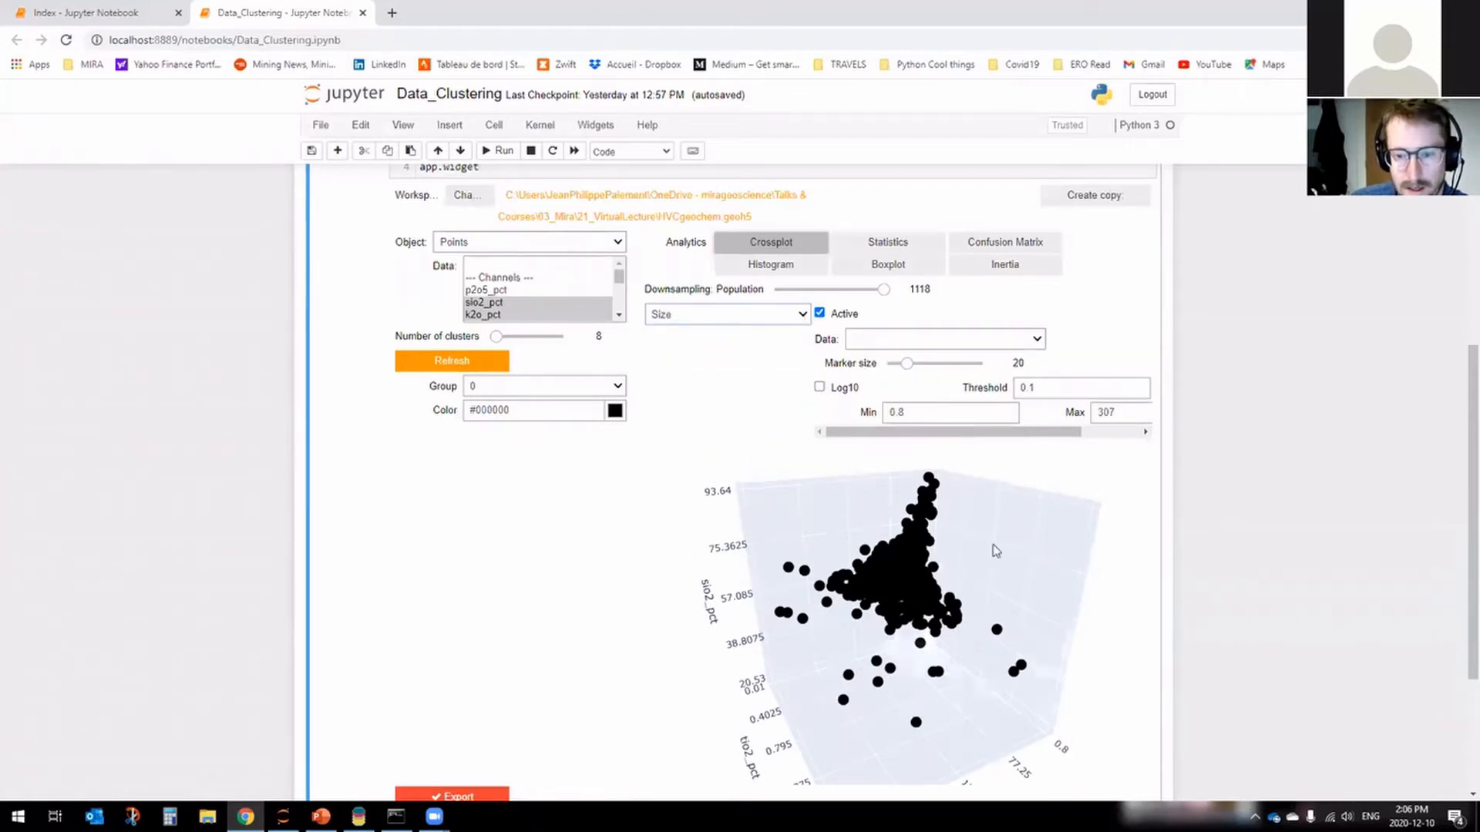
pyautogui.click(1036, 341)
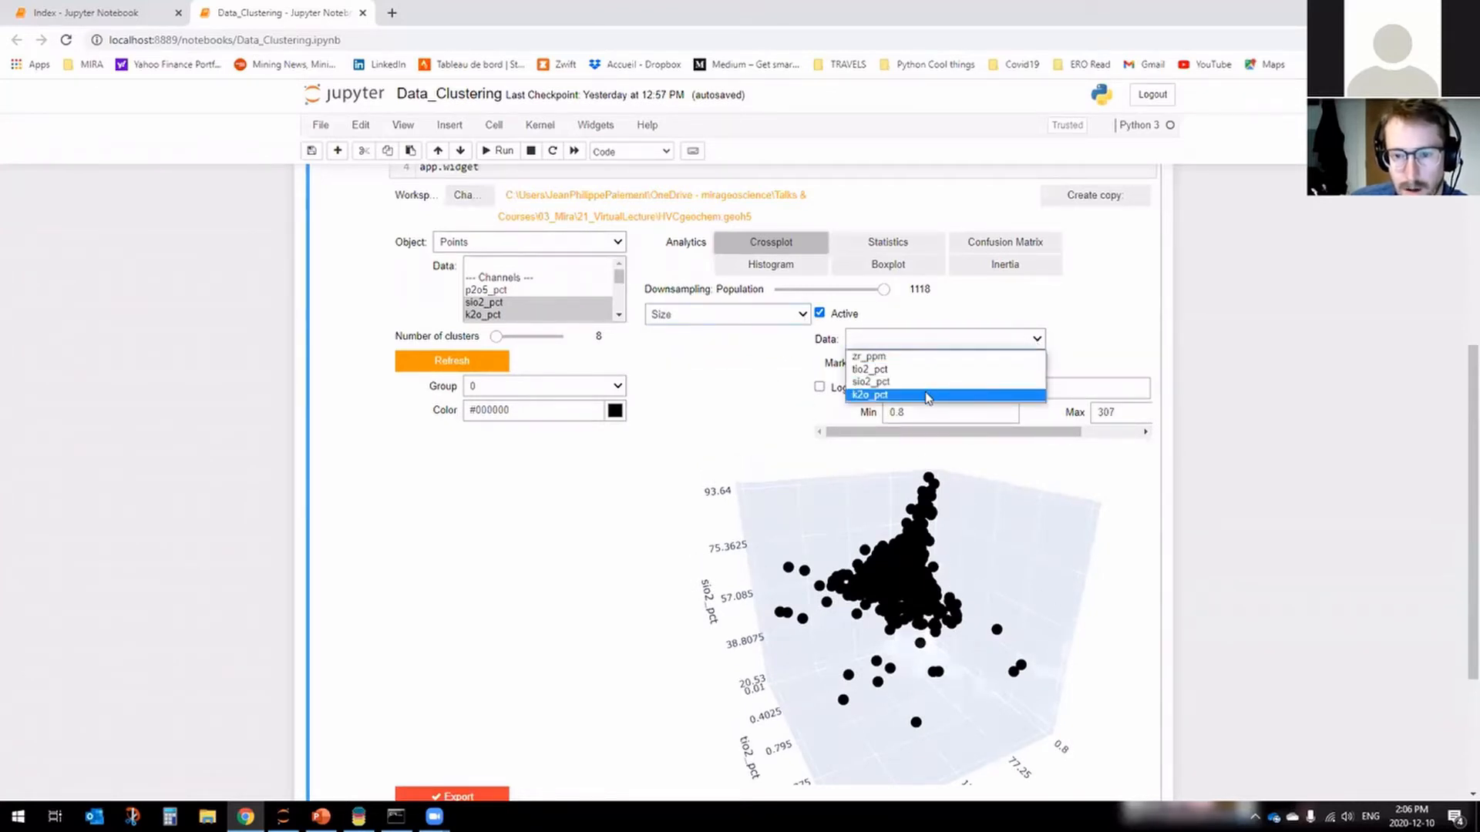
pyautogui.click(929, 395)
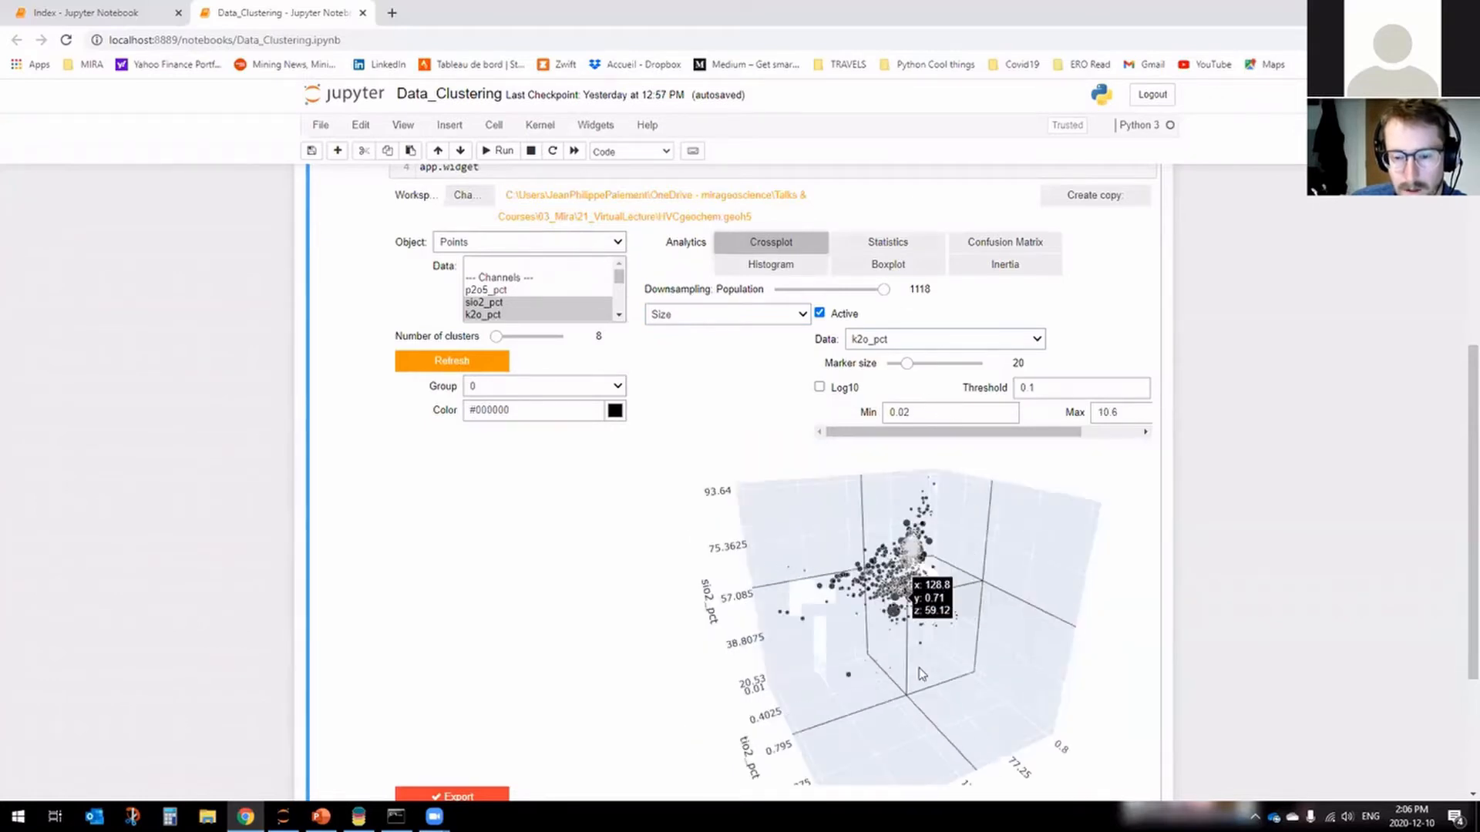
pyautogui.moveTo(921, 670); pyautogui.dragTo(937, 595)
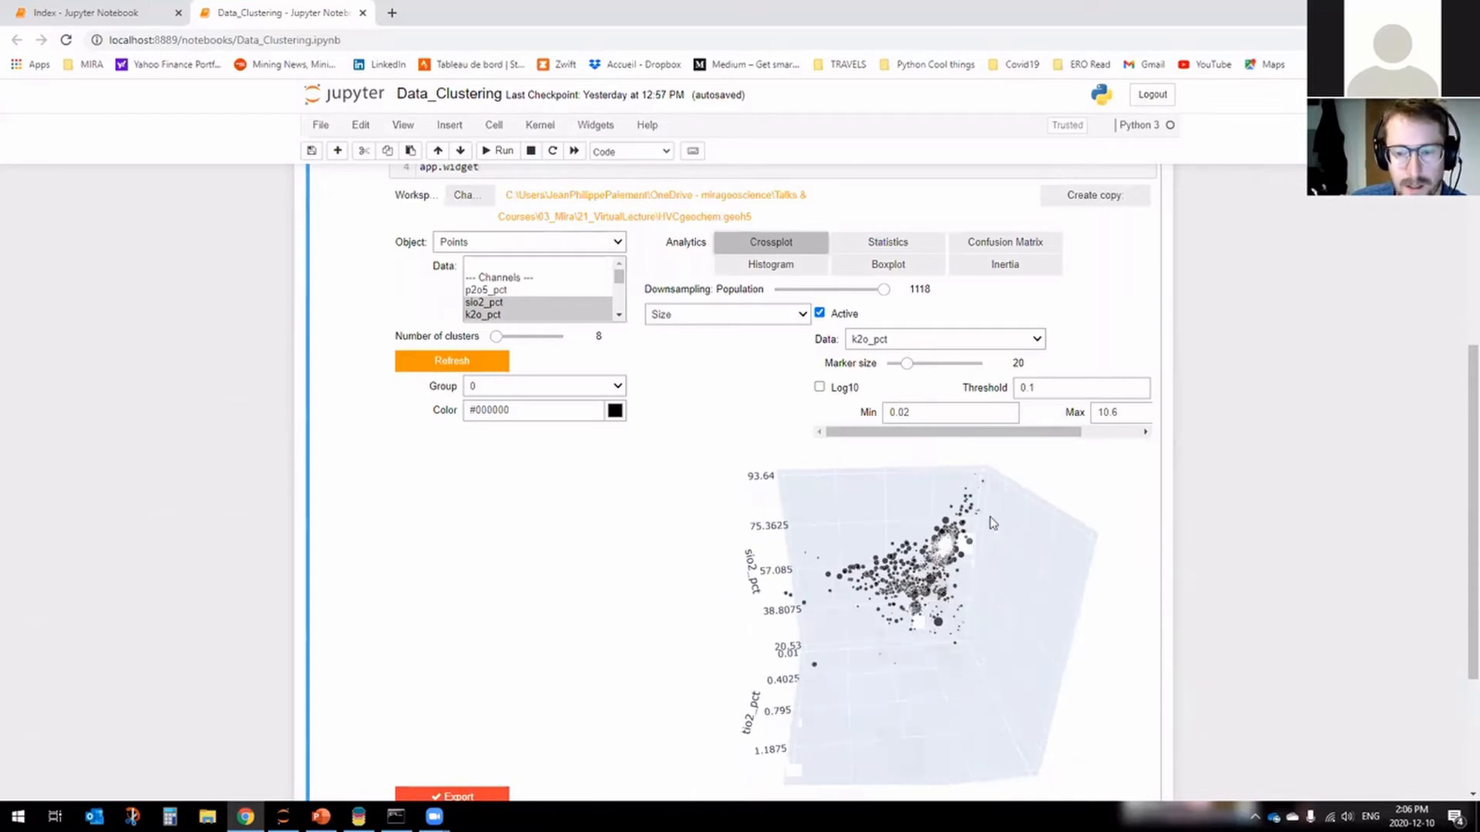
# Review the statistics table and the confusion matrix of the selected data channels.
pyautogui.click(894, 243)
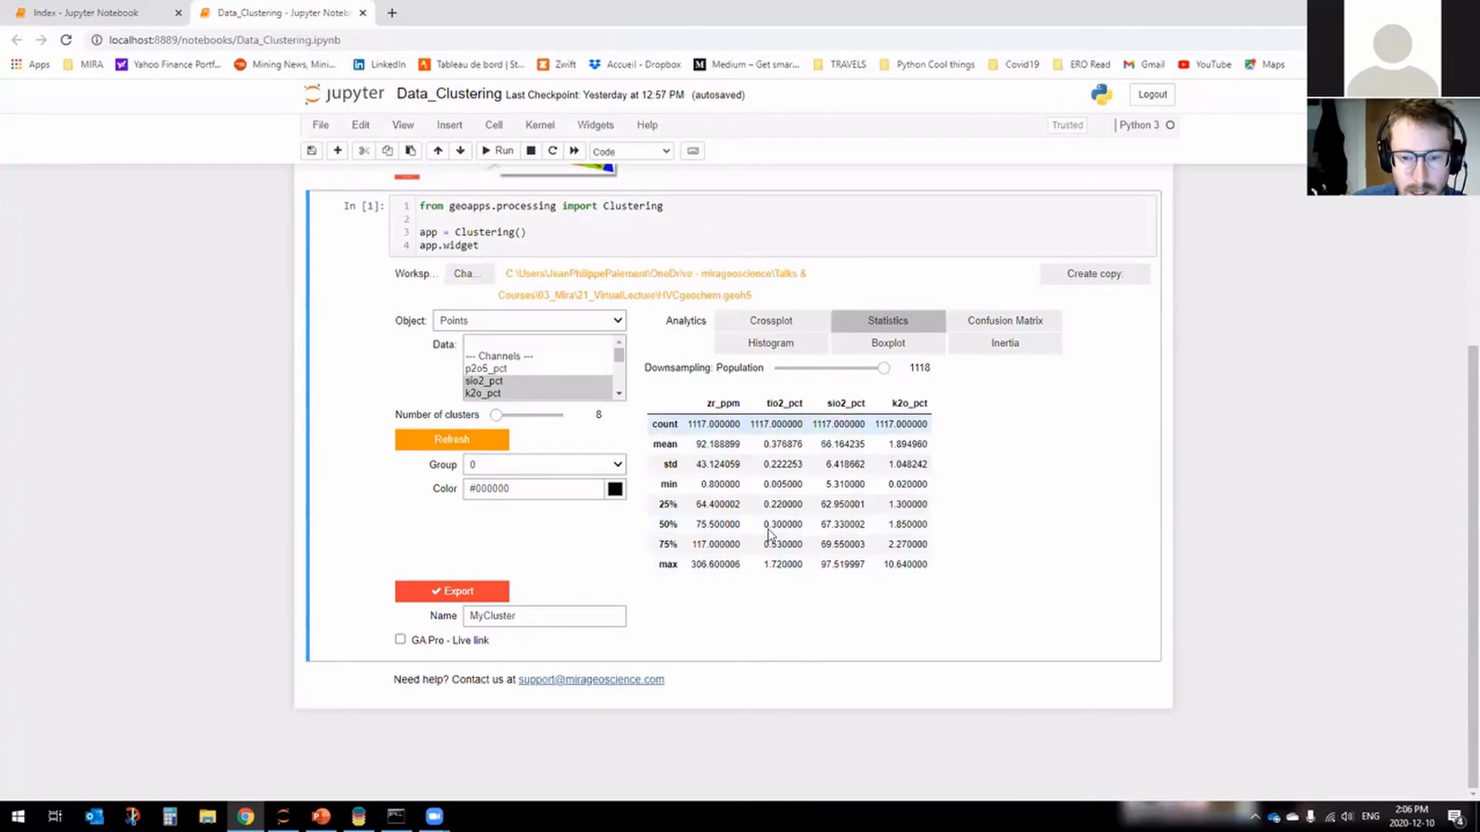
pyautogui.click(1000, 323)
pyautogui.scroll(-1, 1037, 431)
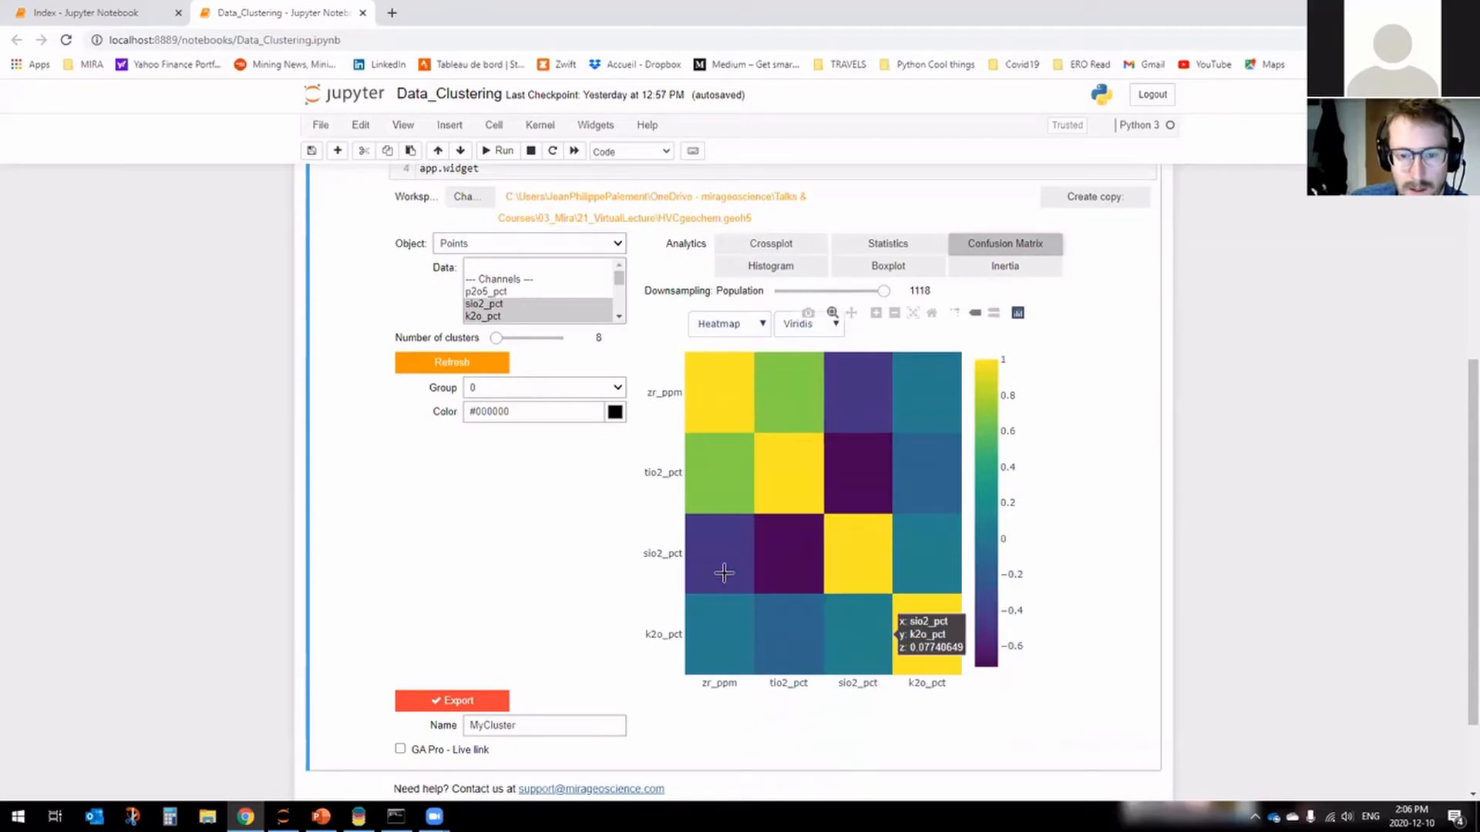
# Try the Rainbow and Cividis colour scales on the confusion matrix heatmap, and return it to Viridis.
pyautogui.click(807, 330)
pyautogui.click(805, 356)
pyautogui.click(809, 327)
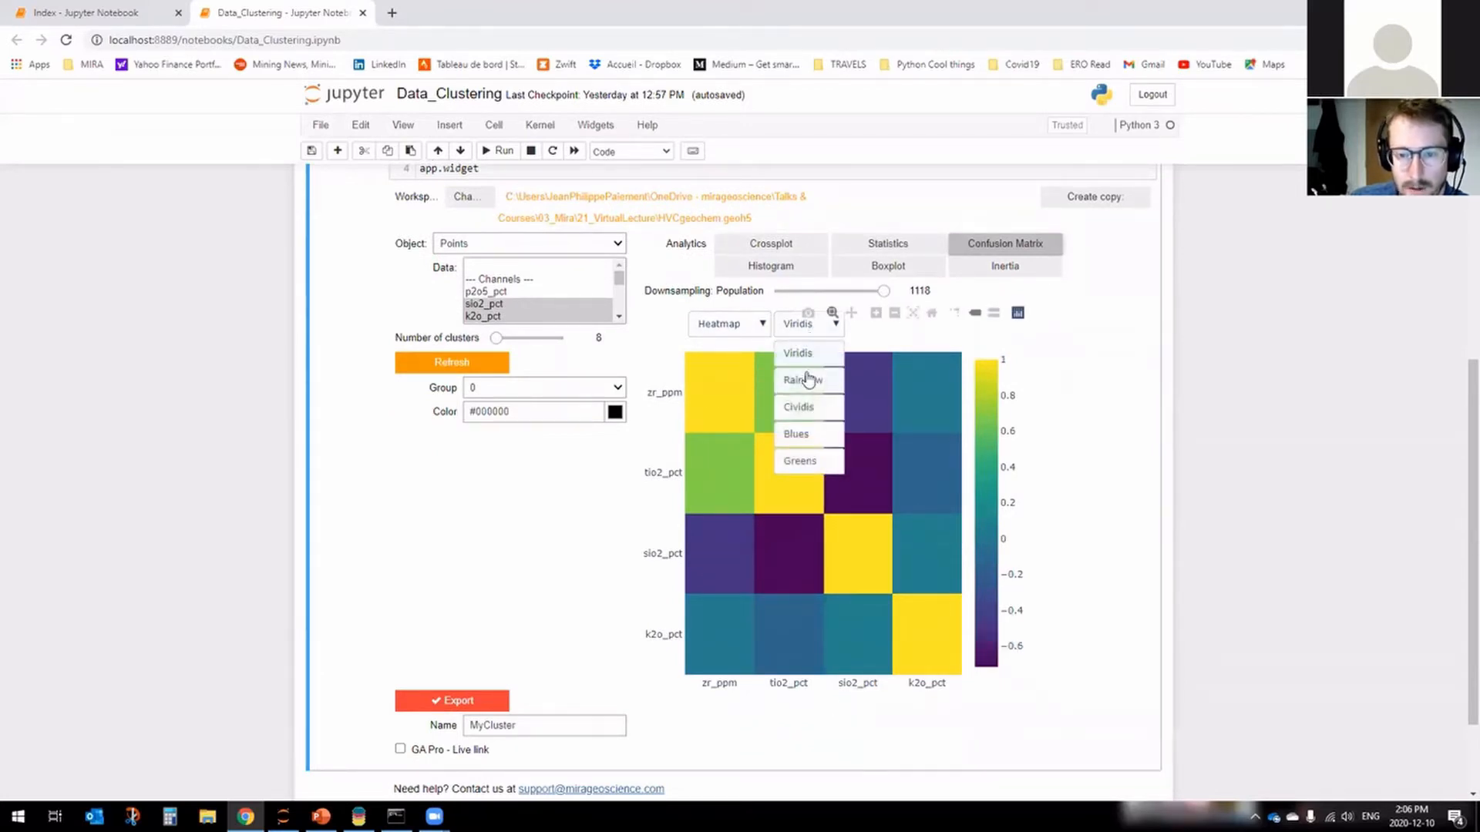
pyautogui.click(803, 380)
pyautogui.click(816, 327)
pyautogui.click(798, 407)
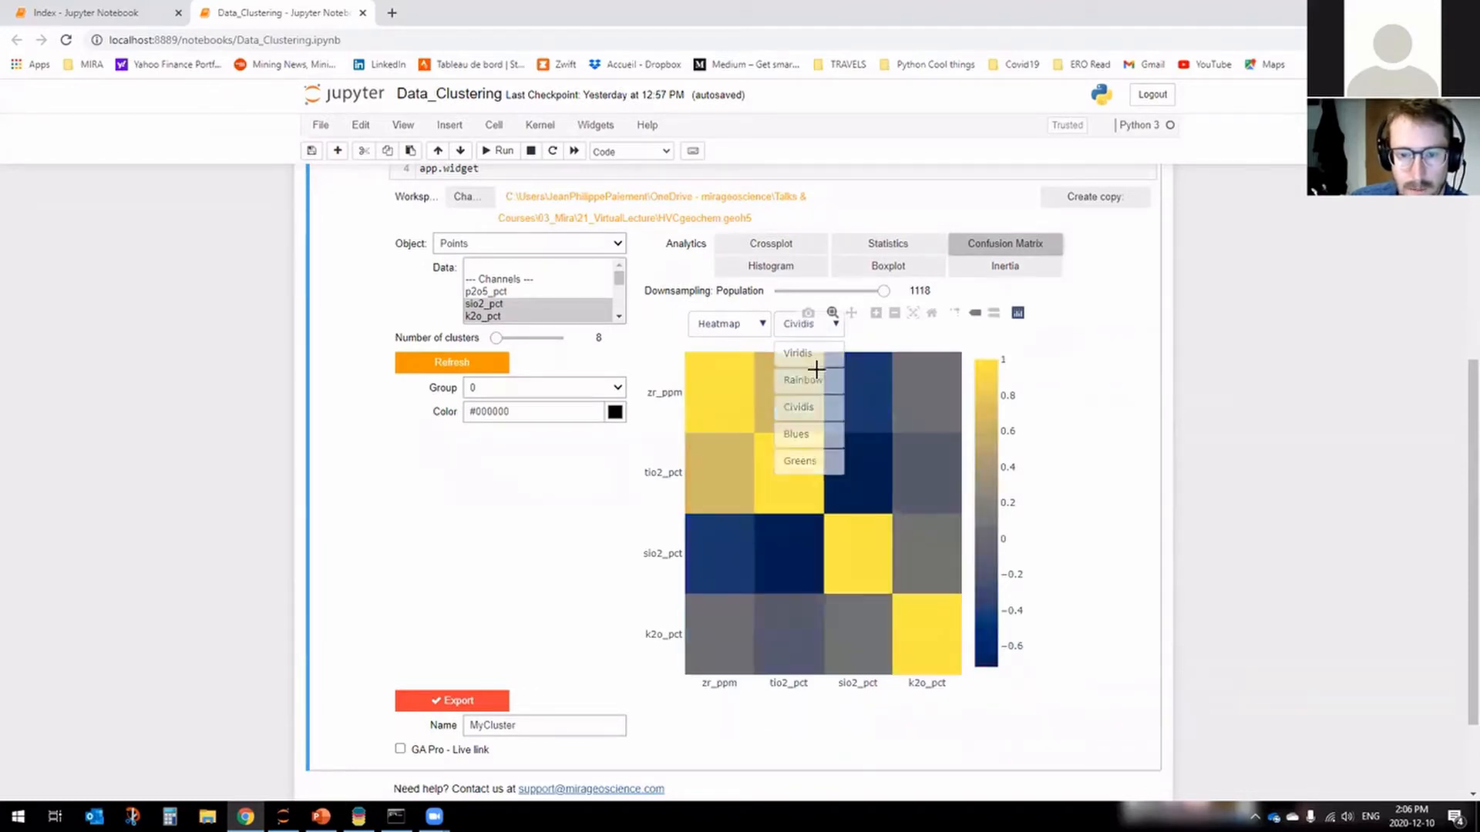
pyautogui.click(809, 328)
pyautogui.click(799, 354)
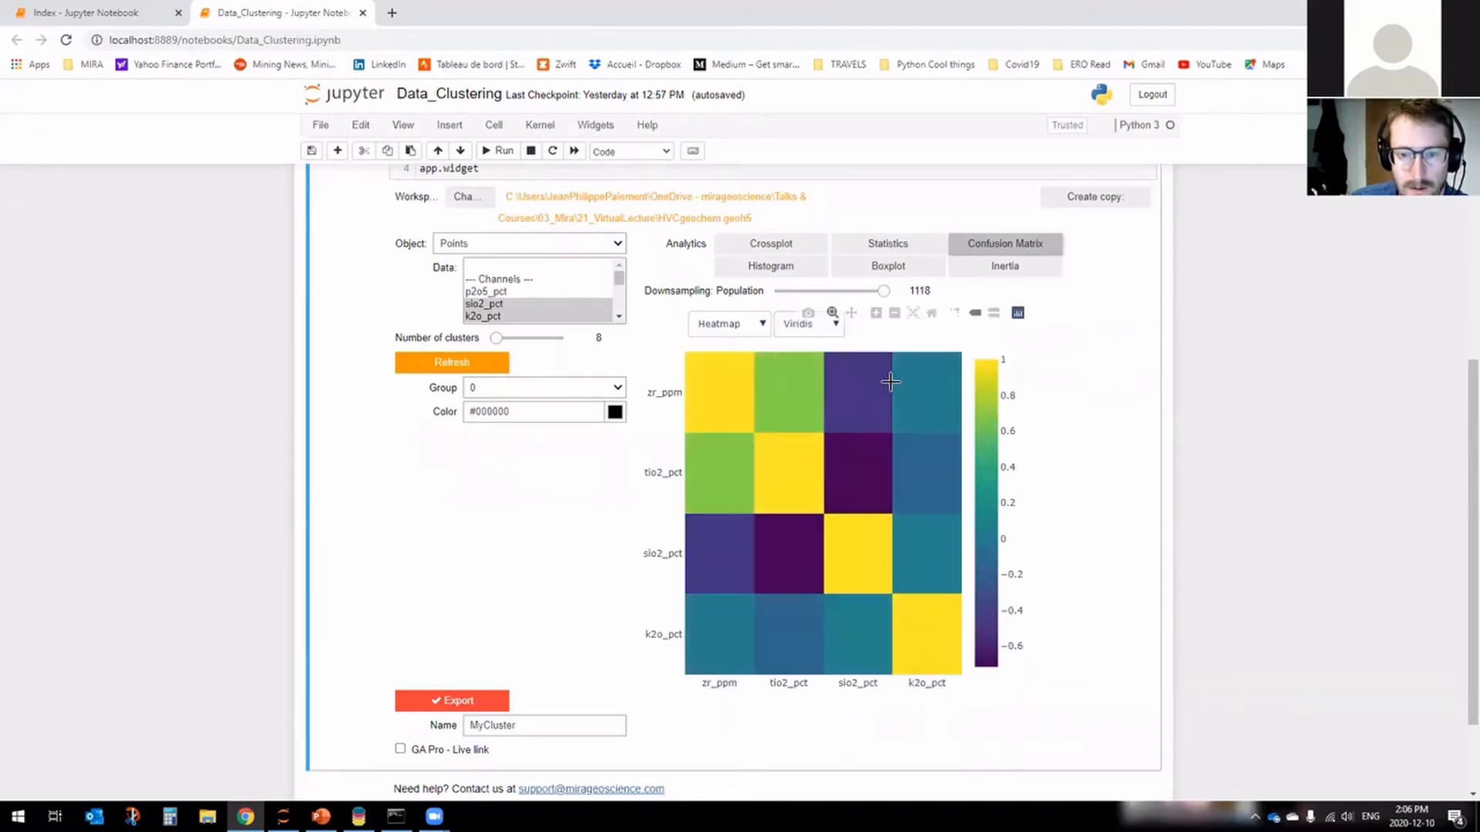
# View the confusion matrix as a 3D Surface, rotate it, and switch it back to Heatmap.
pyautogui.click(740, 327)
pyautogui.click(742, 388)
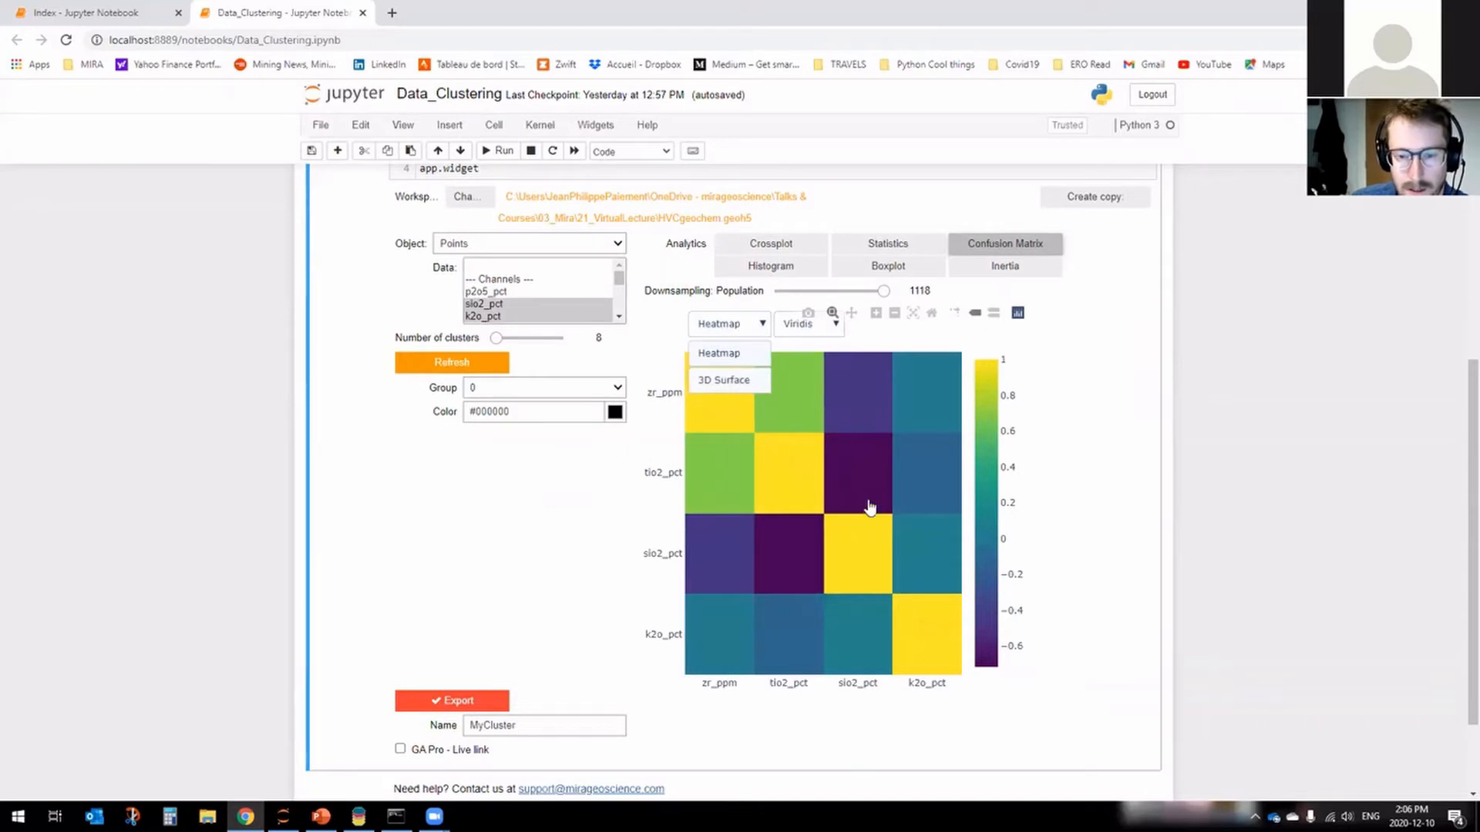
pyautogui.moveTo(814, 492); pyautogui.dragTo(856, 553)
pyautogui.click(718, 322)
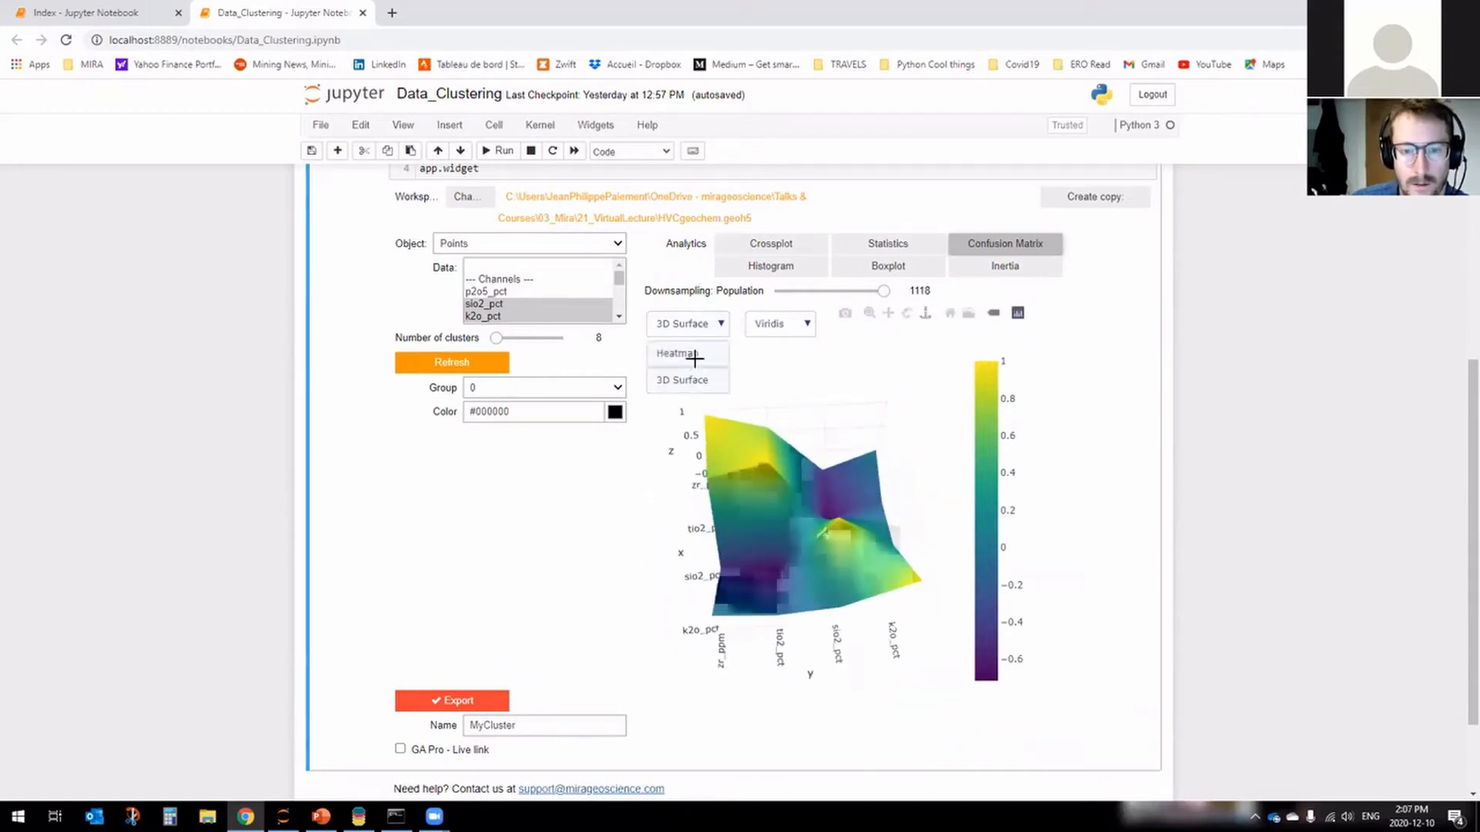
pyautogui.click(689, 354)
# Compare the histograms of zr_ppm, tio2_pct, sio2_pct and k2o_pct, and return to the zr_ppm channel.
pyautogui.click(764, 268)
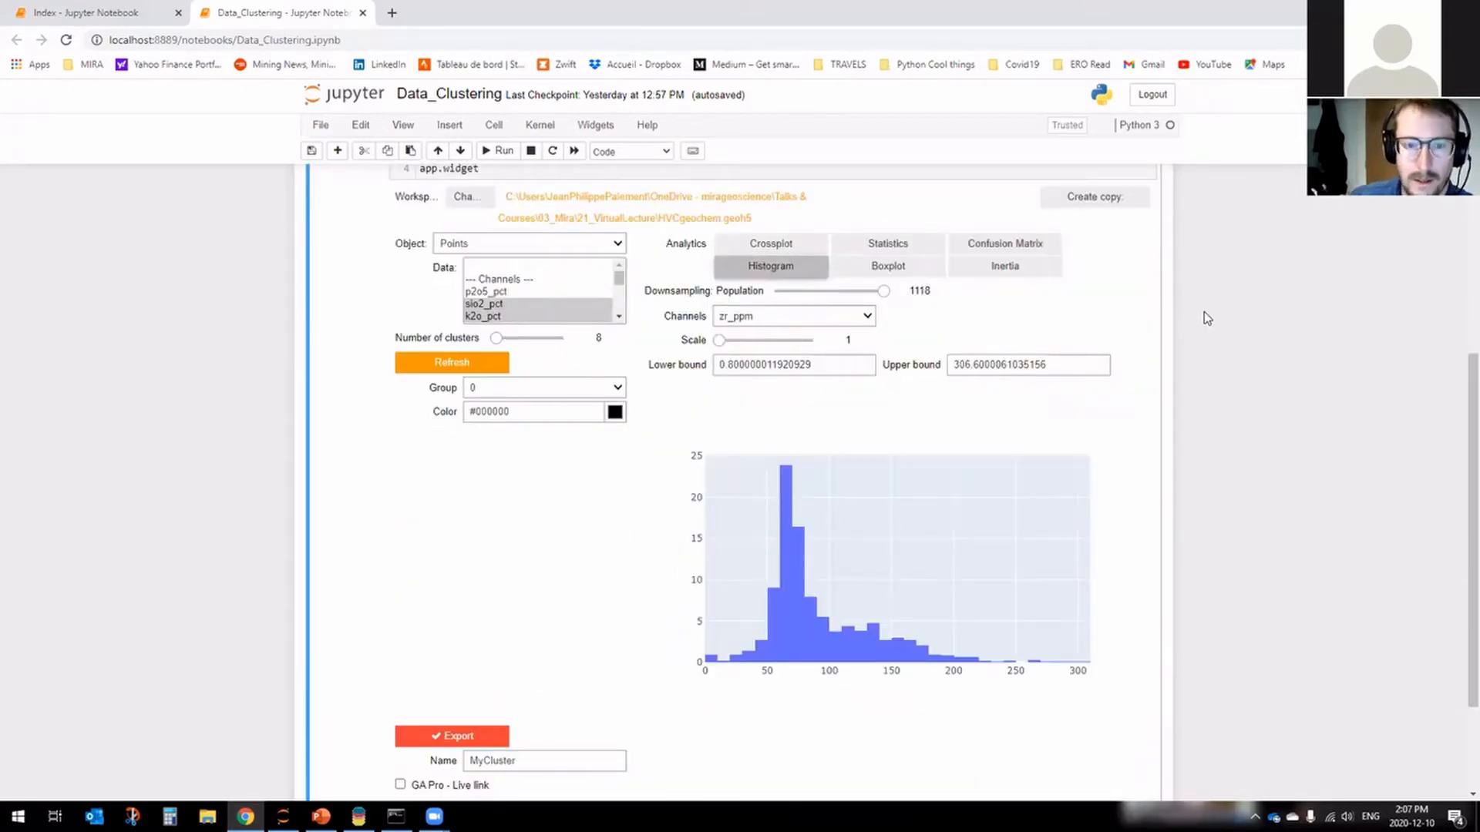
pyautogui.scroll(-1, 1346, 377)
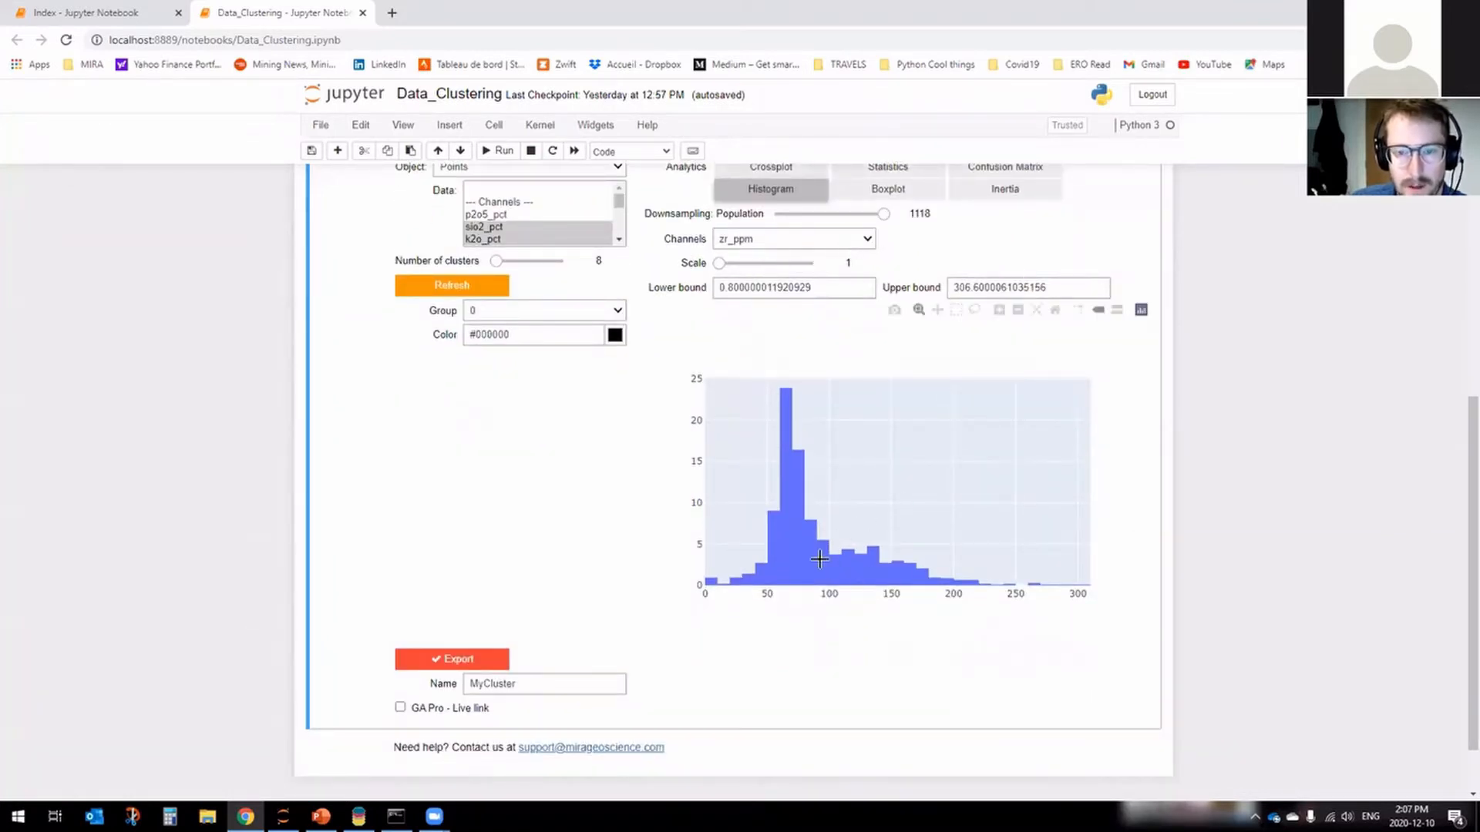
pyautogui.click(866, 240)
pyautogui.click(812, 273)
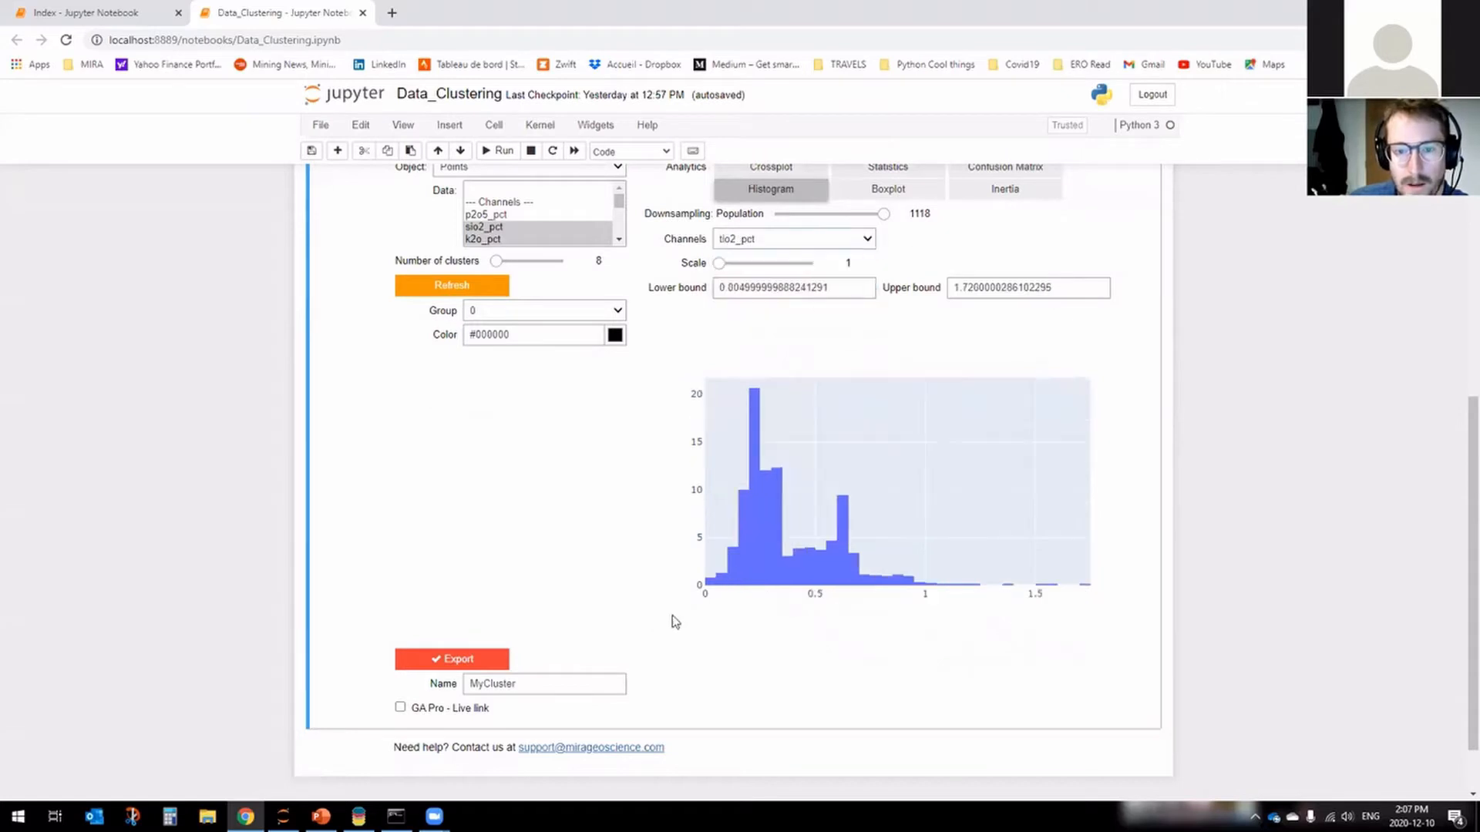
pyautogui.click(867, 239)
pyautogui.click(863, 286)
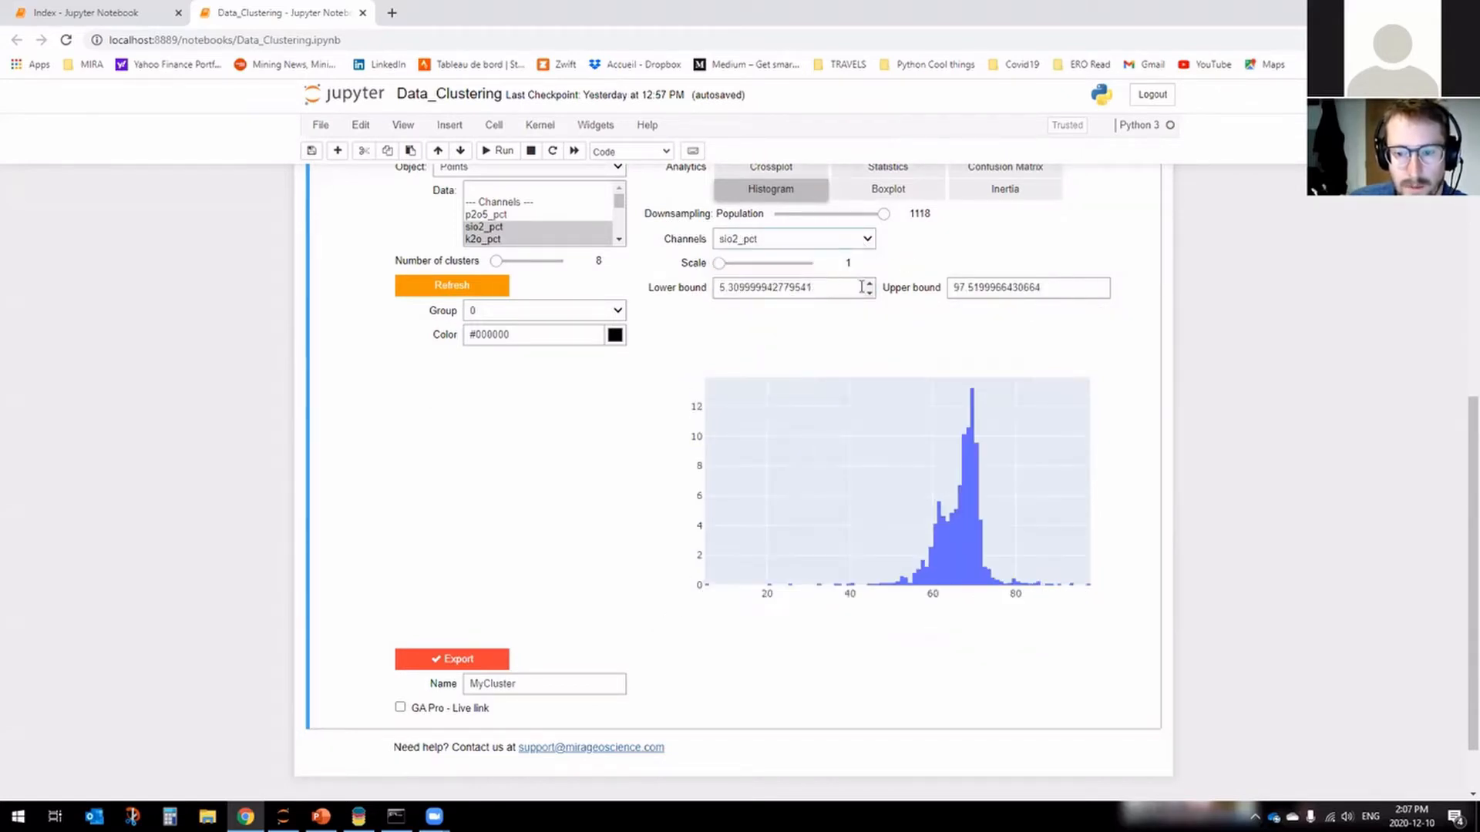
pyautogui.click(867, 239)
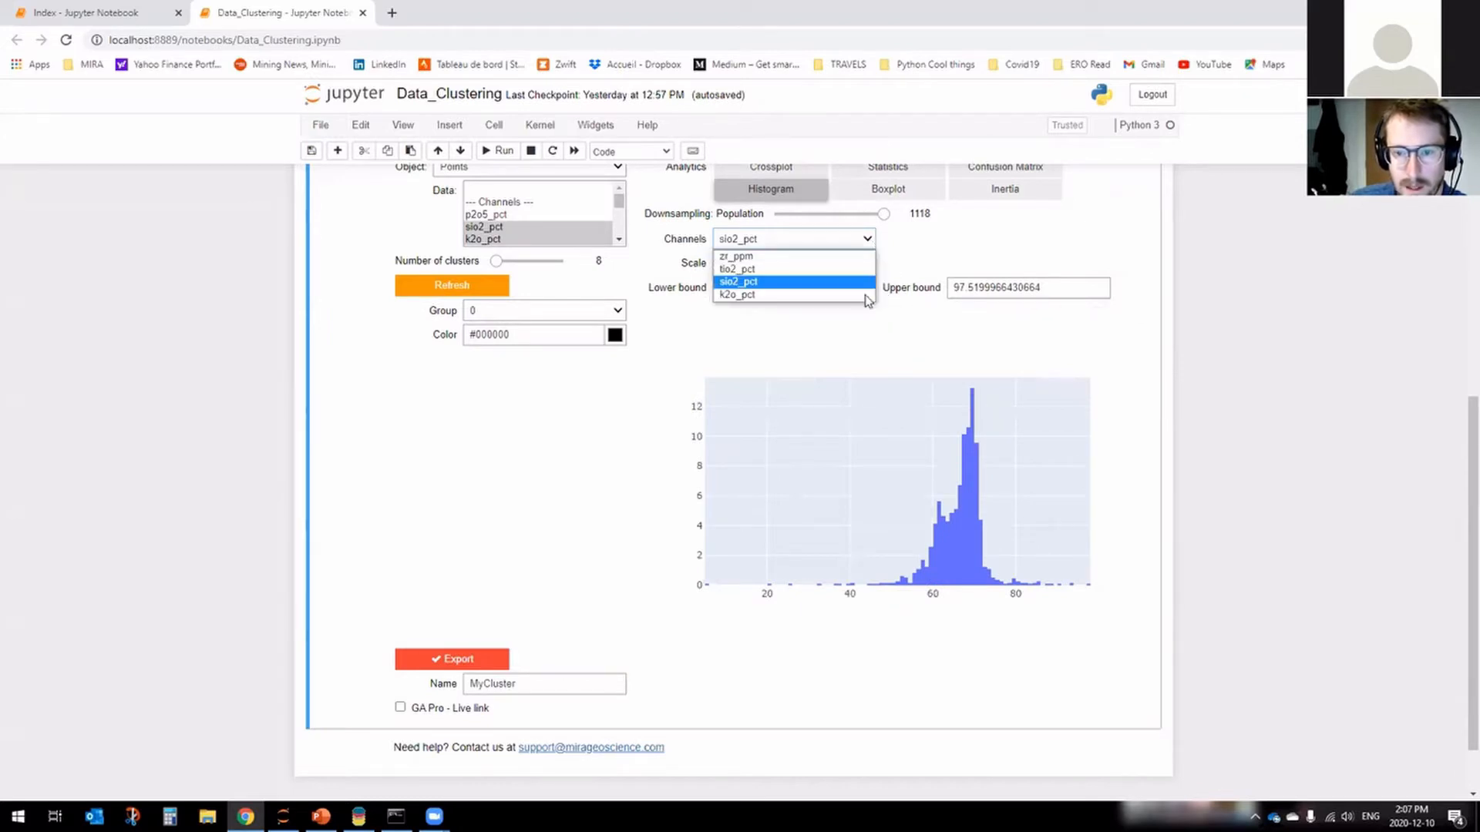
pyautogui.click(865, 284)
pyautogui.scroll(1, 1165, 430)
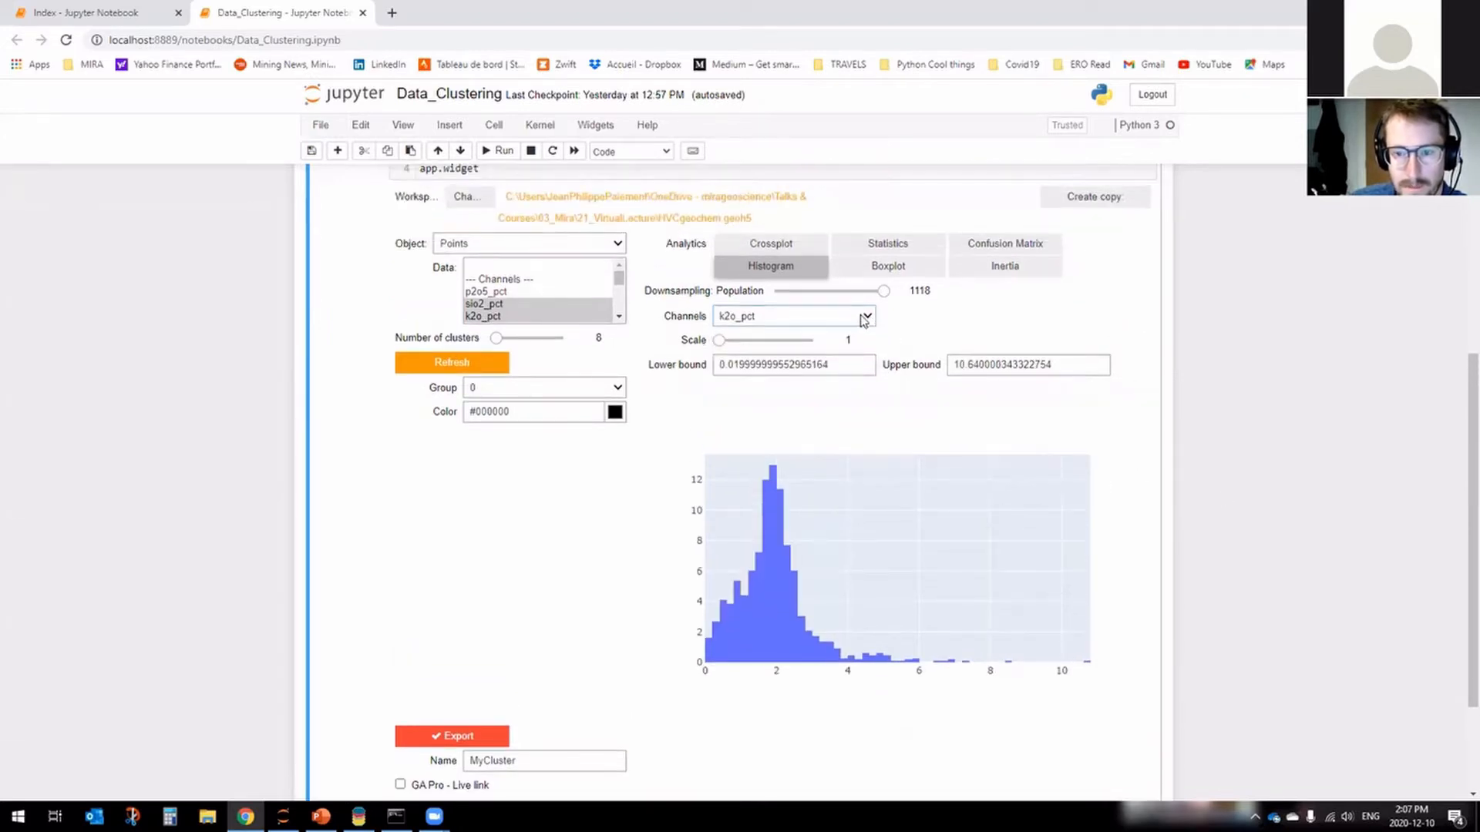
pyautogui.click(867, 318)
pyautogui.click(824, 329)
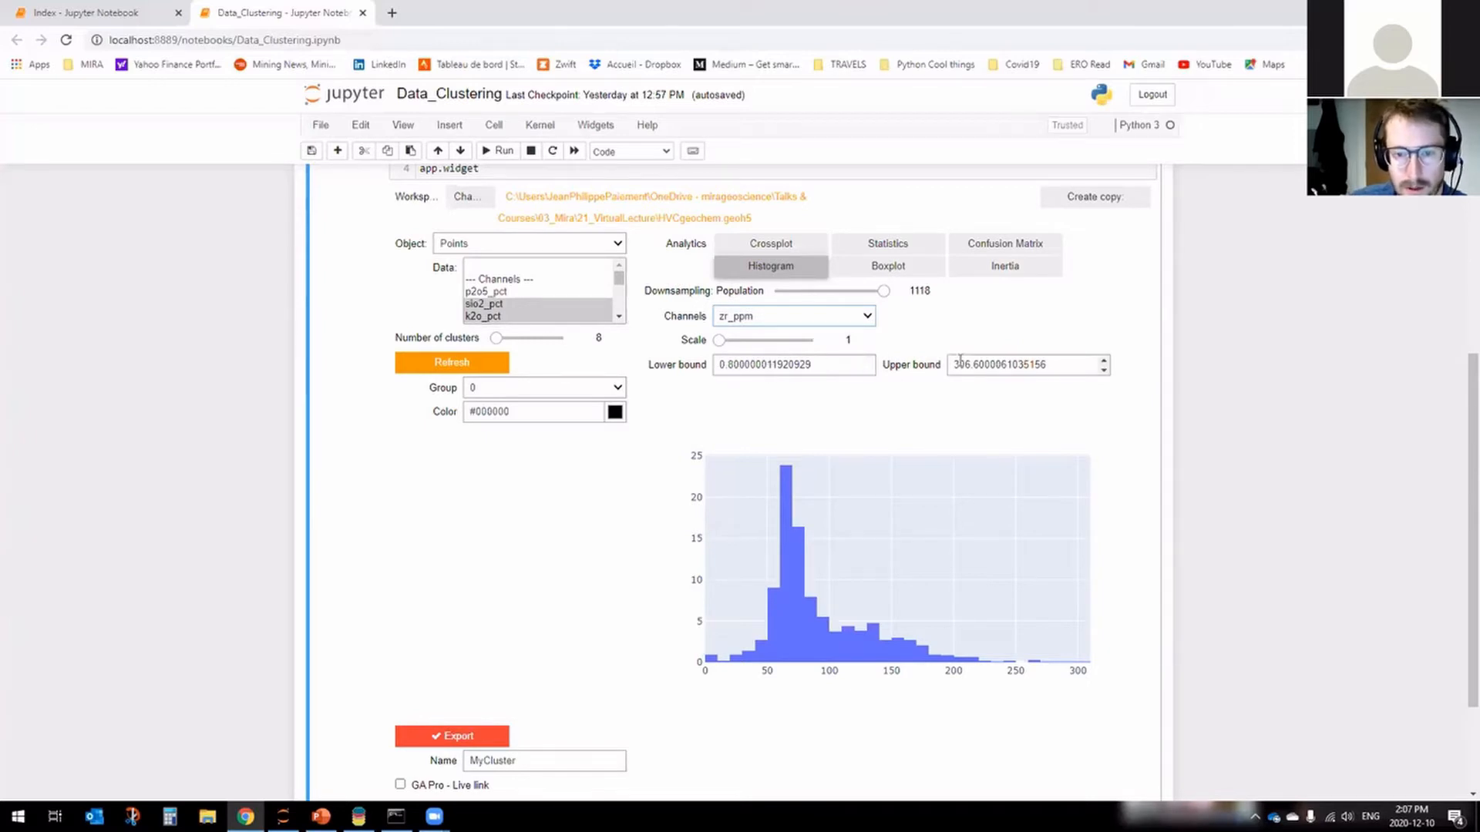
# Increase the histogram scale of the tio2_pct channel and set the zr_ppm channel's scale to 2.
pyautogui.click(869, 320)
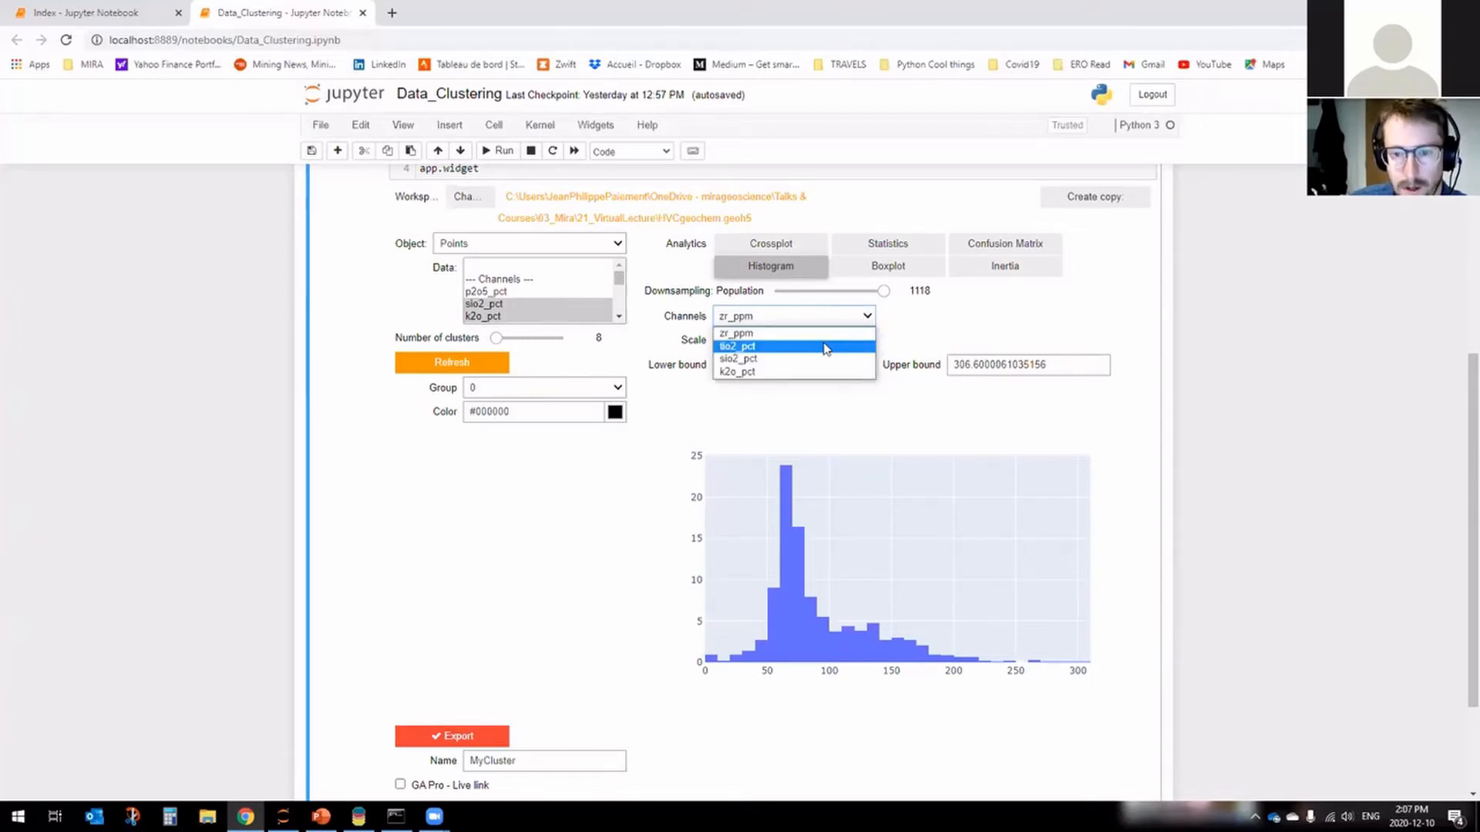
pyautogui.click(825, 344)
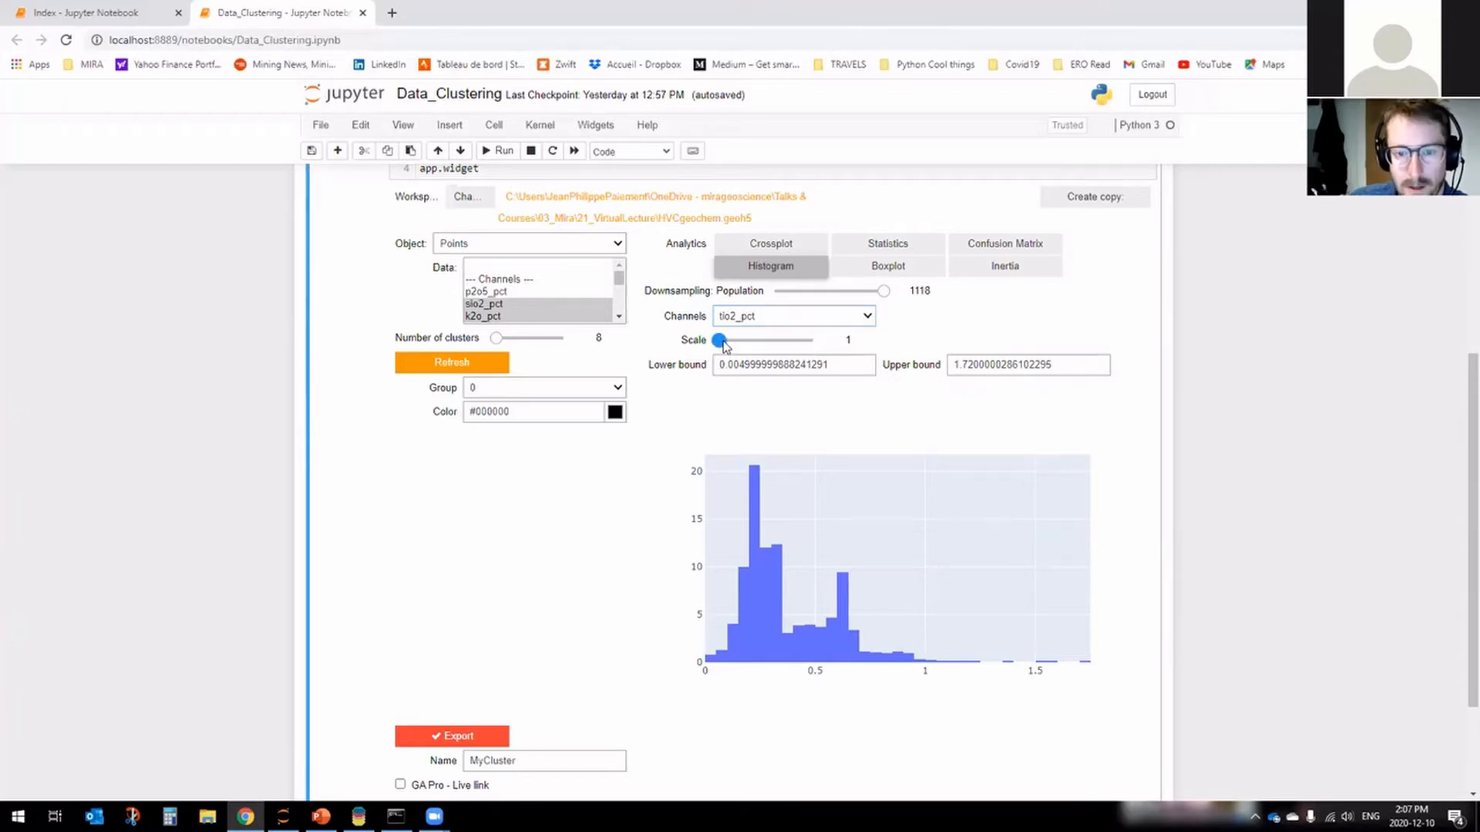
pyautogui.moveTo(727, 344); pyautogui.dragTo(731, 345)
pyautogui.click(848, 320)
pyautogui.click(782, 333)
pyautogui.moveTo(723, 345); pyautogui.dragTo(730, 344)
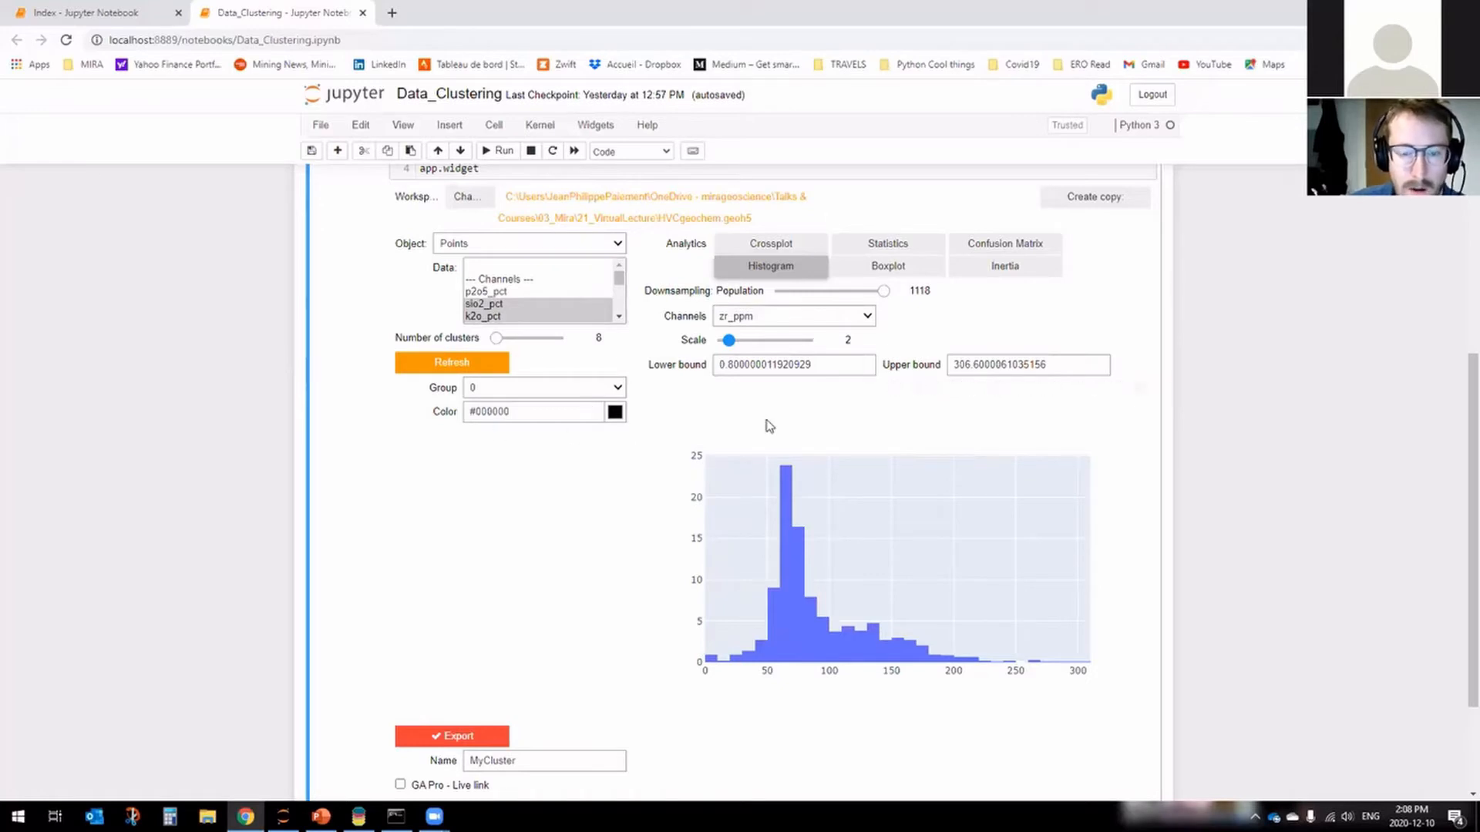
# Set the number of clusters to 2 and refresh the clustering.
pyautogui.scroll(-1, 1284, 488)
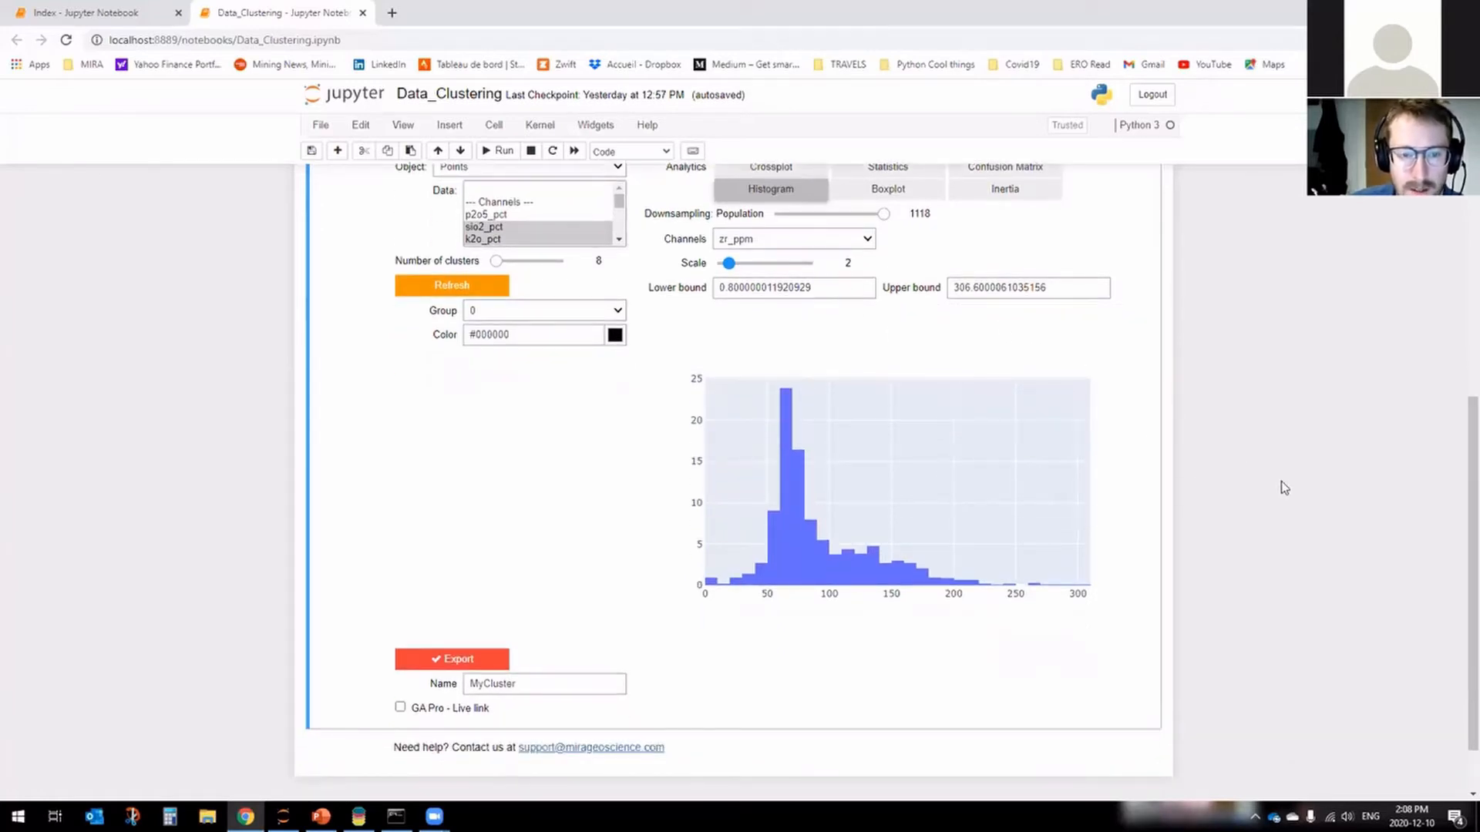
pyautogui.scroll(1, 1284, 488)
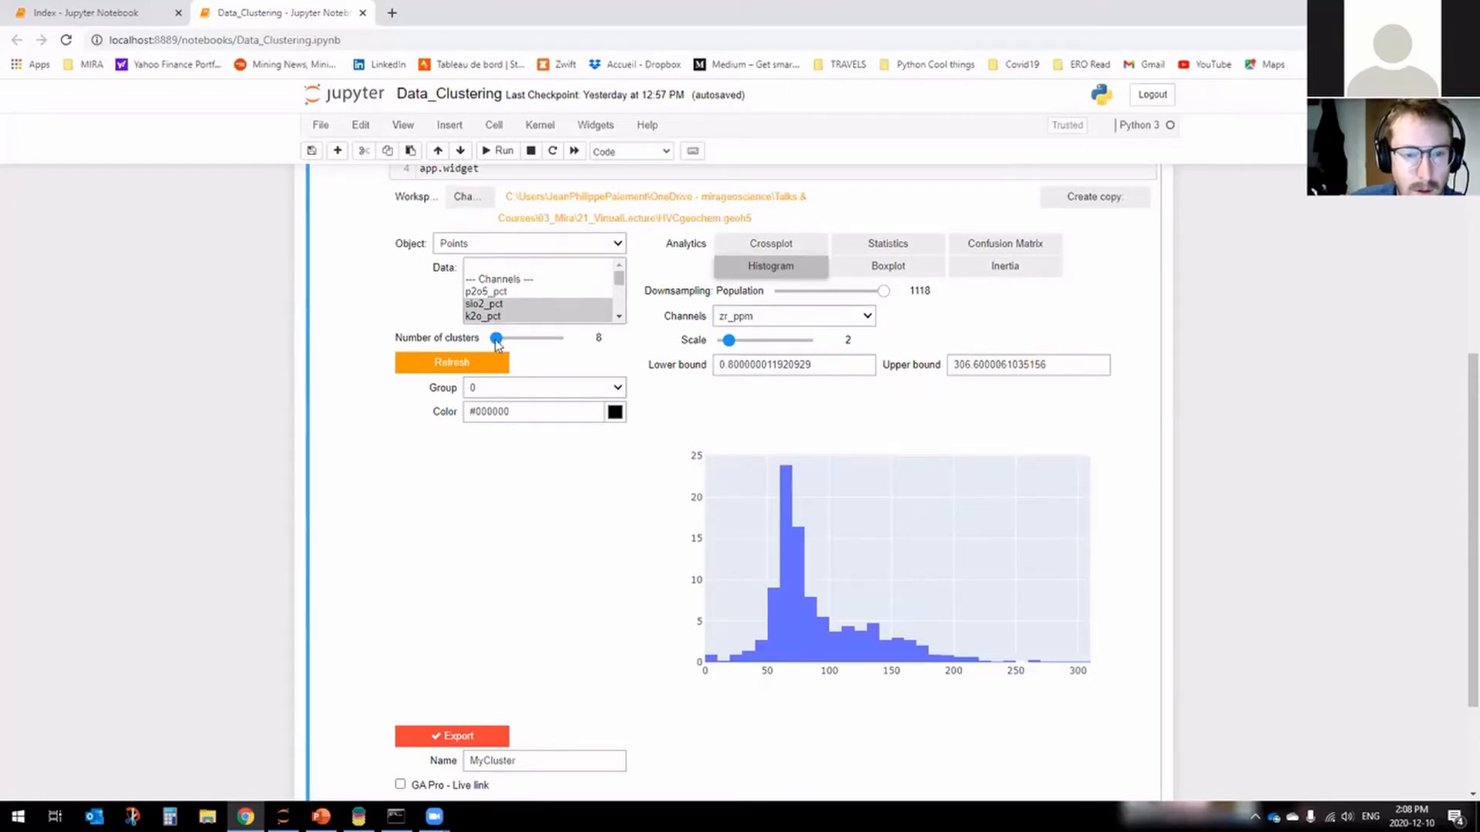
pyautogui.click(479, 365)
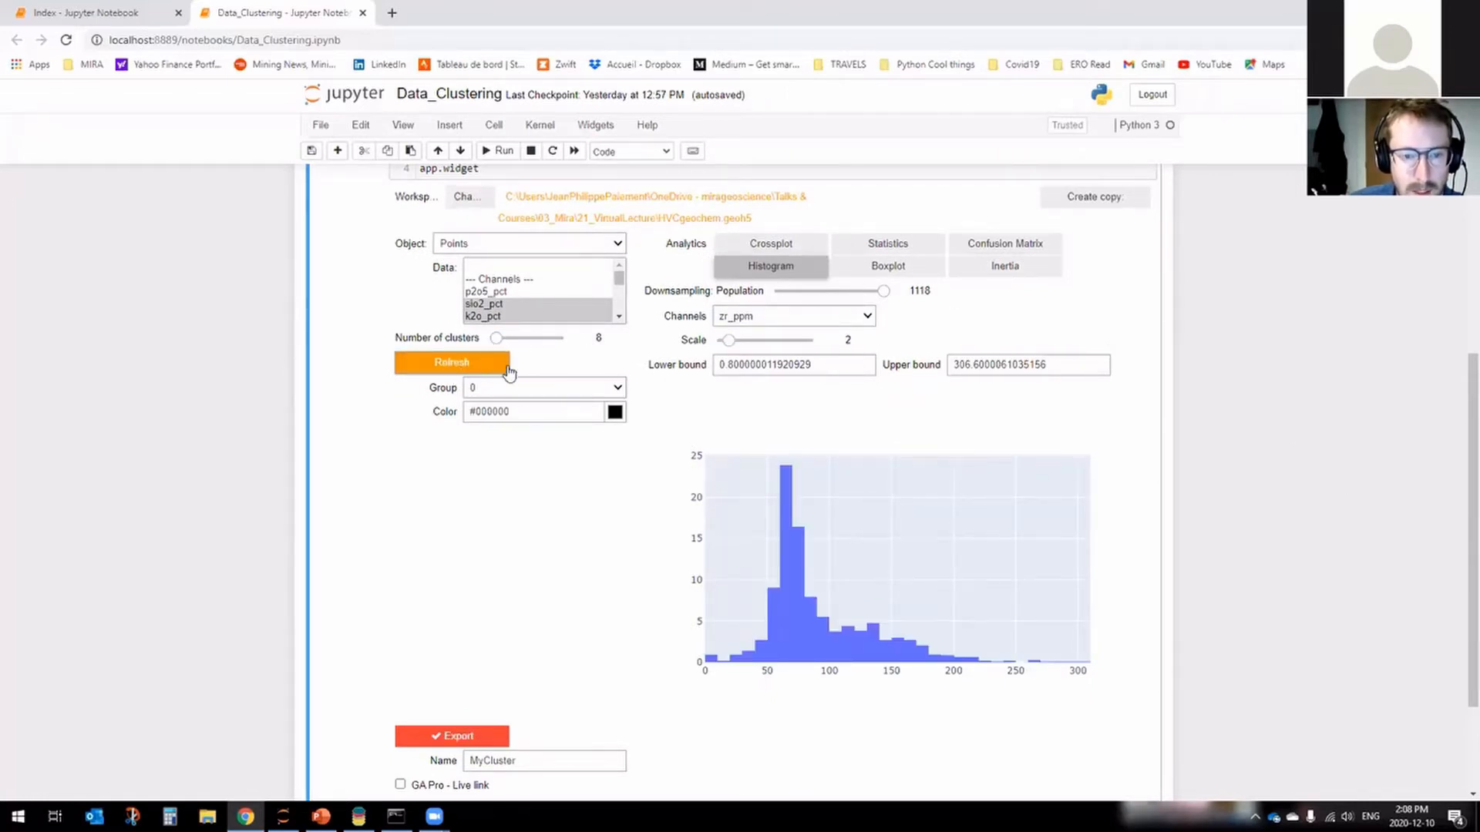
pyautogui.moveTo(497, 338)
pyautogui.mouseDown()
pyautogui.moveTo(517, 338)
pyautogui.moveTo(491, 340)
pyautogui.mouseUp()
pyautogui.click(502, 339)
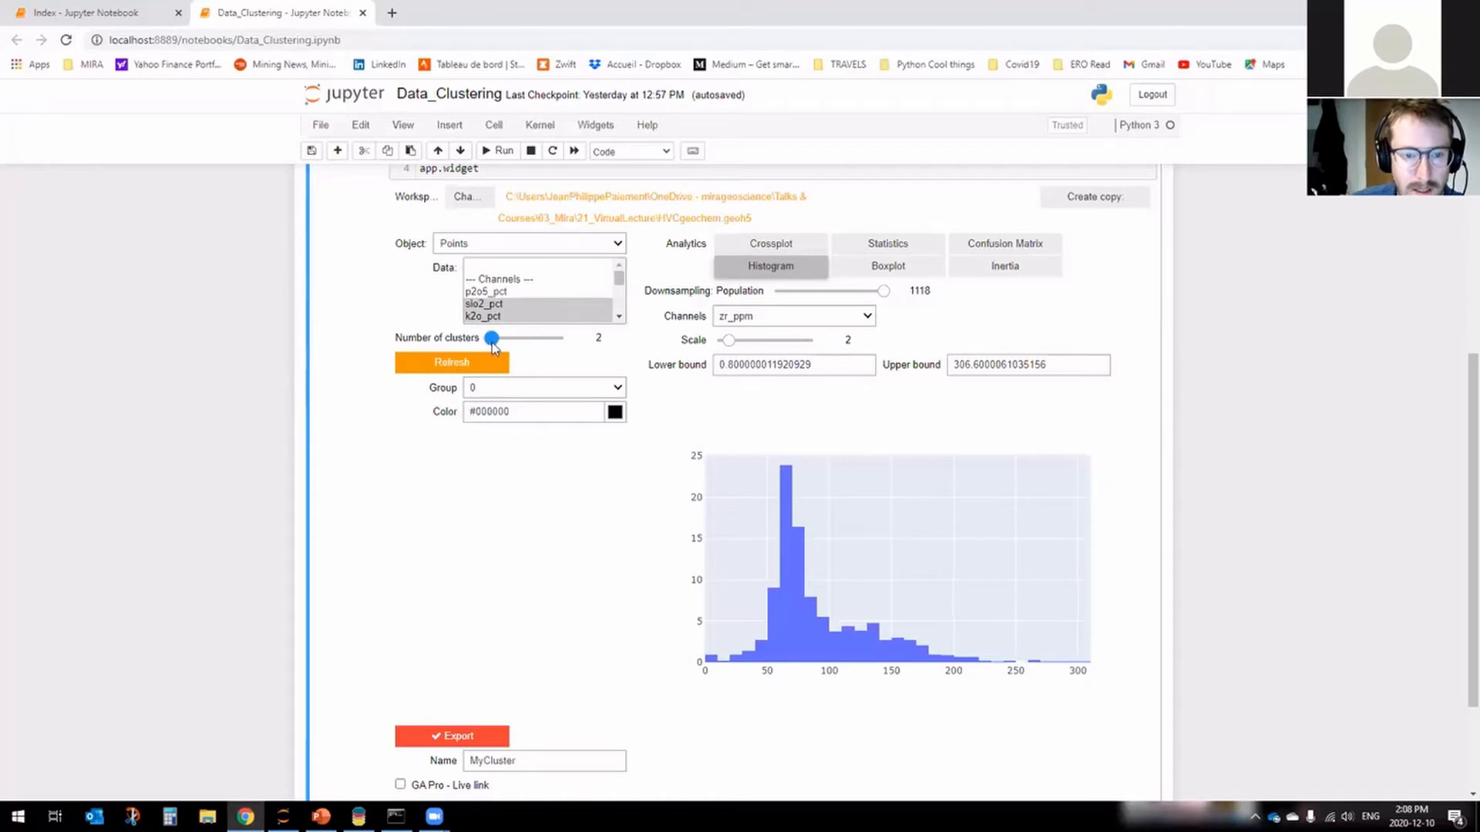
pyautogui.click(474, 363)
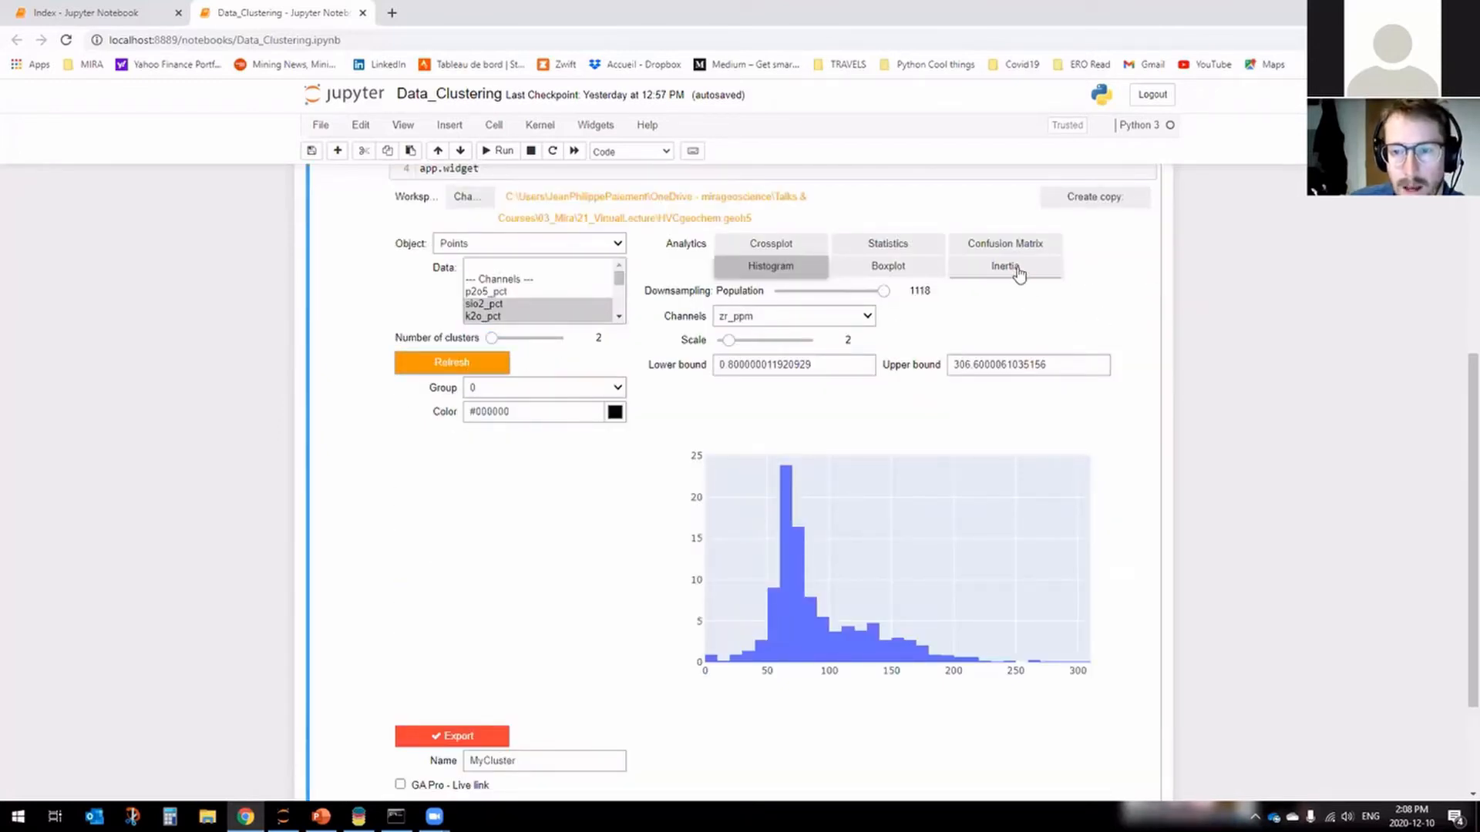
# Show the inertia curve, set the number of clusters to 6 and inspect its point on the curve.
pyautogui.click(1005, 267)
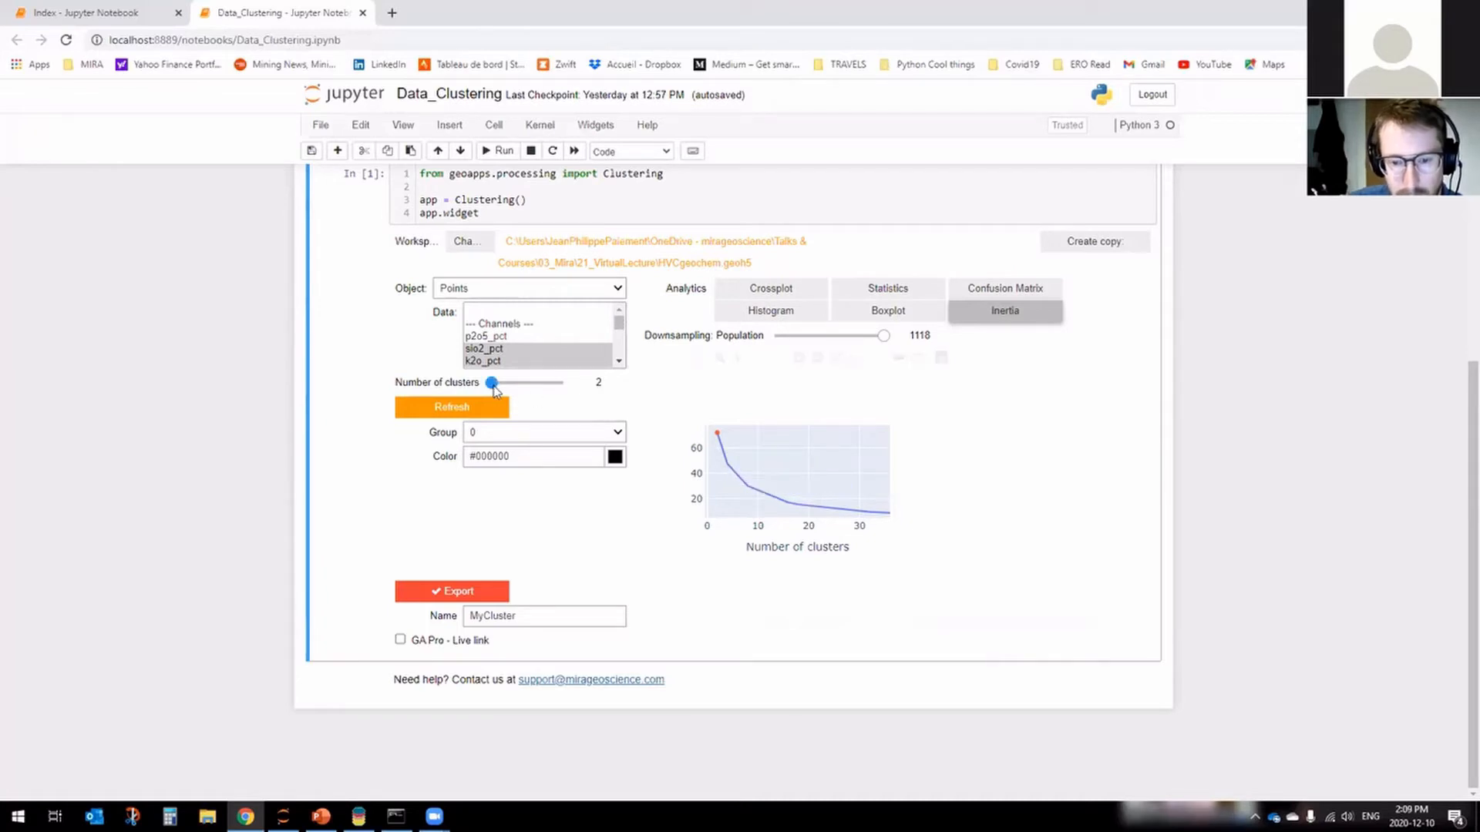
pyautogui.moveTo(497, 391); pyautogui.dragTo(500, 391)
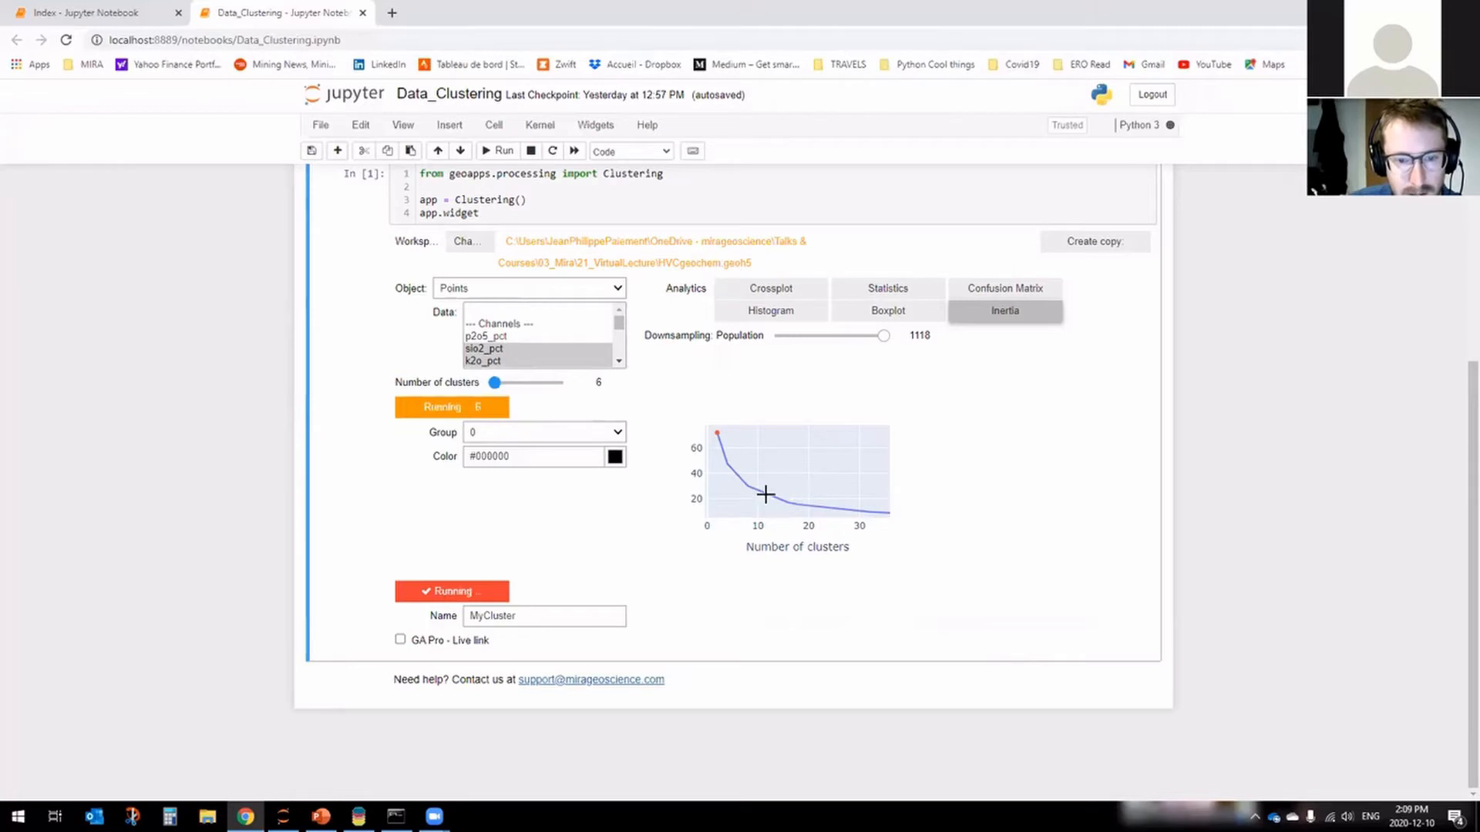
pyautogui.moveTo(719, 442)
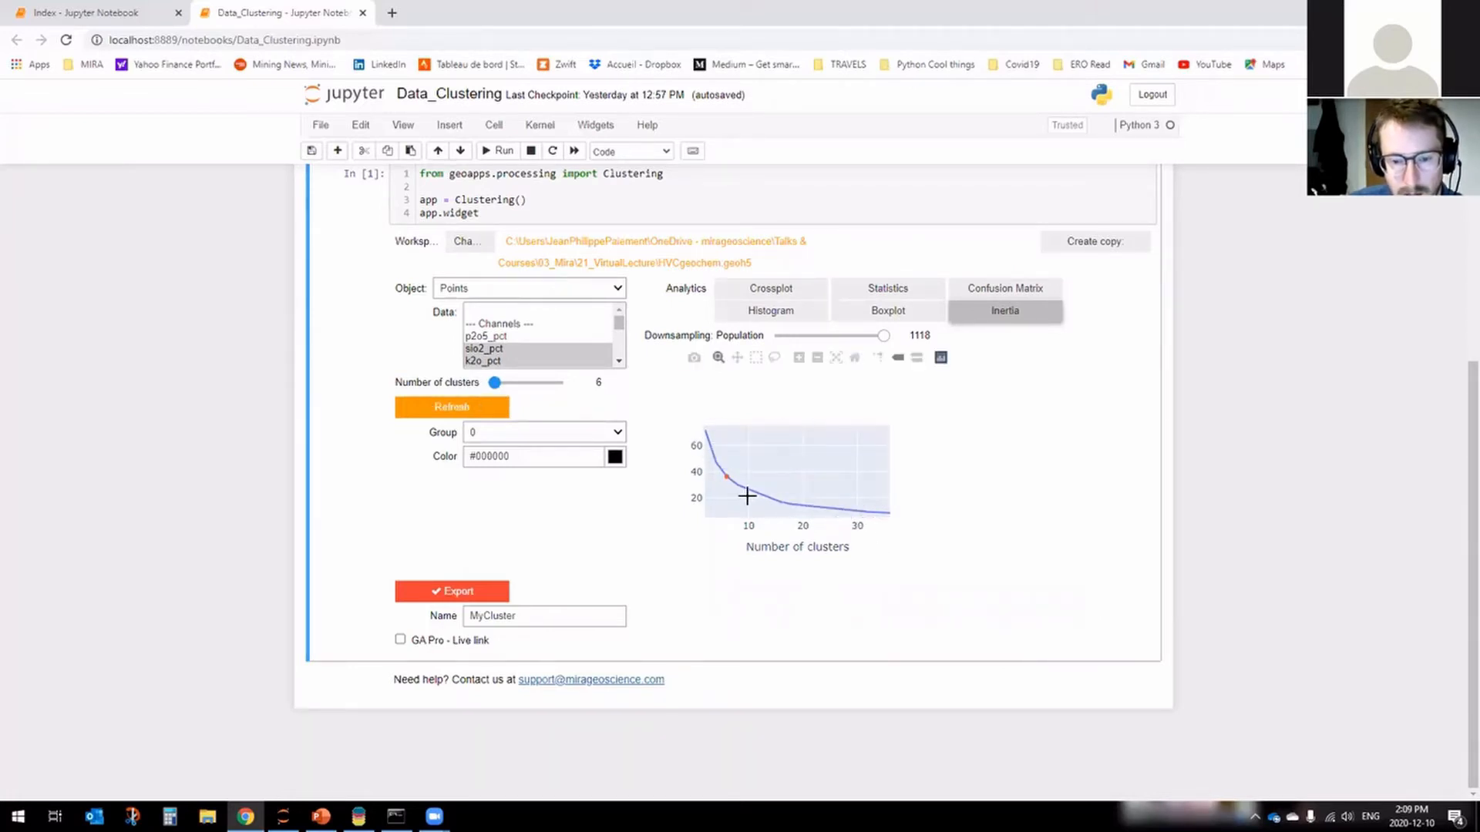
pyautogui.moveTo(727, 477)
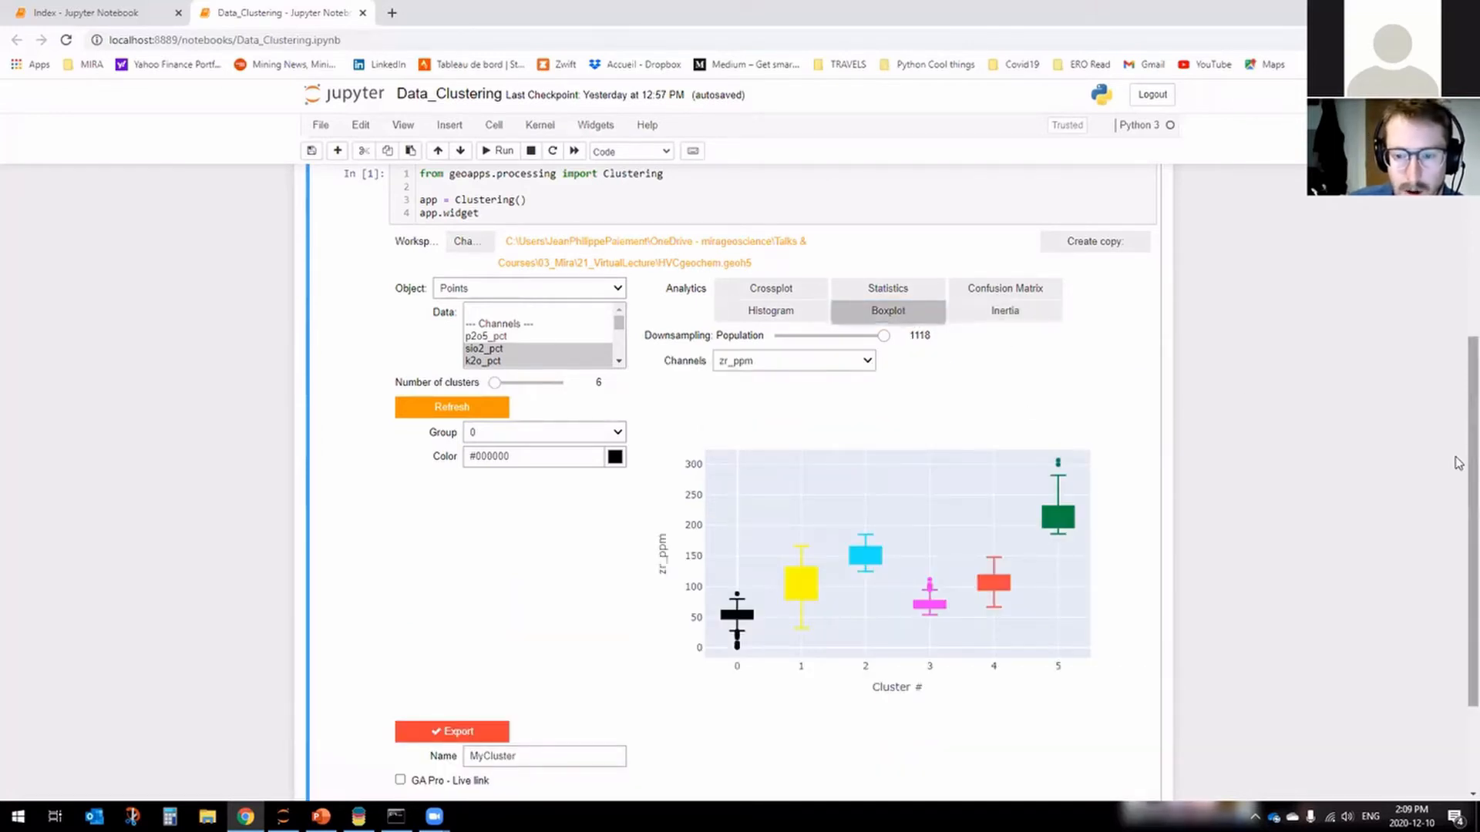
# View the cluster boxplot of the zr_ppm channel and switch it to tio2_pct.
pyautogui.scroll(-1, 1456, 466)
pyautogui.scroll(-1, 1457, 487)
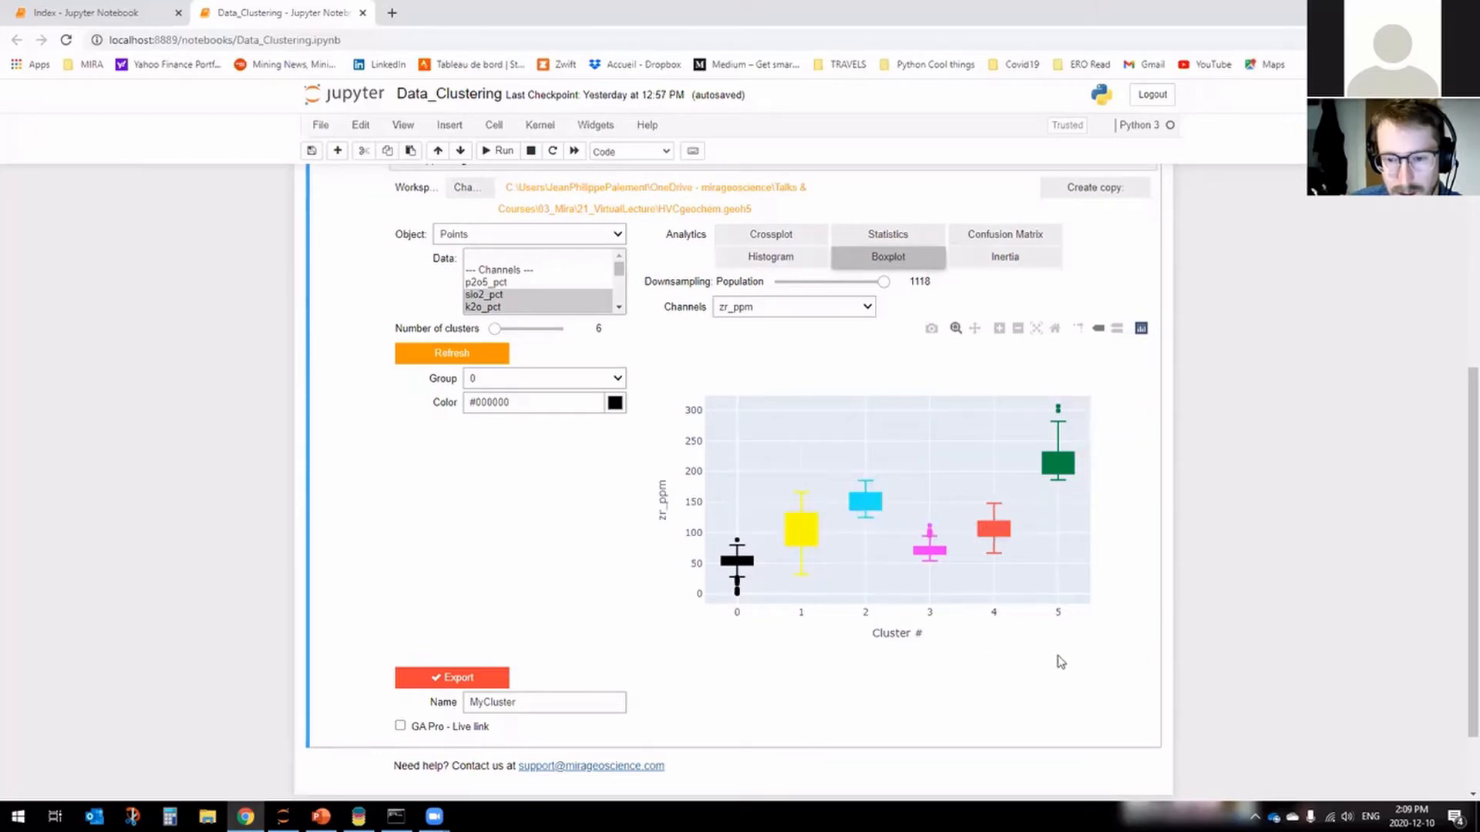
pyautogui.click(866, 307)
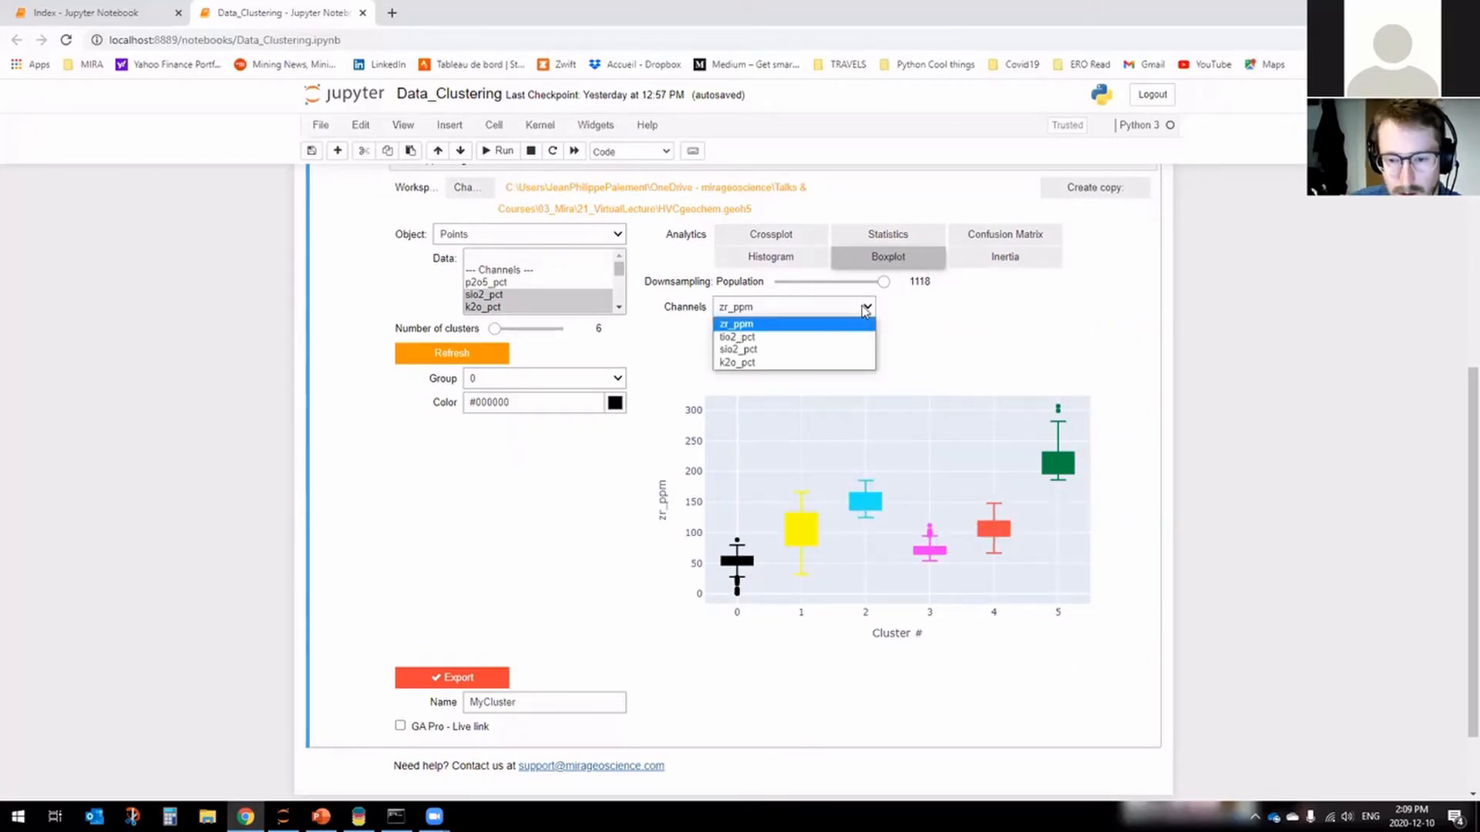
pyautogui.click(839, 339)
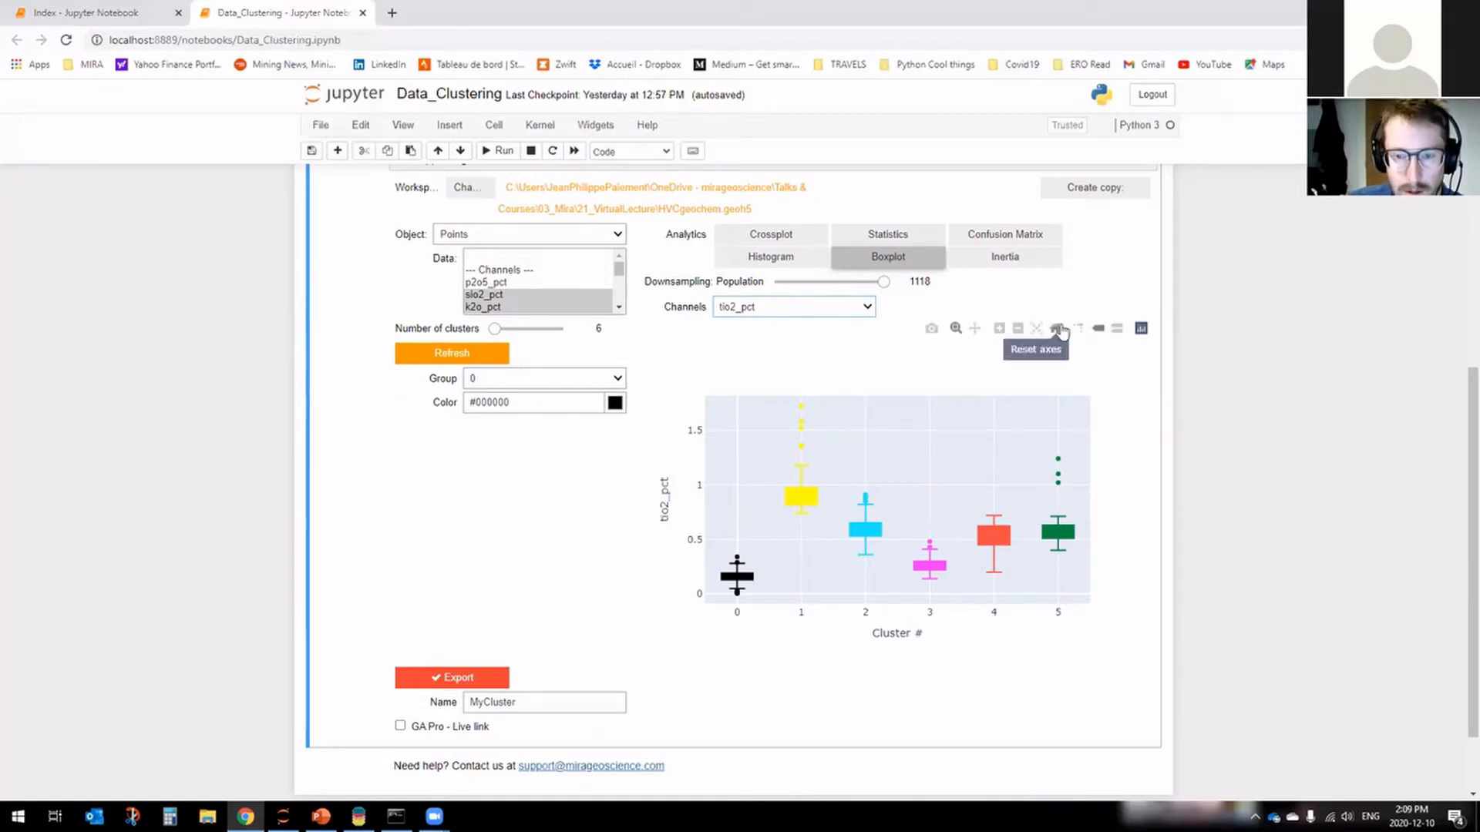
# Return to the crossplot and rotate the 3D view to examine how the six clusters separate.
pyautogui.click(771, 236)
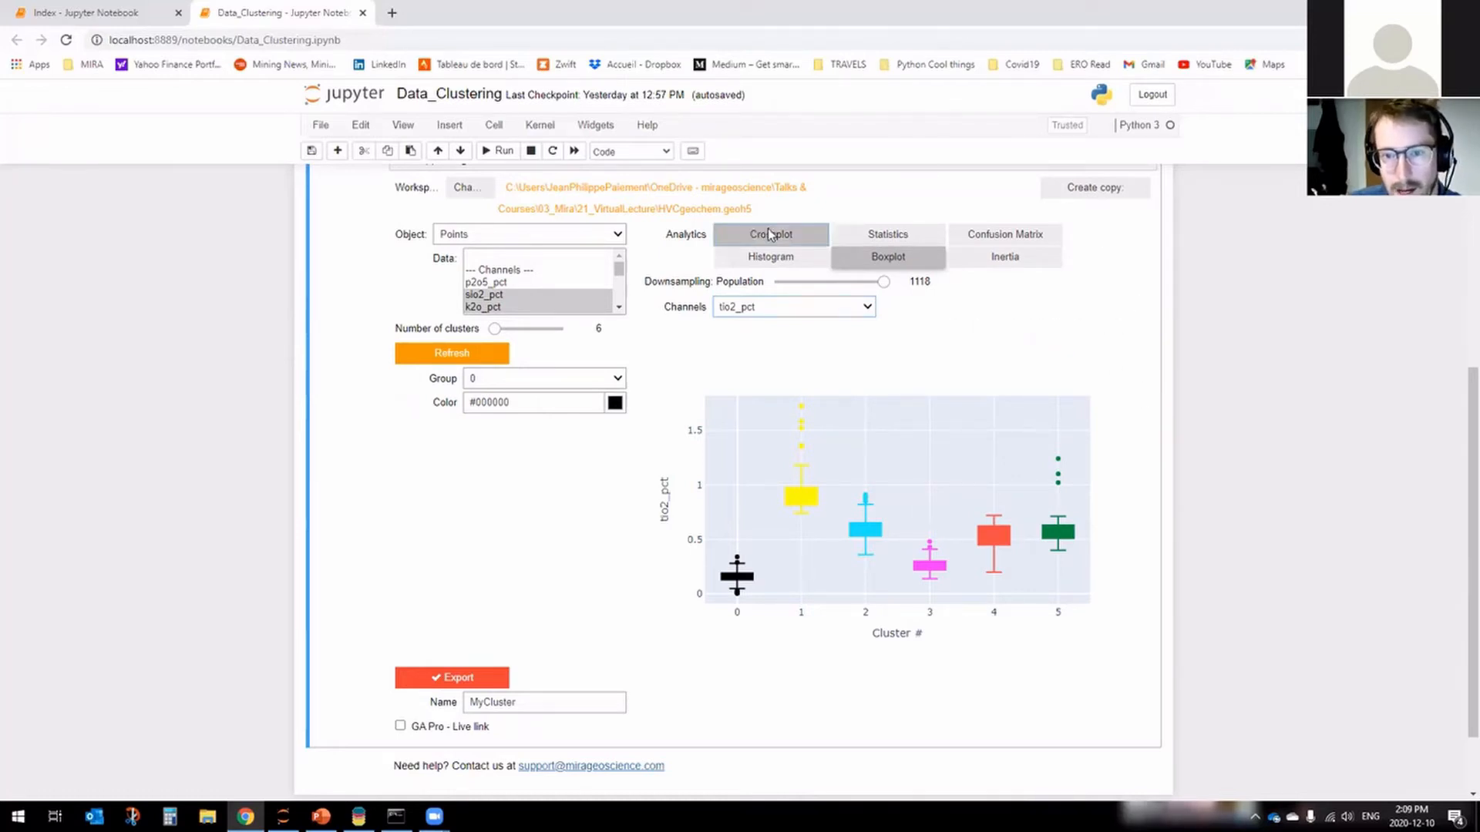
pyautogui.scroll(-1, 1219, 403)
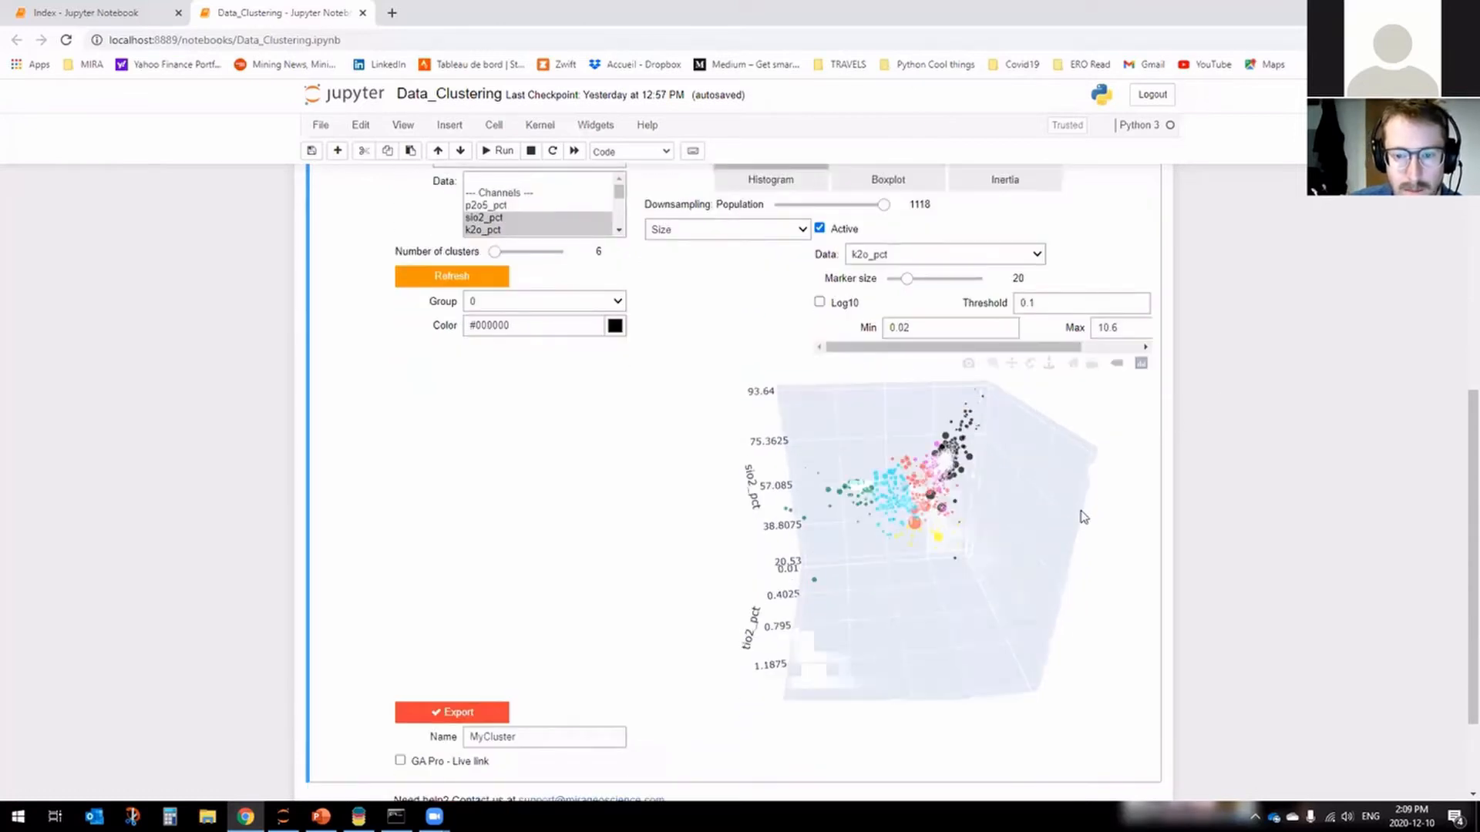
pyautogui.moveTo(888, 551); pyautogui.dragTo(946, 685)
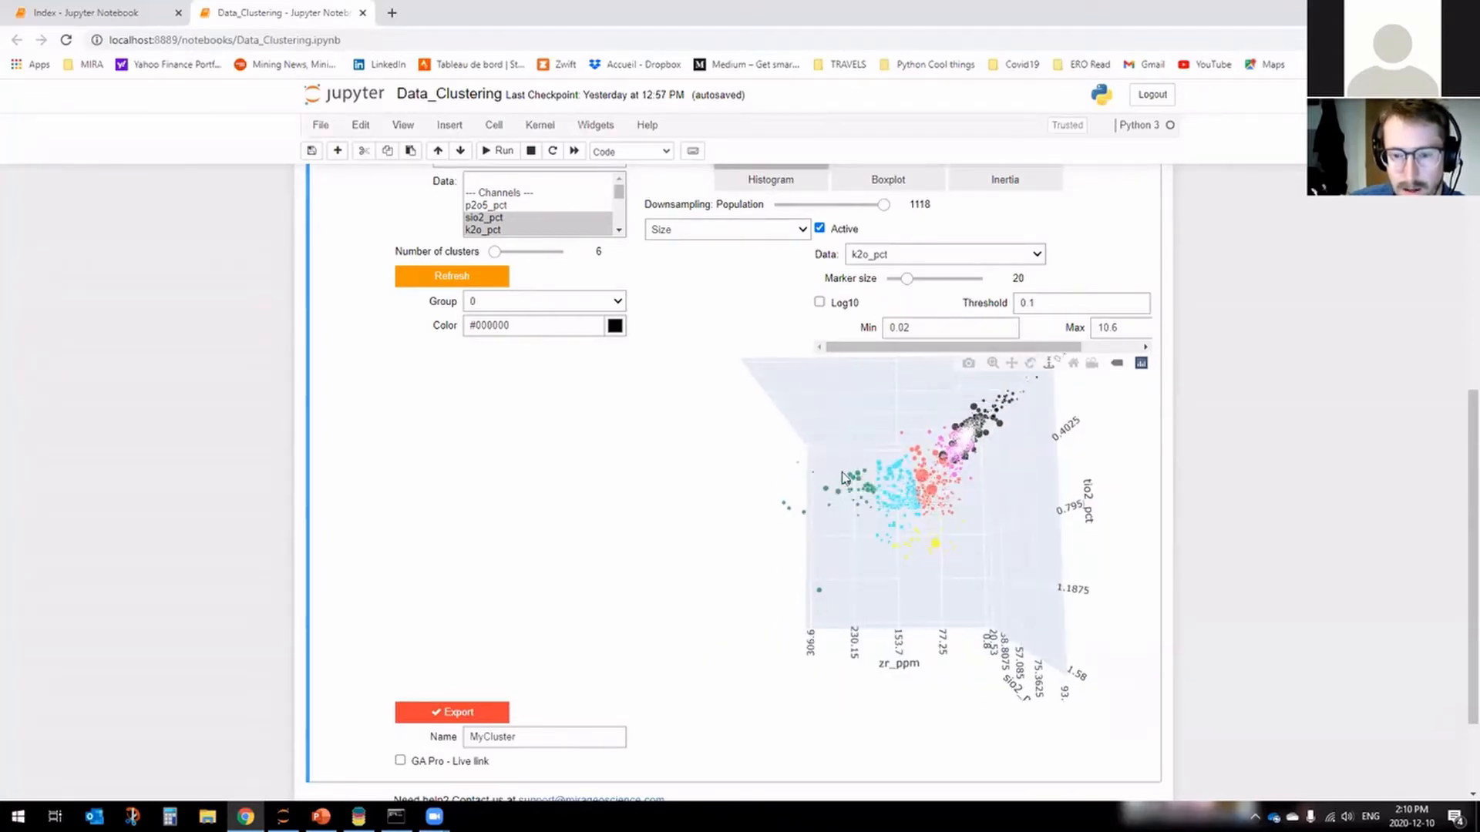
pyautogui.moveTo(803, 567); pyautogui.dragTo(894, 601)
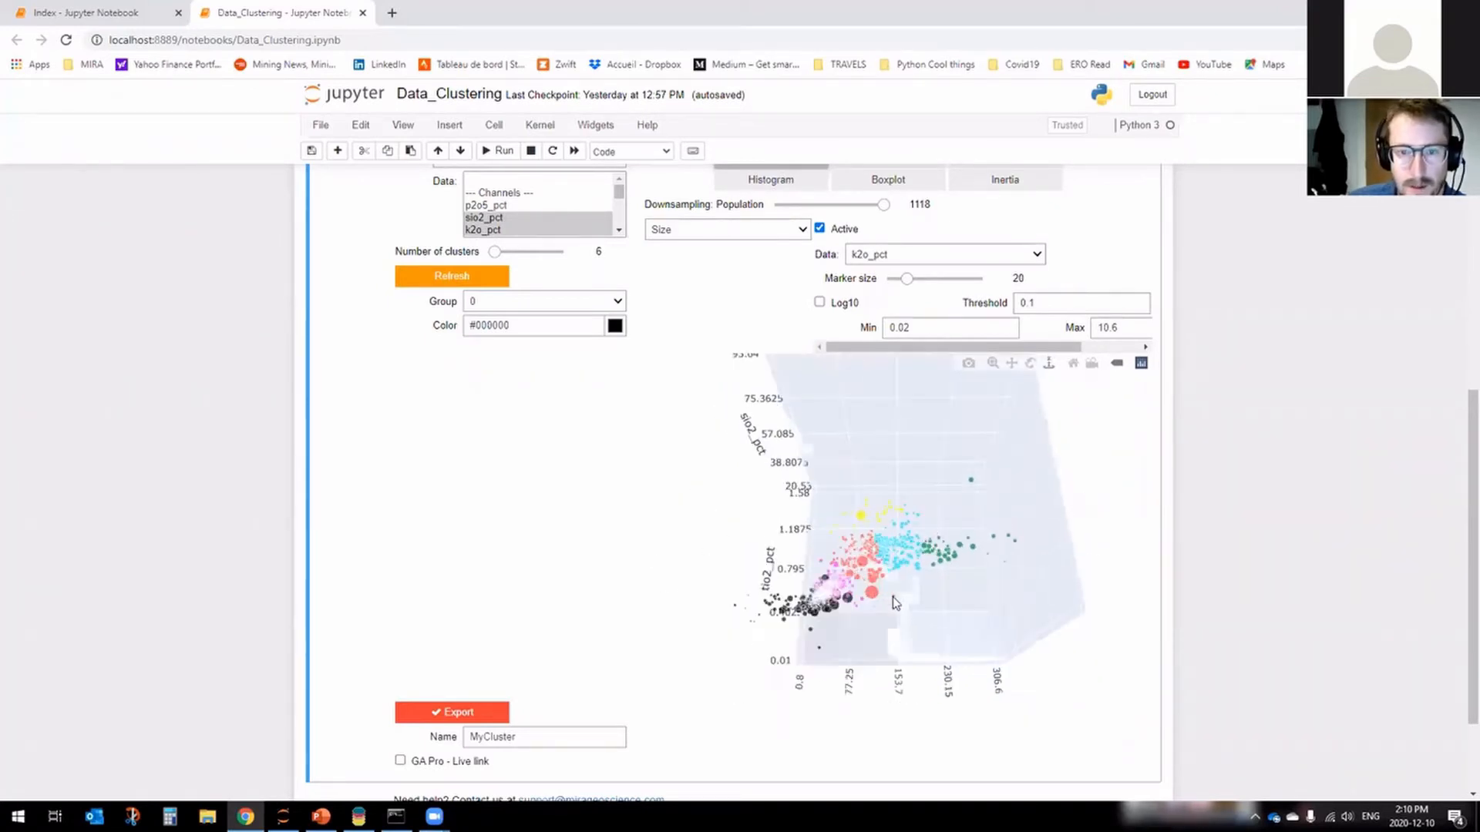
# Deactivate the crossplot's sio2_pct Z-axis to get a 2D plot of tio2_pct against zr_ppm.
pyautogui.click(801, 229)
pyautogui.click(740, 274)
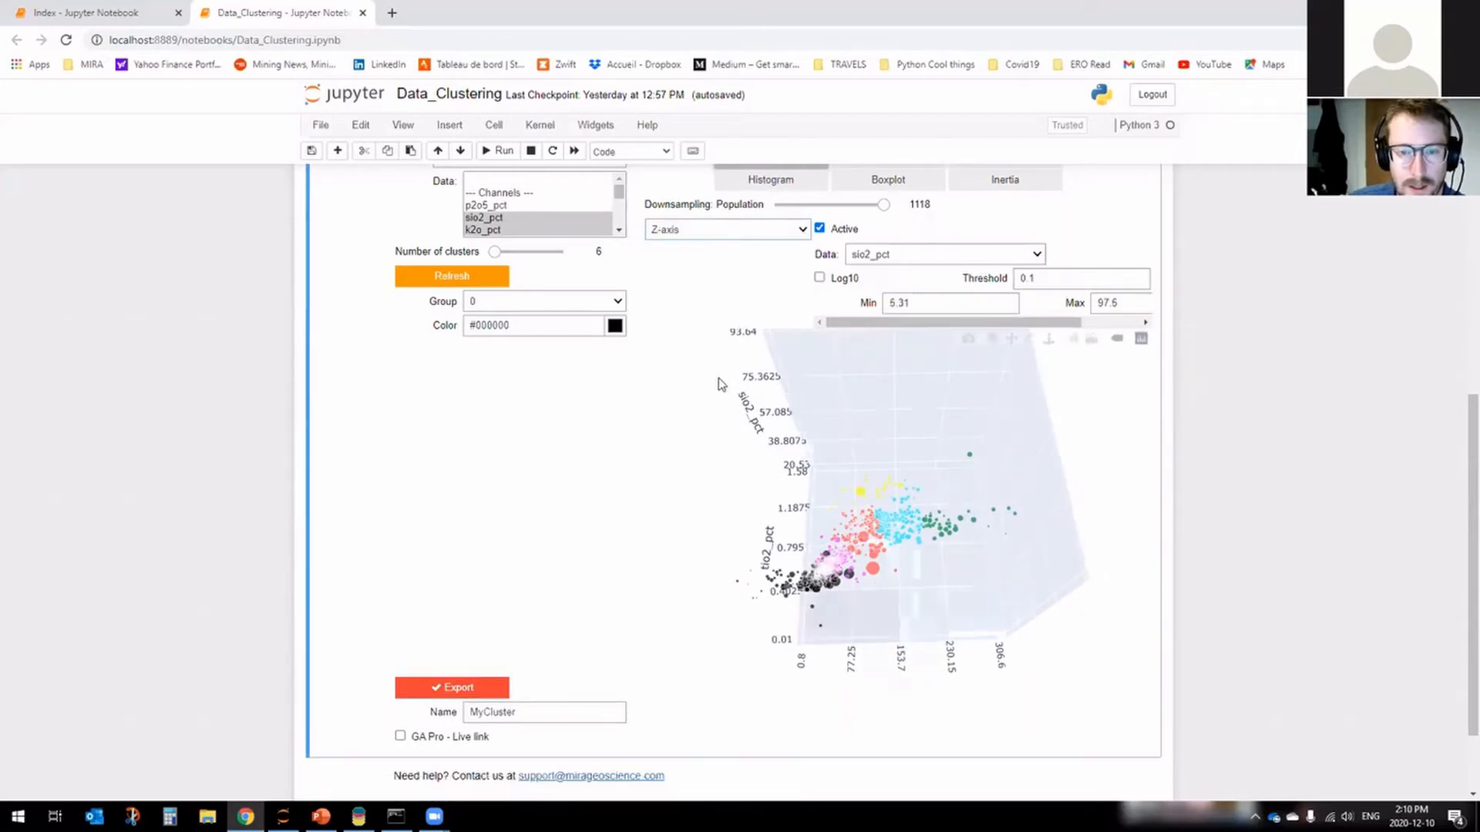
pyautogui.click(820, 229)
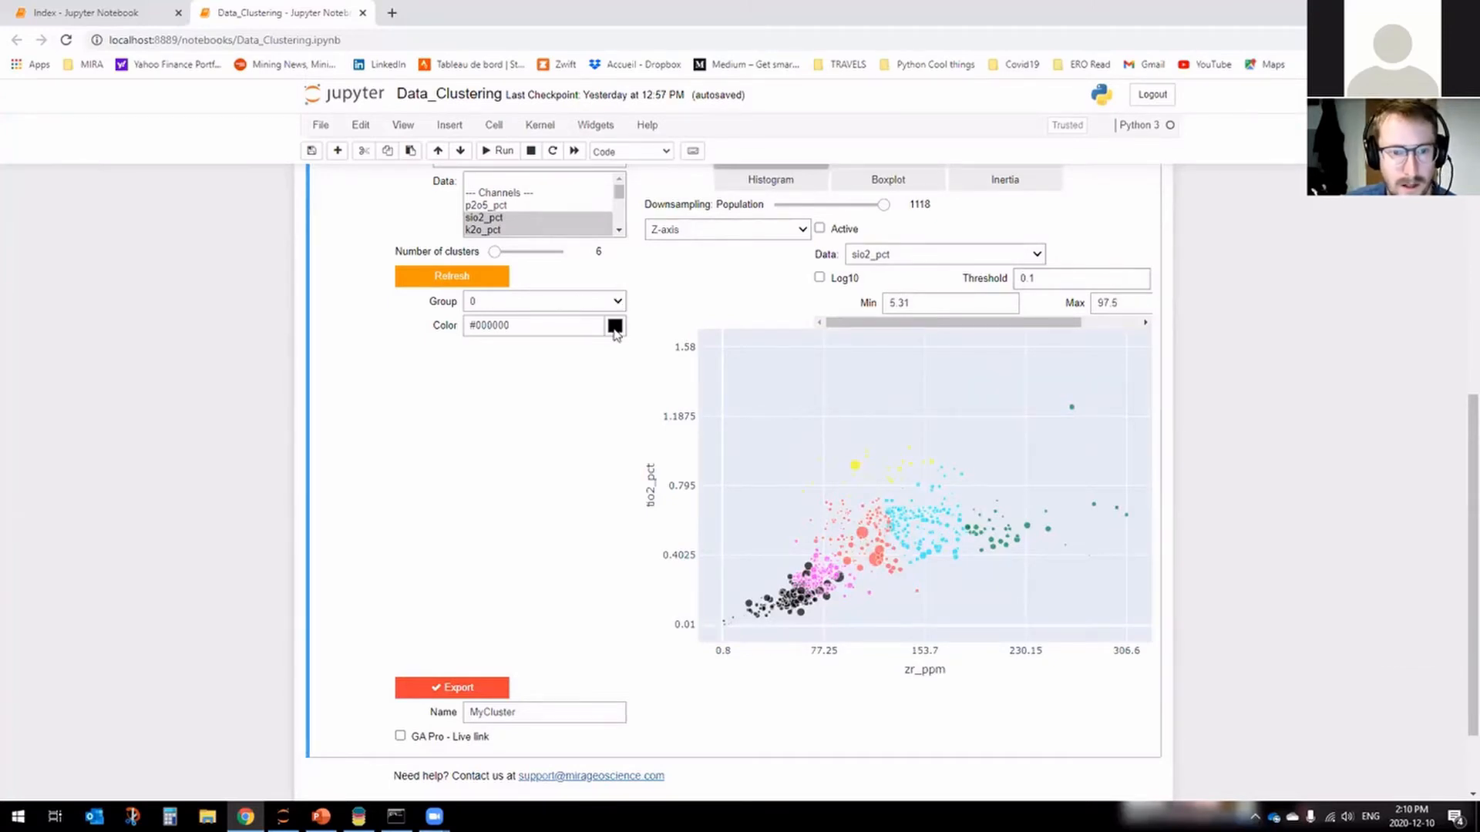
# Change the colour of cluster group 0 to blue, #1e00ff.
pyautogui.click(614, 327)
pyautogui.click(703, 461)
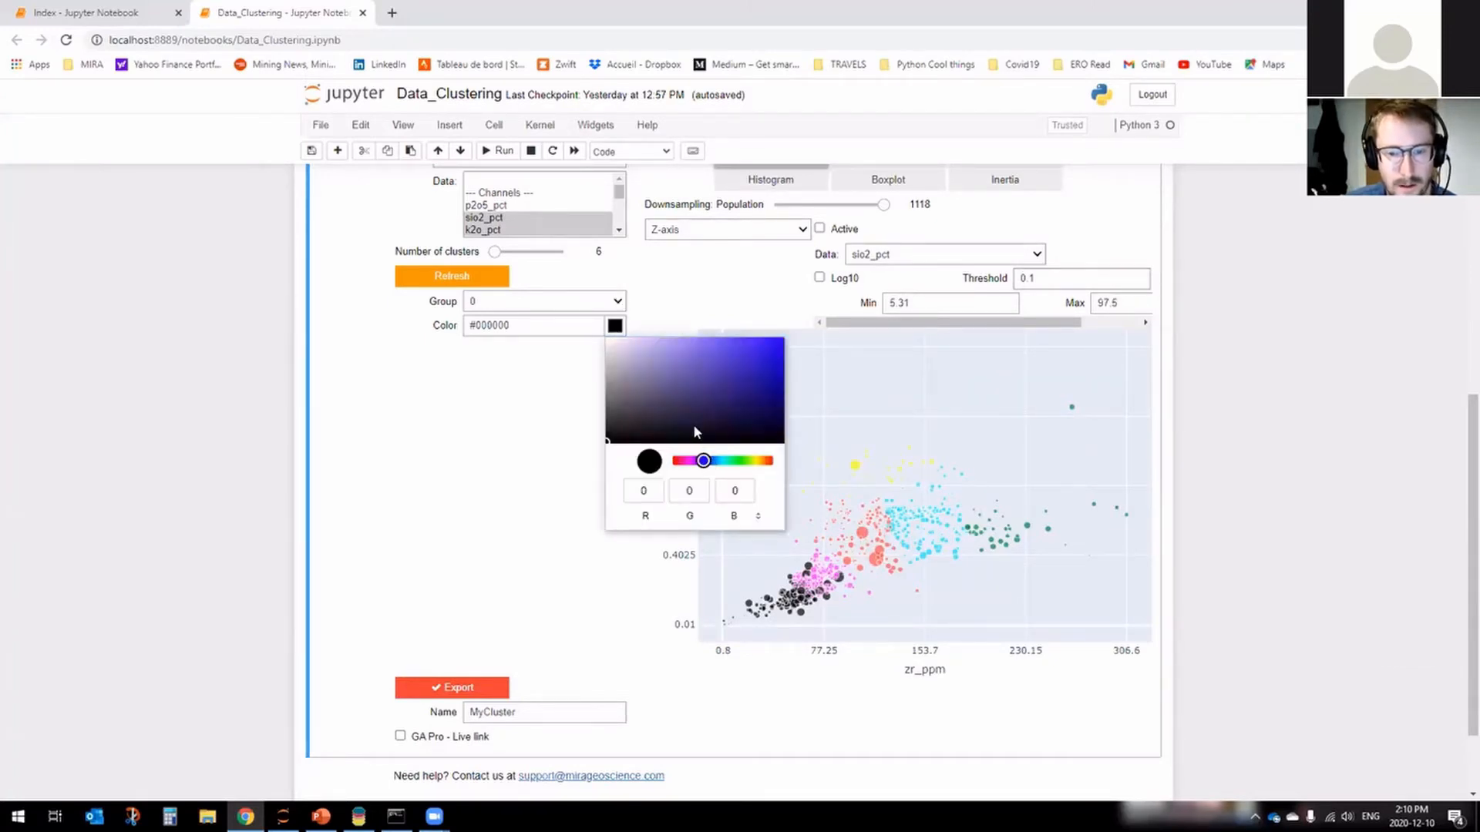
pyautogui.click(771, 371)
pyautogui.click(529, 439)
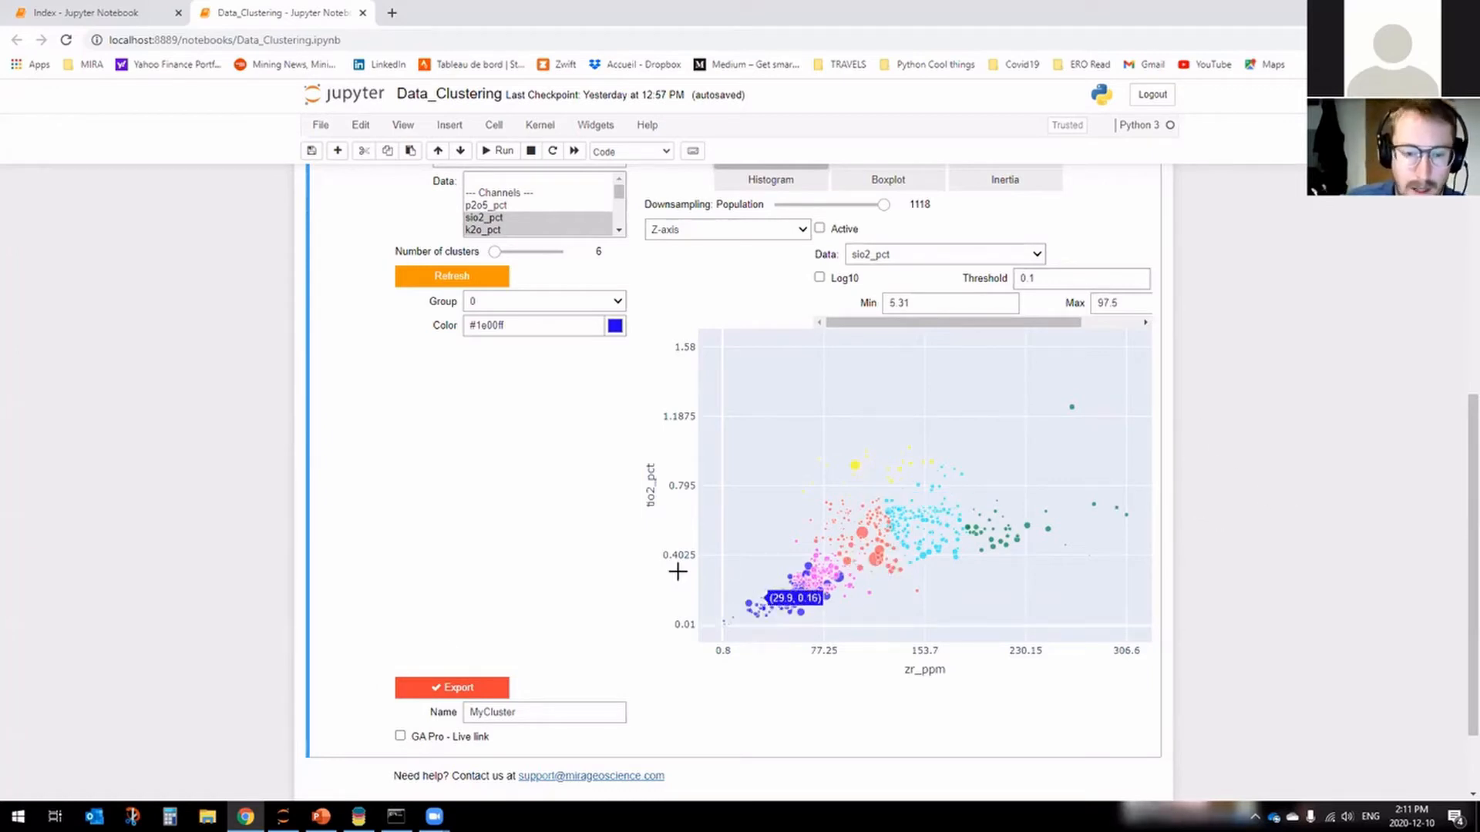
# Enable the GA Pro live link for the cluster export.
pyautogui.scroll(-1, 431, 609)
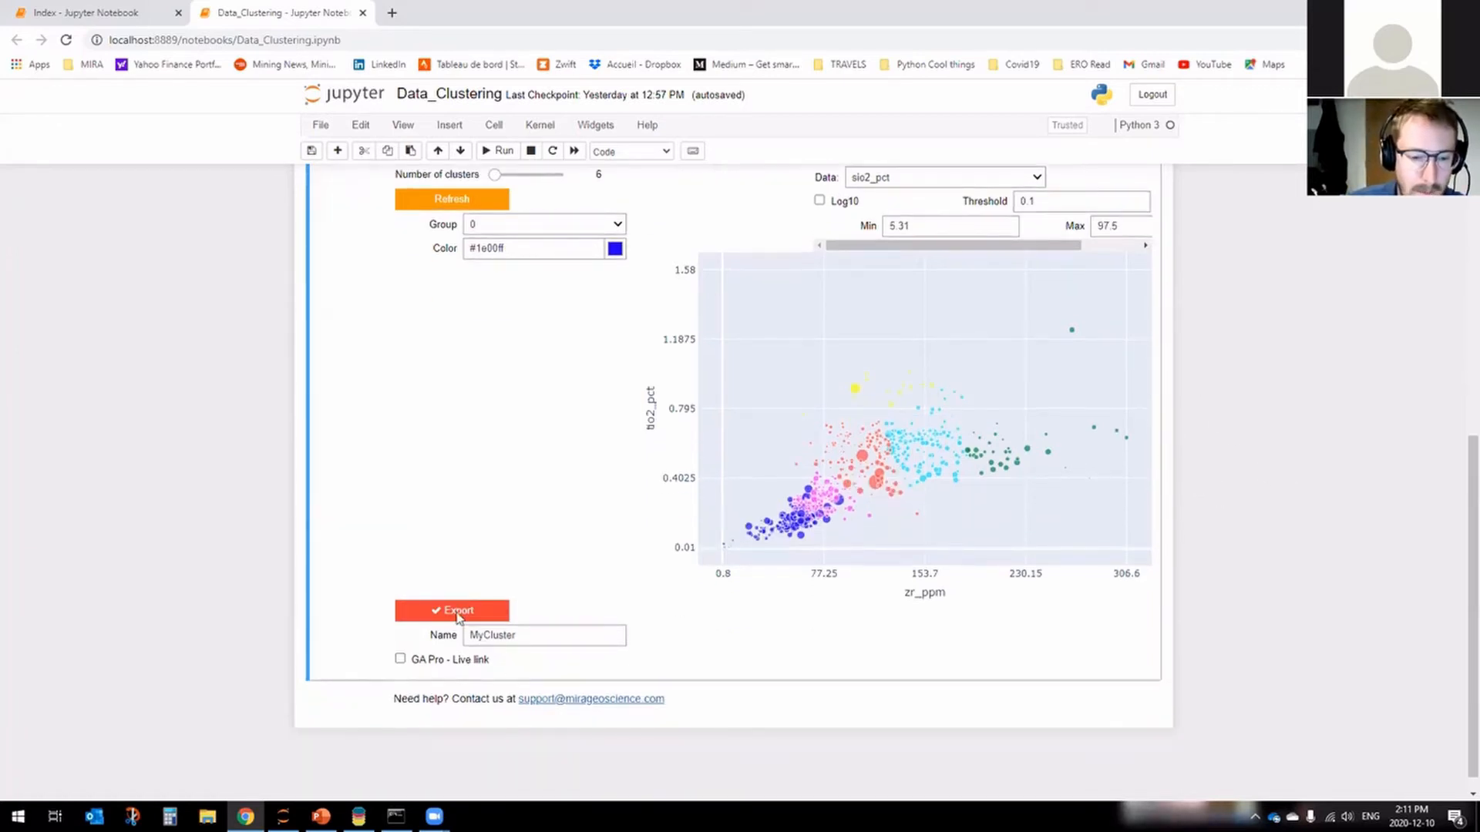
pyautogui.click(400, 660)
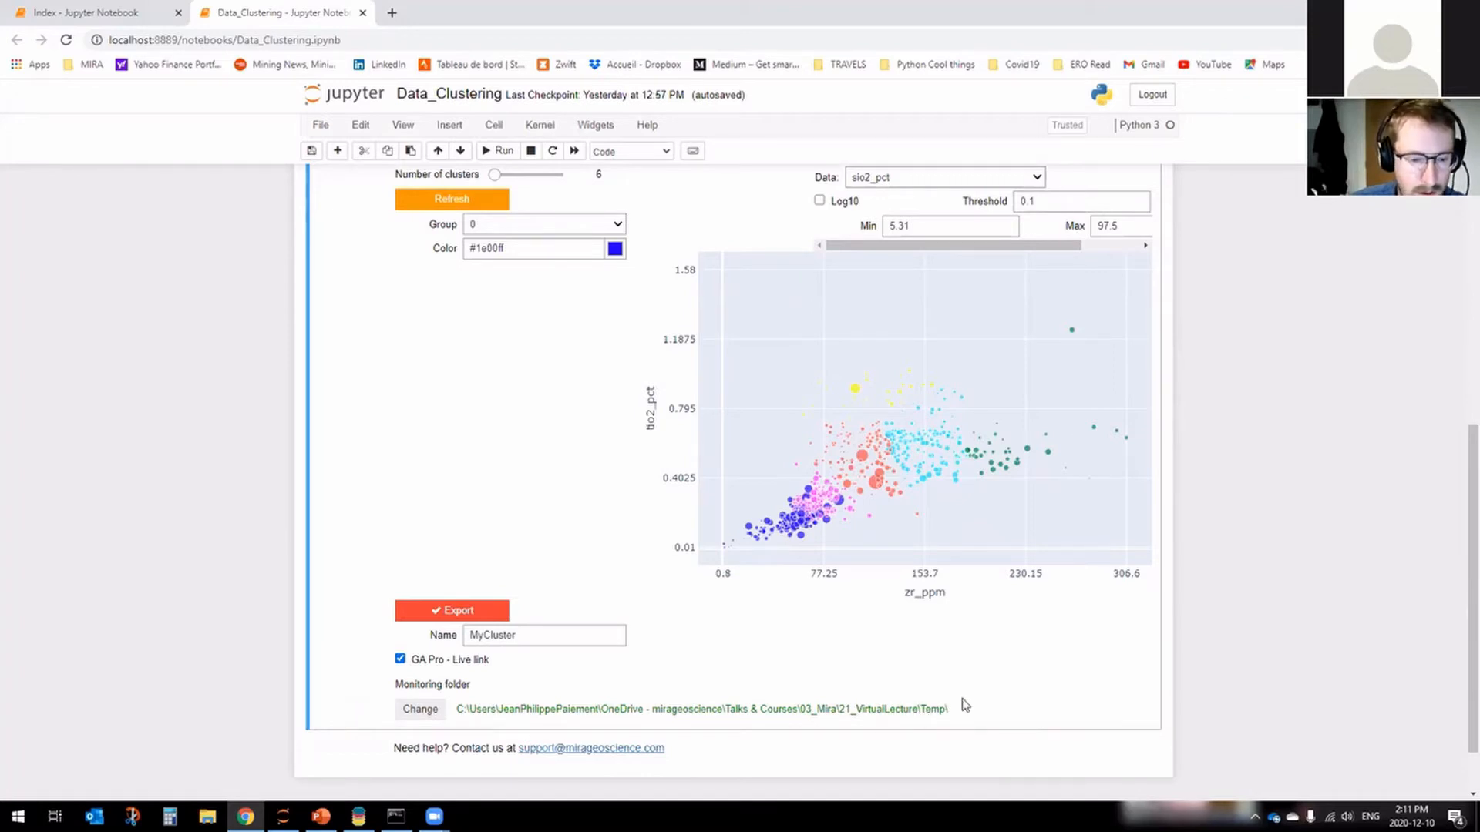
pyautogui.scroll(1, 910, 686)
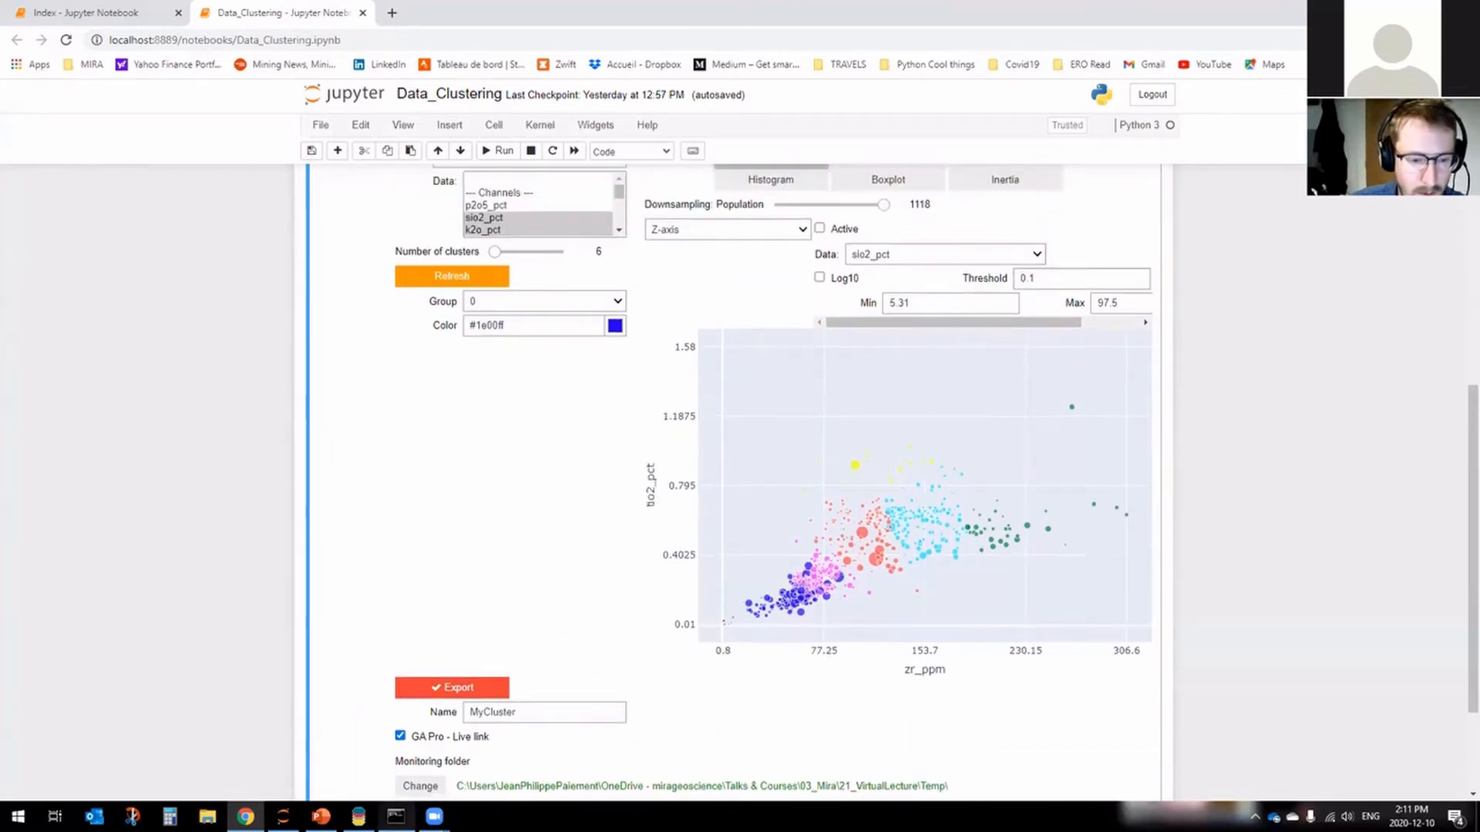
# Switch to Geoscience ANALYST and enable directory monitoring of the 21_VirtualLecture/Temp folder, processing existing files and deleting them after processing.
pyautogui.hotkey('alt', 'Tab')
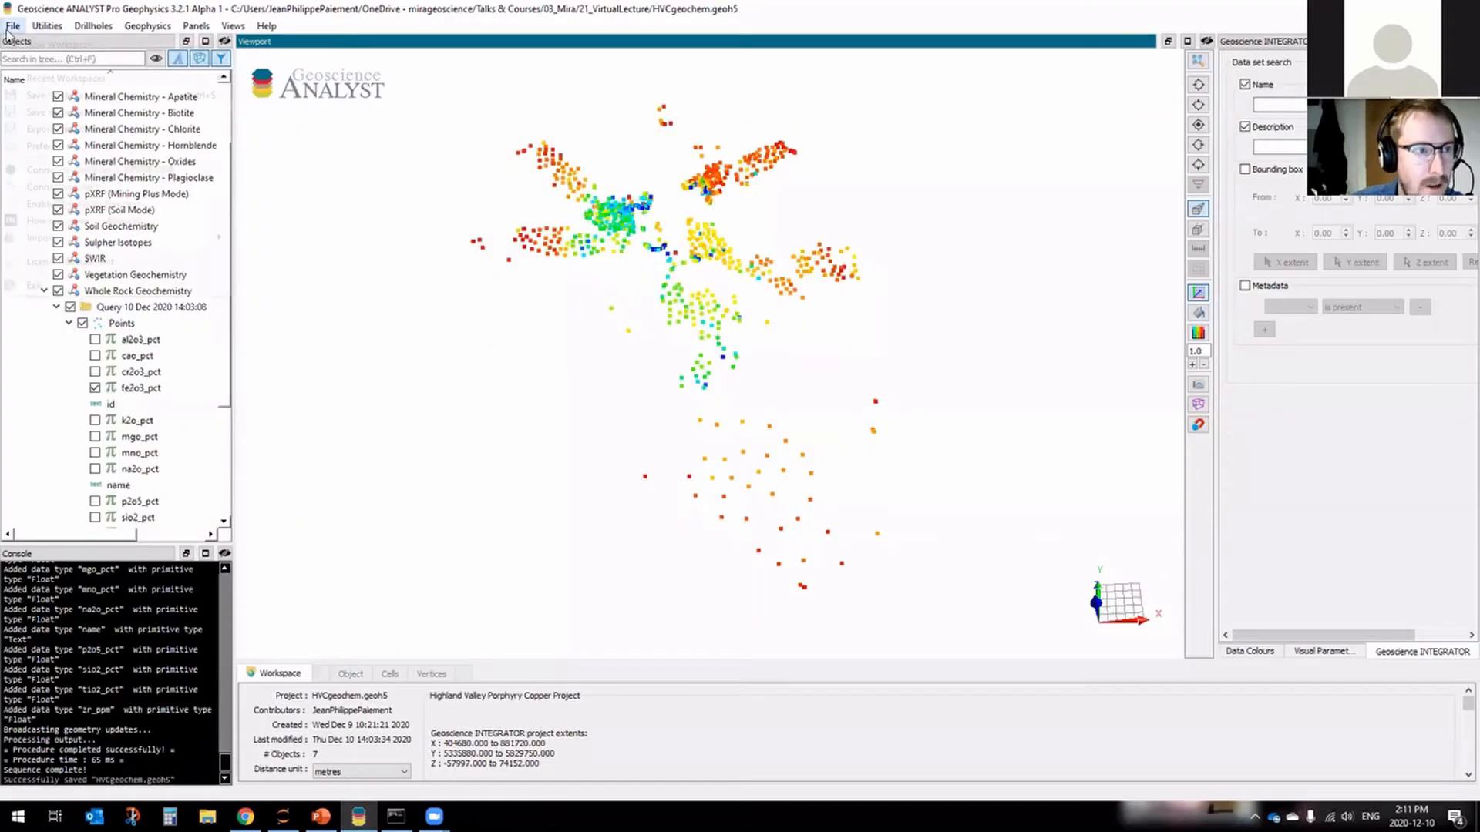
pyautogui.click(13, 25)
pyautogui.click(71, 204)
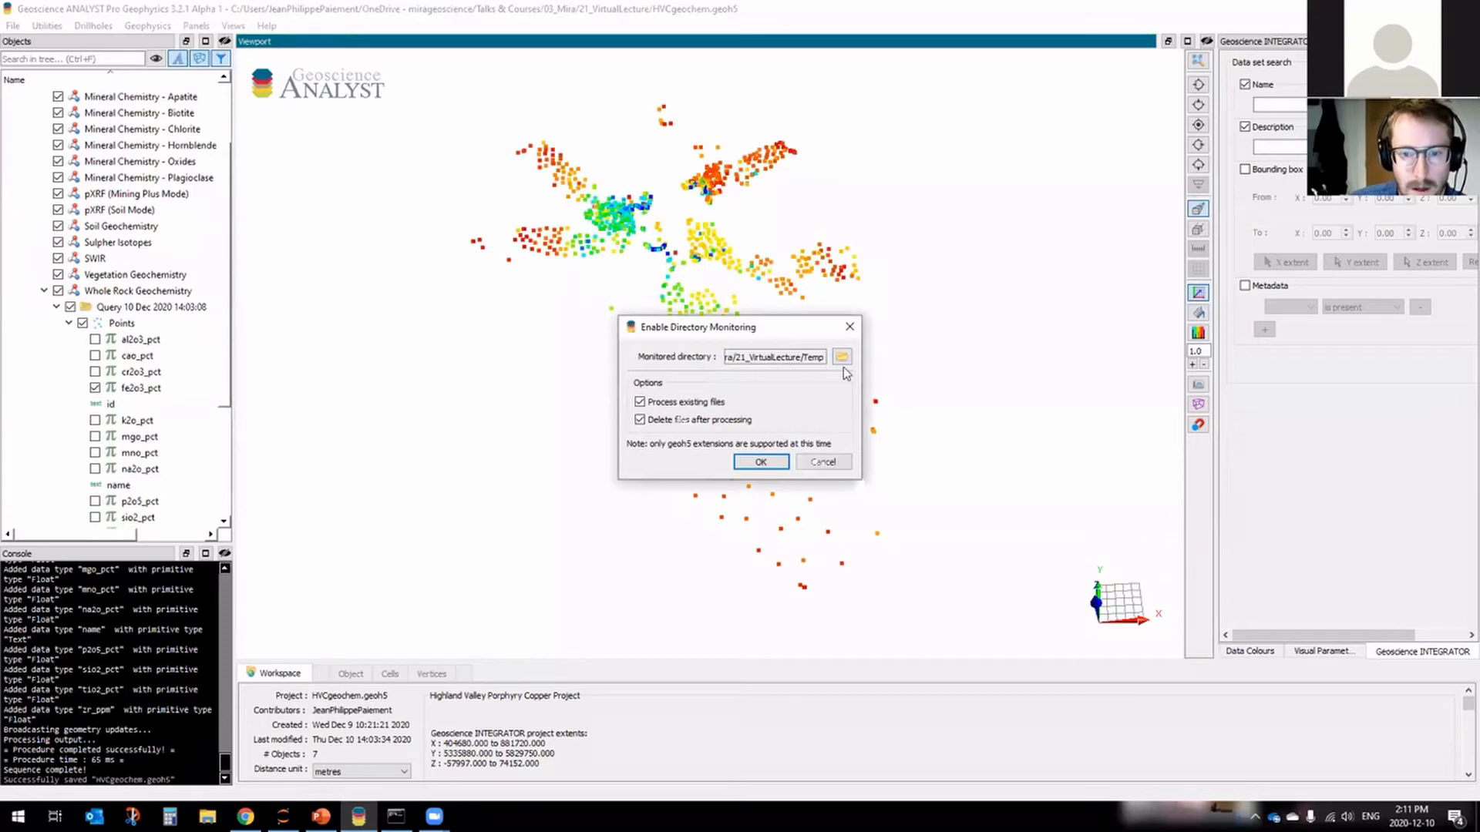
pyautogui.click(762, 461)
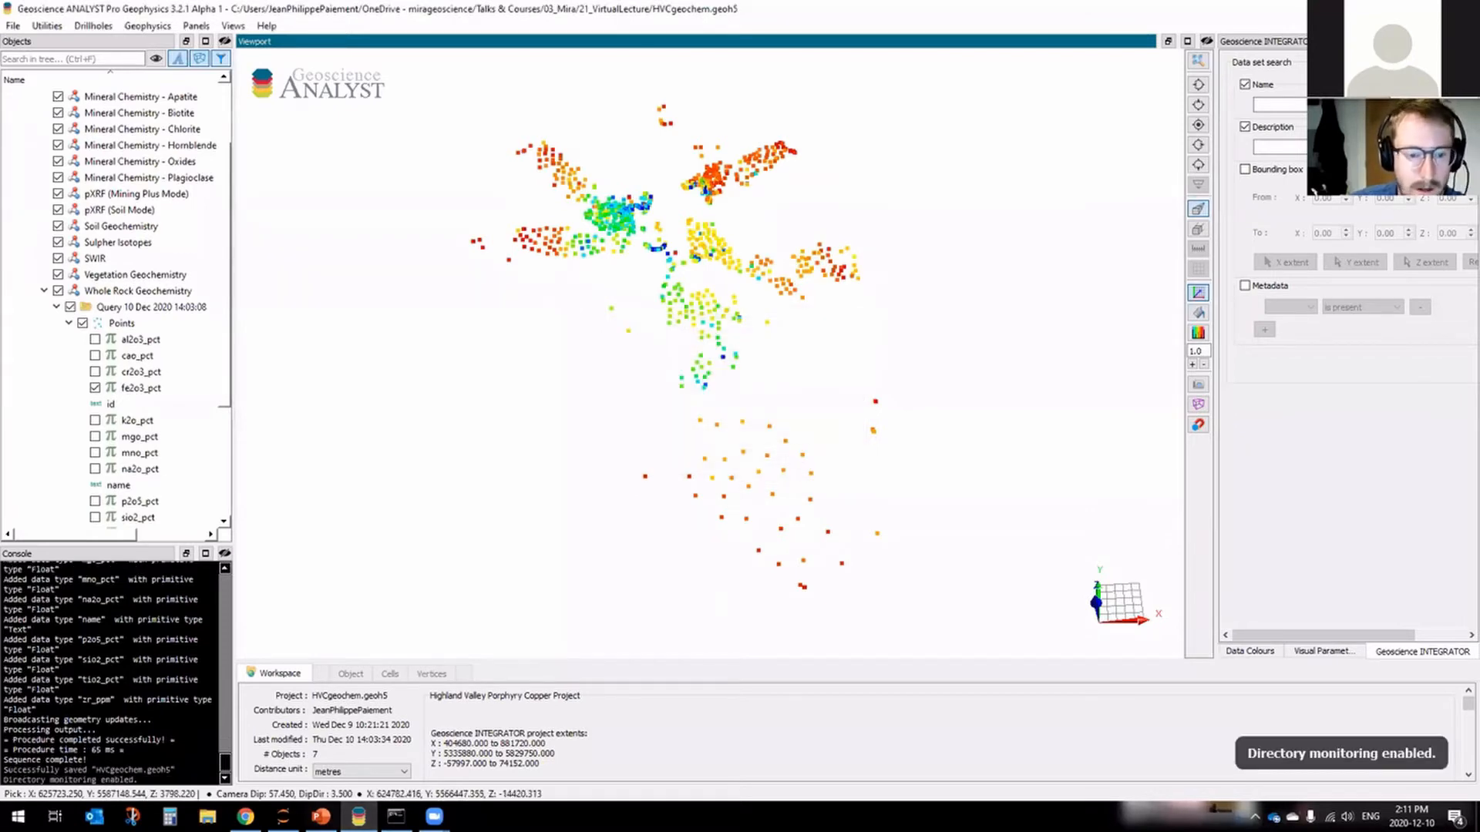
# Back in the Data_Clustering notebook in Chrome, name the cluster output Ti-Zr-K-Si_c6 and export it.
pyautogui.click(245, 816)
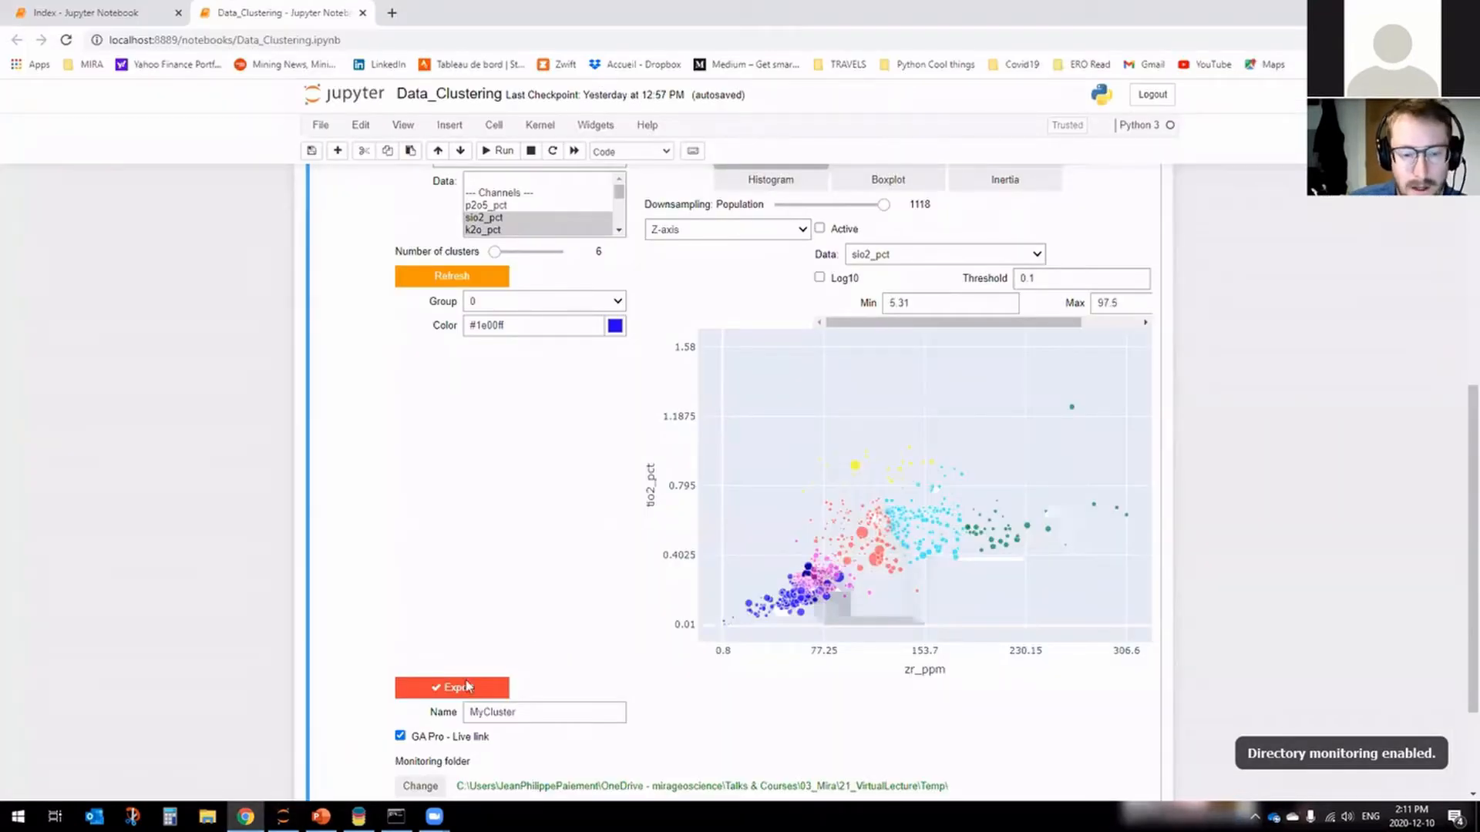
pyautogui.doubleClick(495, 713)
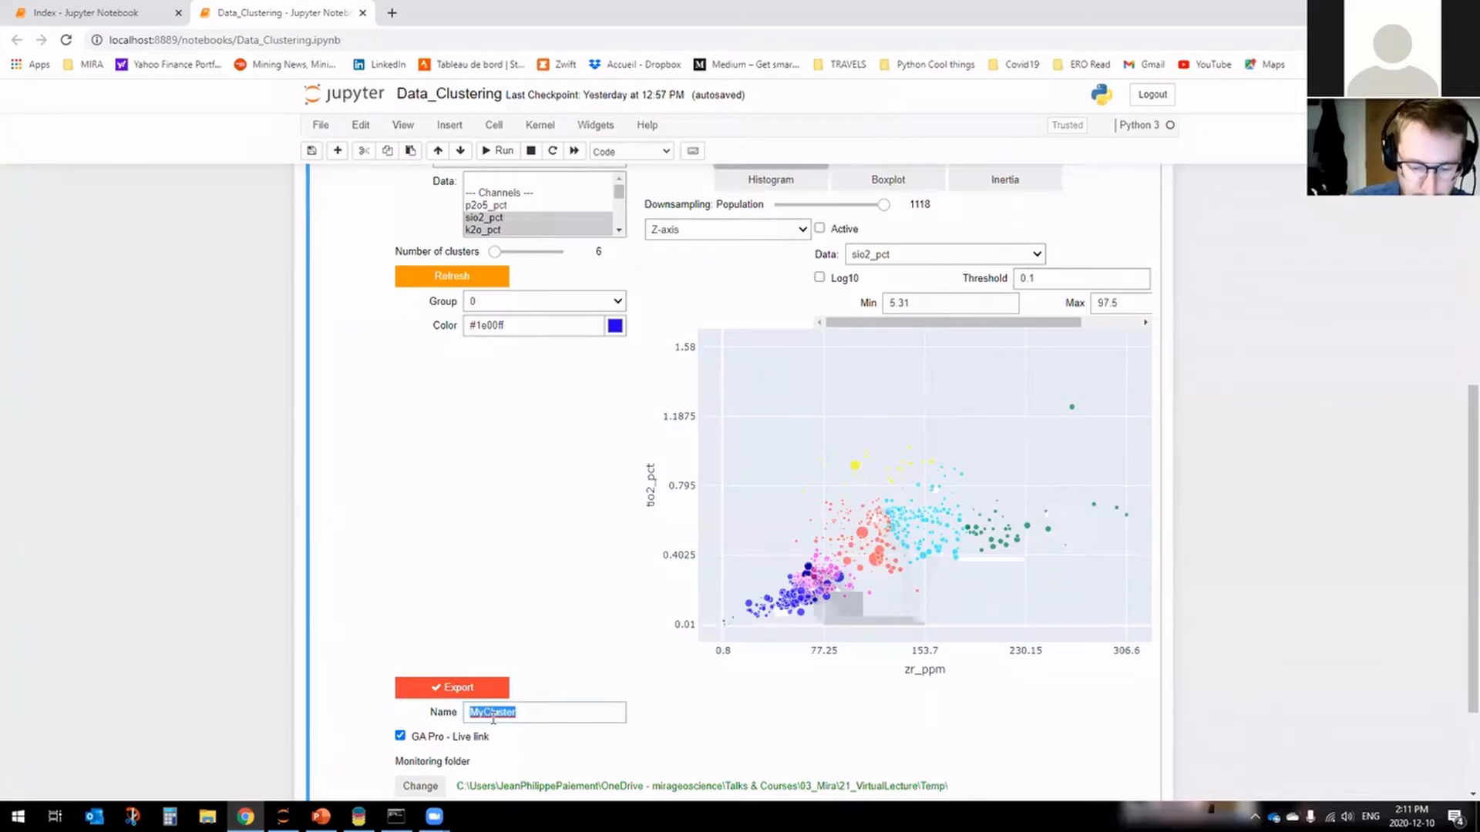
pyautogui.write('Ti-Zr-K')
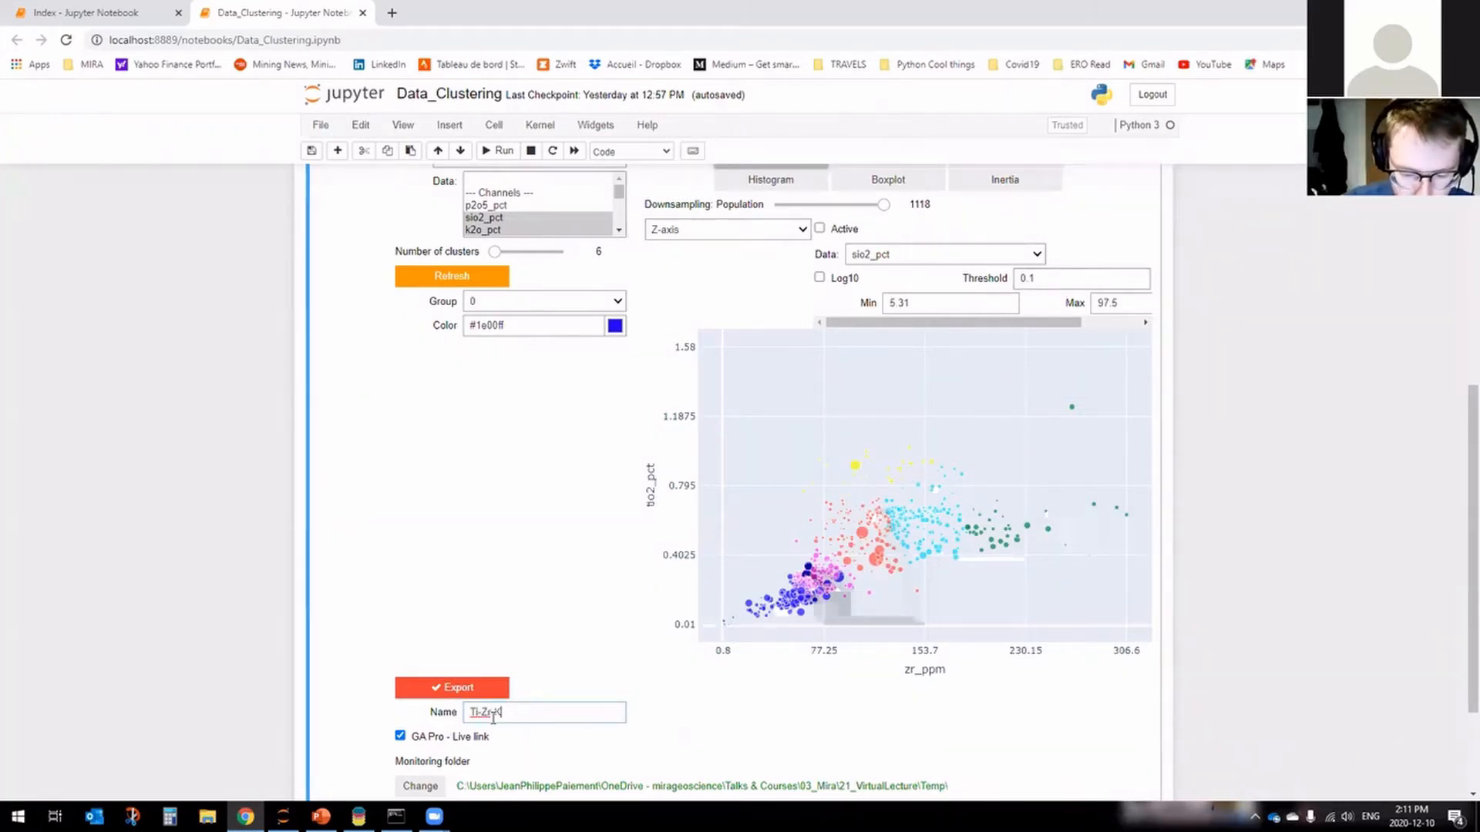
pyautogui.write('-Si_c6')
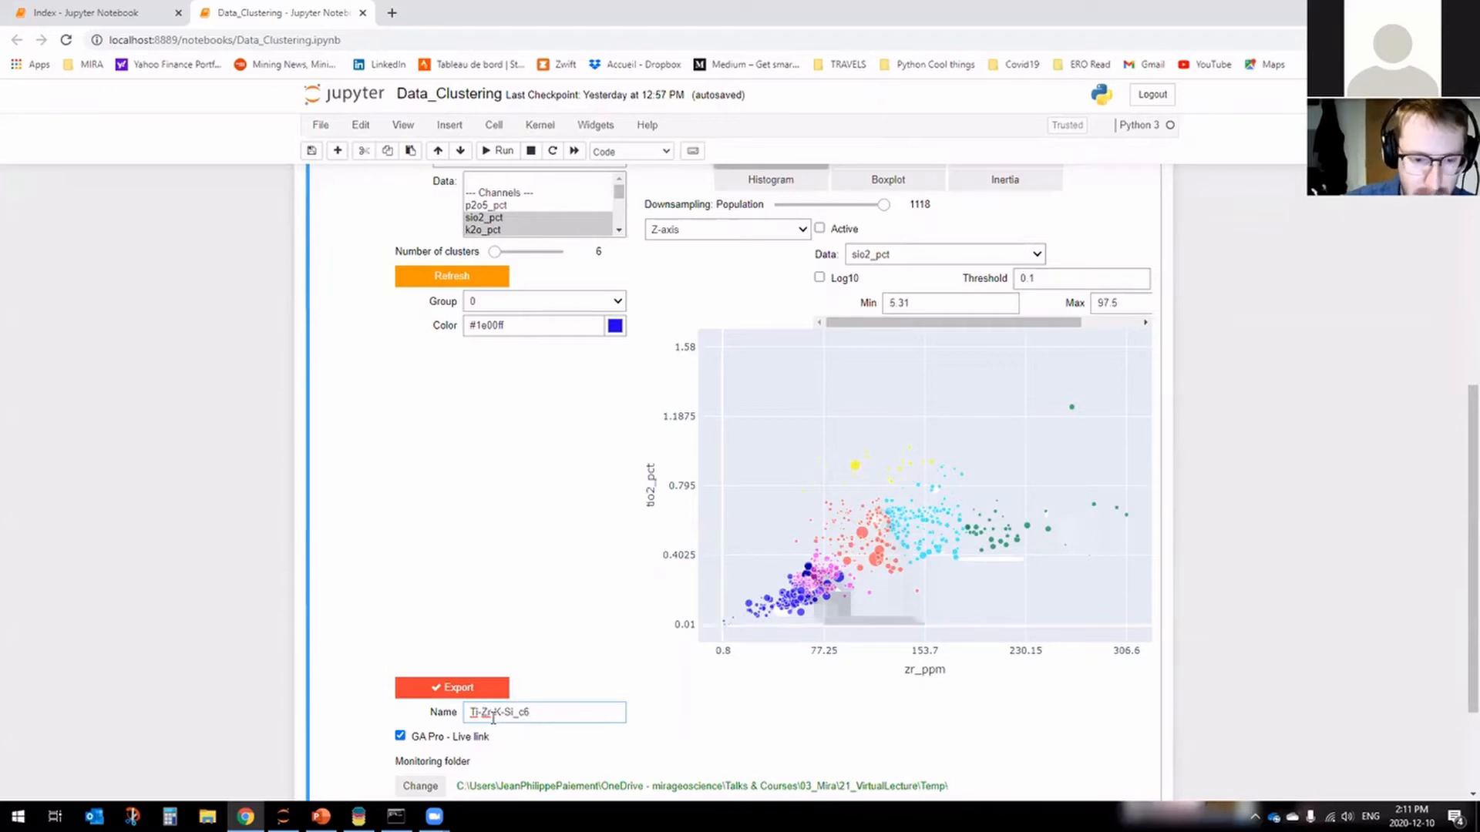
pyautogui.click(449, 688)
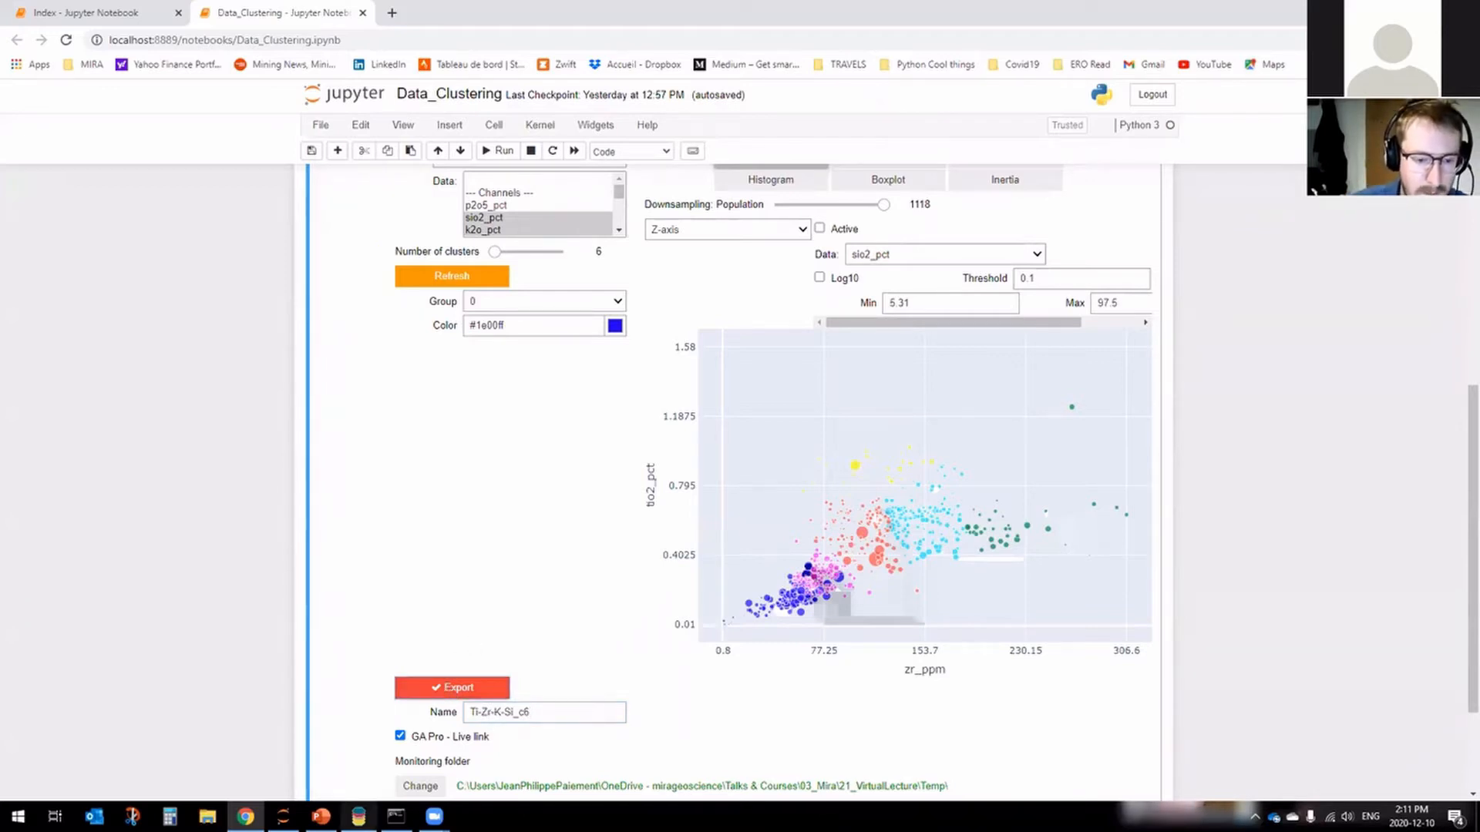
# Switch to Geoscience ANALYST and expand the Whole Rock Geochemistry query's Points down to the Ti-Zr-K-Si_c6 data.
pyautogui.click(358, 817)
pyautogui.click(20, 114)
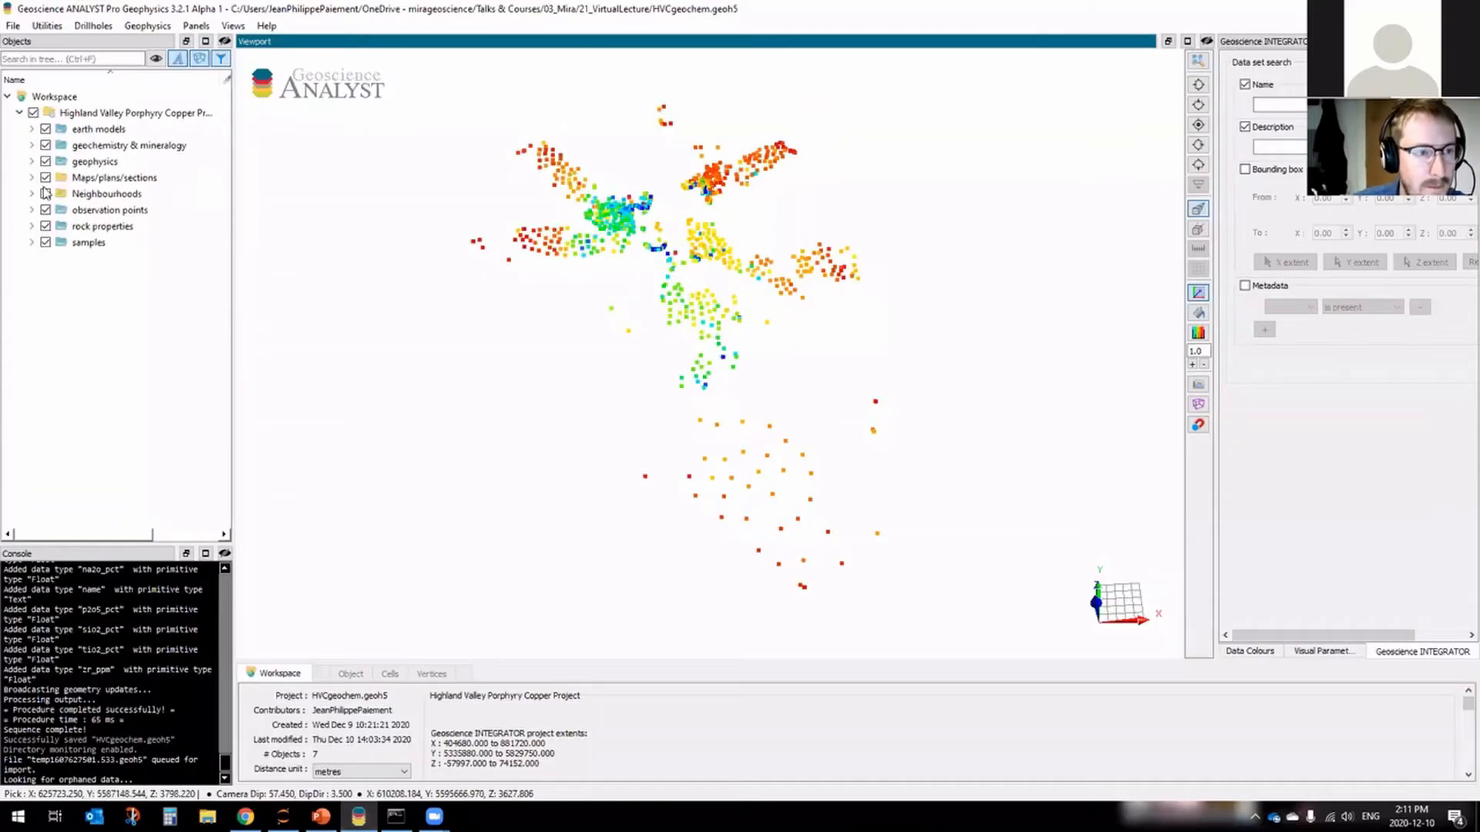
pyautogui.click(32, 146)
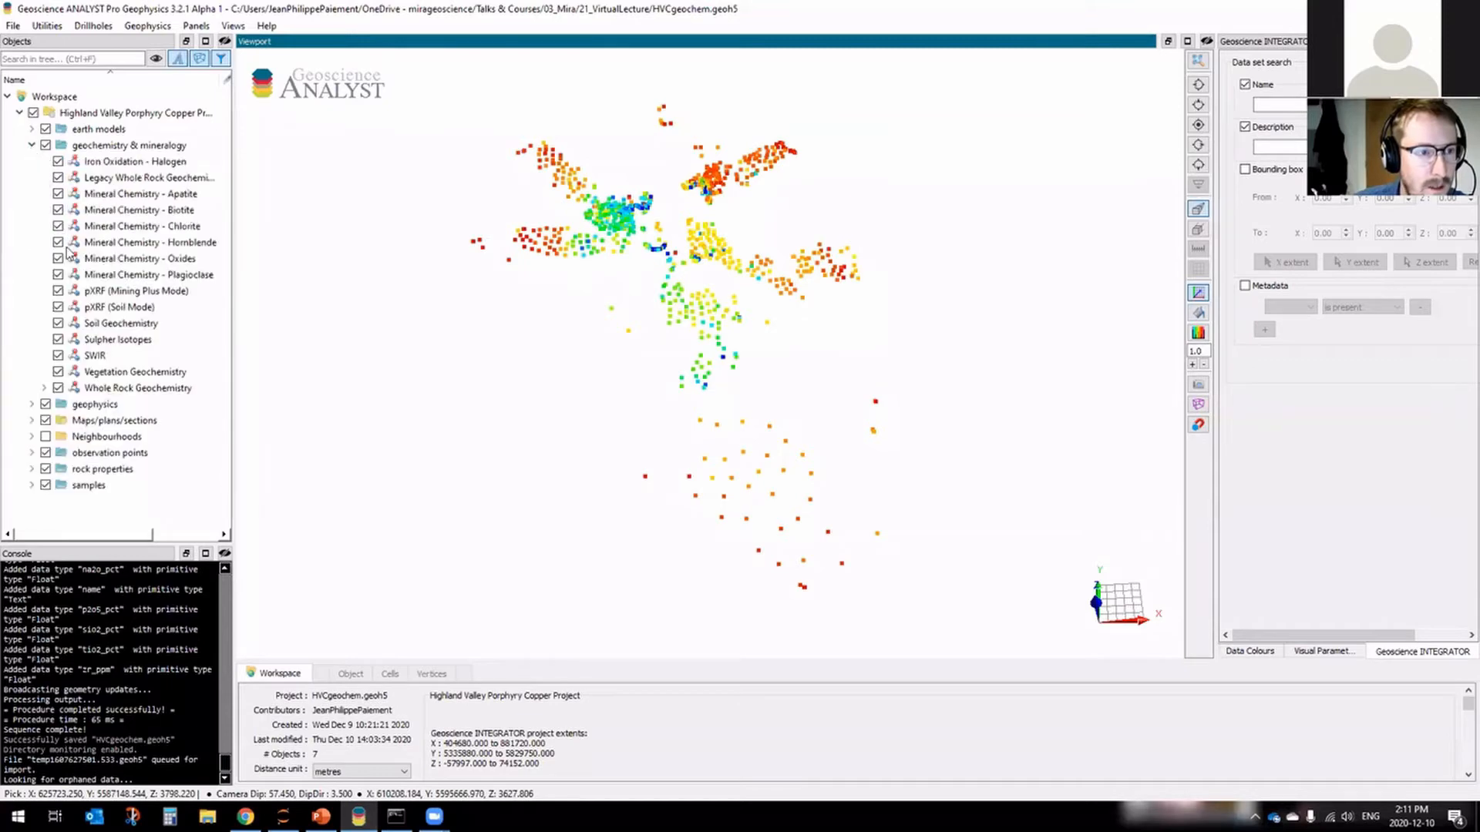
pyautogui.click(44, 387)
pyautogui.click(81, 420)
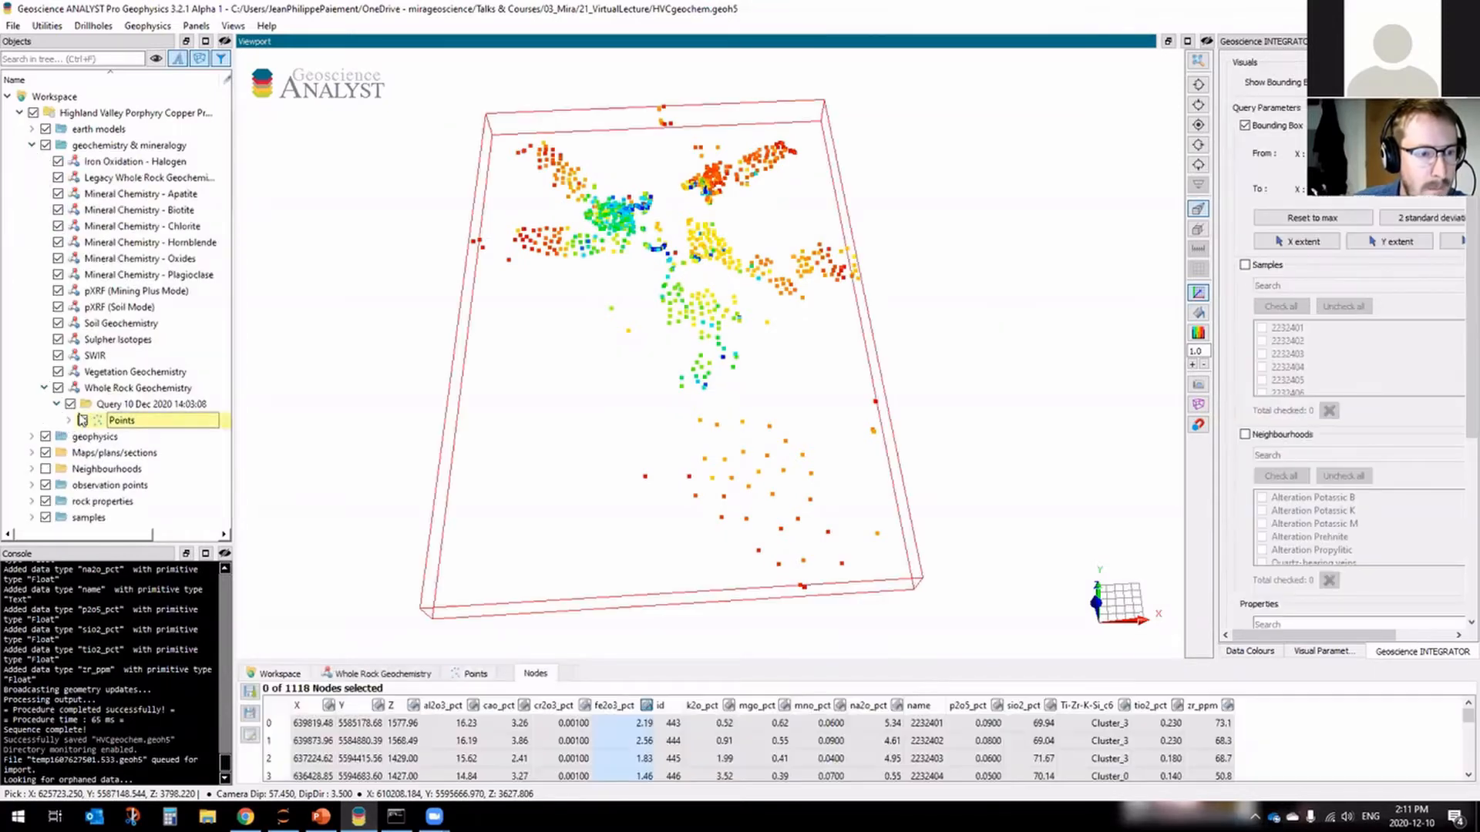
pyautogui.click(70, 421)
pyautogui.scroll(-3, 179, 389)
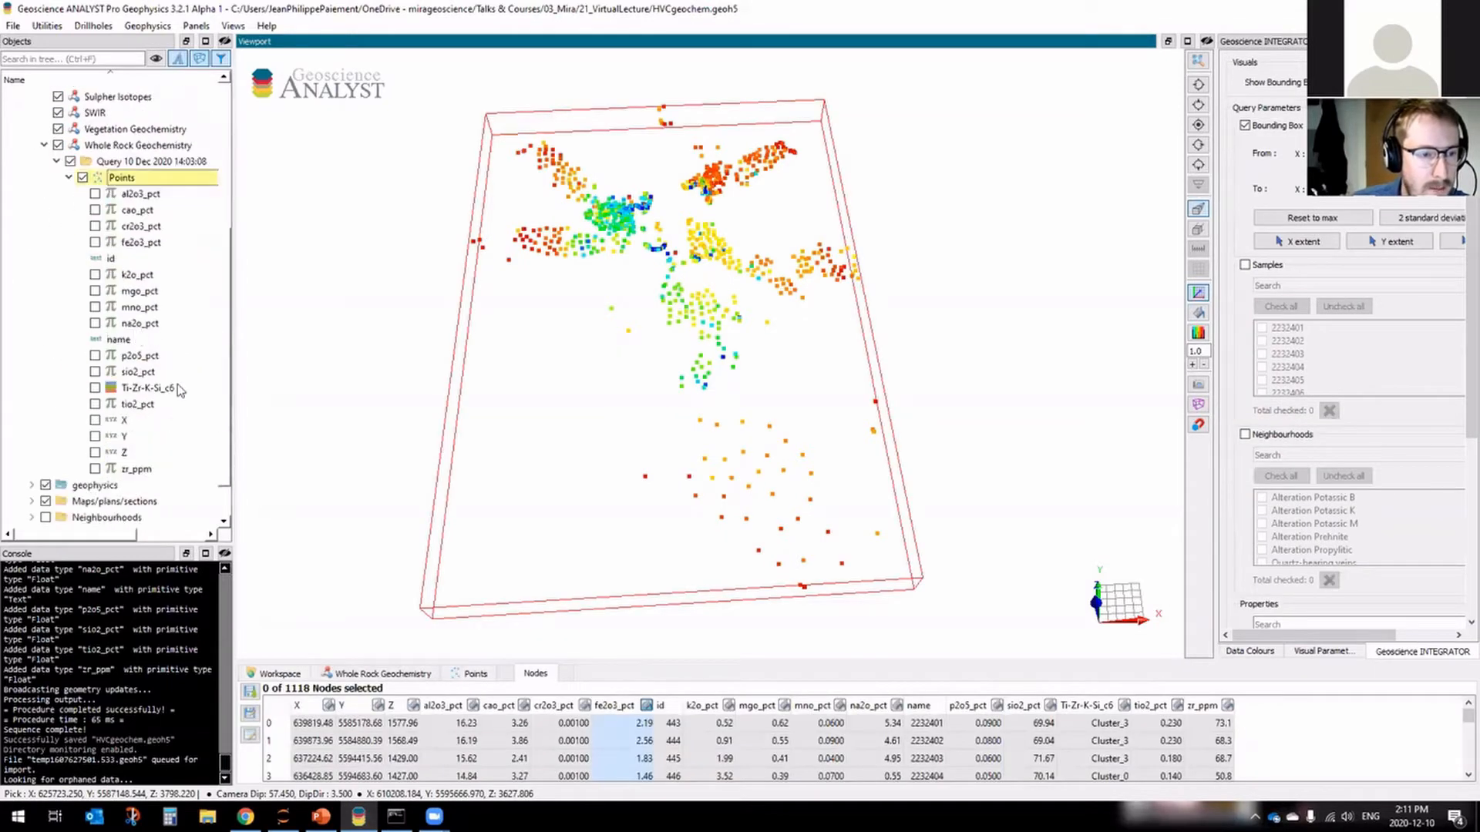
# Display the Ti-Zr-K-Si_c6 data on the whole rock geochemistry Points and open its colour table.
pyautogui.click(97, 388)
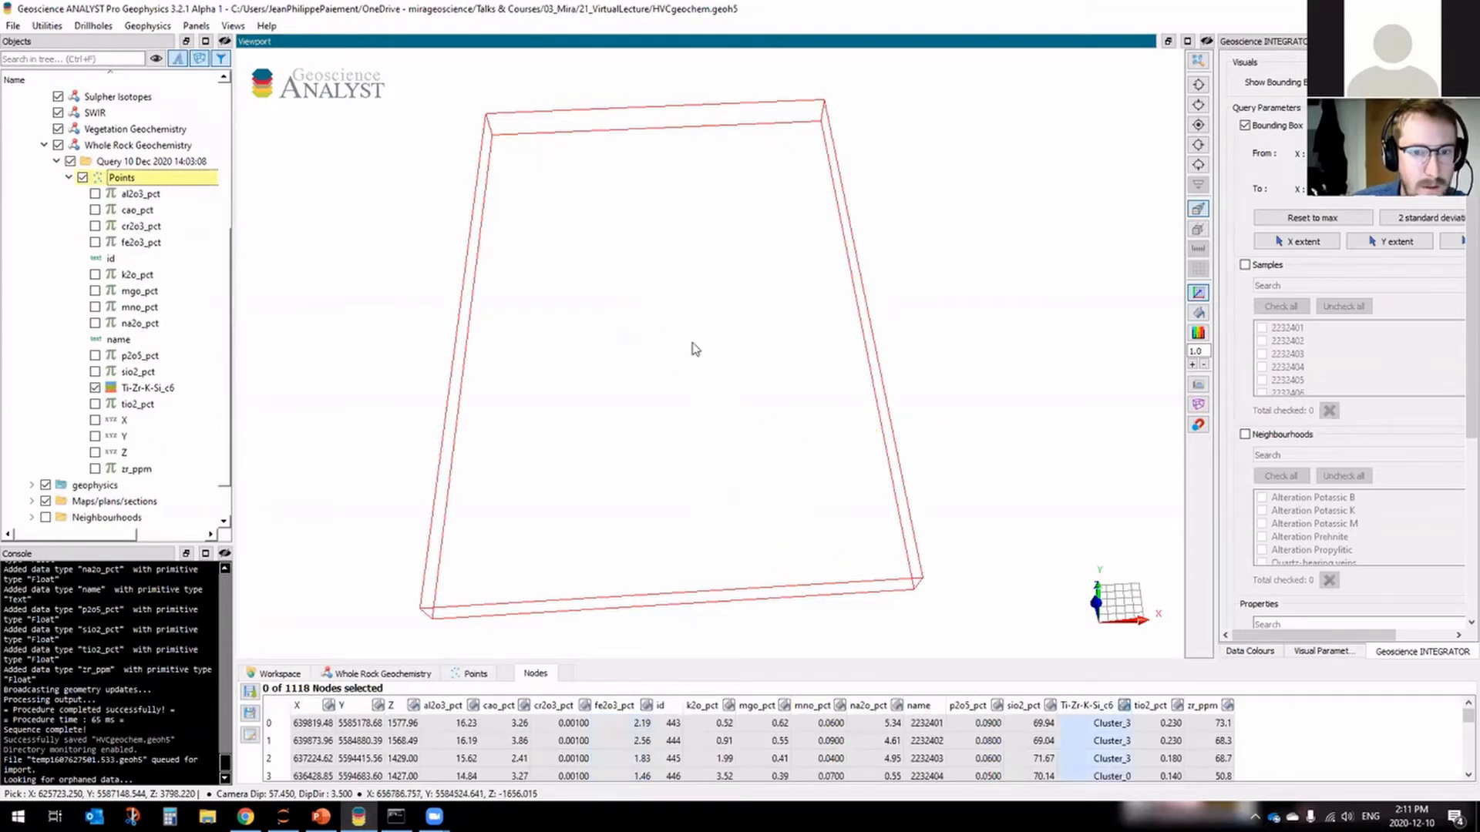
pyautogui.moveTo(686, 394); pyautogui.dragTo(644, 447)
pyautogui.click(142, 389)
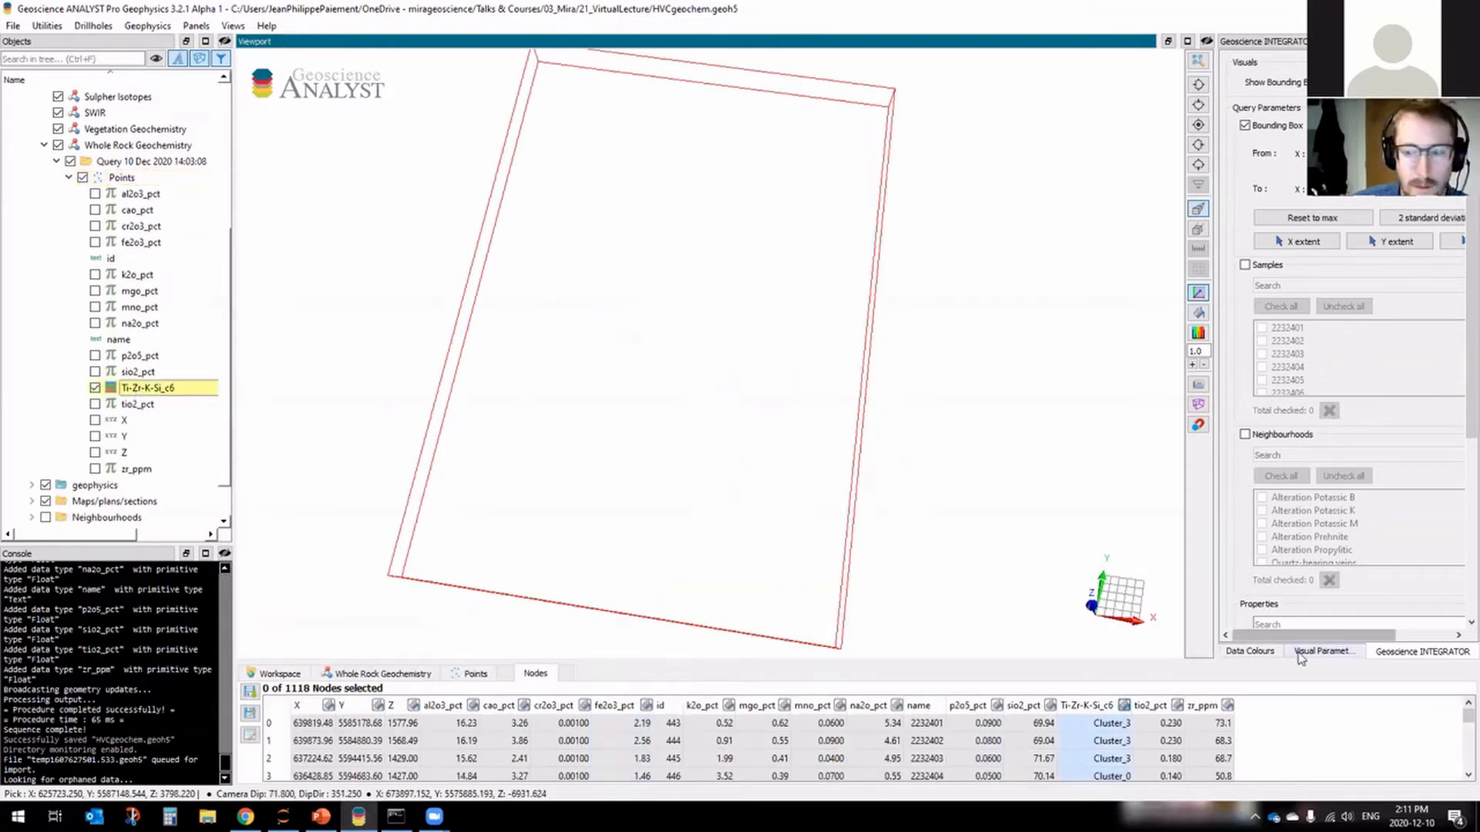
pyautogui.click(1264, 652)
# Make all six classes, Cluster_0 to Cluster_5, visible in the viewport from the Ti-Zr-K-Si_c6 colour table.
pyautogui.click(1362, 123)
pyautogui.click(1362, 140)
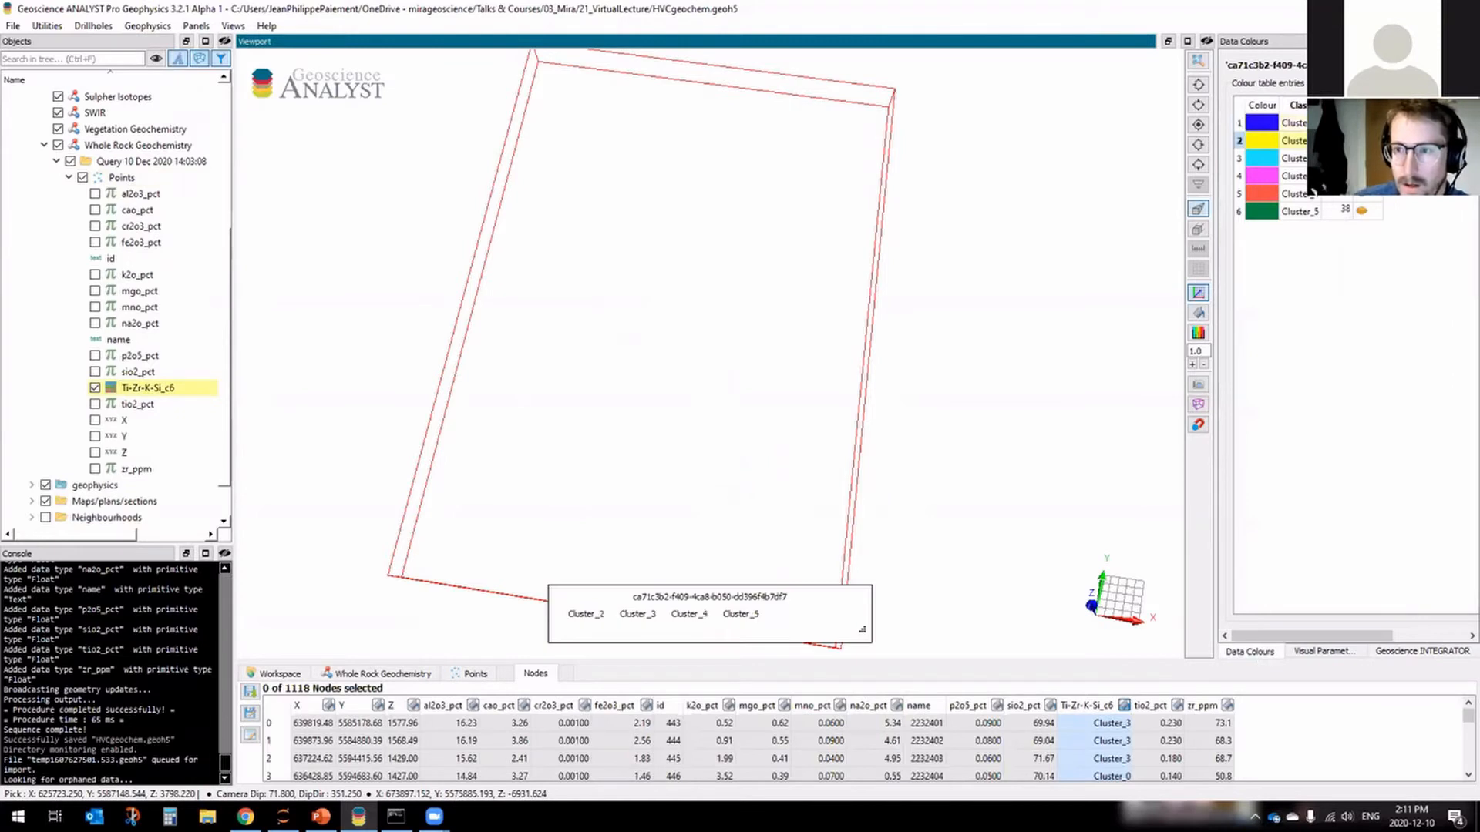
pyautogui.click(1362, 158)
pyautogui.click(1362, 176)
pyautogui.click(1361, 175)
pyautogui.click(1362, 158)
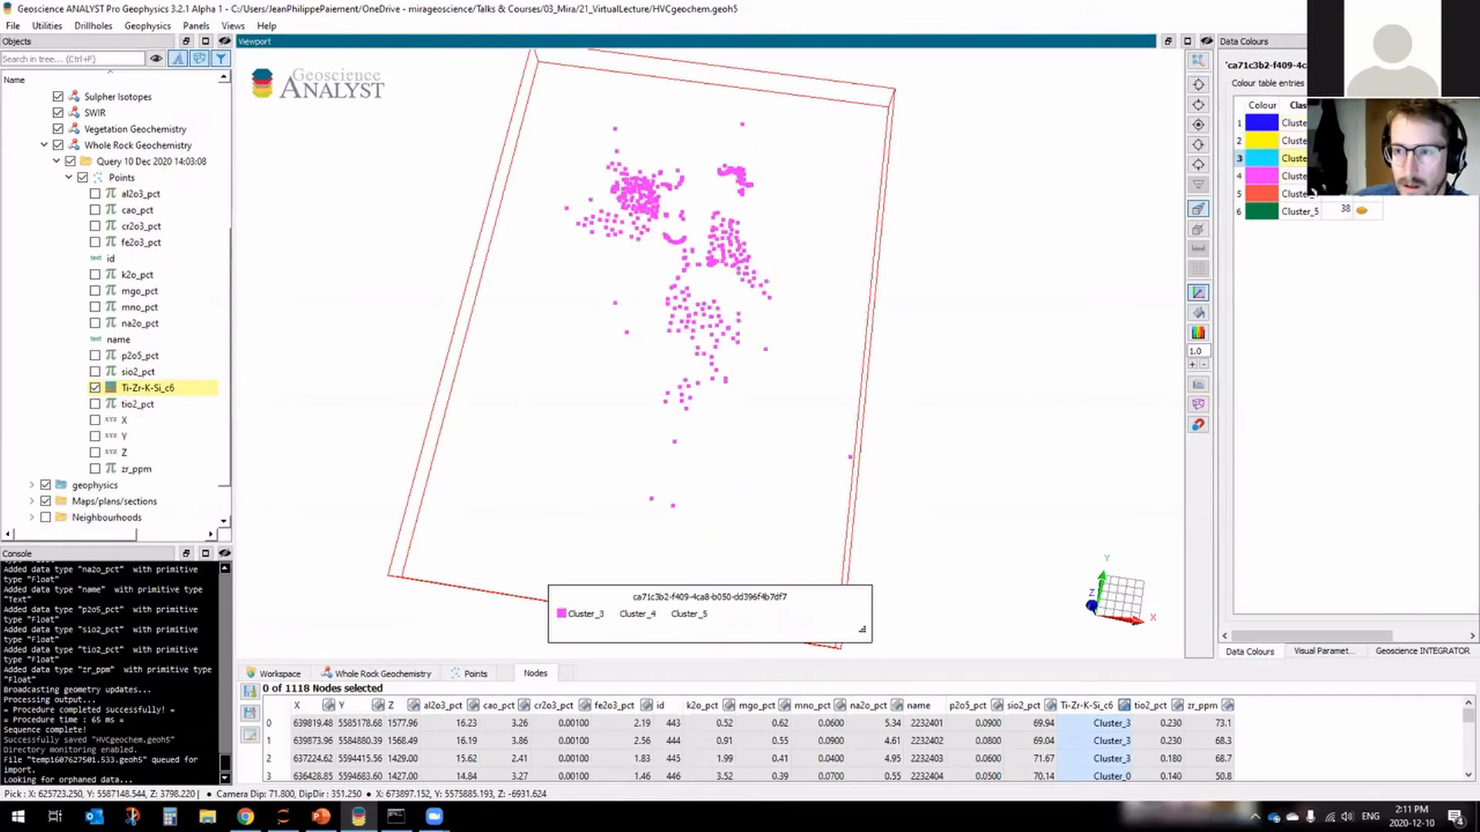
pyautogui.click(1362, 140)
pyautogui.click(1362, 122)
pyautogui.click(1362, 158)
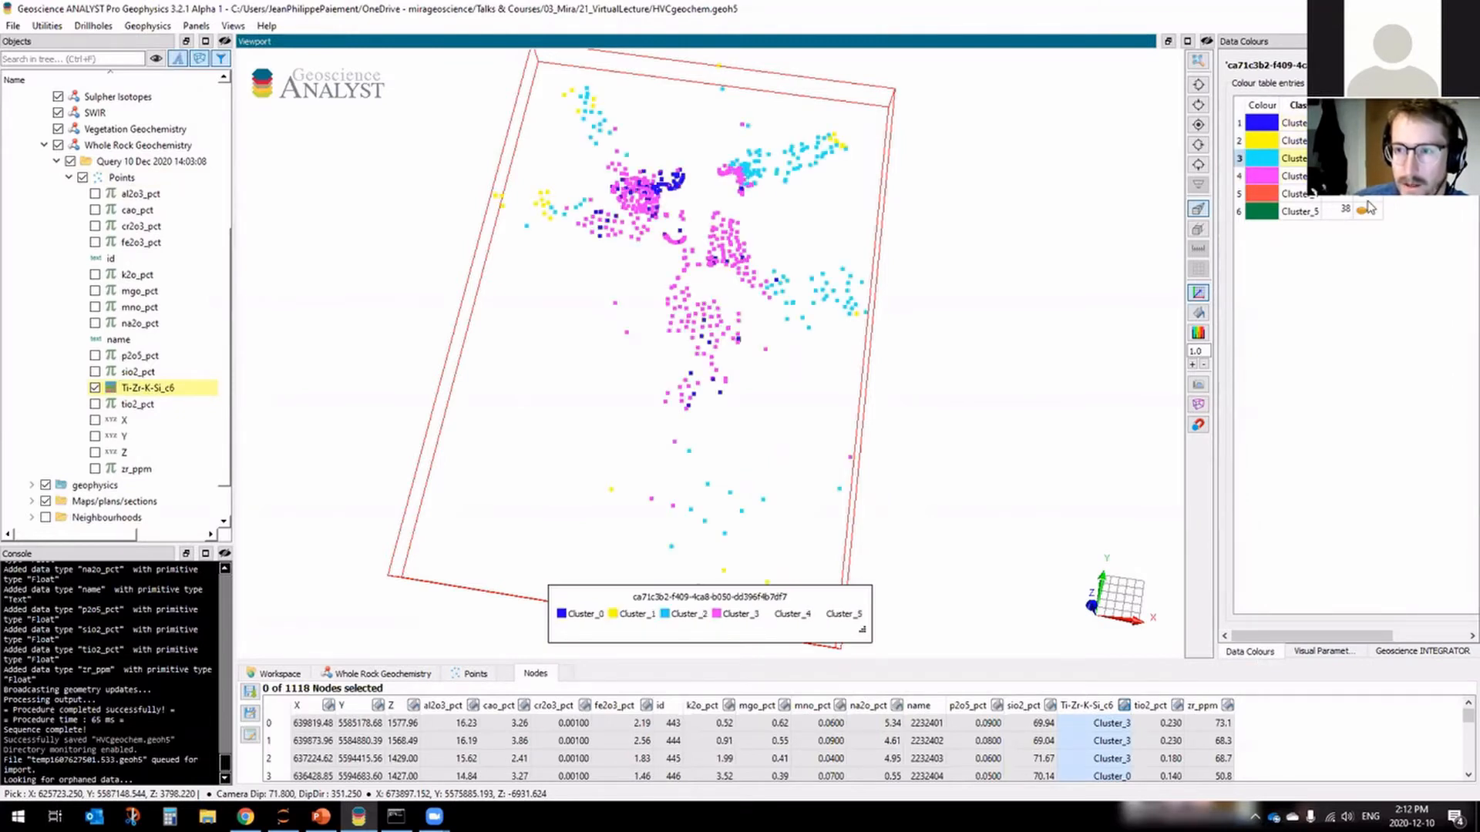
pyautogui.click(1362, 193)
pyautogui.click(1363, 212)
pyautogui.click(1363, 194)
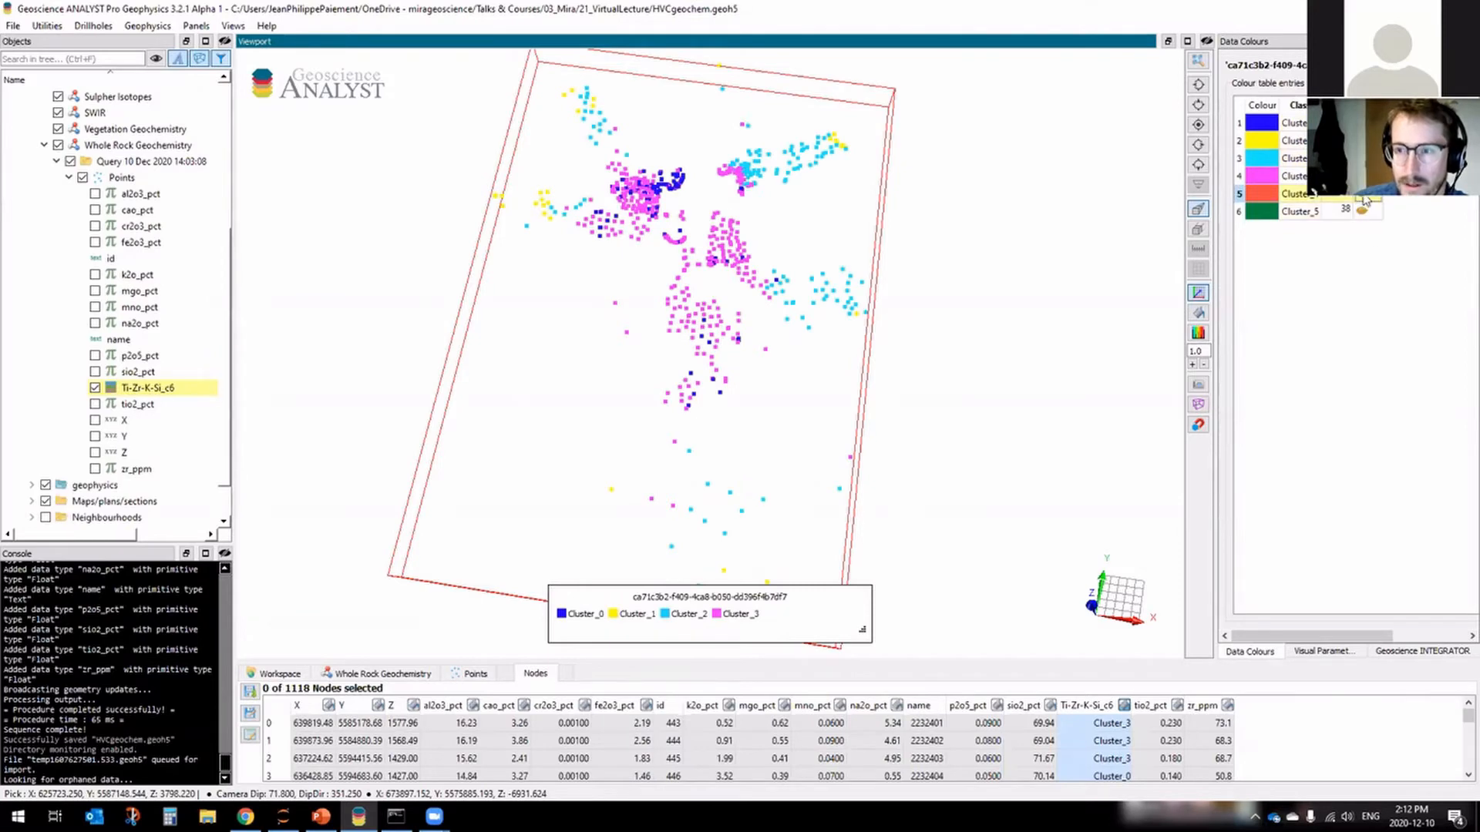
pyautogui.click(1362, 212)
pyautogui.moveTo(790, 355); pyautogui.dragTo(707, 412)
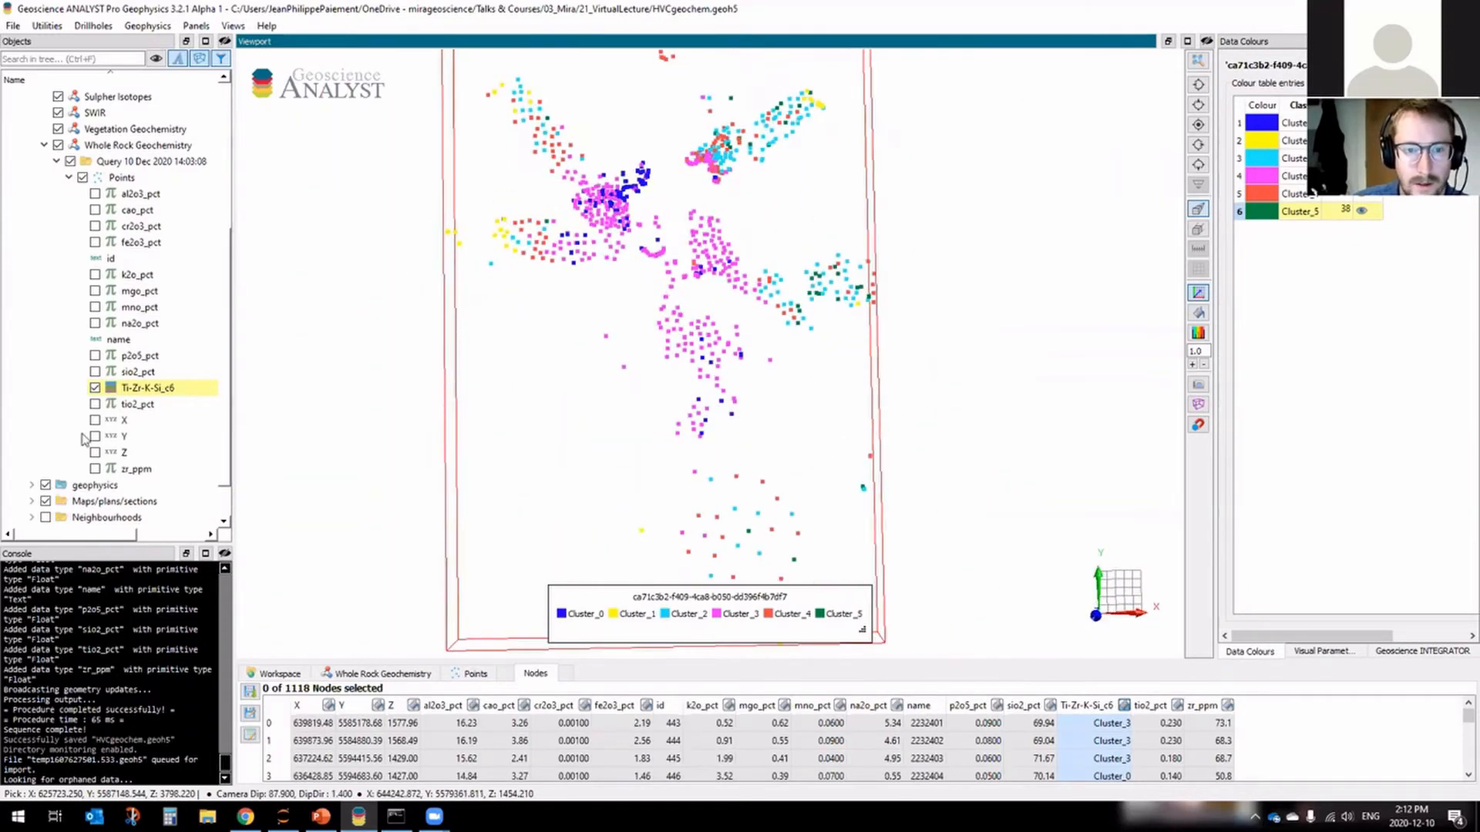
pyautogui.scroll(-4, 708, 409)
pyautogui.moveTo(615, 353); pyautogui.dragTo(483, 336, button='middle')
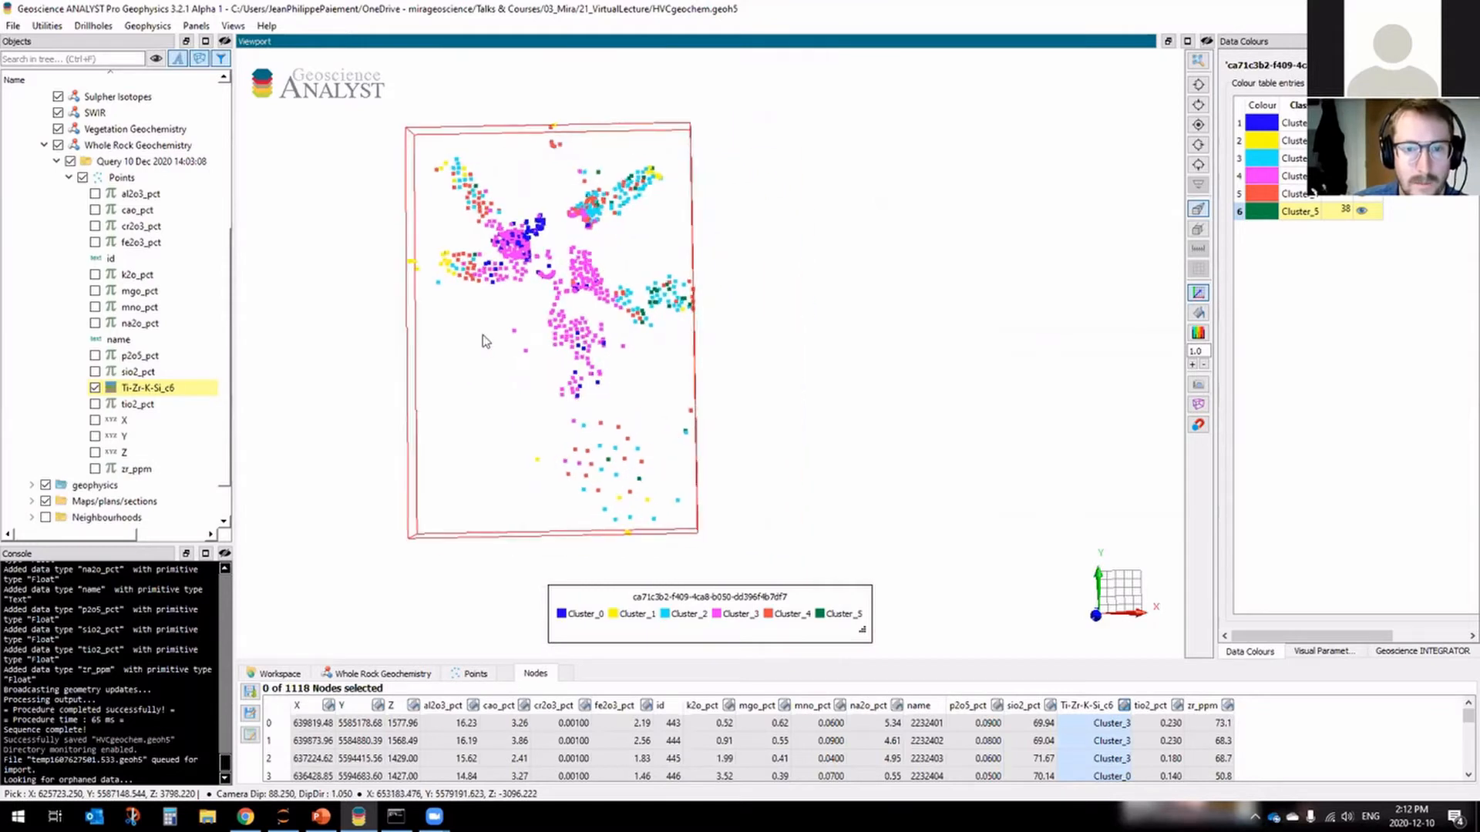
pyautogui.moveTo(484, 328); pyautogui.dragTo(487, 318)
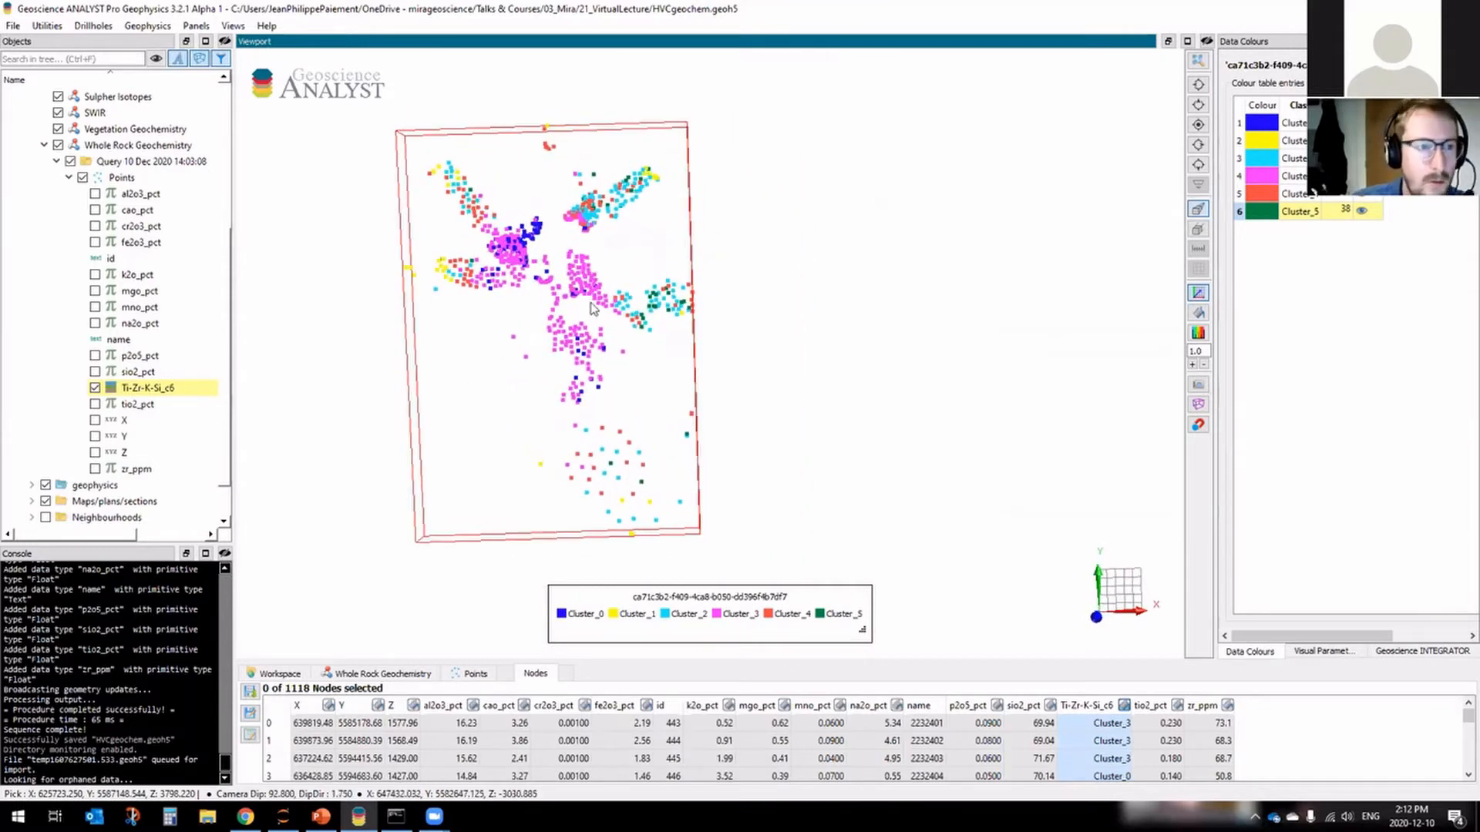
# Import the Bethsaida facies.ts wireframe from the Geological Contacts data set under the earth models' 3d geological contact surfaces.
pyautogui.click(56, 161)
pyautogui.click(31, 145)
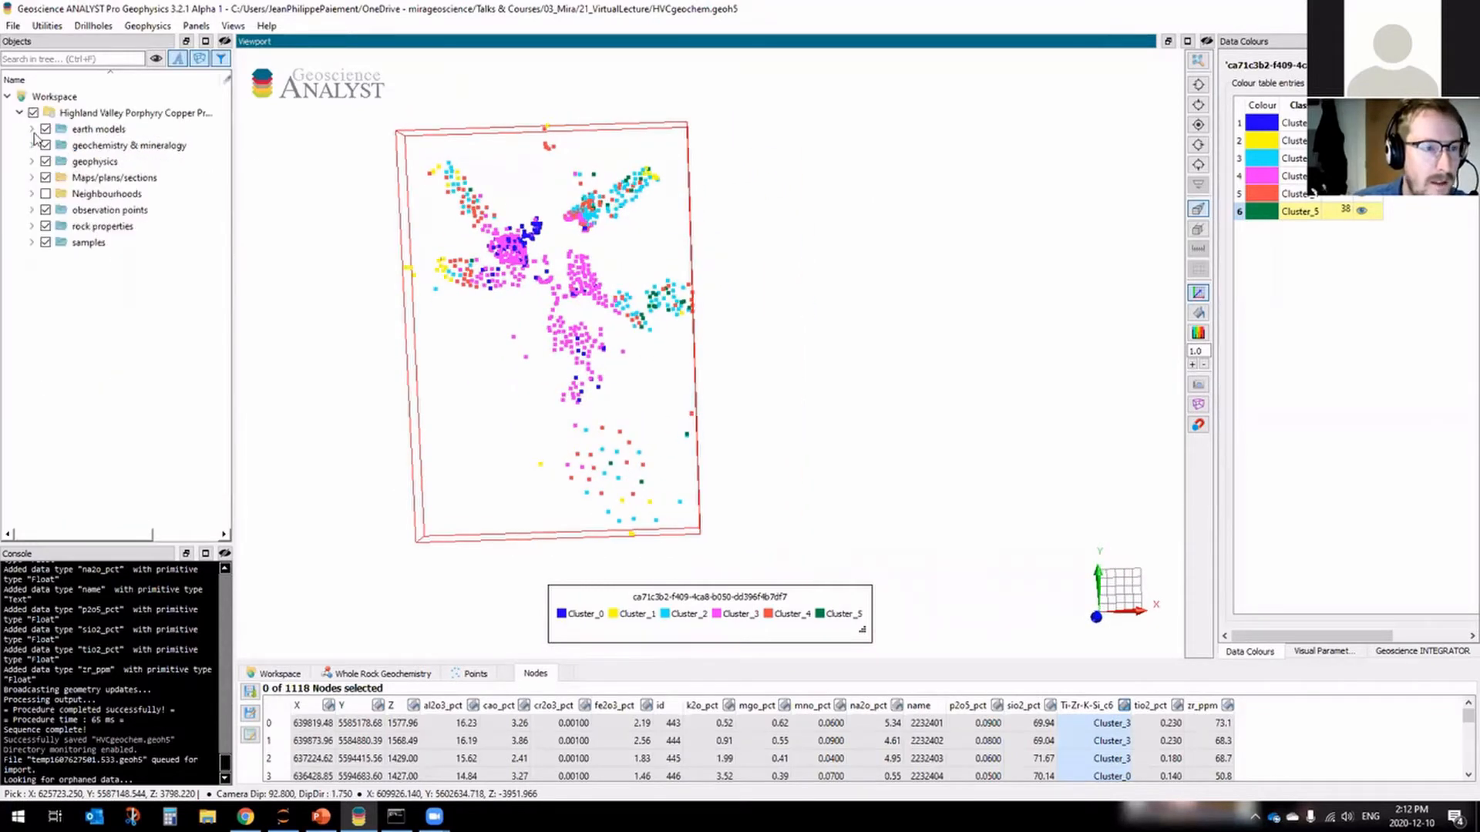
pyautogui.click(32, 129)
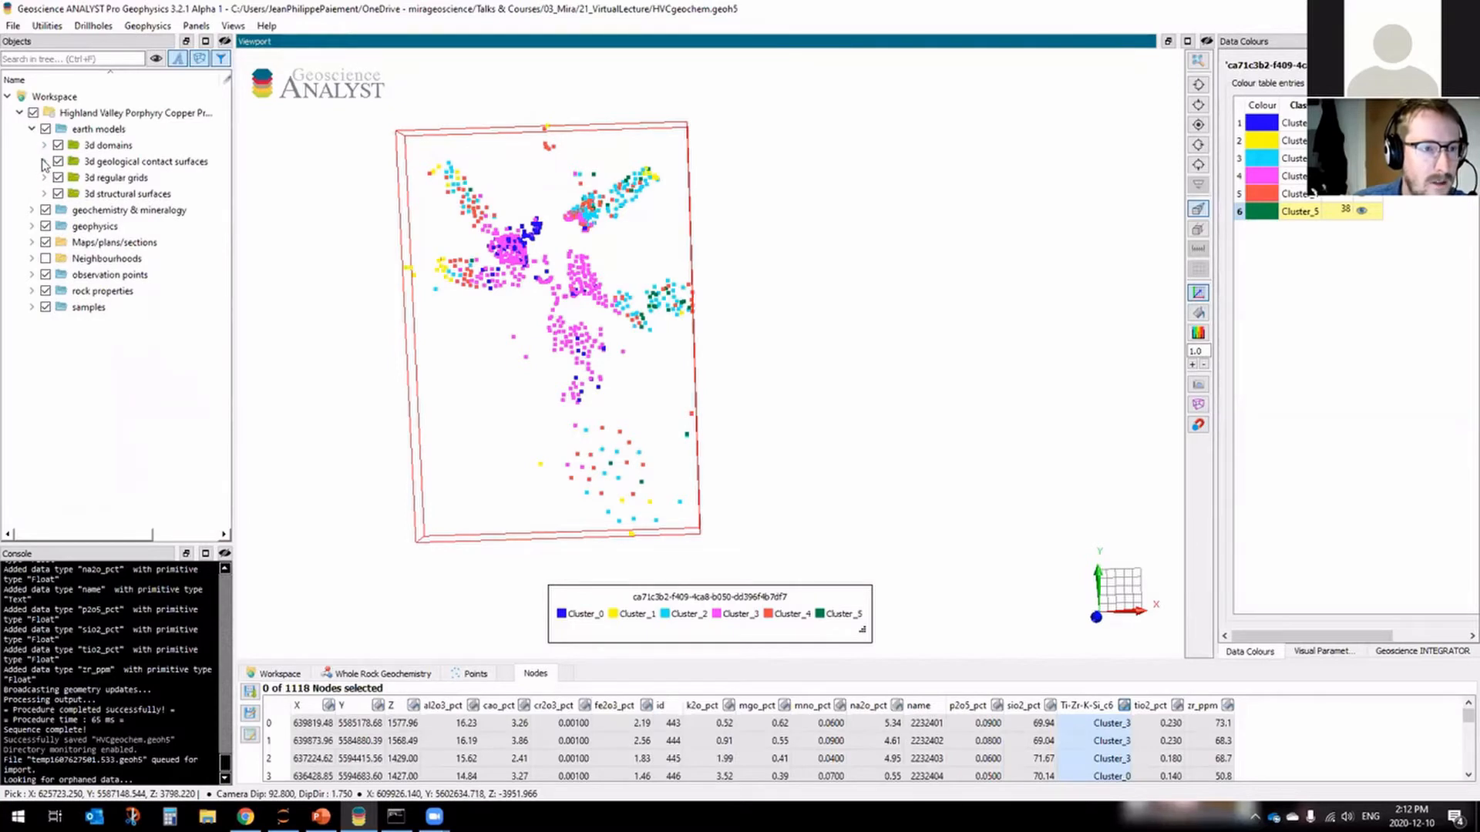
pyautogui.click(44, 162)
pyautogui.click(113, 164)
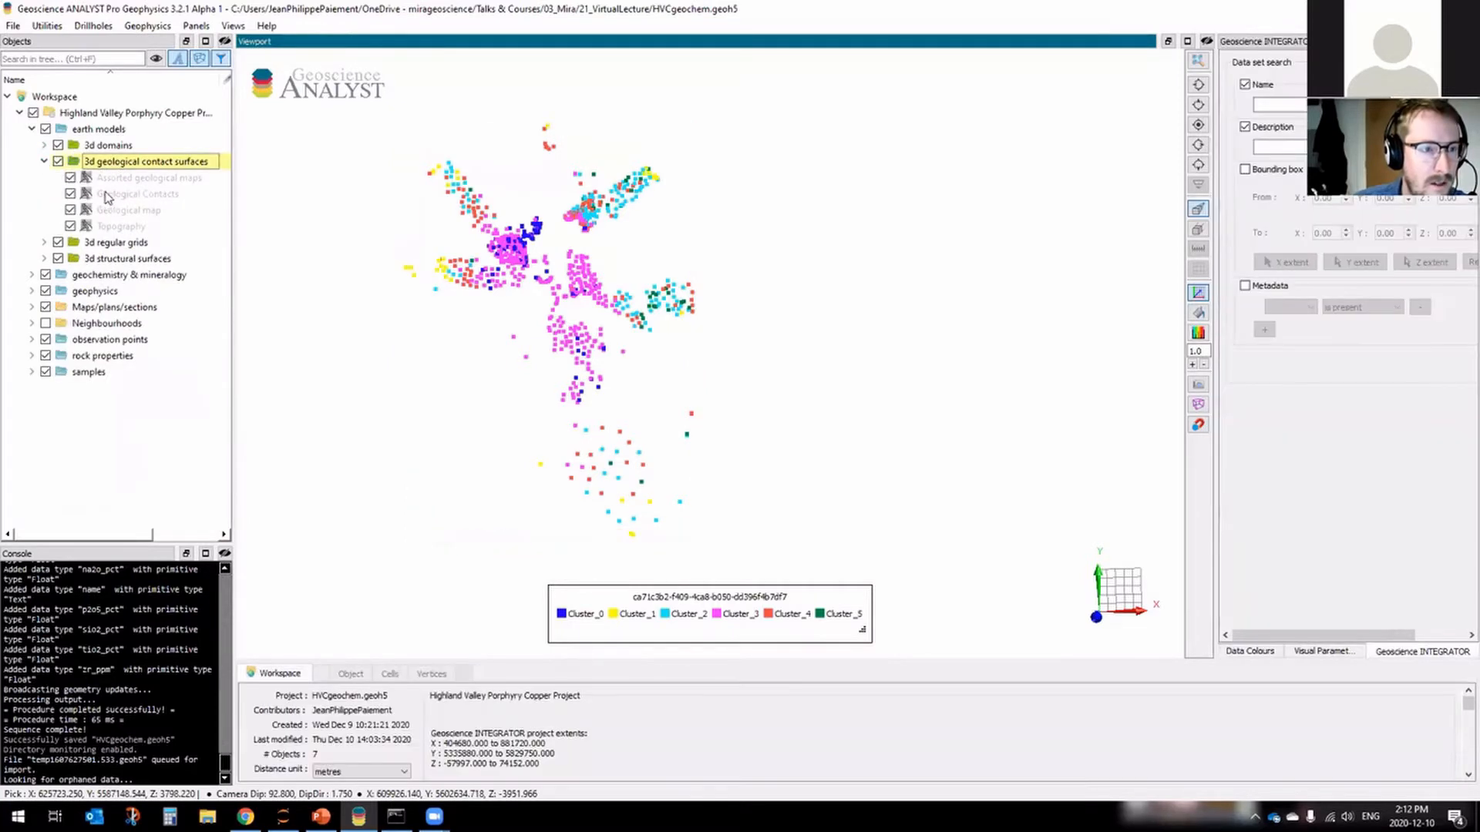
pyautogui.click(139, 194)
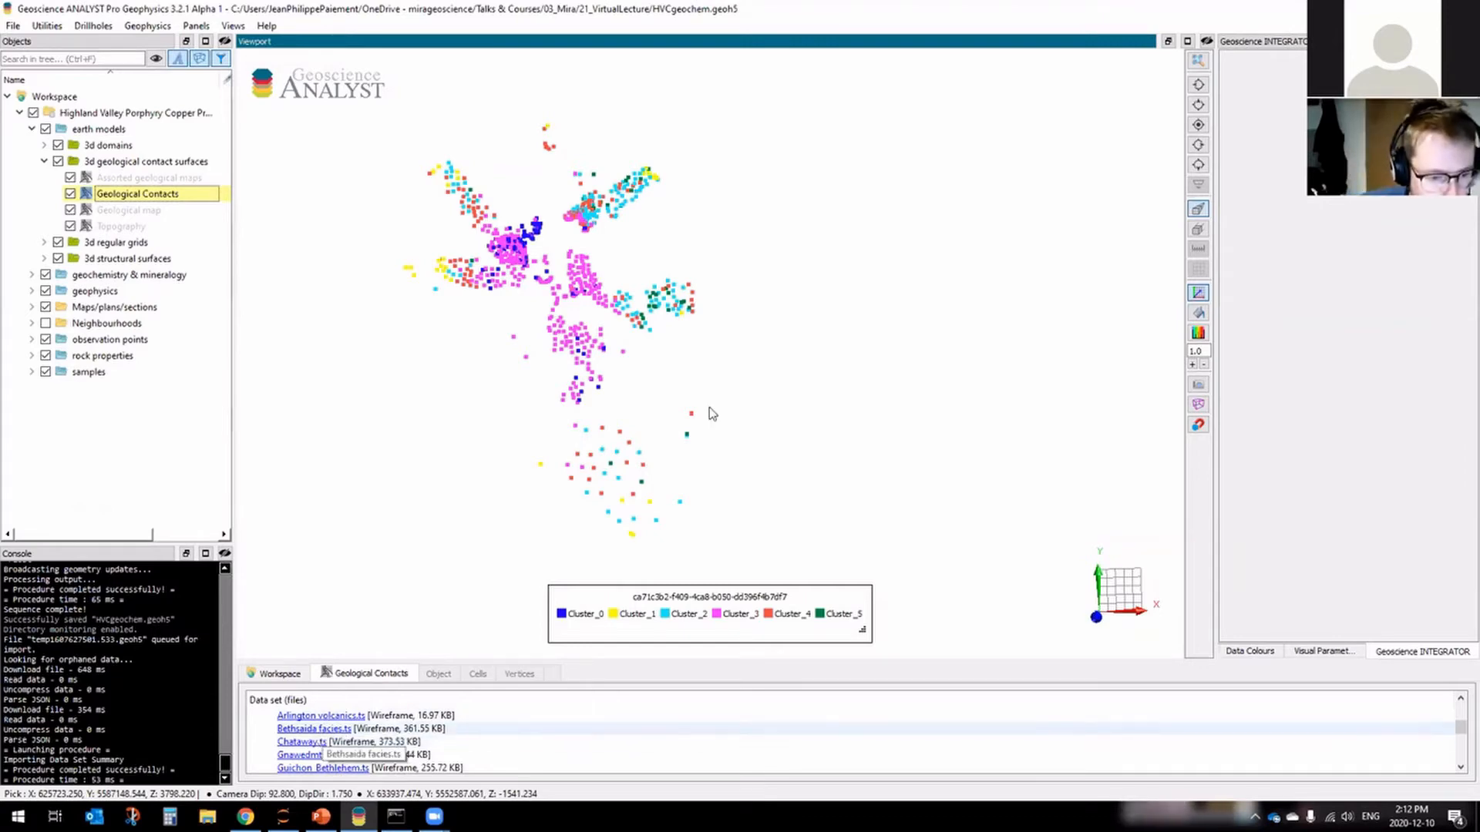
pyautogui.click(615, 417)
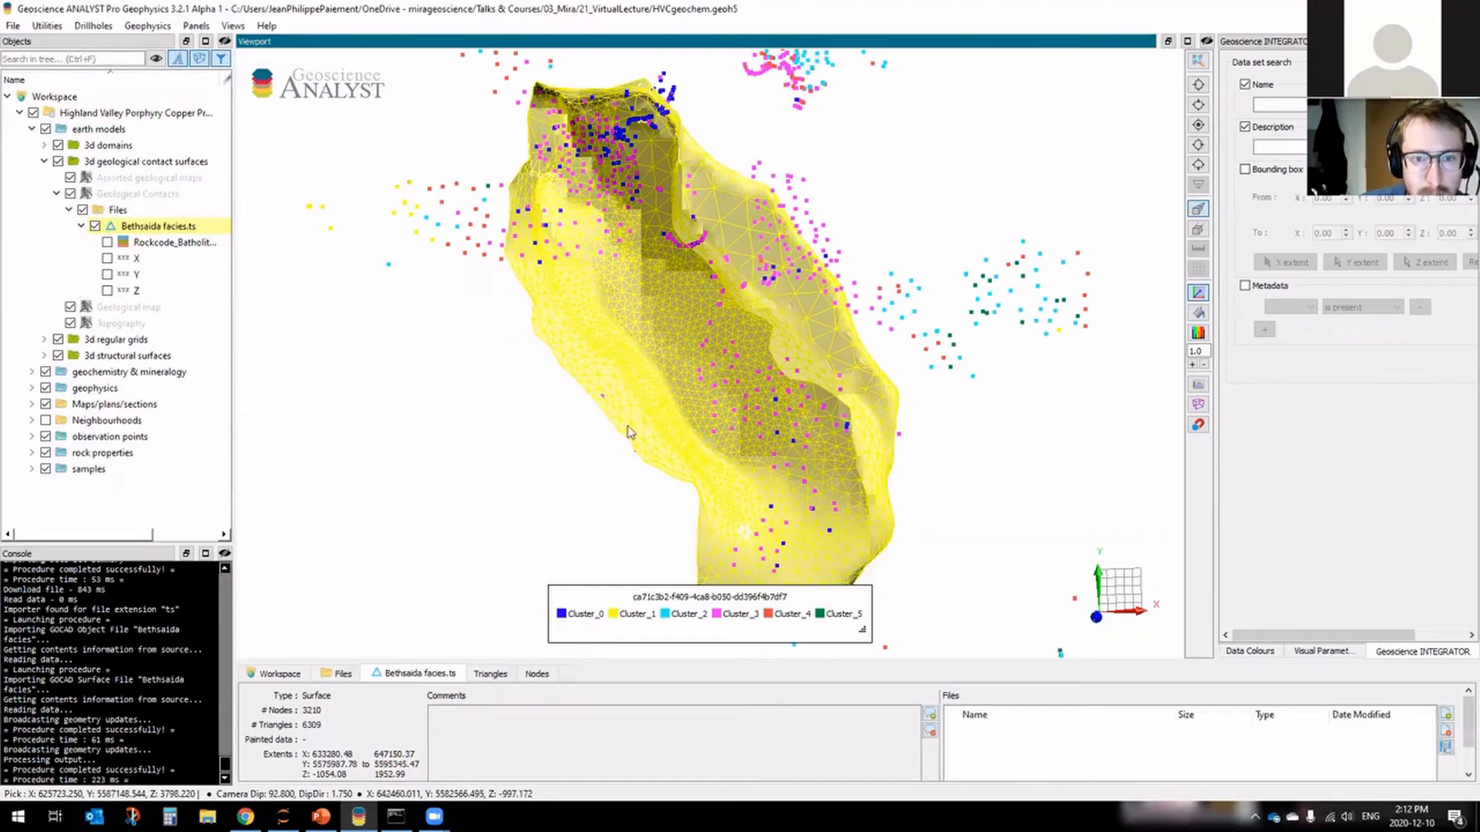
pyautogui.moveTo(645, 427); pyautogui.dragTo(628, 241)
pyautogui.moveTo(680, 306); pyautogui.dragTo(763, 212)
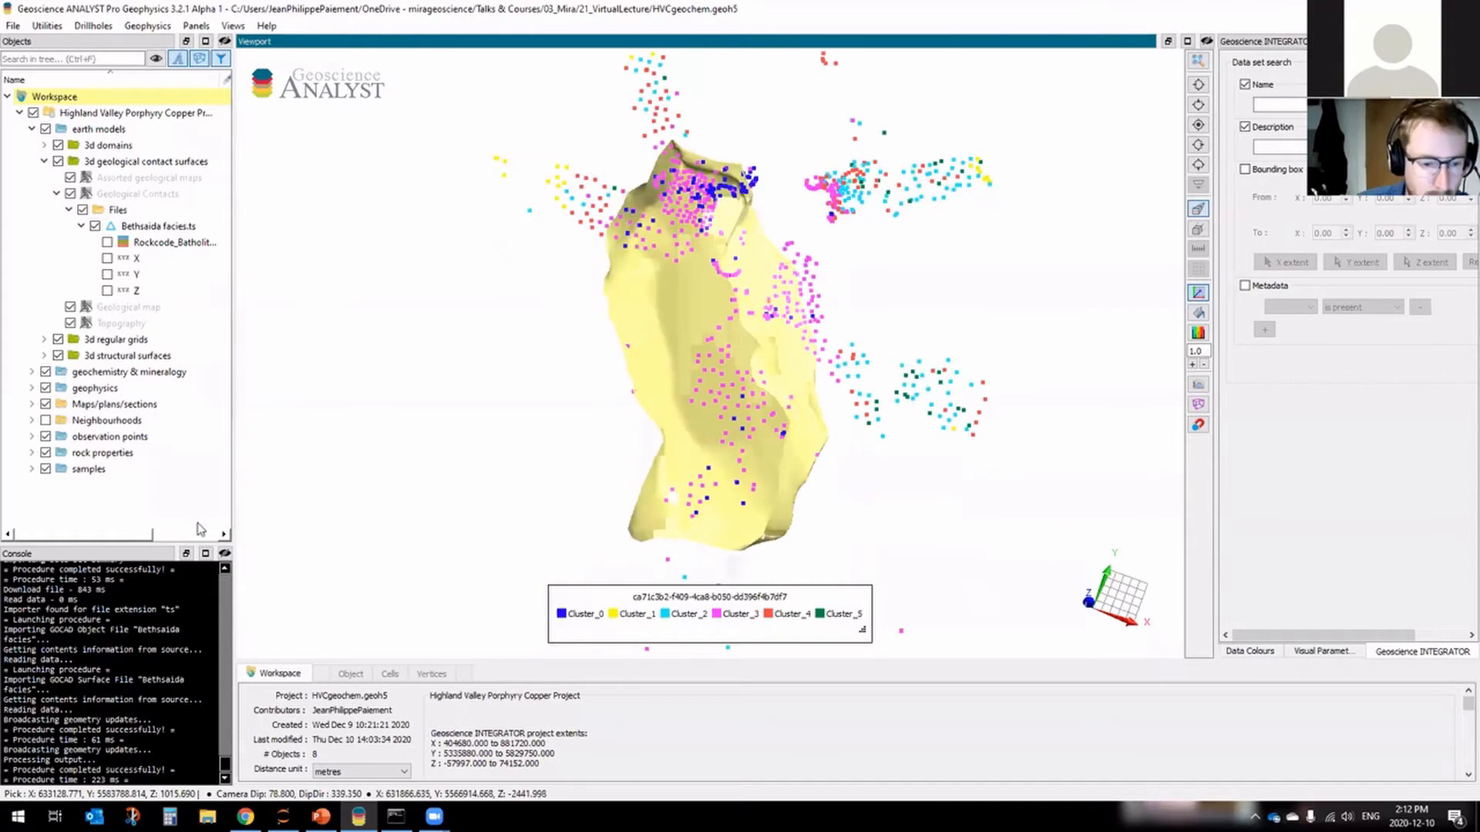
# Import the Guichon_Border.ts wireframe from the Geological Contacts data set to compare it with the clustered points.
pyautogui.click(114, 164)
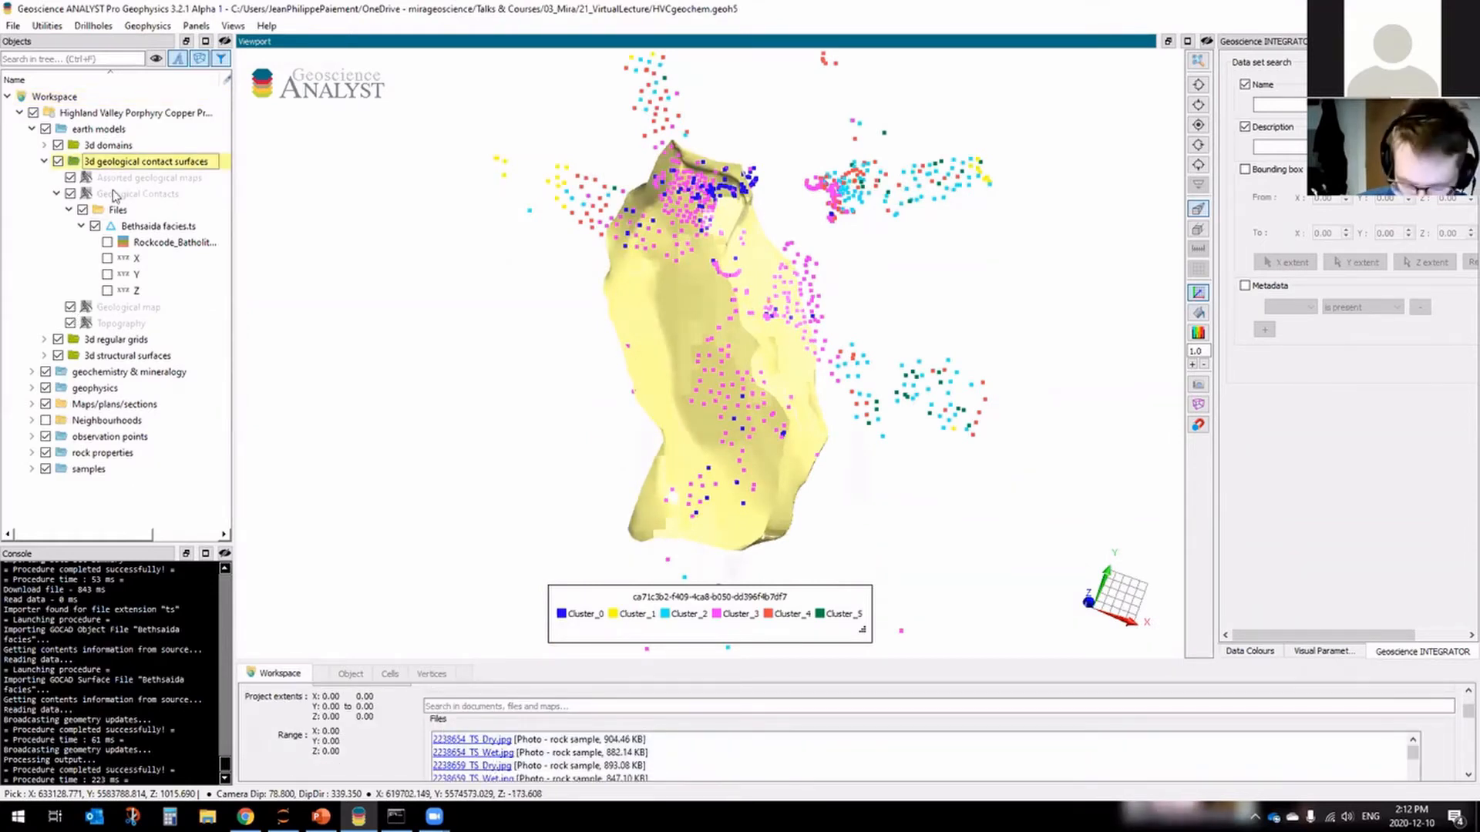
pyautogui.click(114, 194)
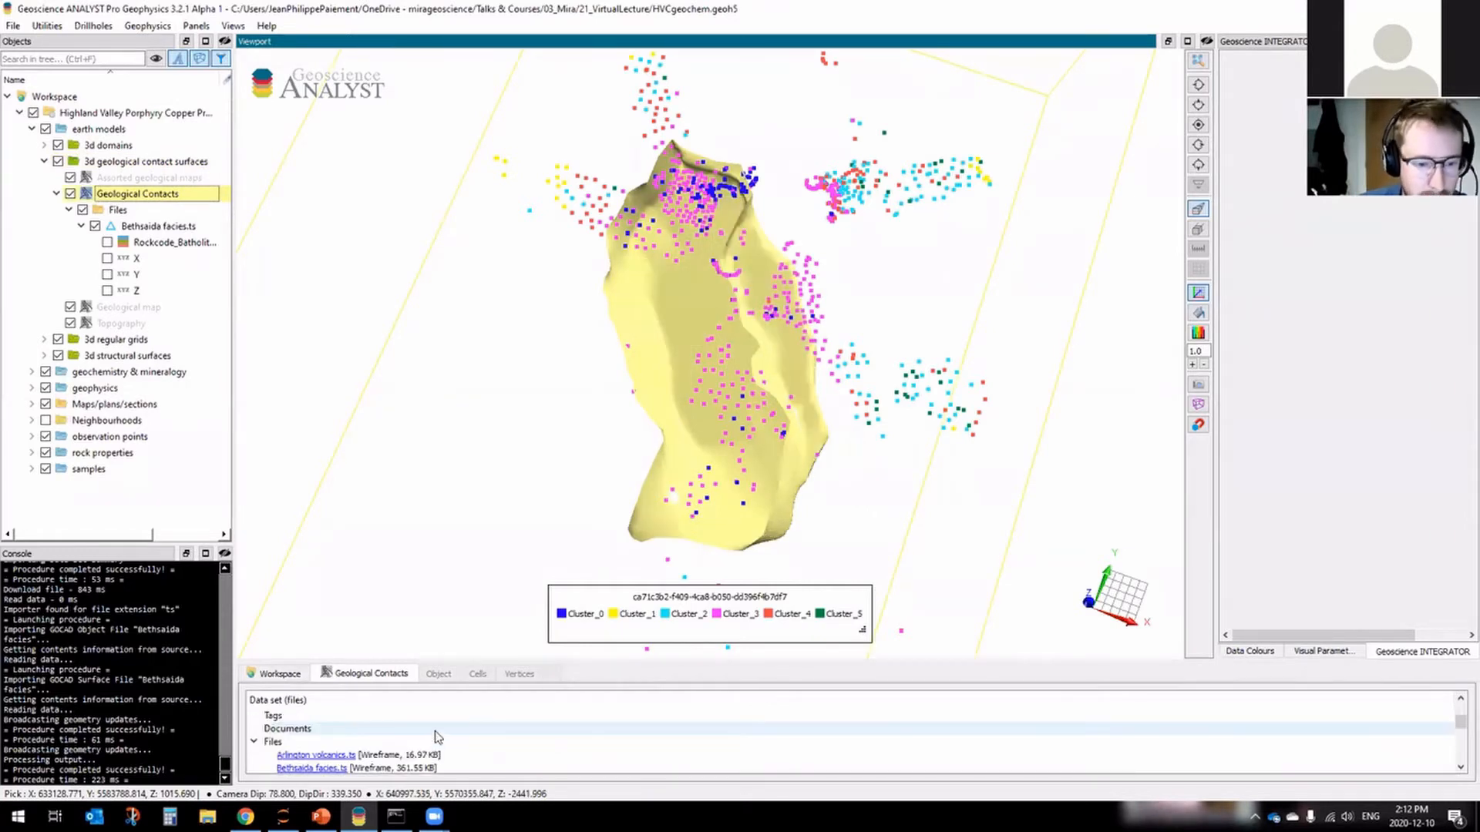
pyautogui.scroll(-3, 420, 724)
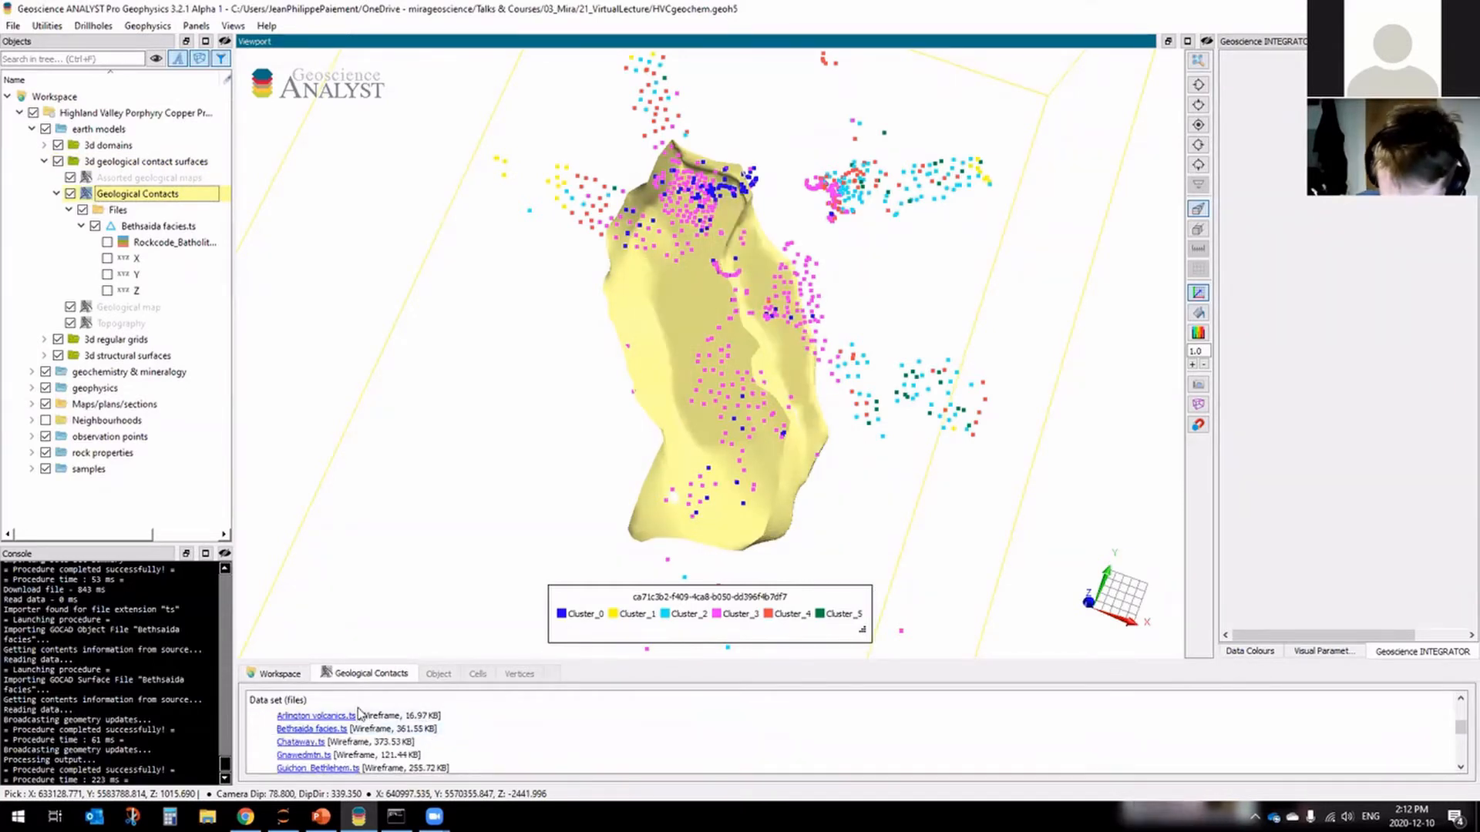
pyautogui.scroll(-1, 340, 742)
pyautogui.click(340, 742)
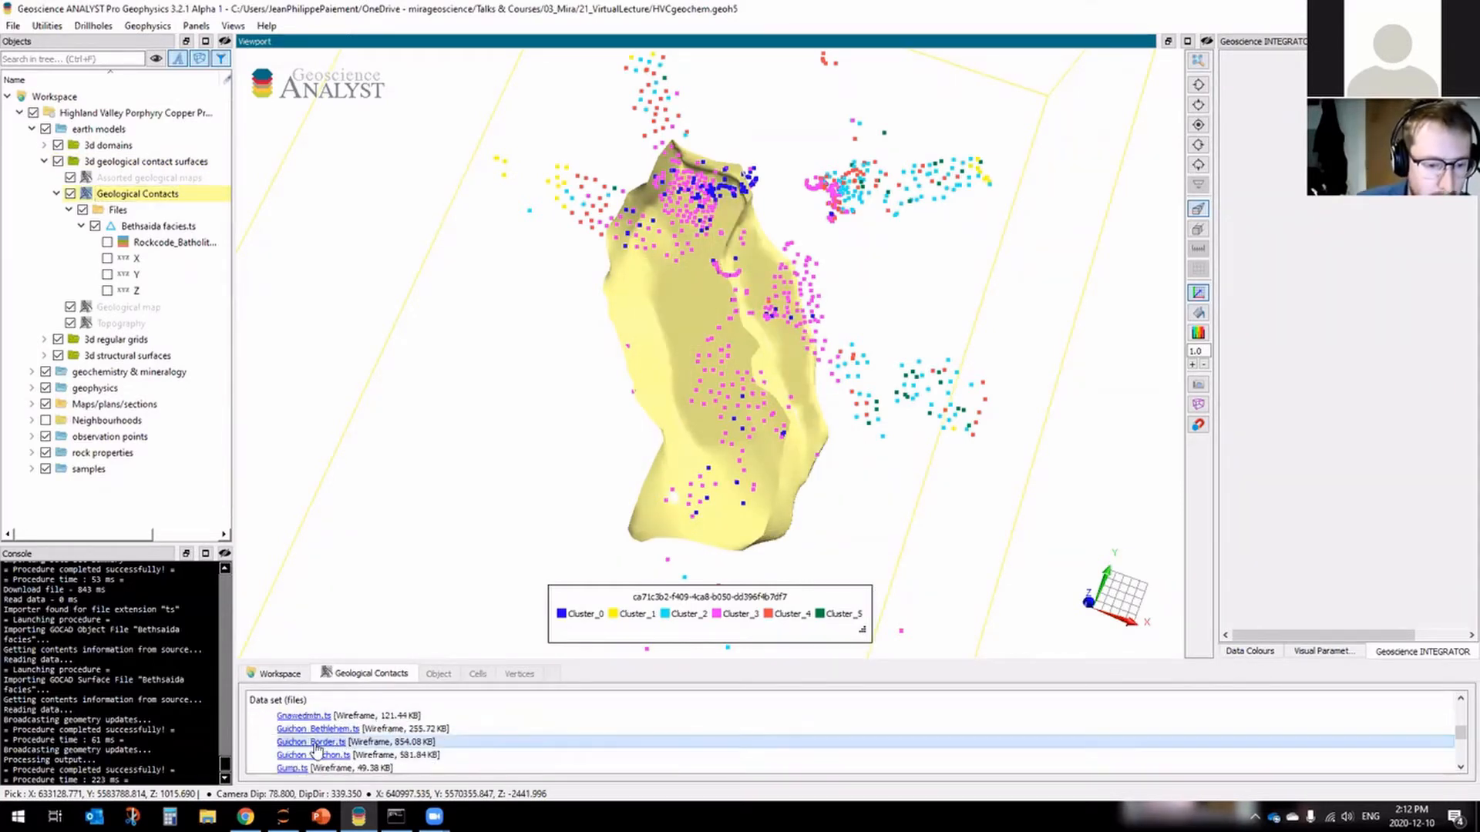
pyautogui.click(617, 418)
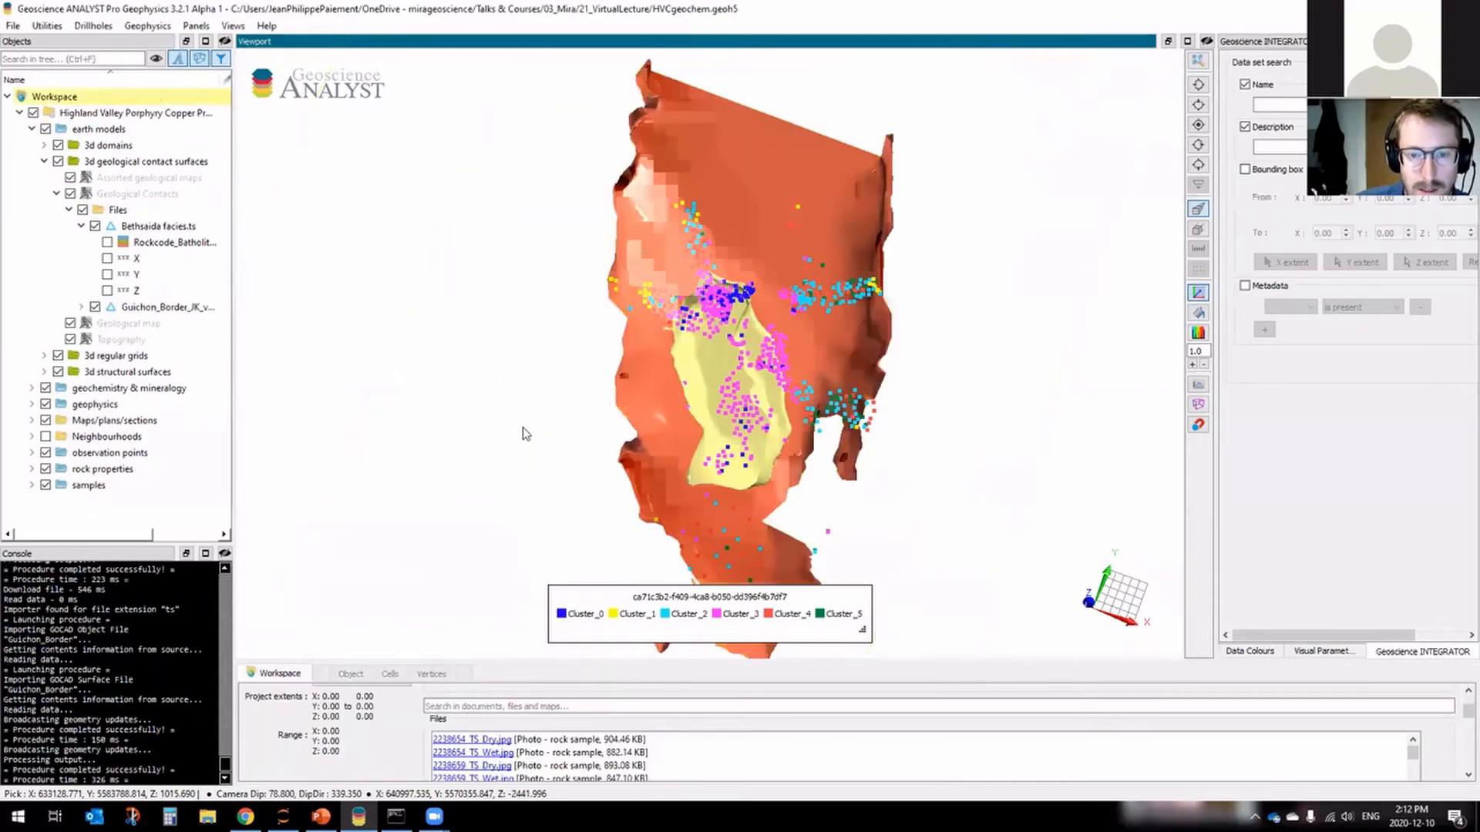
pyautogui.click(885, 392)
pyautogui.moveTo(890, 396); pyautogui.dragTo(964, 277)
pyautogui.scroll(5, 914, 447)
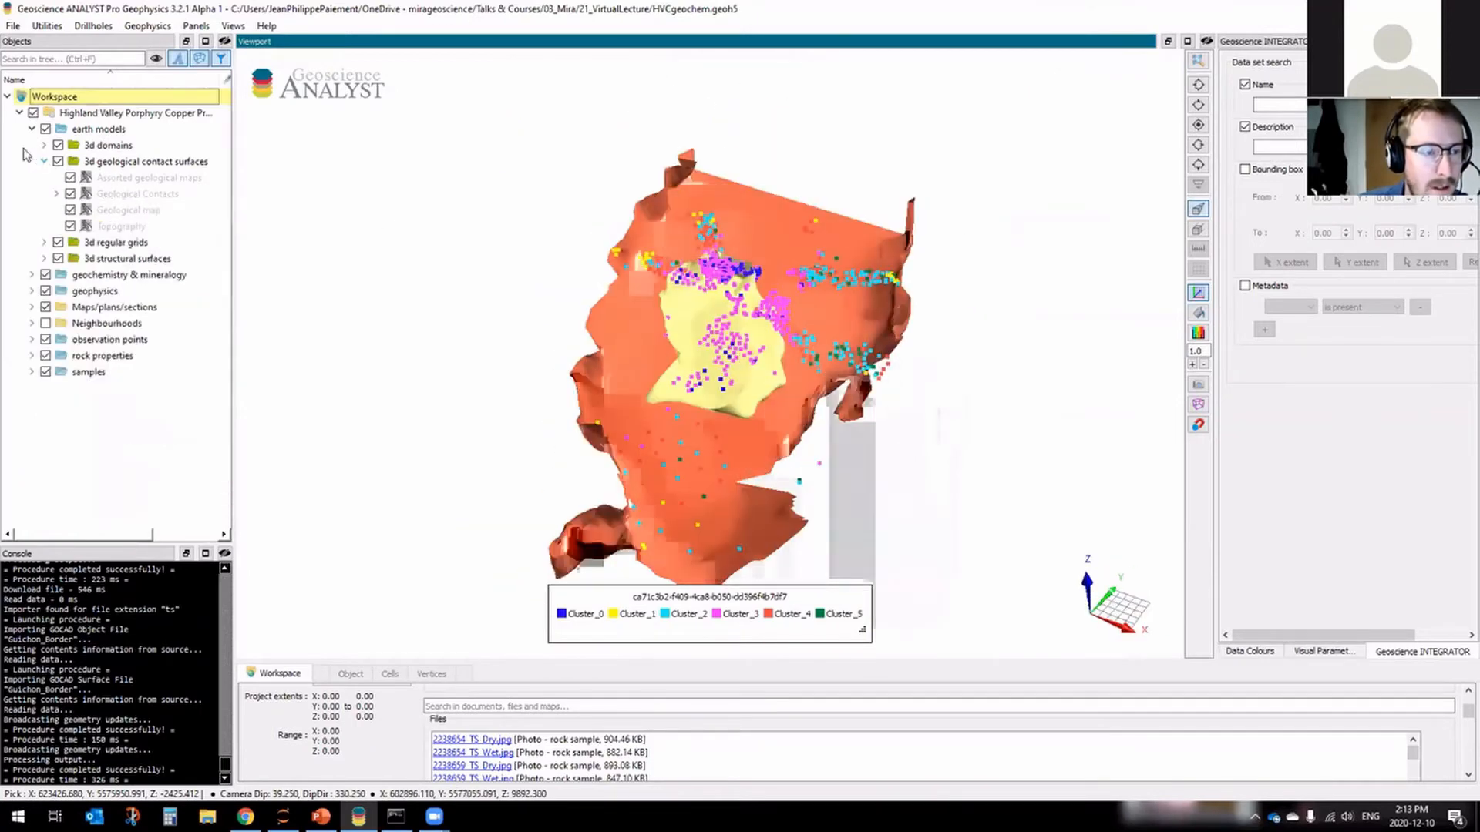
# Fit Geoscience ANALYST to half the screen, close the Geoscience INTEGRATOR and Visual Parameters panels, and dock Data Colours below the viewport.
pyautogui.moveTo(671, 9); pyautogui.dragTo(427, 12)
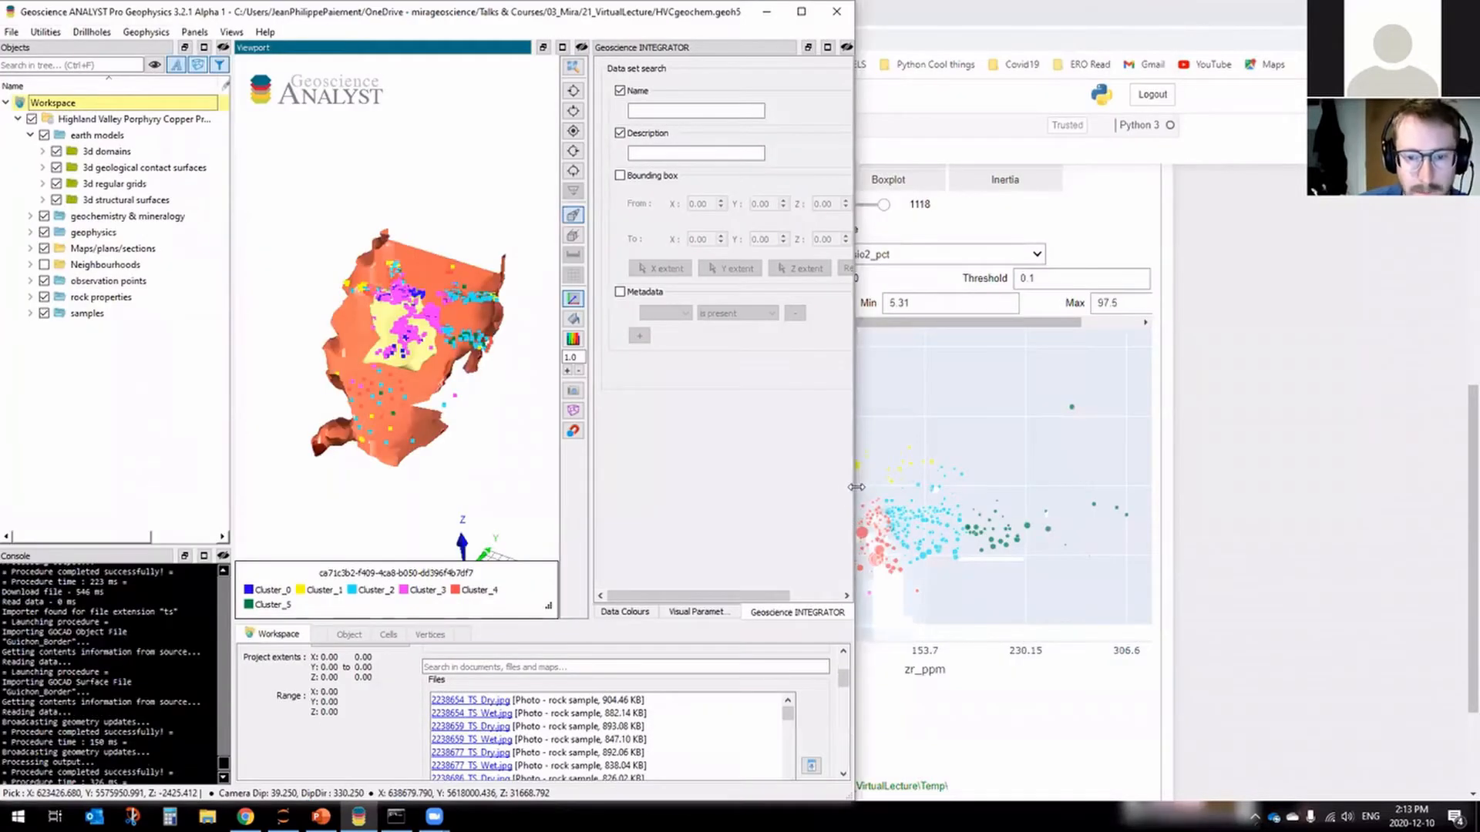
pyautogui.click(722, 48)
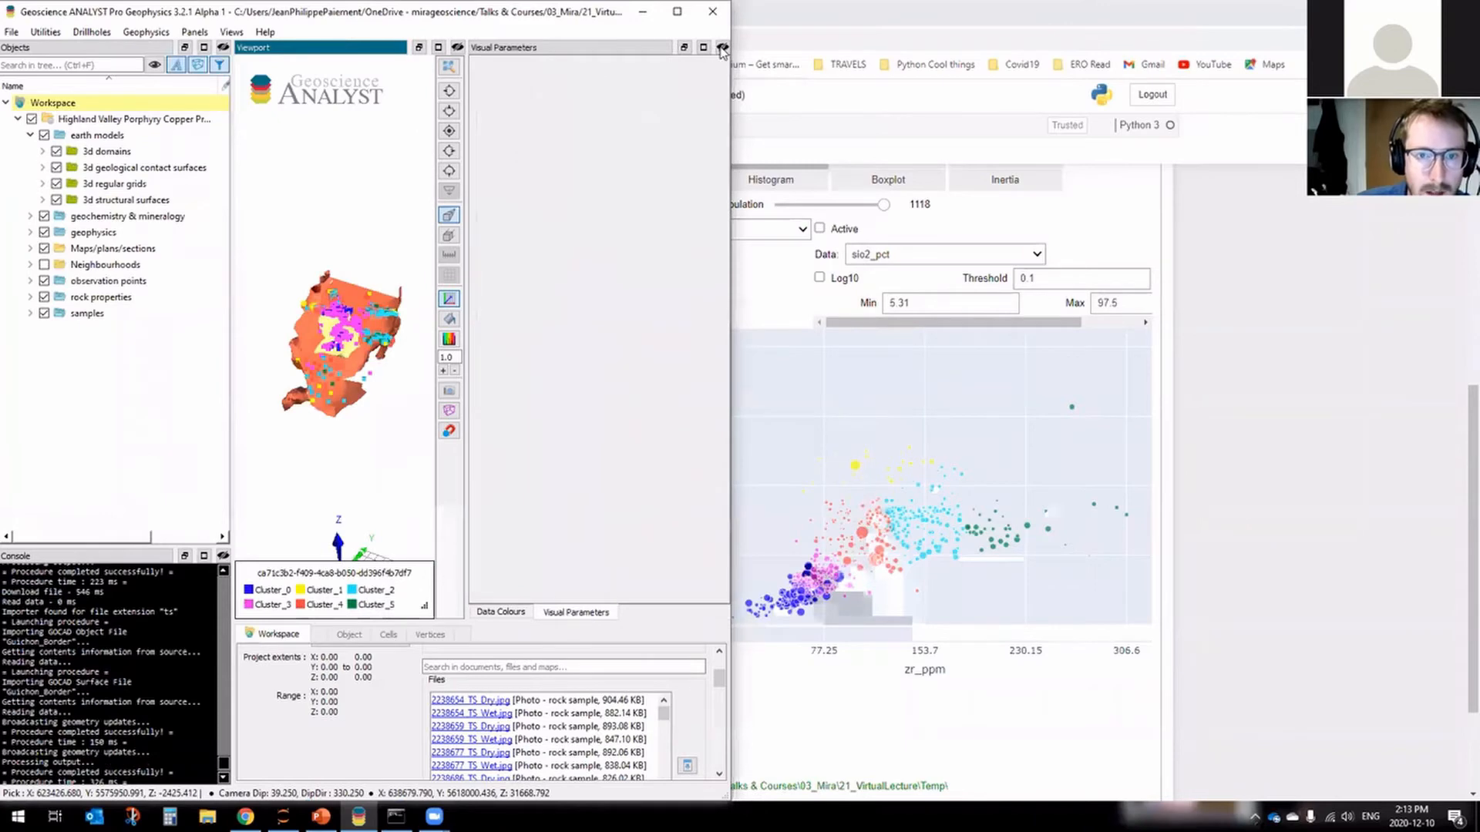
pyautogui.click(722, 48)
pyautogui.moveTo(559, 49); pyautogui.dragTo(472, 515)
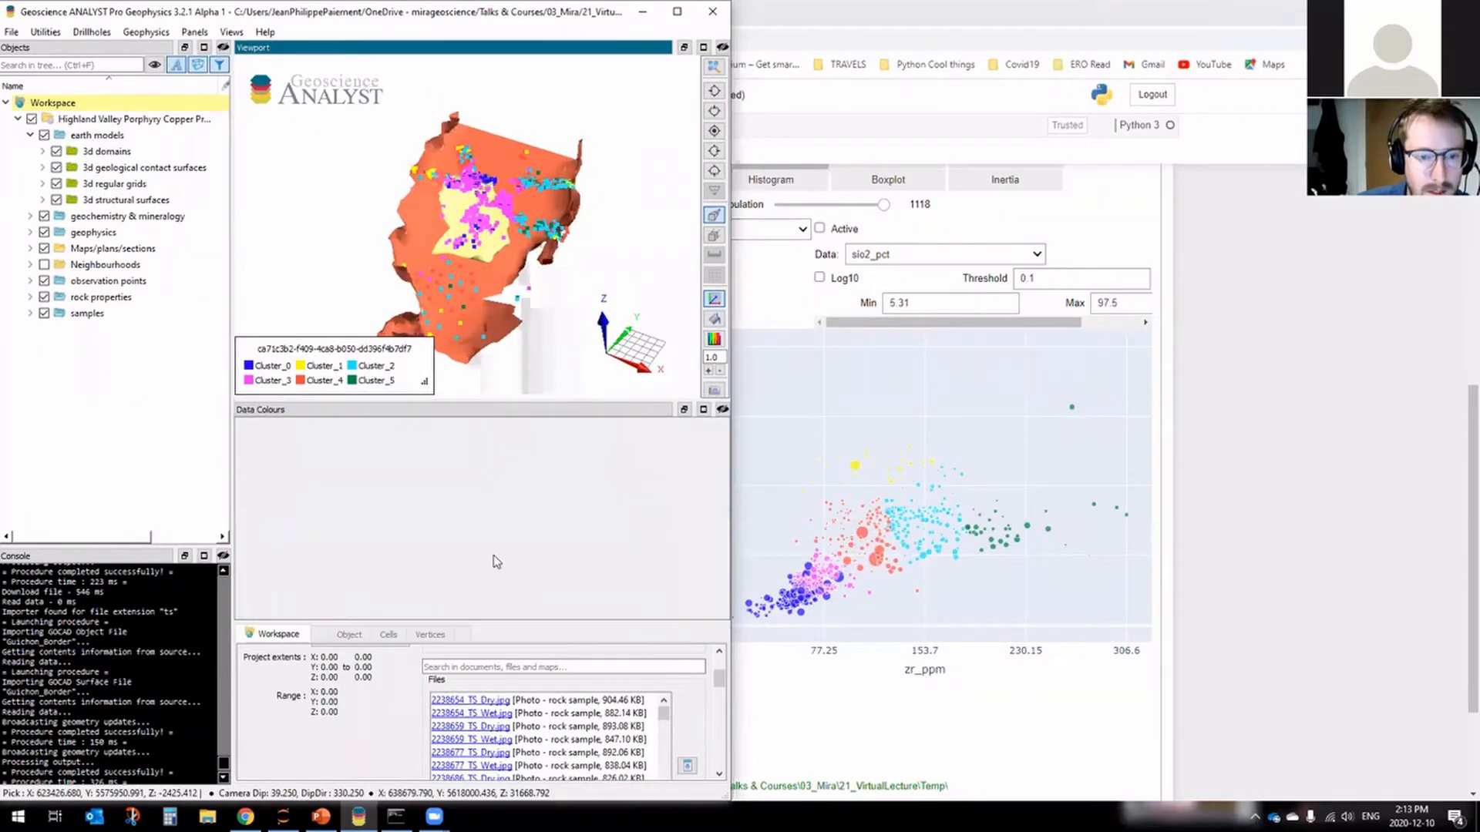
# Switch to the Data_Clustering notebook in Chrome and tile its window beside Geoscience ANALYST.
pyautogui.click(1019, 8)
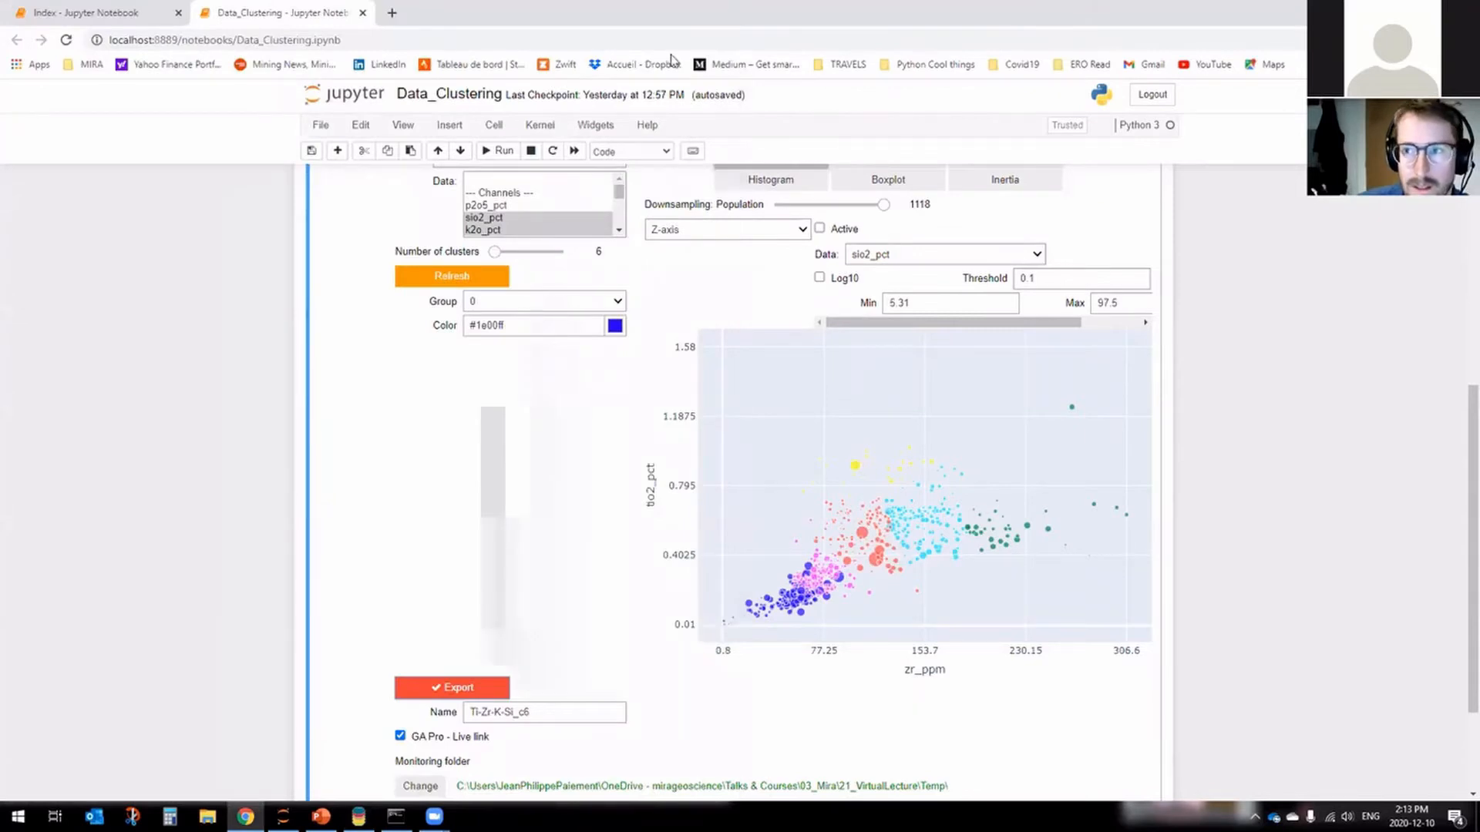
pyautogui.moveTo(673, 60); pyautogui.dragTo(710, 125)
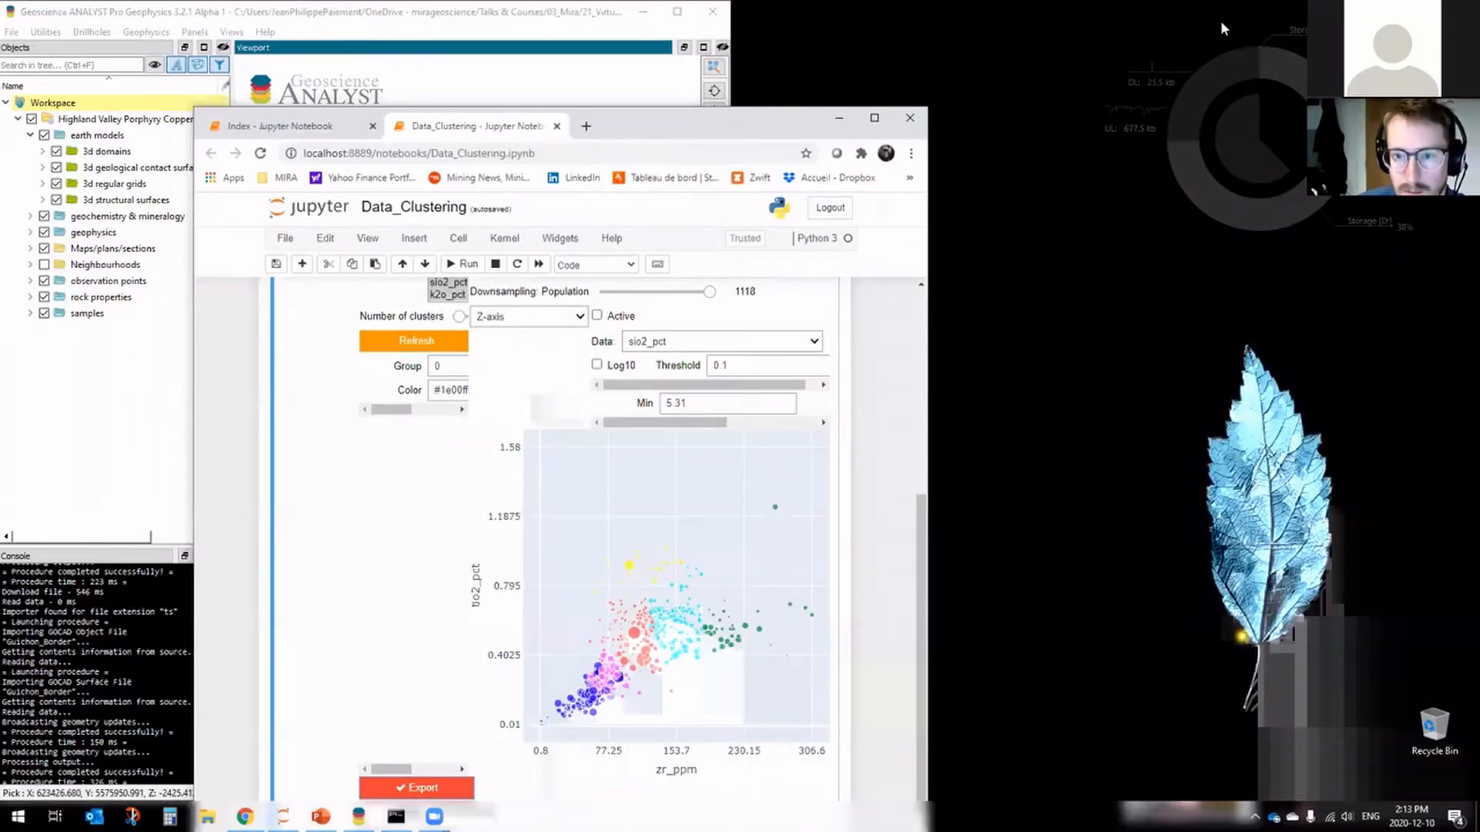
pyautogui.press('super+Right')
# Increase the number of clusters to 14, name the output Ti-Zr-K-Si_c14 and export it.
pyautogui.scroll(1, 996, 292)
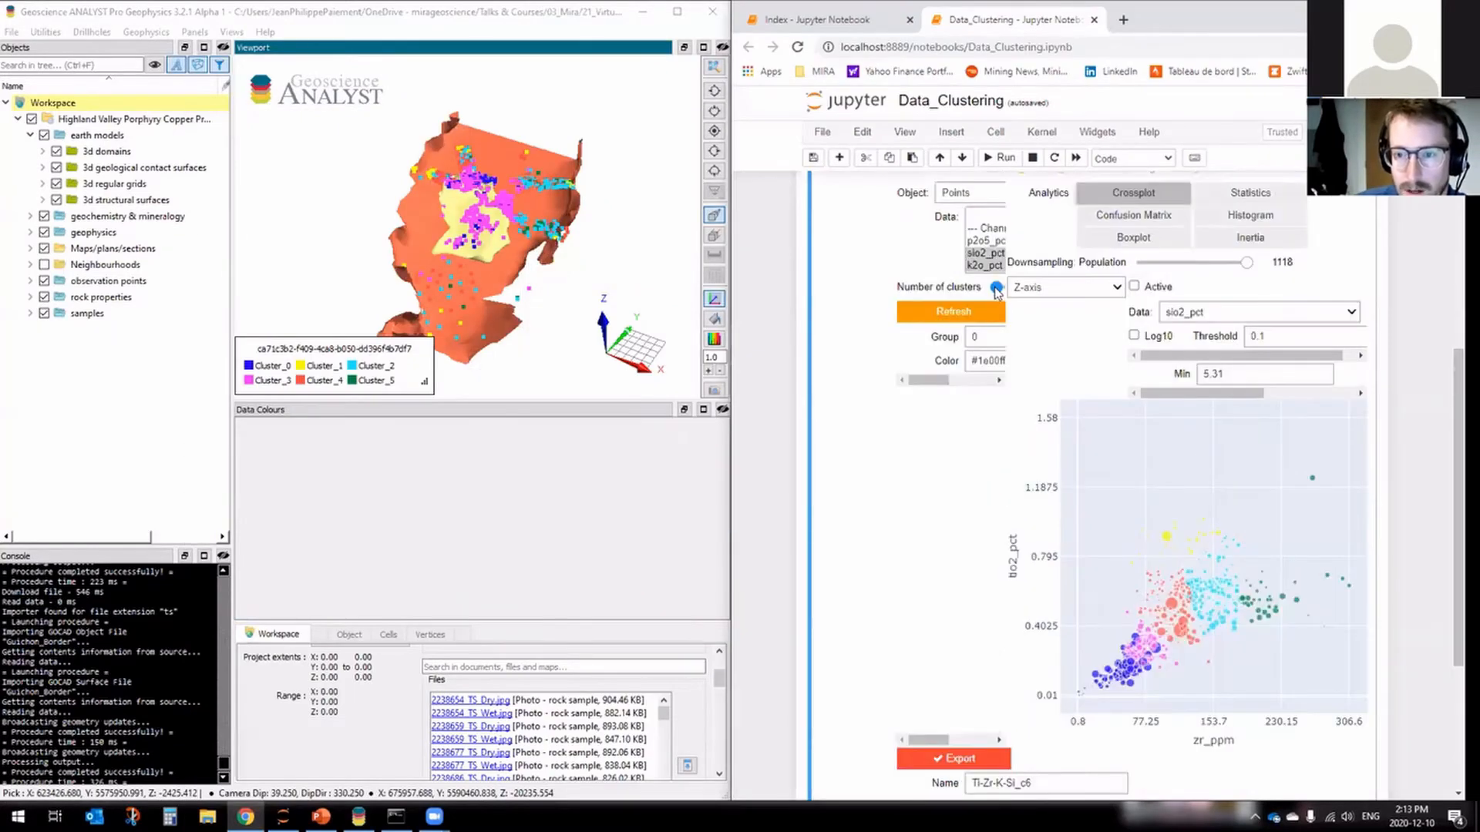
pyautogui.moveTo(1000, 287); pyautogui.dragTo(1005, 289)
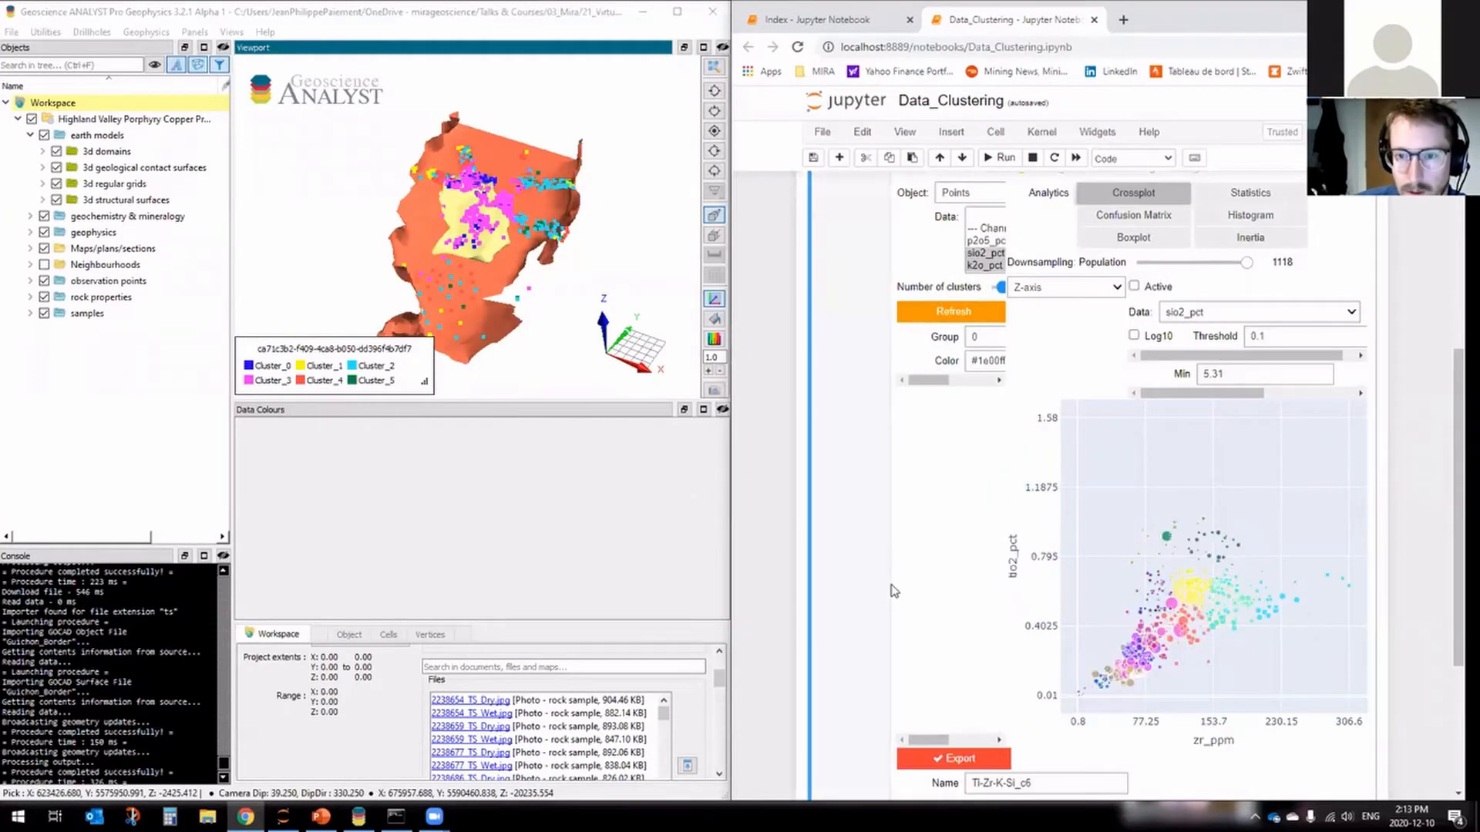
pyautogui.scroll(-2, 984, 595)
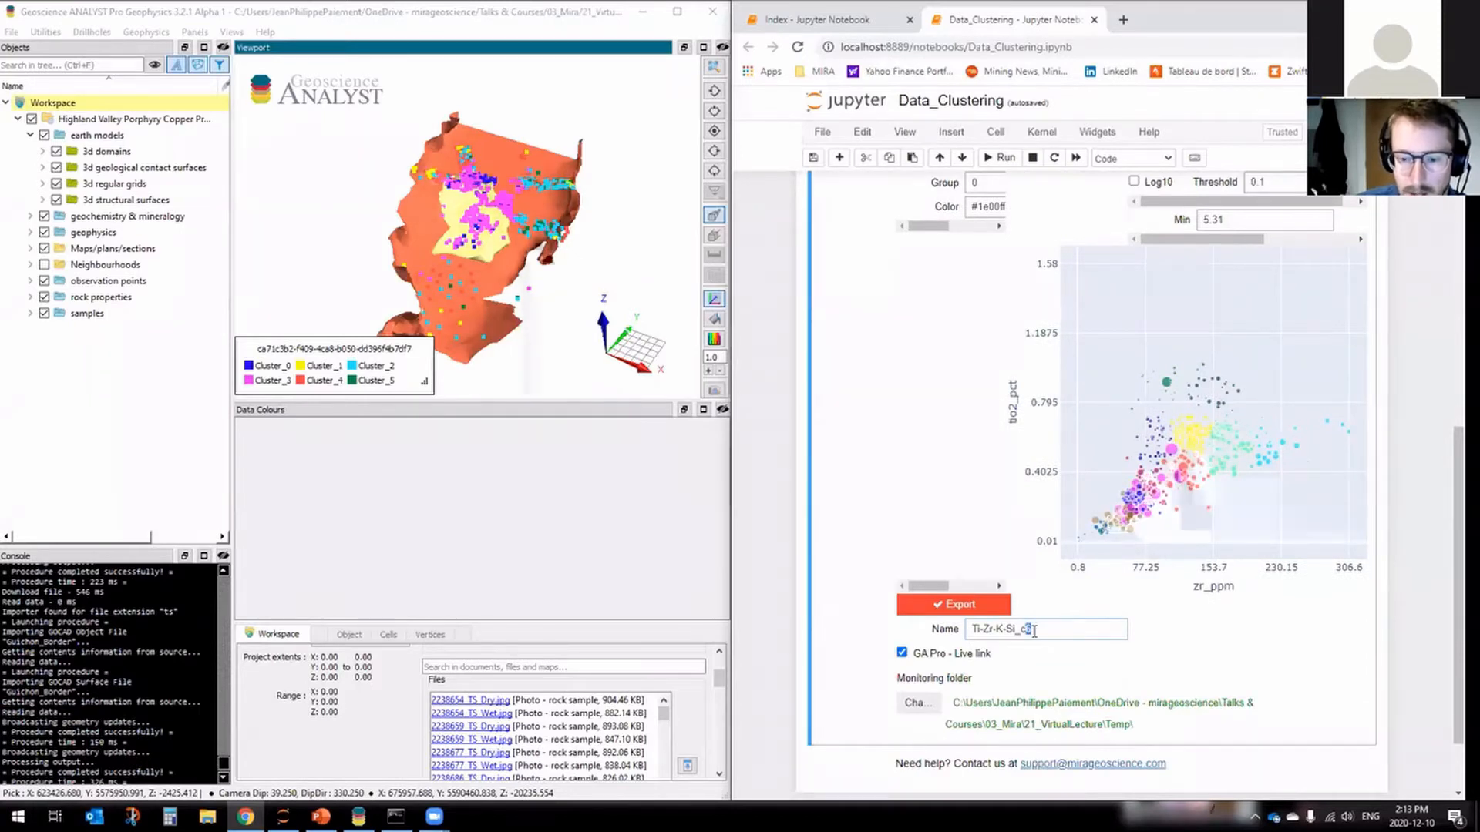
pyautogui.write('14')
pyautogui.click(1002, 606)
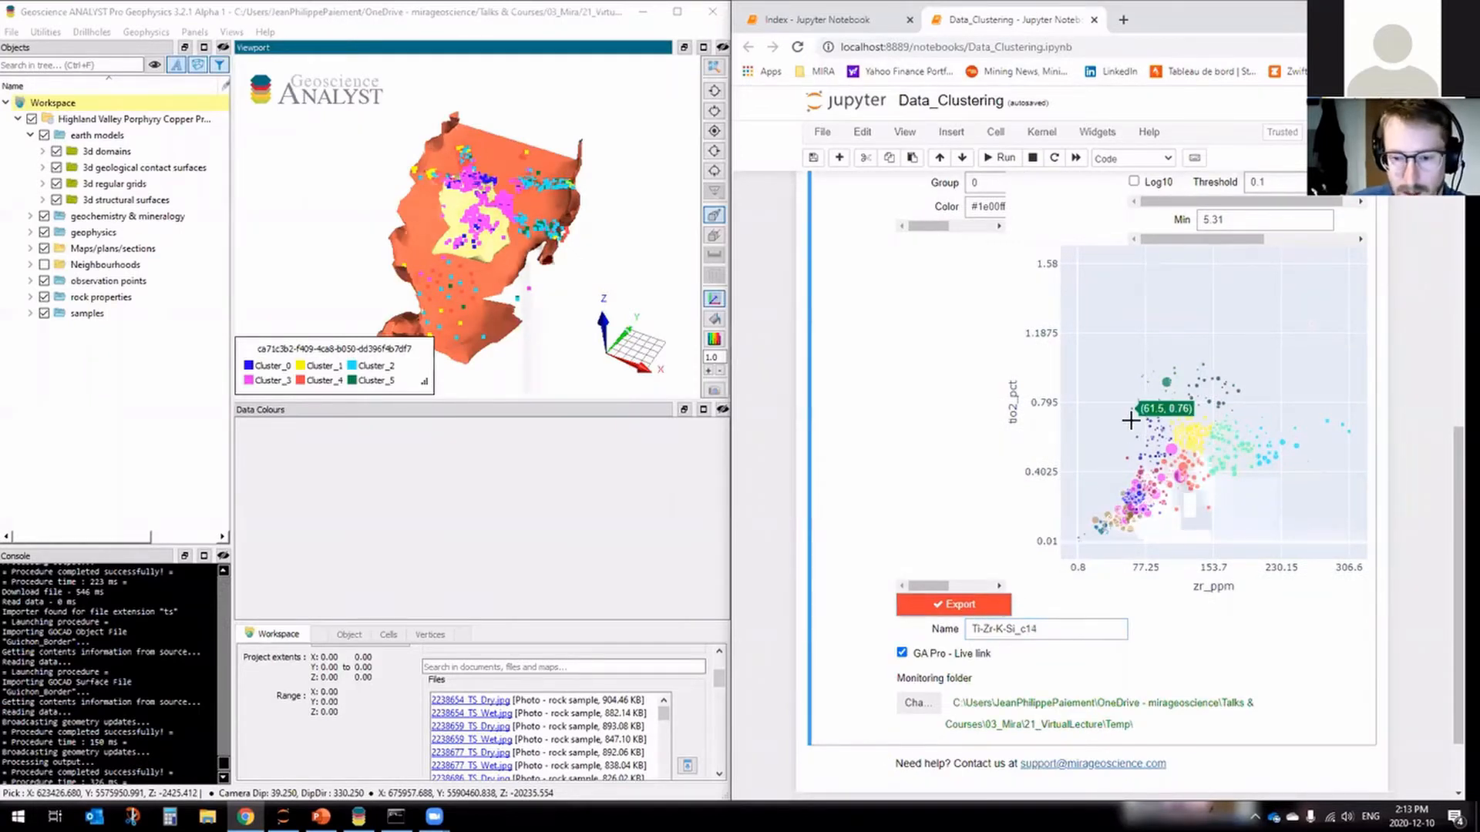
# Switch to Geoscience ANALYST and expand the Whole Rock Geochemistry query's Points to reach the Ti-Zr-K-Si_c14 data.
pyautogui.click(17, 119)
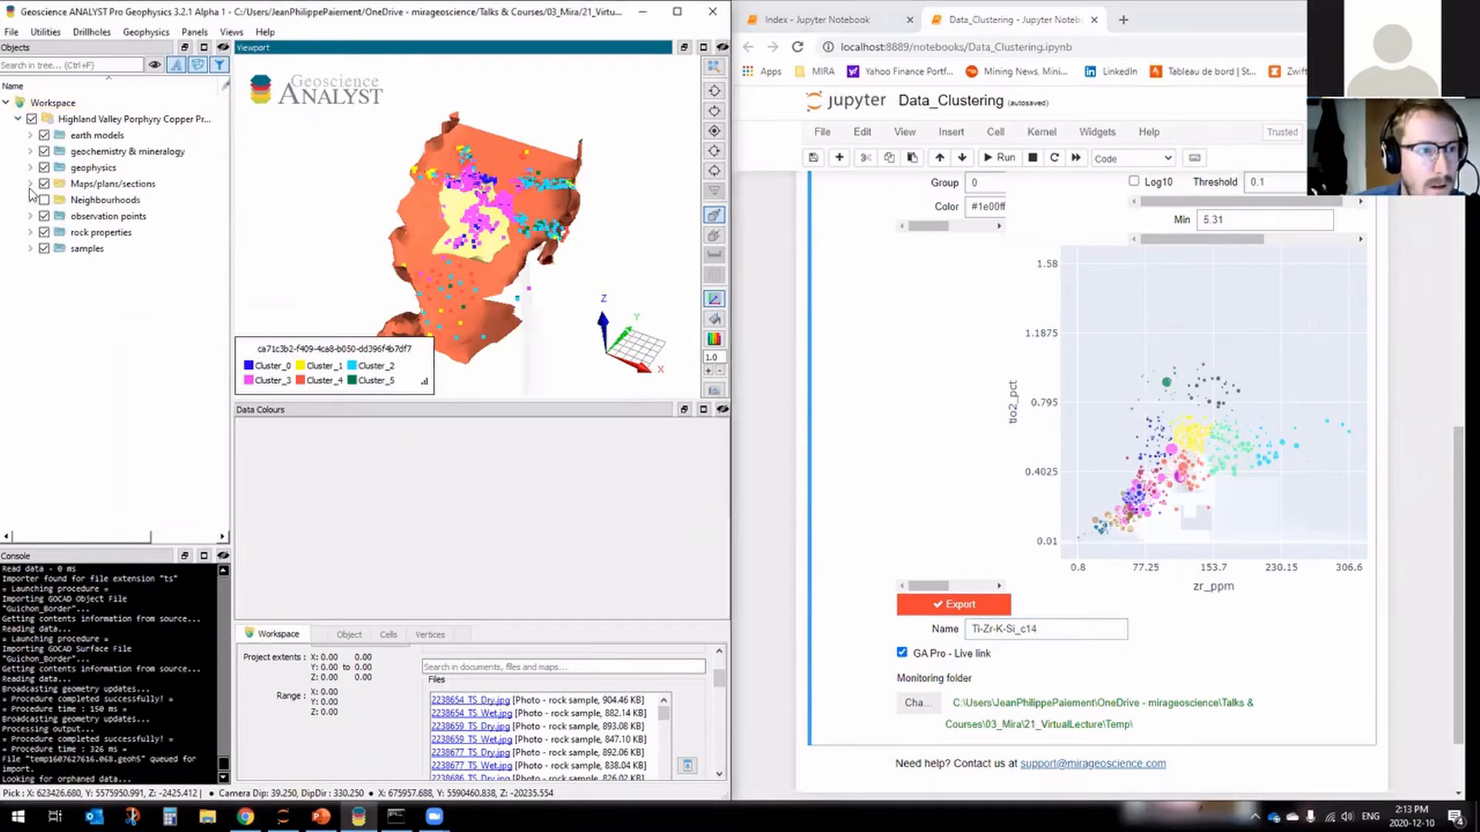
pyautogui.click(42, 394)
pyautogui.click(54, 410)
pyautogui.click(67, 426)
pyautogui.scroll(-5, 117, 396)
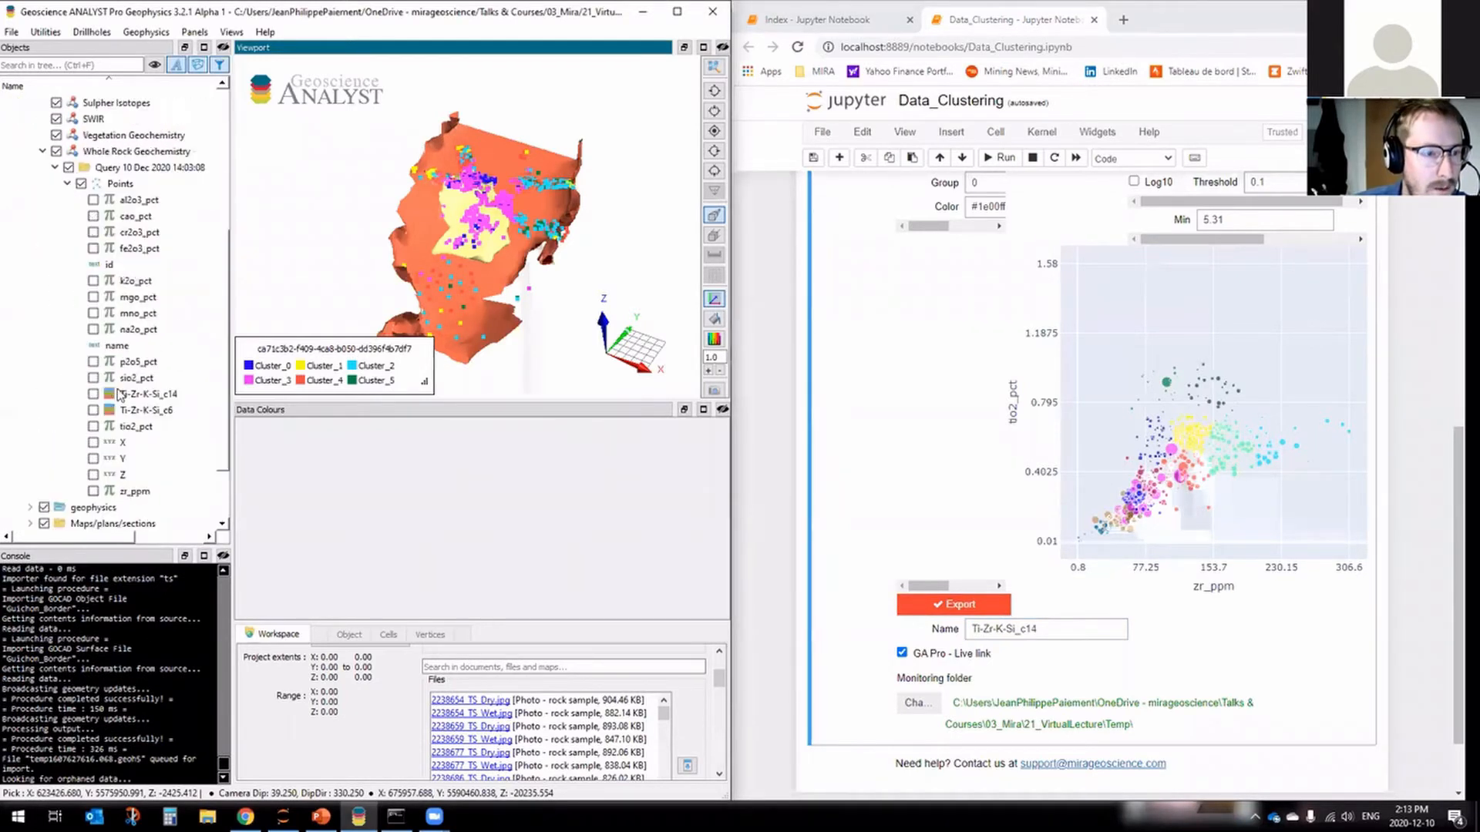
# Display the Ti-Zr-K-Si_c14 data on the Points and make all its clusters visible in the viewport.
pyautogui.click(129, 395)
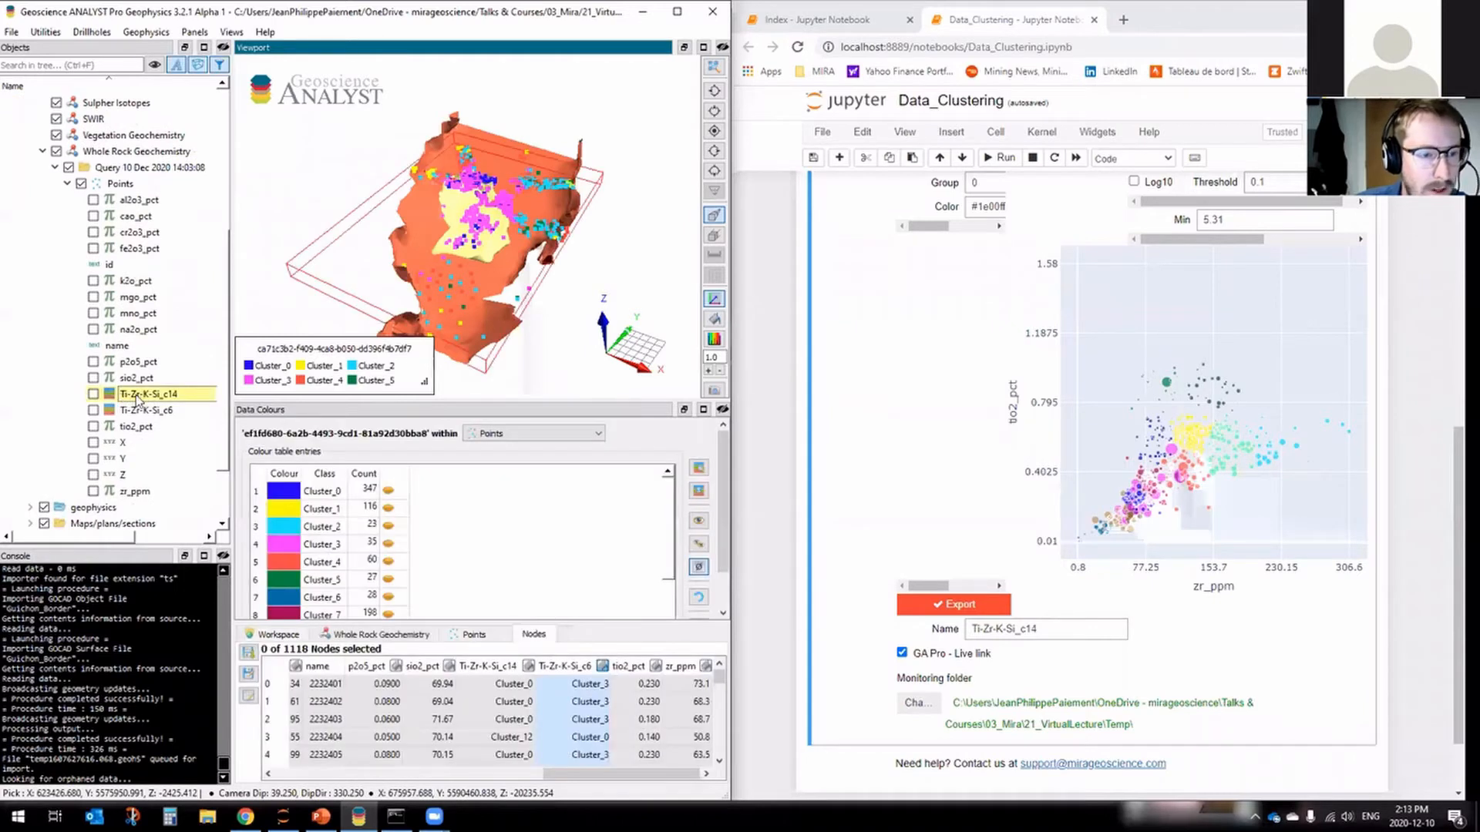
pyautogui.click(93, 395)
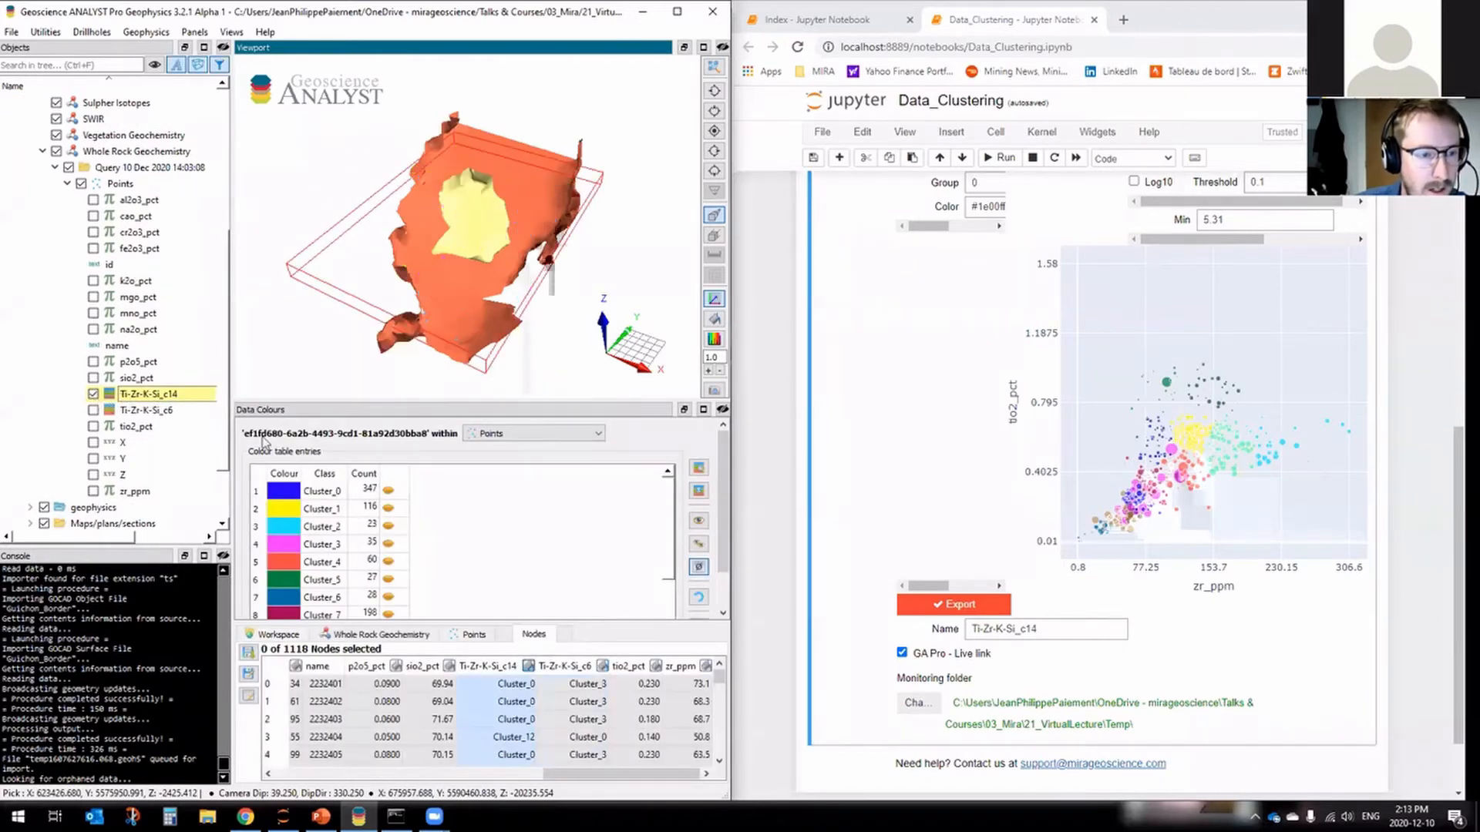
pyautogui.click(693, 526)
pyautogui.moveTo(497, 278); pyautogui.dragTo(466, 182)
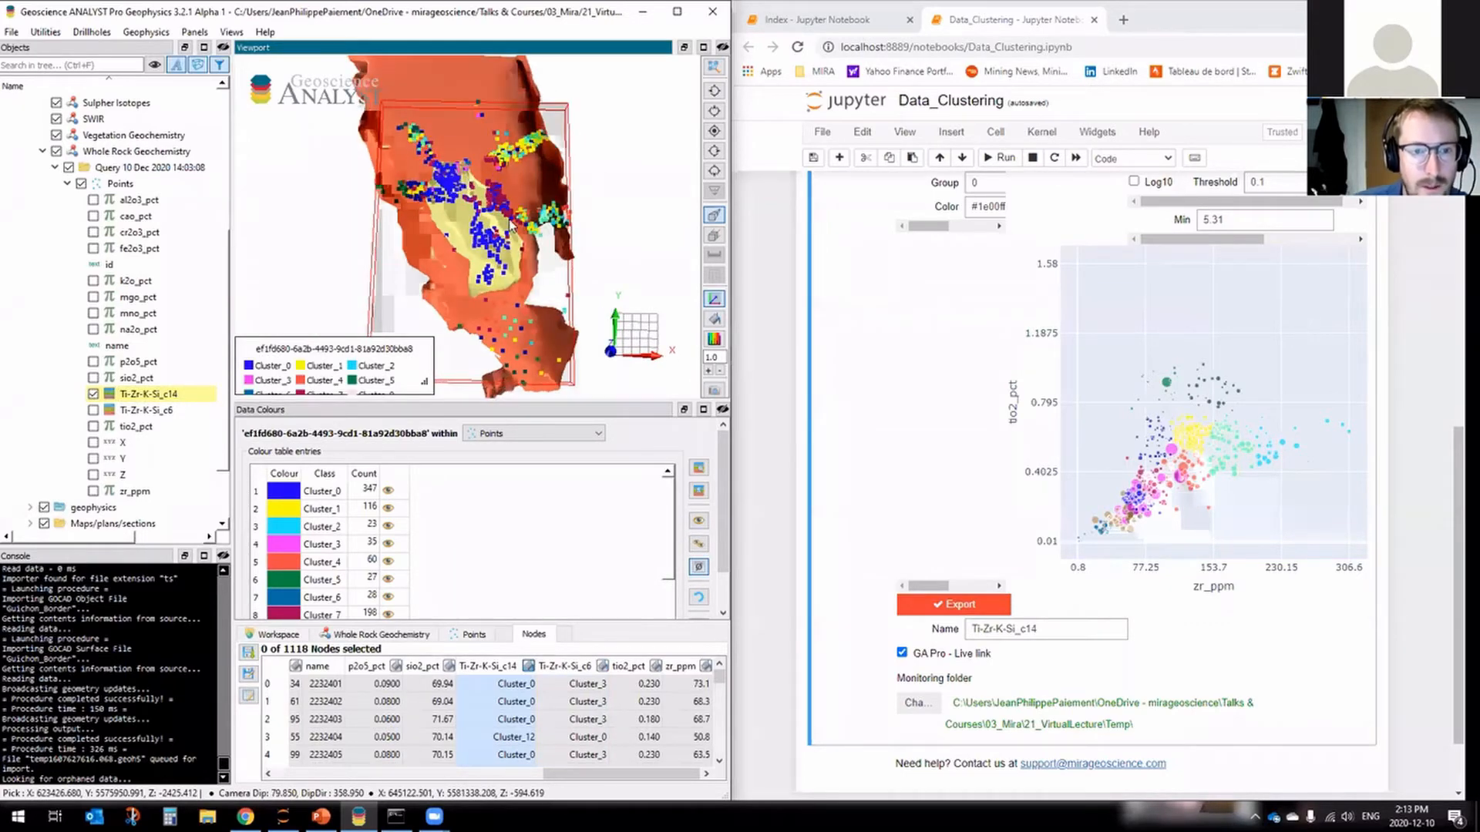
# Inspect the Ti-Zr-K-Si_c14 cluster points against the geological contact surfaces from several angles.
pyautogui.scroll(6, 494, 202)
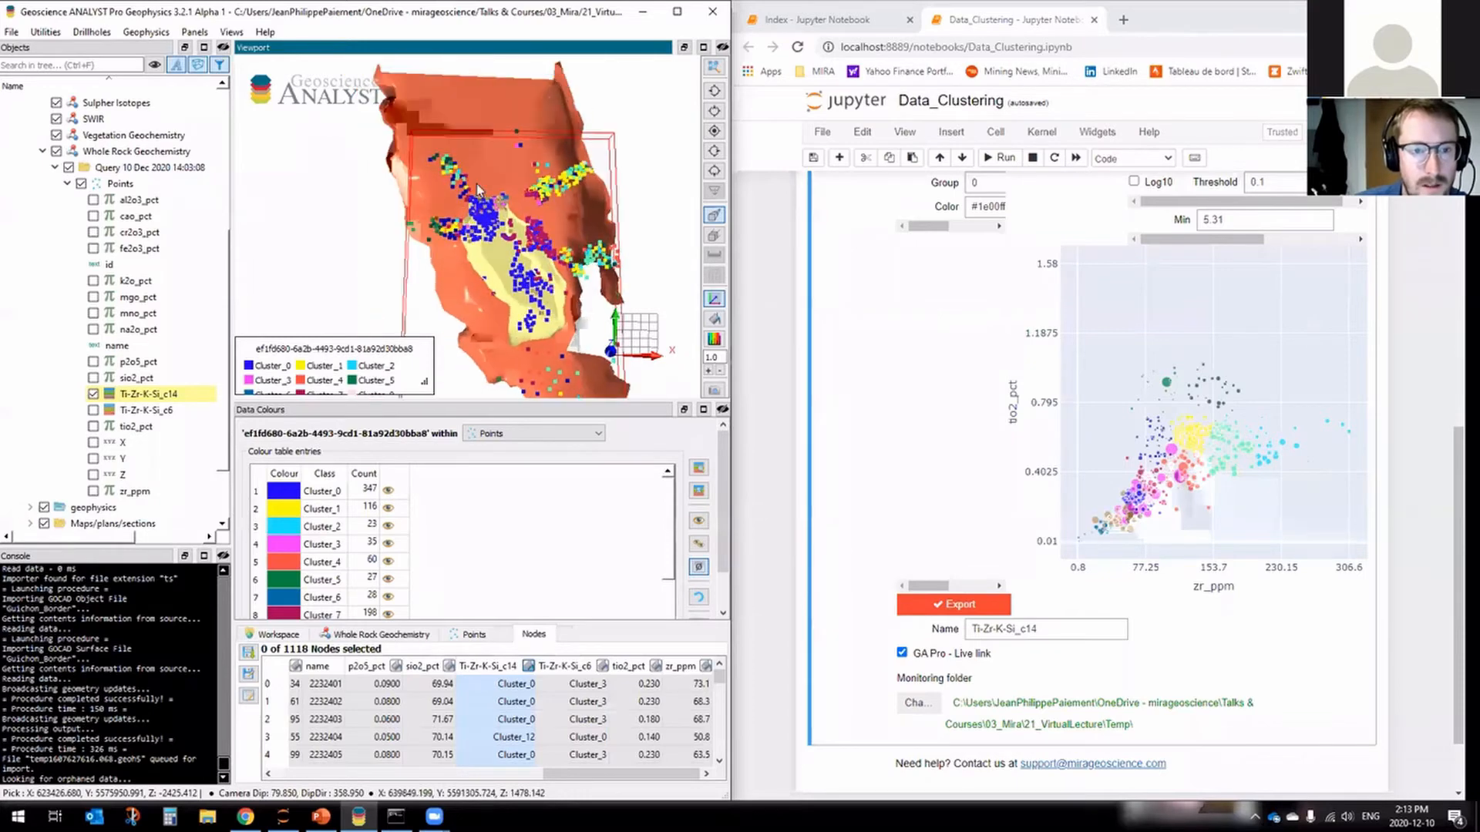
pyautogui.moveTo(483, 186); pyautogui.dragTo(417, 357)
pyautogui.scroll(-4, 538, 250)
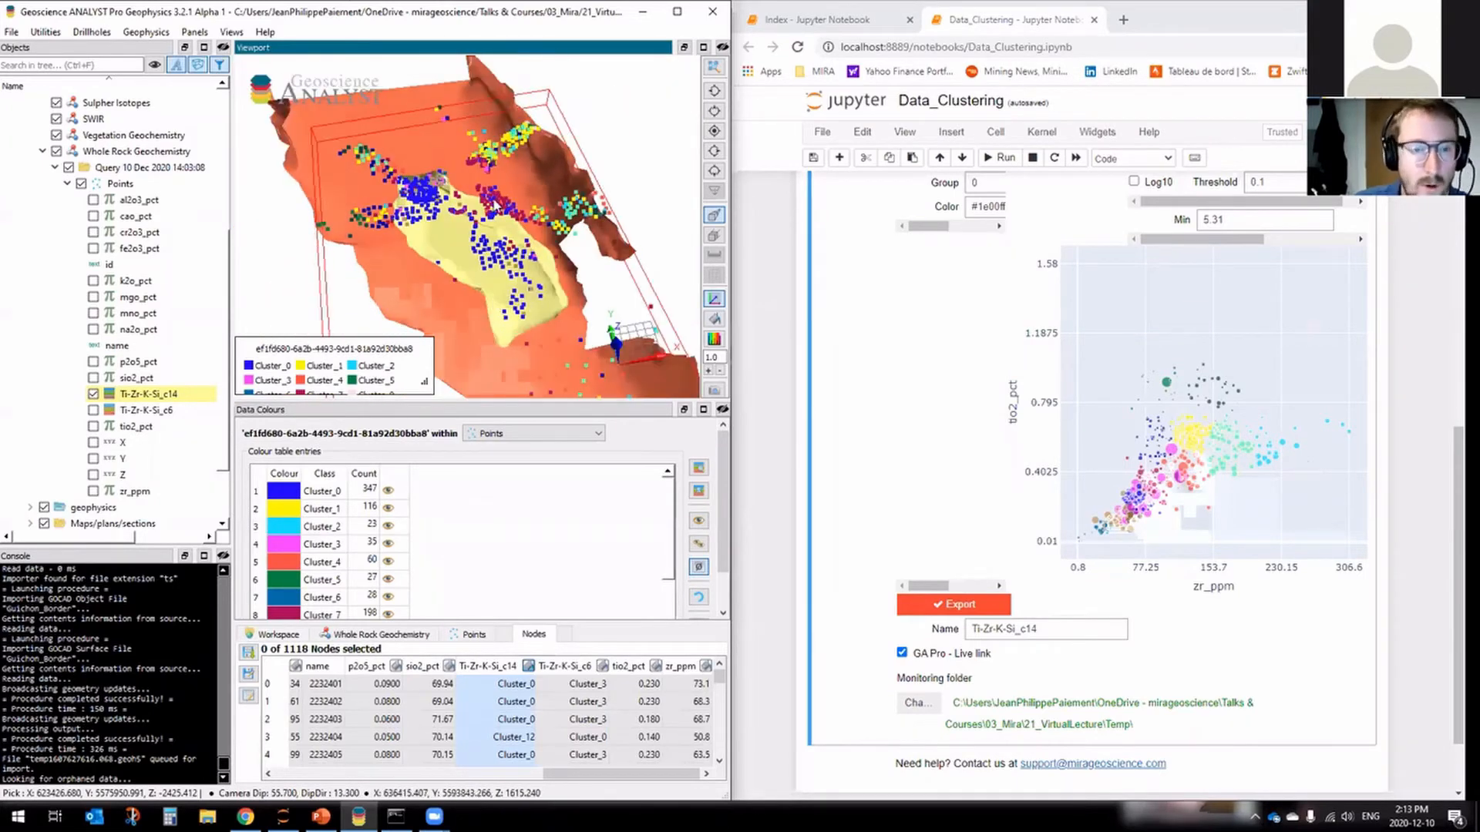
pyautogui.moveTo(496, 118); pyautogui.dragTo(442, 118)
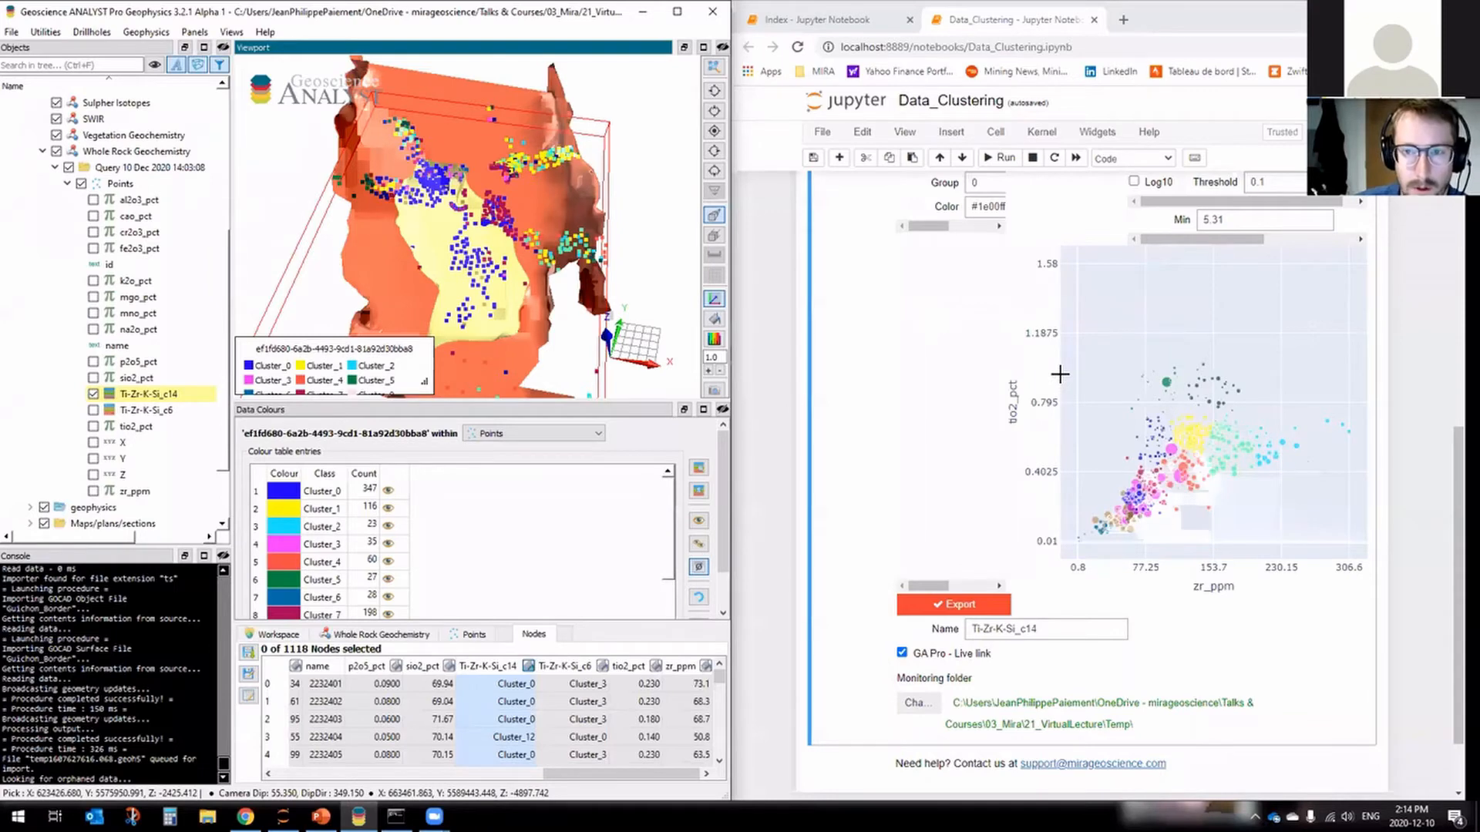
# Maximize the Data_Clustering notebook window, switch back to Geoscience ANALYST and maximize it as well.
pyautogui.scroll(1, 1059, 373)
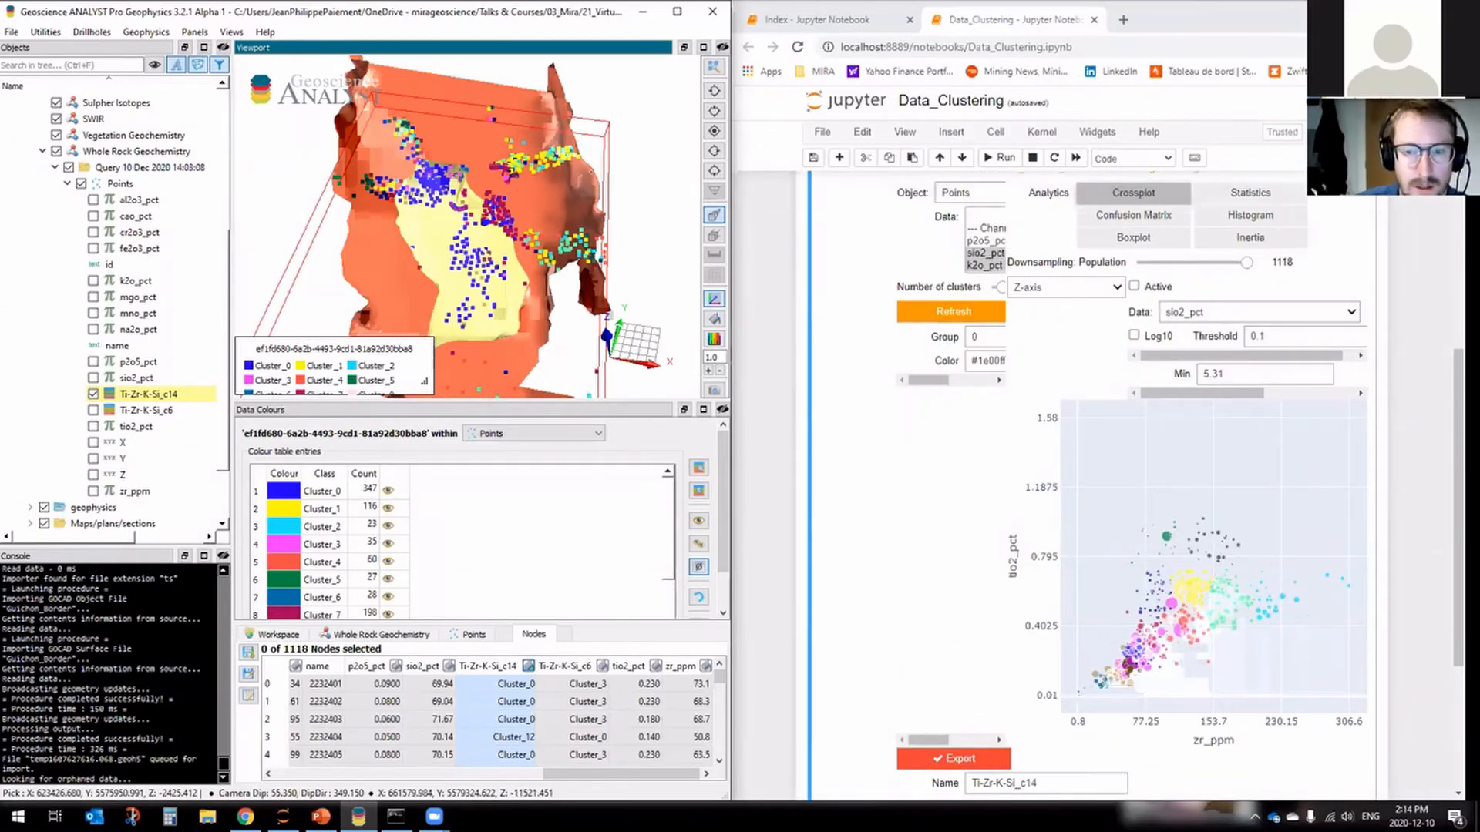
pyautogui.click(1412, 10)
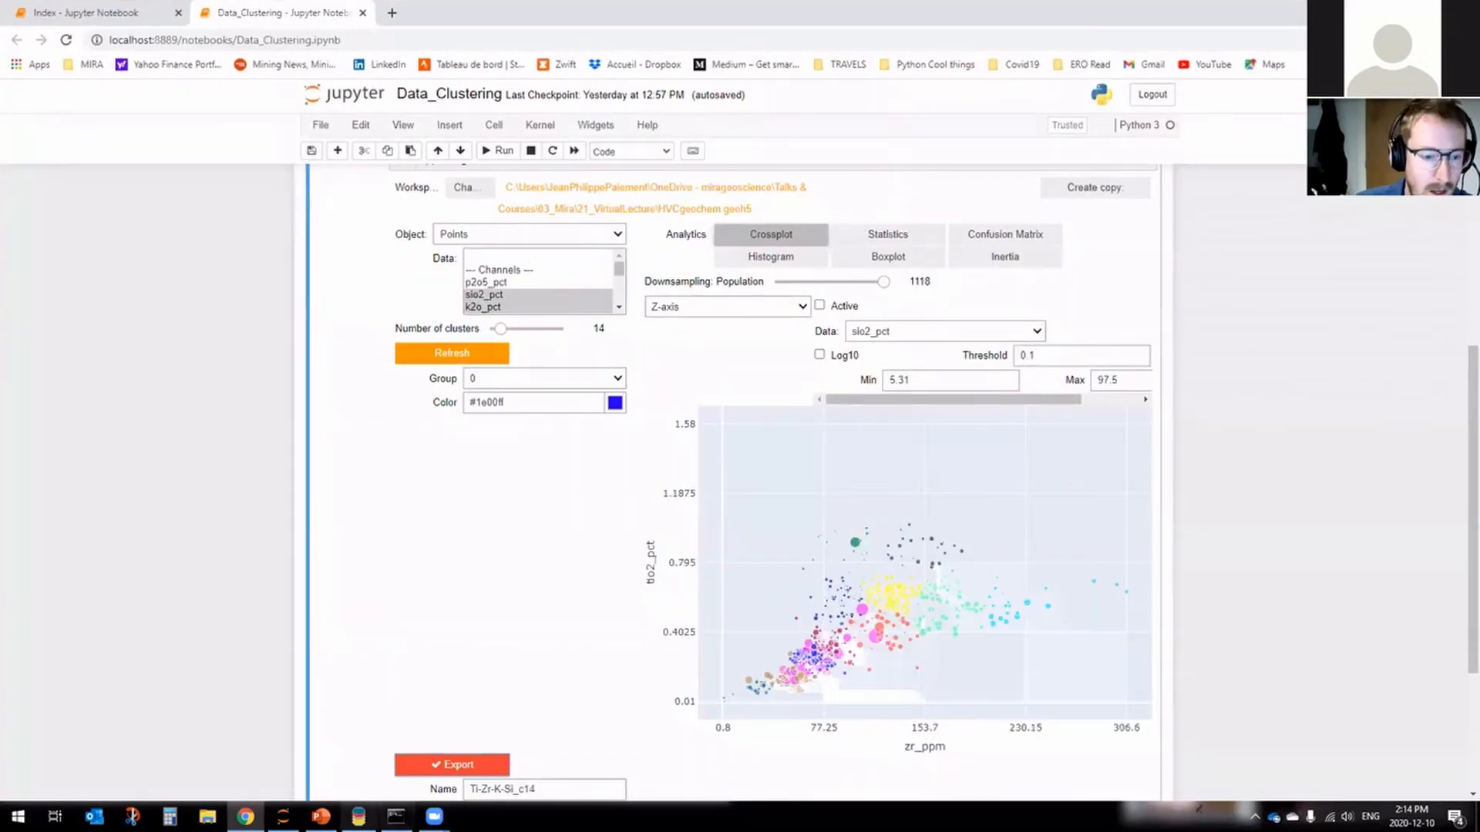
pyautogui.click(362, 817)
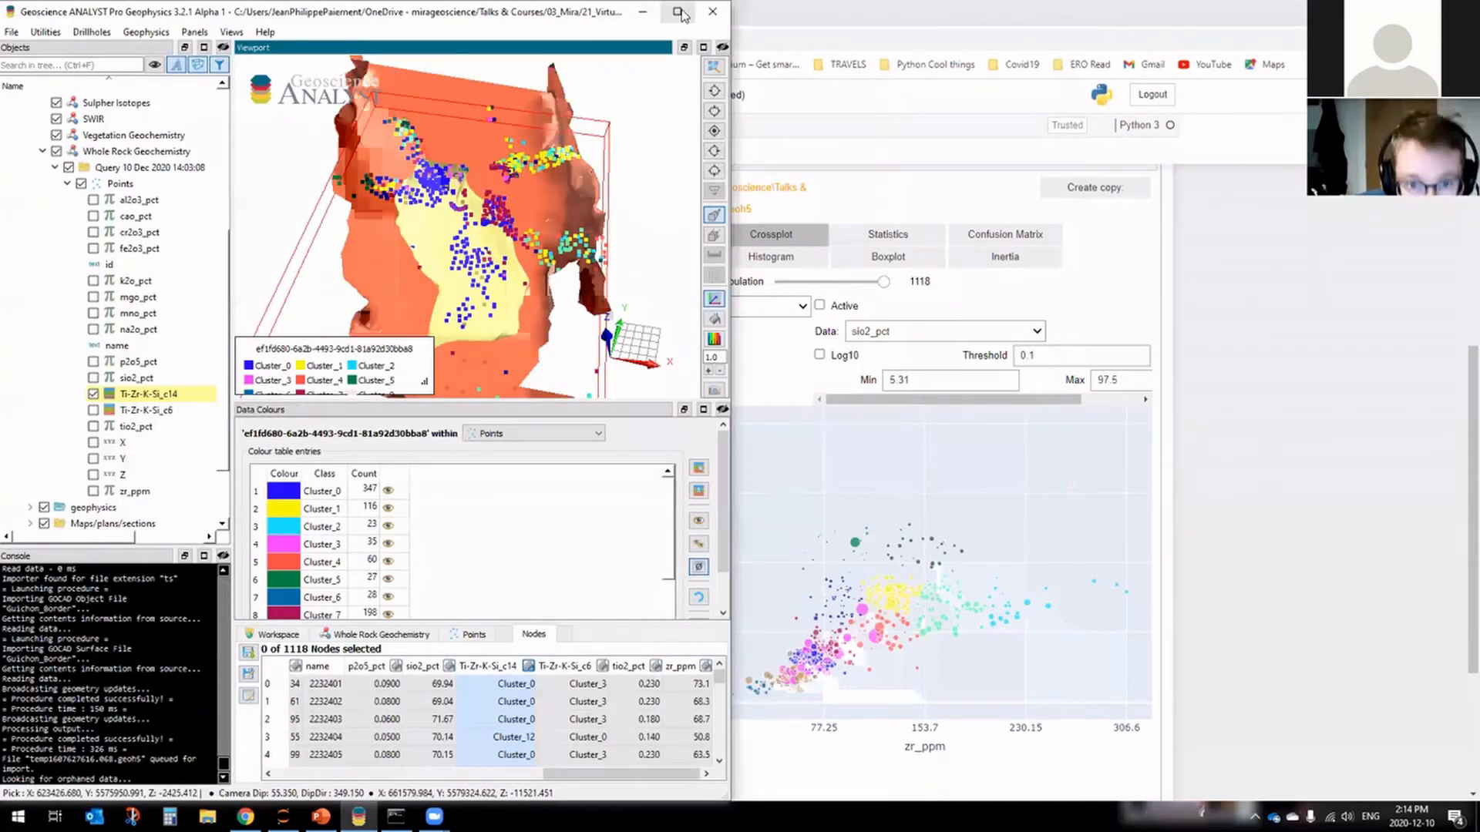
pyautogui.click(678, 11)
# Hide and collapse the geochemistry & mineralogy data, and dock the Data Colours panel beside the viewport.
pyautogui.click(58, 146)
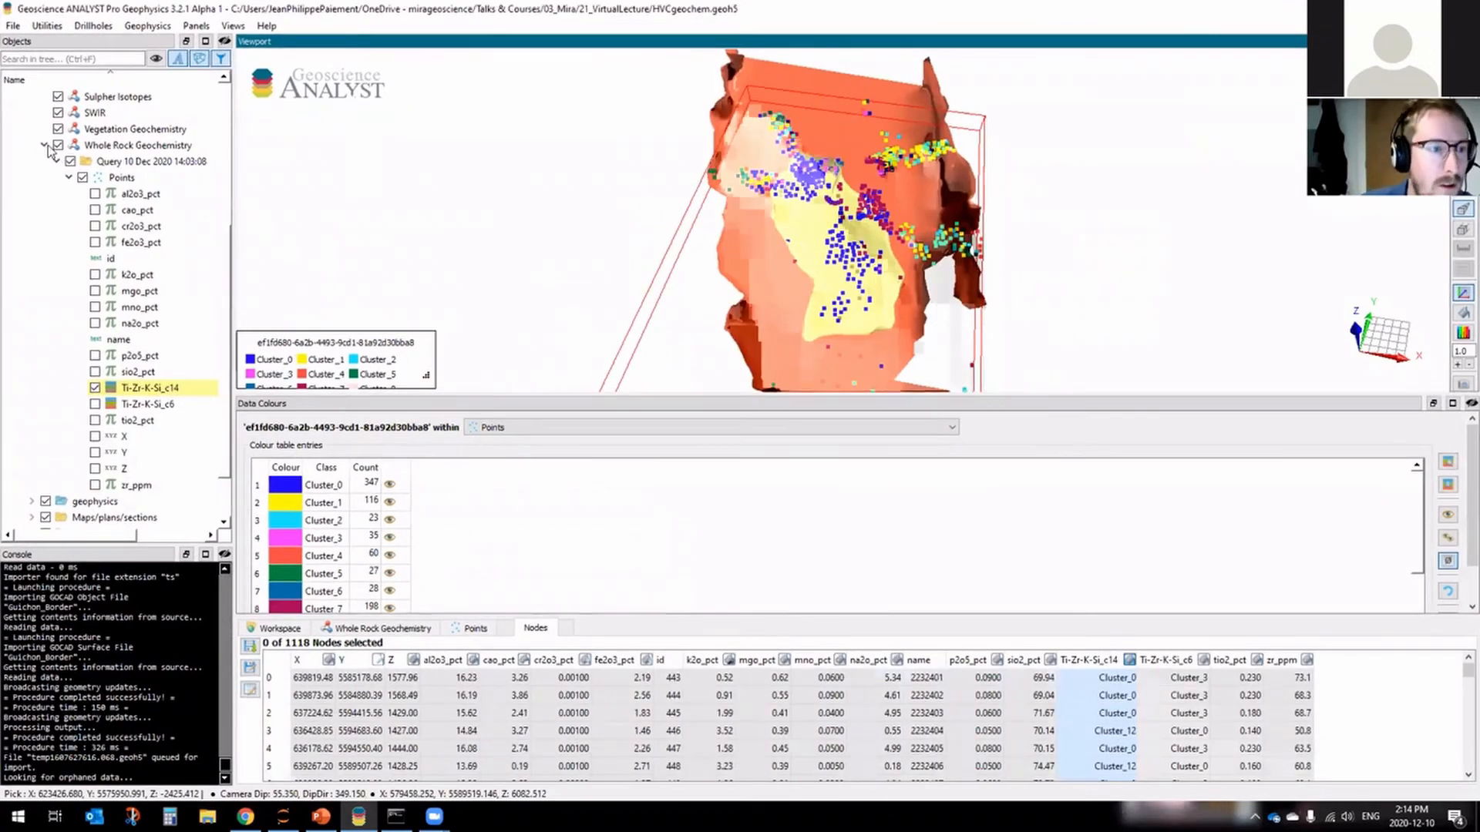
pyautogui.click(45, 146)
pyautogui.click(31, 145)
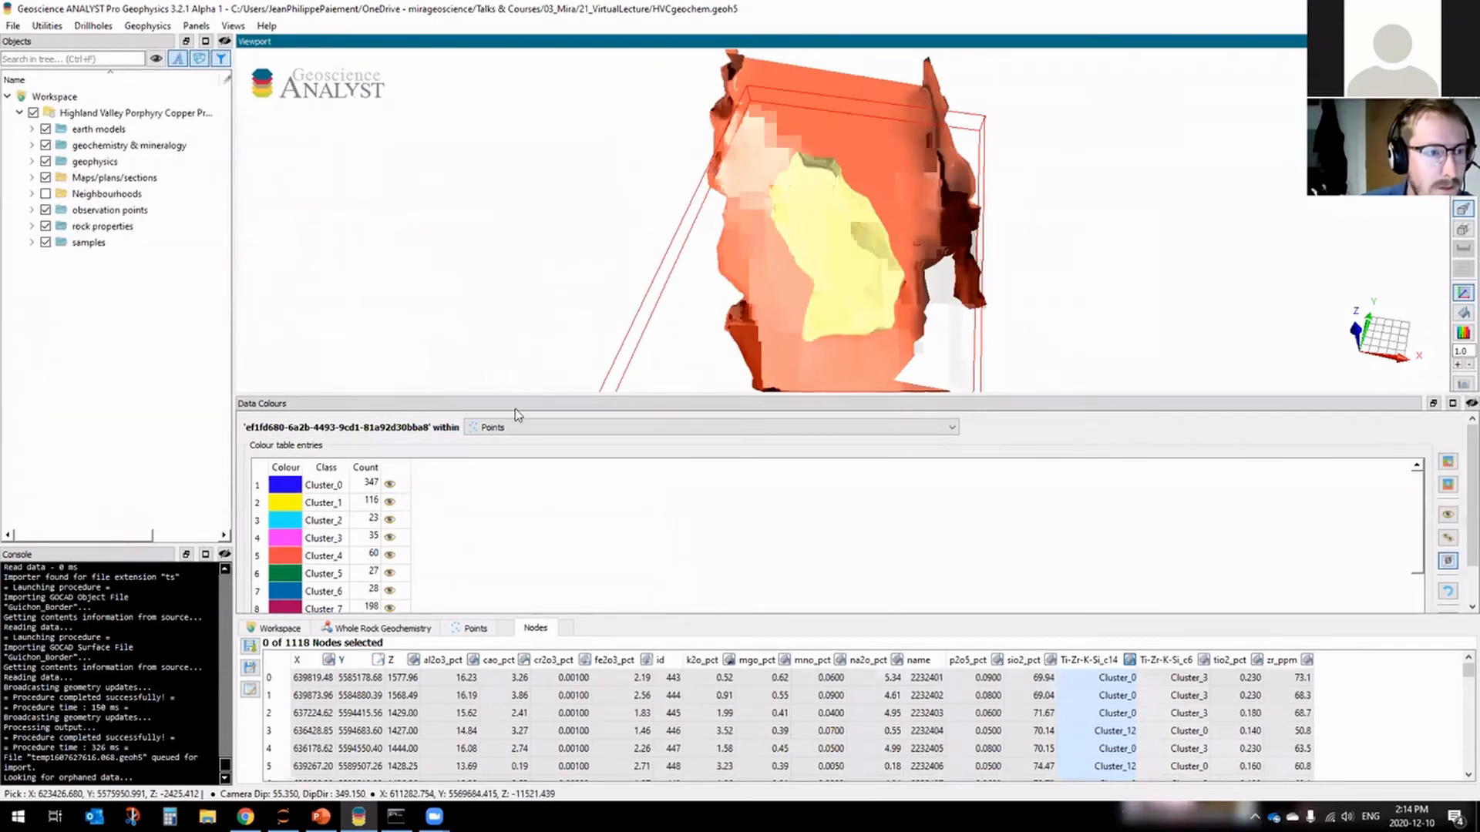
pyautogui.moveTo(1457, 410); pyautogui.dragTo(1445, 284)
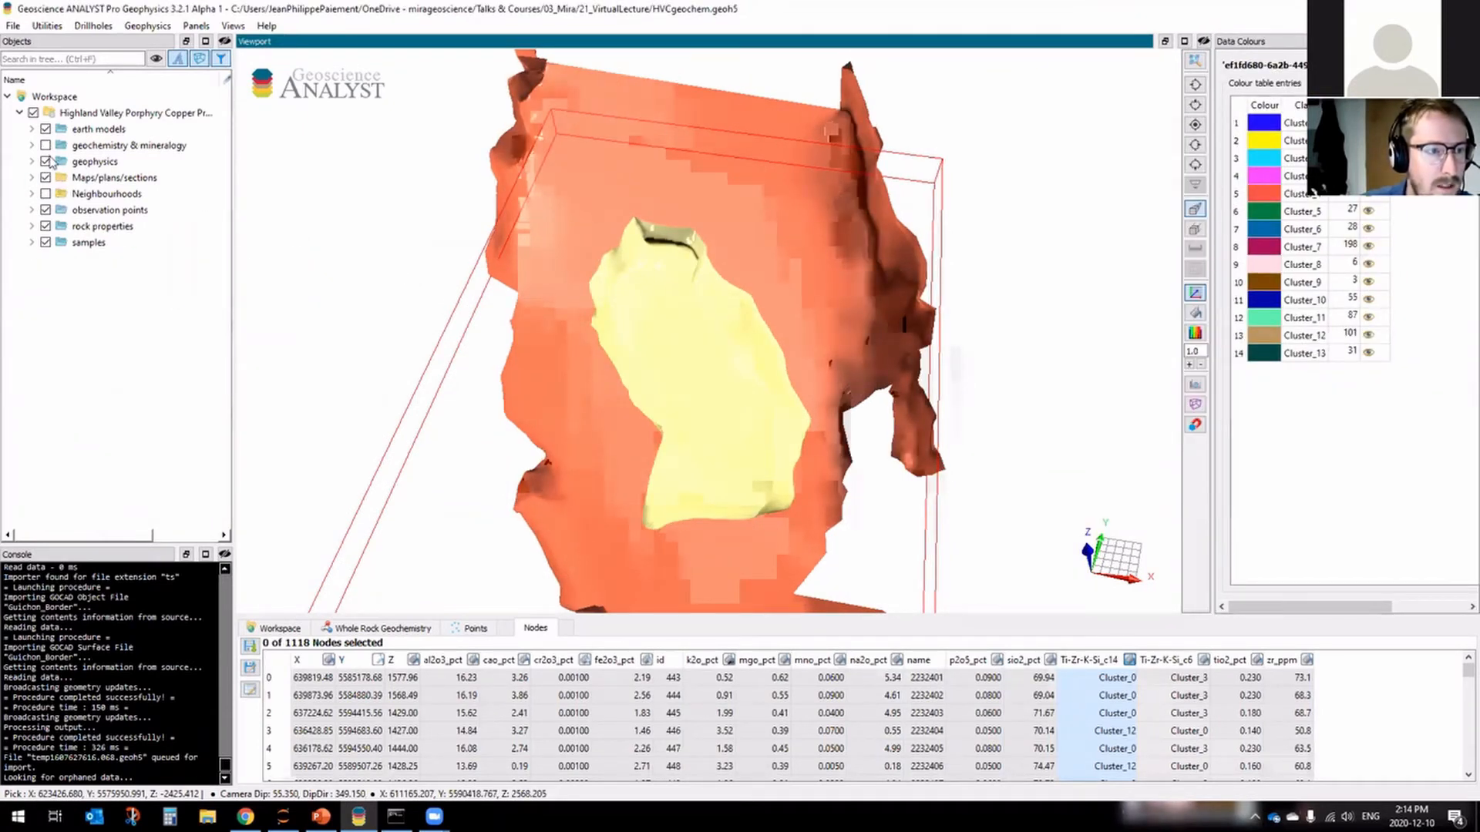
# Import NRCAN_Mag_1km.geoh5 from the NRCAN airborne magnetics 1km data set under airborne geophysics.
pyautogui.click(31, 162)
pyautogui.click(44, 178)
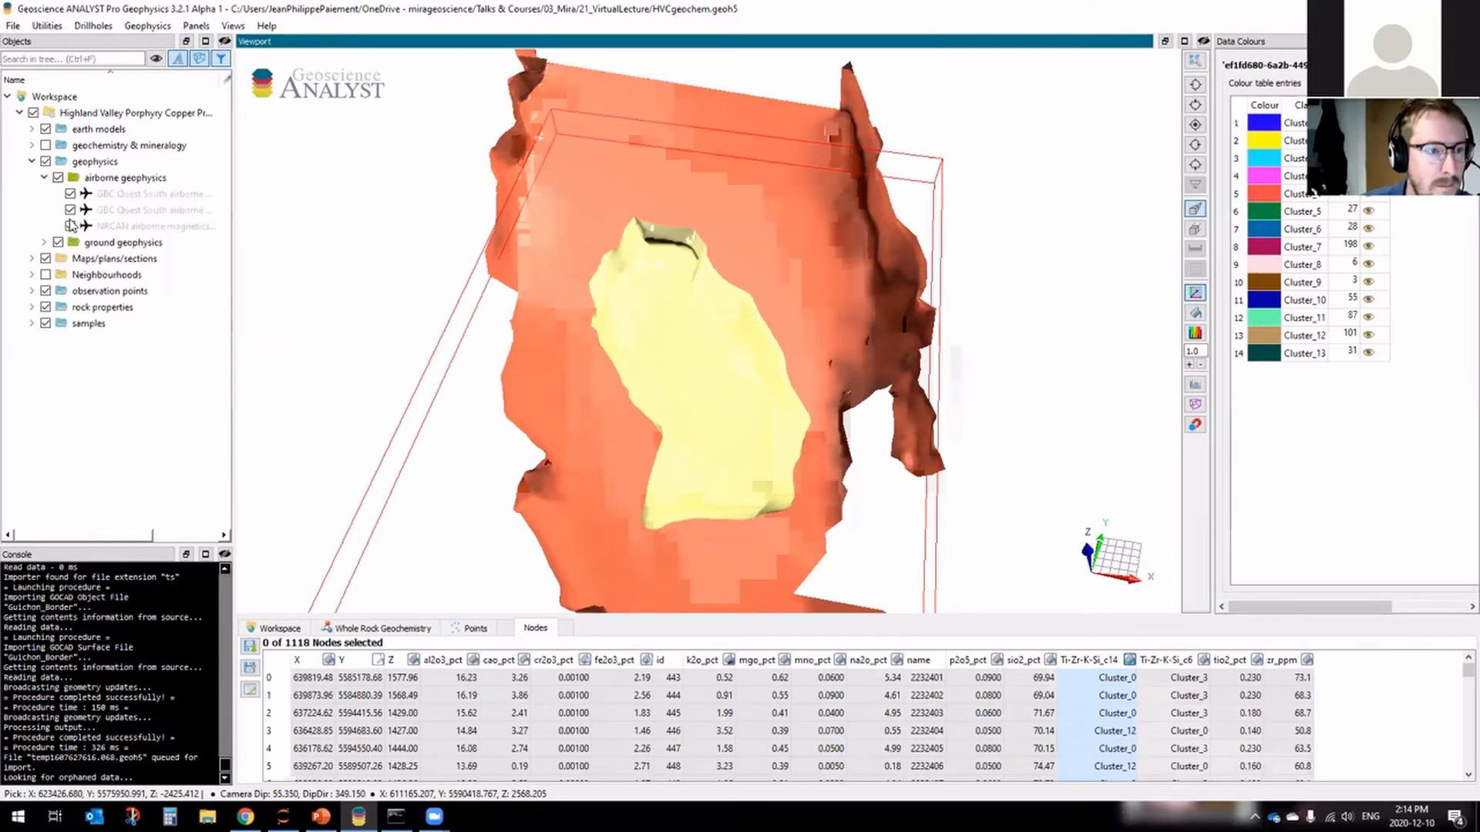
pyautogui.click(103, 226)
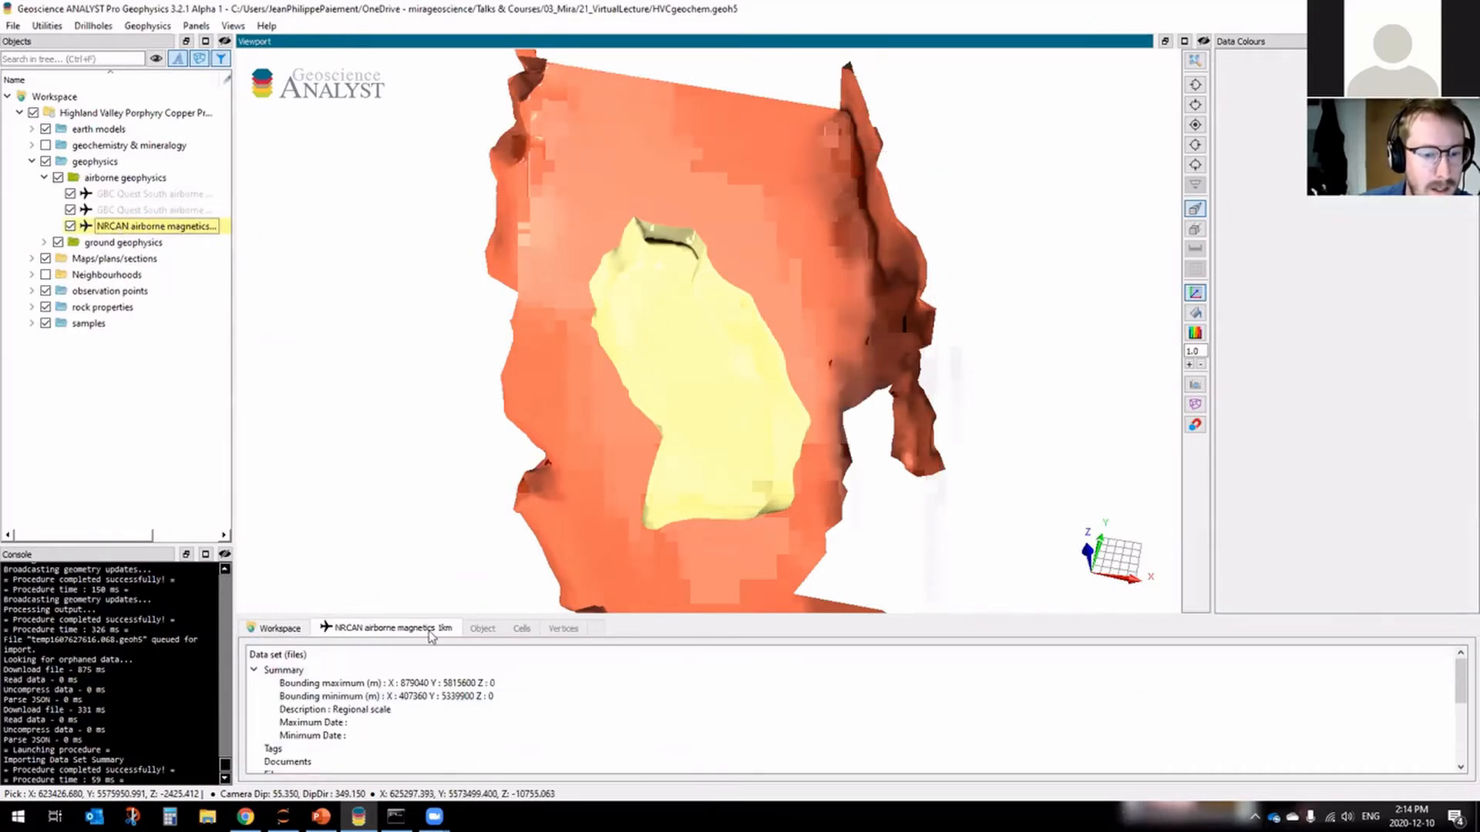
pyautogui.scroll(-2, 339, 721)
pyautogui.click(340, 721)
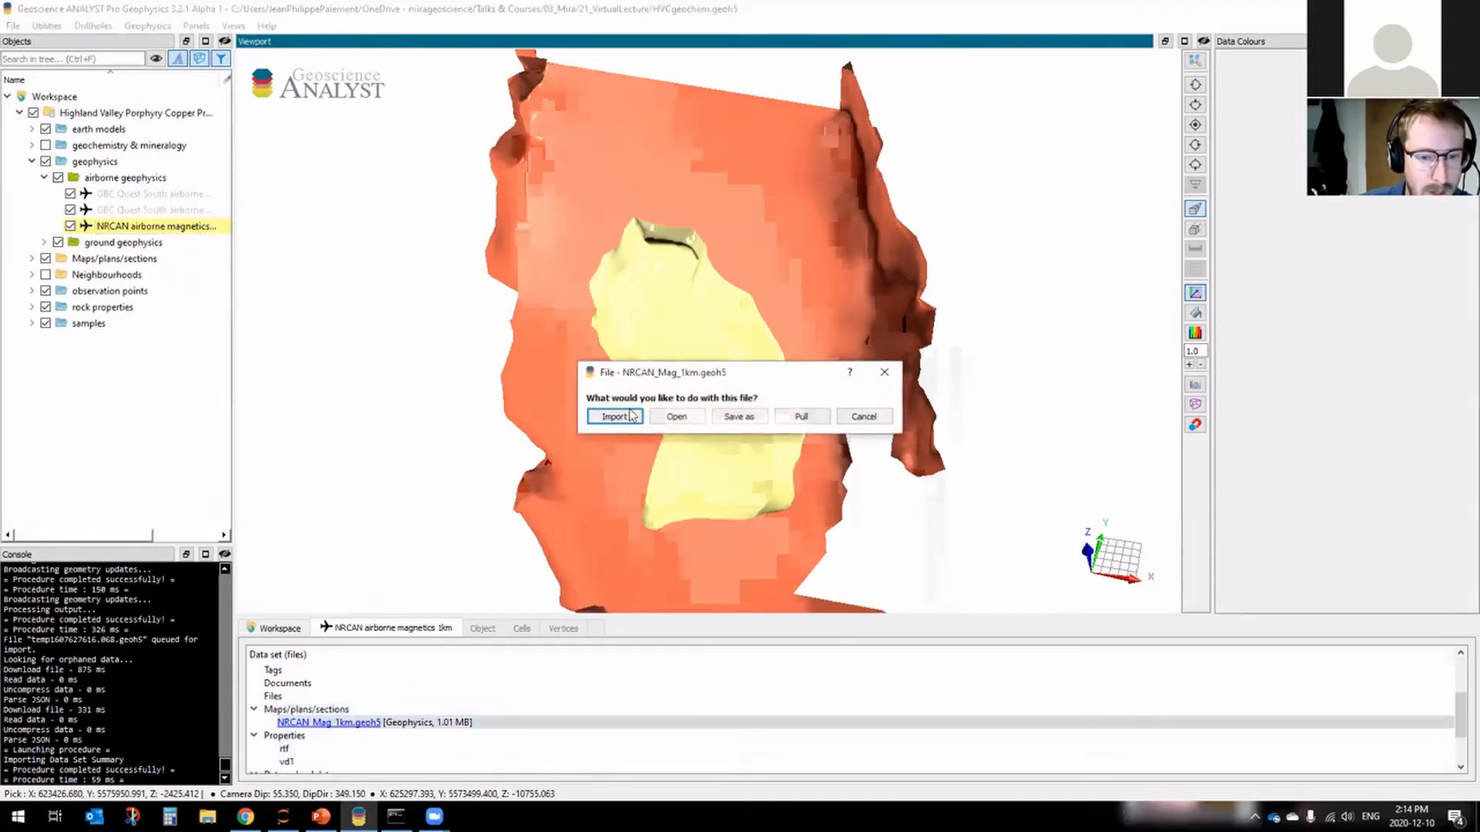
pyautogui.click(629, 421)
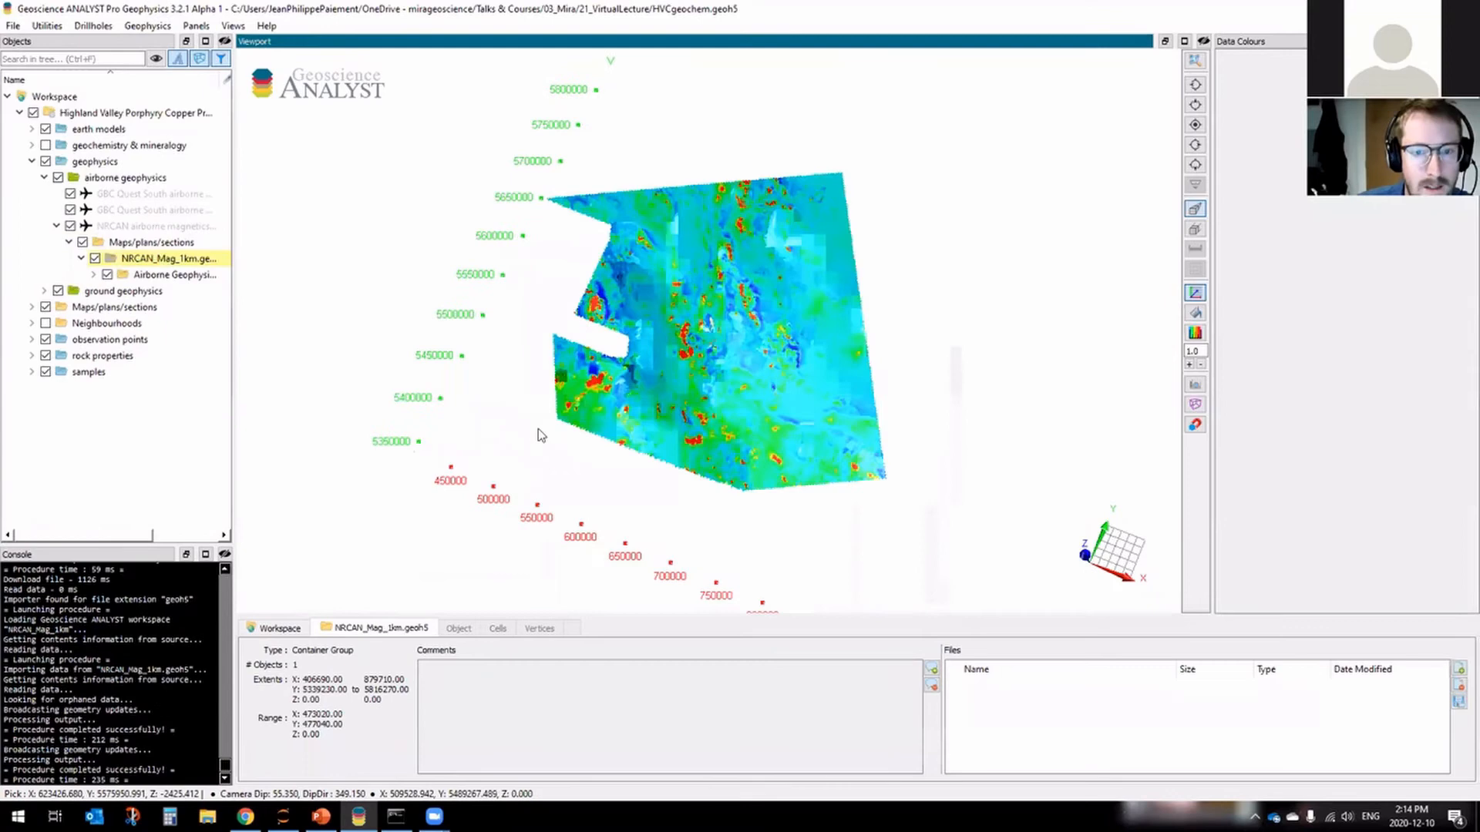
# Examine the imported magnetic grid in plan view around the geological contact surfaces.
pyautogui.moveTo(694, 331)
pyautogui.mouseDown()
pyautogui.moveTo(678, 336)
pyautogui.moveTo(714, 342)
pyautogui.mouseUp()
pyautogui.scroll(2, 715, 339)
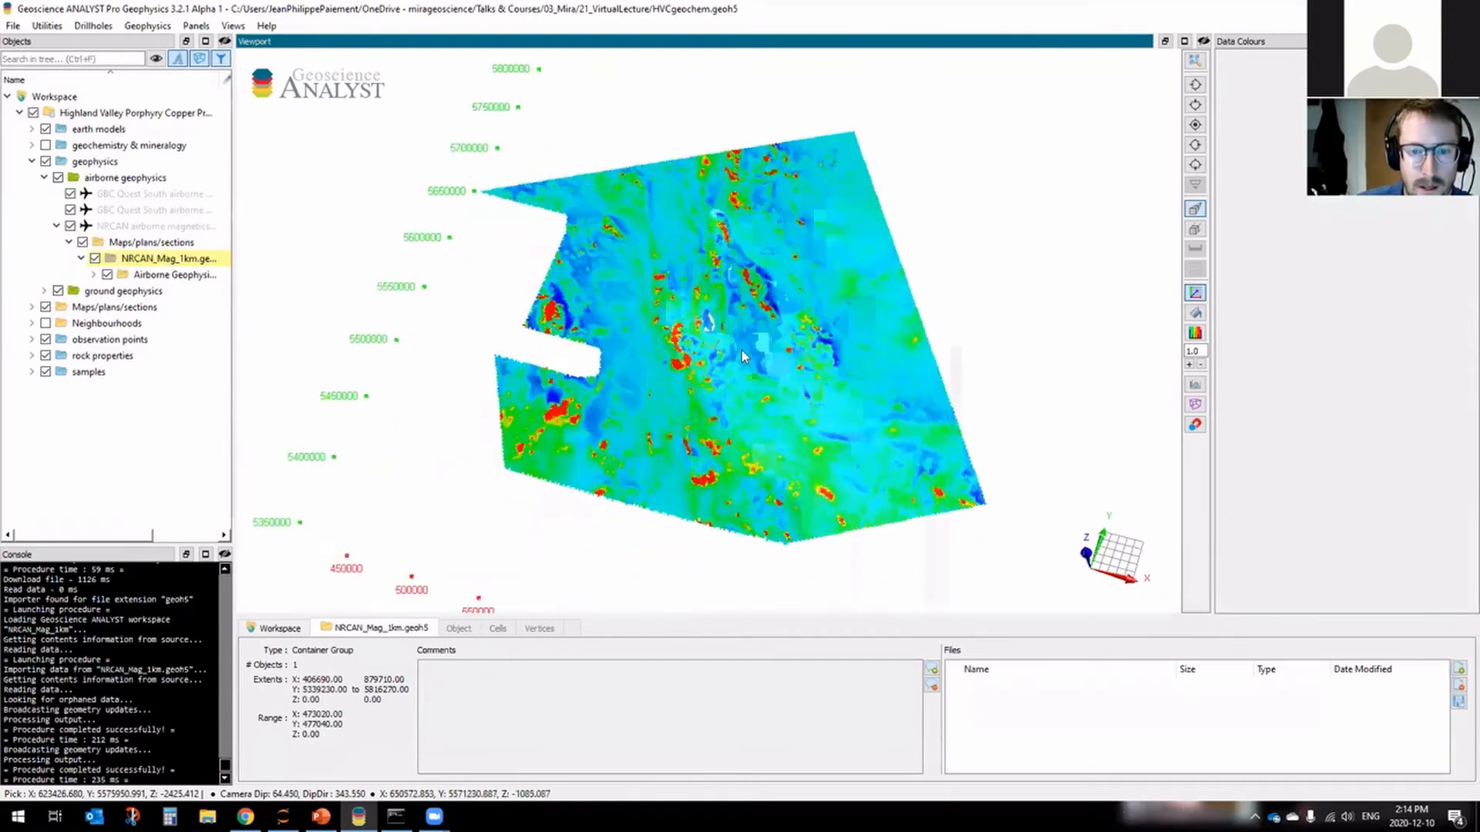
pyautogui.scroll(3, 754, 388)
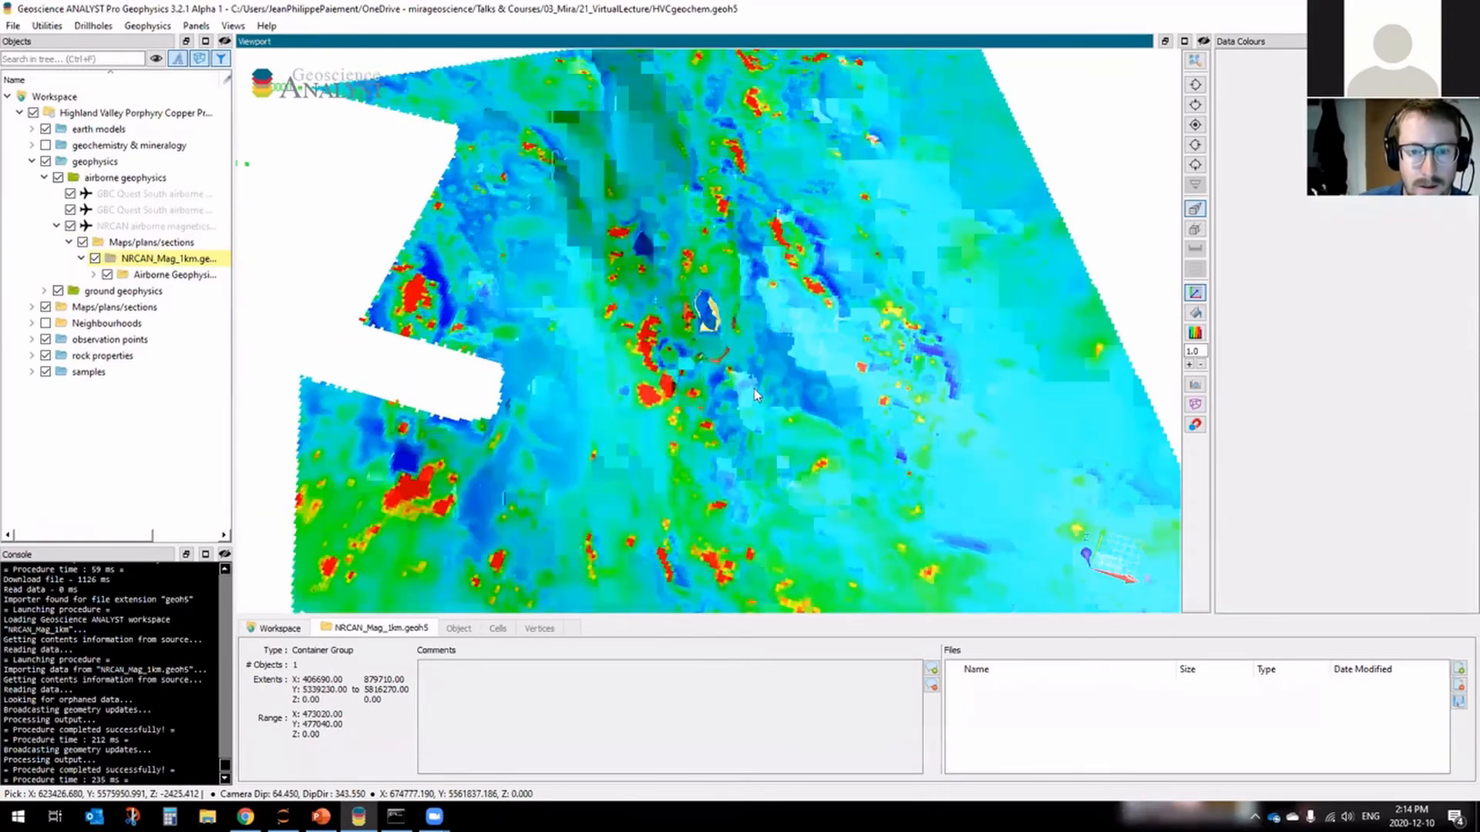
pyautogui.scroll(2, 754, 389)
pyautogui.scroll(3, 668, 467)
pyautogui.moveTo(668, 467); pyautogui.dragTo(674, 503)
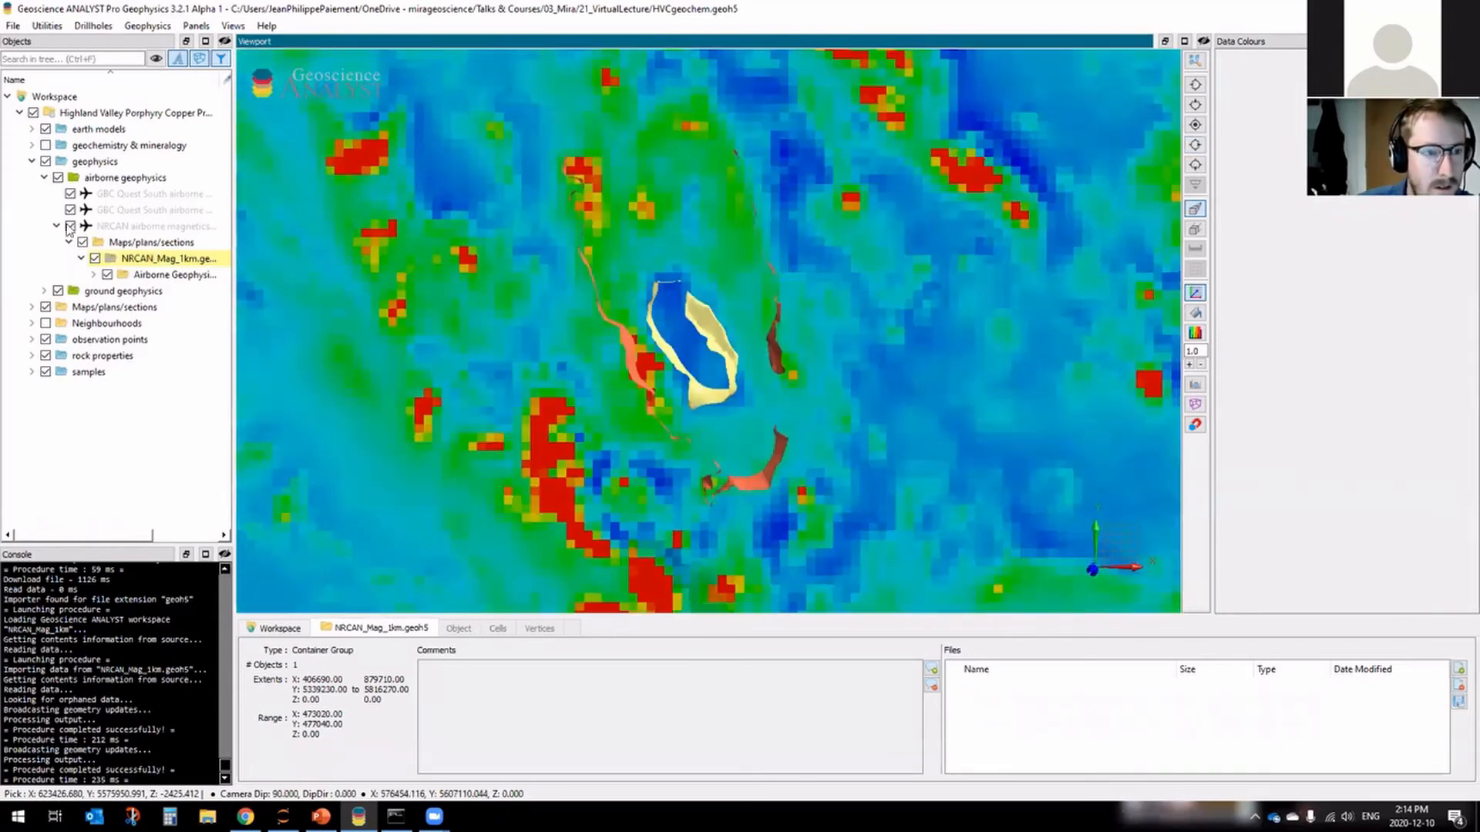
# Import GBC_QUEST_South_AirGravity_2D_filters.geoh5 from the GBC Quest South airborne gravity 2D filtered data set.
pyautogui.click(154, 210)
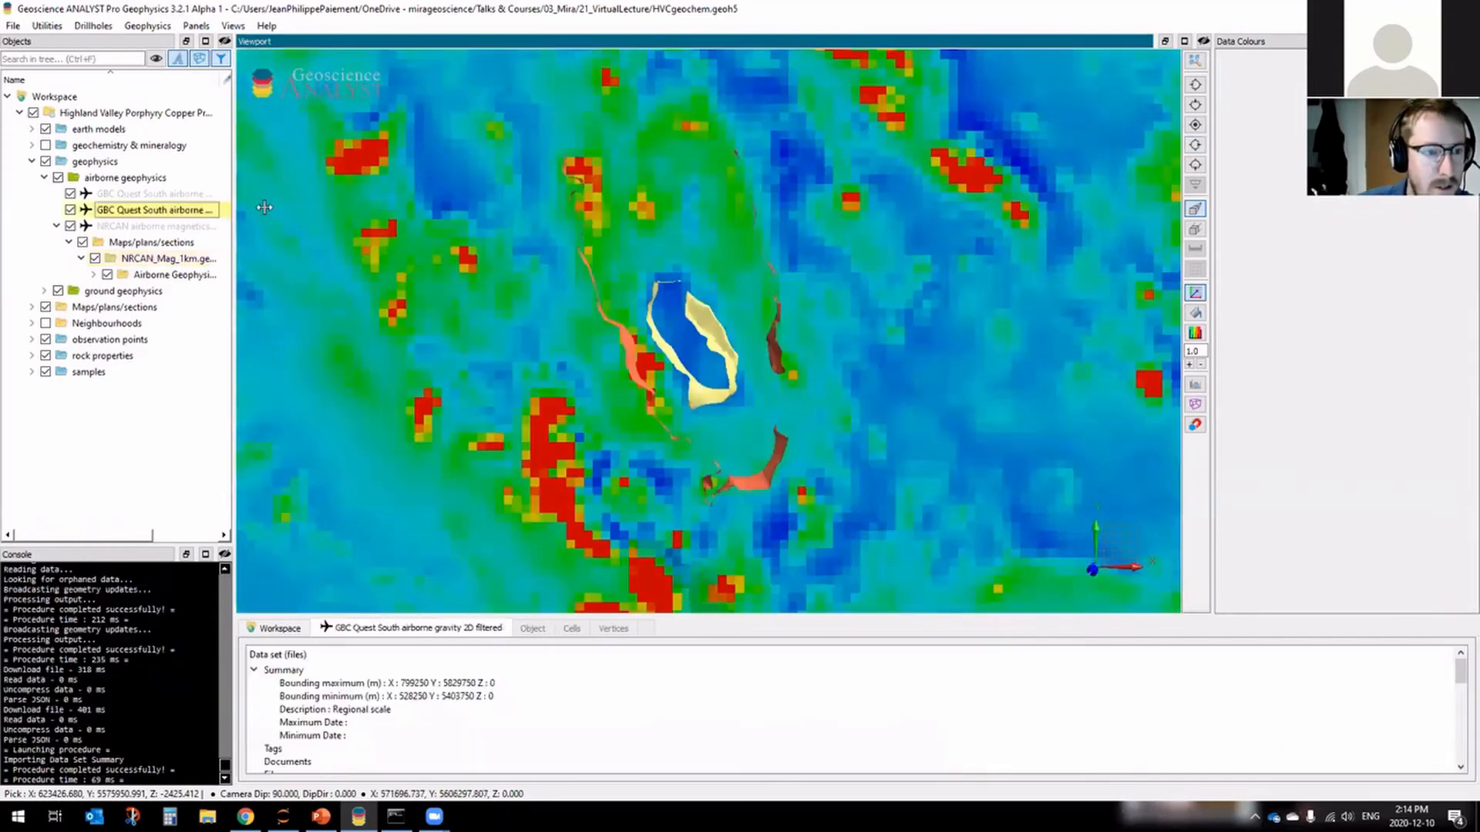
pyautogui.moveTo(234, 205); pyautogui.dragTo(252, 205)
pyautogui.doubleClick(220, 80)
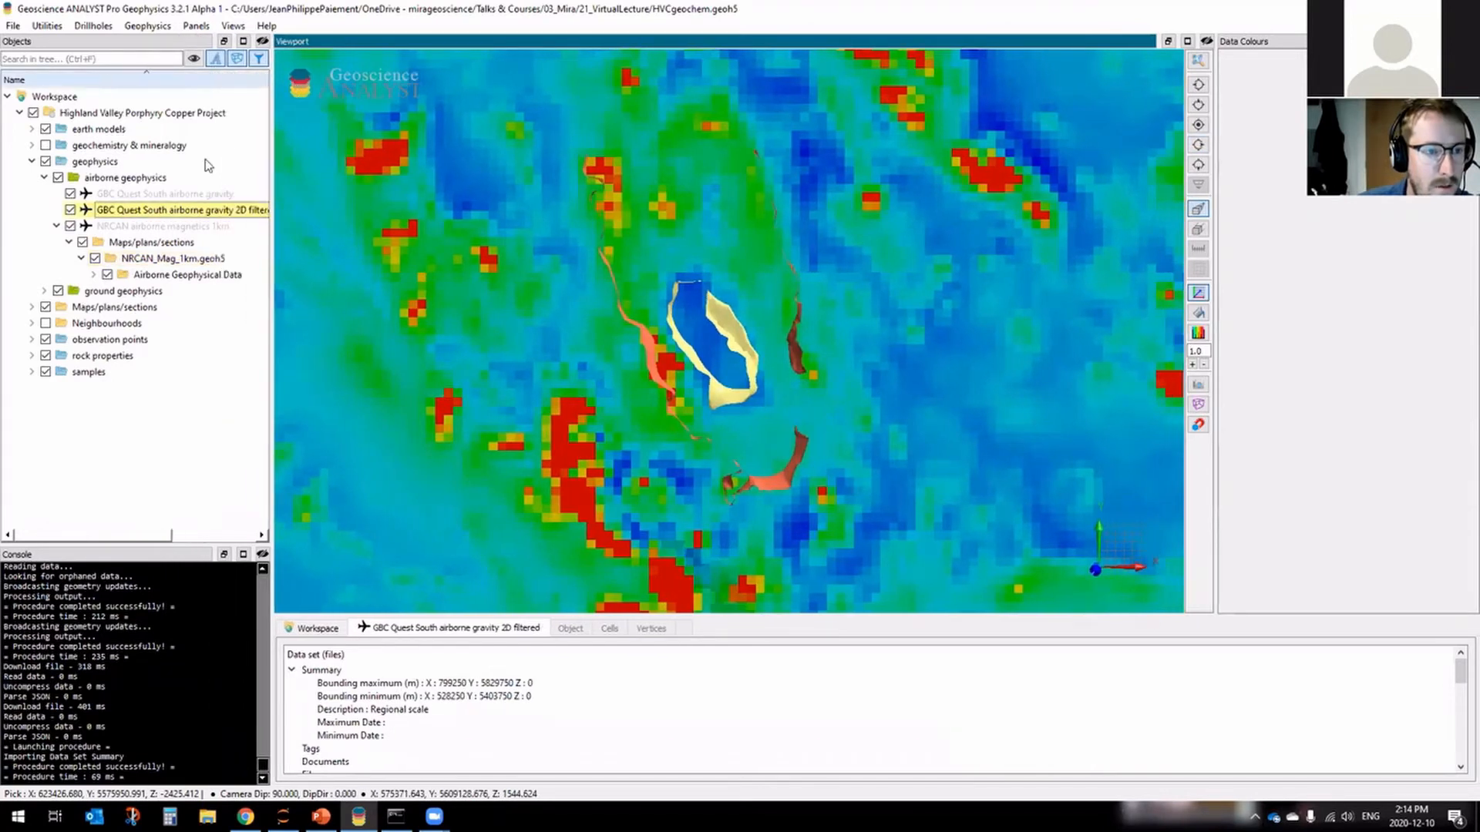
pyautogui.scroll(-2, 381, 760)
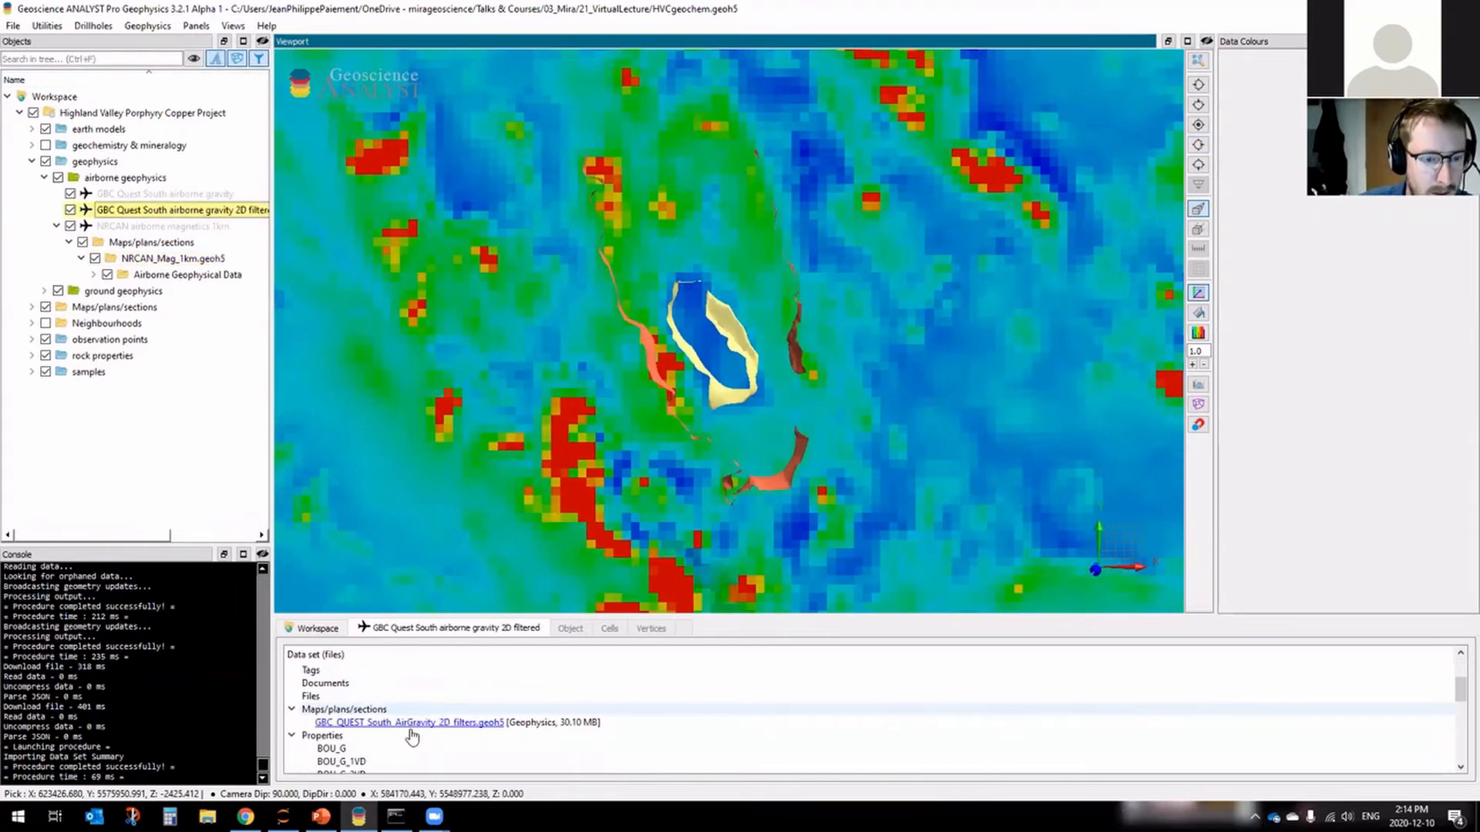
pyautogui.click(411, 726)
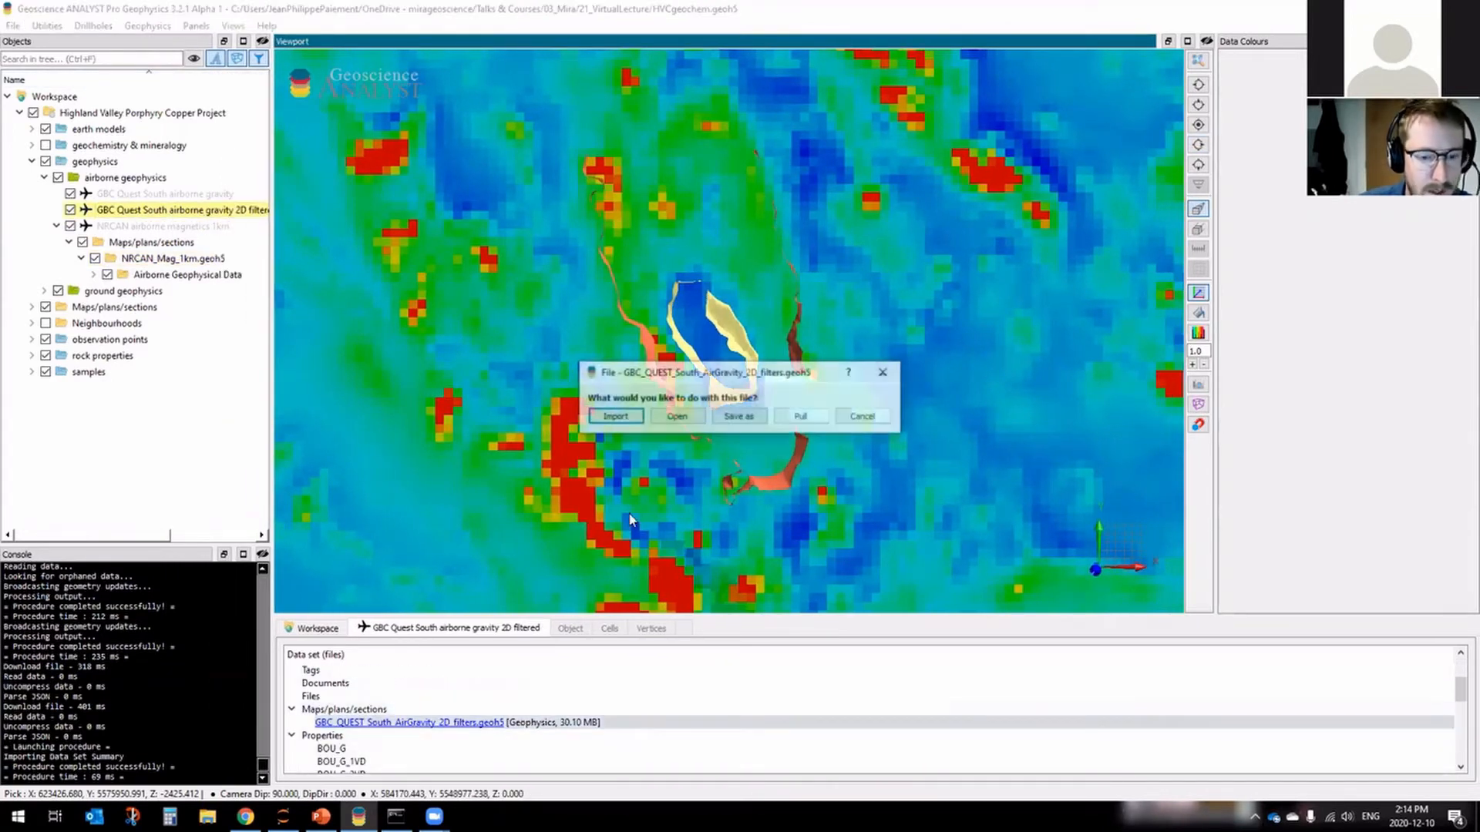
pyautogui.click(614, 417)
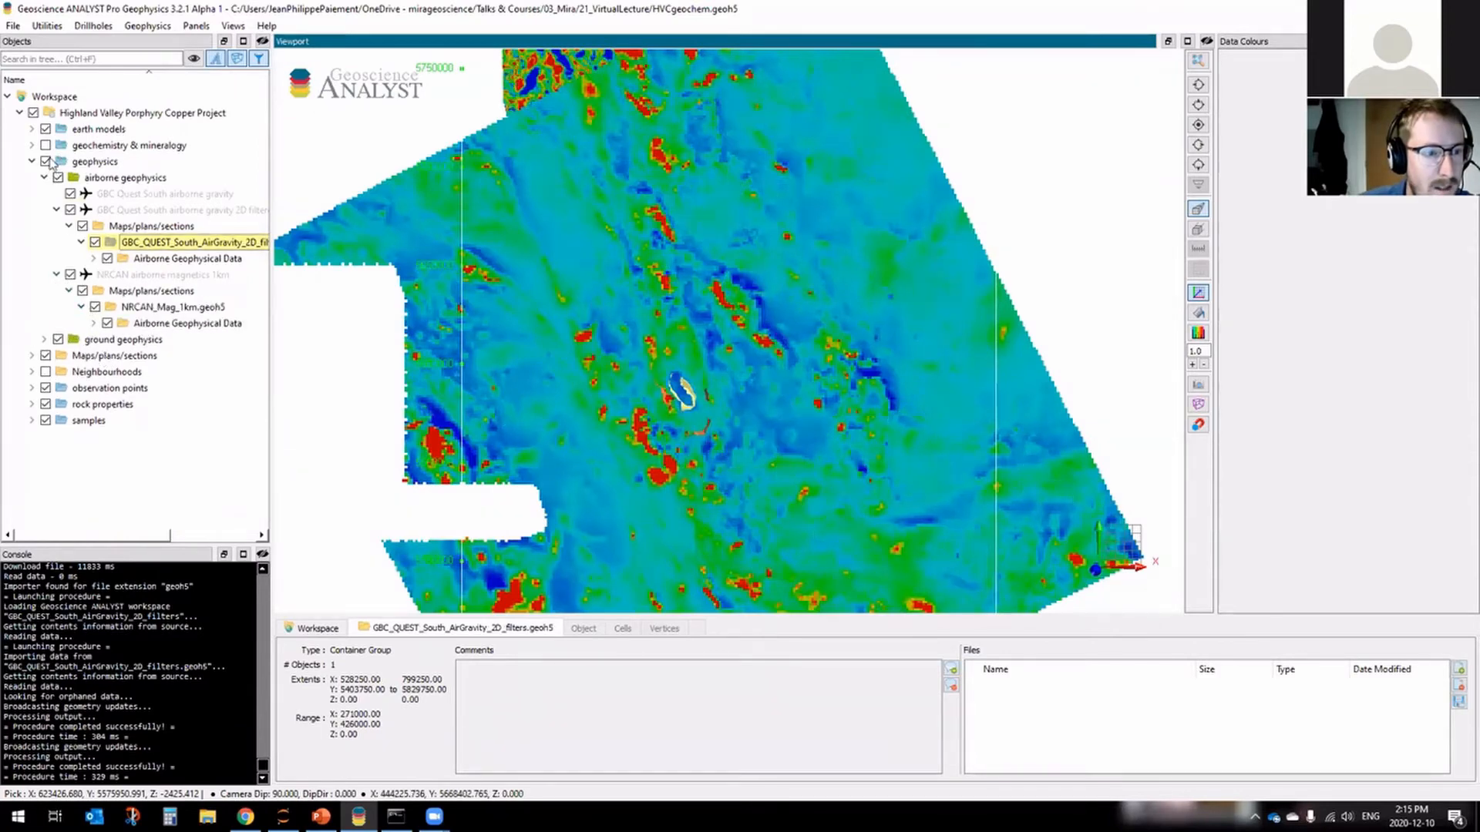
# Show the Whole Rock Geochemistry query points again and compare their clusters with the geophysical grid and contacts.
pyautogui.click(32, 145)
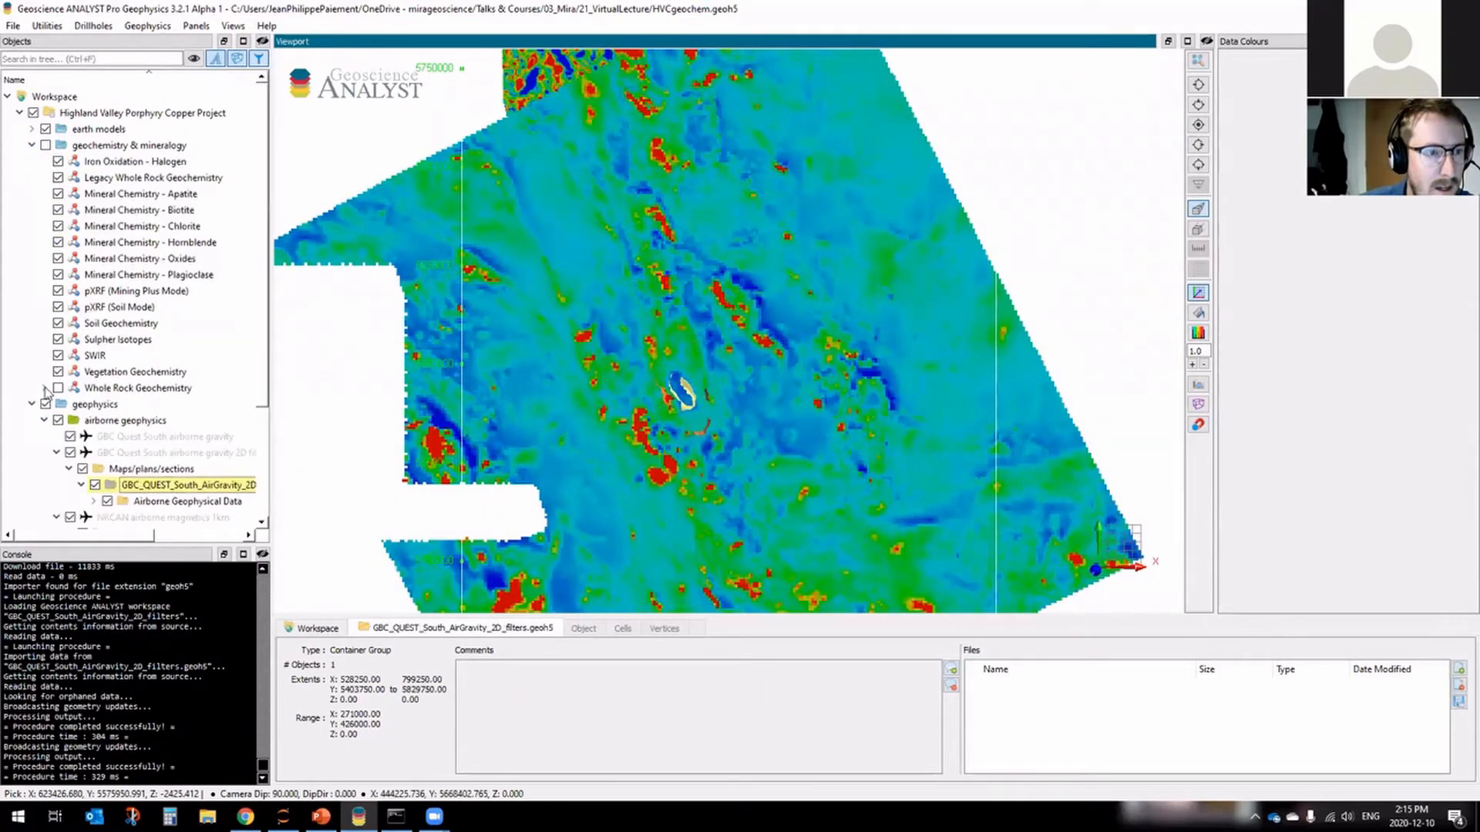
pyautogui.click(44, 387)
pyautogui.click(57, 404)
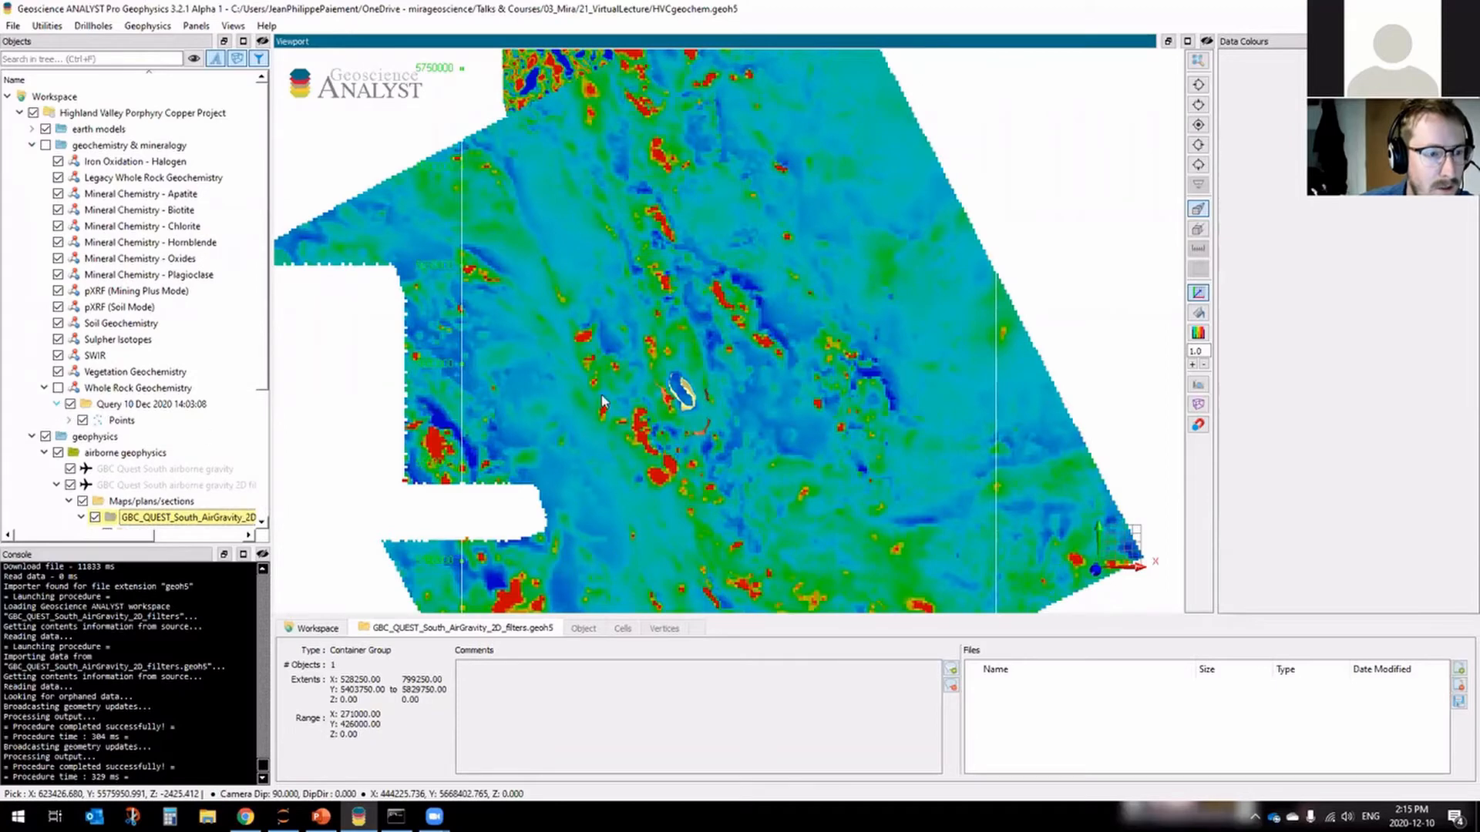
pyautogui.scroll(-3, 668, 419)
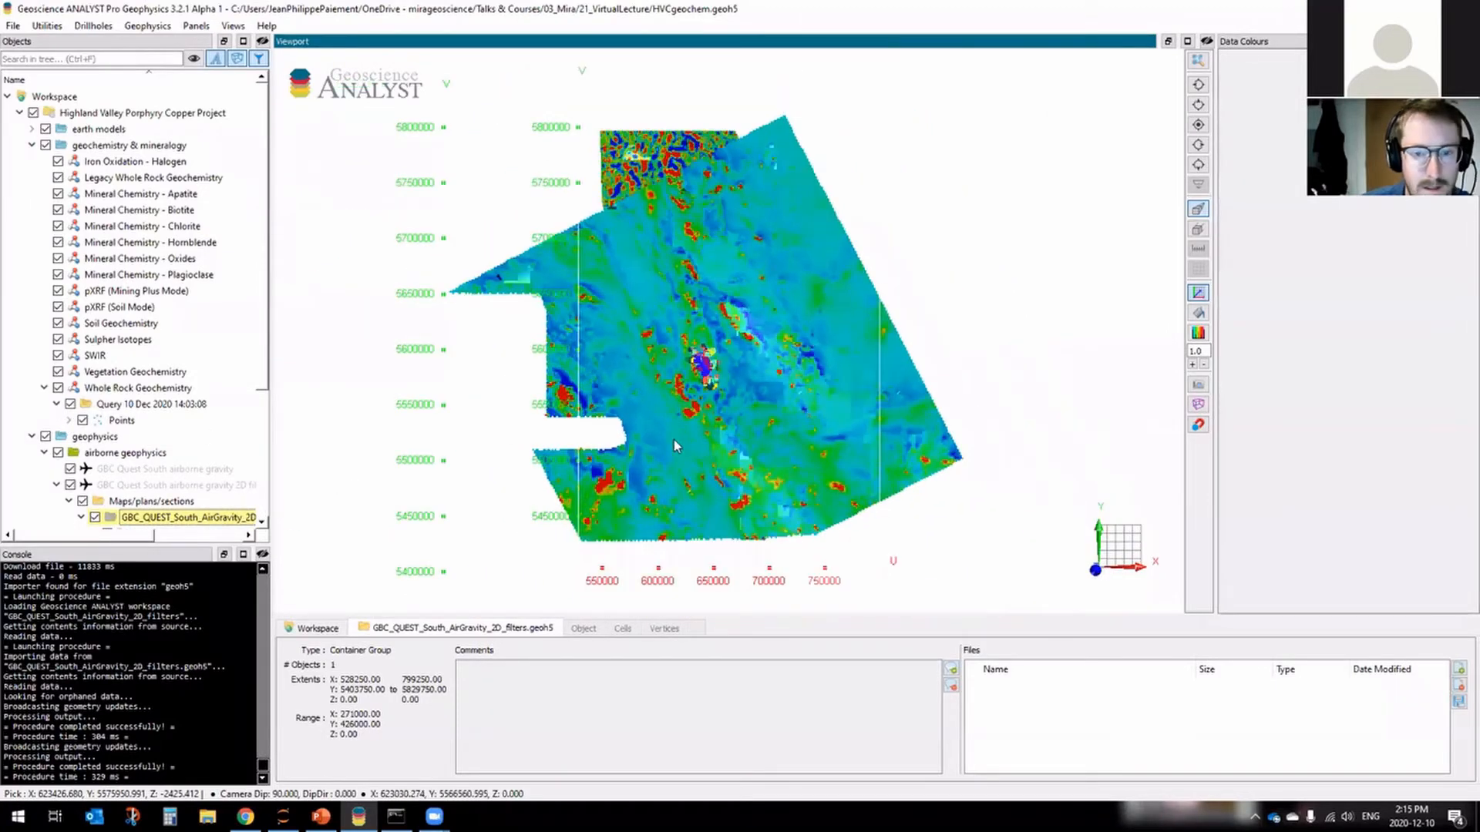
pyautogui.scroll(5, 675, 439)
pyautogui.scroll(3, 851, 430)
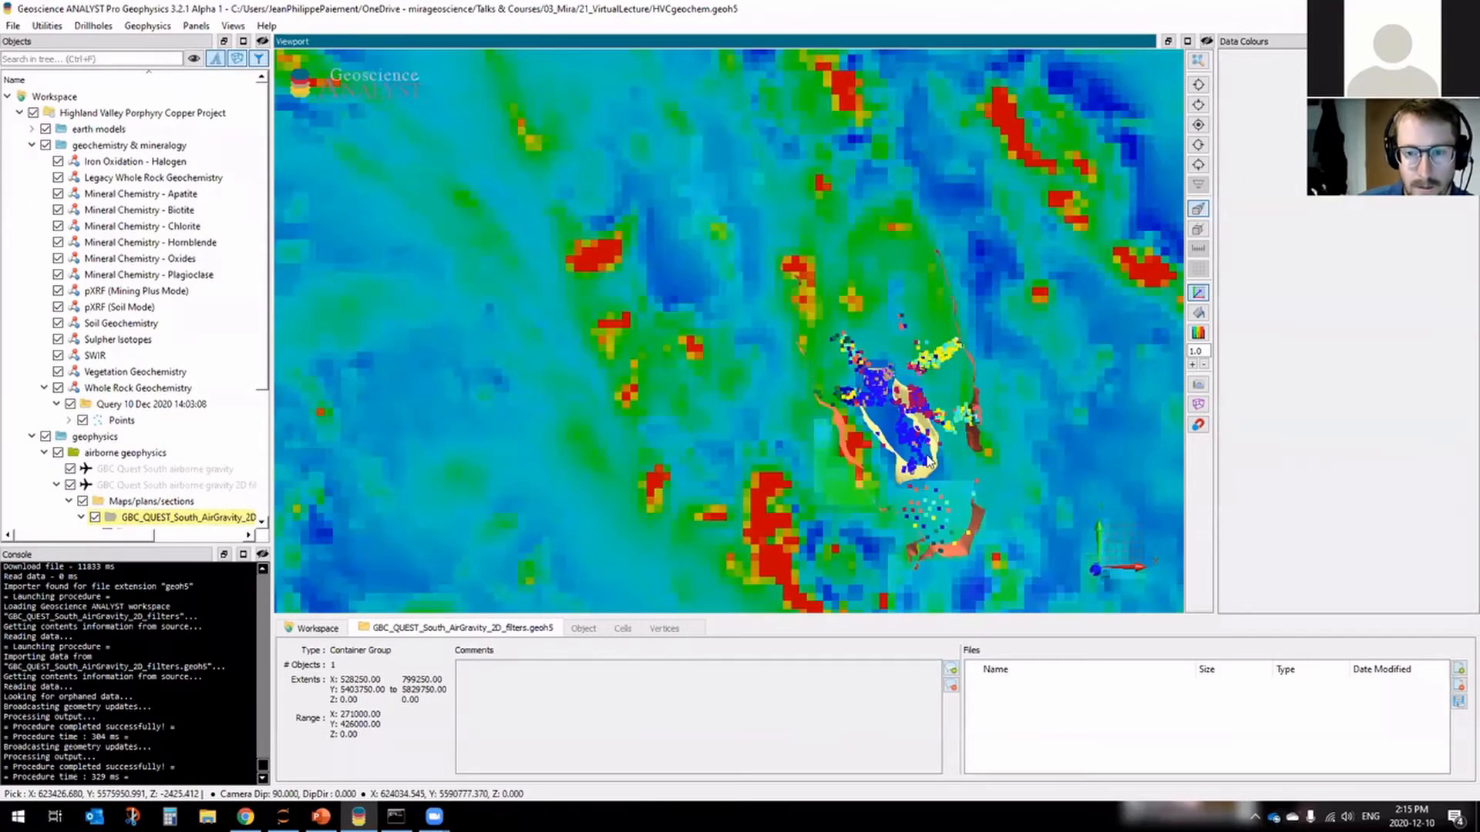
pyautogui.scroll(2, 928, 461)
pyautogui.scroll(1, 928, 461)
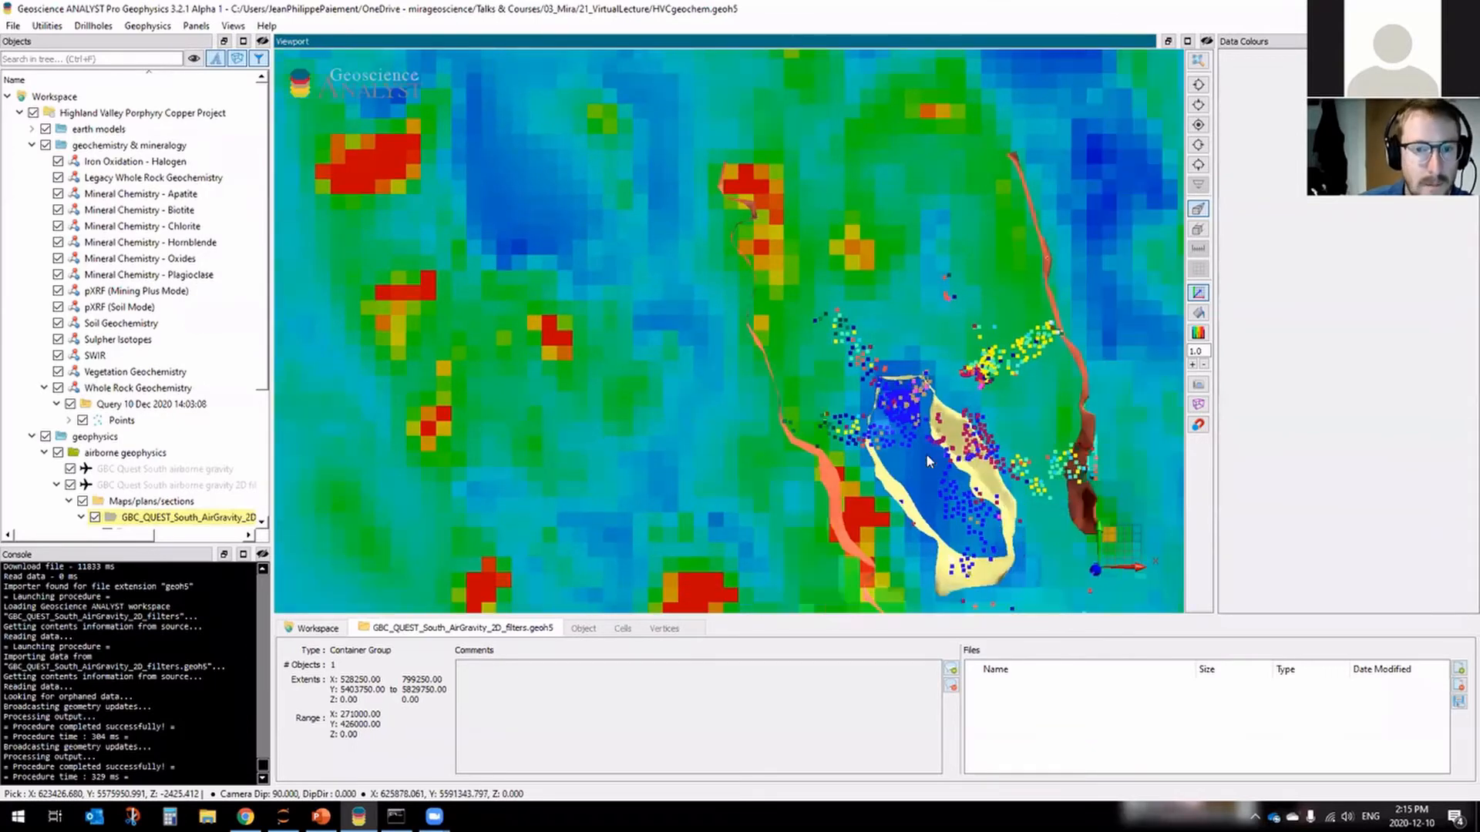
pyautogui.moveTo(1033, 578); pyautogui.dragTo(691, 449, button='middle')
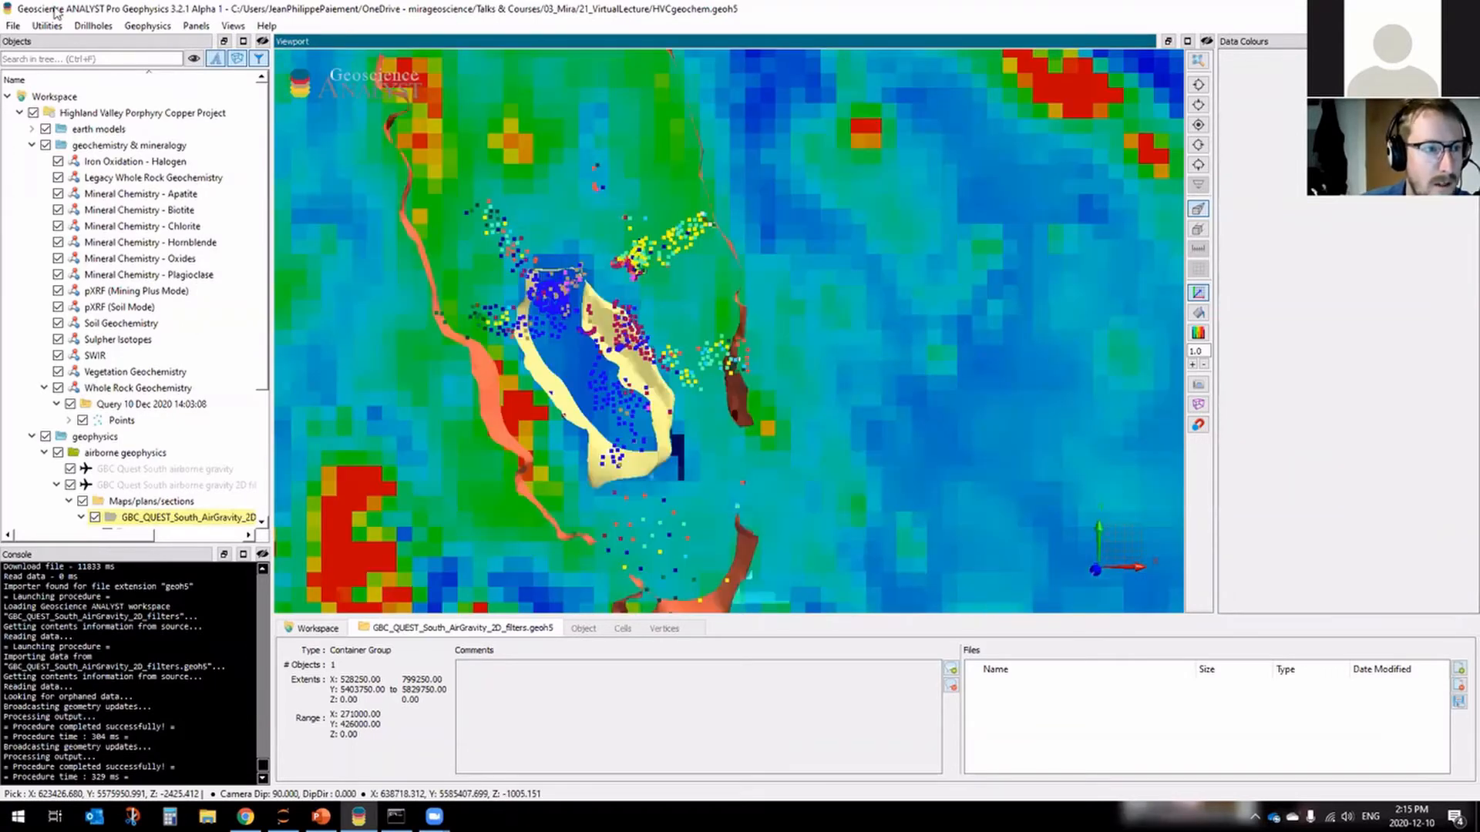
# Start a new grid in the 2D Grid Designer with Points as its object.
pyautogui.scroll(-1, 691, 450)
pyautogui.scroll(-2, 691, 449)
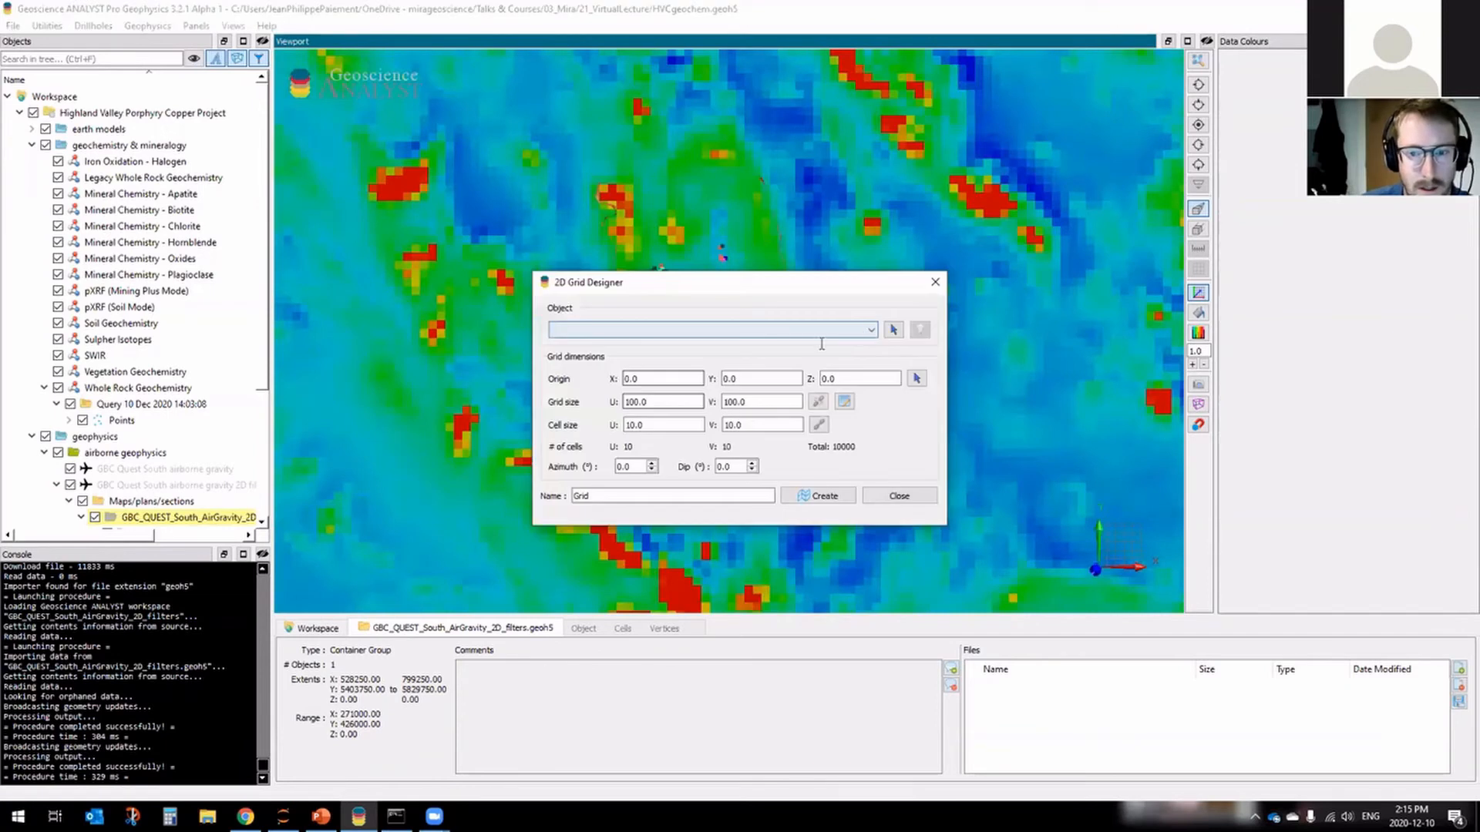
pyautogui.click(860, 332)
pyautogui.scroll(-1, 721, 422)
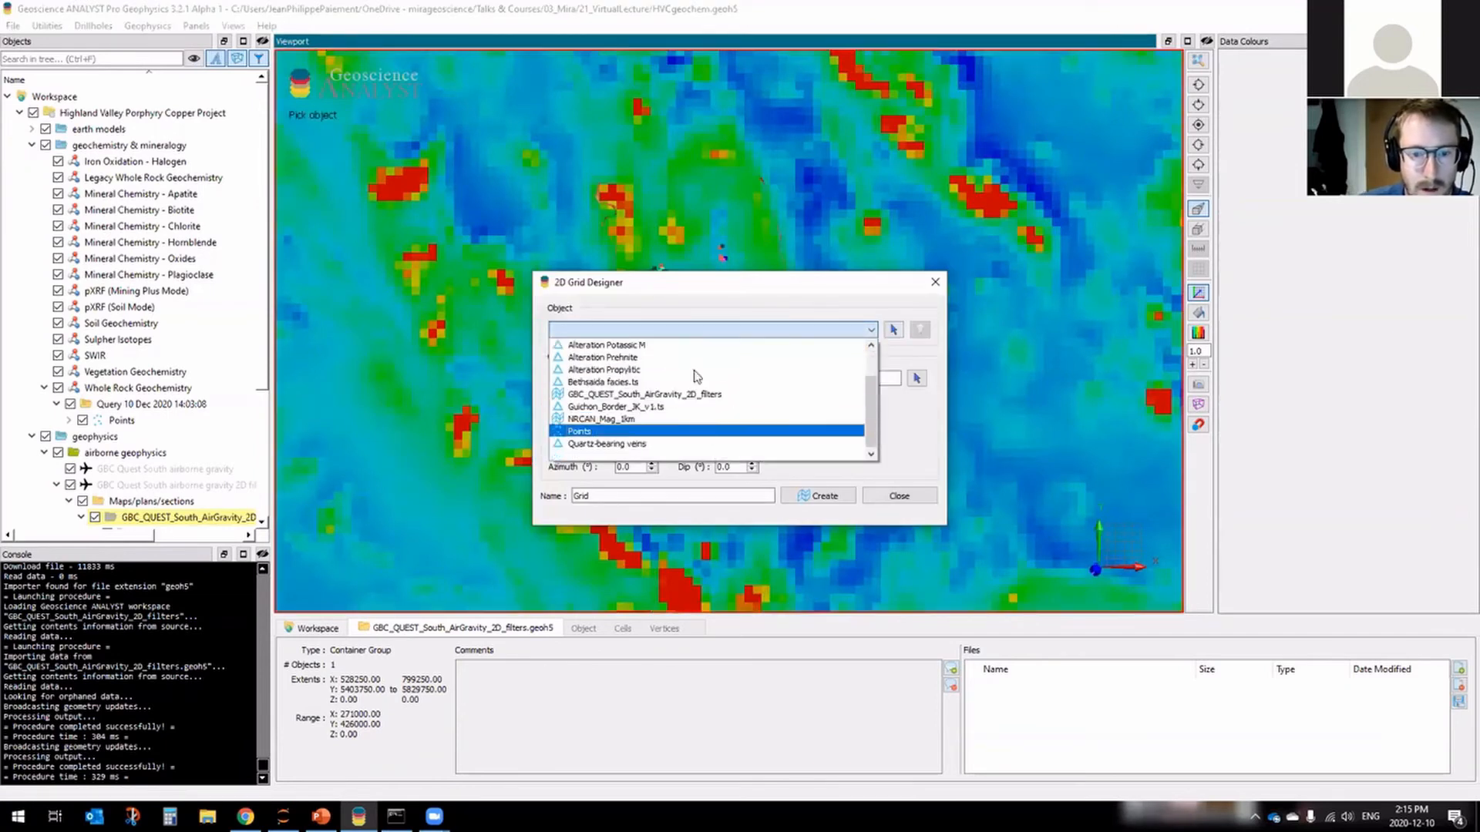
pyautogui.click(693, 431)
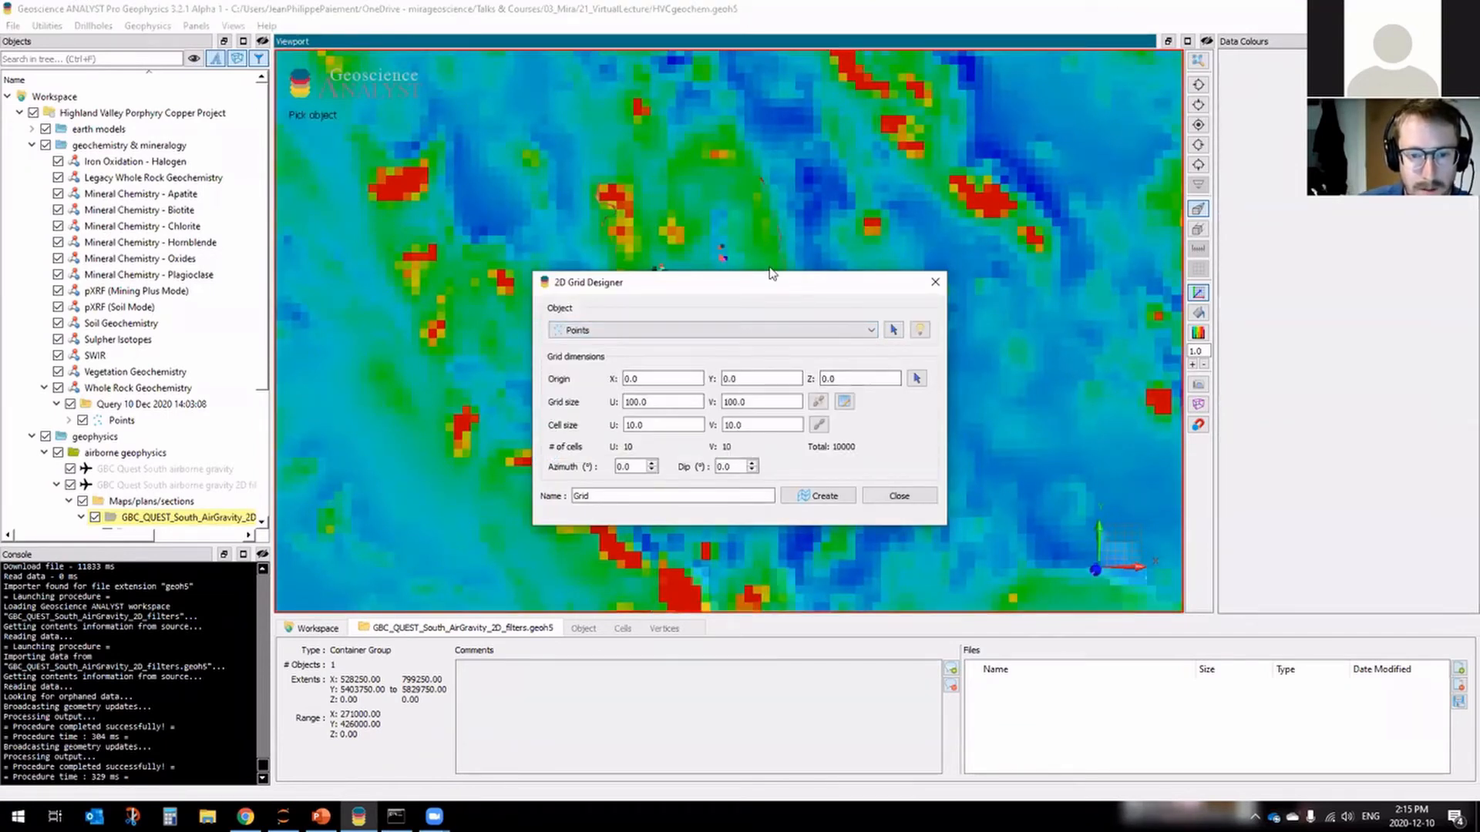
# Draw the grid extent around the points and contact surfaces, about 49101 by 55632 in size.
pyautogui.moveTo(740, 282); pyautogui.dragTo(1161, 135)
pyautogui.click(1265, 253)
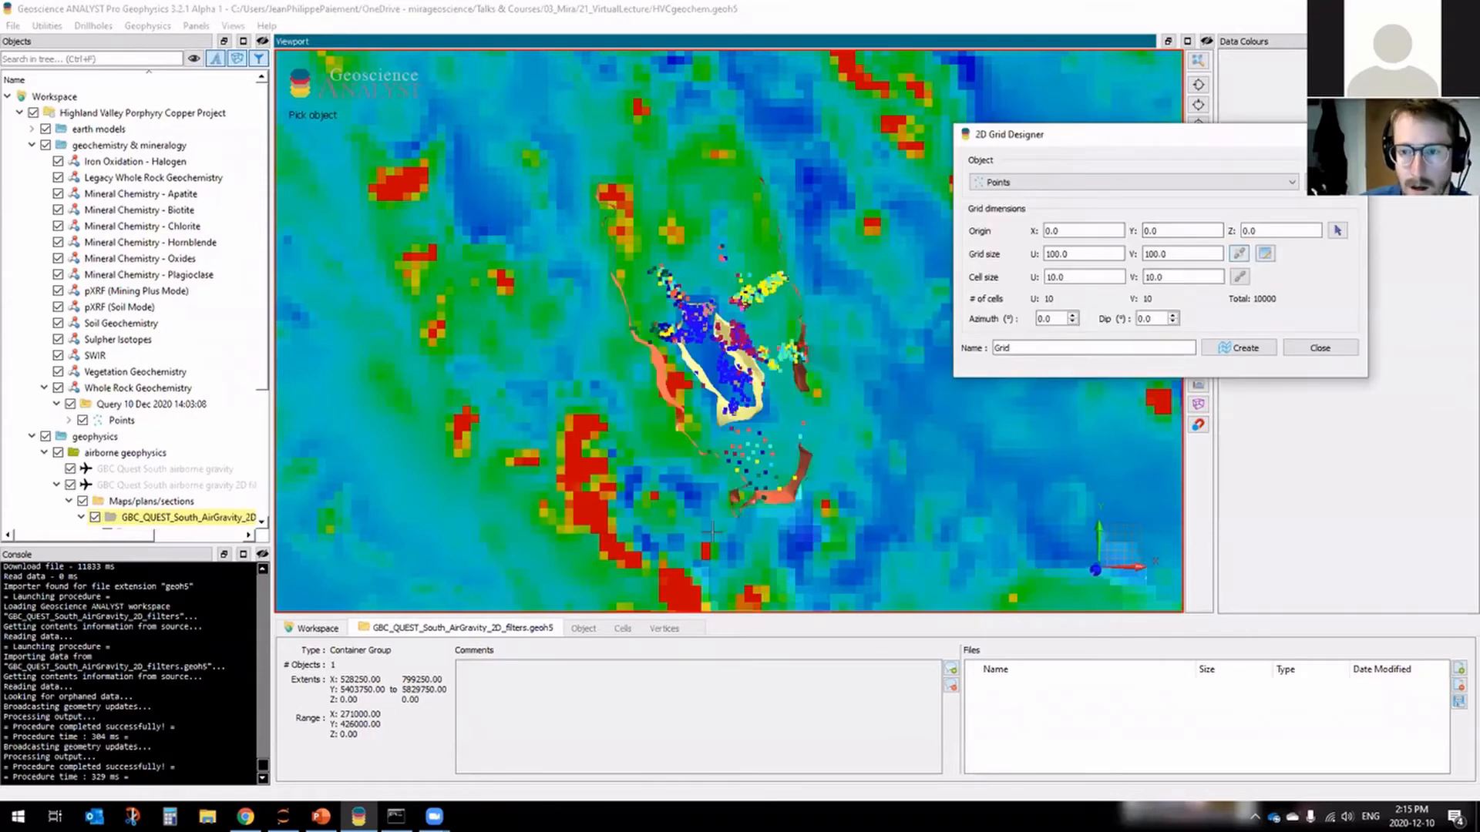
pyautogui.moveTo(551, 527); pyautogui.dragTo(863, 171)
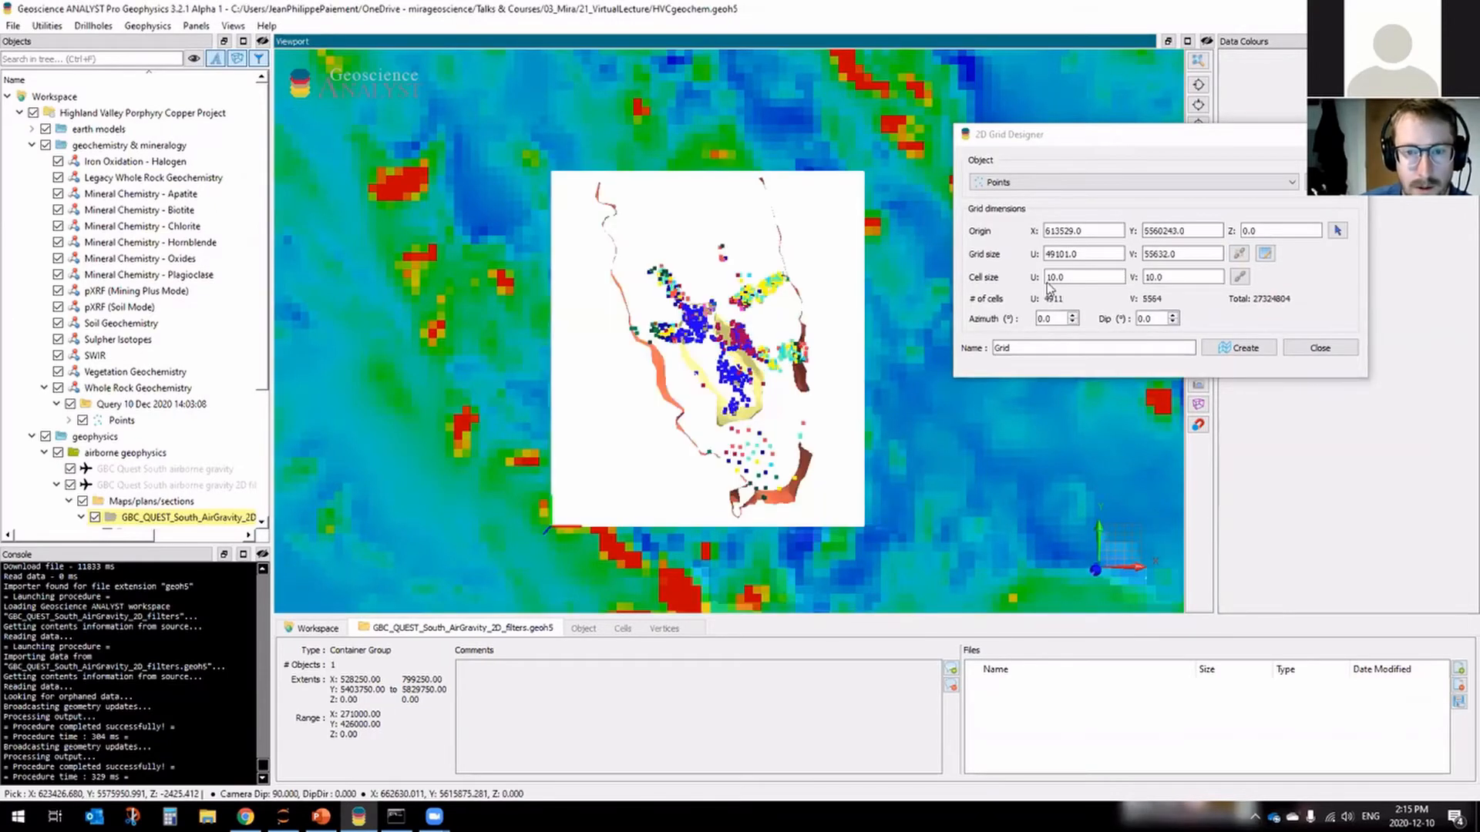
# Create the 2D grid with a cell size of 10 by 10 under the name Grid2D_magGrav and close the designer.
pyautogui.click(1110, 277)
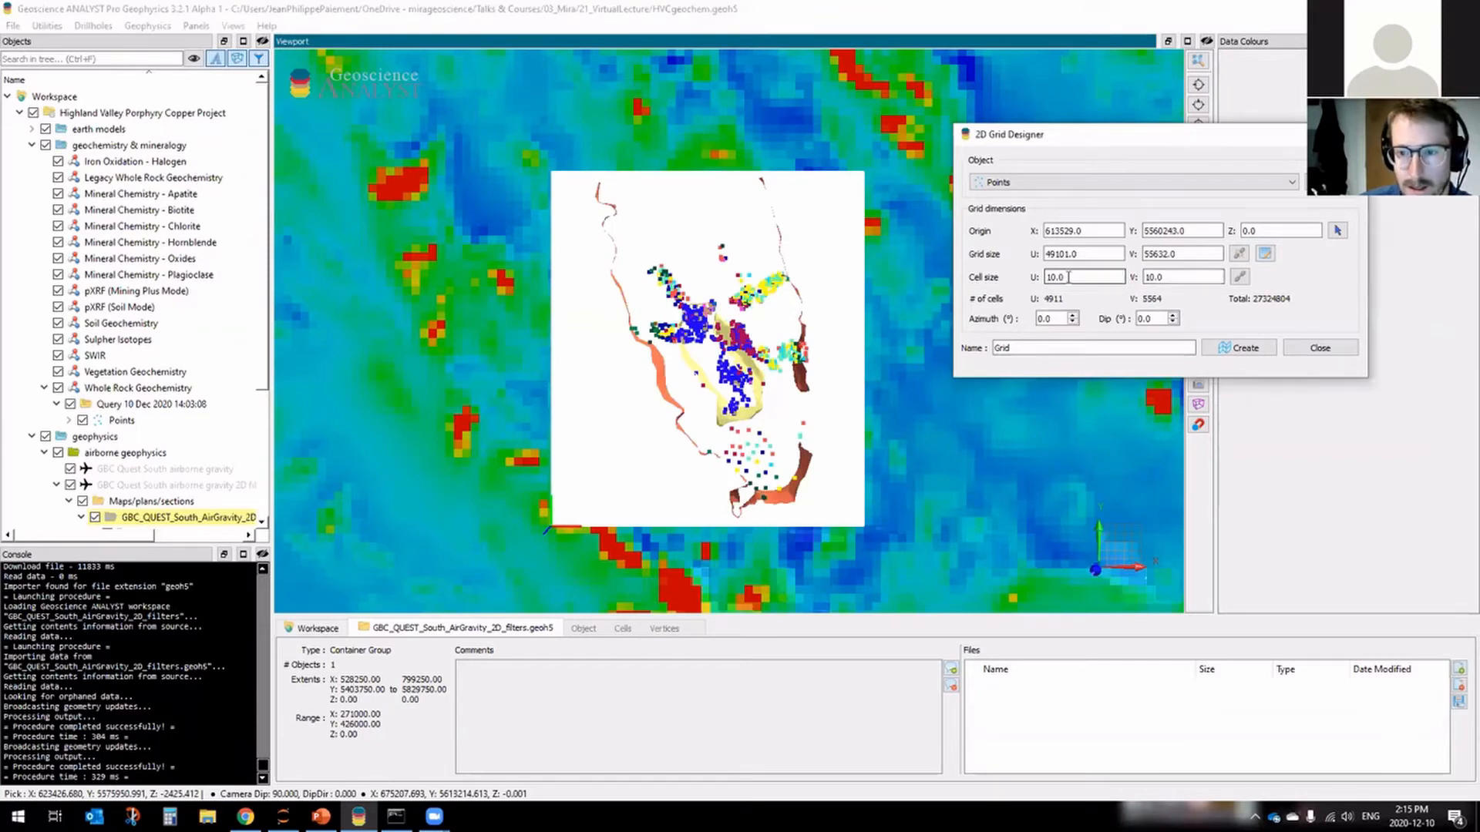
pyautogui.click(1048, 350)
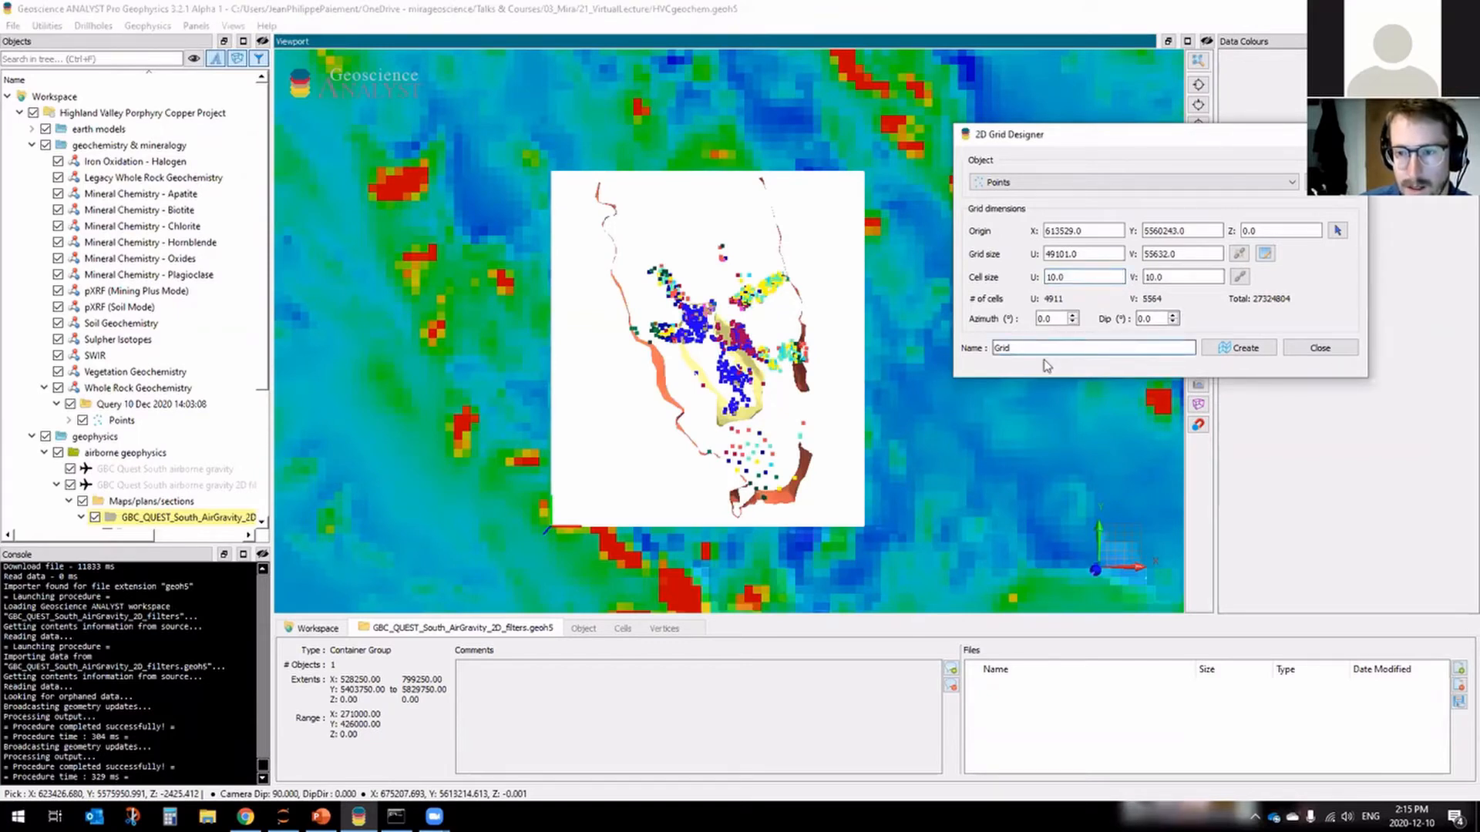
pyautogui.write('2D_')
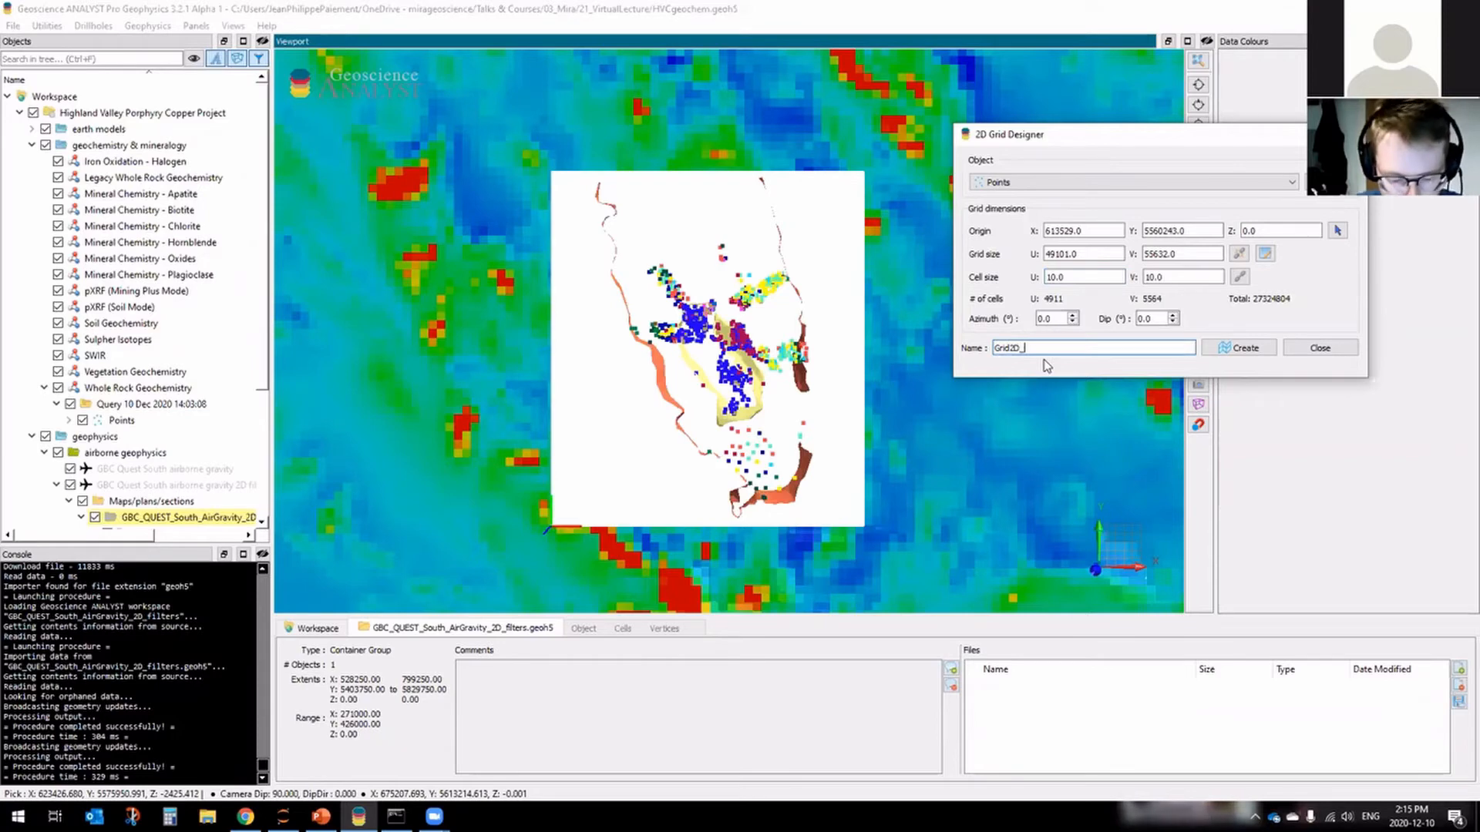
pyautogui.write('magGra')
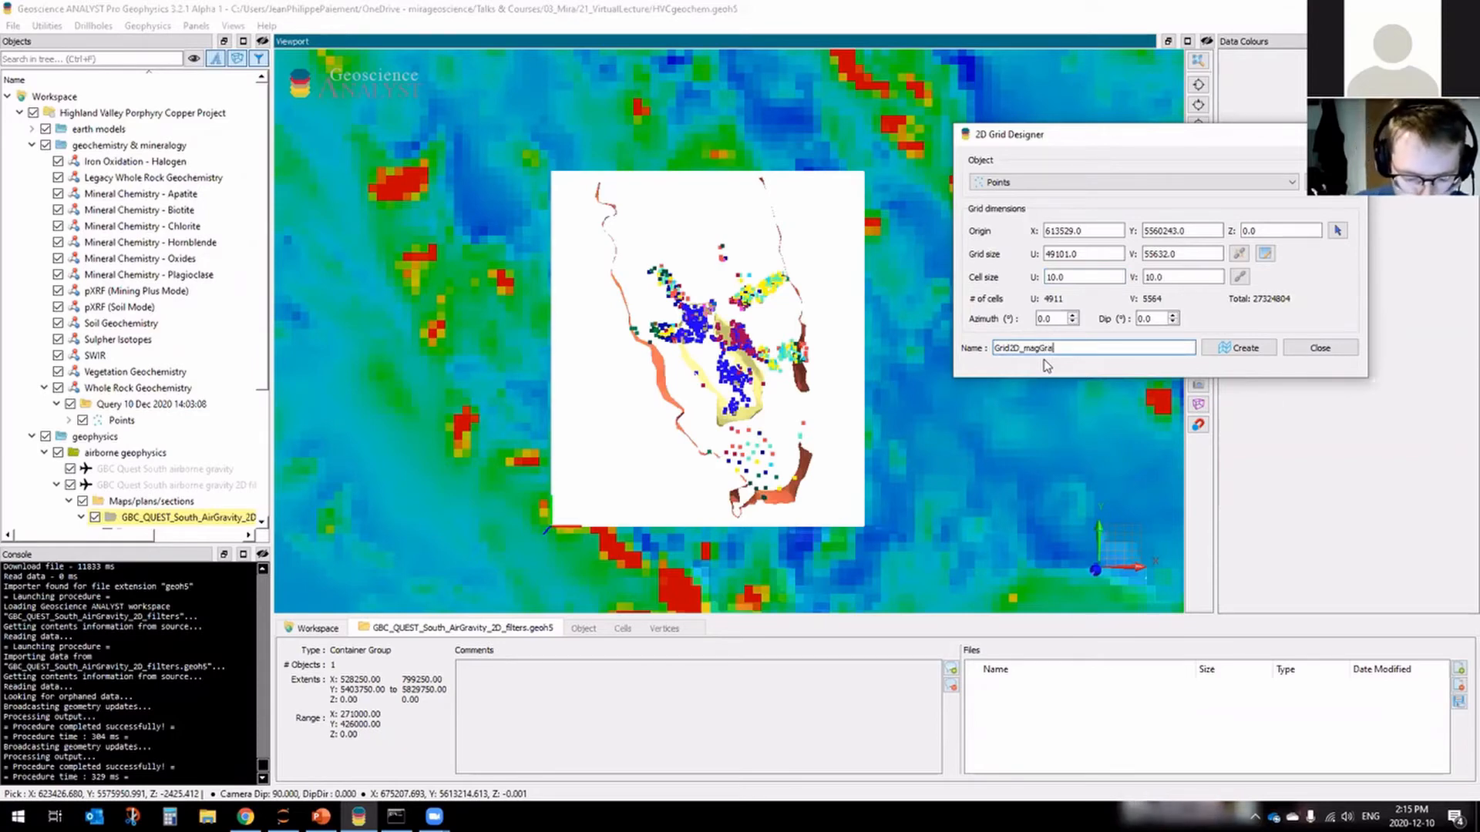
pyautogui.write('v')
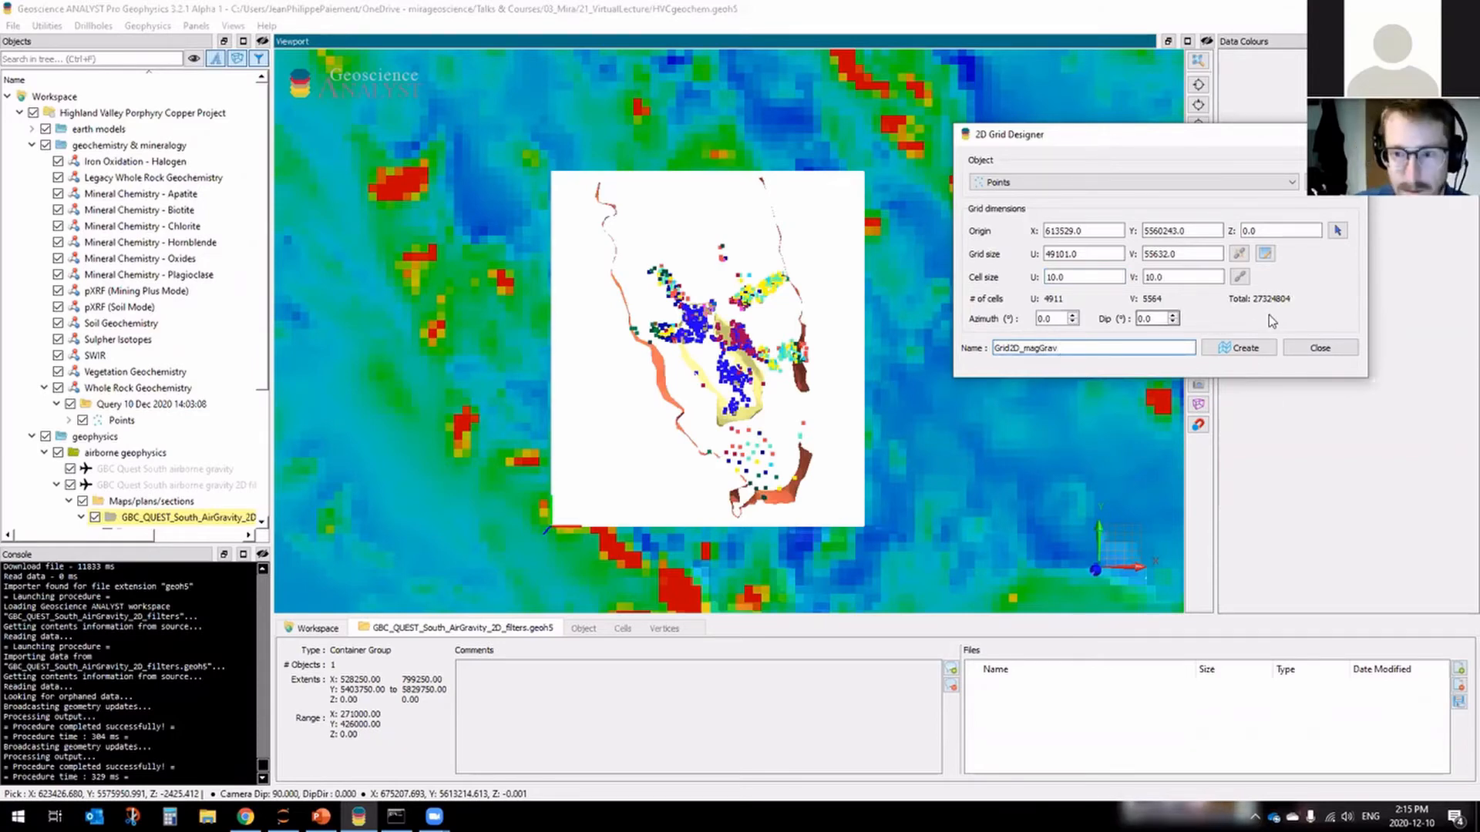
pyautogui.click(1240, 348)
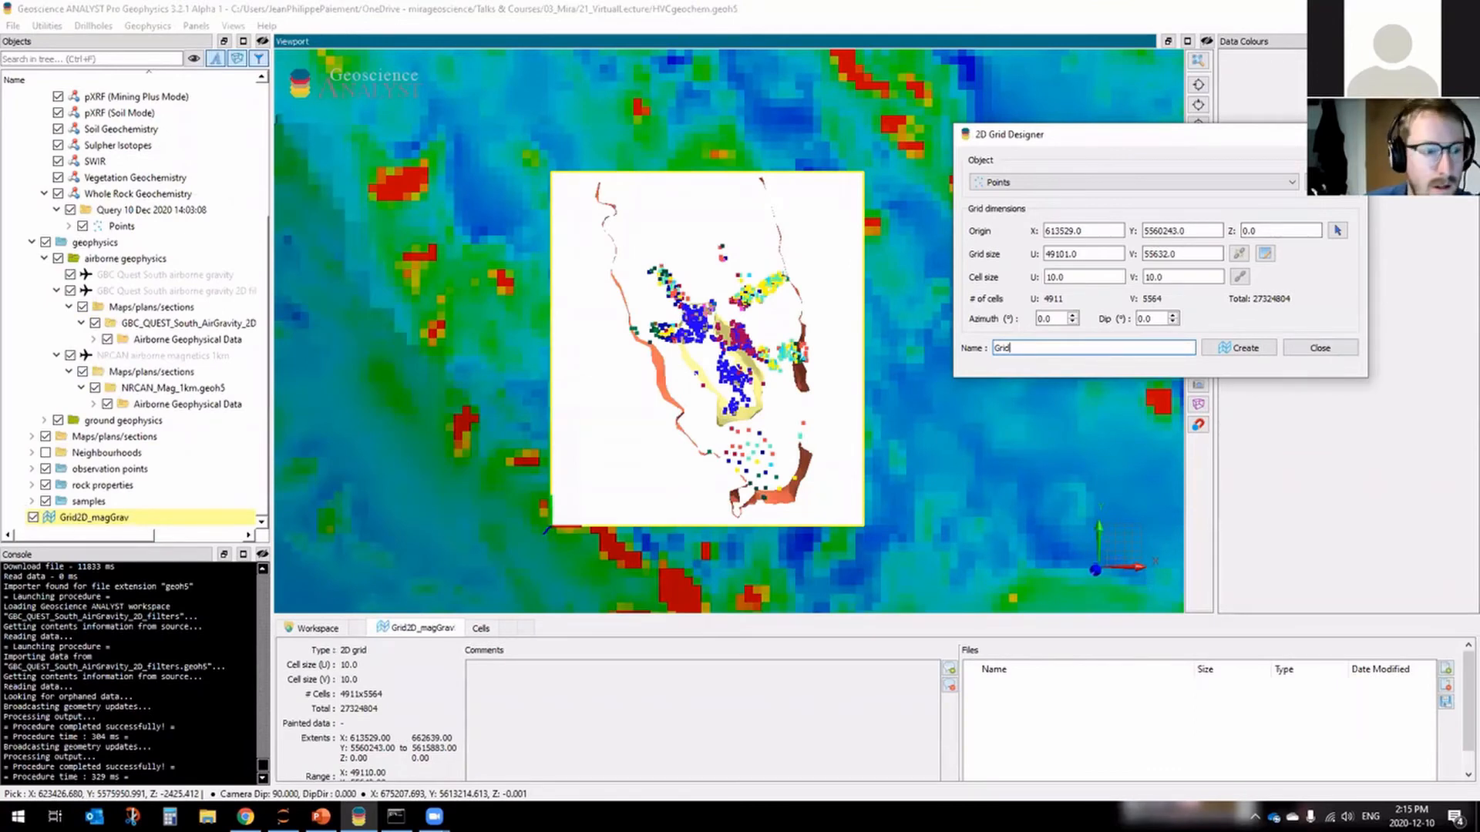
pyautogui.click(1320, 348)
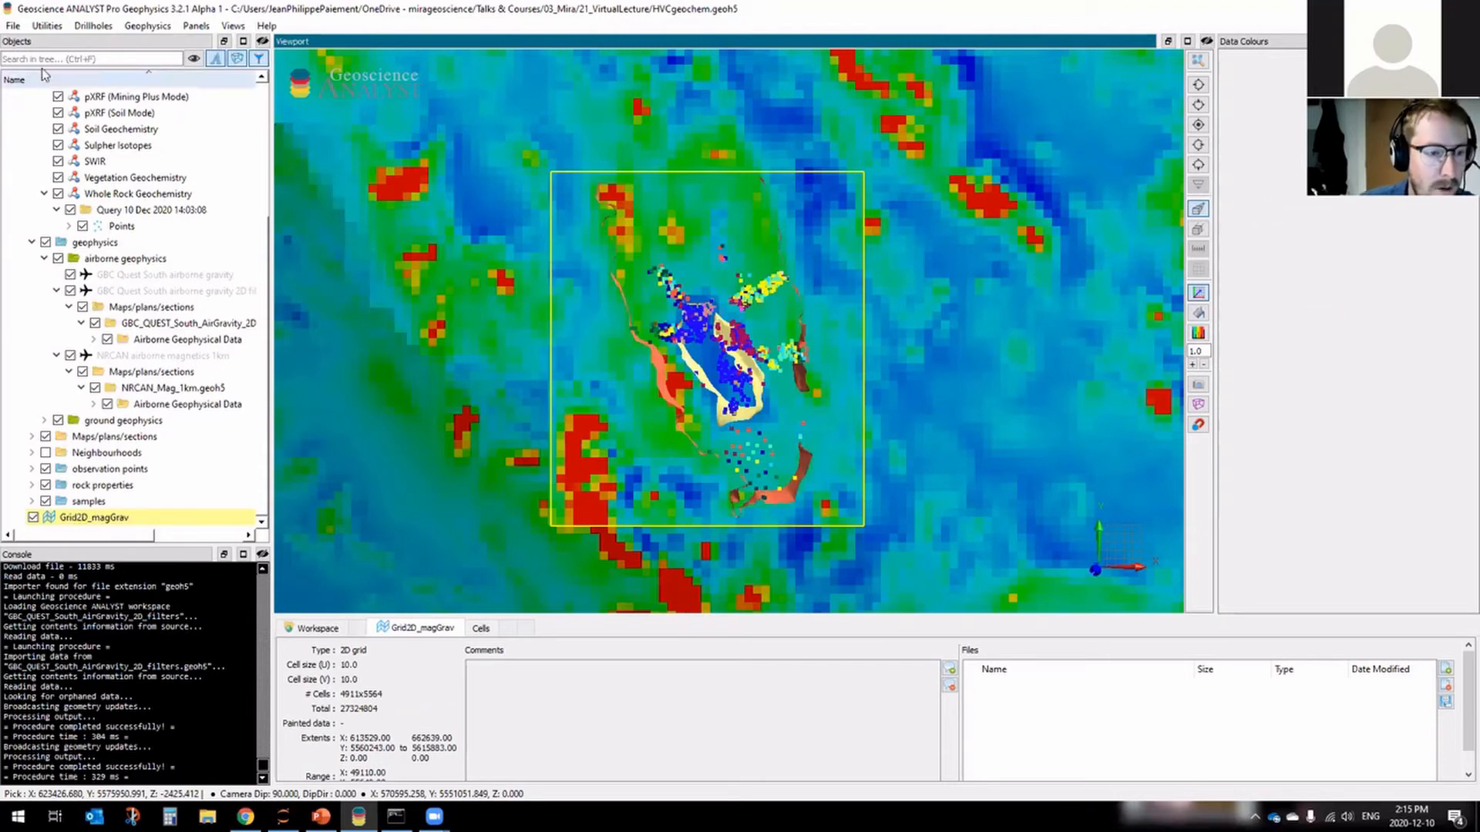
# Save the workspace and switch to the Index notebook of Jupyter in the web browser.
pyautogui.click(13, 28)
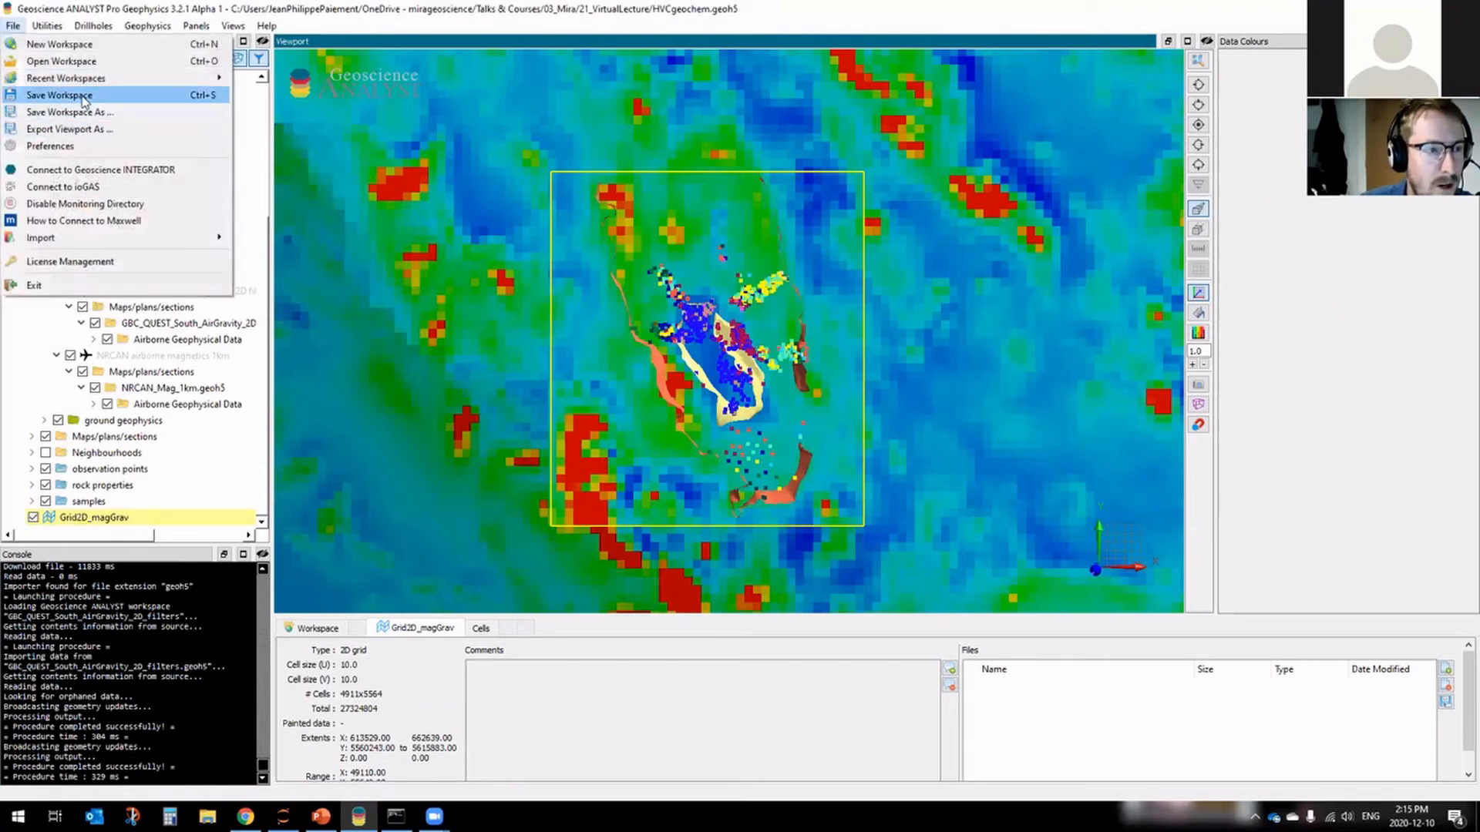
pyautogui.press('Return')
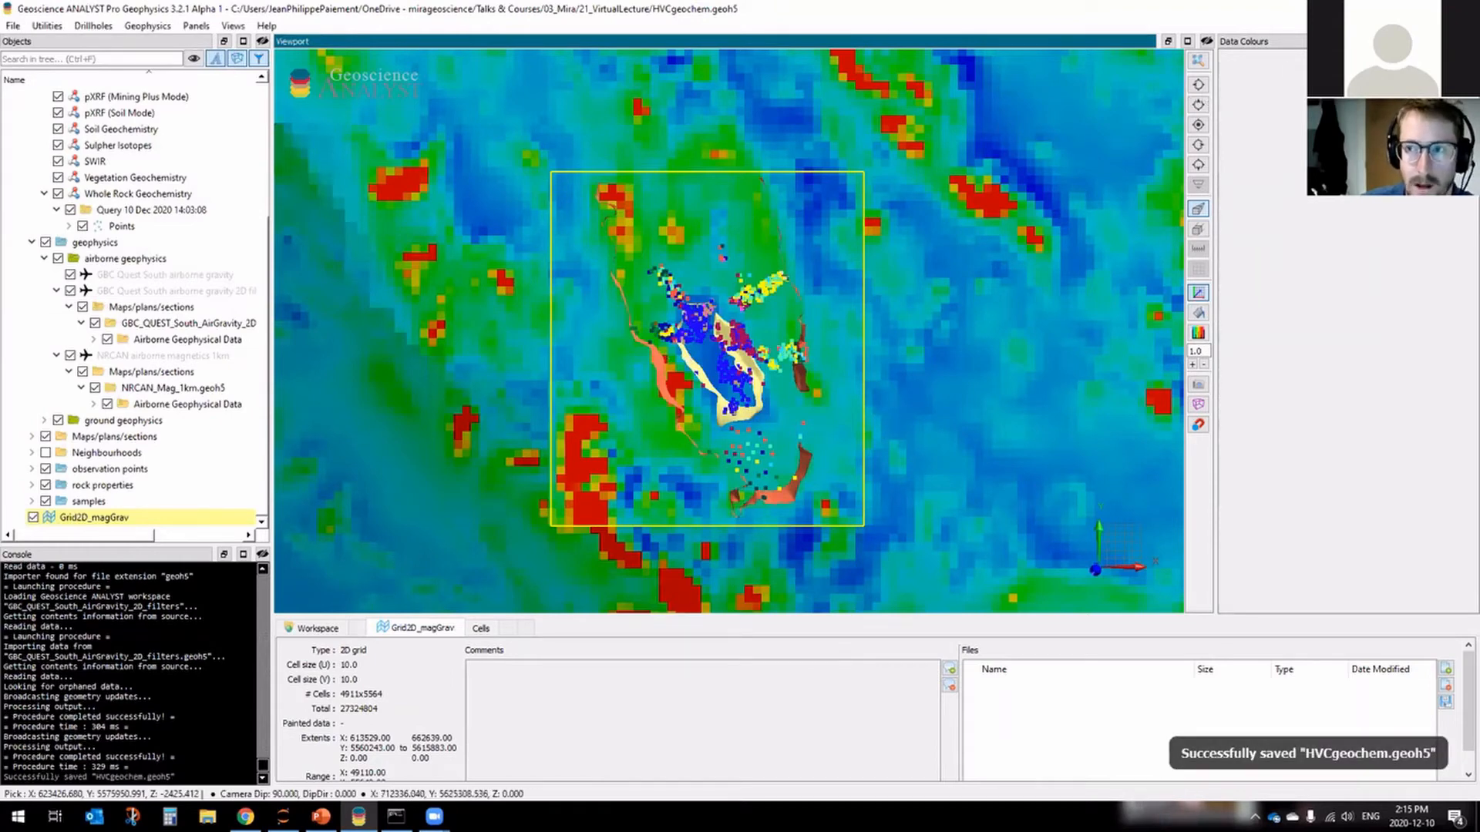
pyautogui.click(1427, 8)
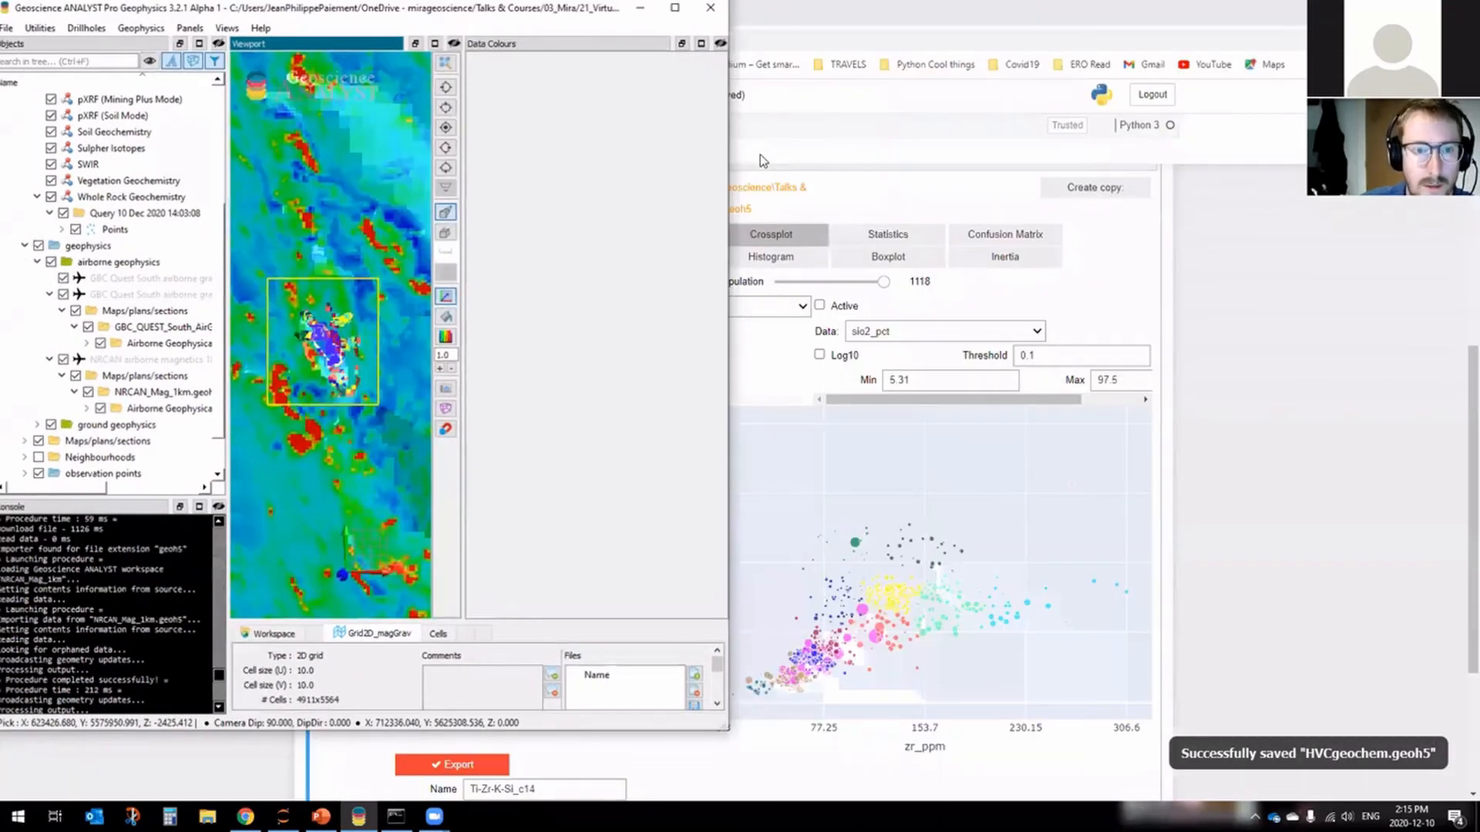
pyautogui.click(760, 154)
pyautogui.click(106, 17)
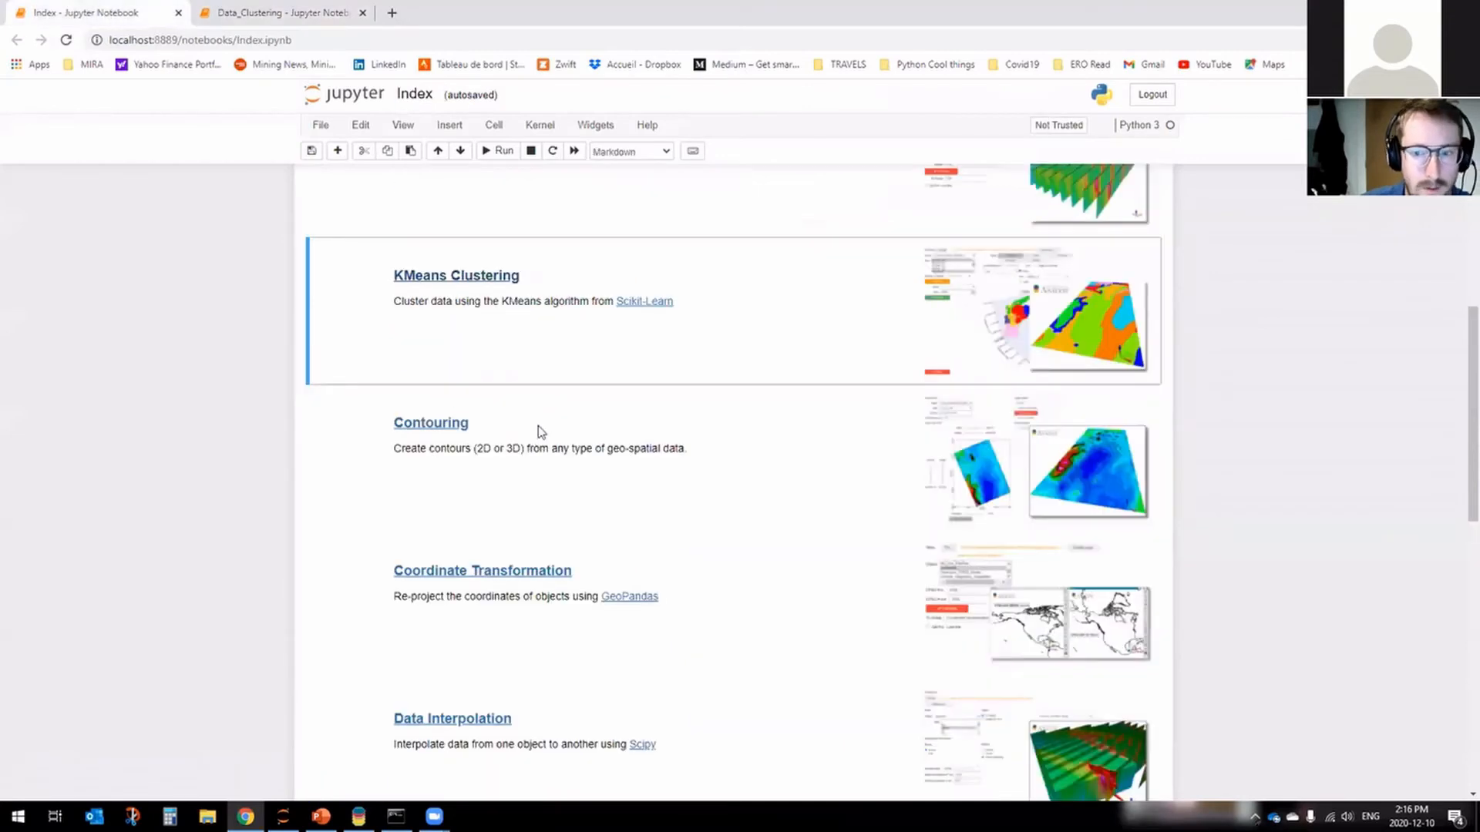
# Open the Data Interpolation application from the notebook index and run its code cell.
pyautogui.scroll(-5, 480, 437)
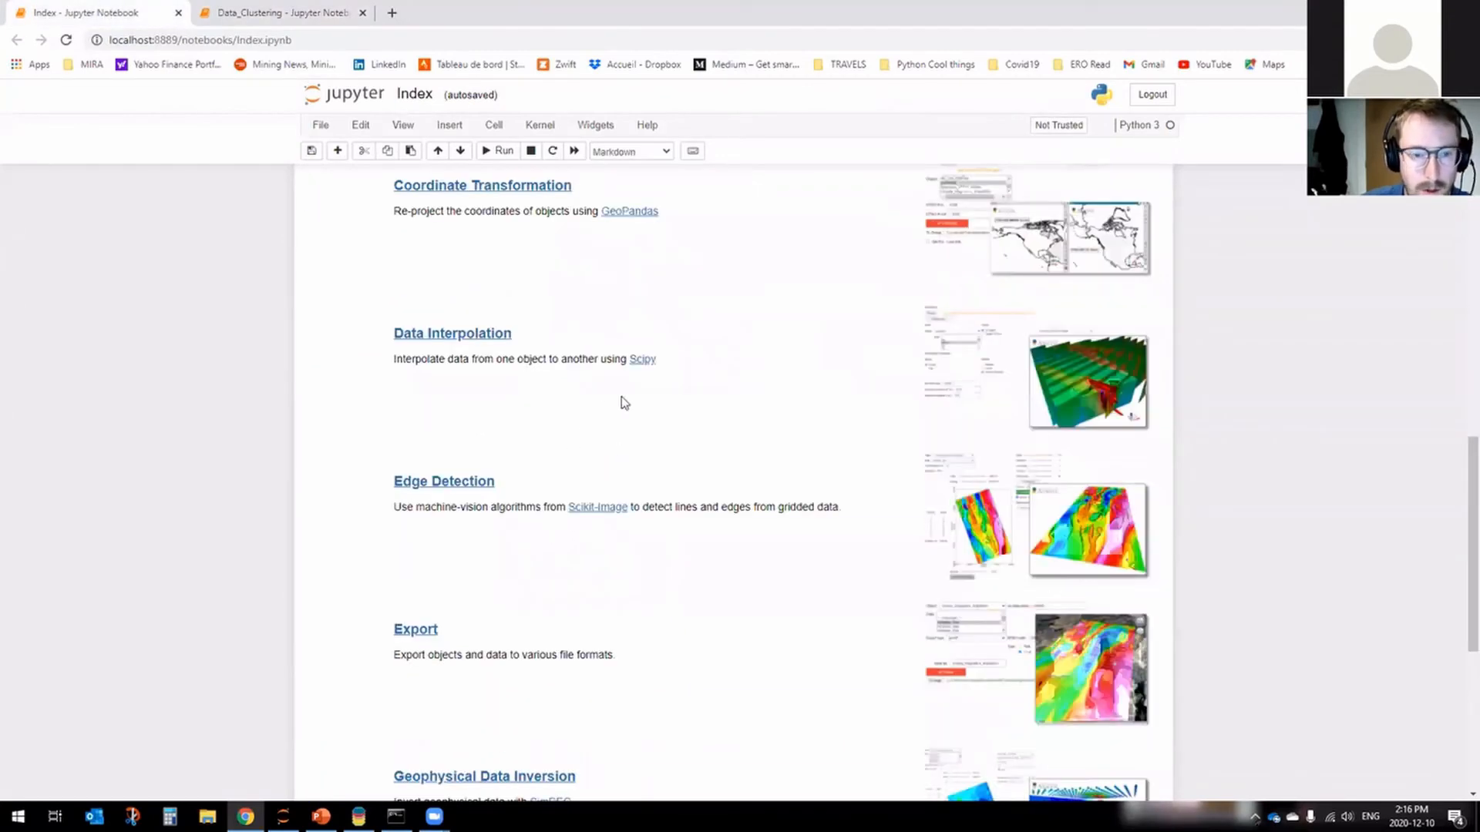
pyautogui.scroll(-2, 687, 393)
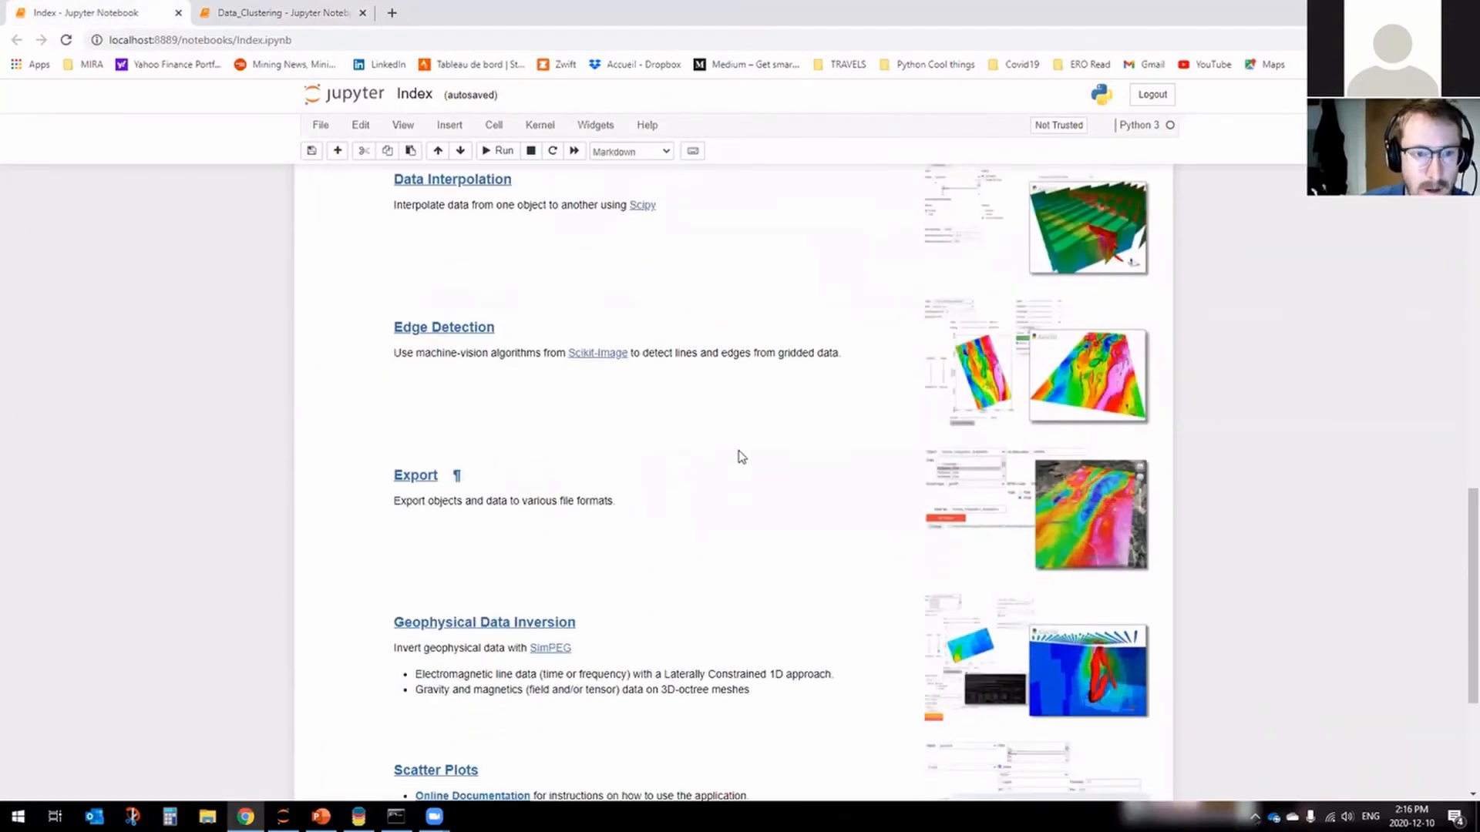
pyautogui.scroll(12, 730, 453)
pyautogui.scroll(-3, 687, 416)
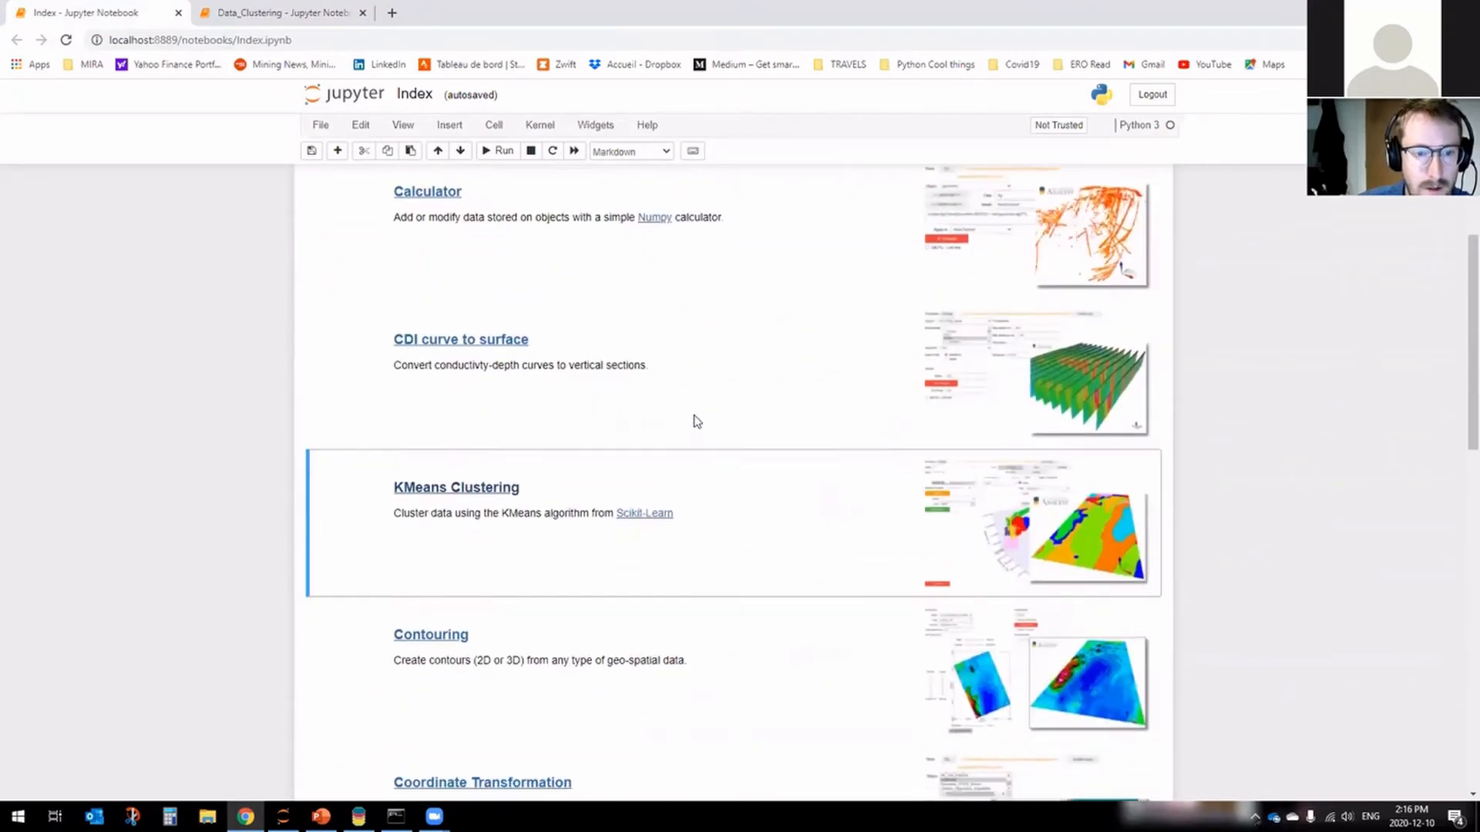
pyautogui.scroll(-1, 697, 417)
pyautogui.scroll(-2, 704, 417)
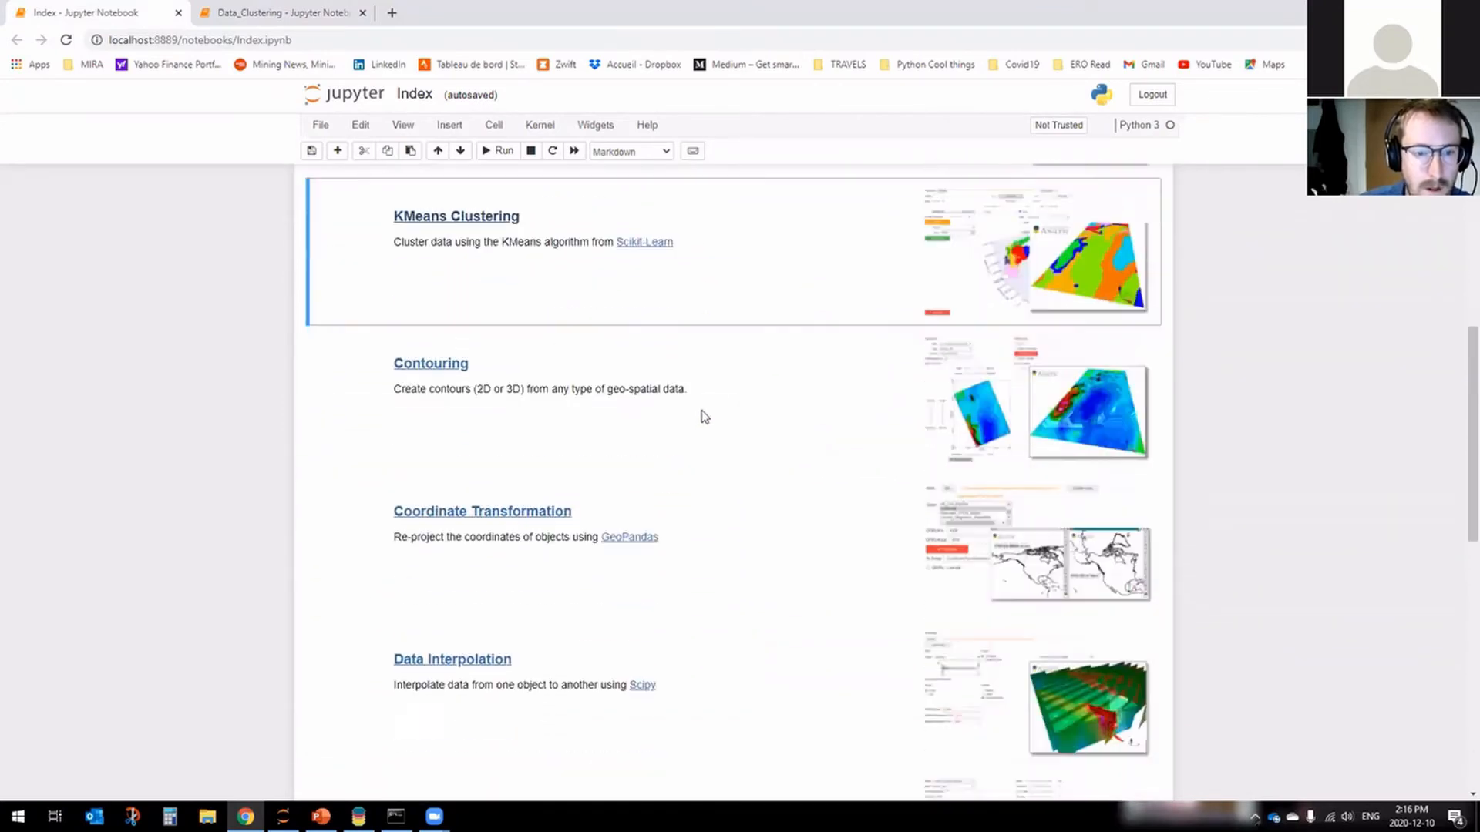
pyautogui.click(506, 406)
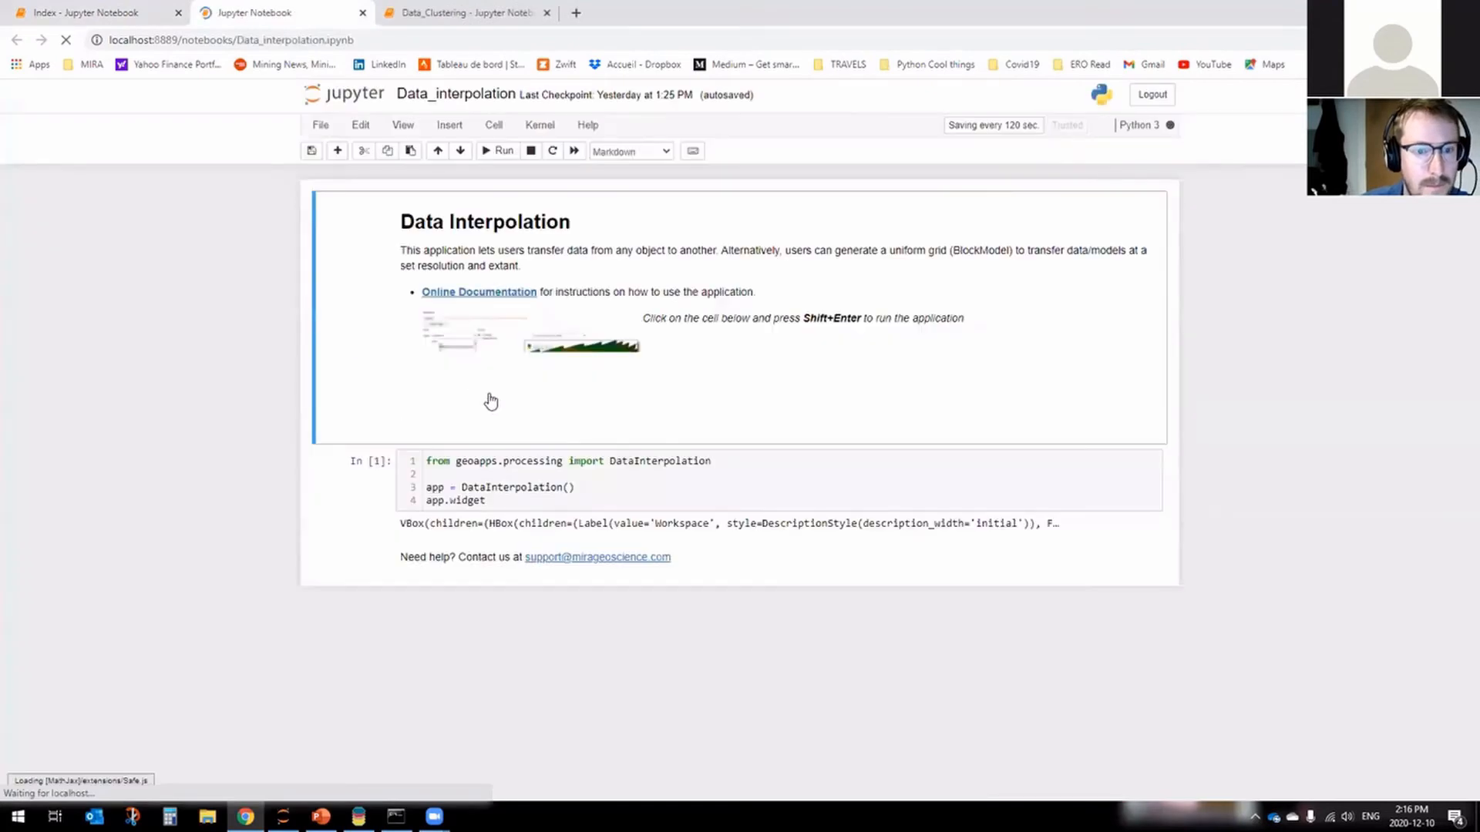
pyautogui.click(546, 493)
pyautogui.hotkey('shift', 'Return')
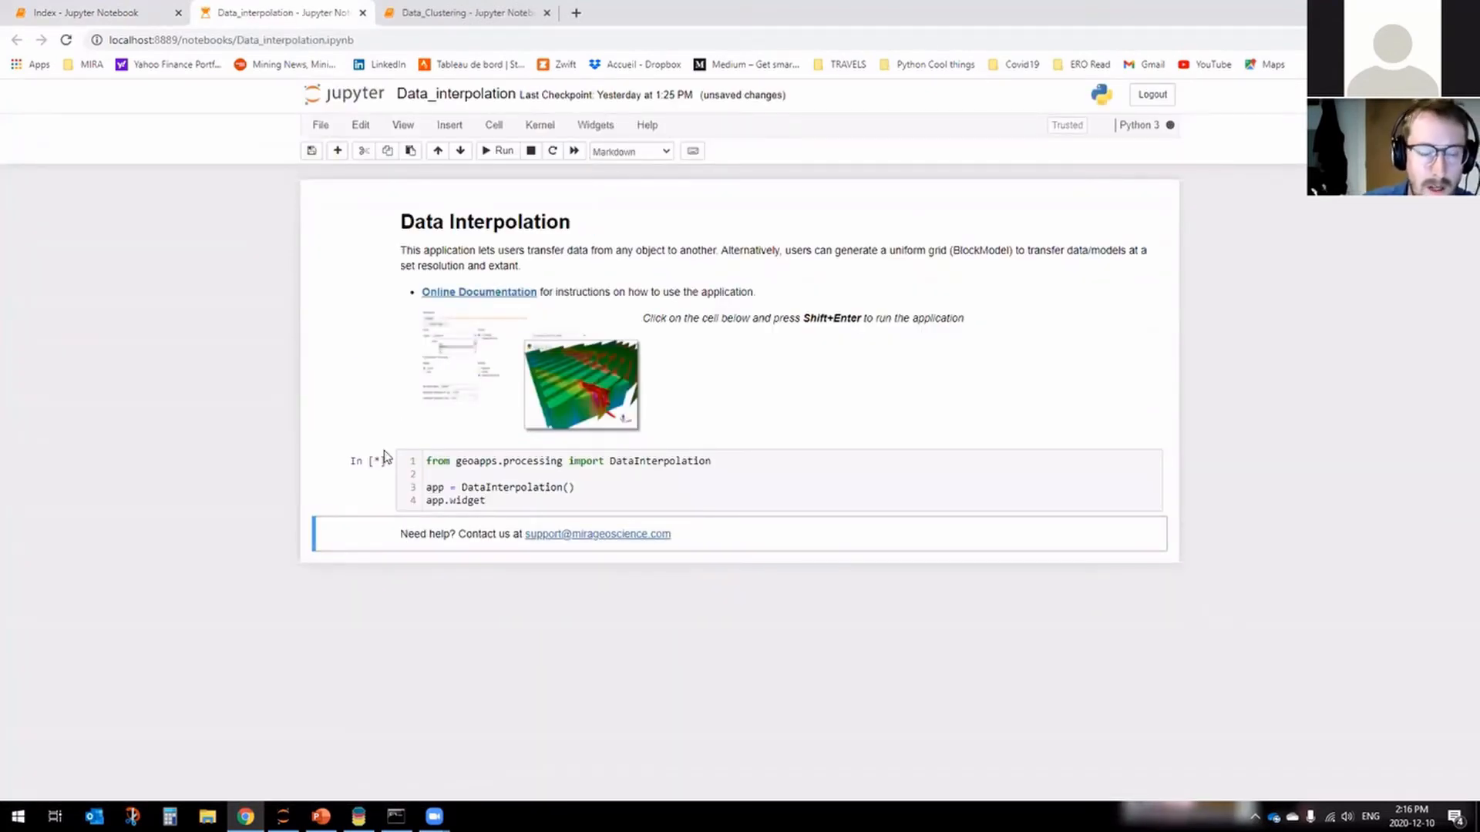
# Start changing the interpolation workspace and browse from the C: drive to the personal user folder under Users.
pyautogui.scroll(-3, 297, 462)
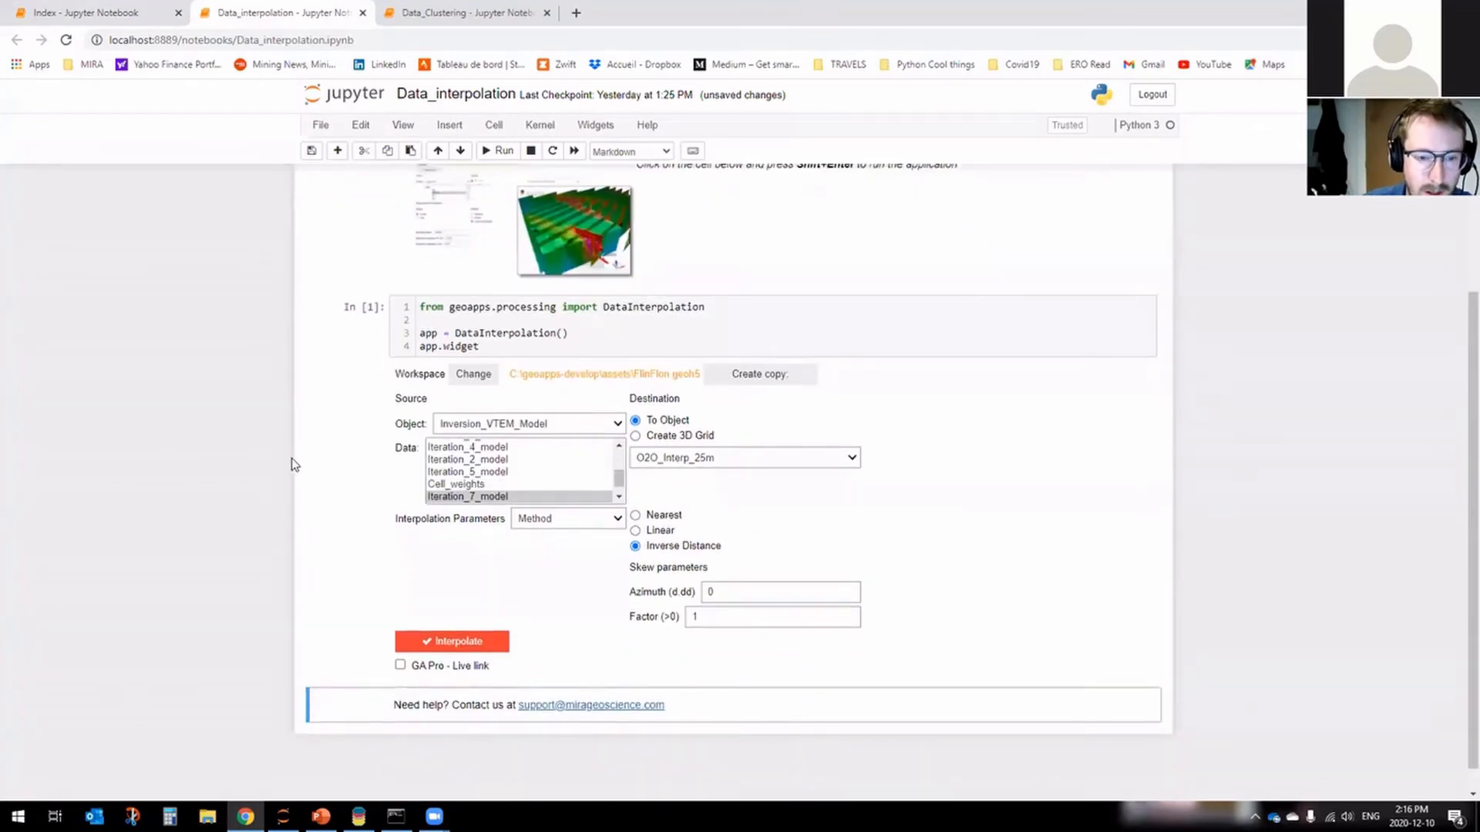
pyautogui.click(479, 349)
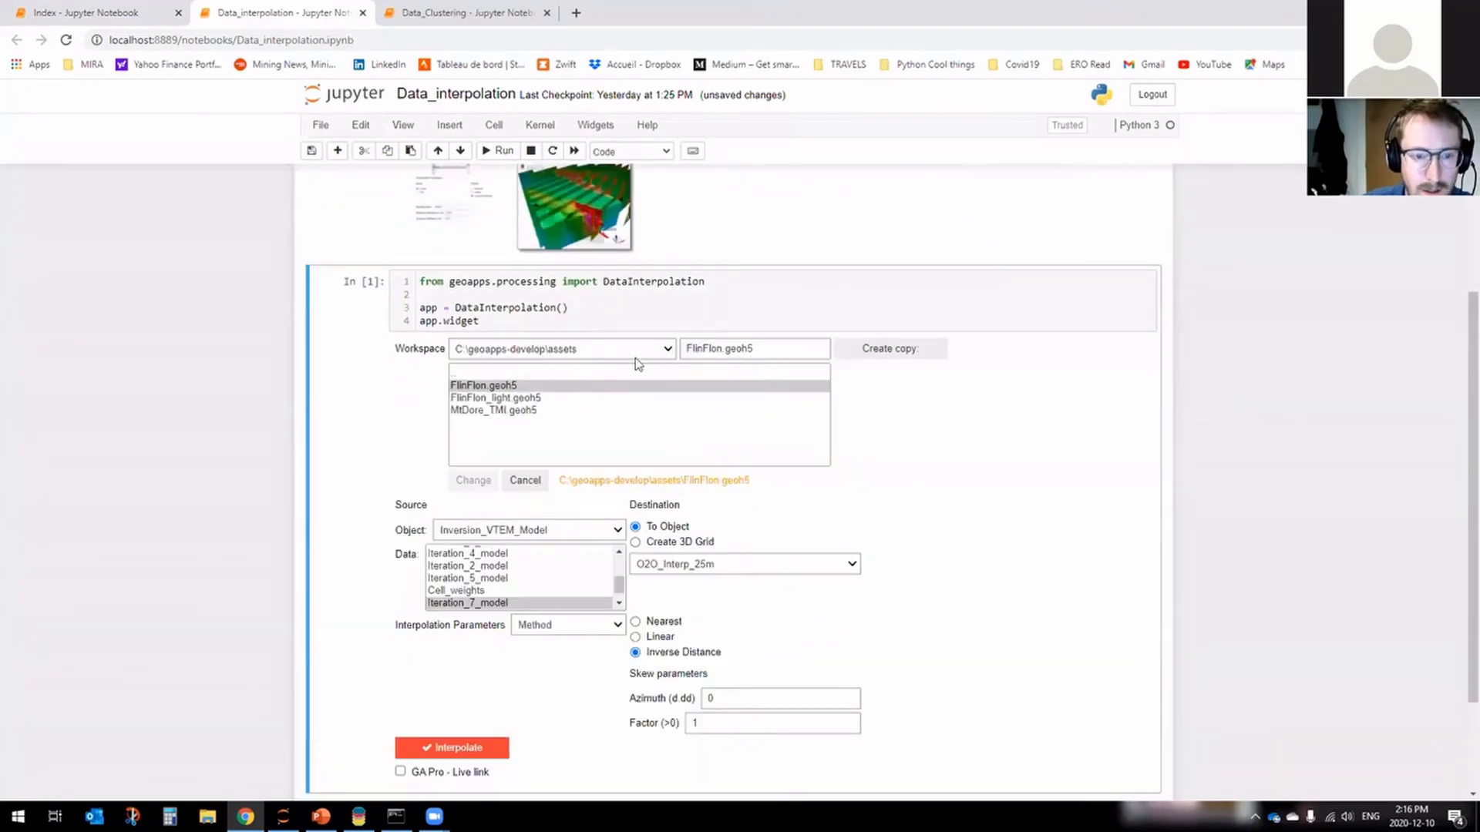
pyautogui.click(668, 349)
pyautogui.click(553, 390)
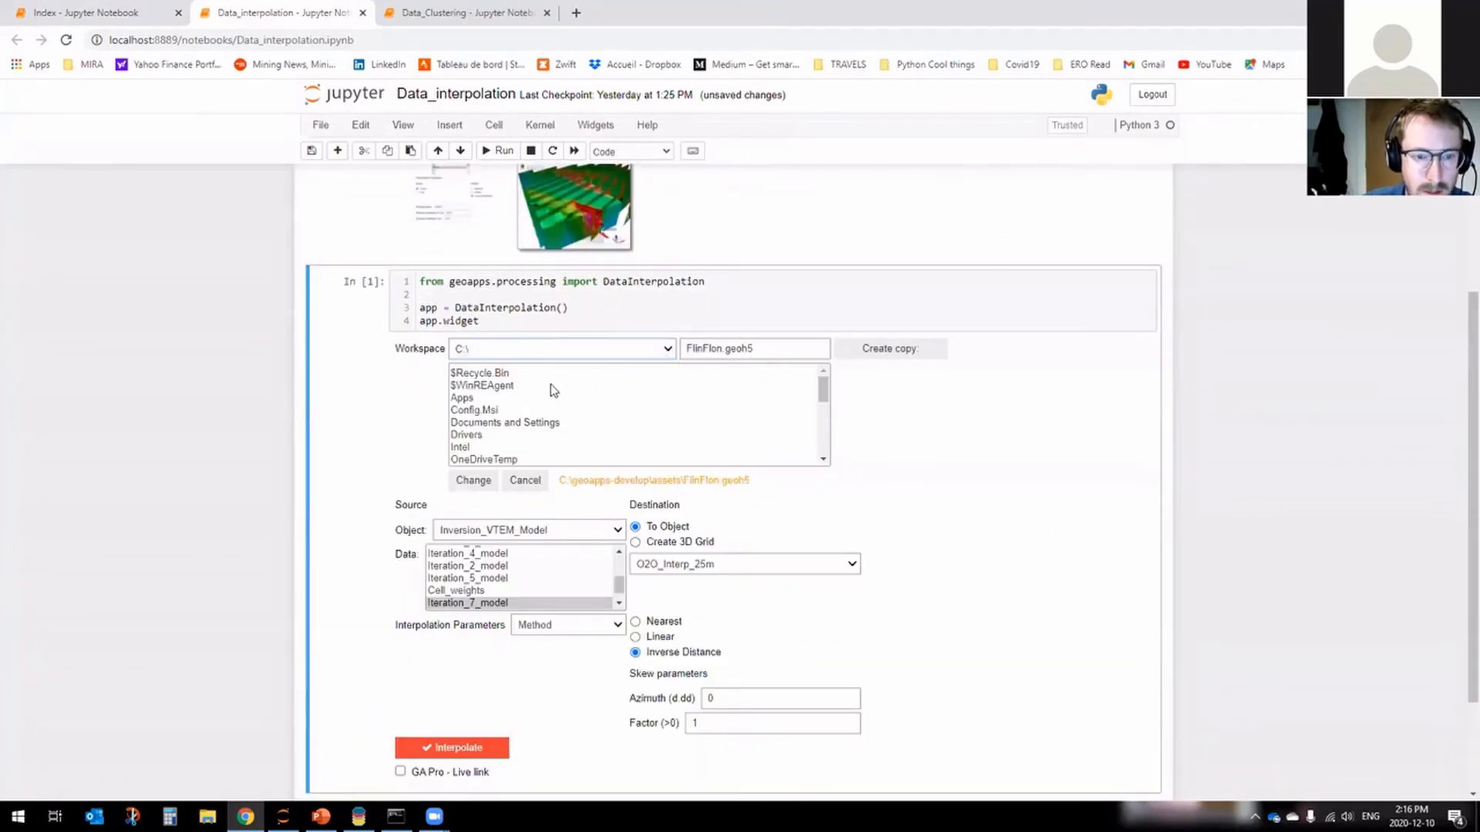
pyautogui.scroll(-5, 603, 433)
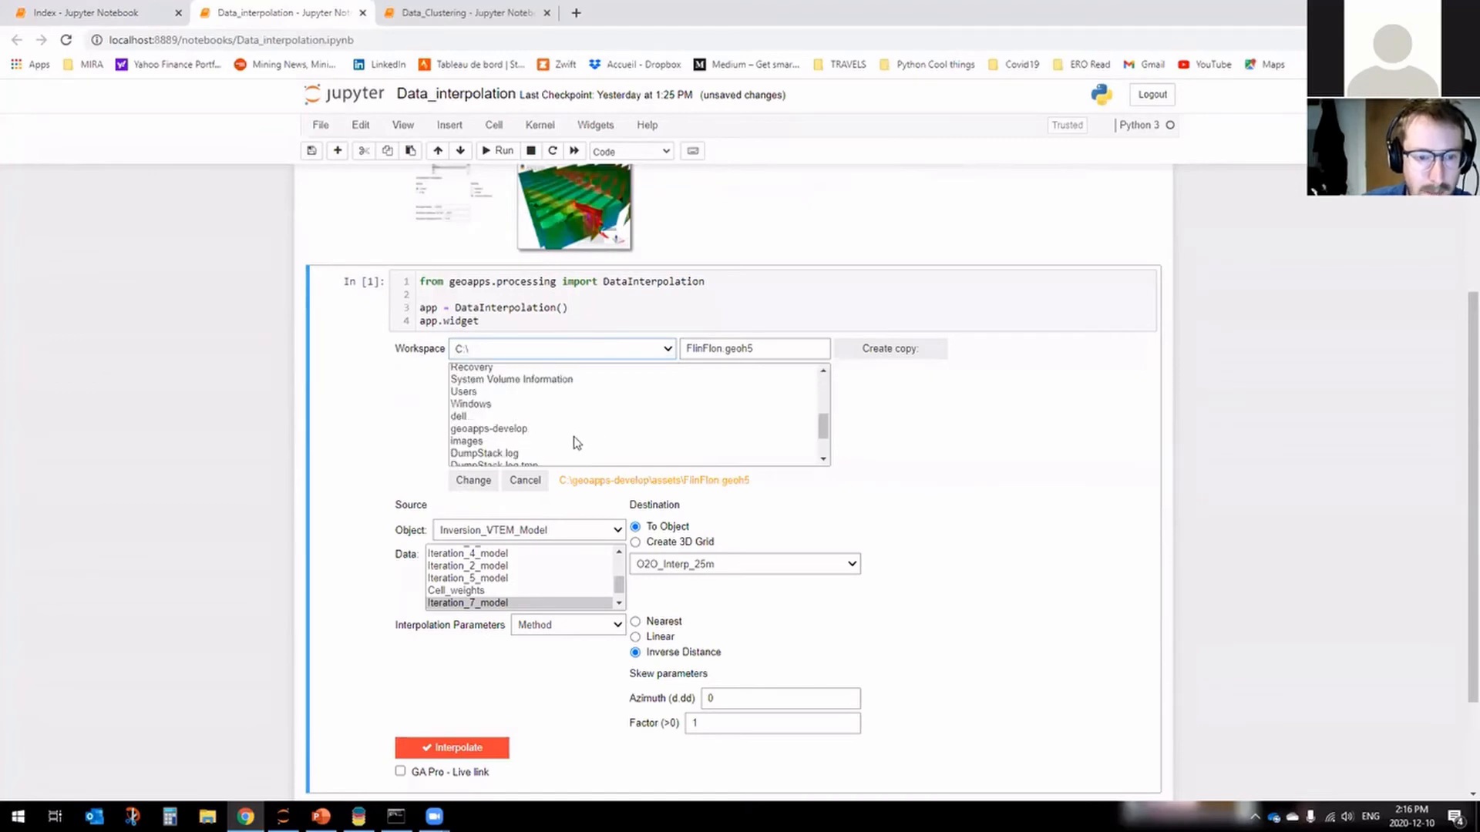
pyautogui.scroll(-1, 588, 433)
pyautogui.scroll(3, 539, 423)
pyautogui.click(482, 414)
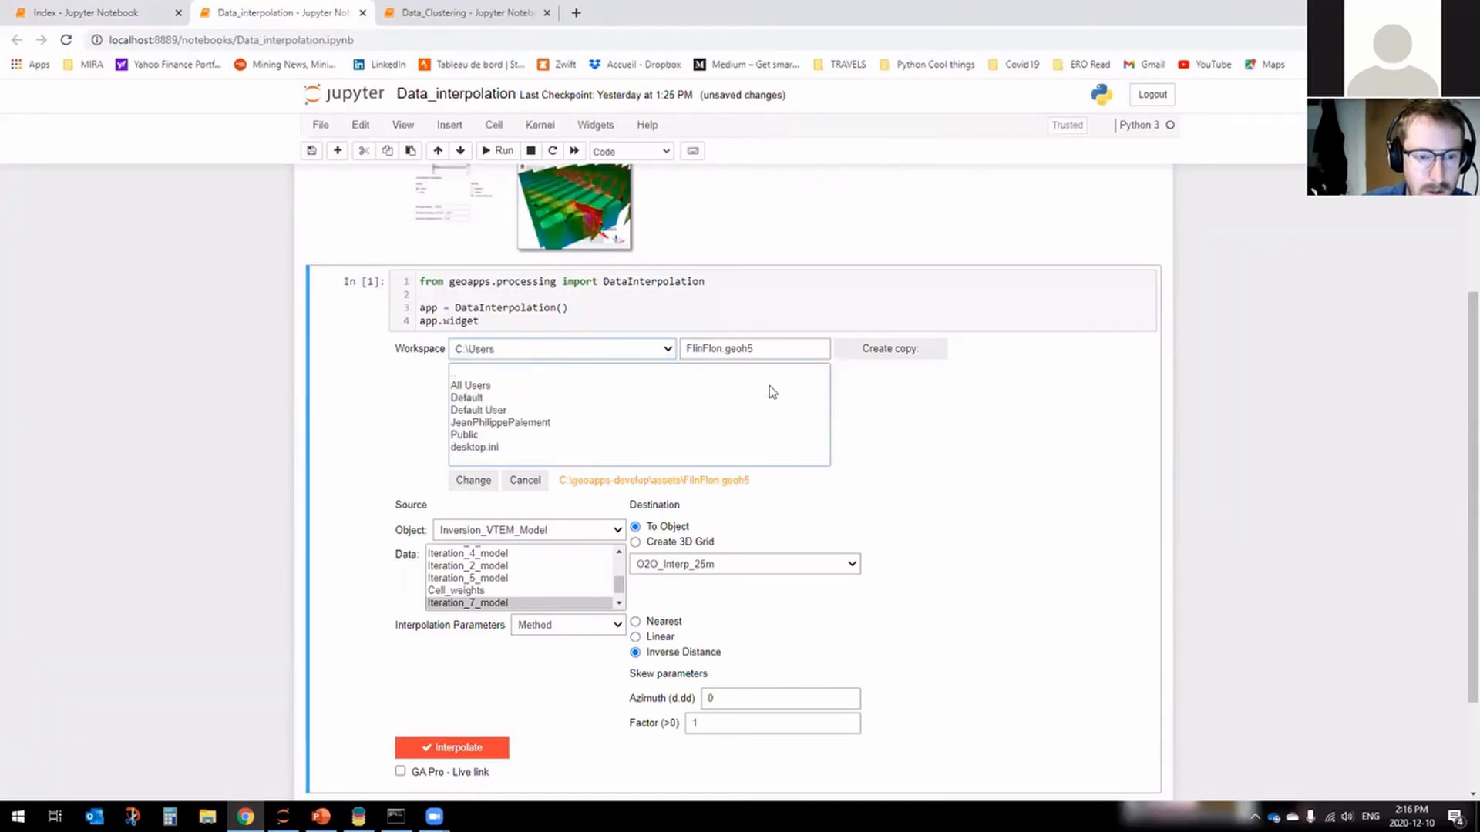
pyautogui.click(516, 422)
# Load HVCgeochem.geoh5 as the workspace from OneDrive - mirageoscience, Talks & Courses, 03_Mira, 21_VirtualLecture.
pyautogui.scroll(-5, 531, 417)
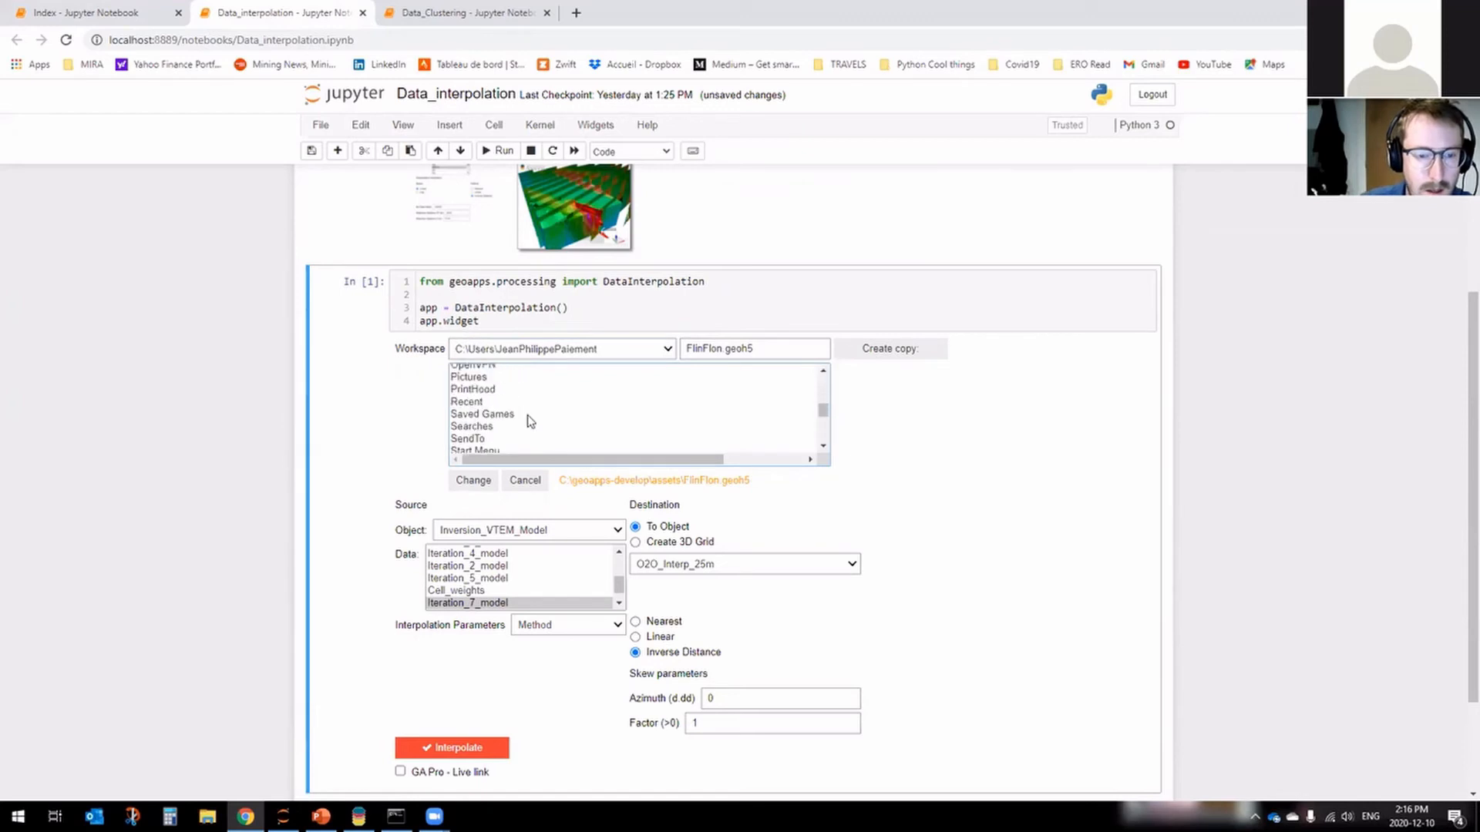
pyautogui.scroll(-3, 534, 414)
pyautogui.scroll(6, 539, 414)
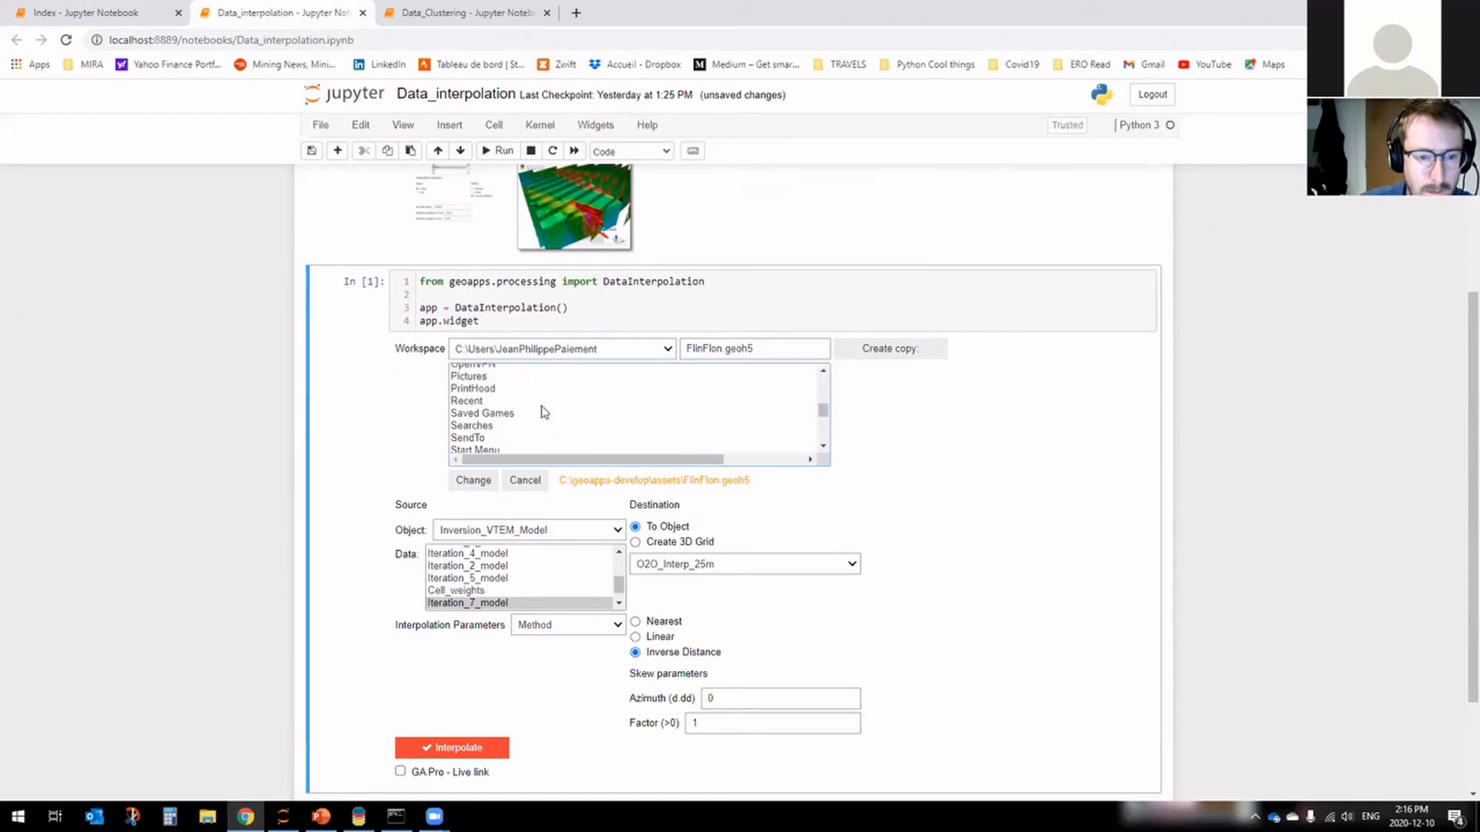
pyautogui.scroll(2, 543, 411)
pyautogui.scroll(-2, 543, 412)
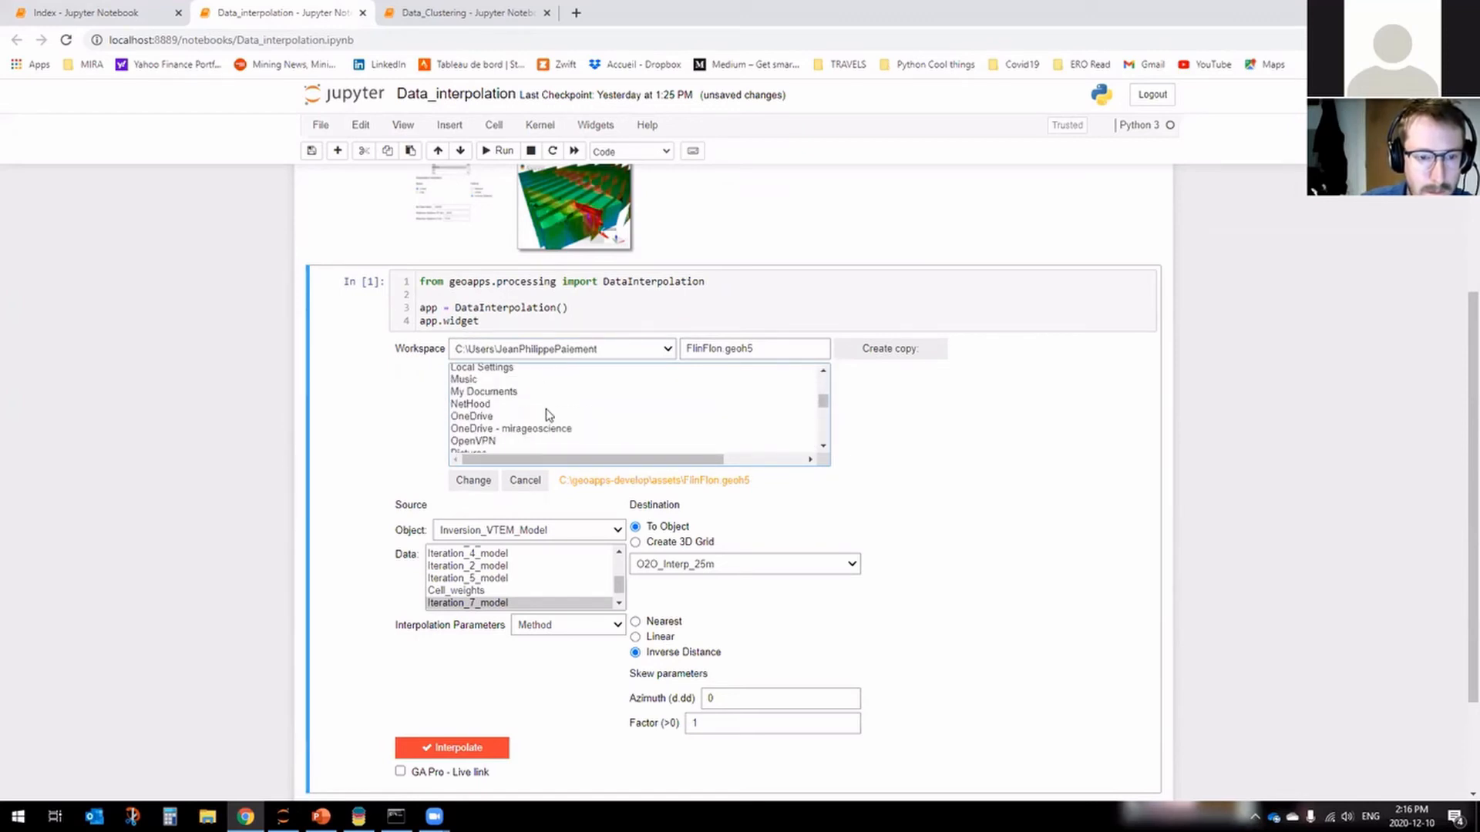
pyautogui.click(546, 427)
pyautogui.click(506, 444)
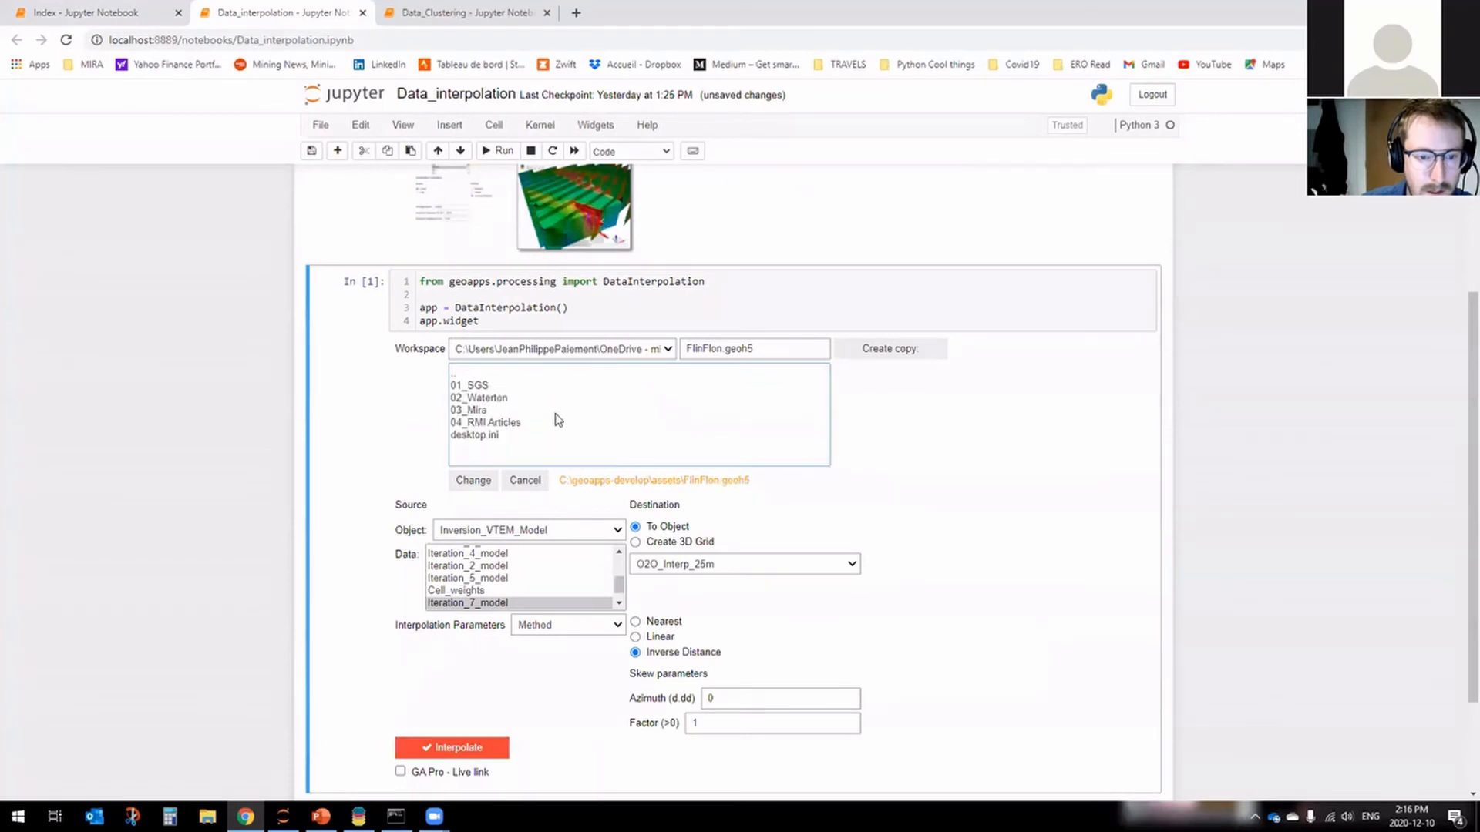
pyautogui.click(471, 410)
pyautogui.scroll(-5, 578, 405)
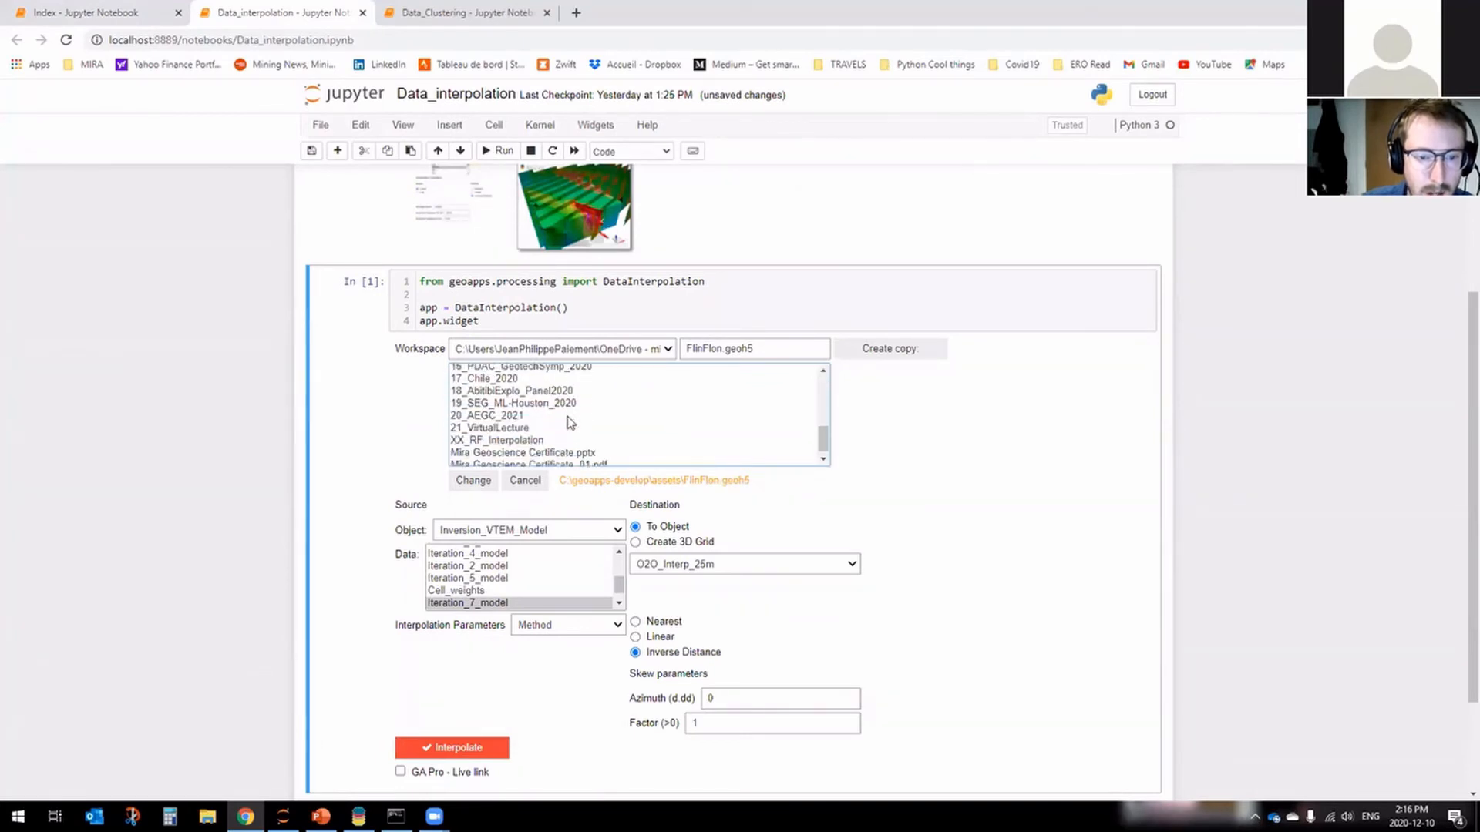
pyautogui.click(514, 426)
pyautogui.click(525, 410)
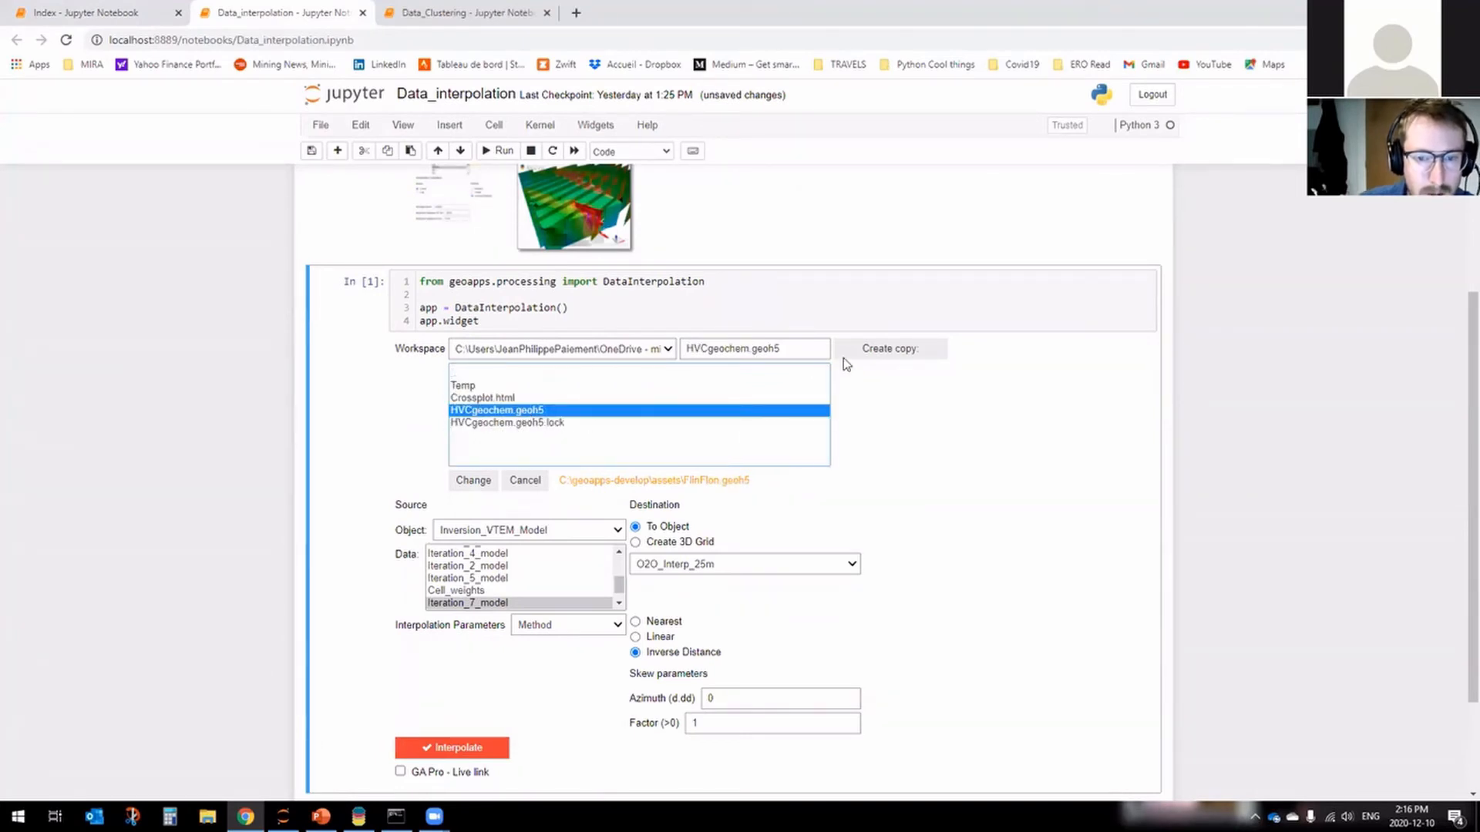
pyautogui.click(472, 481)
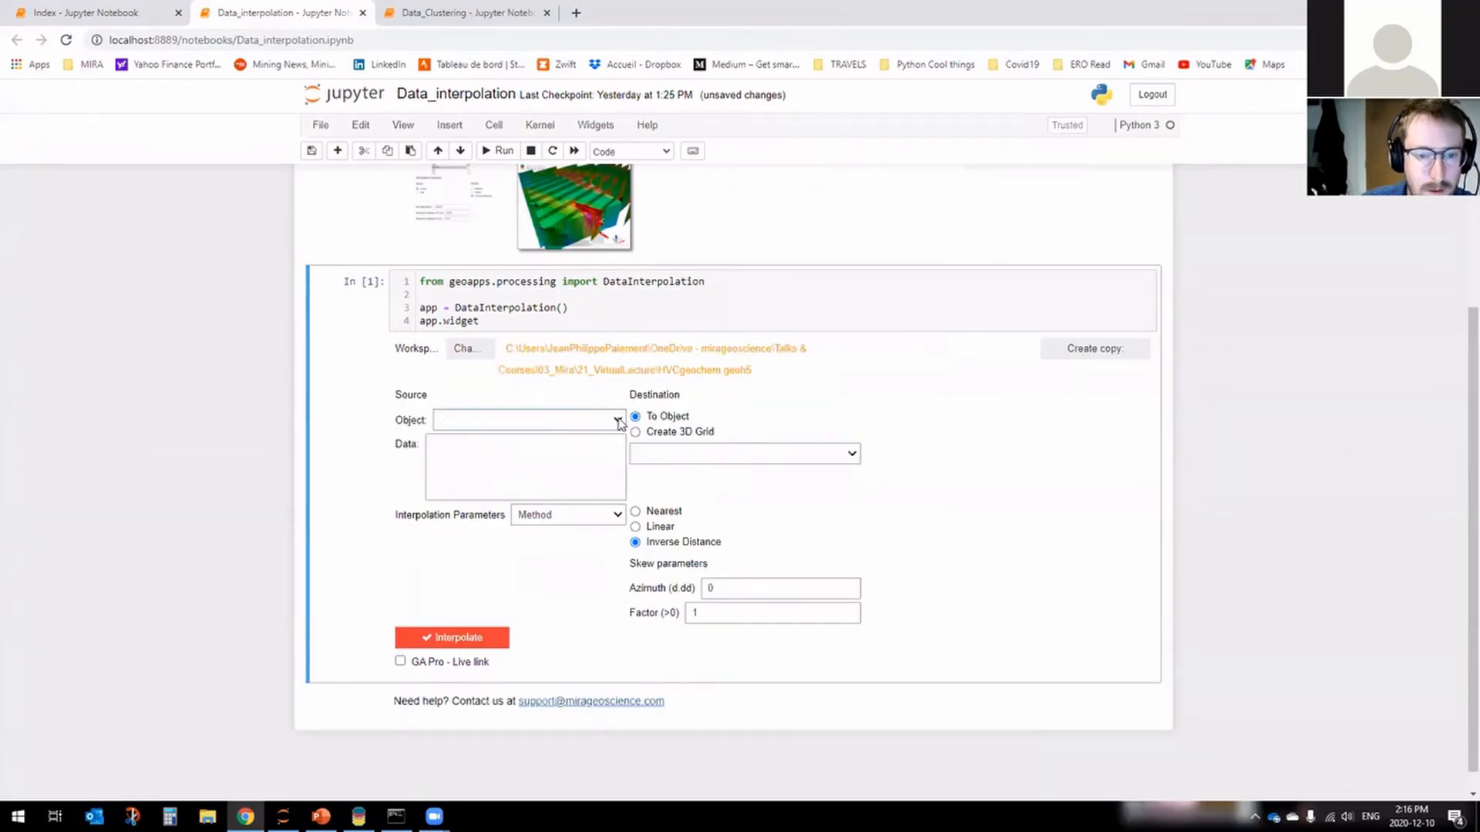
# Choose the rtf channel of NRCAN_Mag_1km as the source data for the interpolation.
pyautogui.click(555, 420)
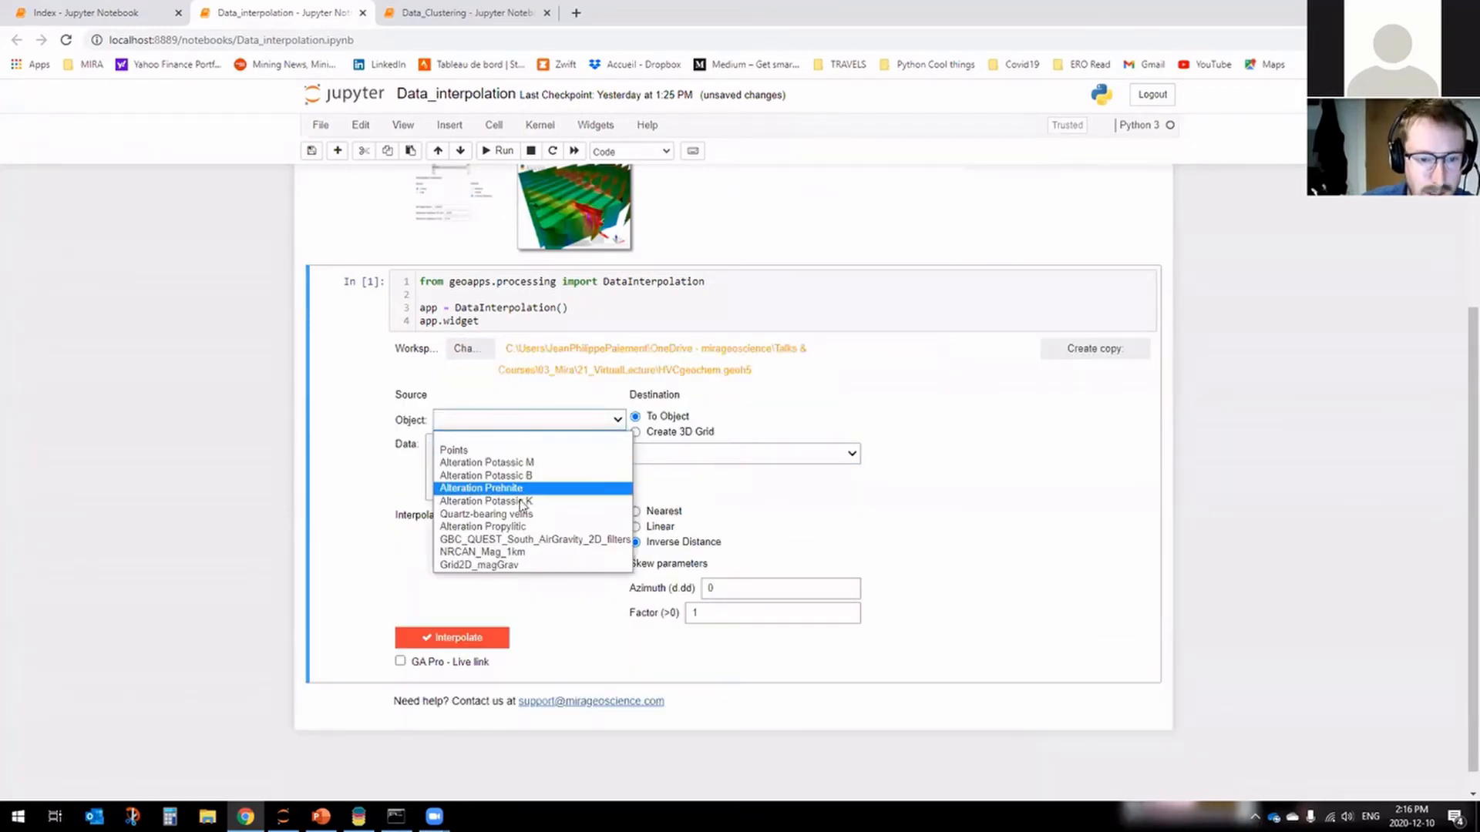
pyautogui.click(497, 552)
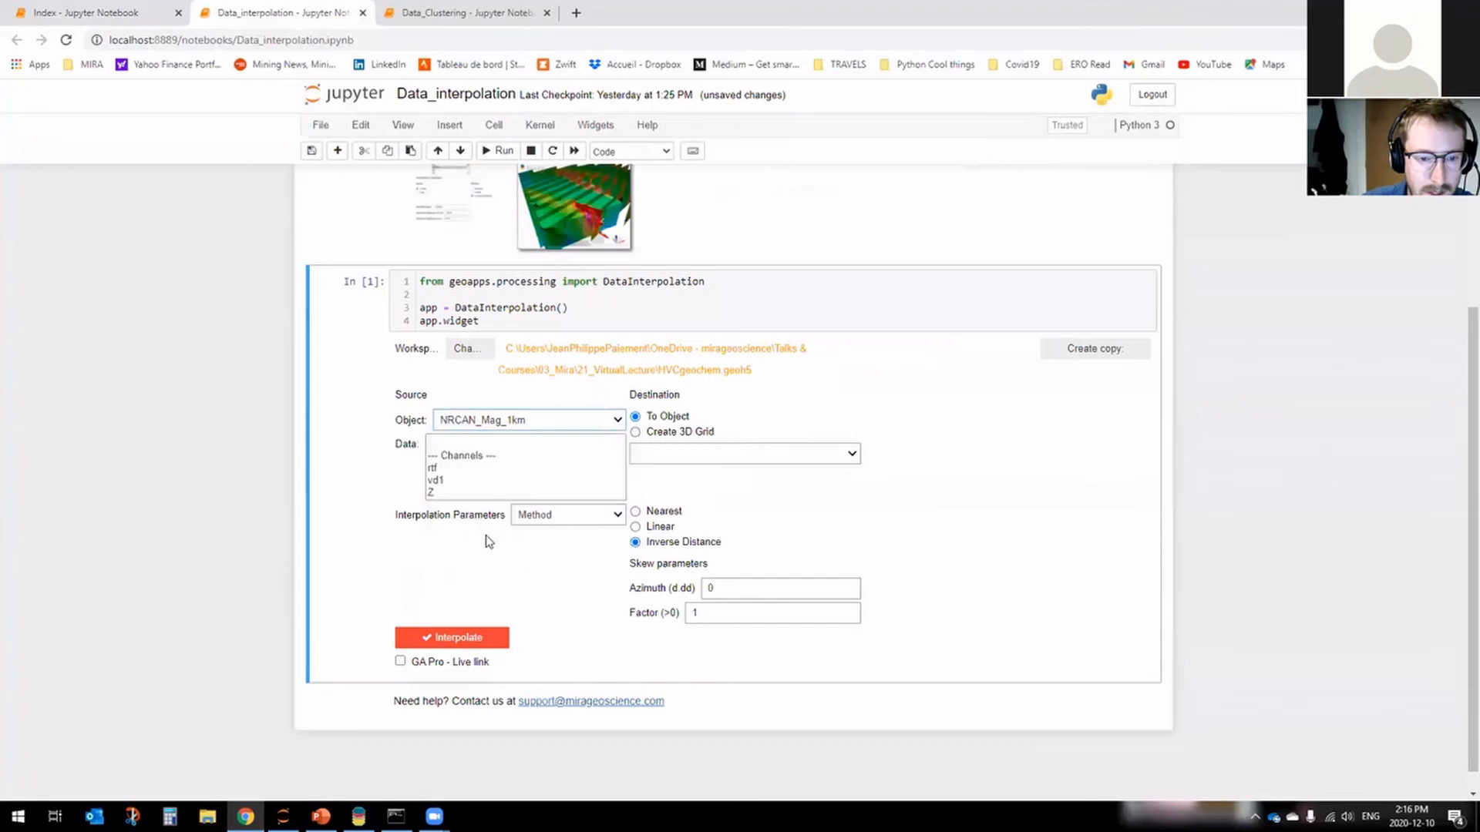
pyautogui.click(440, 468)
# Set the interpolation destination to Grid2D_magGrav, using the Nearest method with the GA Pro live link enabled.
pyautogui.click(739, 453)
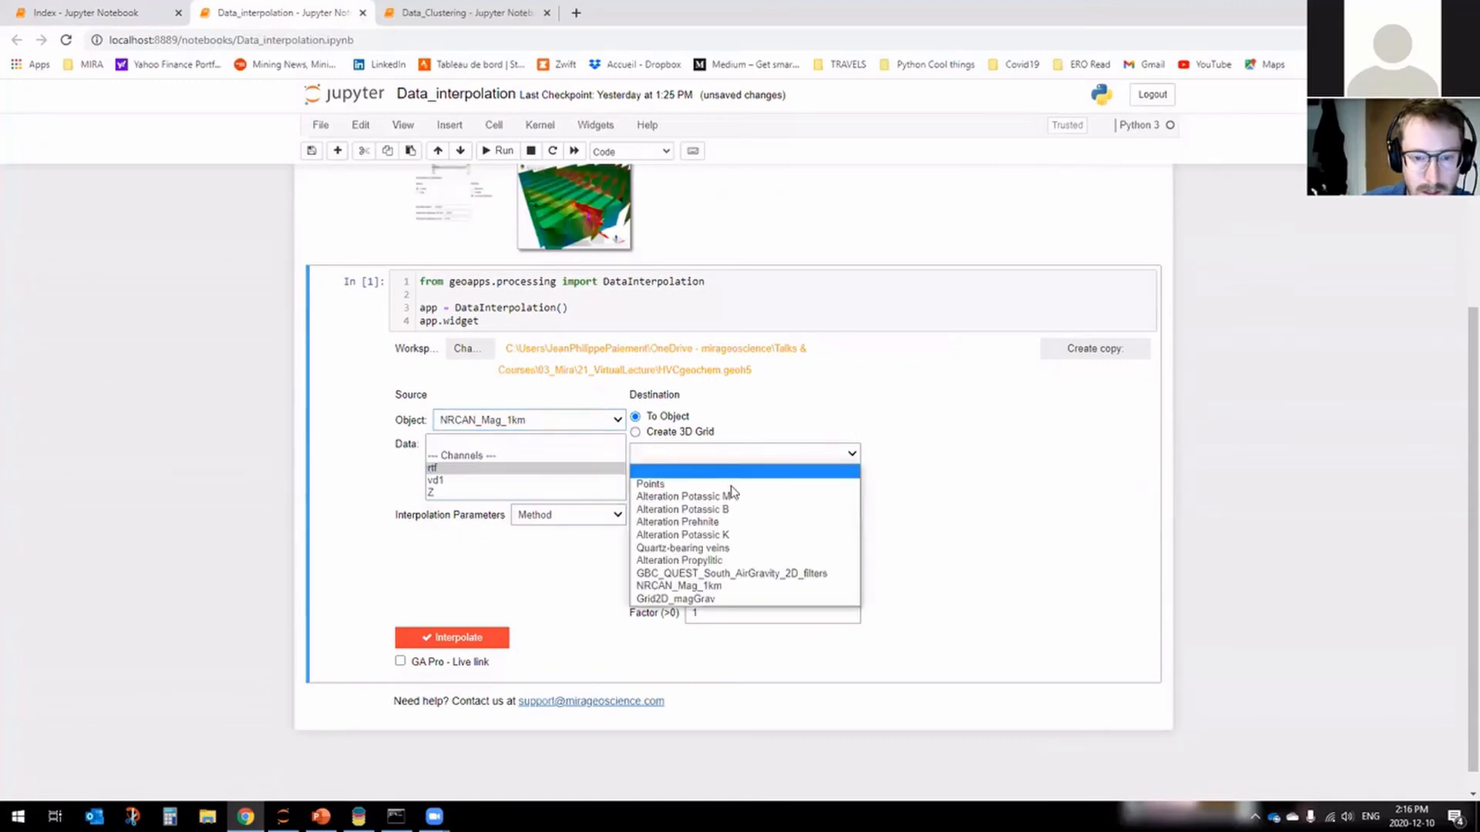
pyautogui.click(719, 599)
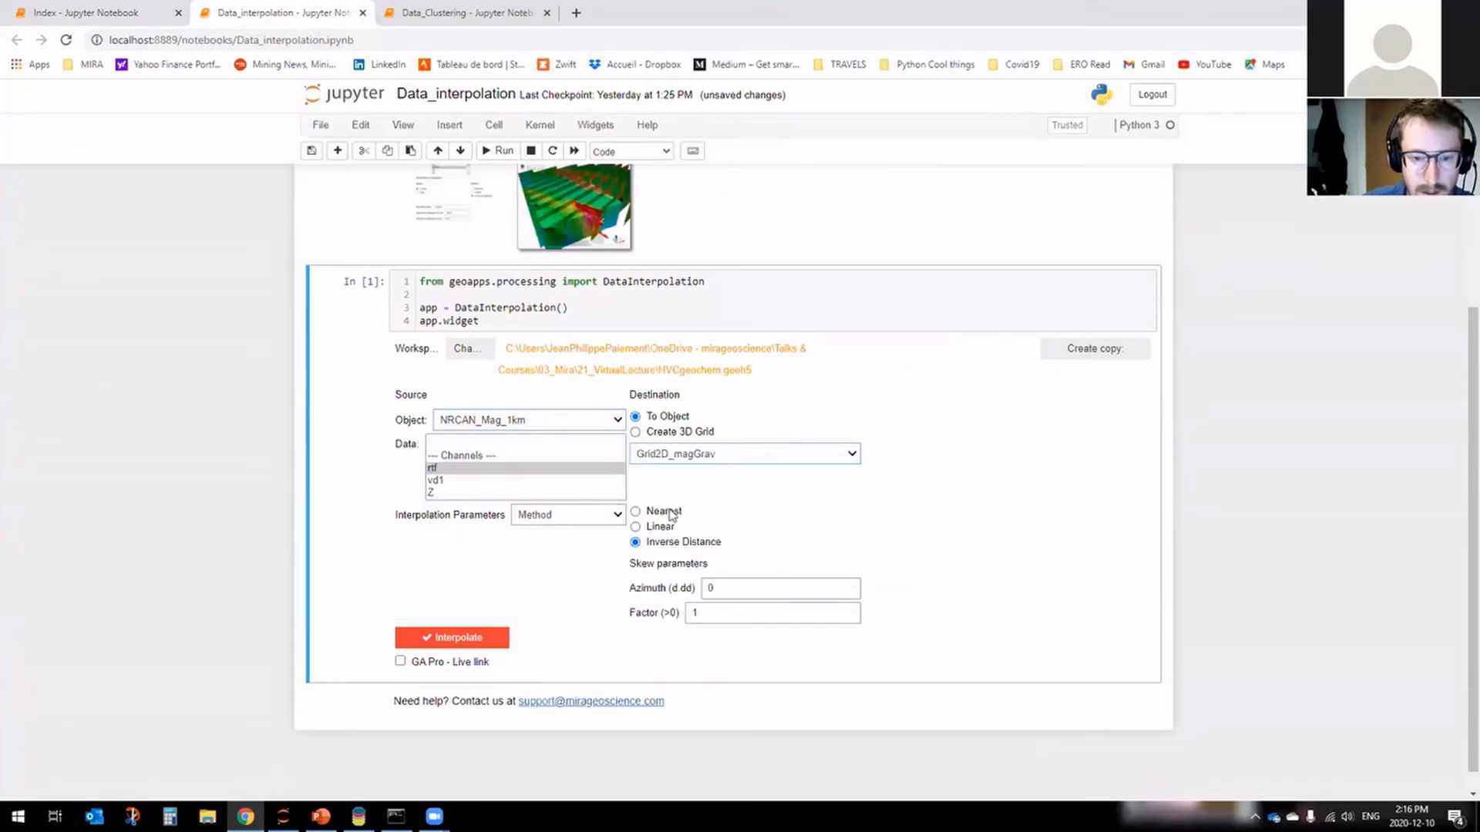
pyautogui.click(636, 512)
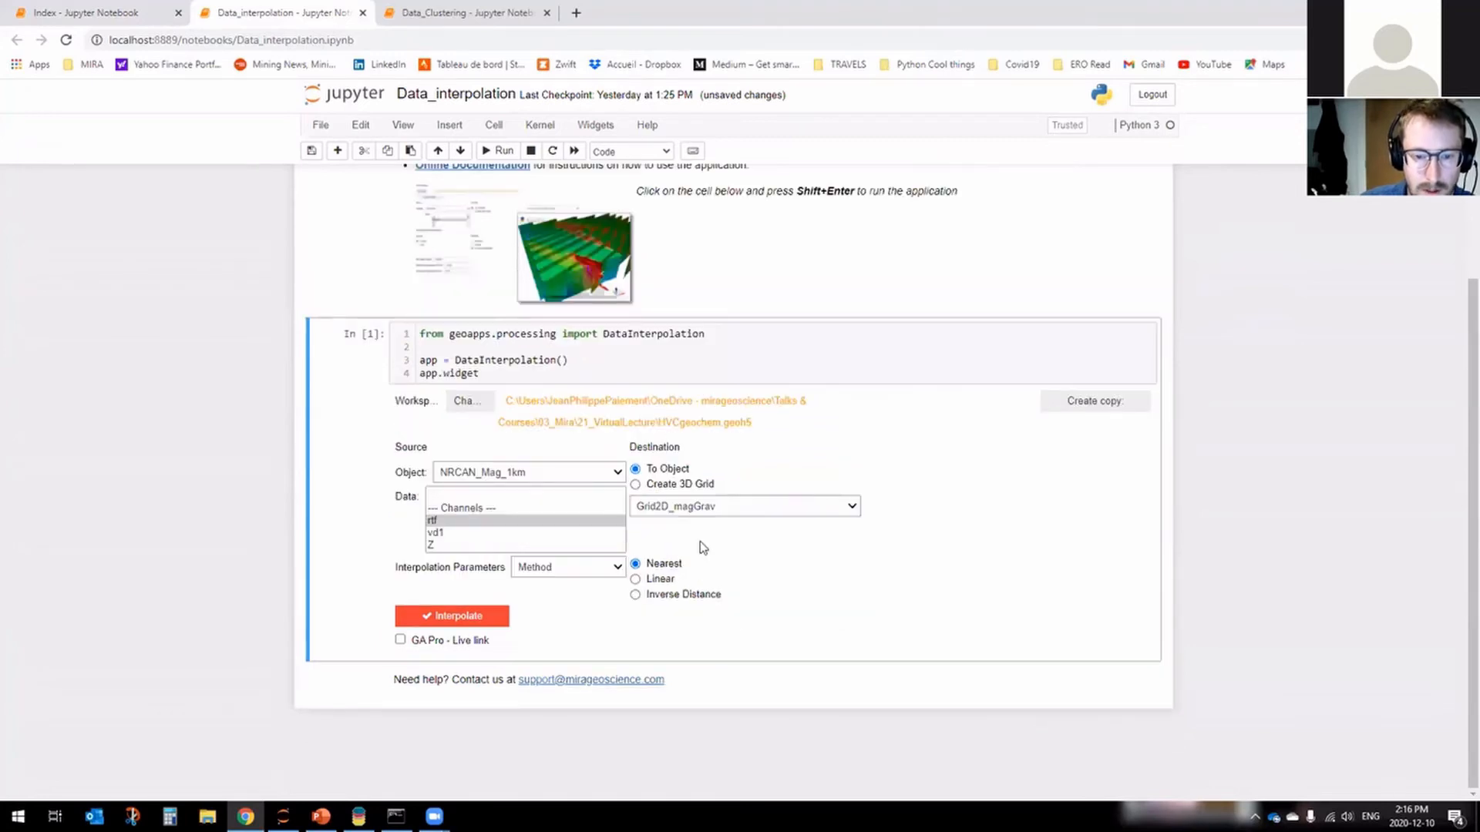
pyautogui.click(400, 639)
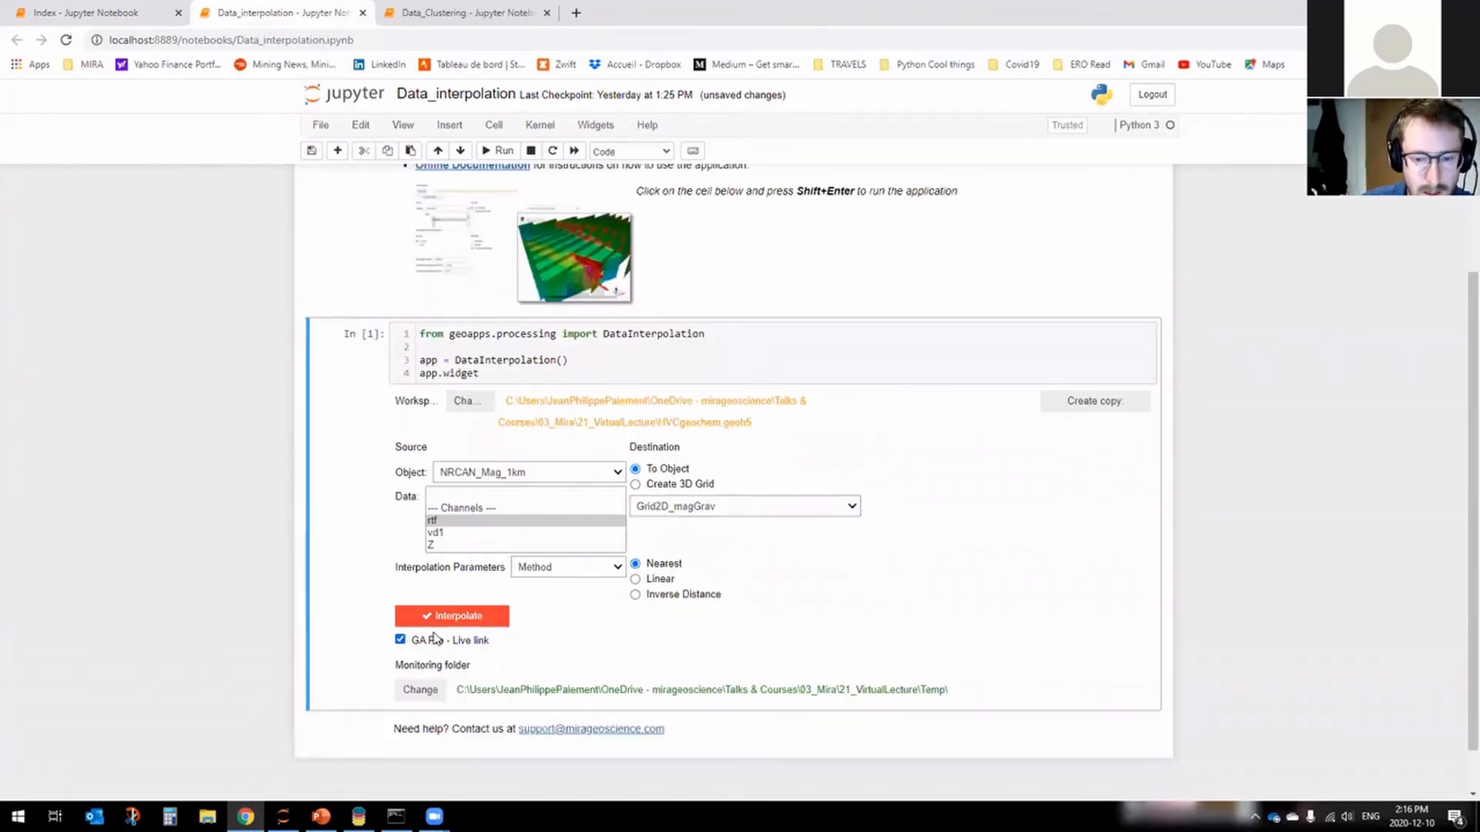
# Run the interpolation, switch to Geoscience ANALYST, expand Grid2D_magGrav and display rtf_interp with the Highland Valley Porphyry Copper Project group hidden.
pyautogui.click(463, 617)
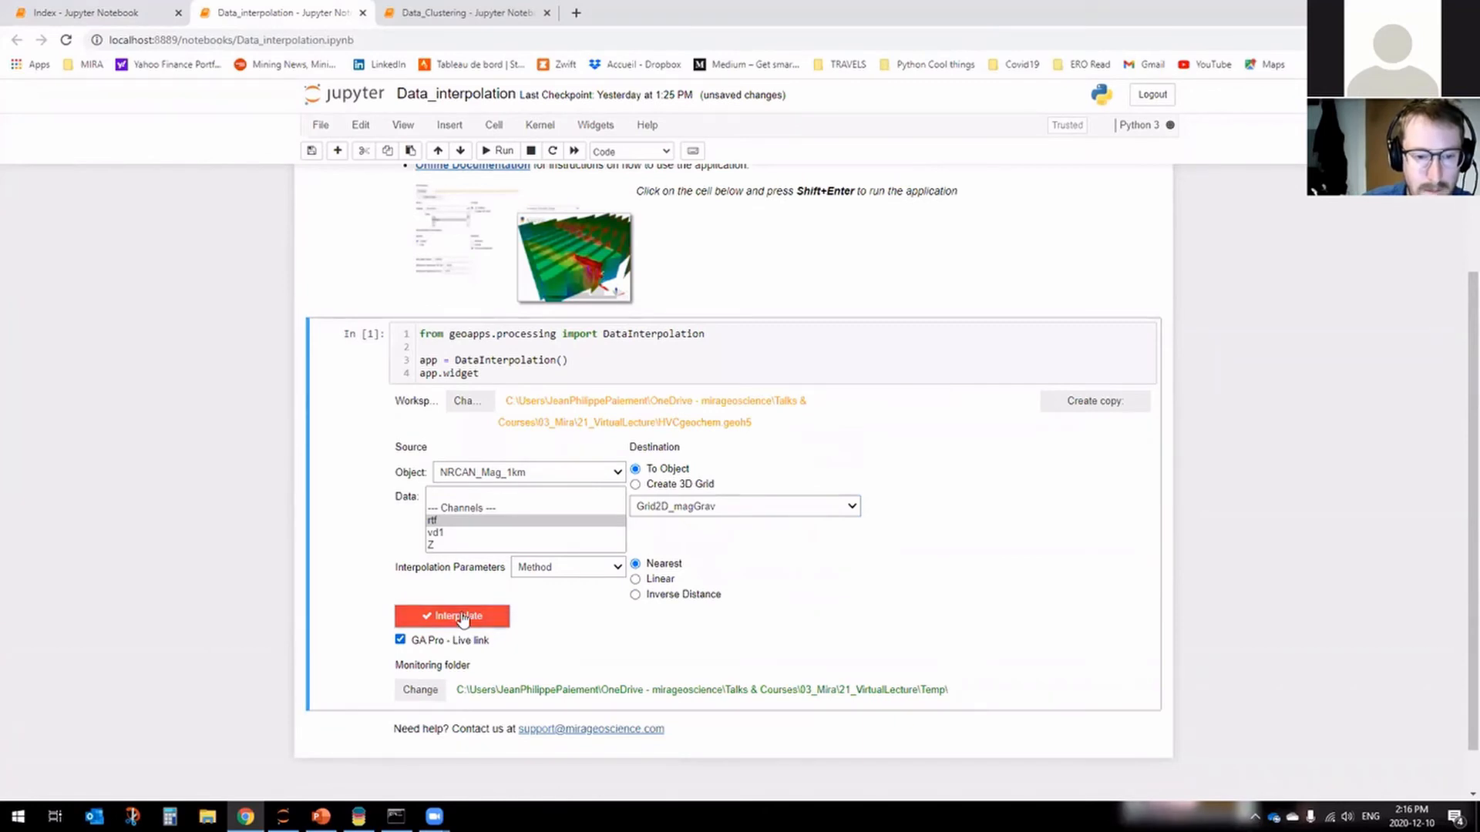
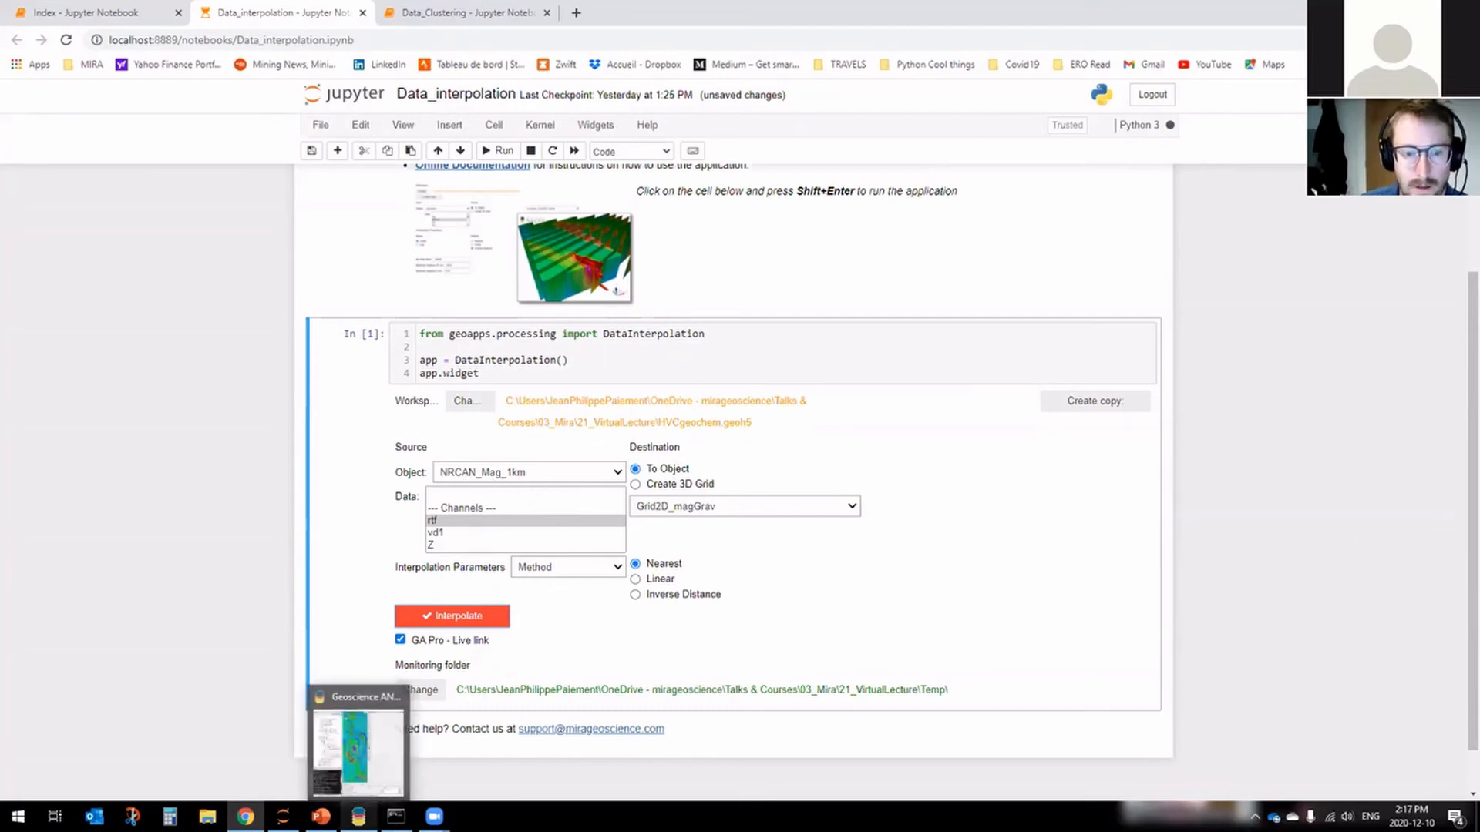
pyautogui.click(359, 816)
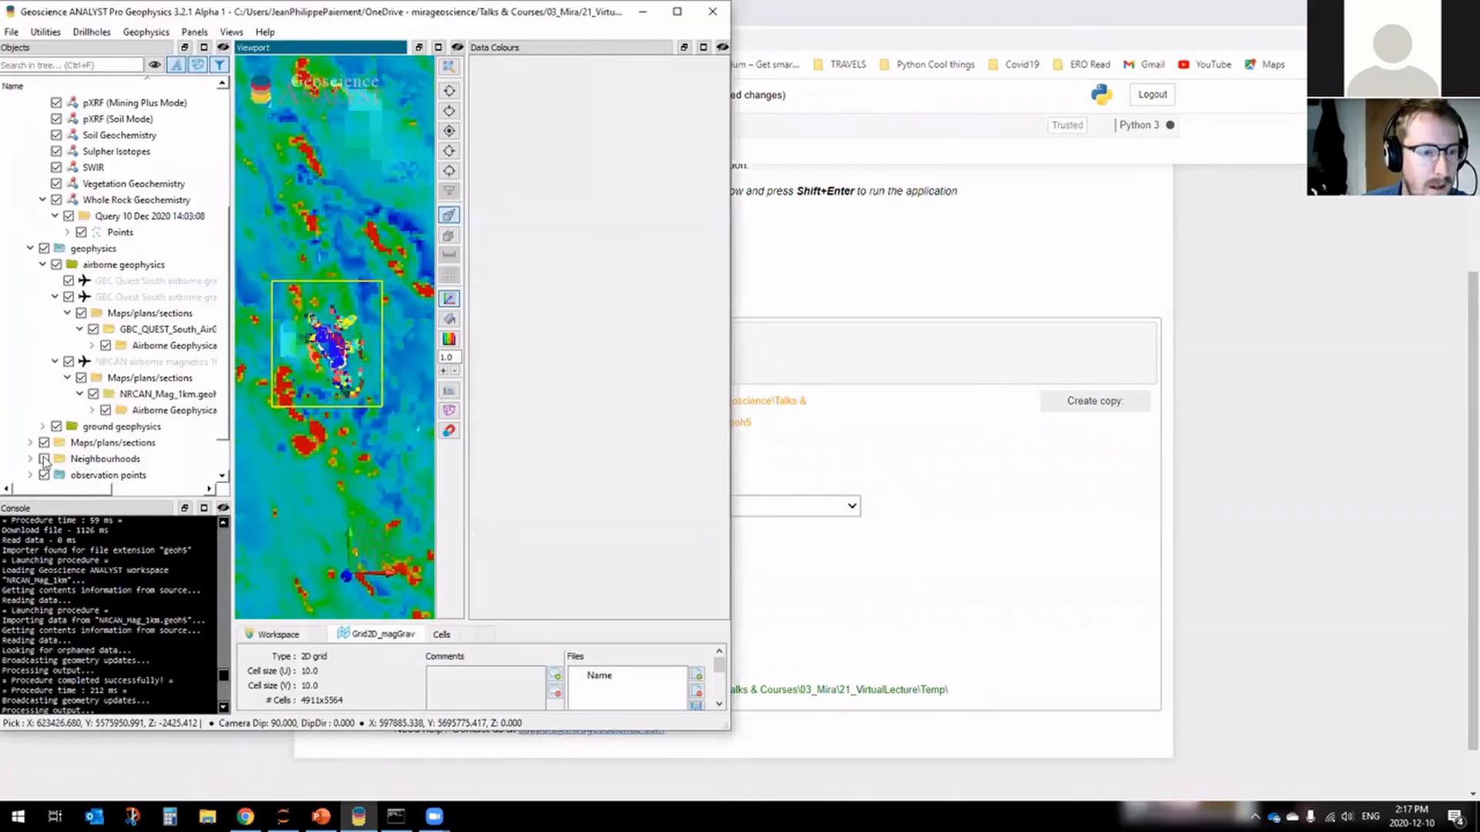
pyautogui.scroll(-1, 115, 363)
pyautogui.scroll(-1, 66, 484)
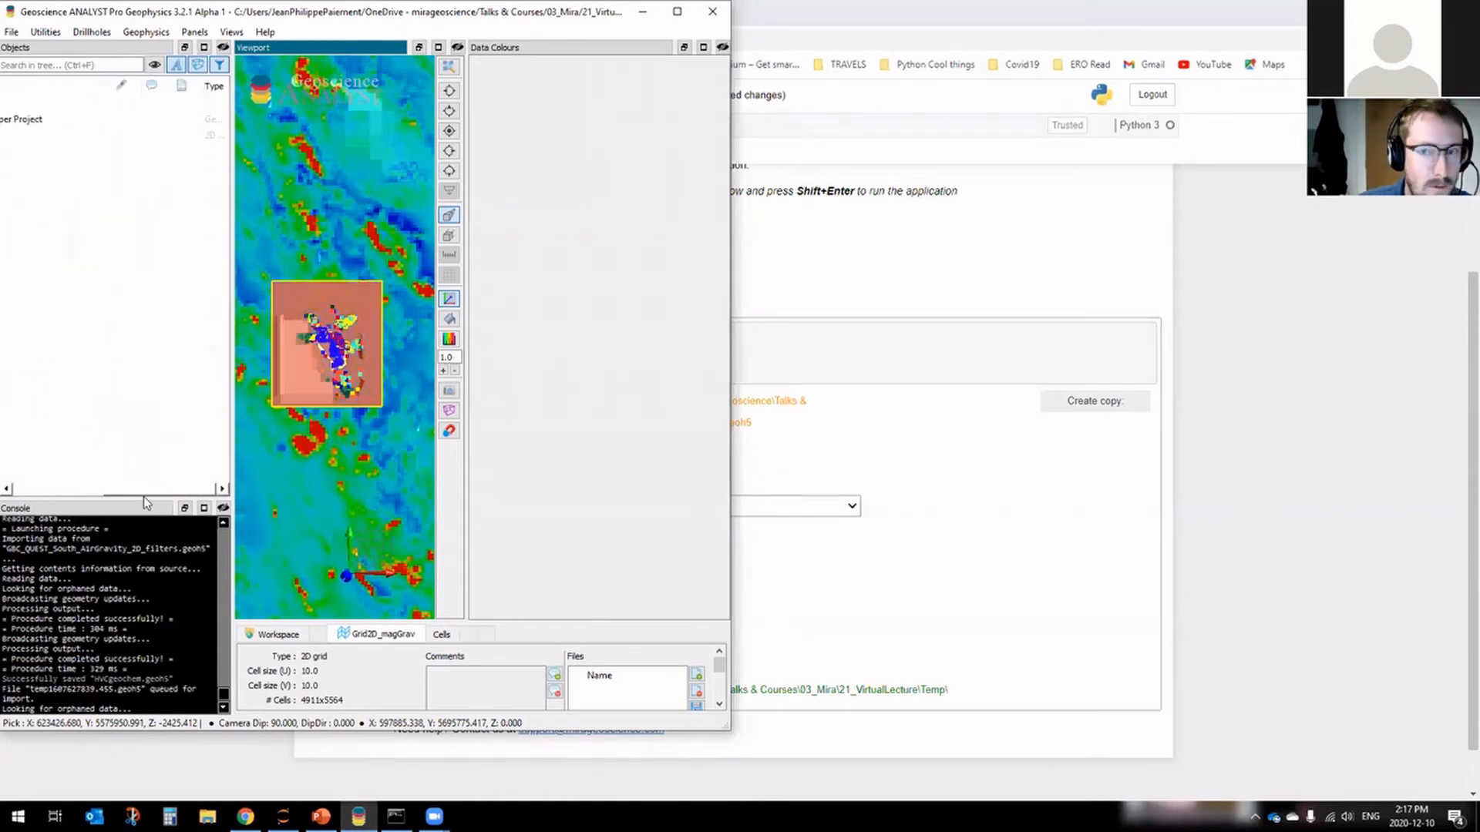
pyautogui.moveTo(143, 491); pyautogui.dragTo(8, 490)
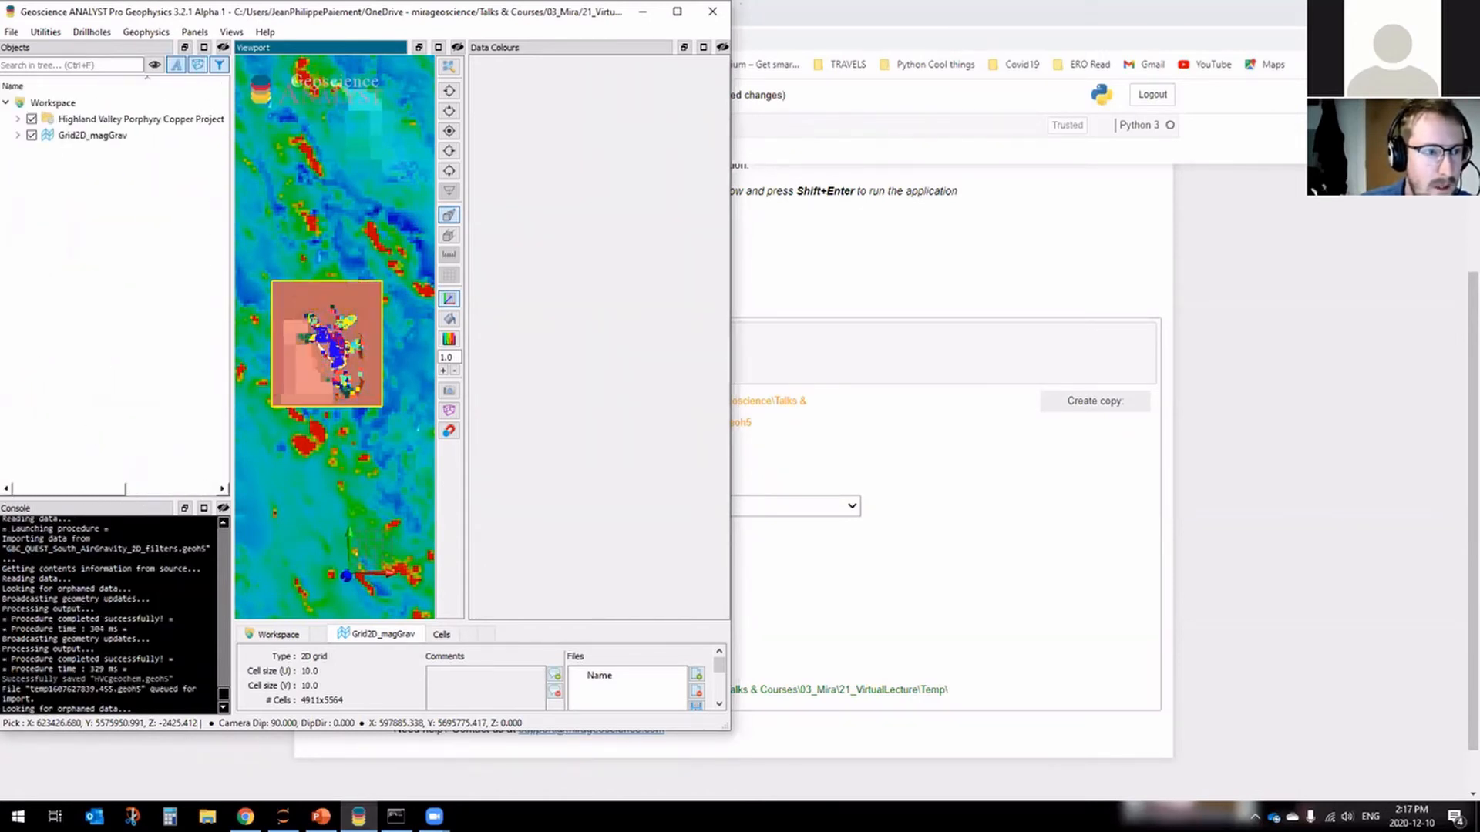
pyautogui.click(18, 135)
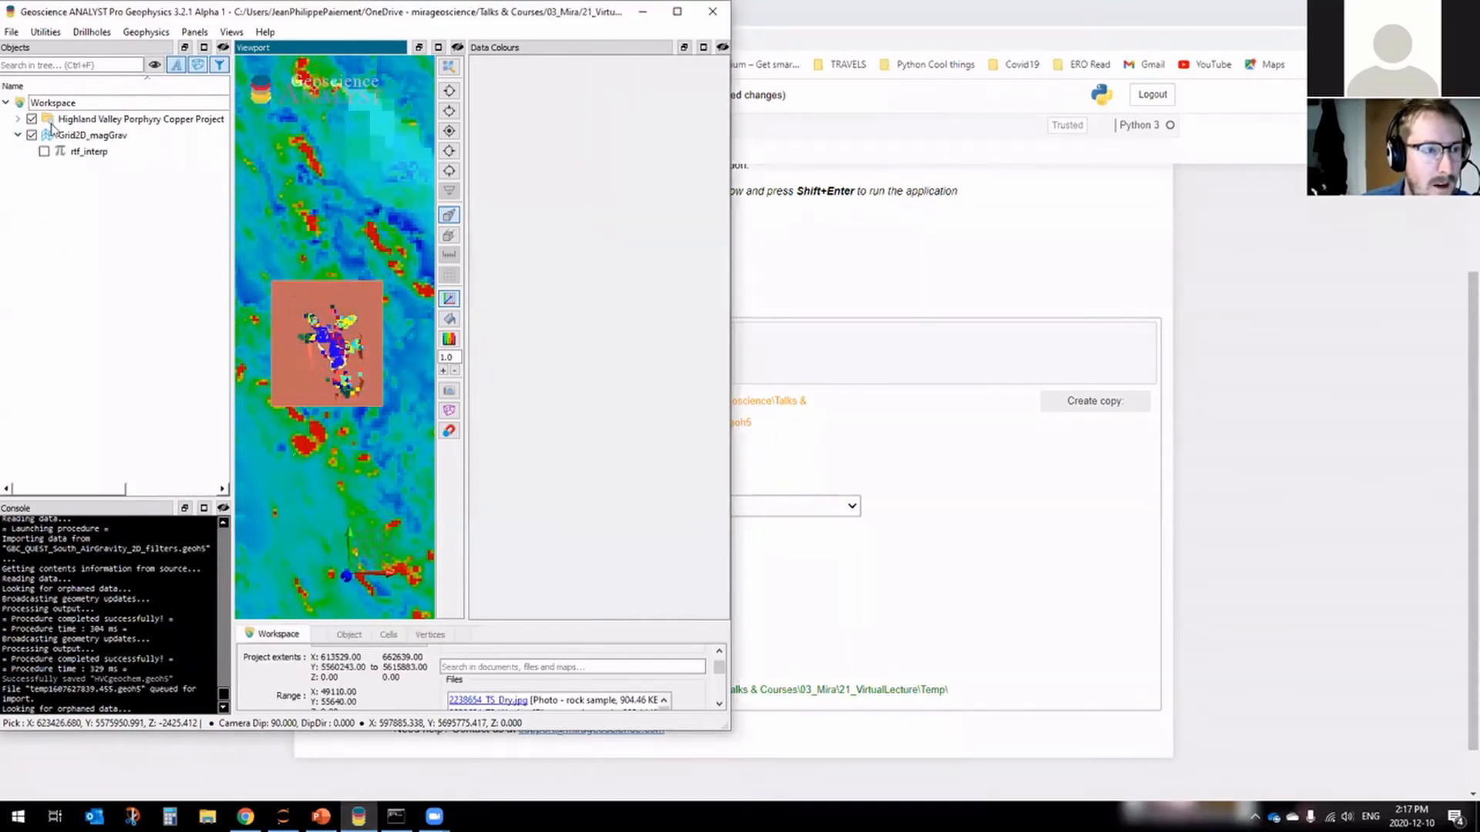
pyautogui.click(31, 119)
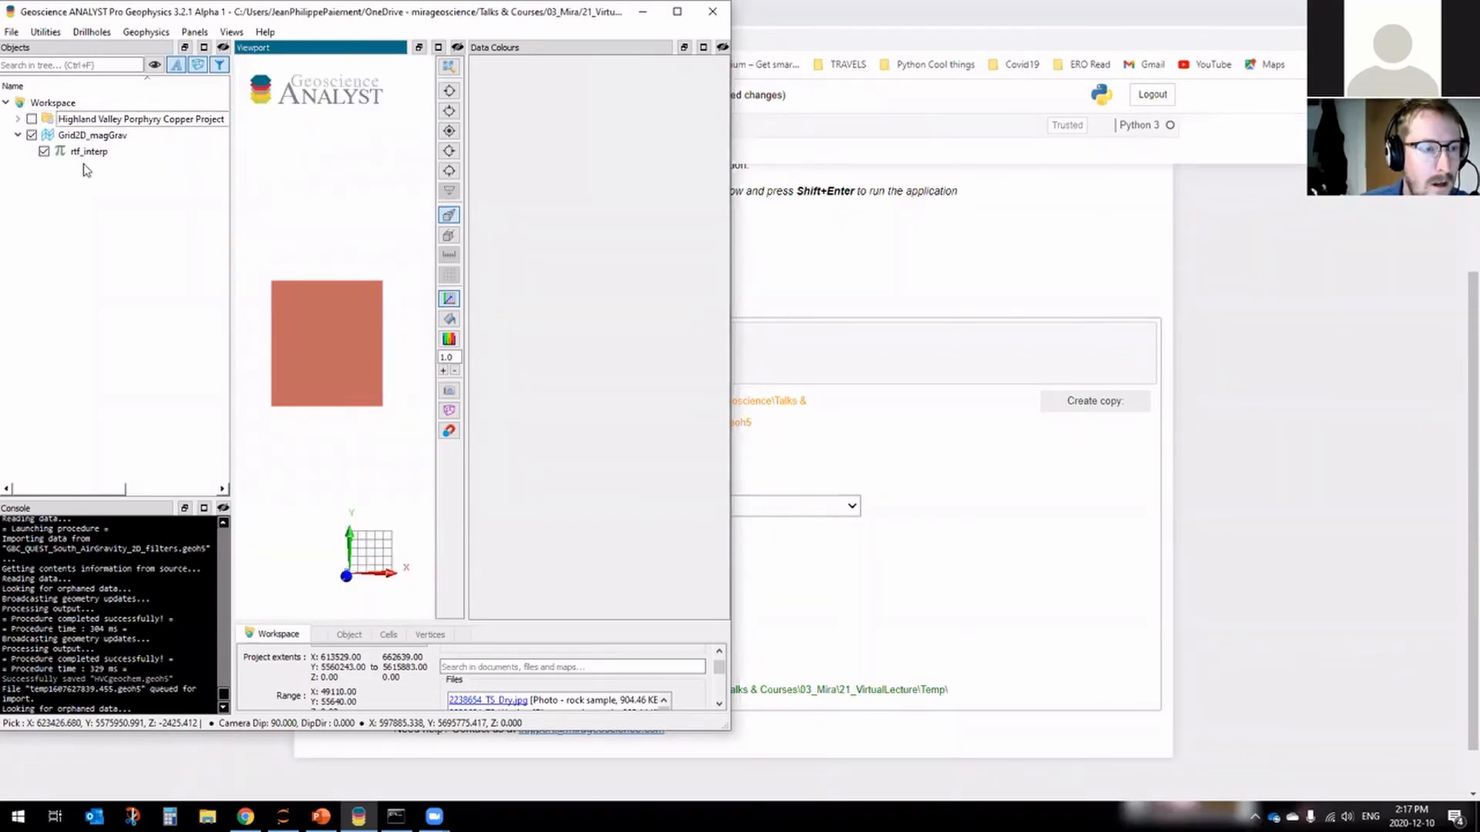
# Back in the Data_interpolation notebook, interpolate the FVB_G channel of GBC_QUEST_South_AirGravity_2D_filters onto Grid2D_magGrav.
pyautogui.click(908, 14)
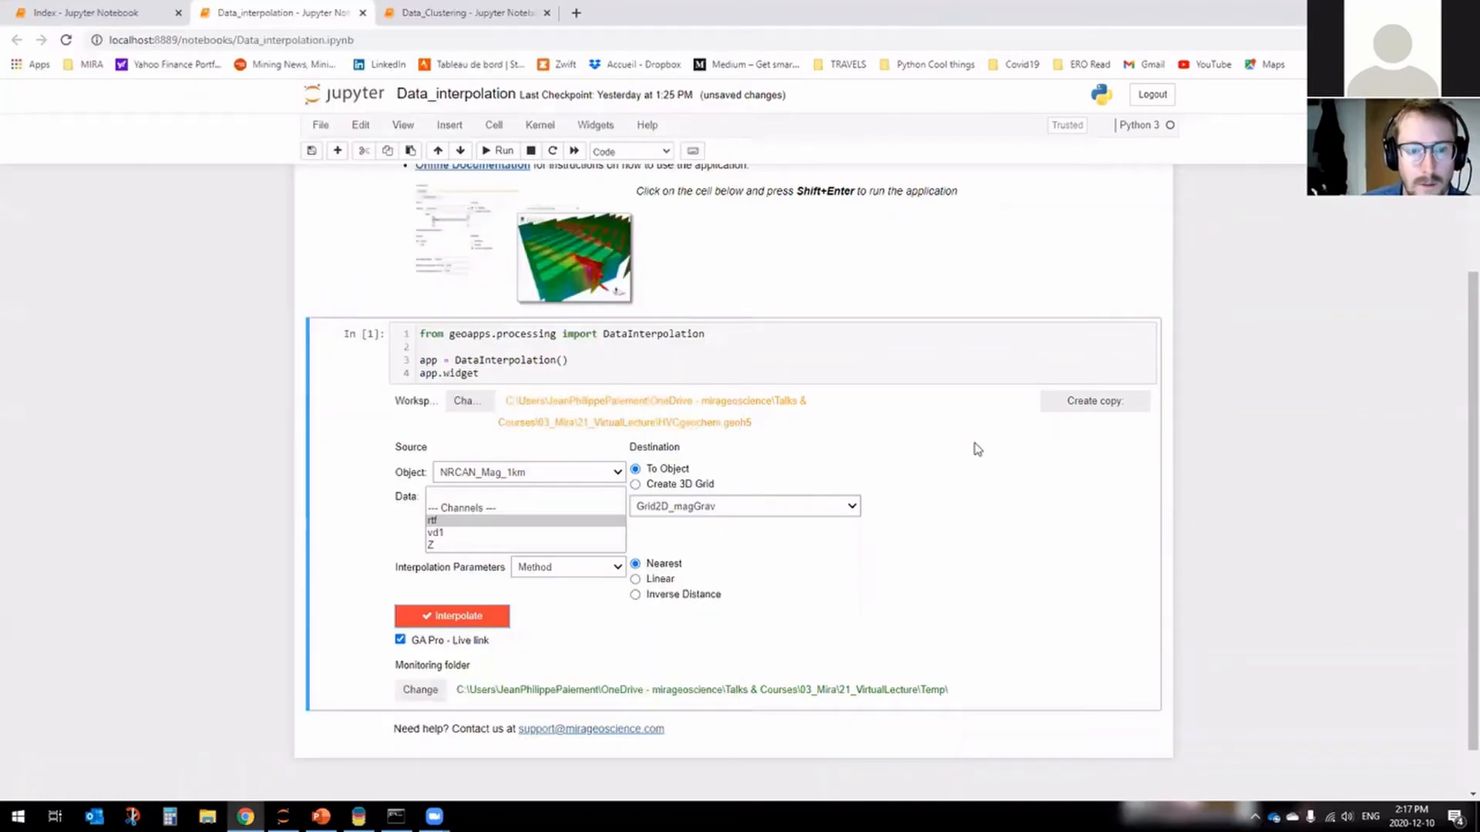
pyautogui.click(618, 473)
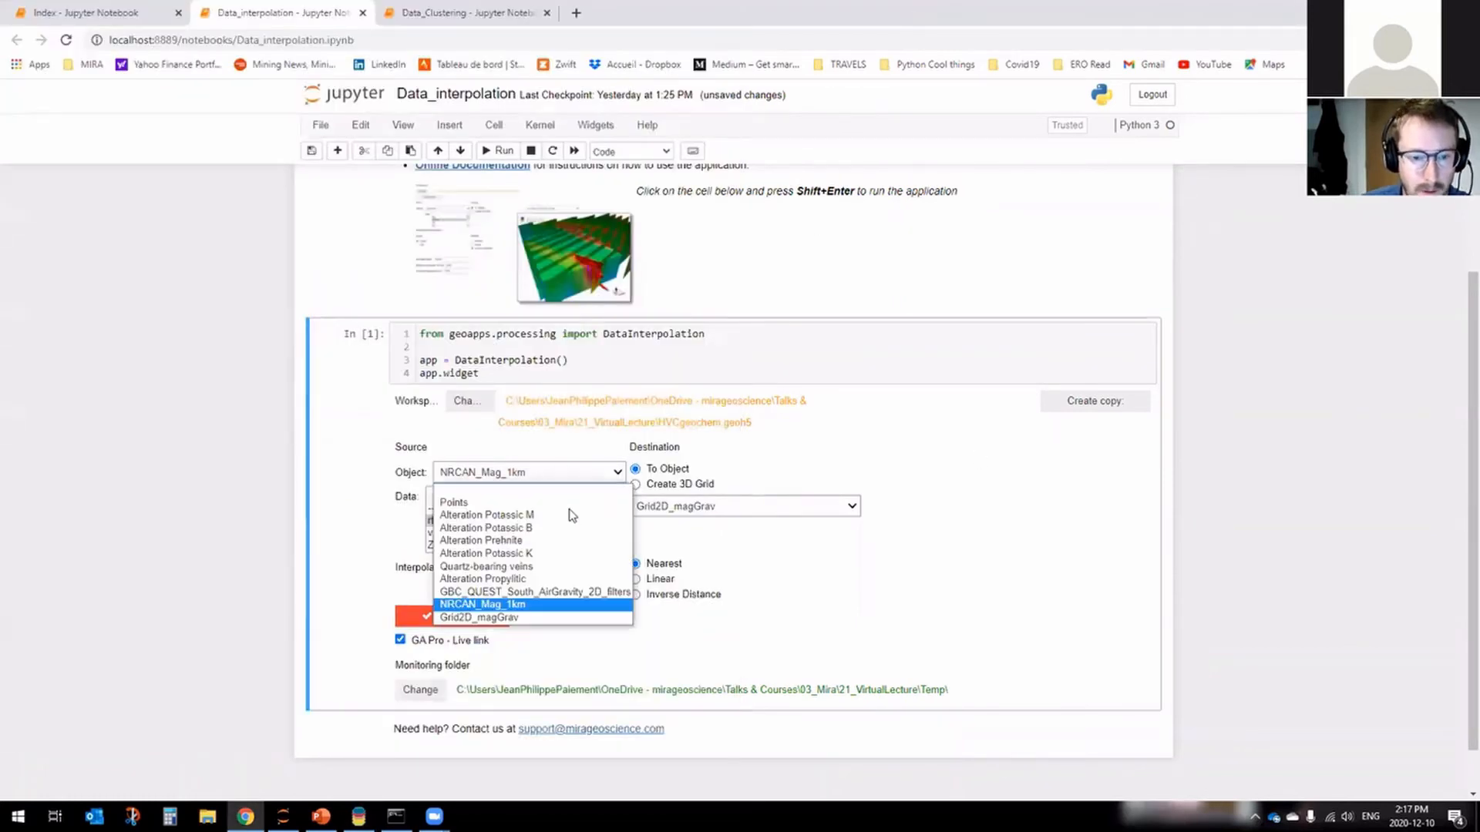
pyautogui.click(528, 618)
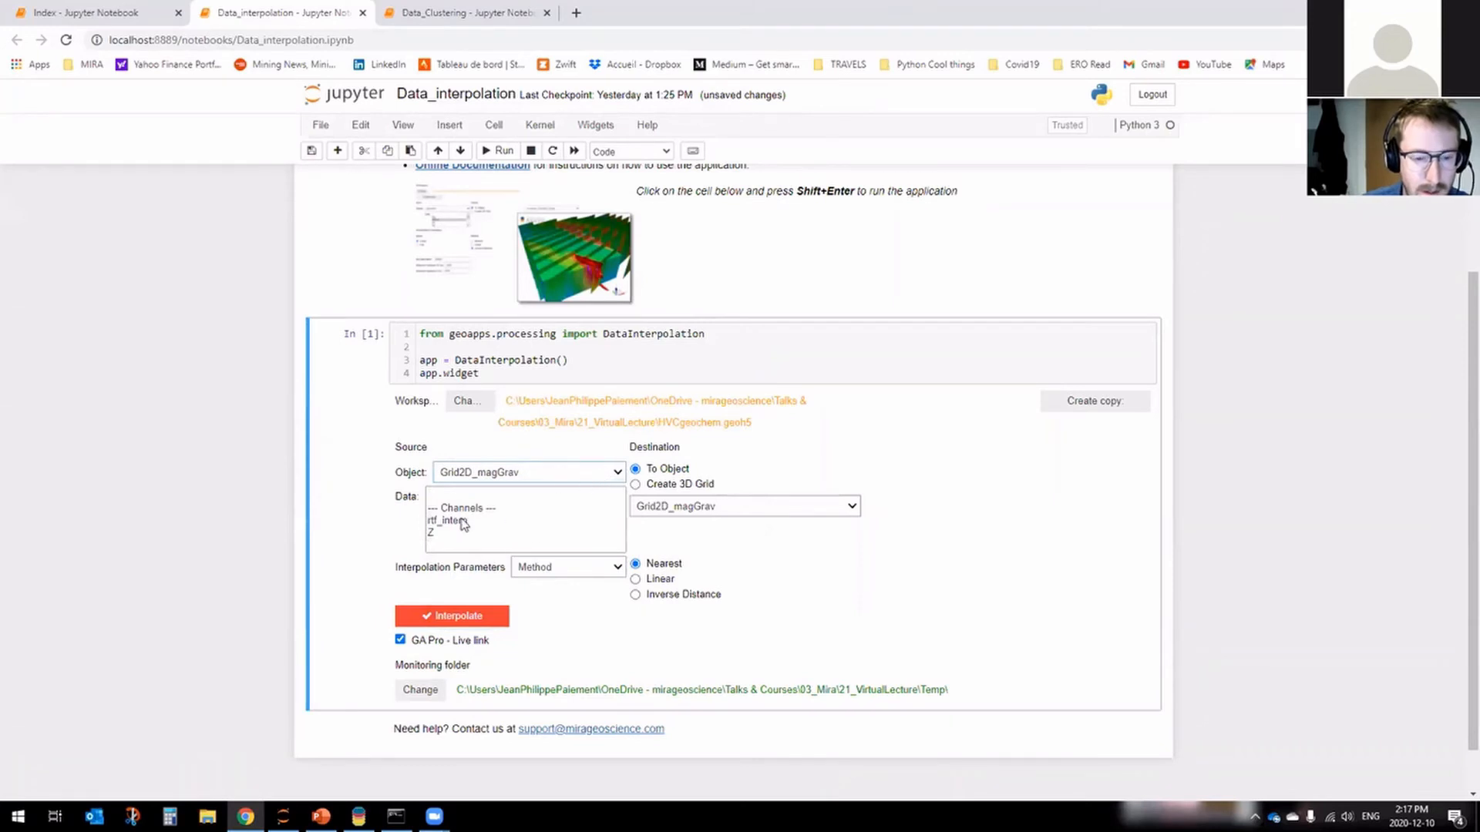
pyautogui.click(610, 474)
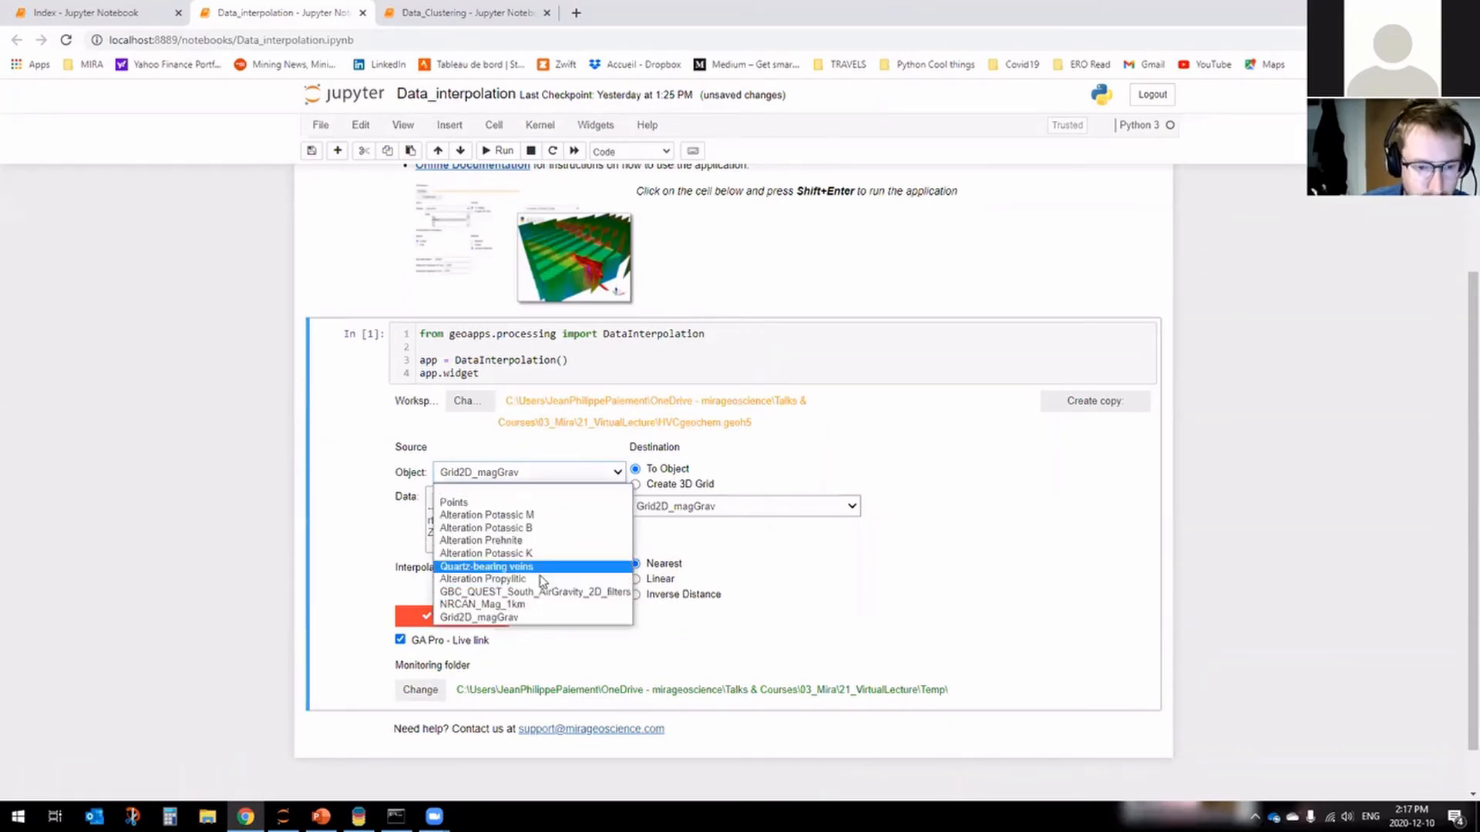
pyautogui.click(539, 591)
pyautogui.moveTo(617, 502)
pyautogui.mouseDown()
pyautogui.moveTo(614, 545)
pyautogui.moveTo(614, 525)
pyautogui.mouseUp()
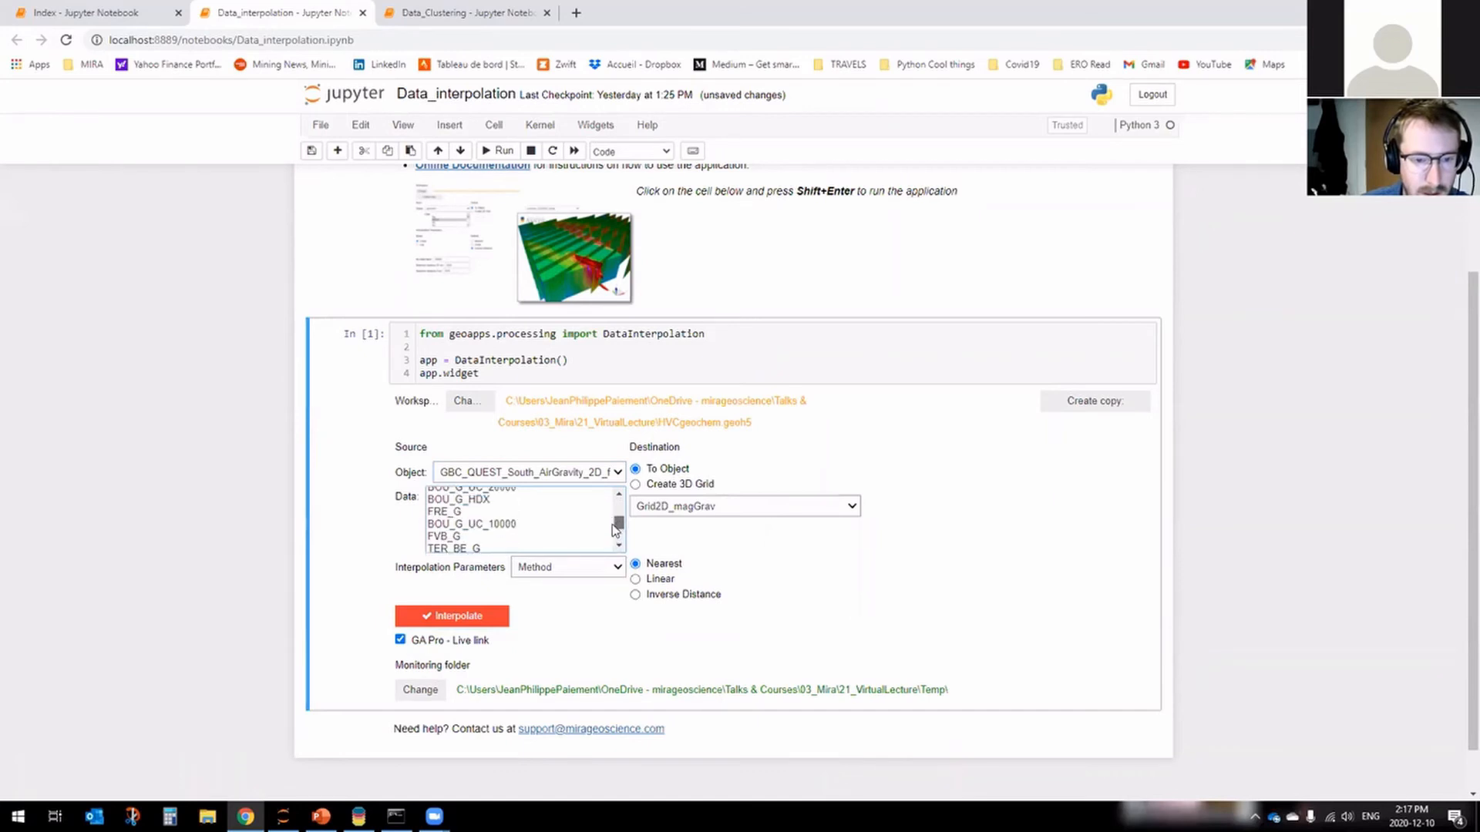
pyautogui.click(460, 538)
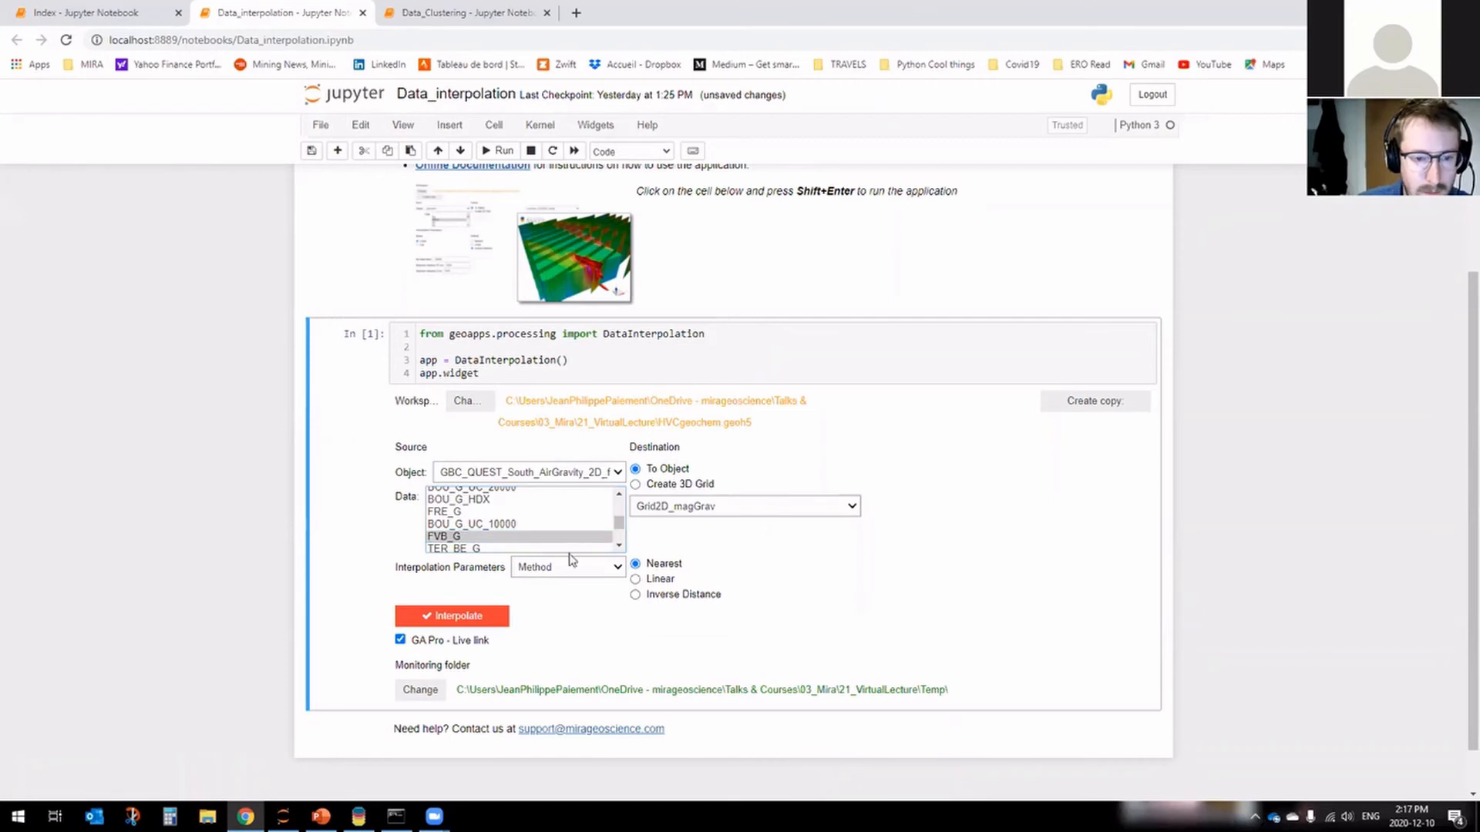
pyautogui.click(486, 617)
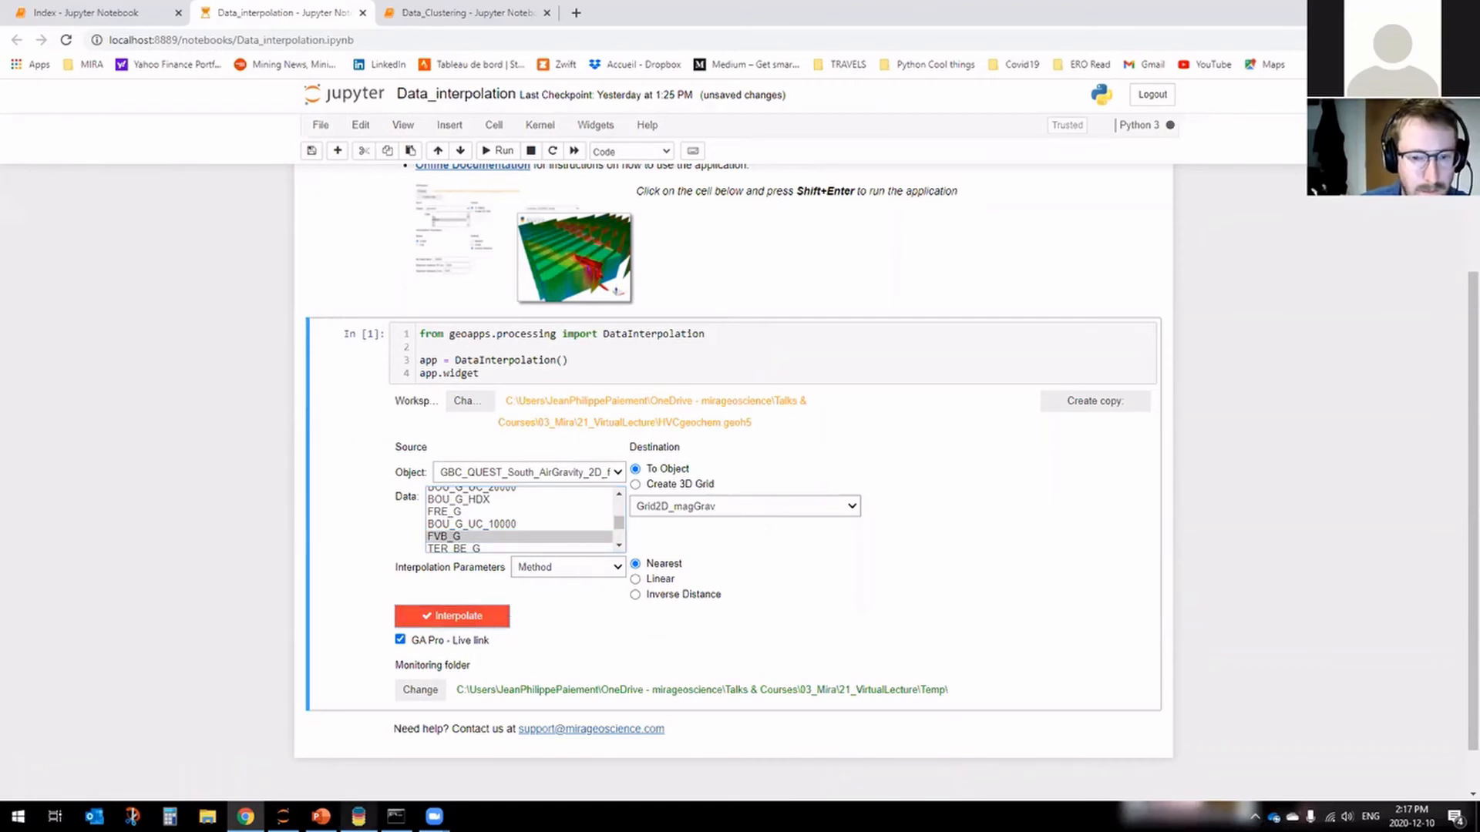
# Inspect the interpolated grid in Geoscience ANALYST, return to the notebook and look through the gravity channels.
pyautogui.click(358, 817)
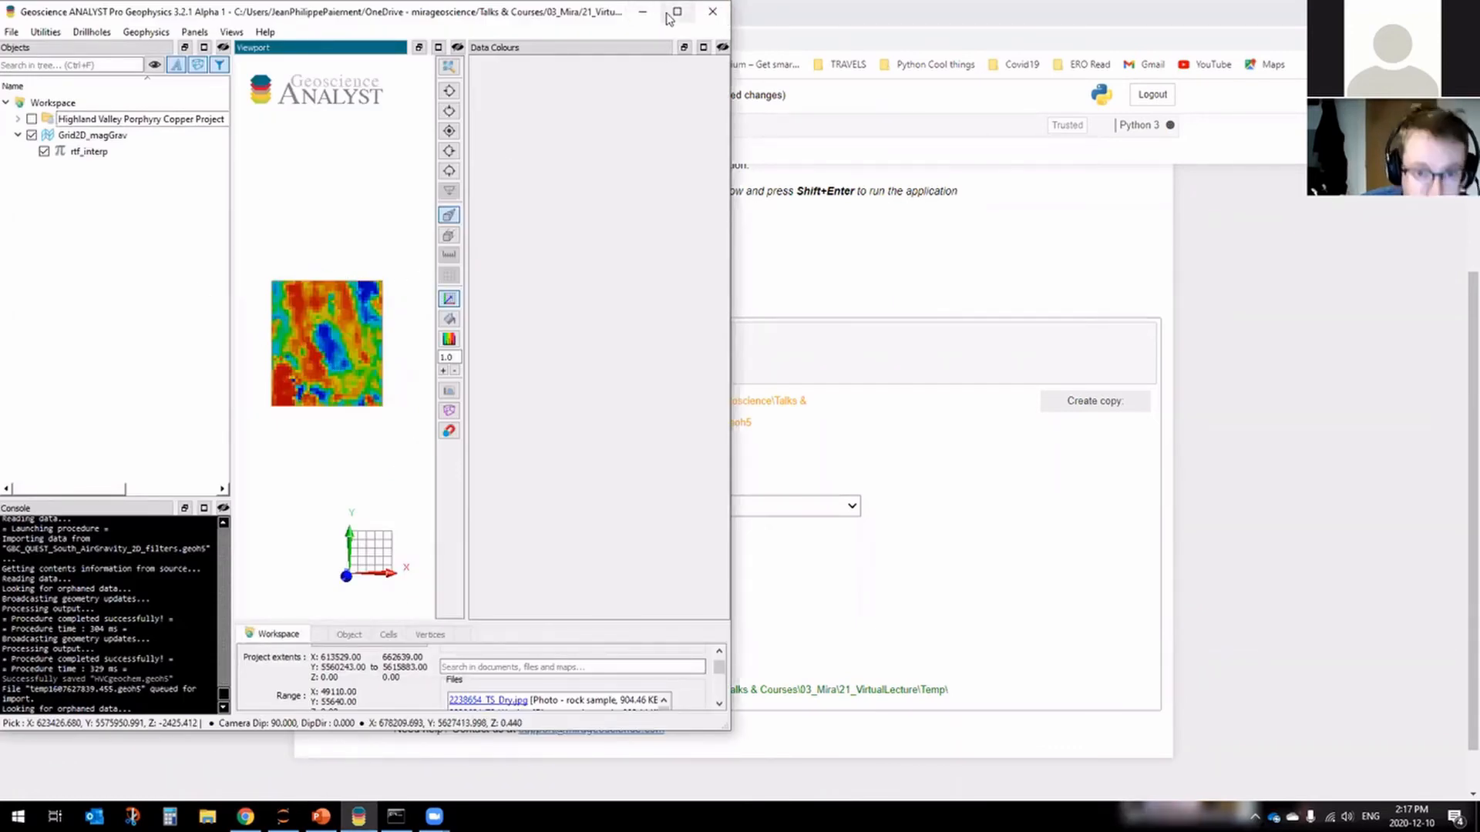
pyautogui.click(955, 14)
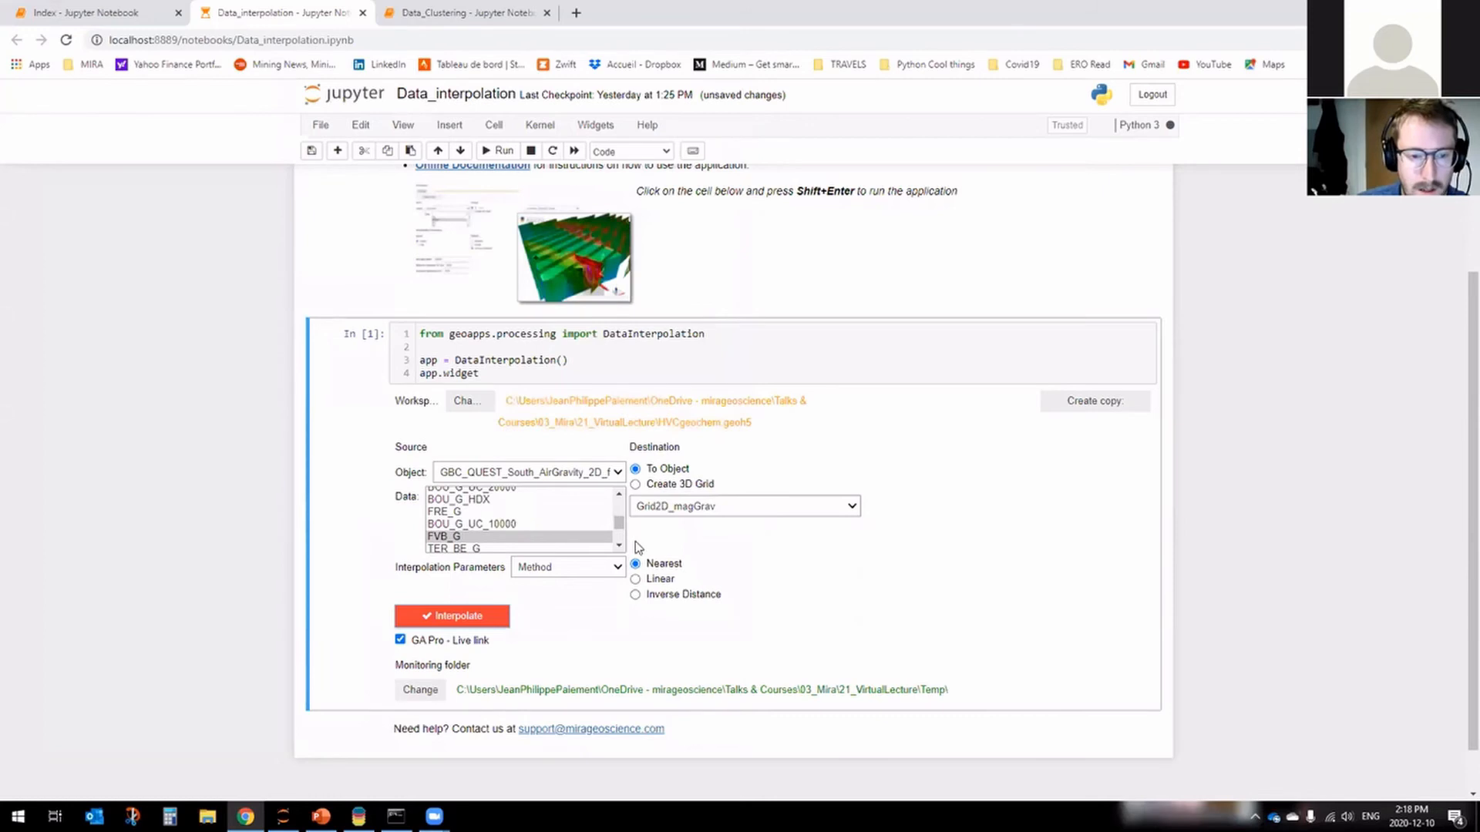
pyautogui.moveTo(620, 529); pyautogui.dragTo(627, 516)
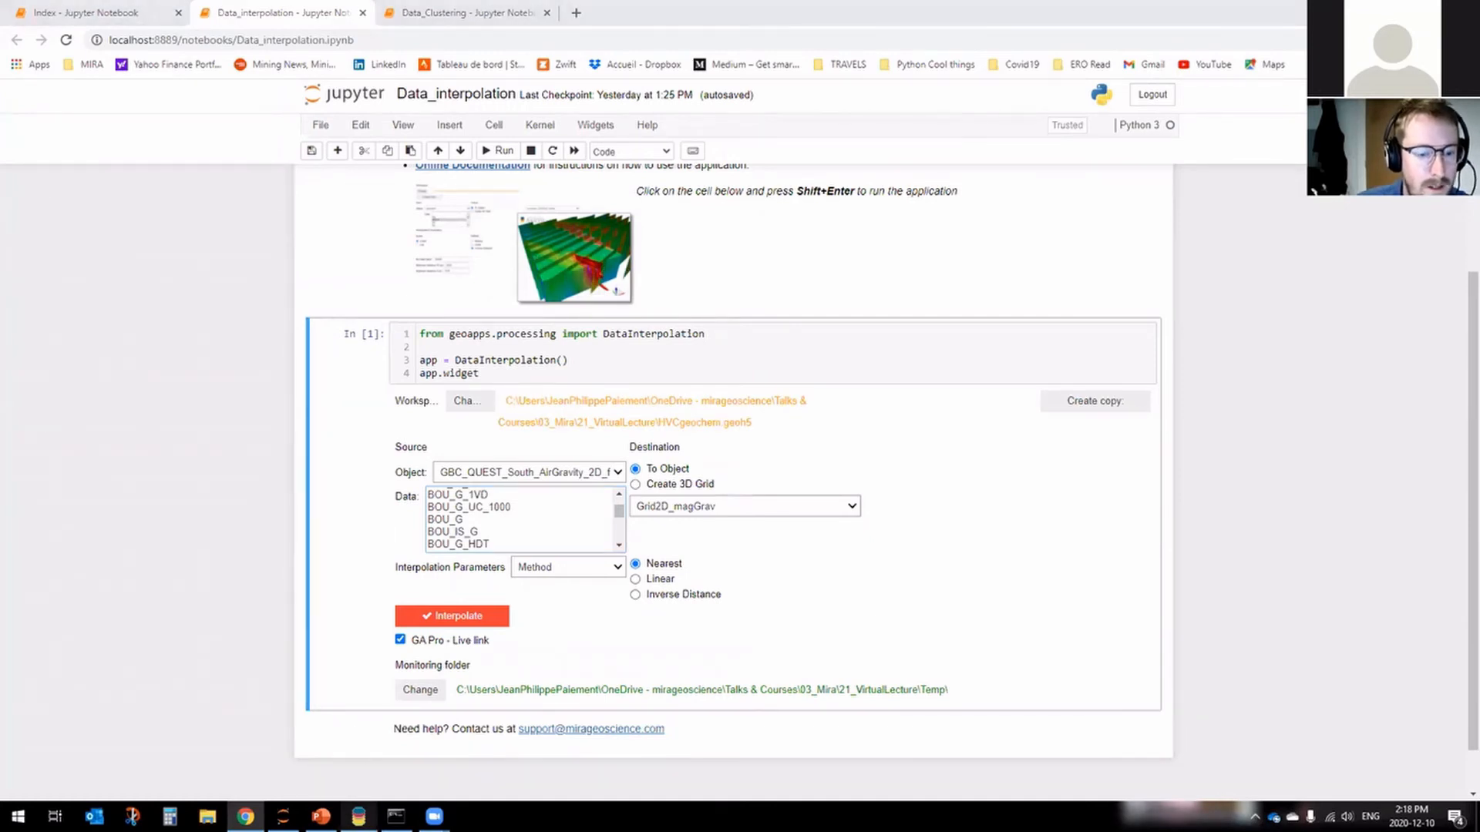
# In Geoscience ANALYST, expand Grid2D_magGrav to reveal its interpolated channels, display rtf_interp and enlarge the viewport by closing the Data Colours view.
pyautogui.click(359, 816)
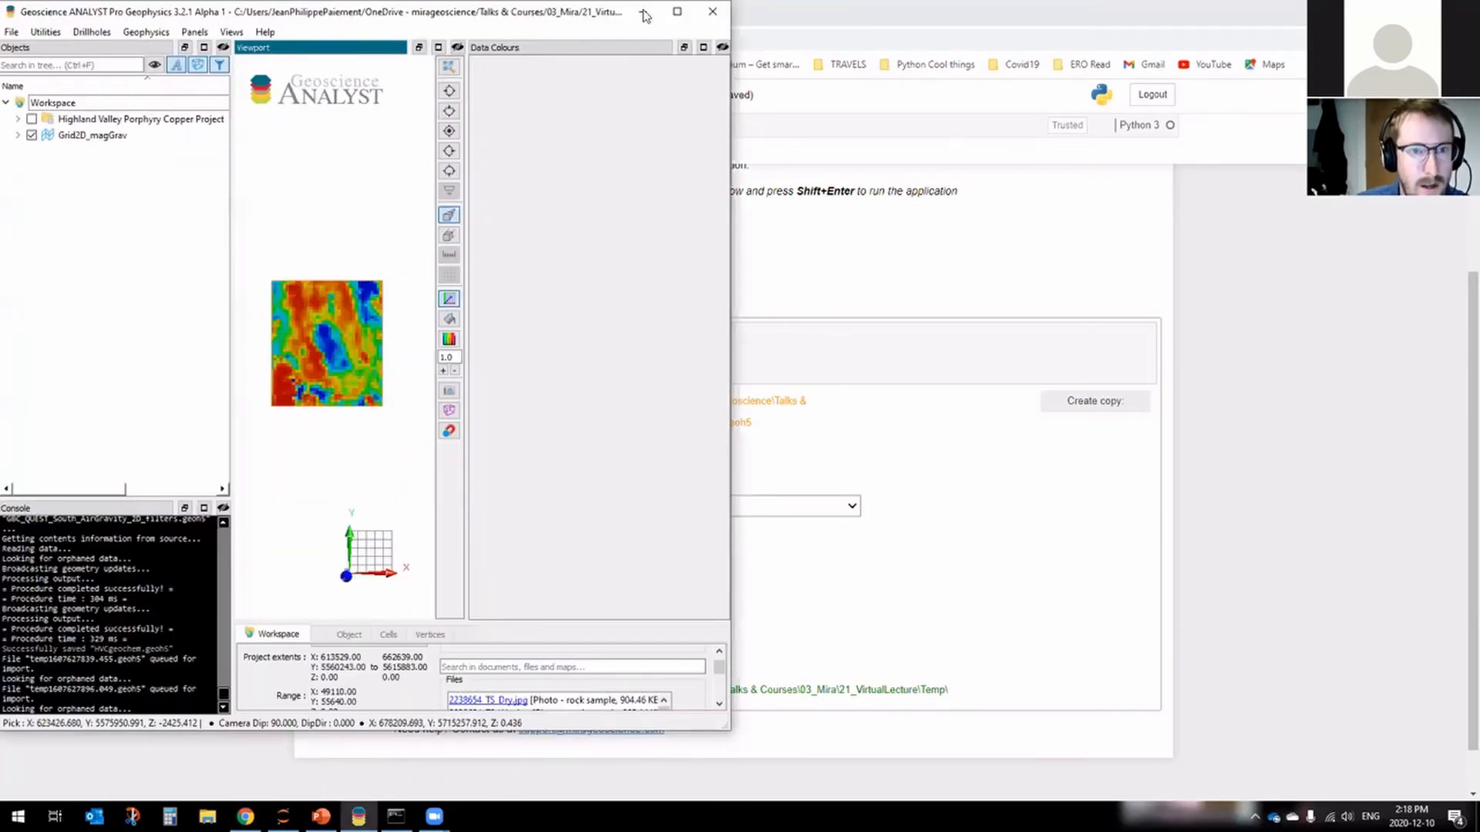
pyautogui.click(18, 134)
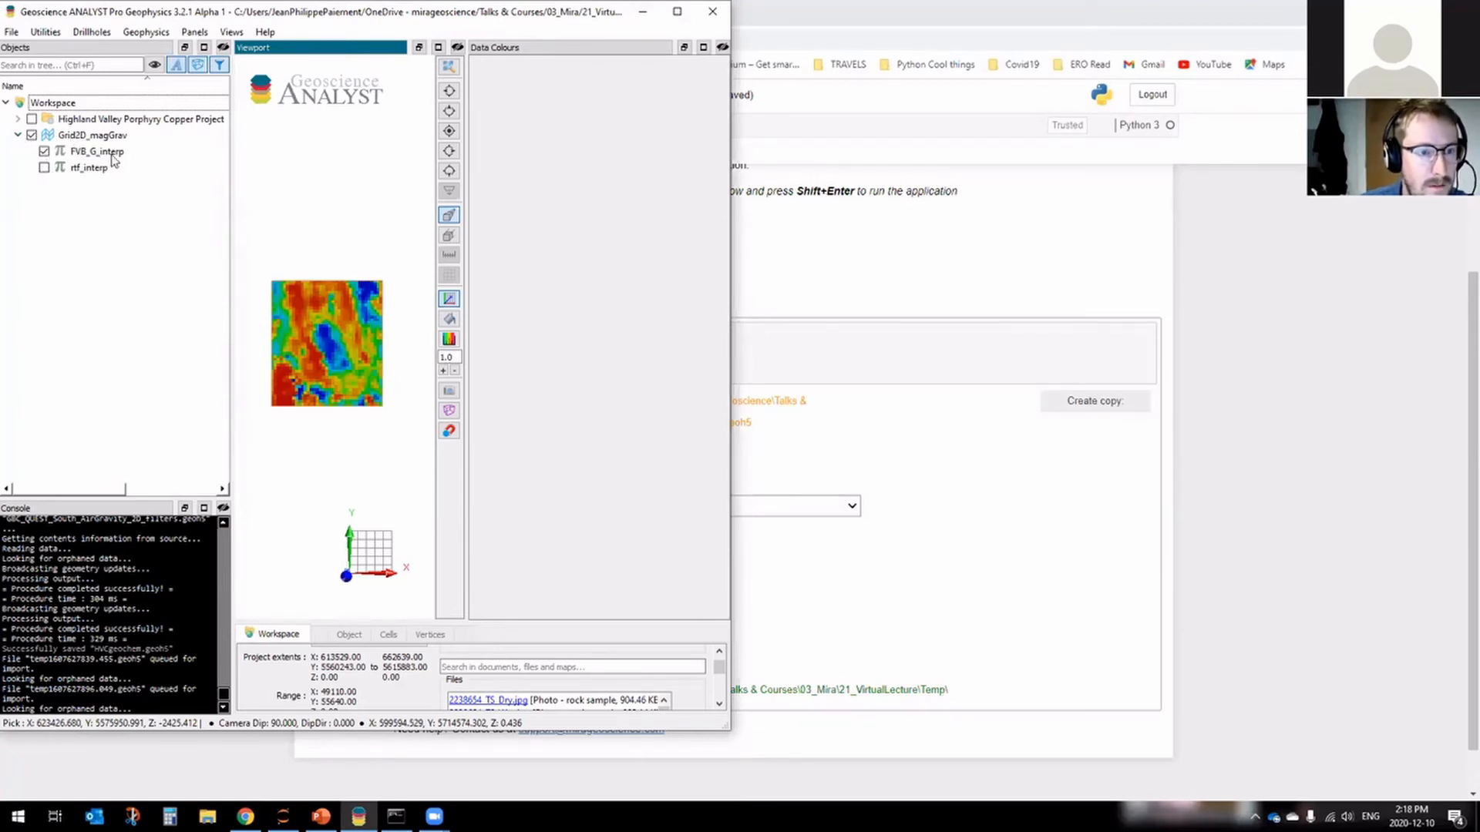
pyautogui.moveTo(417, 10); pyautogui.dragTo(422, 22)
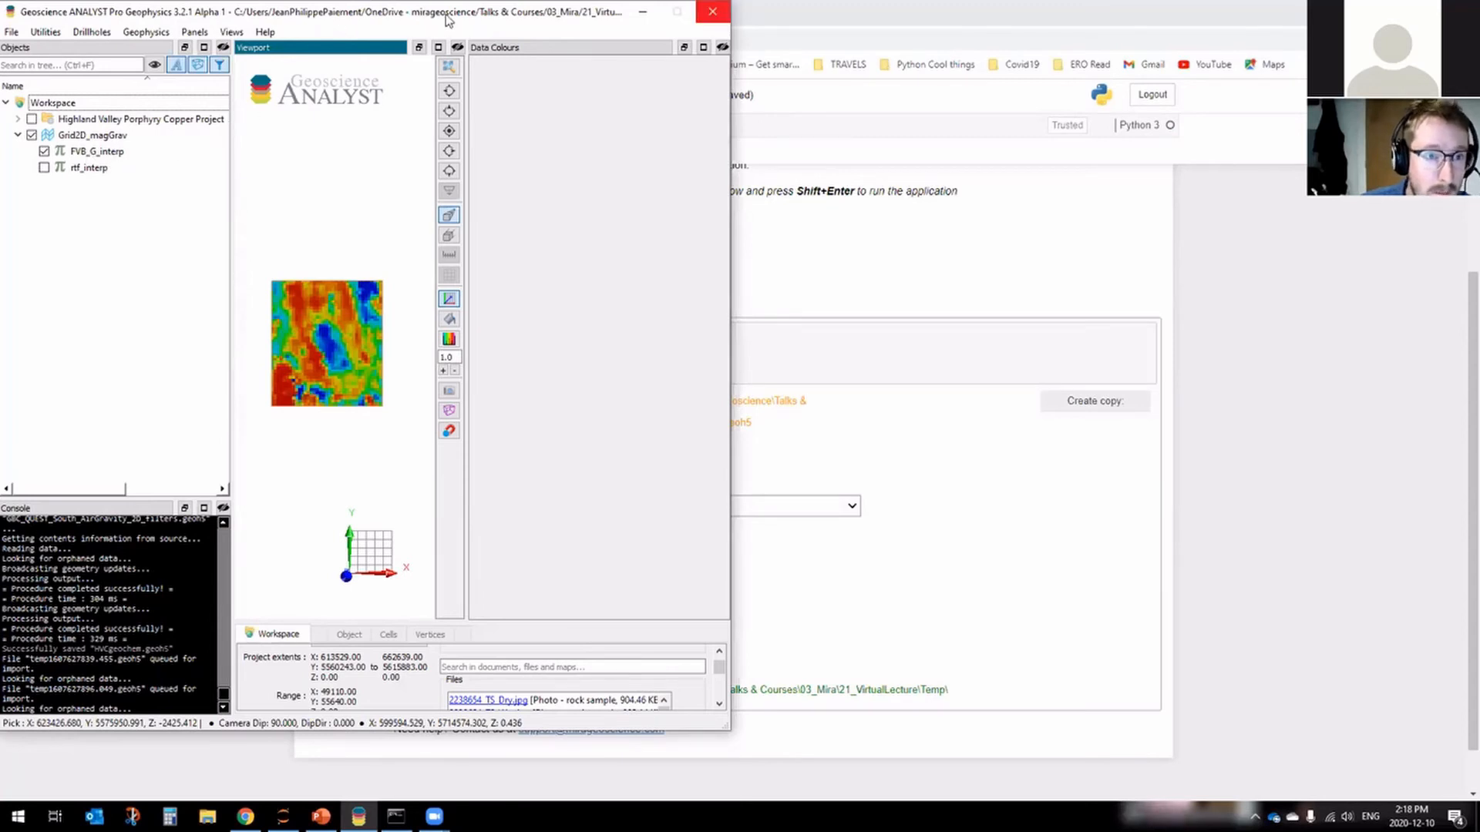
pyautogui.click(105, 145)
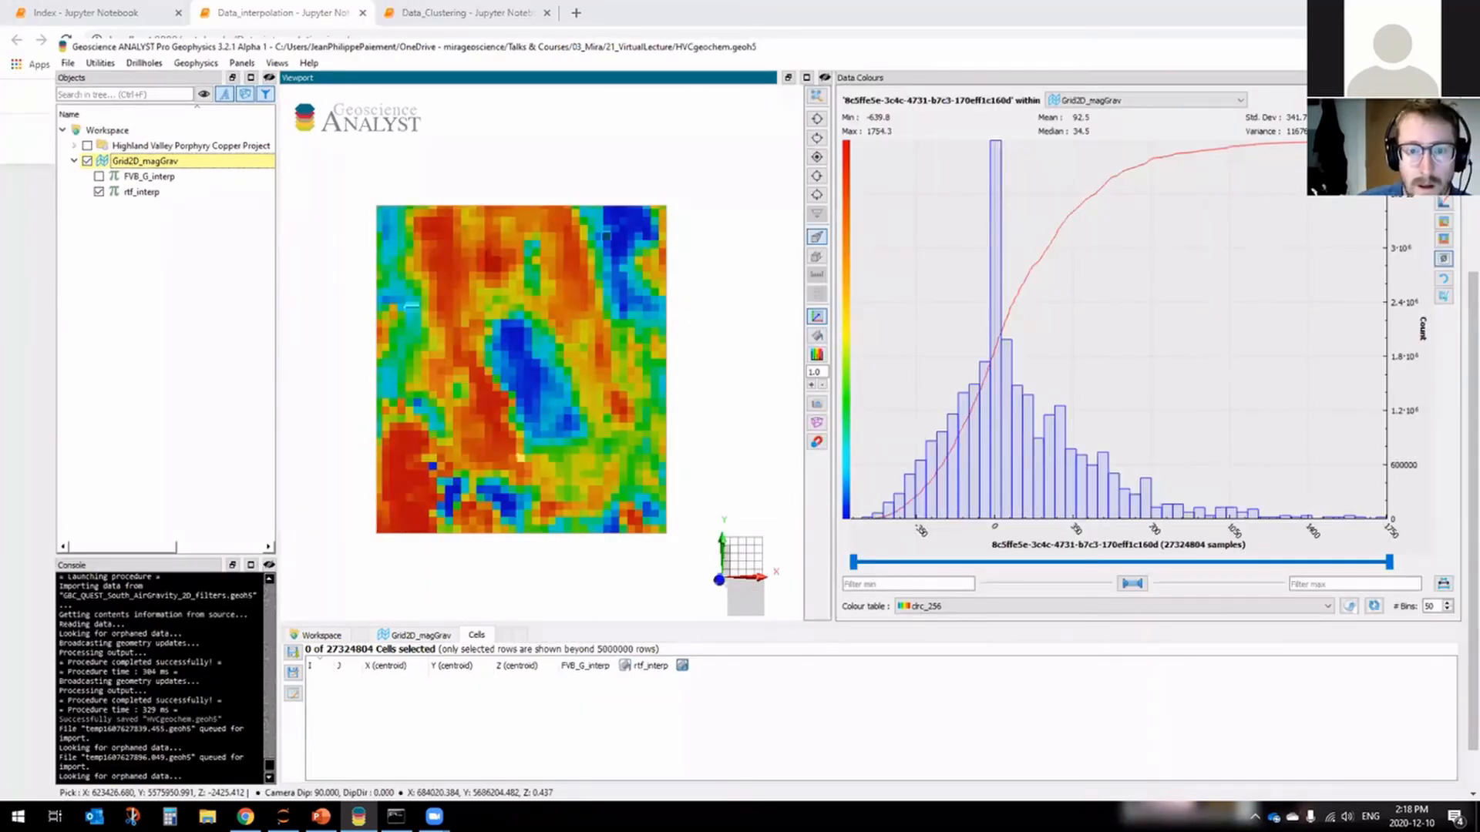
pyautogui.click(1469, 41)
pyautogui.scroll(2, 842, 332)
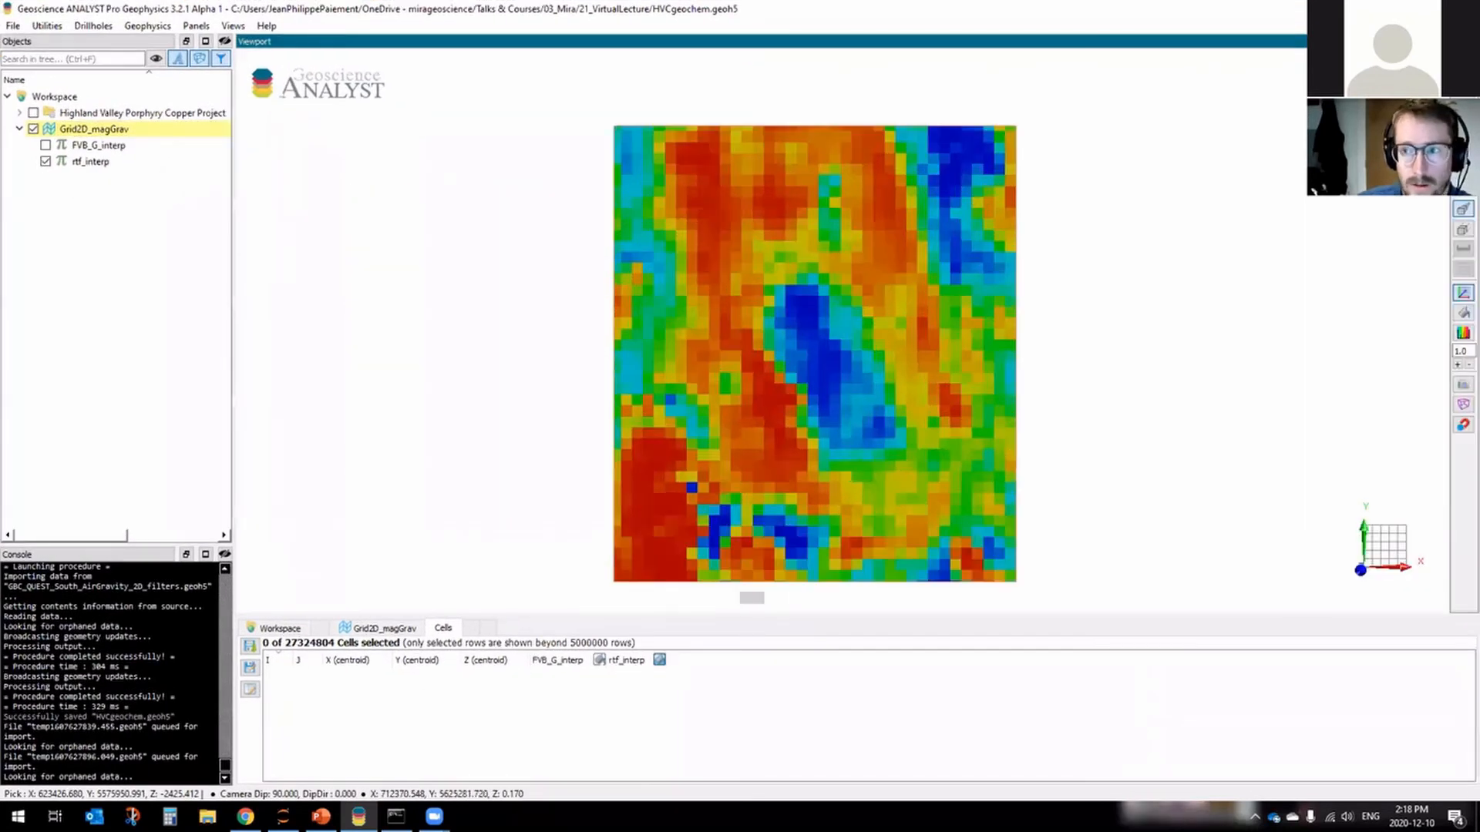
# Switch to the Data_Clustering notebook in the browser and rerun the Clustering cell.
pyautogui.hotkey('alt', 'Tab')
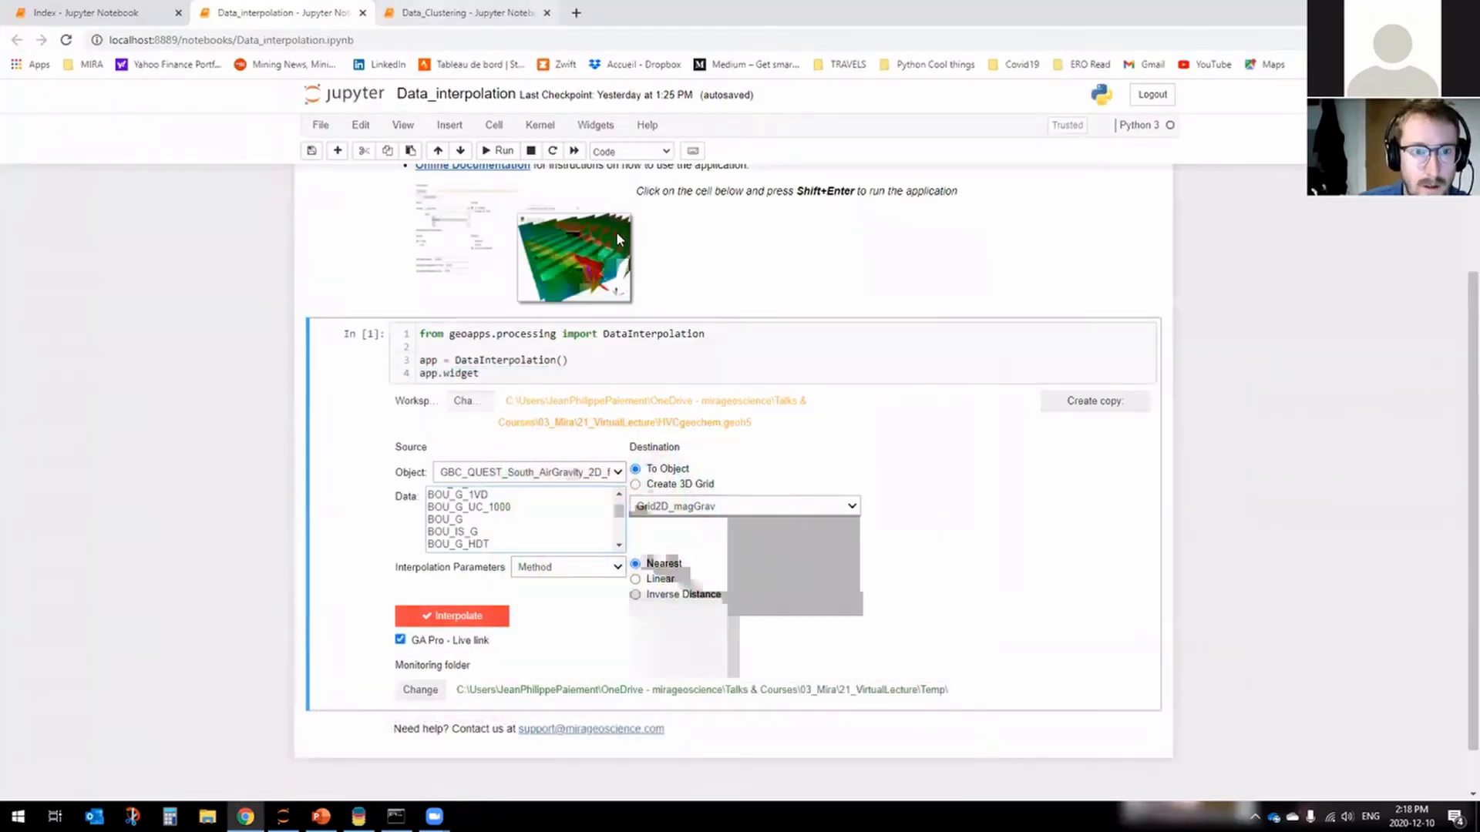
pyautogui.click(467, 12)
pyautogui.click(616, 233)
pyautogui.click(380, 306)
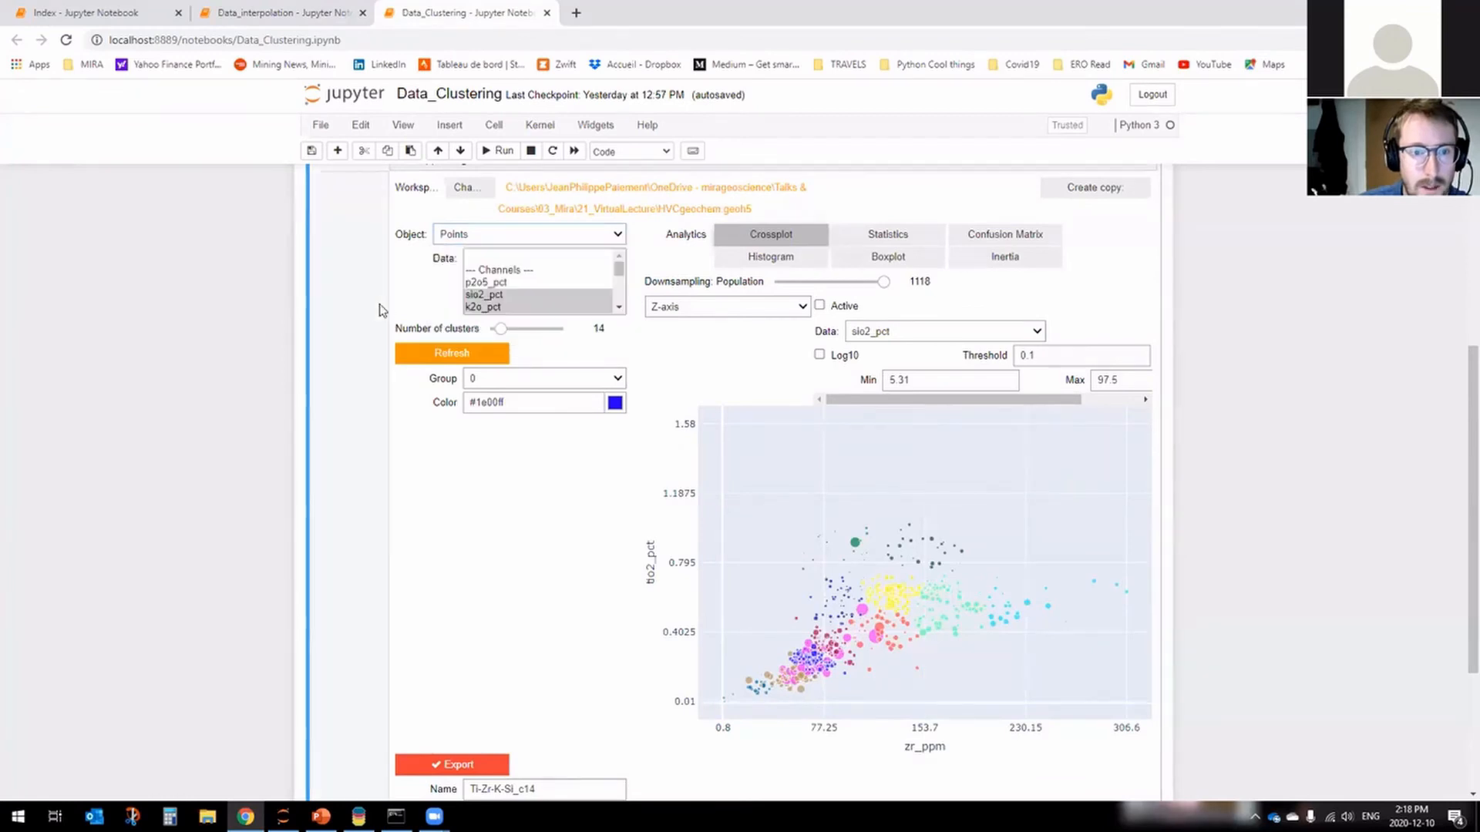
pyautogui.scroll(4, 529, 449)
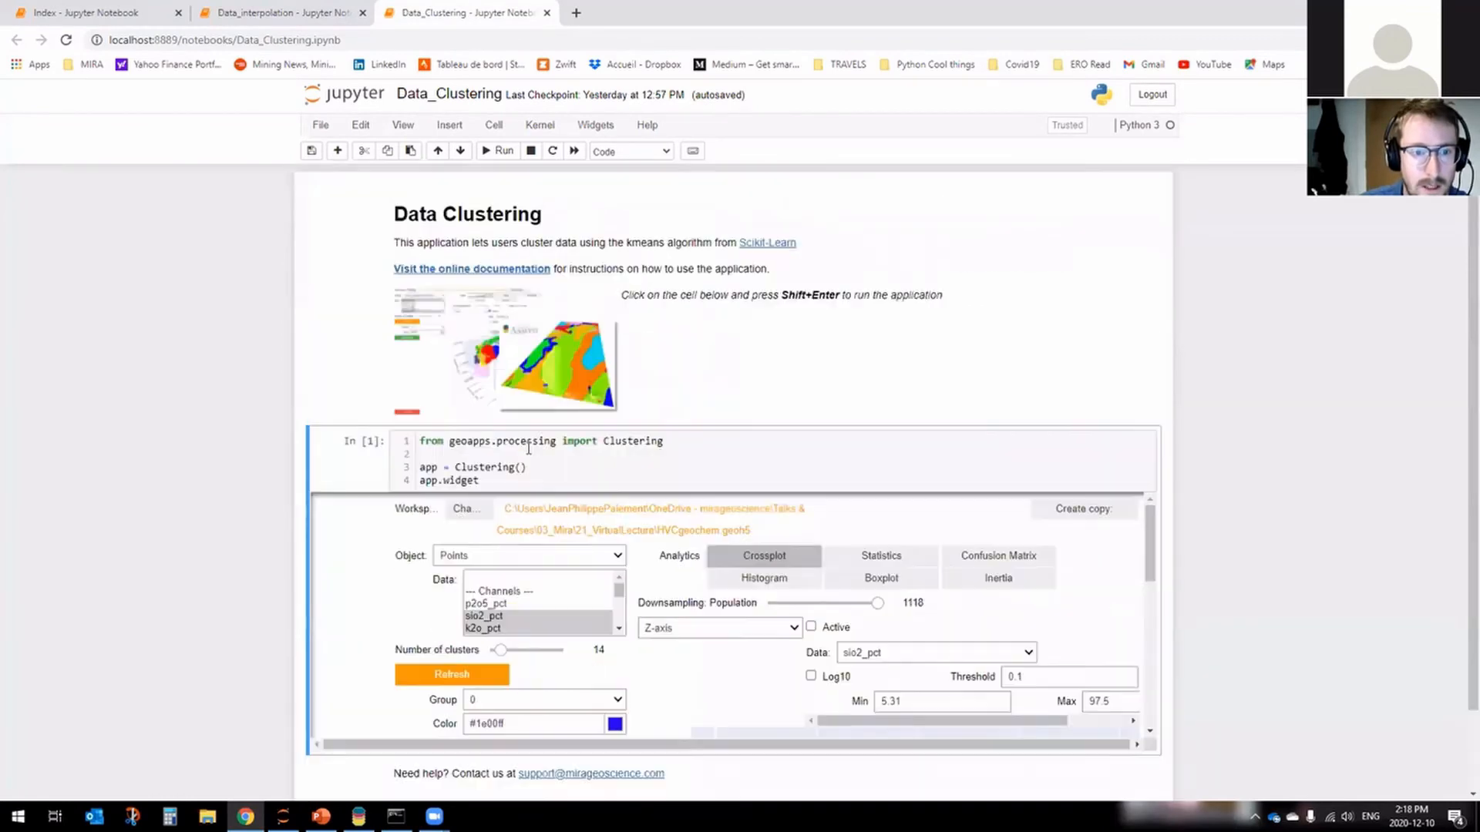
pyautogui.hotkey('shift', 'Return')
# View the rtf_interp grid in Geoscience ANALYST and return to the Data_Clustering notebook.
pyautogui.click(358, 817)
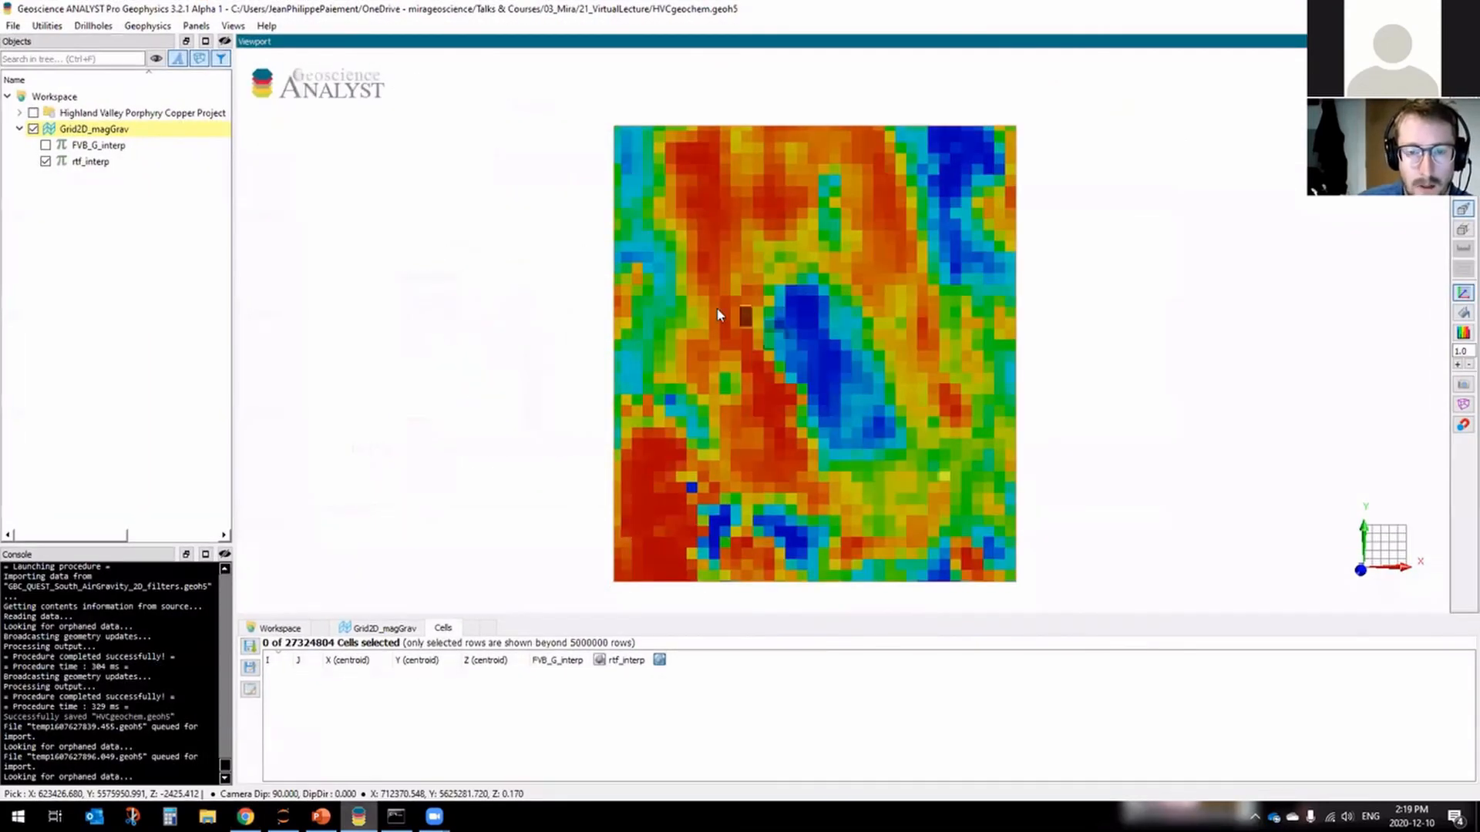
pyautogui.scroll(-2, 717, 314)
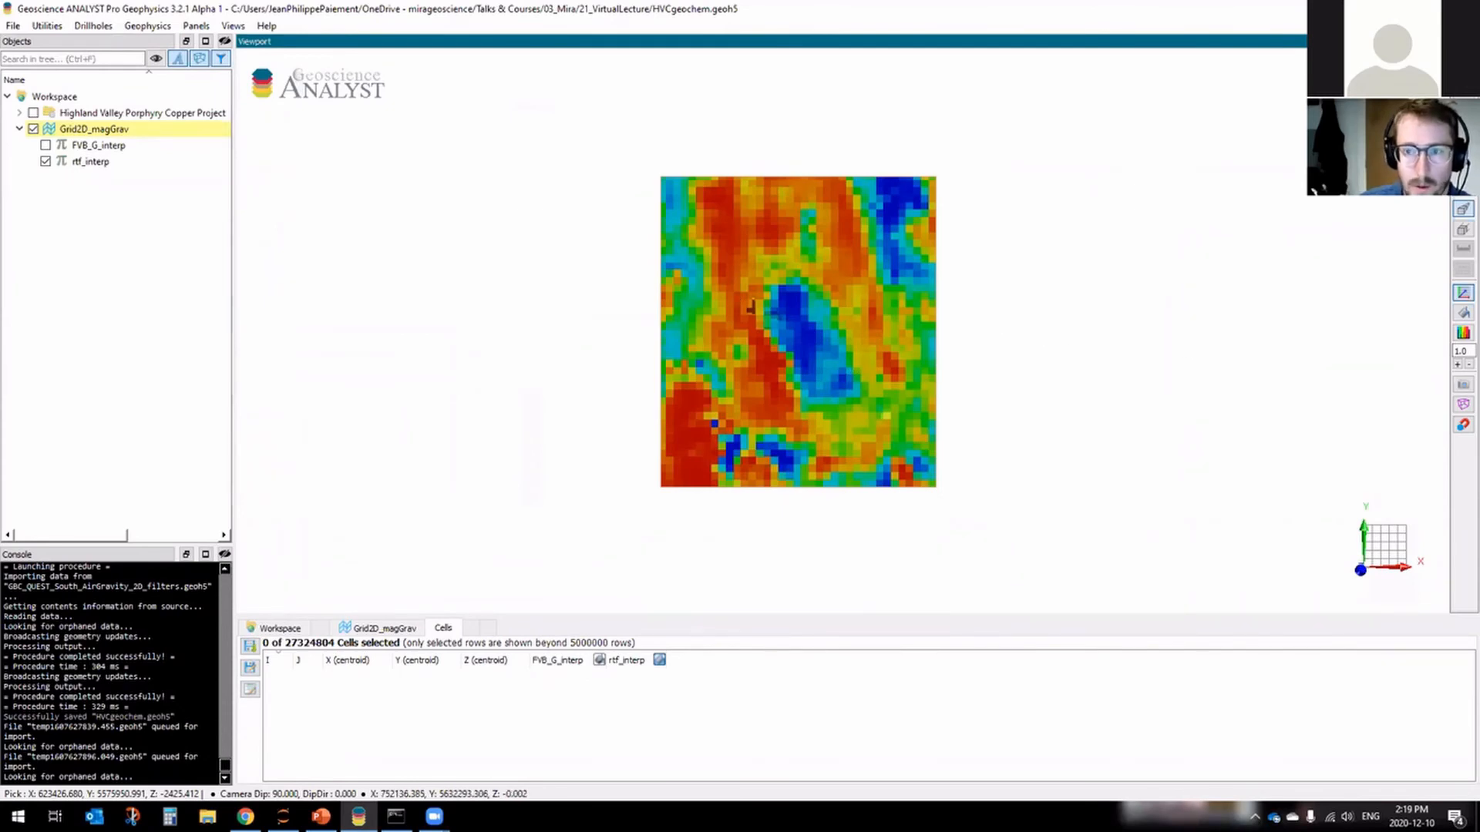
pyautogui.hotkey('alt', 'Tab')
# Start changing the clustering workspace and browse from the C: drive to the Users folder.
pyautogui.scroll(-2, 973, 299)
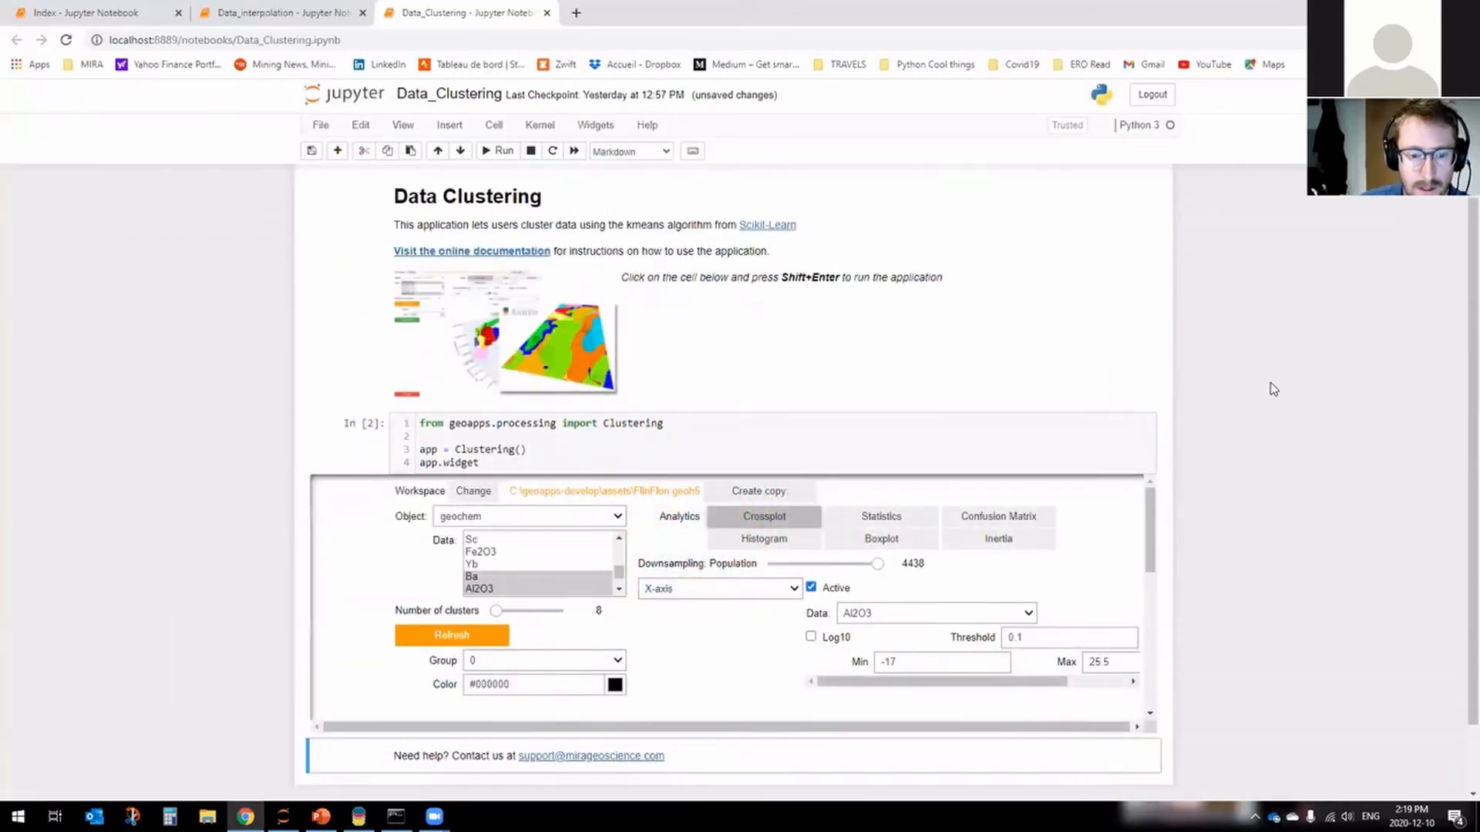
pyautogui.click(616, 440)
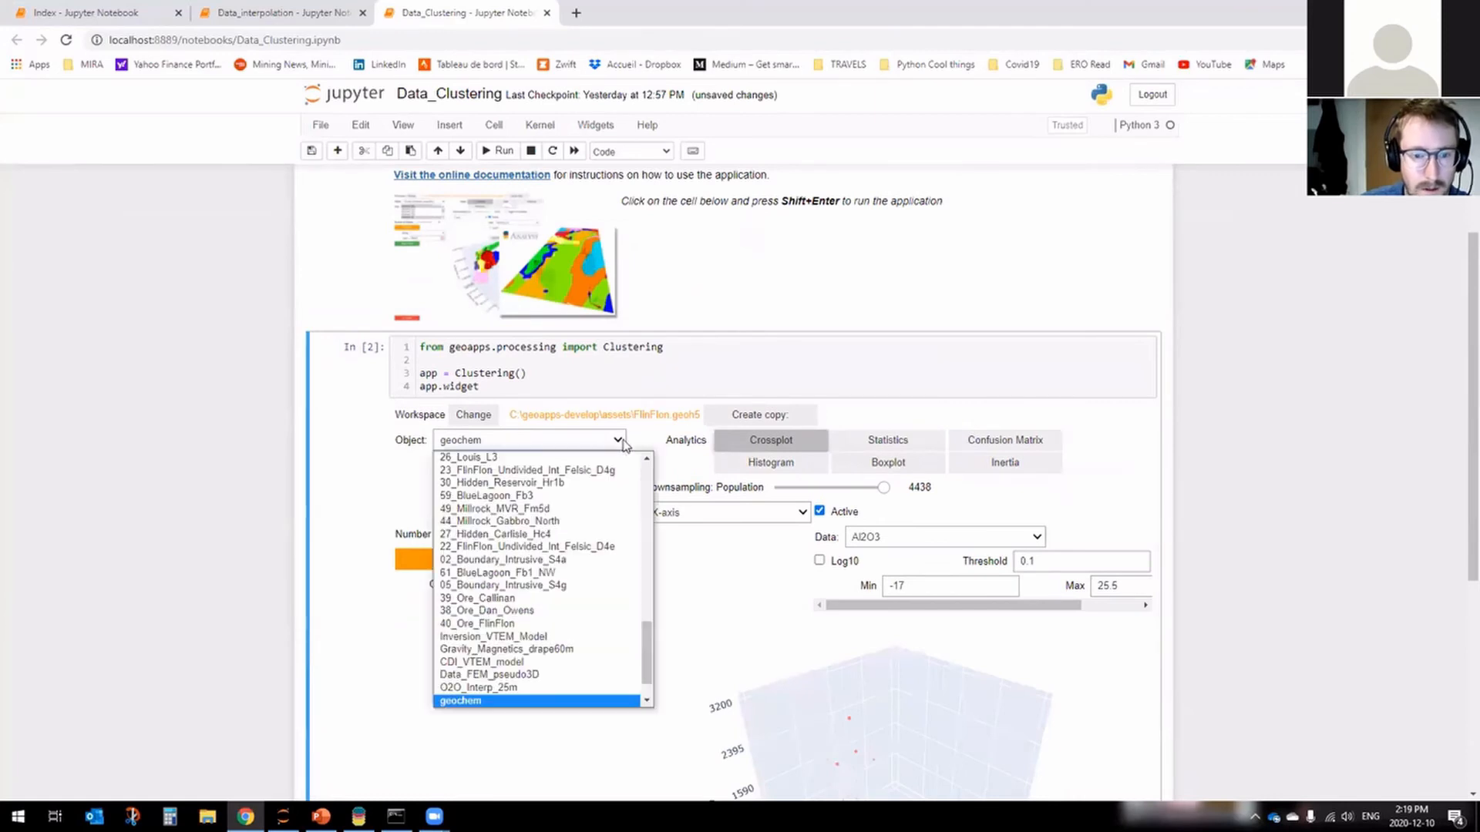
pyautogui.click(473, 415)
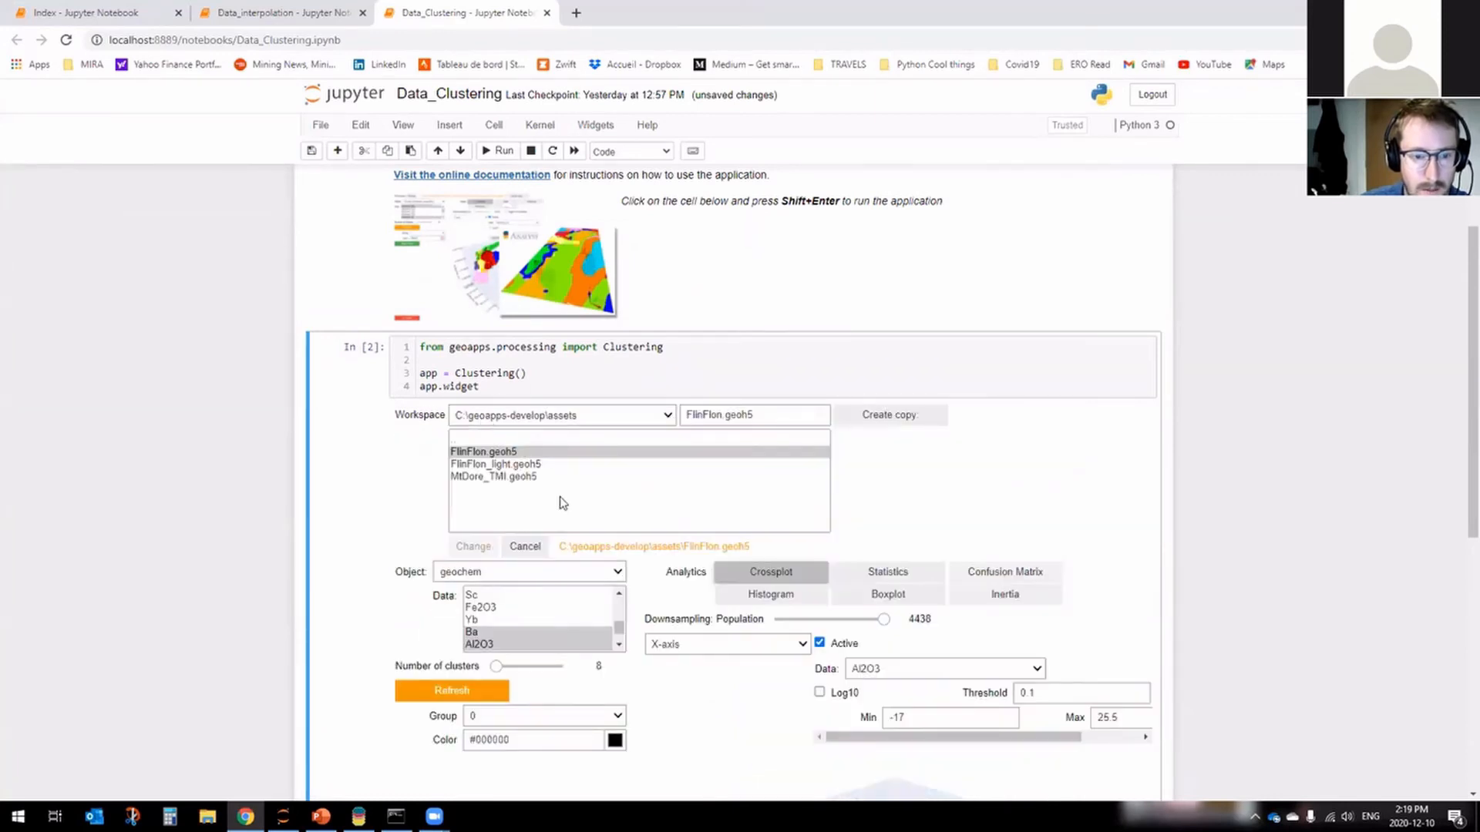
pyautogui.click(673, 422)
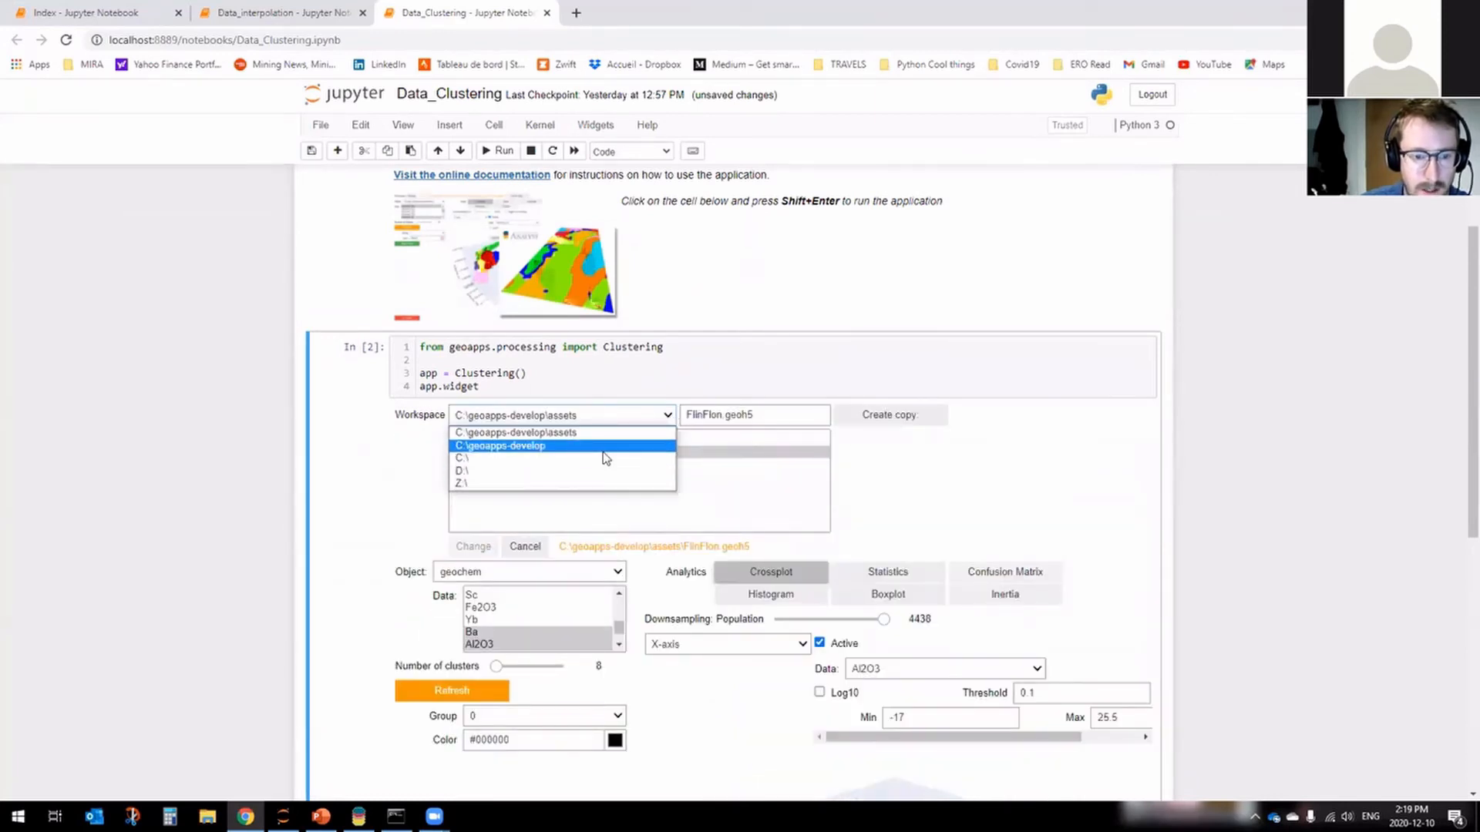
pyautogui.click(606, 456)
pyautogui.click(667, 416)
pyautogui.click(632, 471)
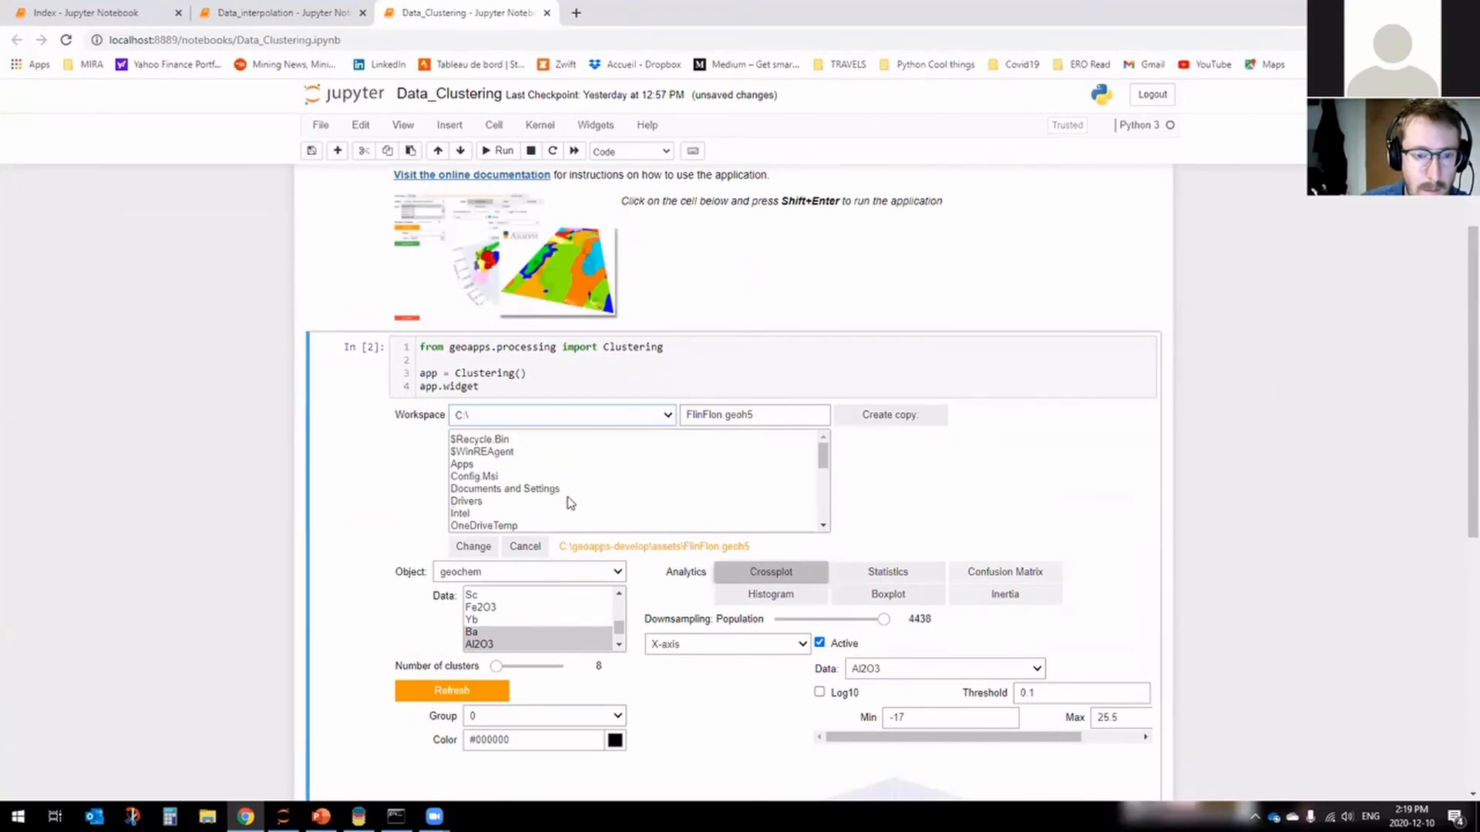
pyautogui.scroll(-3, 539, 494)
pyautogui.scroll(-2, 547, 488)
pyautogui.click(549, 488)
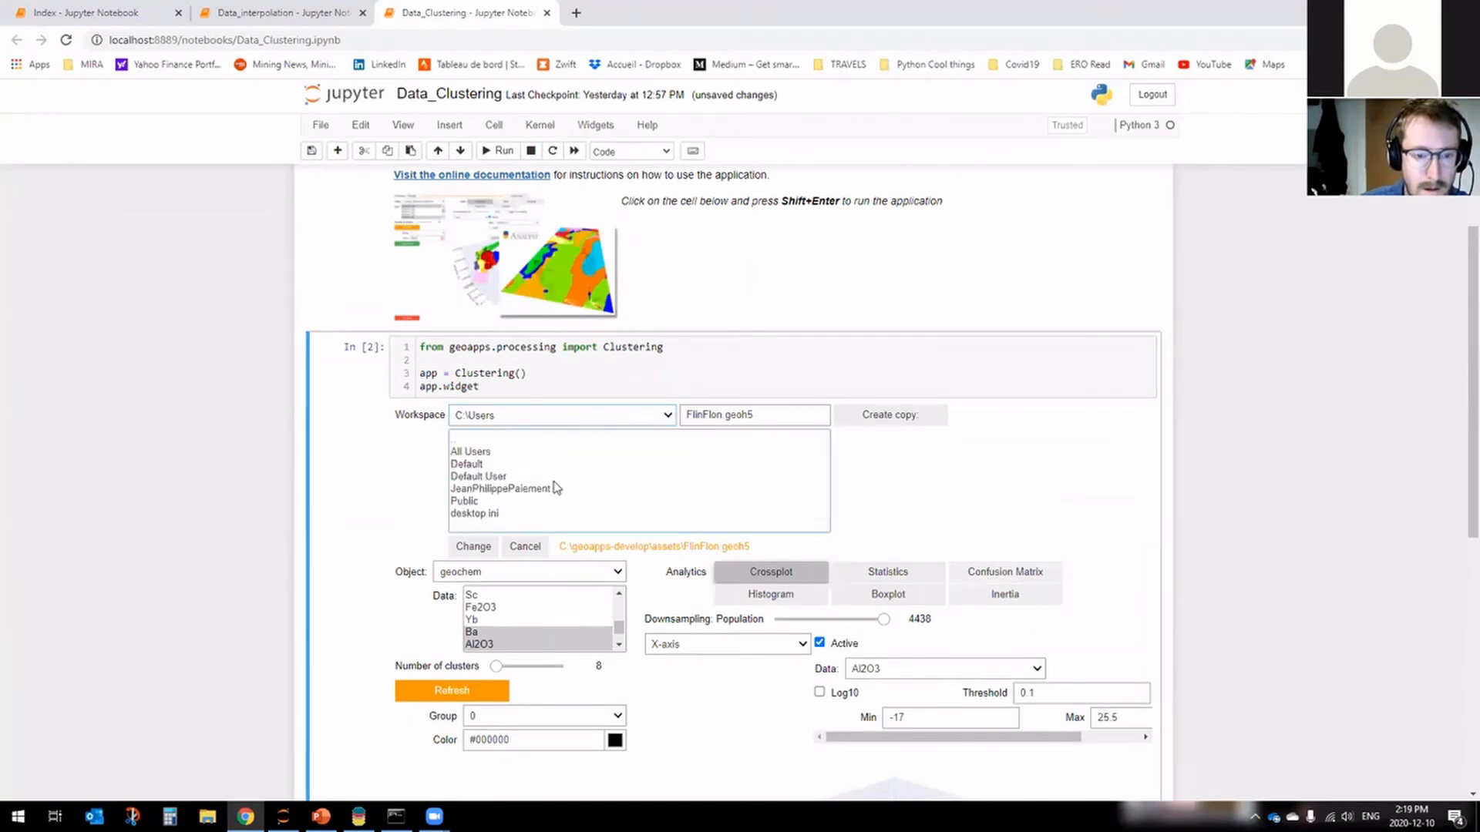
# Load HVCgeochem.geoh5 from the 03_Mira\21_VirtualLecture folder as the clustering workspace.
pyautogui.click(543, 491)
pyautogui.scroll(-3, 539, 503)
pyautogui.click(537, 495)
pyautogui.scroll(-6, 517, 505)
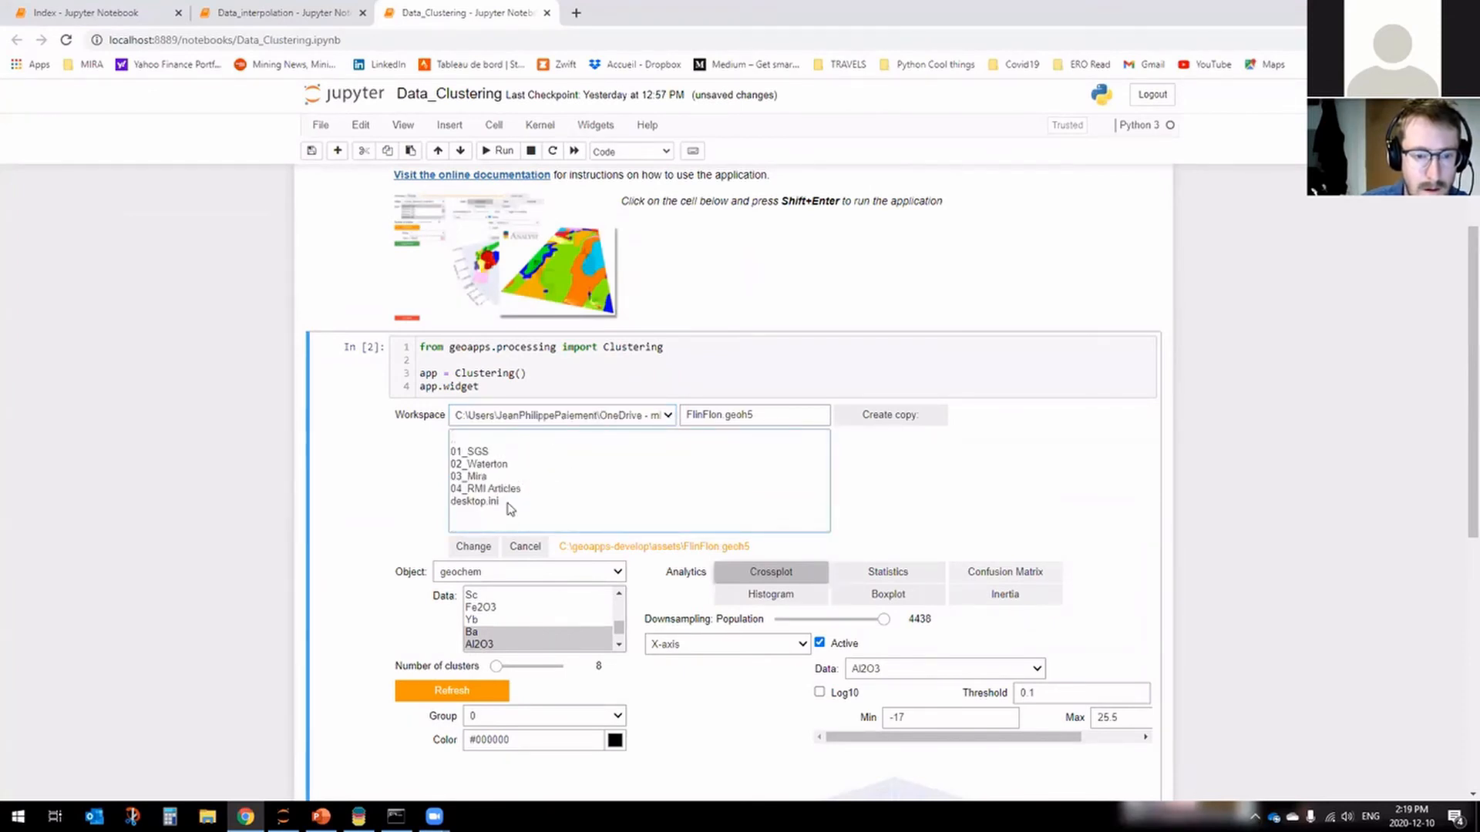
pyautogui.click(514, 490)
pyautogui.click(509, 477)
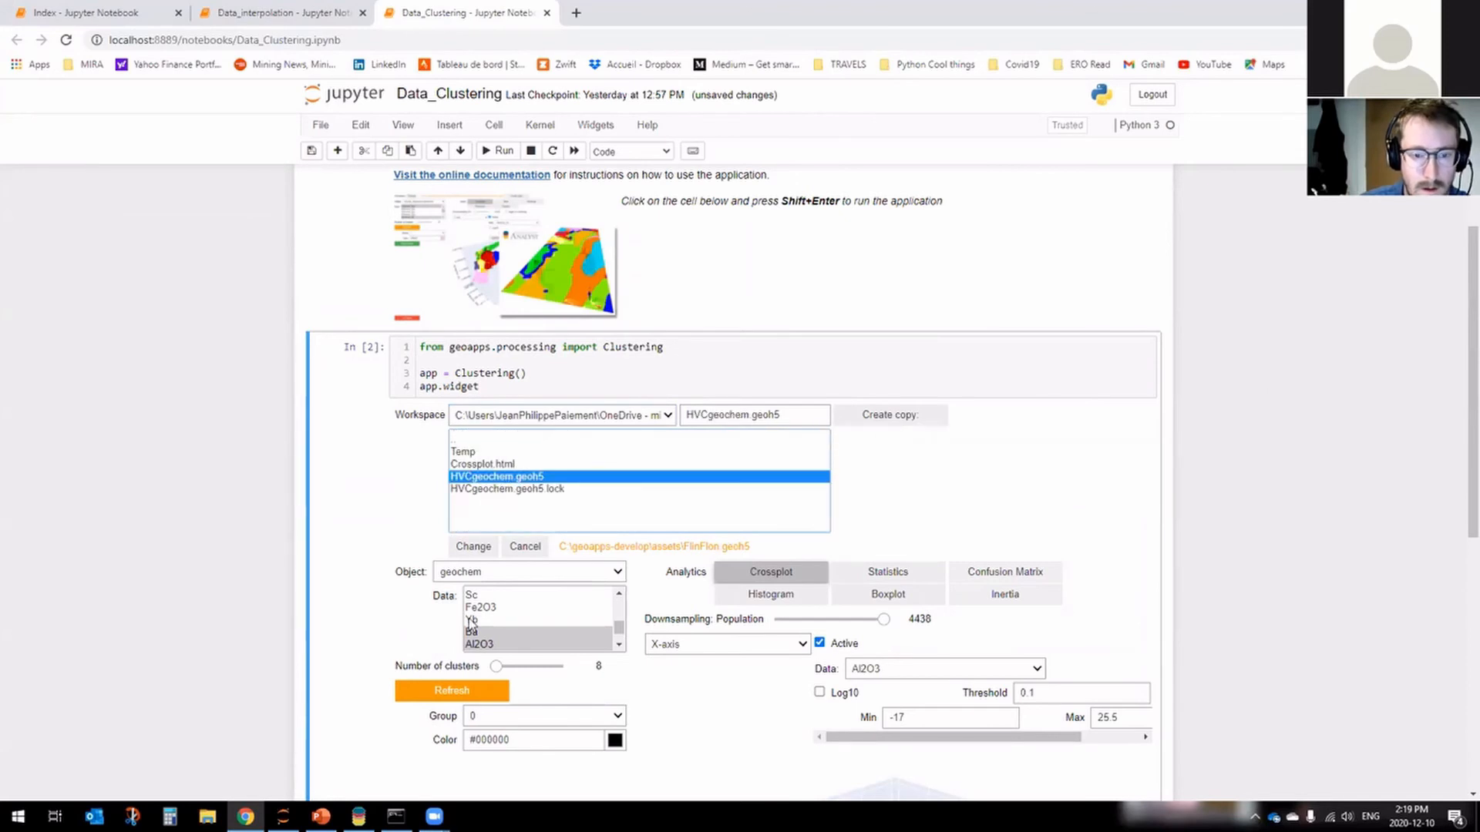
pyautogui.click(473, 546)
# Choose Grid2D_magGrav as the clustering object and select its FVB_G_interp and rtf_interp channels.
pyautogui.click(540, 461)
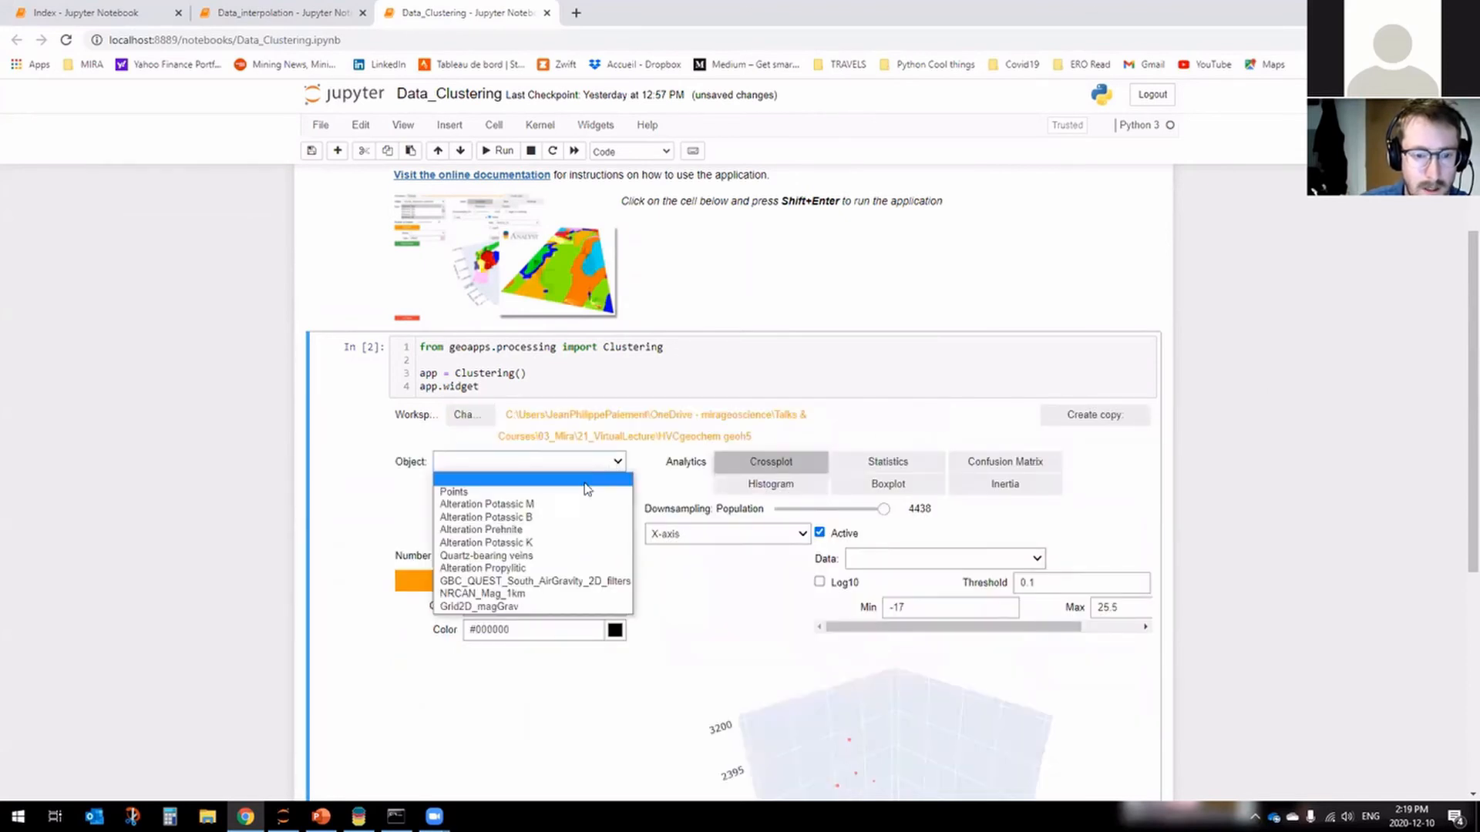
pyautogui.click(539, 607)
pyautogui.click(497, 509)
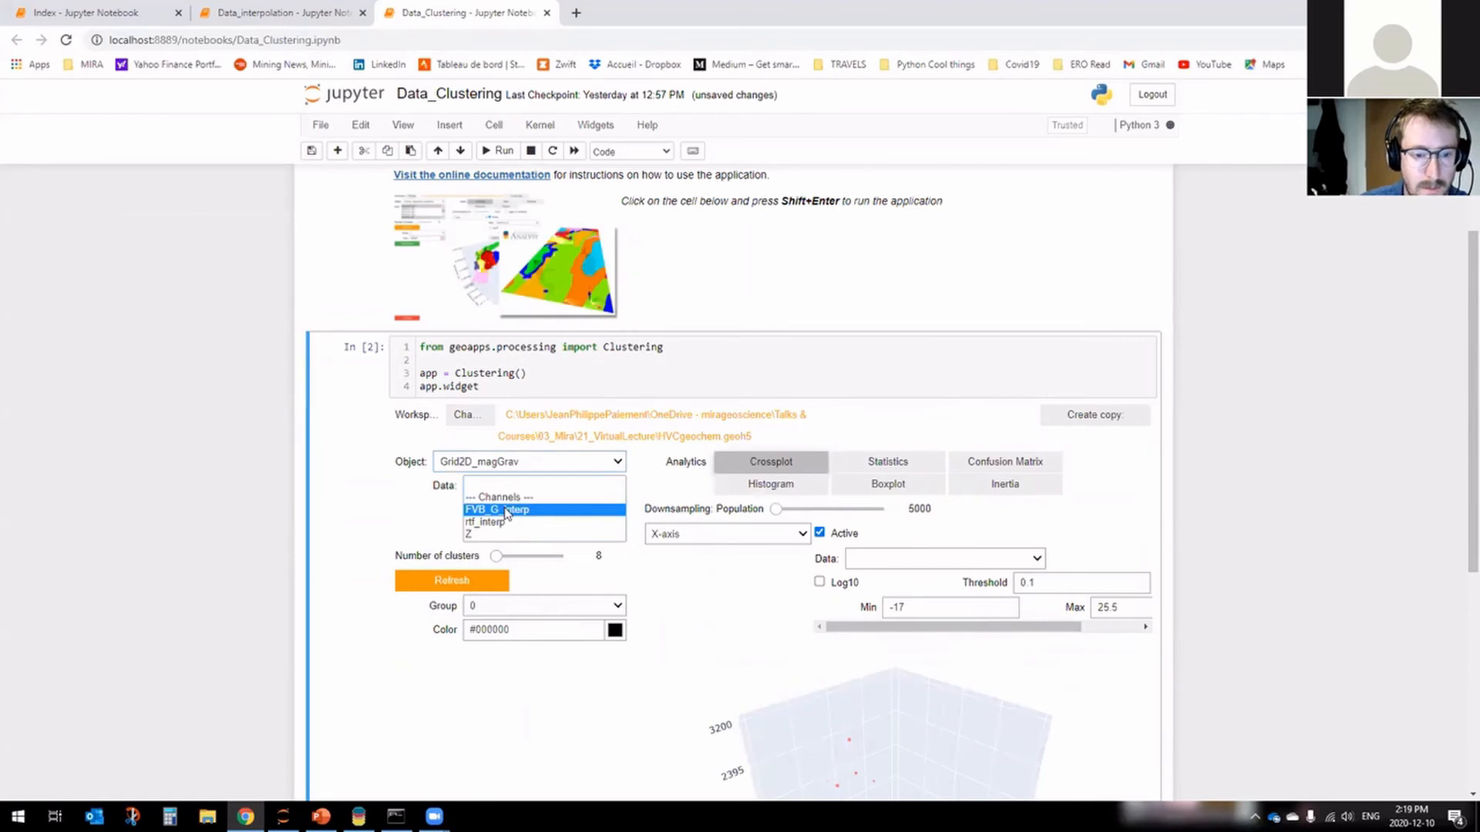
pyautogui.keyDown('ctrl'); pyautogui.click(502, 522); pyautogui.keyUp('ctrl')
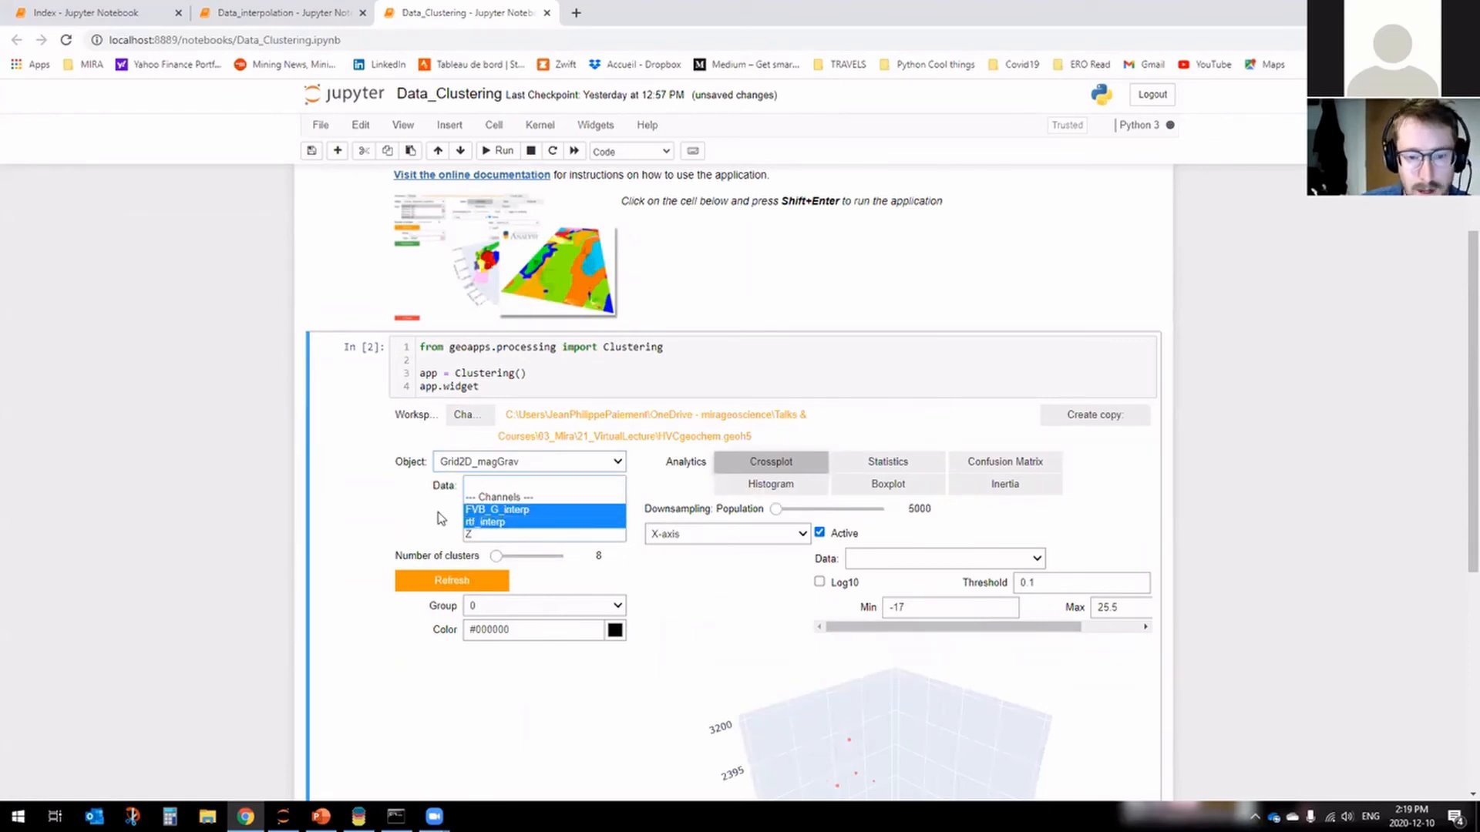
pyautogui.click(410, 527)
pyautogui.scroll(-2, 1278, 524)
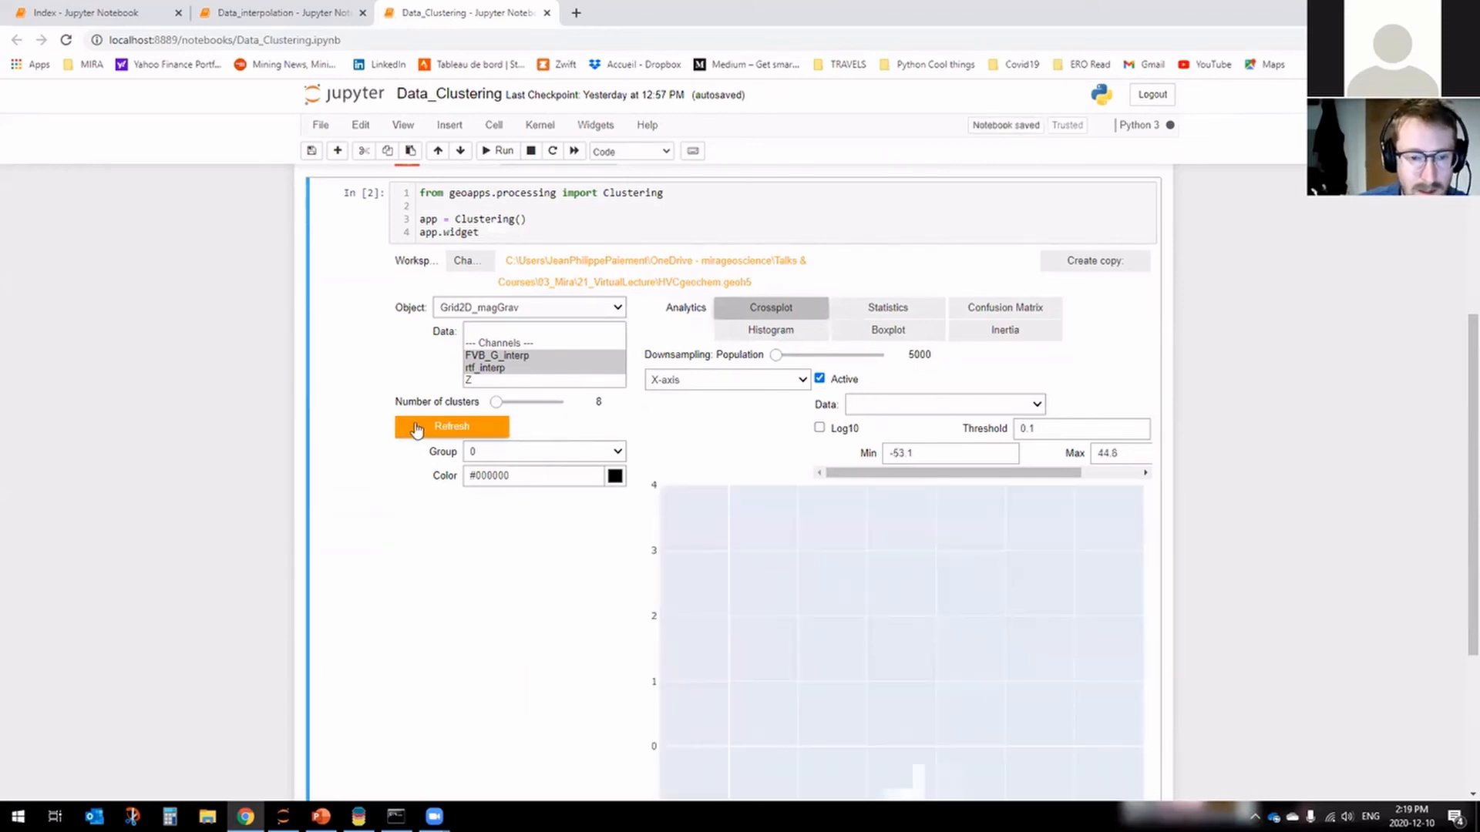
pyautogui.scroll(-2, 1256, 428)
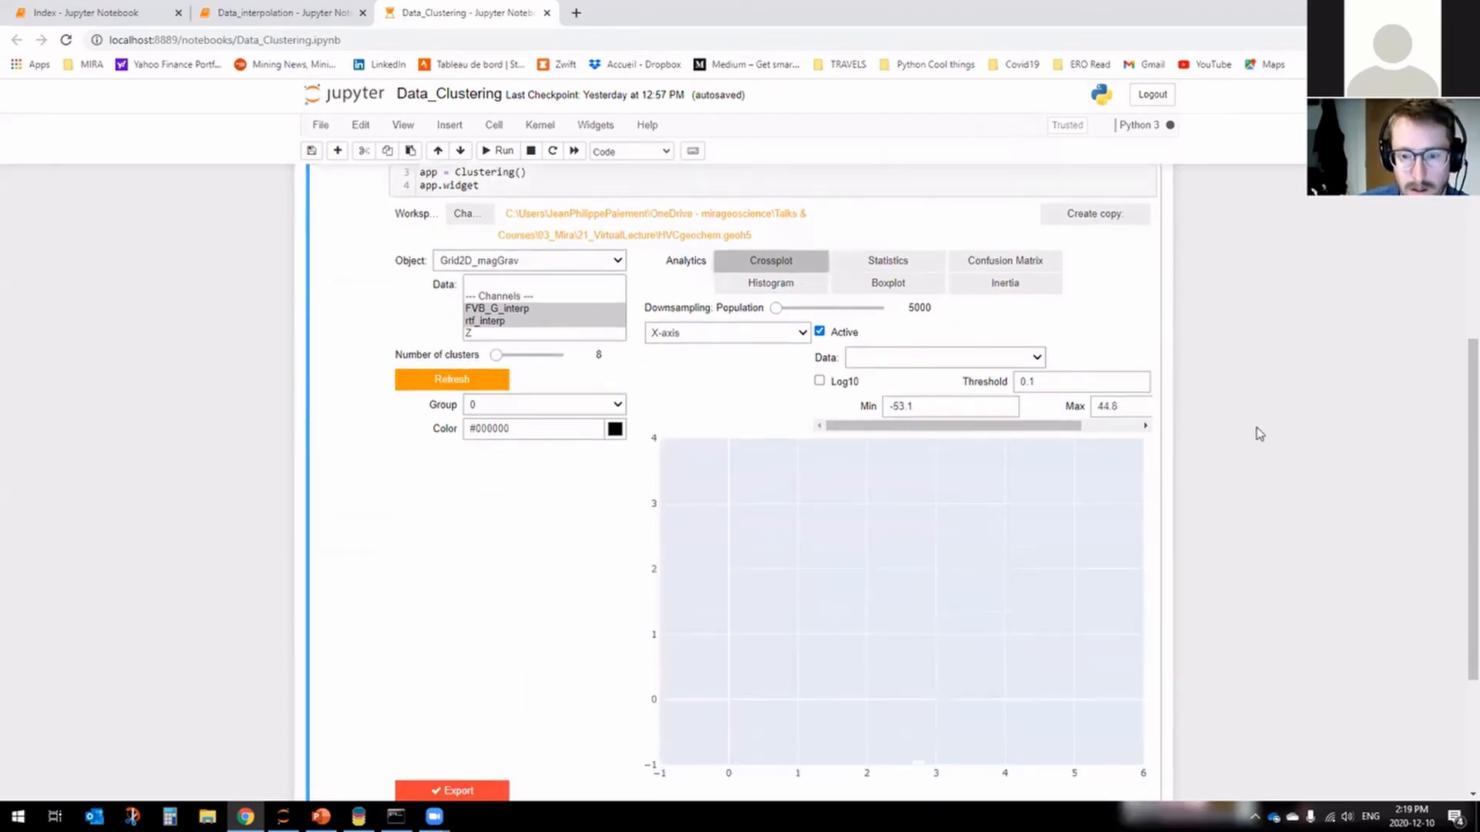
# Try to assign the interpolated channels to the crossplot, using FVB_G_interp for the X-axis and checking the data available for the Y-axis.
pyautogui.scroll(1, 1256, 428)
pyautogui.click(946, 327)
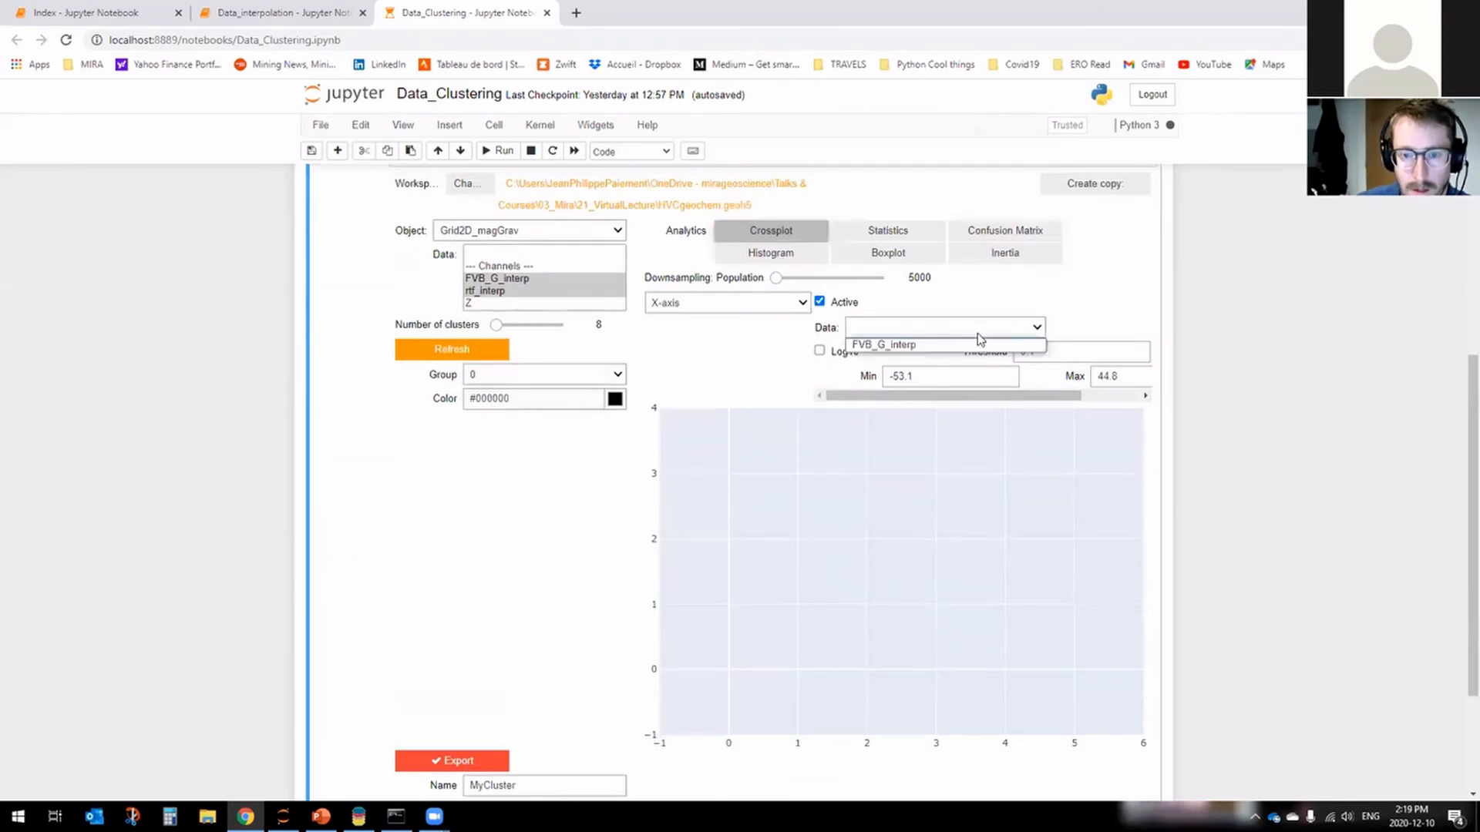
pyautogui.click(920, 345)
pyautogui.click(782, 305)
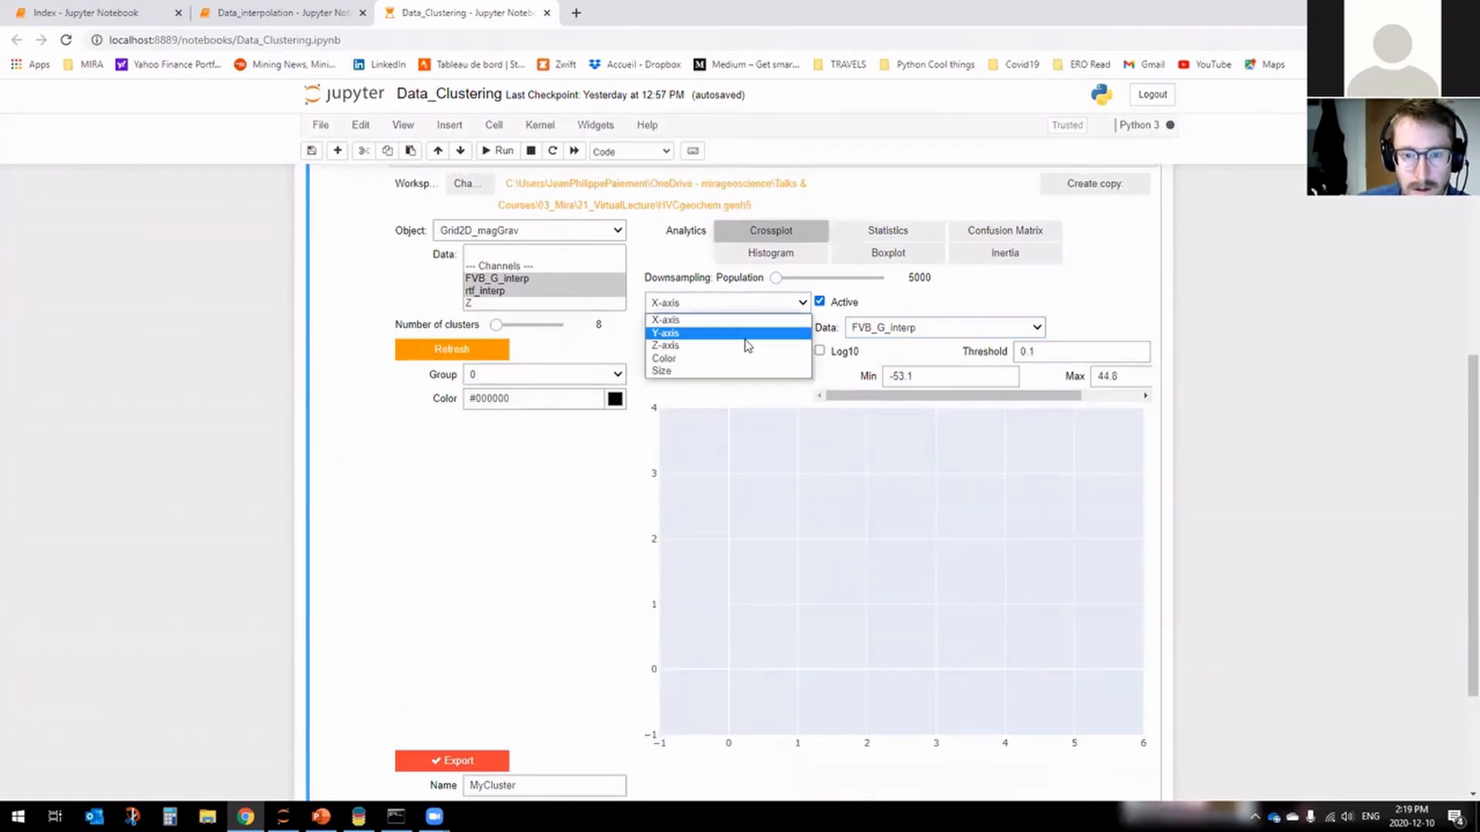
pyautogui.click(742, 331)
pyautogui.click(947, 328)
pyautogui.click(935, 347)
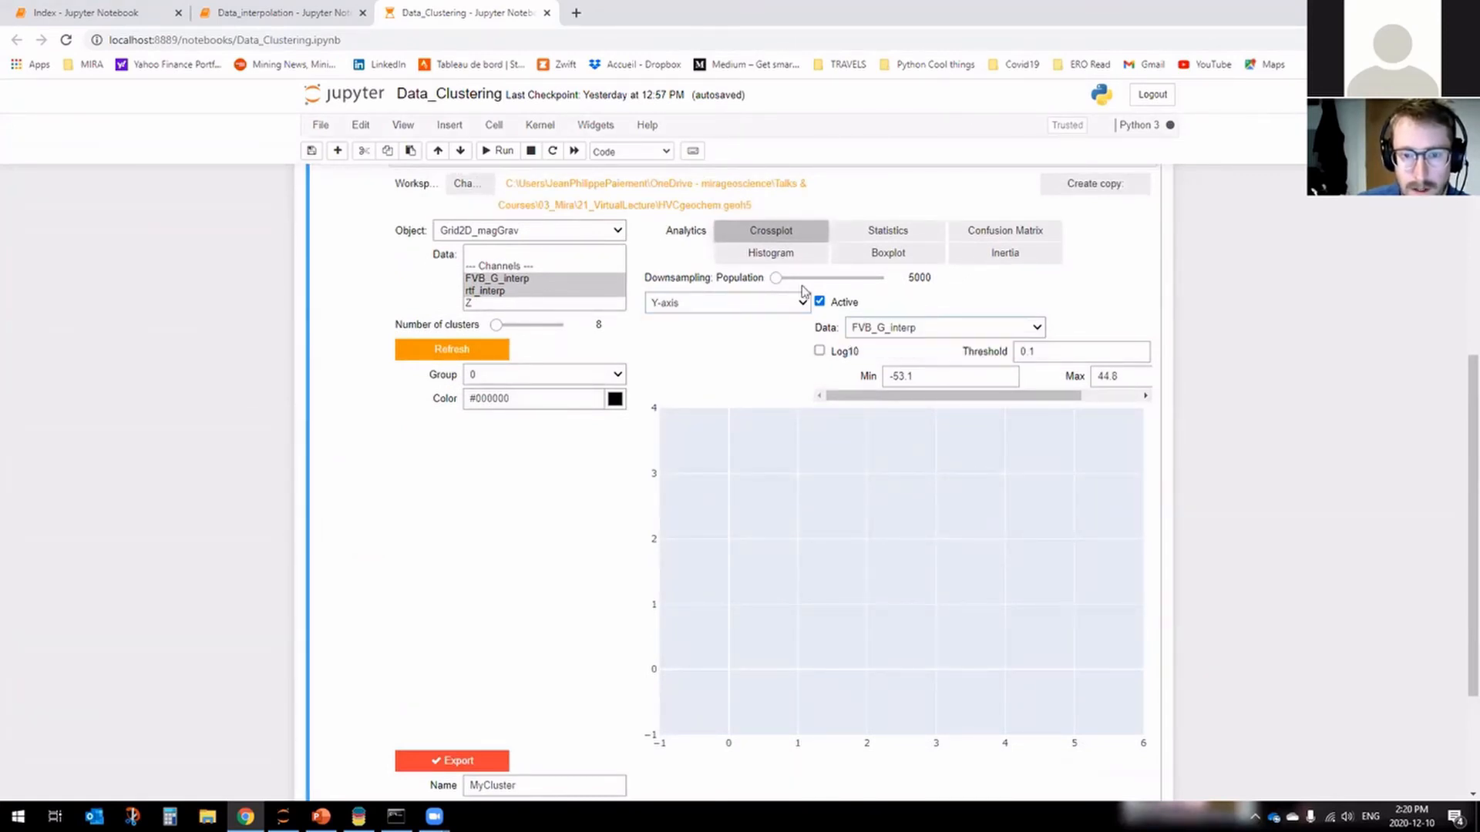
pyautogui.click(936, 328)
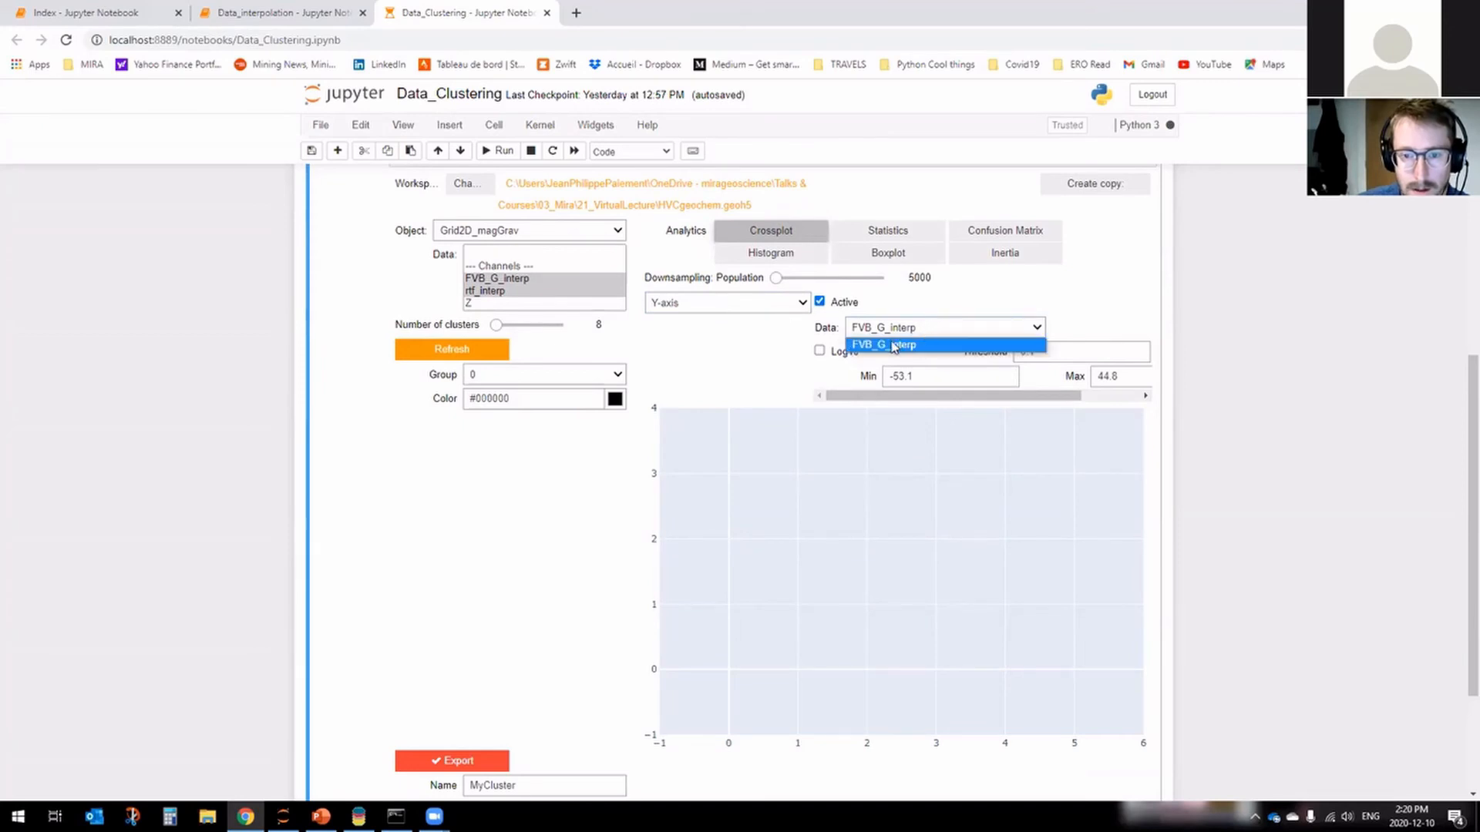
pyautogui.click(799, 308)
pyautogui.click(732, 320)
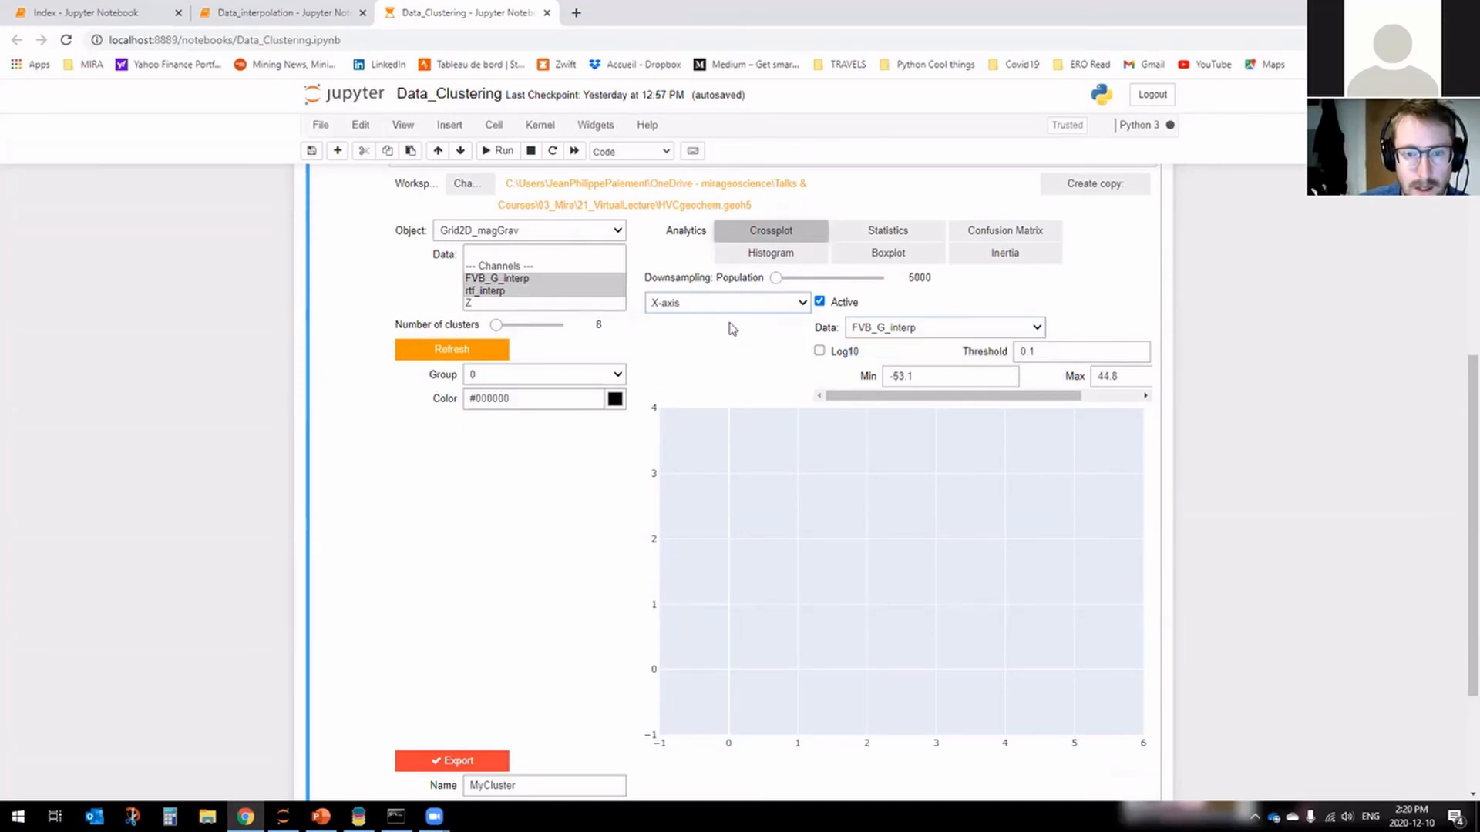
pyautogui.click(1038, 330)
pyautogui.click(995, 342)
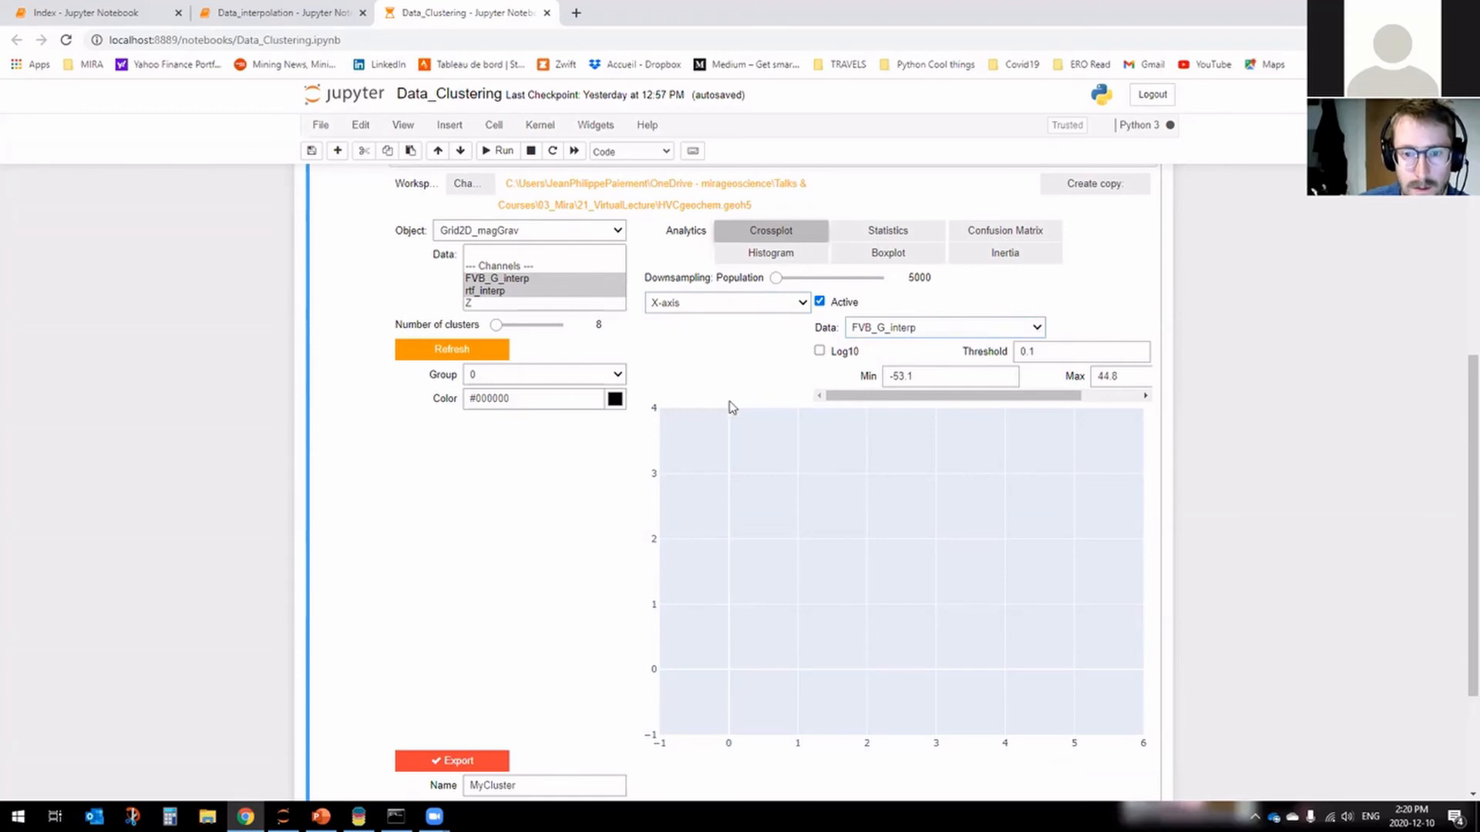
# Enable the GA Pro live link for the export and name the cluster output Grav-Mag_c4.
pyautogui.scroll(-3, 637, 381)
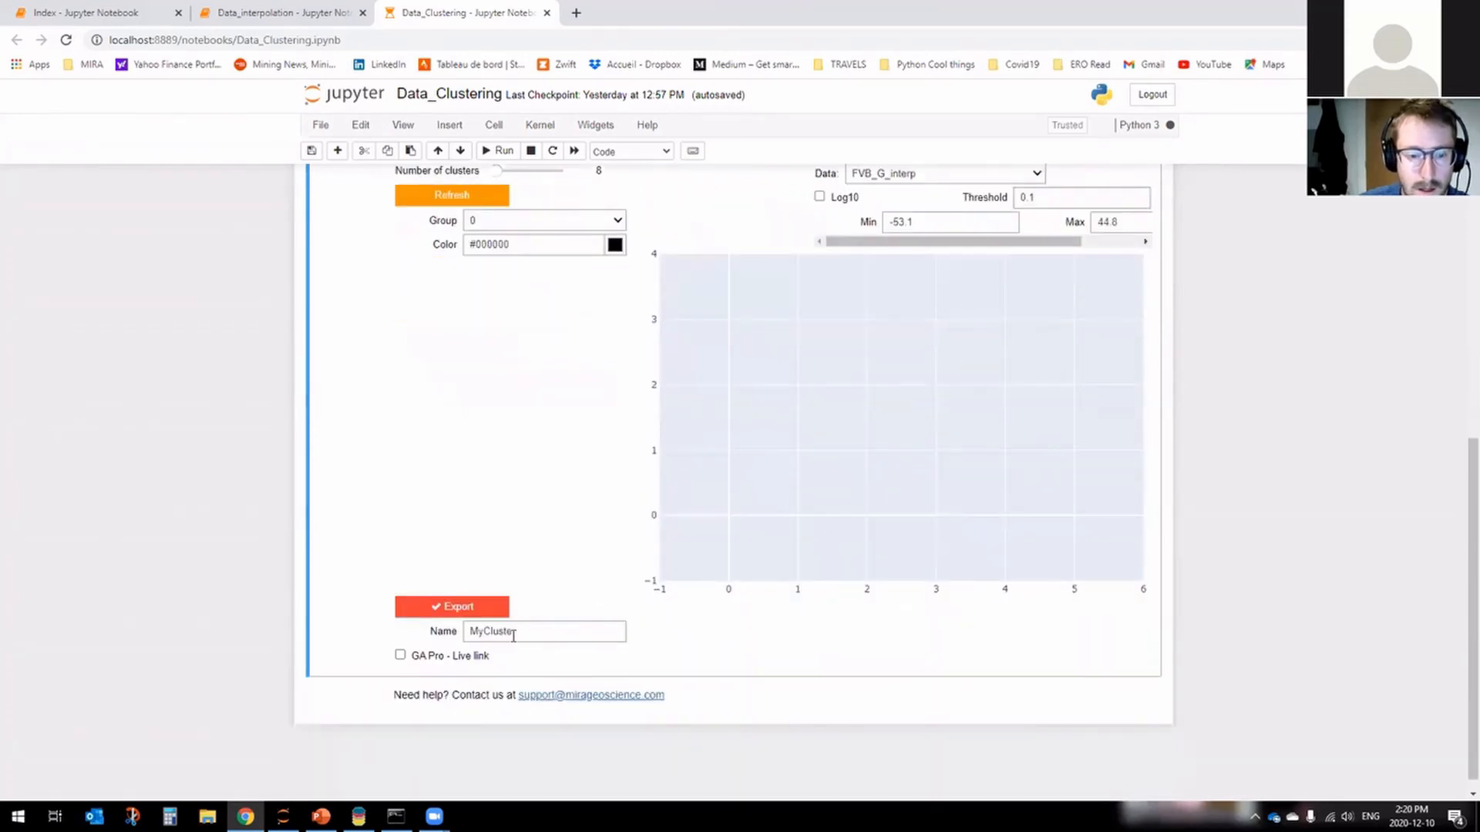
pyautogui.doubleClick(513, 633)
pyautogui.click(449, 657)
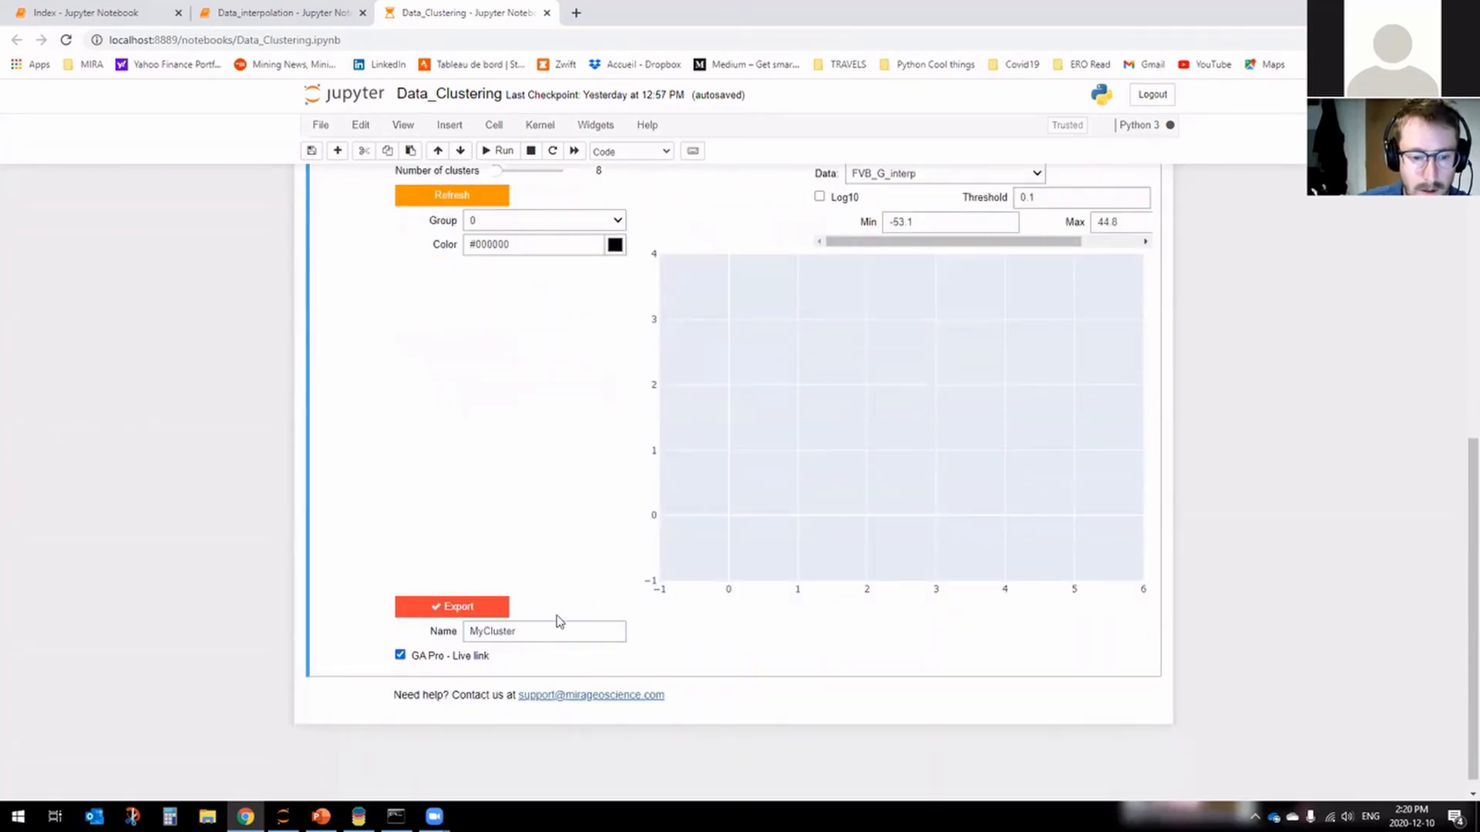
pyautogui.scroll(1, 555, 586)
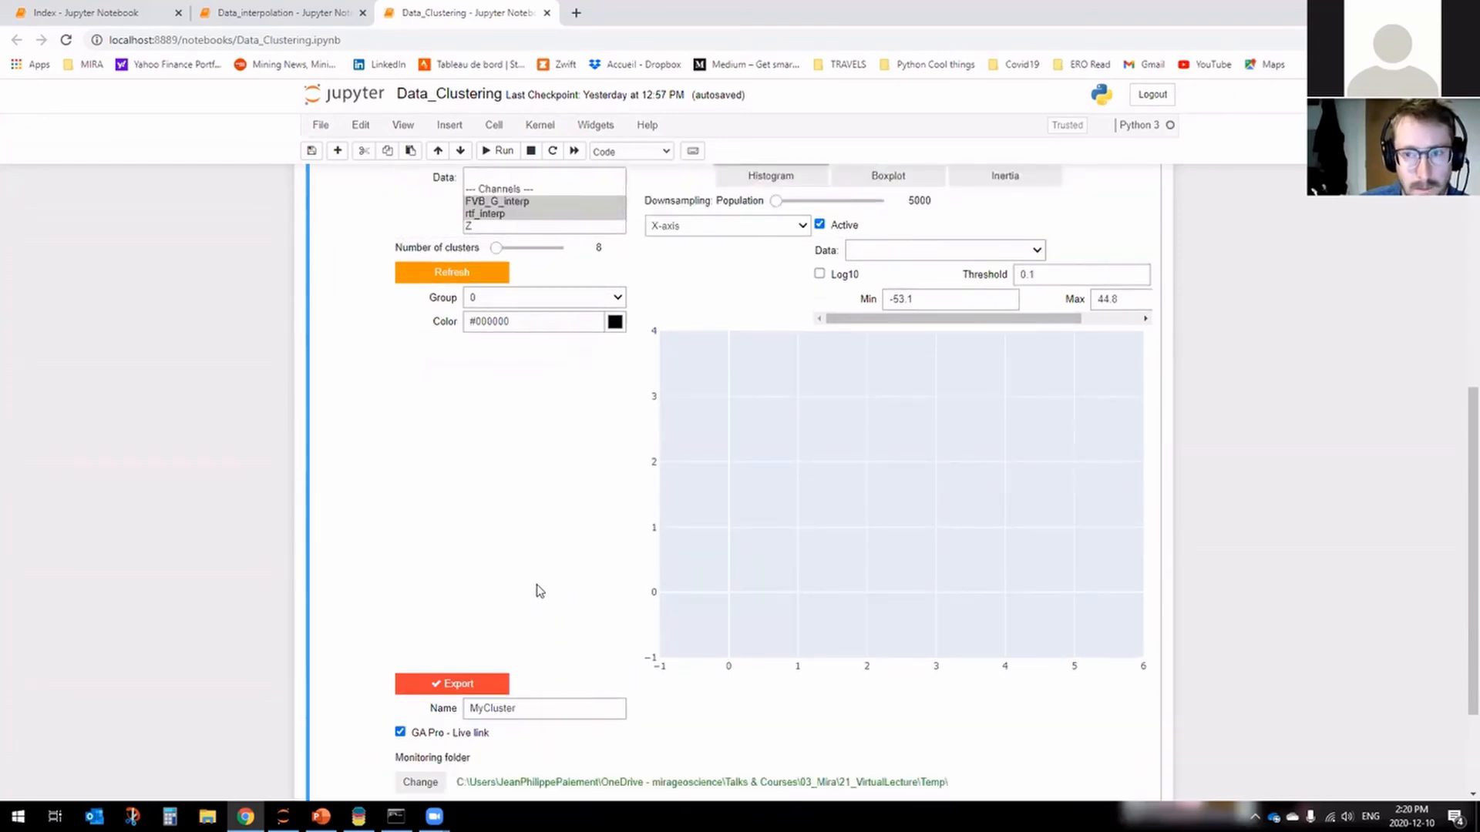
pyautogui.scroll(-2, 540, 591)
pyautogui.doubleClick(509, 567)
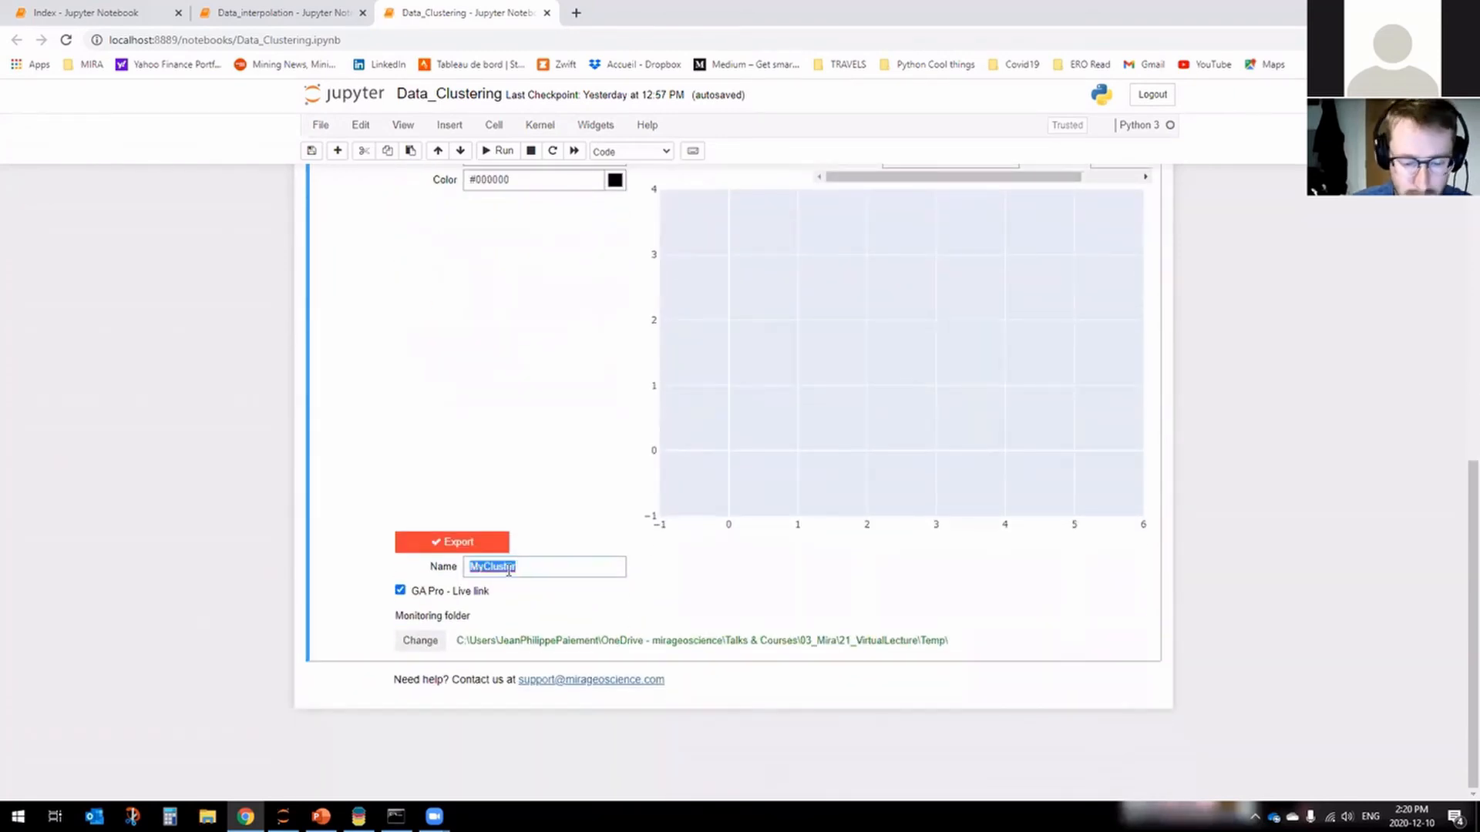
pyautogui.write('Grav')
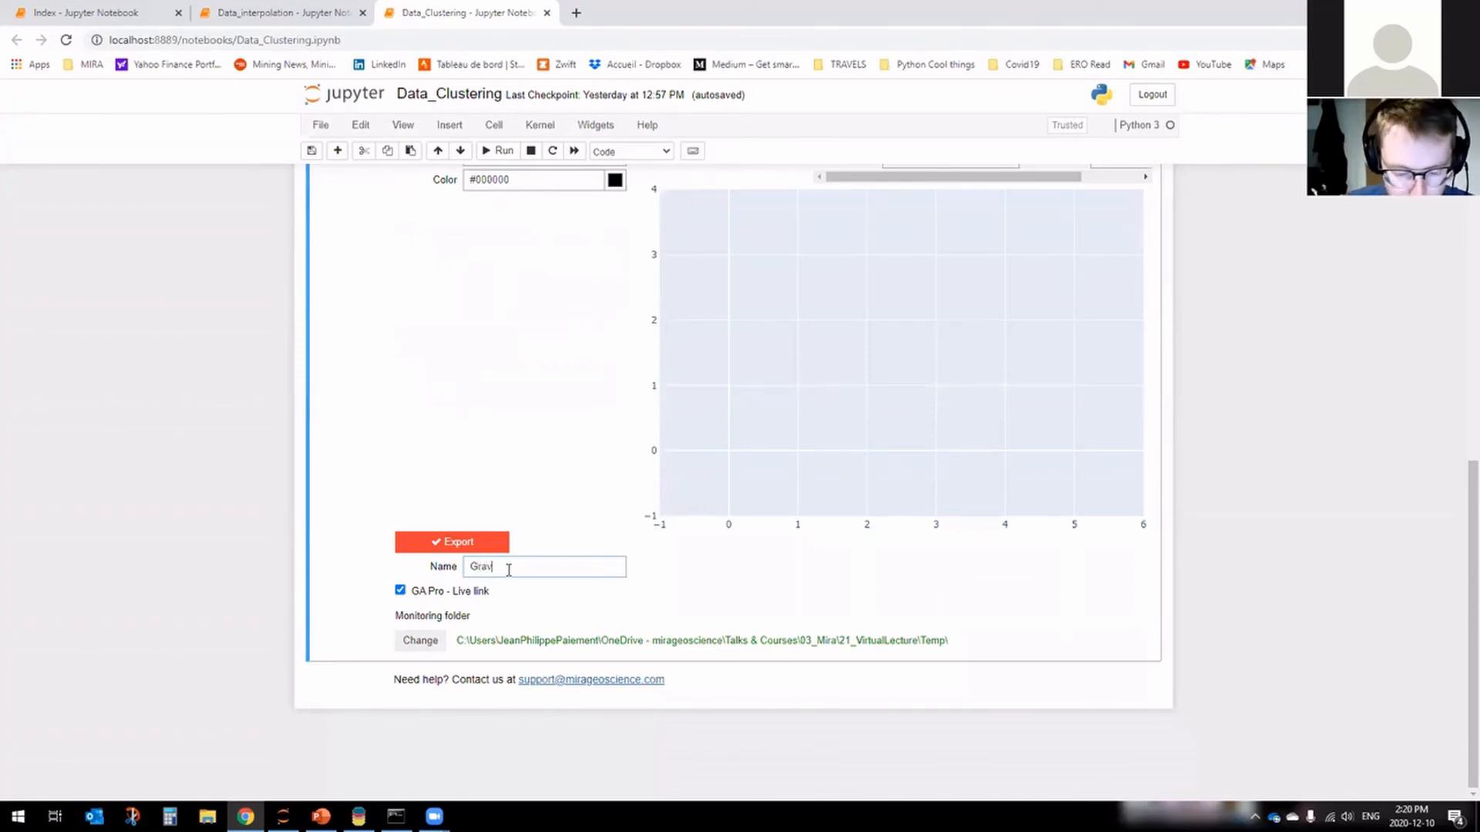
pyautogui.write('-Mag_c')
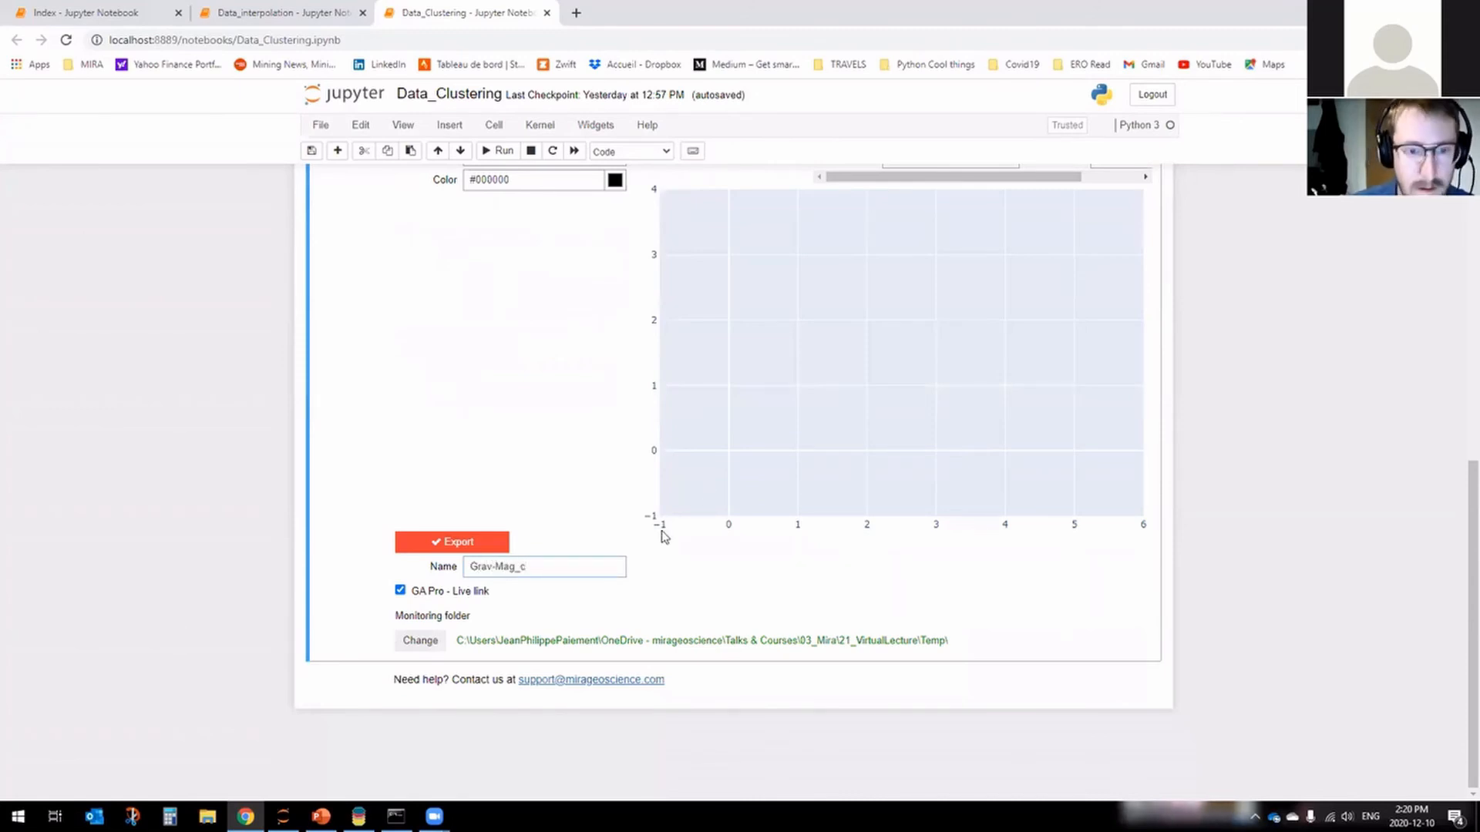
pyautogui.write('2')
pyautogui.press('BackSpace')
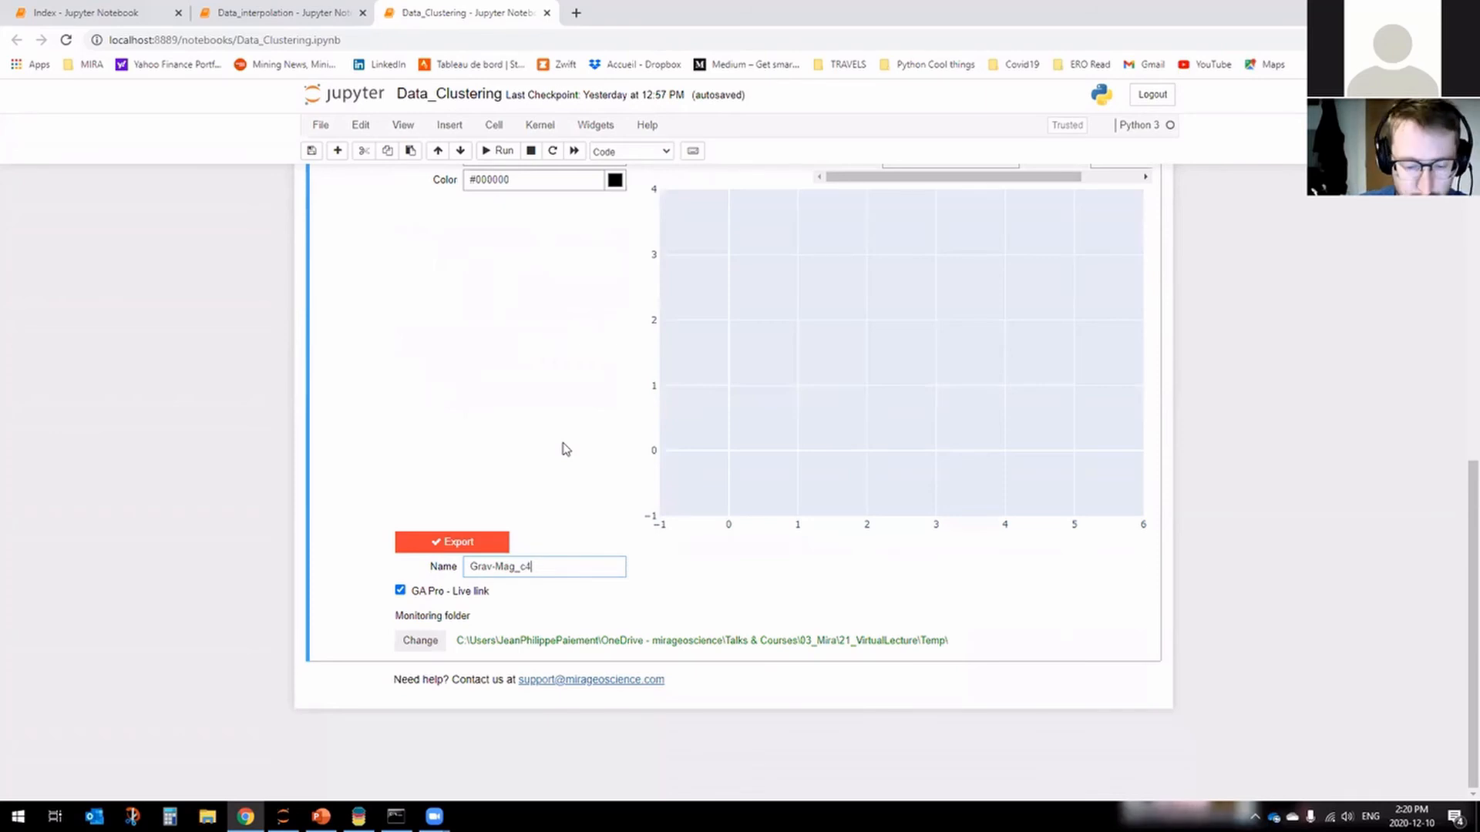
# Set the number of clusters to 4 for the gravity and magnetic channels.
pyautogui.scroll(2, 562, 447)
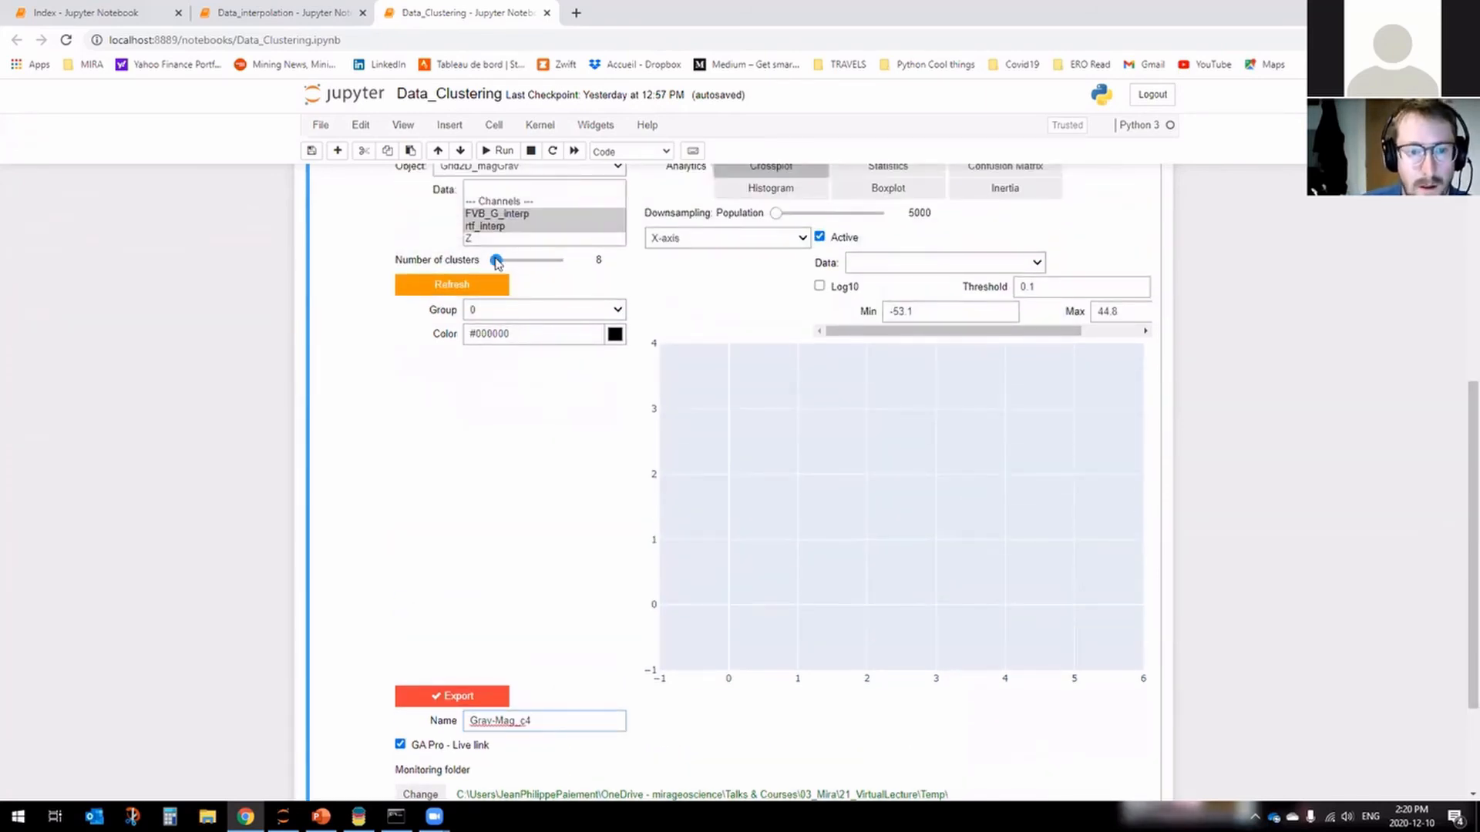
pyautogui.click(497, 262)
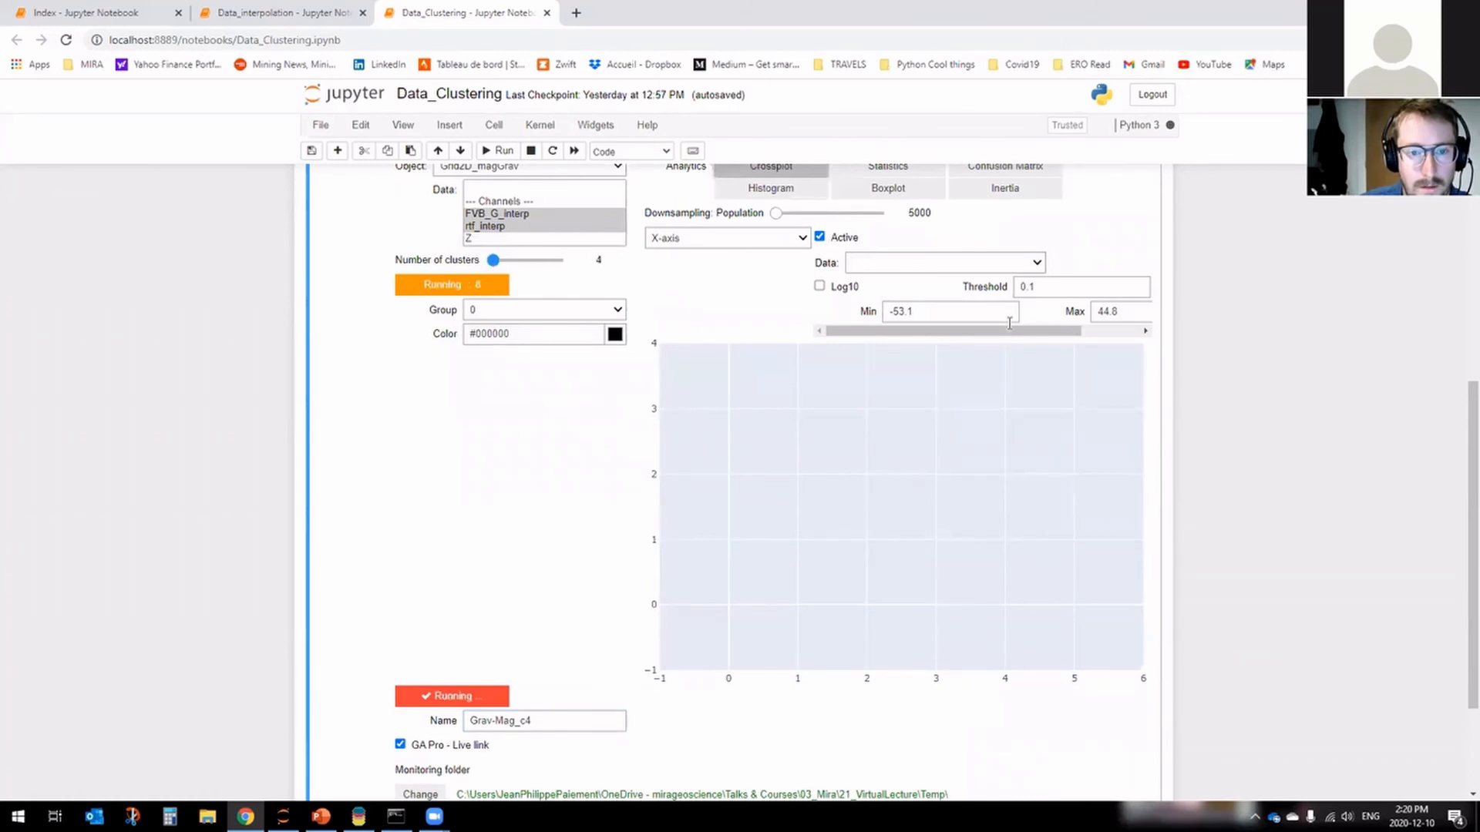
pyautogui.scroll(2, 1261, 386)
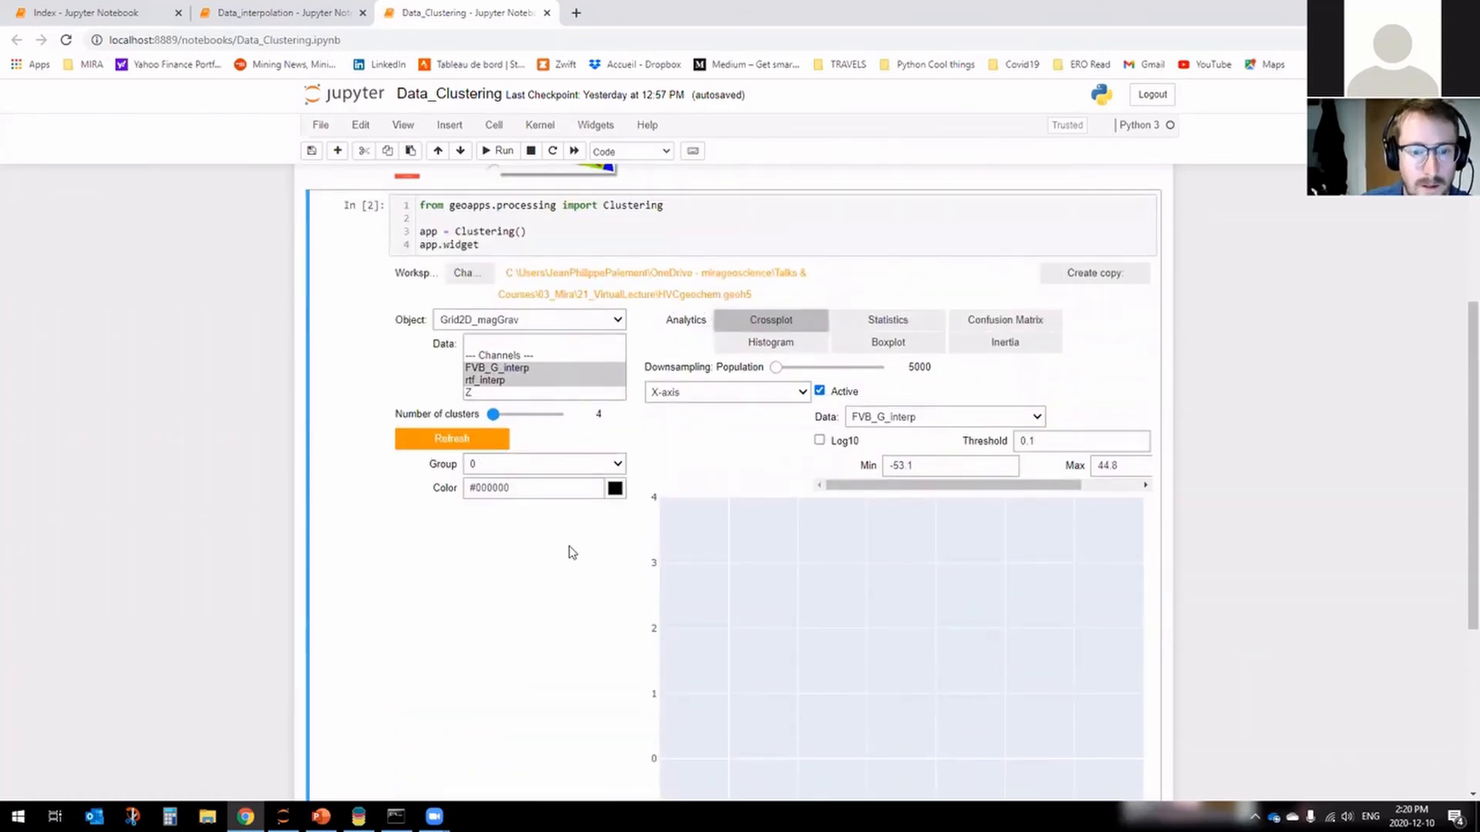
# Compare the four clusters in boxplots of FVB_G_interp and rtf_interp.
pyautogui.scroll(-4, 512, 601)
pyautogui.scroll(3, 588, 486)
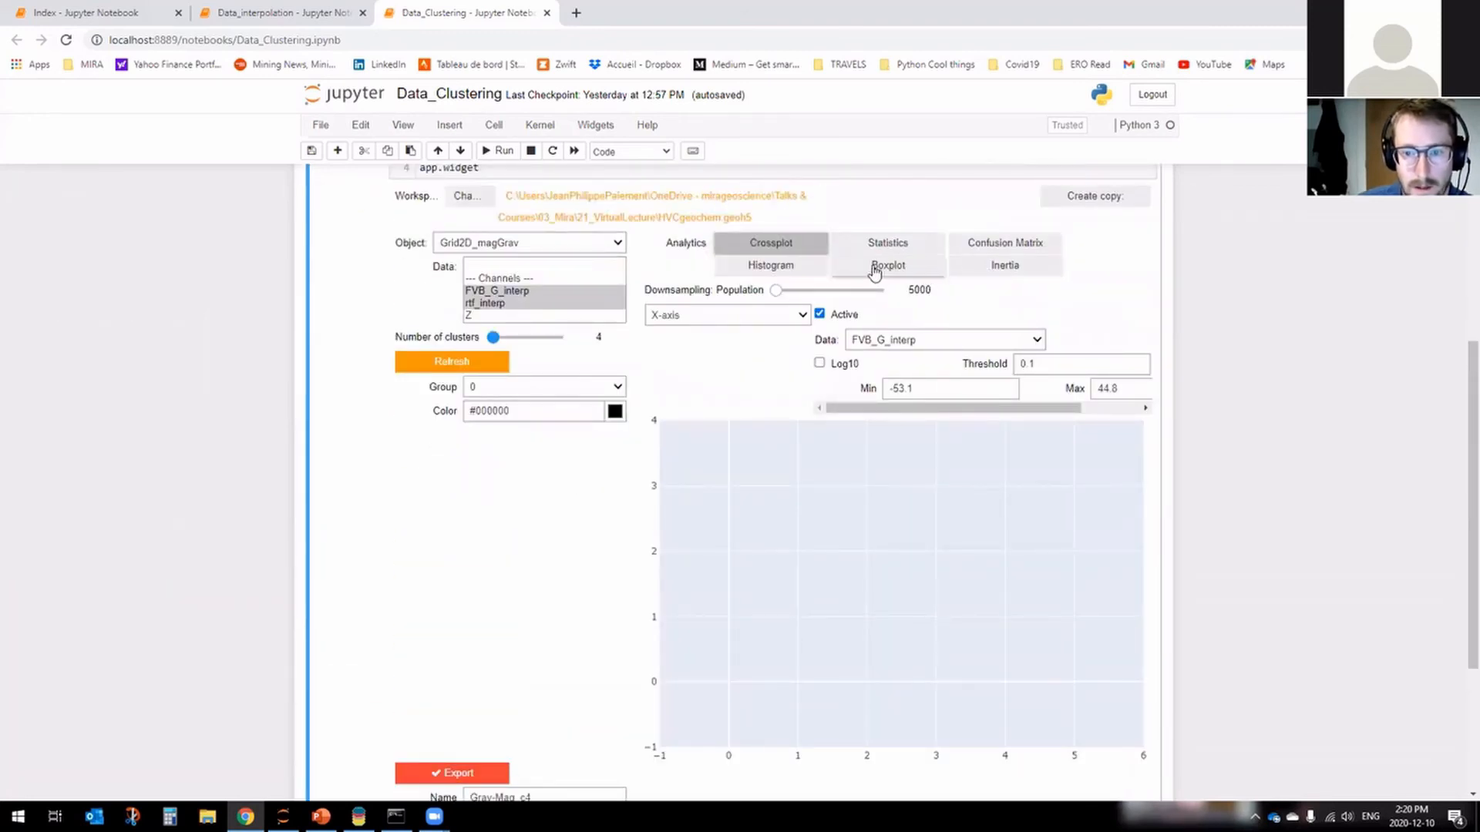
pyautogui.click(875, 272)
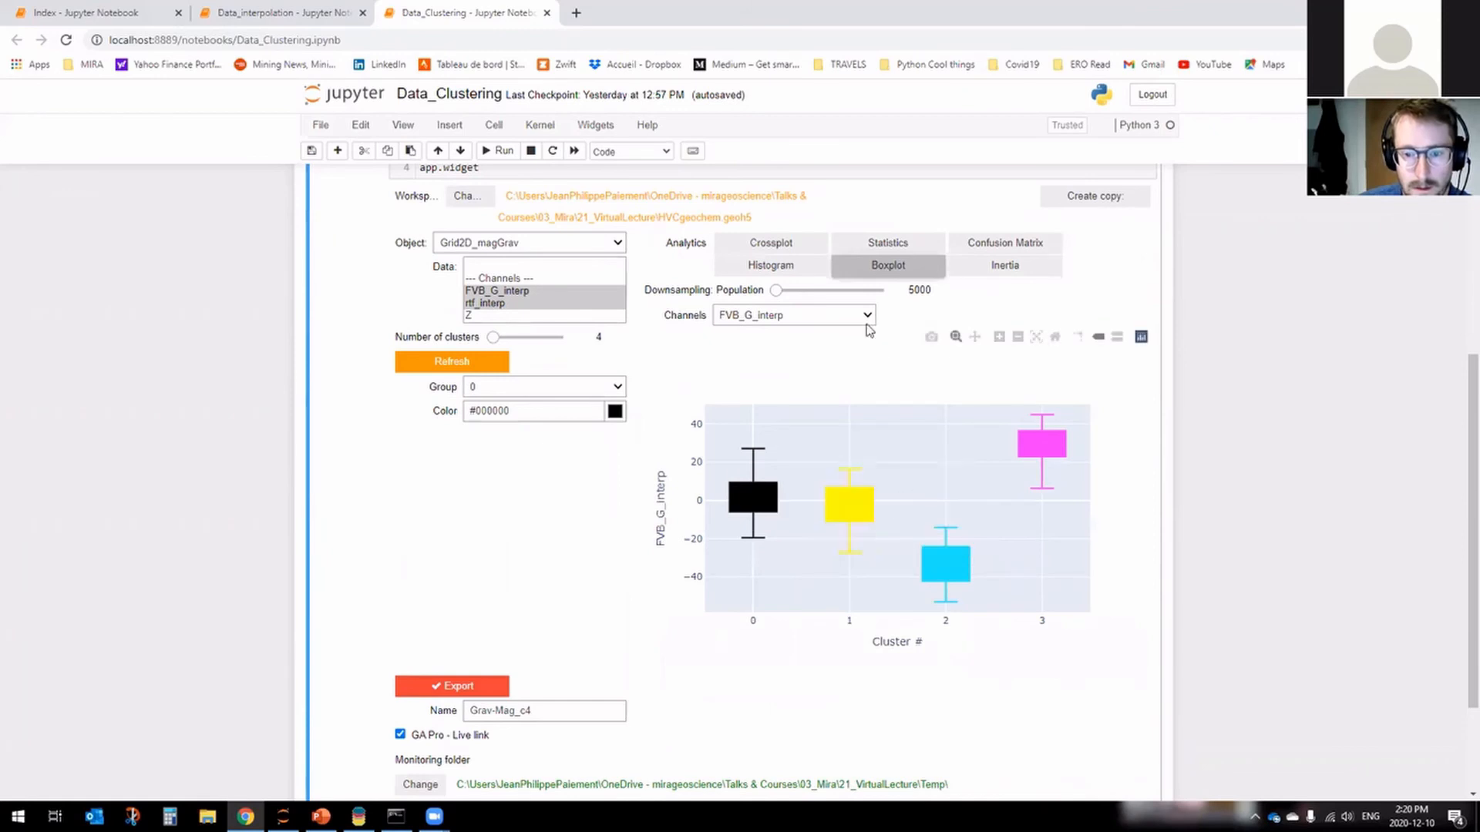
pyautogui.click(867, 316)
pyautogui.click(856, 341)
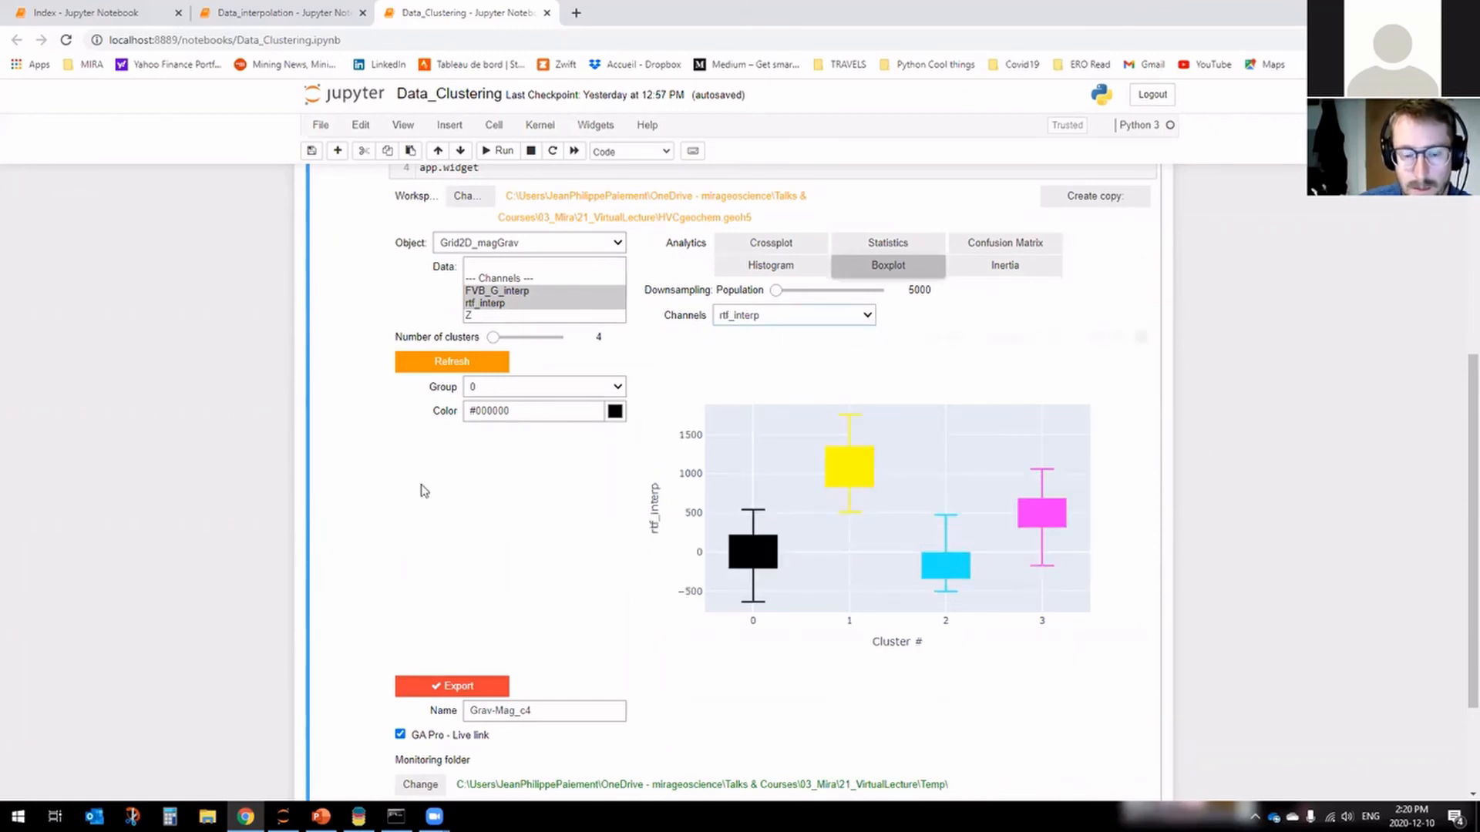
# Export the Grav-Mag_c4 clusters, switch to Geoscience ANALYST and expand Grid2D_magGrav to view them on the grid.
pyautogui.scroll(-1, 472, 519)
pyautogui.click(470, 605)
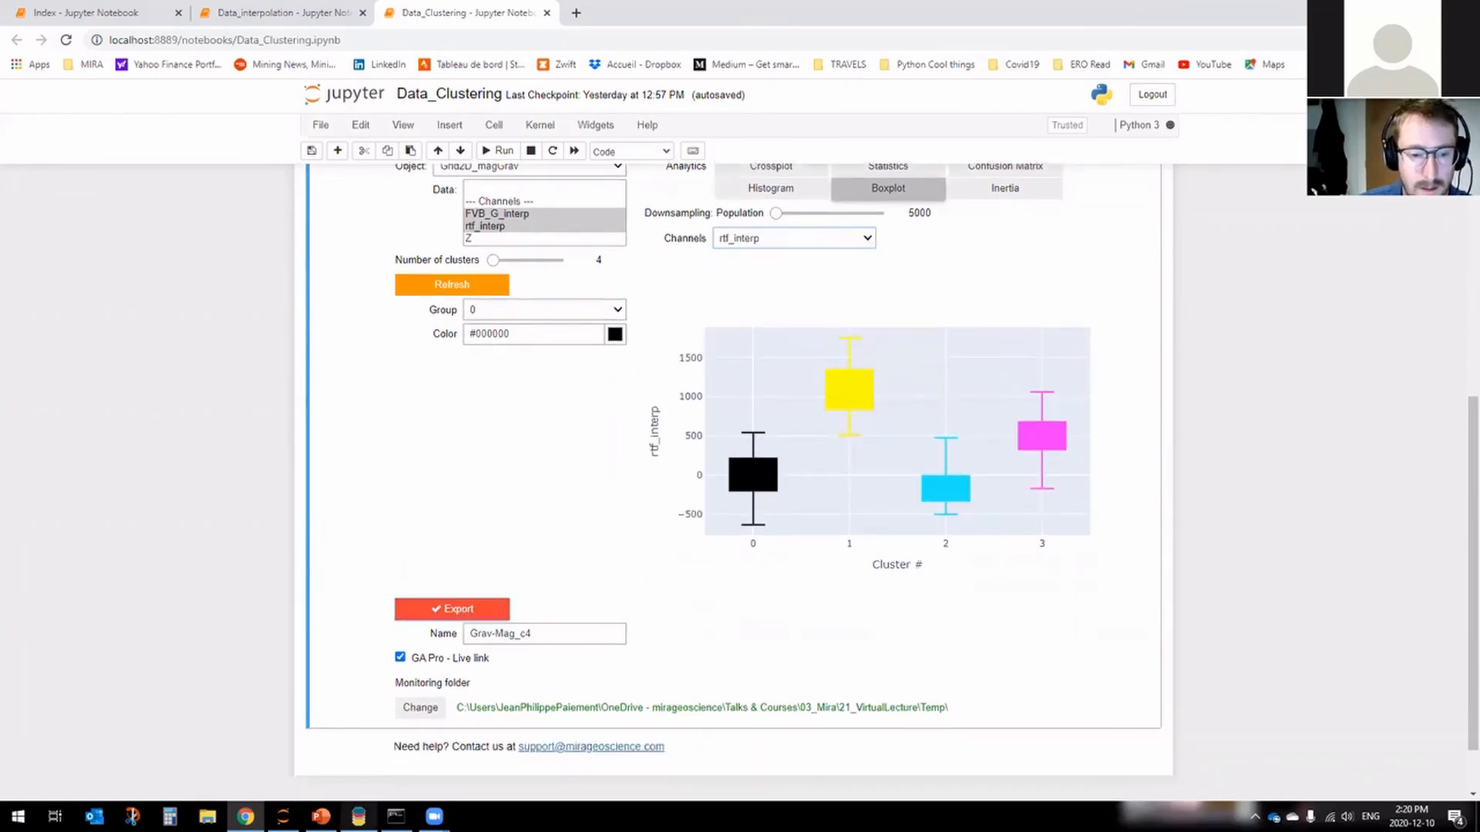
pyautogui.click(358, 817)
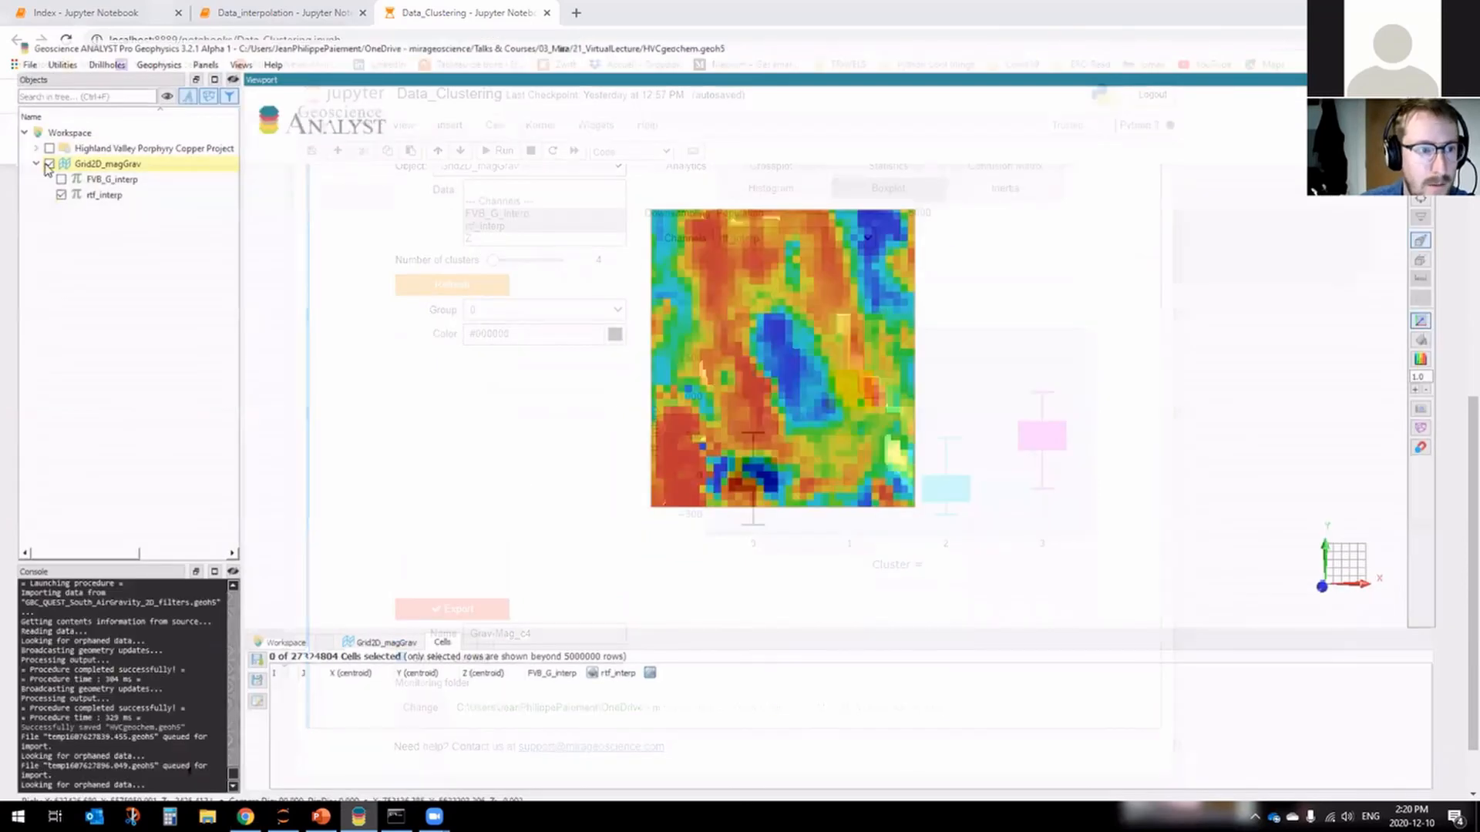
pyautogui.click(19, 128)
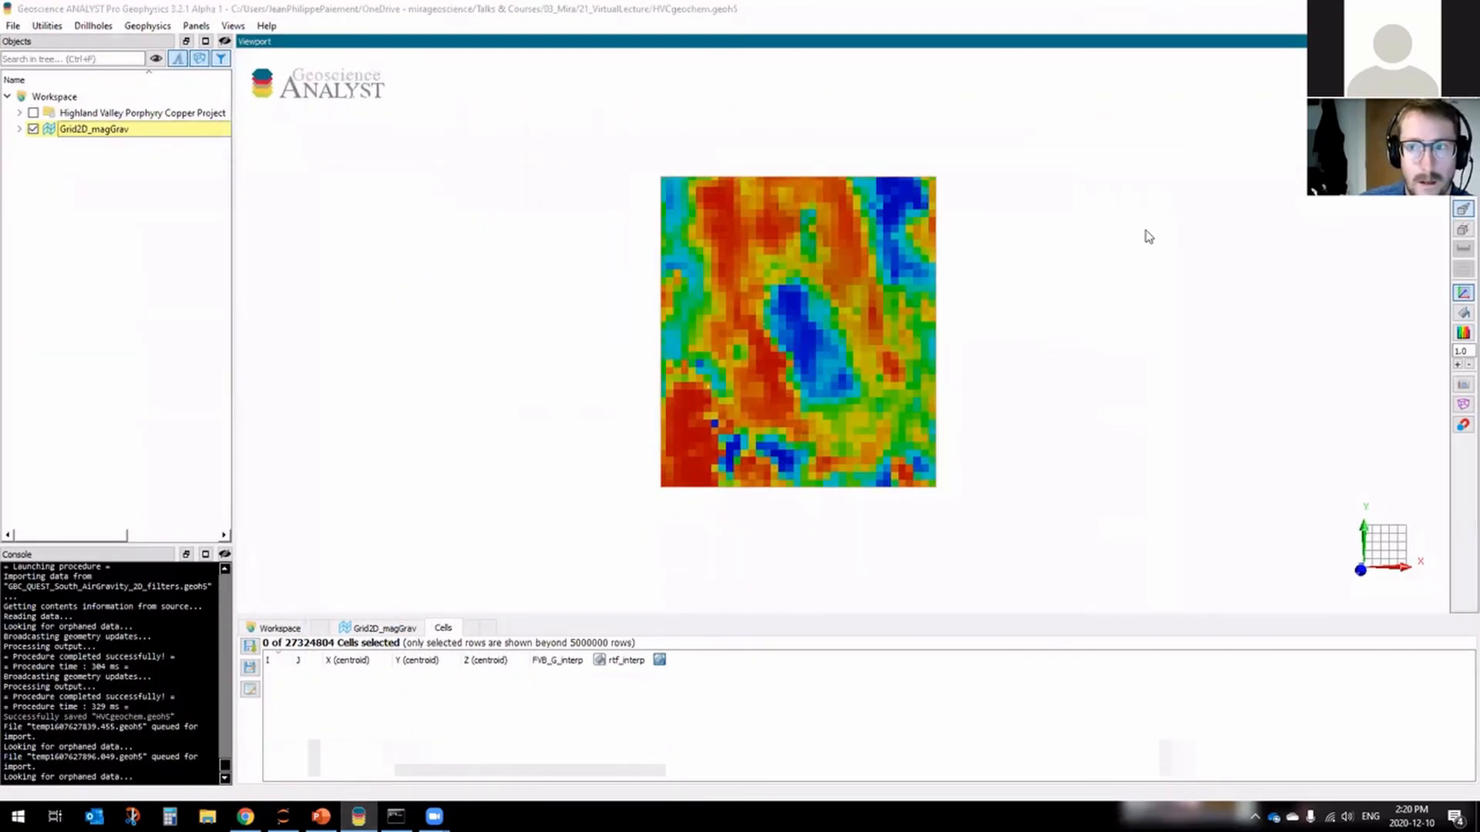
pyautogui.hotkey('alt', 'Tab')
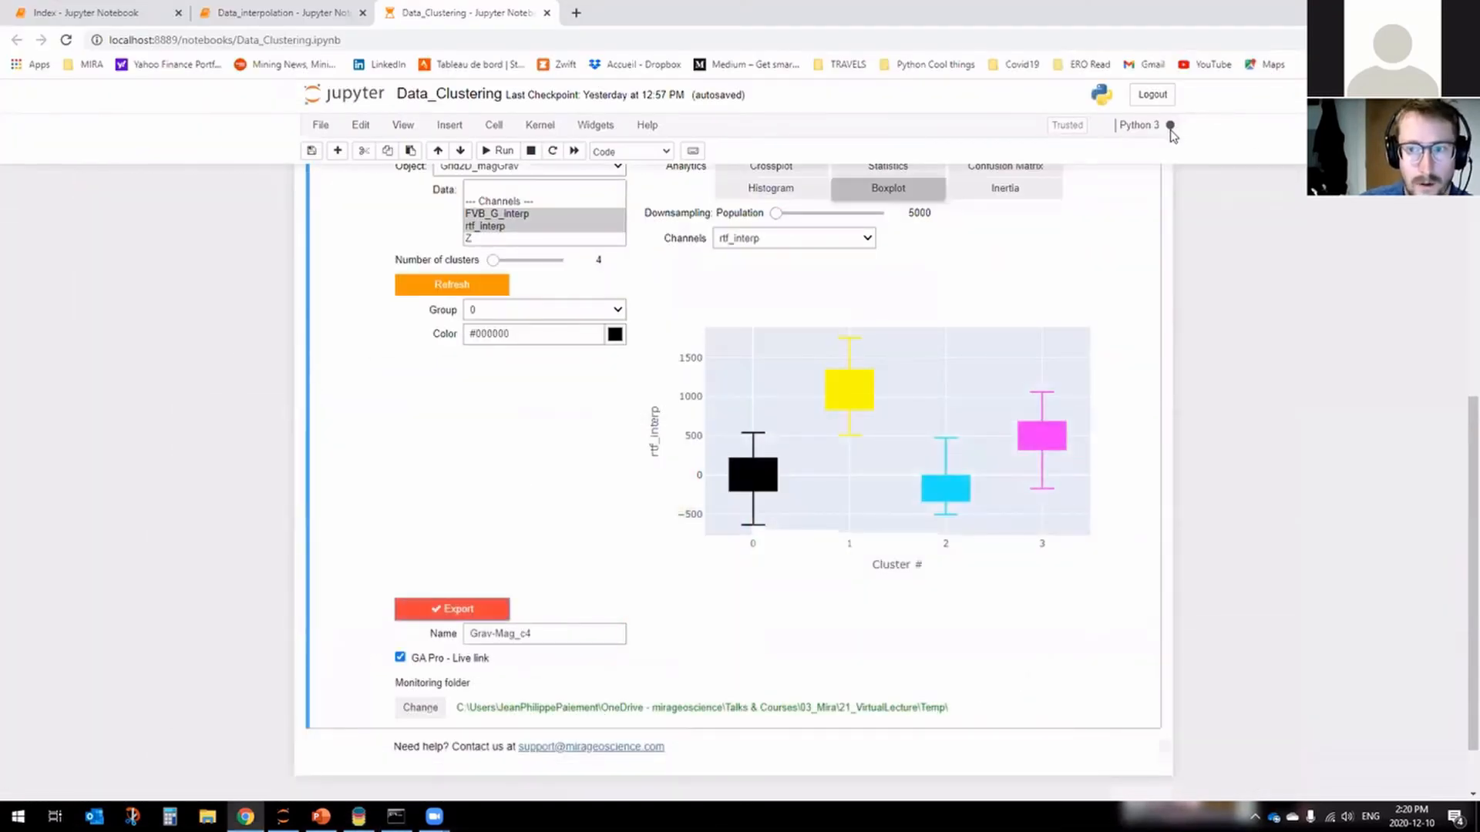
pyautogui.click(359, 817)
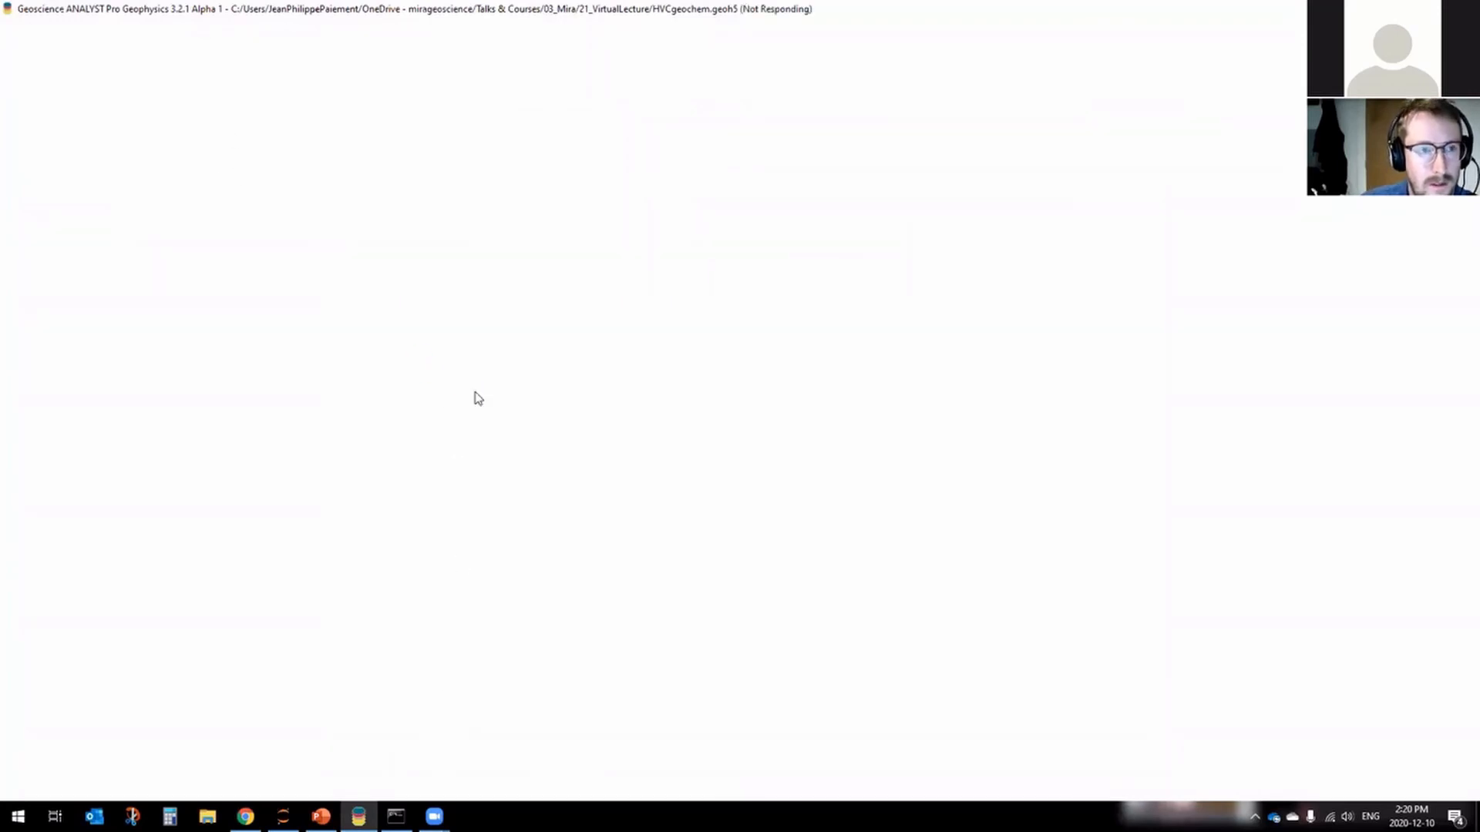
pyautogui.click(19, 129)
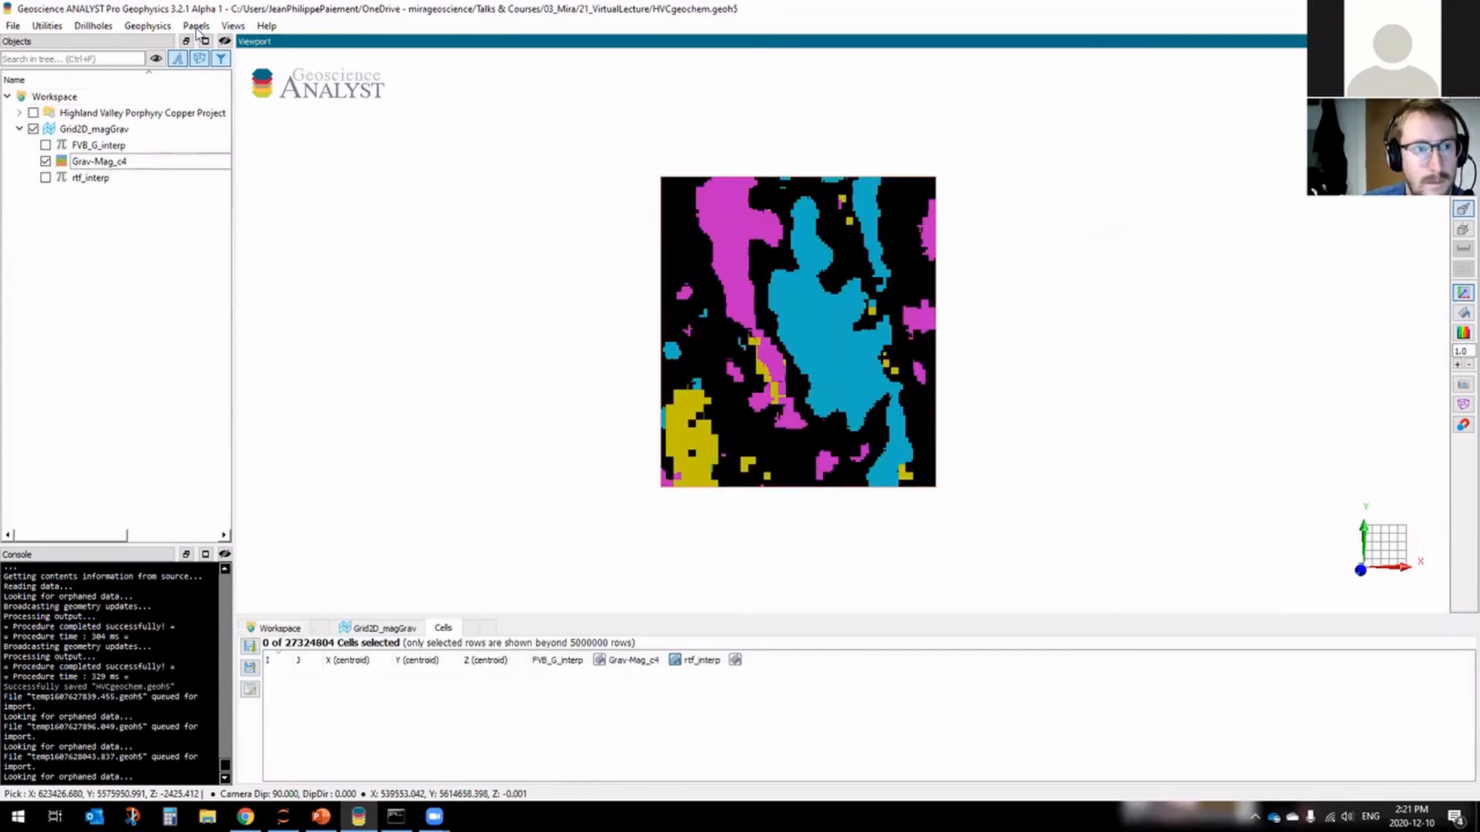
# Show the Grav-Mag_c4 colour table and legend in a narrowed Data Colours view, and shrink the window beside the notebook's boxplot.
pyautogui.click(196, 26)
pyautogui.click(245, 41)
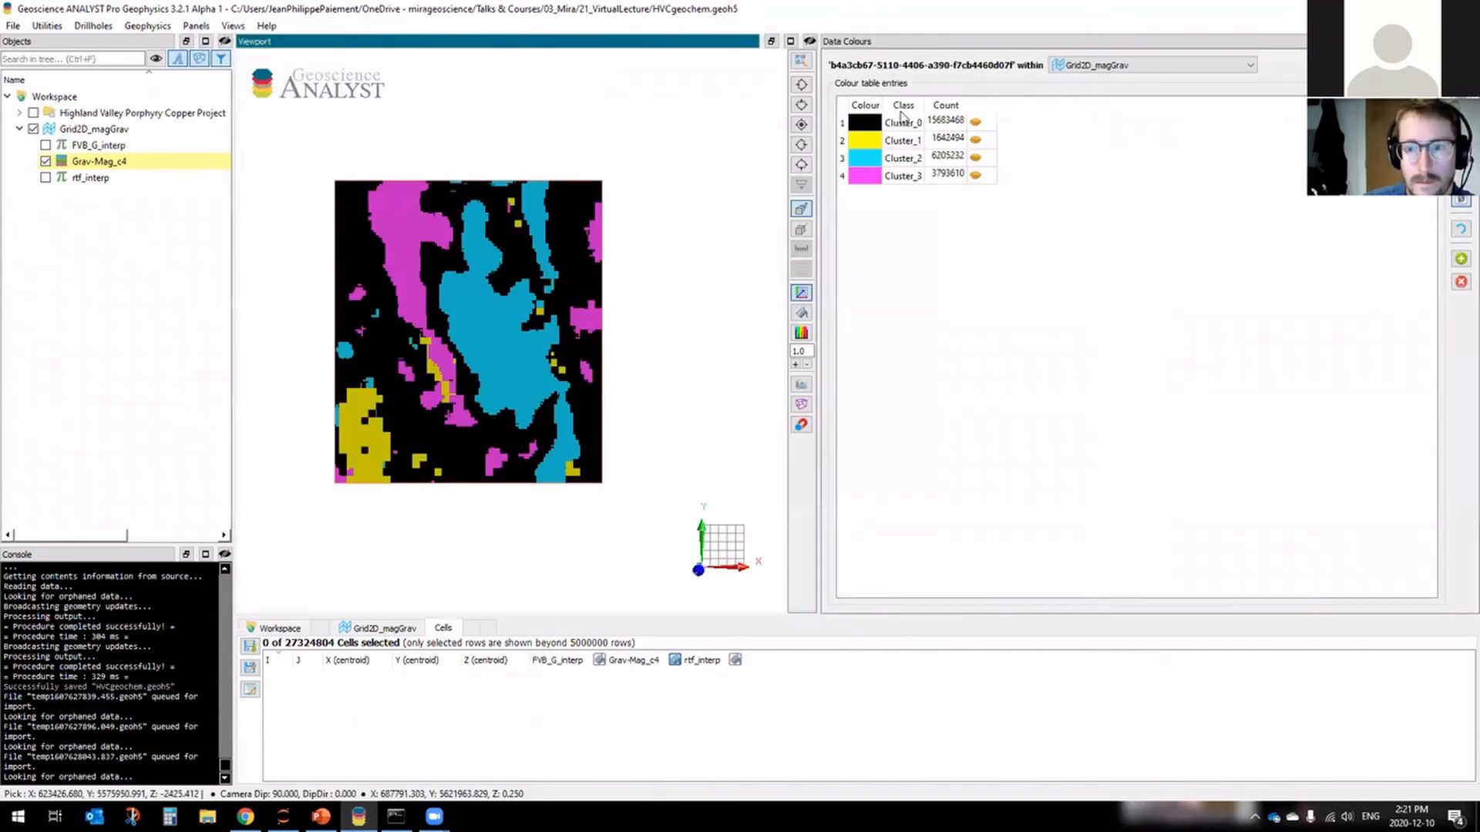
pyautogui.moveTo(818, 153); pyautogui.dragTo(1126, 146)
pyautogui.click(1283, 124)
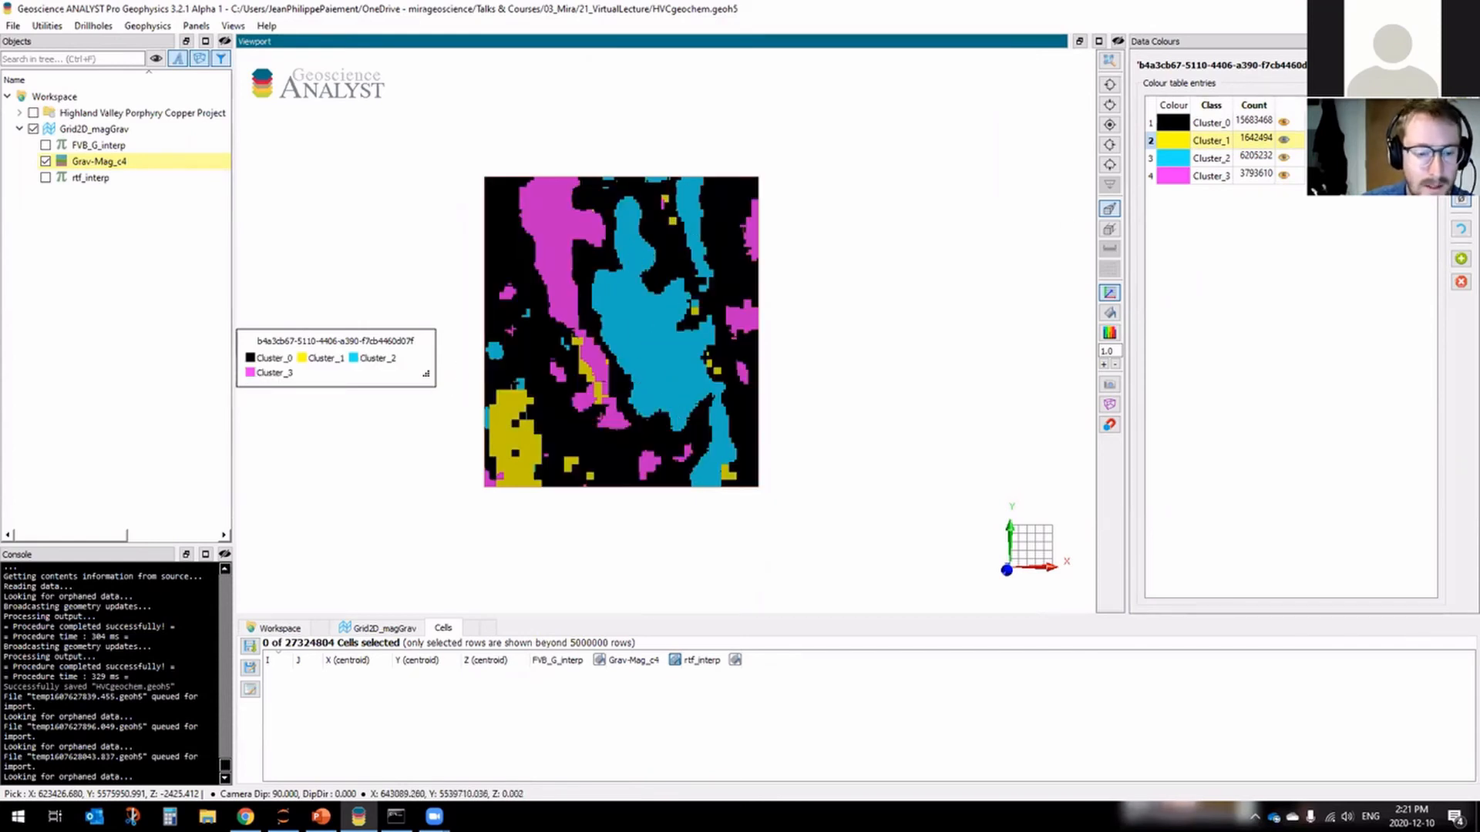
pyautogui.moveTo(476, 10); pyautogui.dragTo(494, 17)
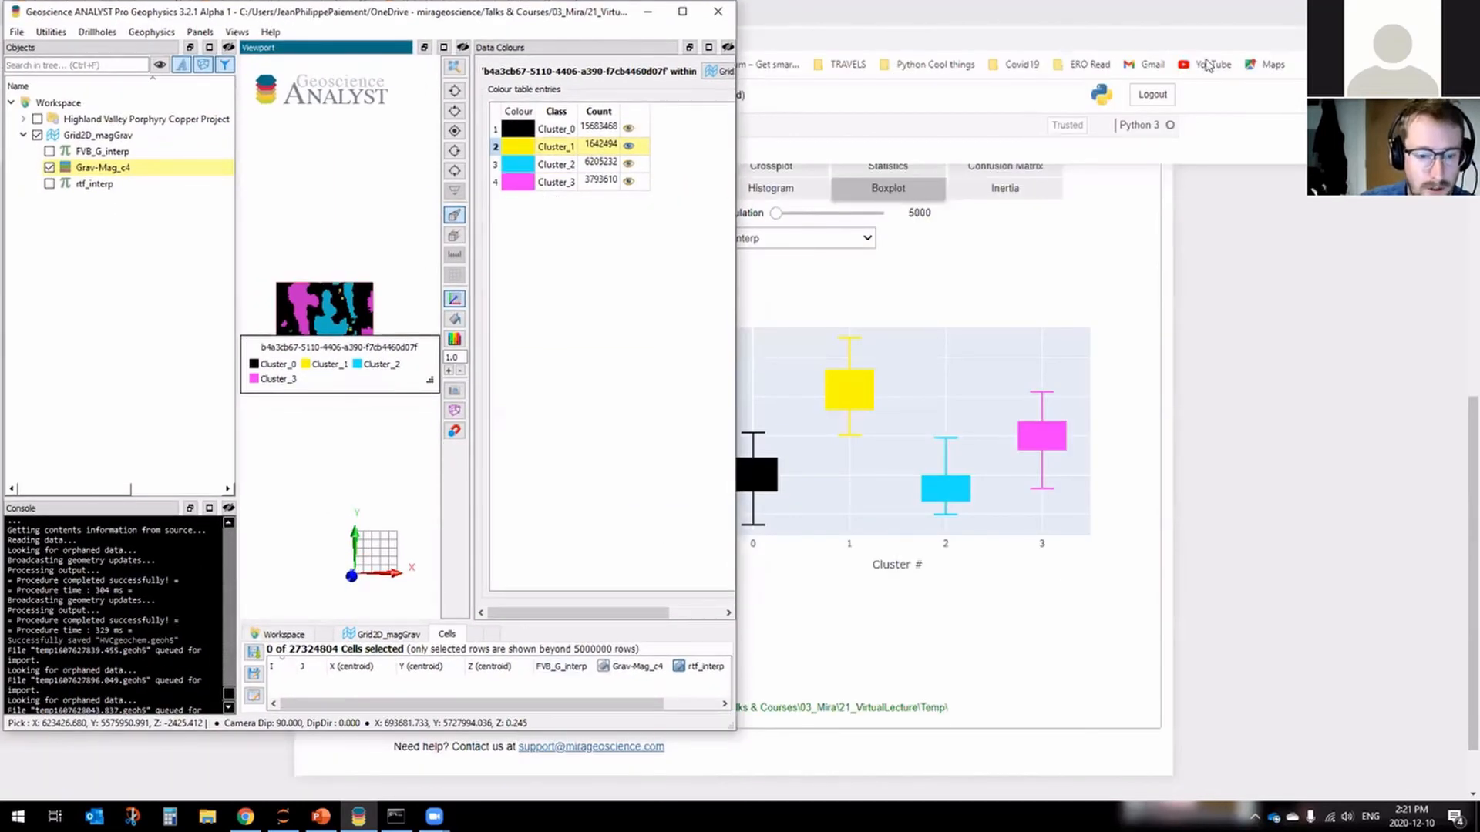
# Arrange Geoscience ANALYST side by side with the clustering notebook and dock the Data Colours view below the viewport.
pyautogui.click(1426, 9)
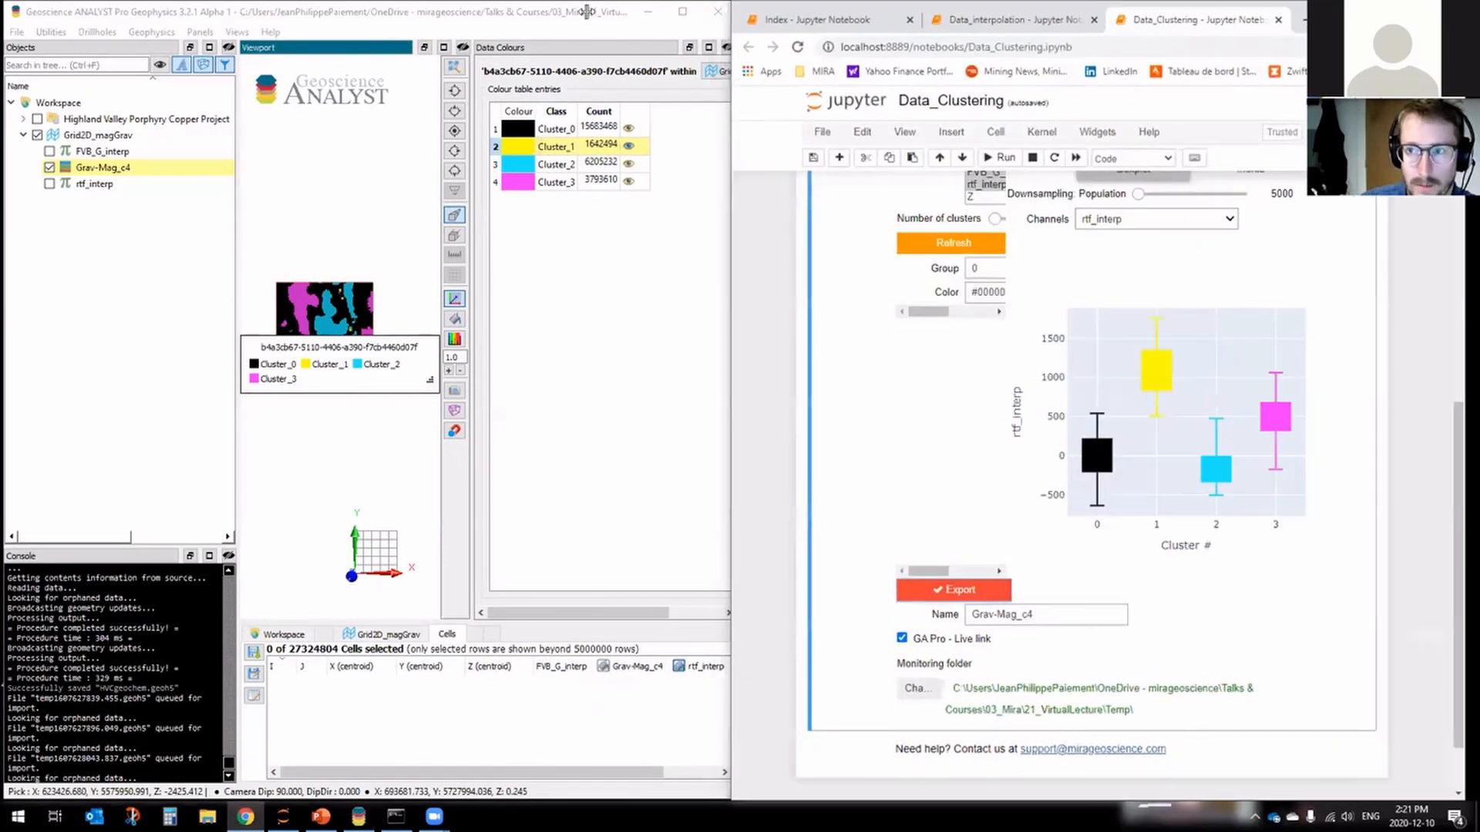
pyautogui.moveTo(501, 47); pyautogui.dragTo(526, 402)
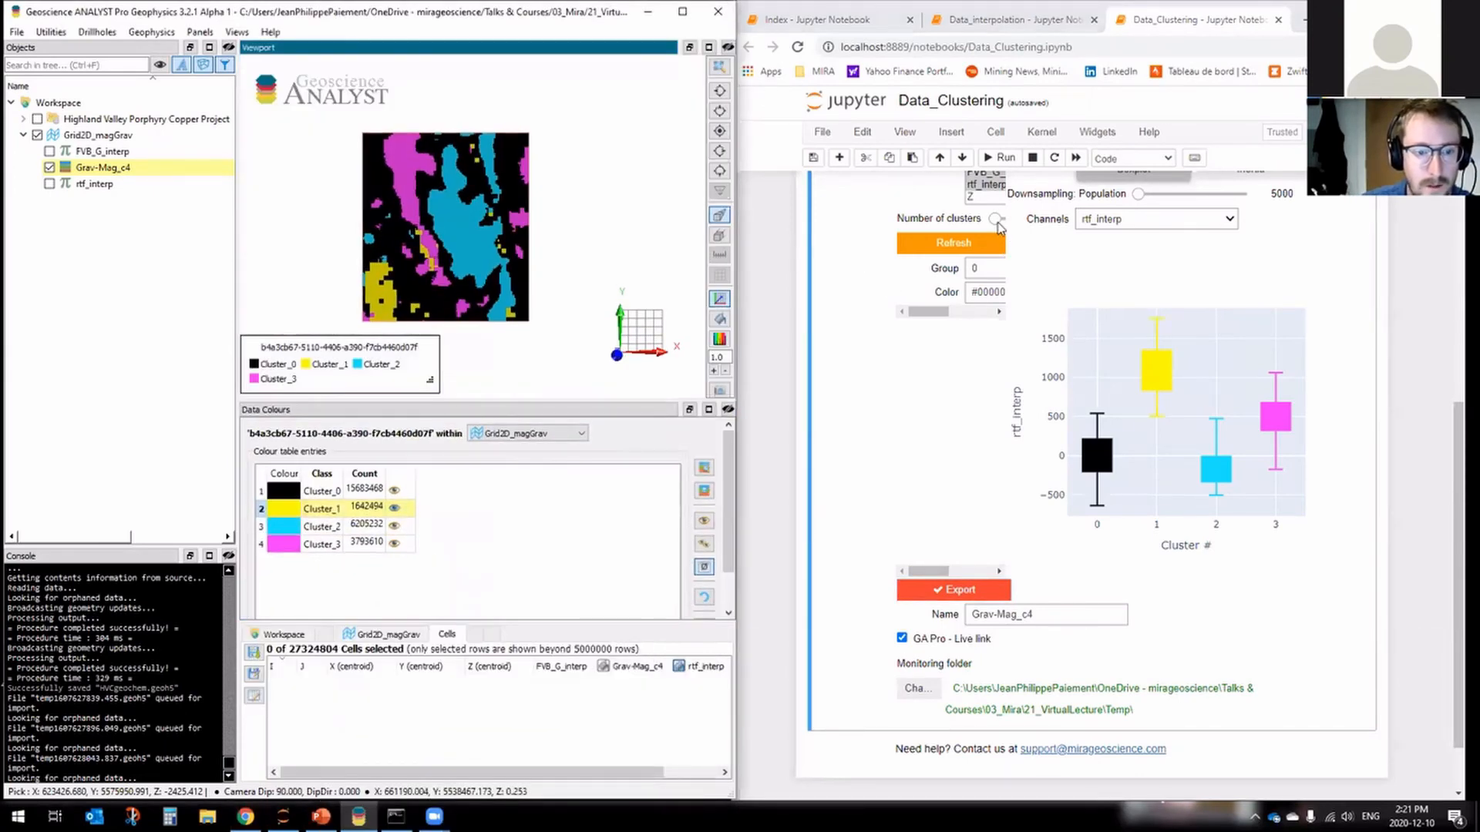
# Increase the number of clusters in the clustering notebook and export the result to the grid as Grav-Mag_c9.
pyautogui.moveTo(995, 219); pyautogui.dragTo(999, 219)
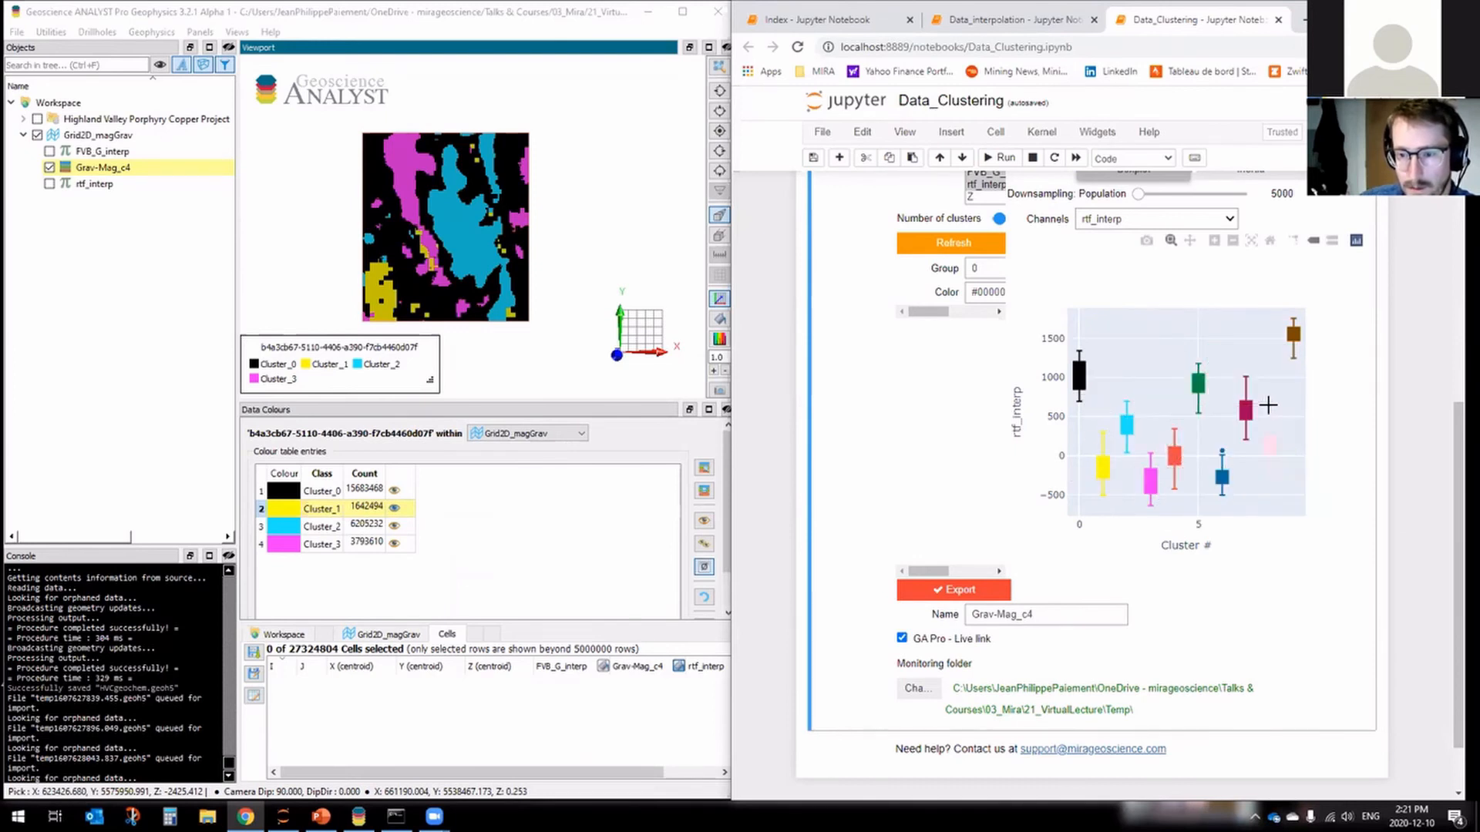
pyautogui.click(1032, 612)
pyautogui.moveTo(1033, 611); pyautogui.dragTo(1028, 616)
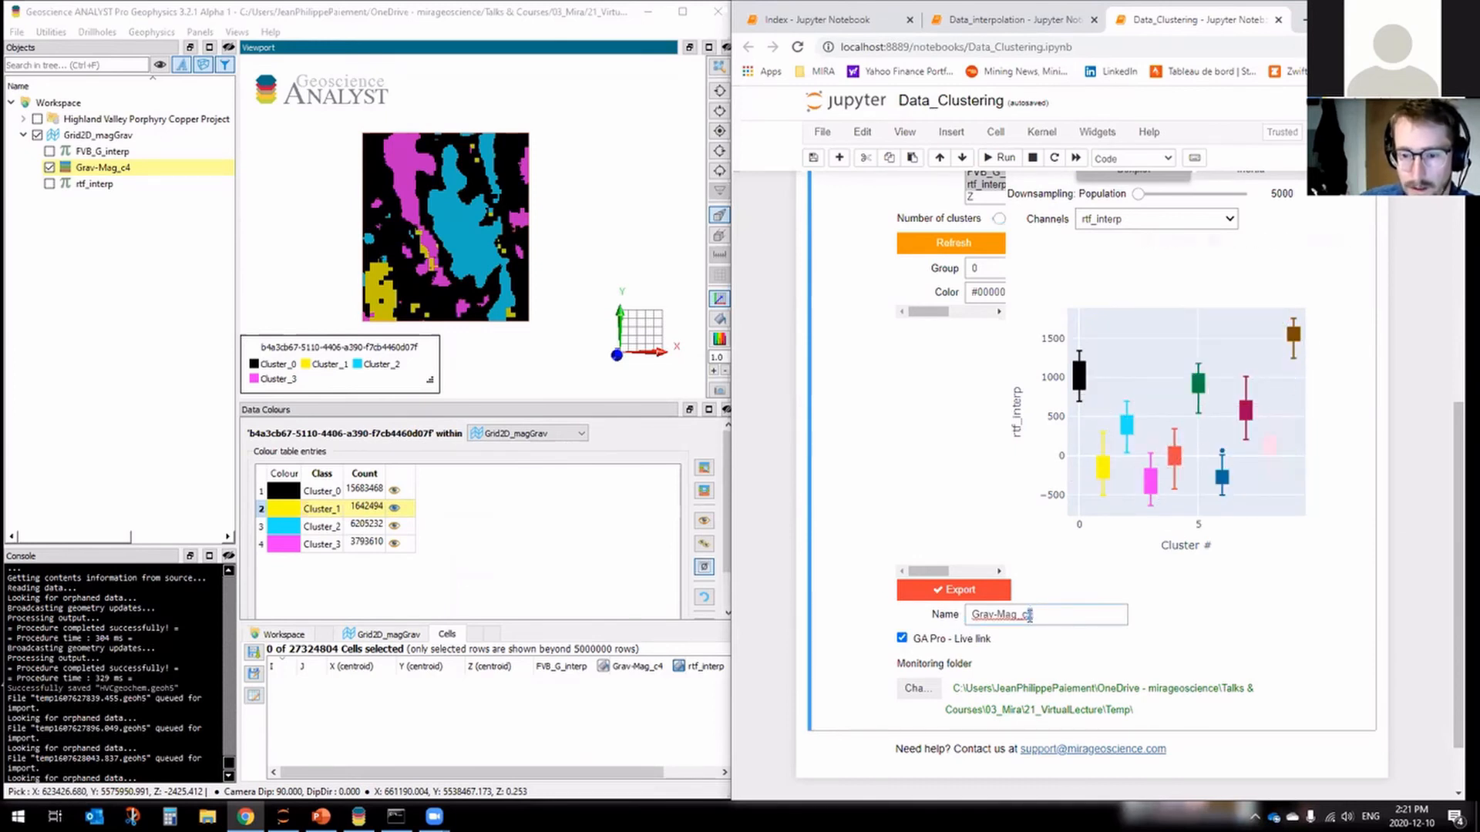
pyautogui.write('9')
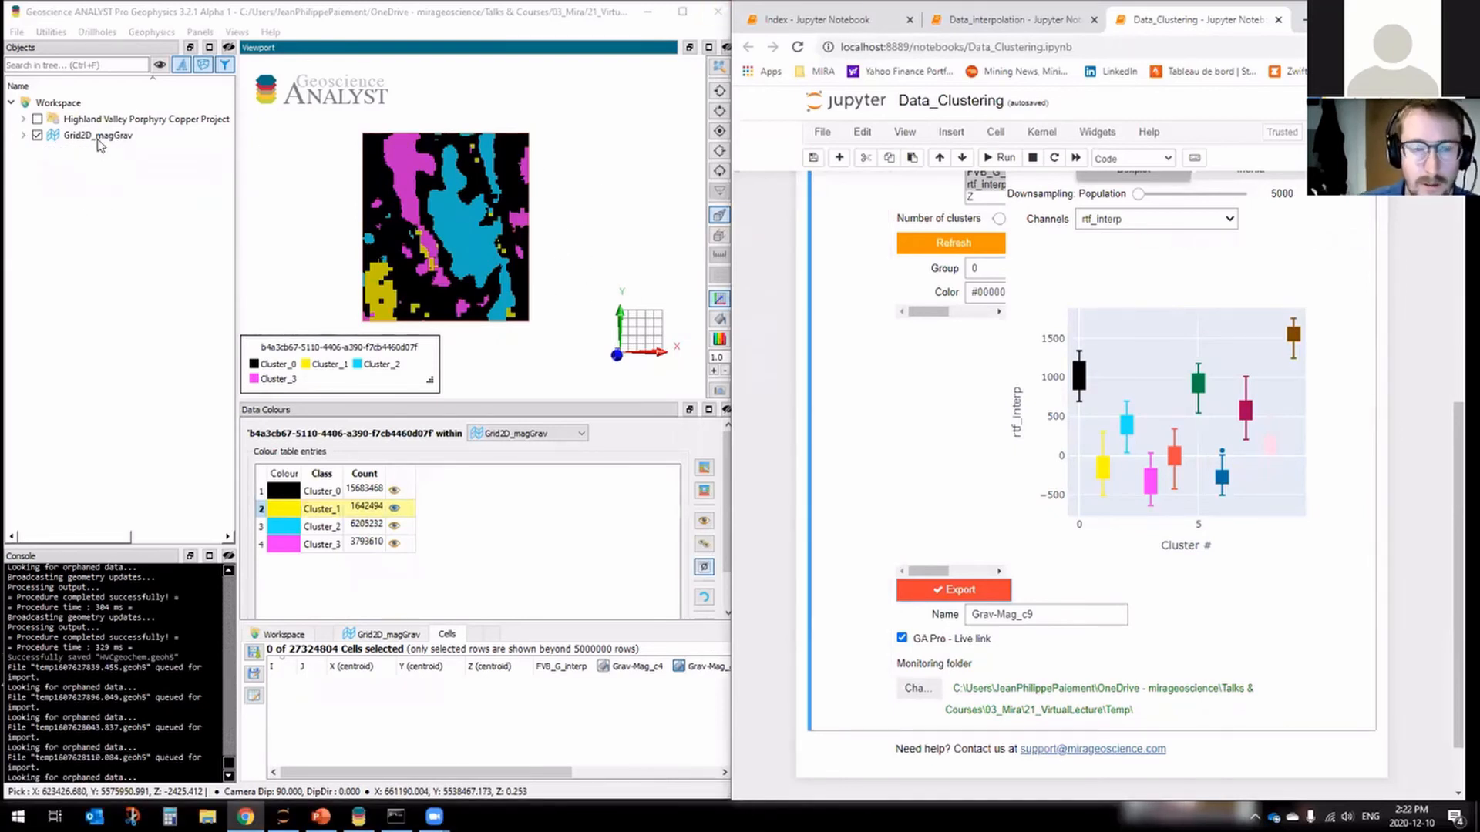
# Display the Grav-Mag_c9 clusters on Grid2D_magGrav in Geoscience ANALYST and inspect their pattern.
pyautogui.click(23, 134)
pyautogui.click(96, 184)
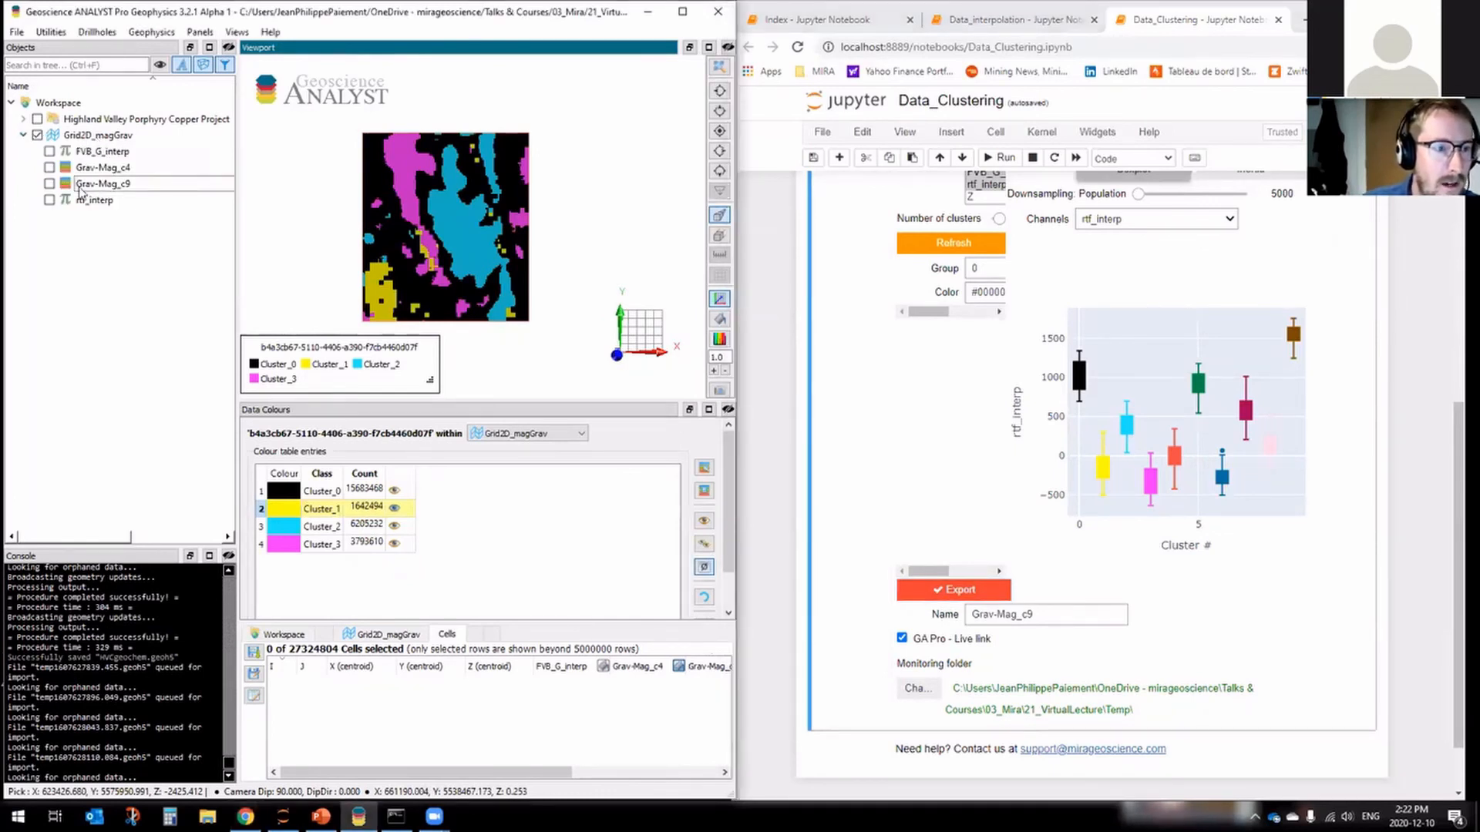
pyautogui.click(50, 184)
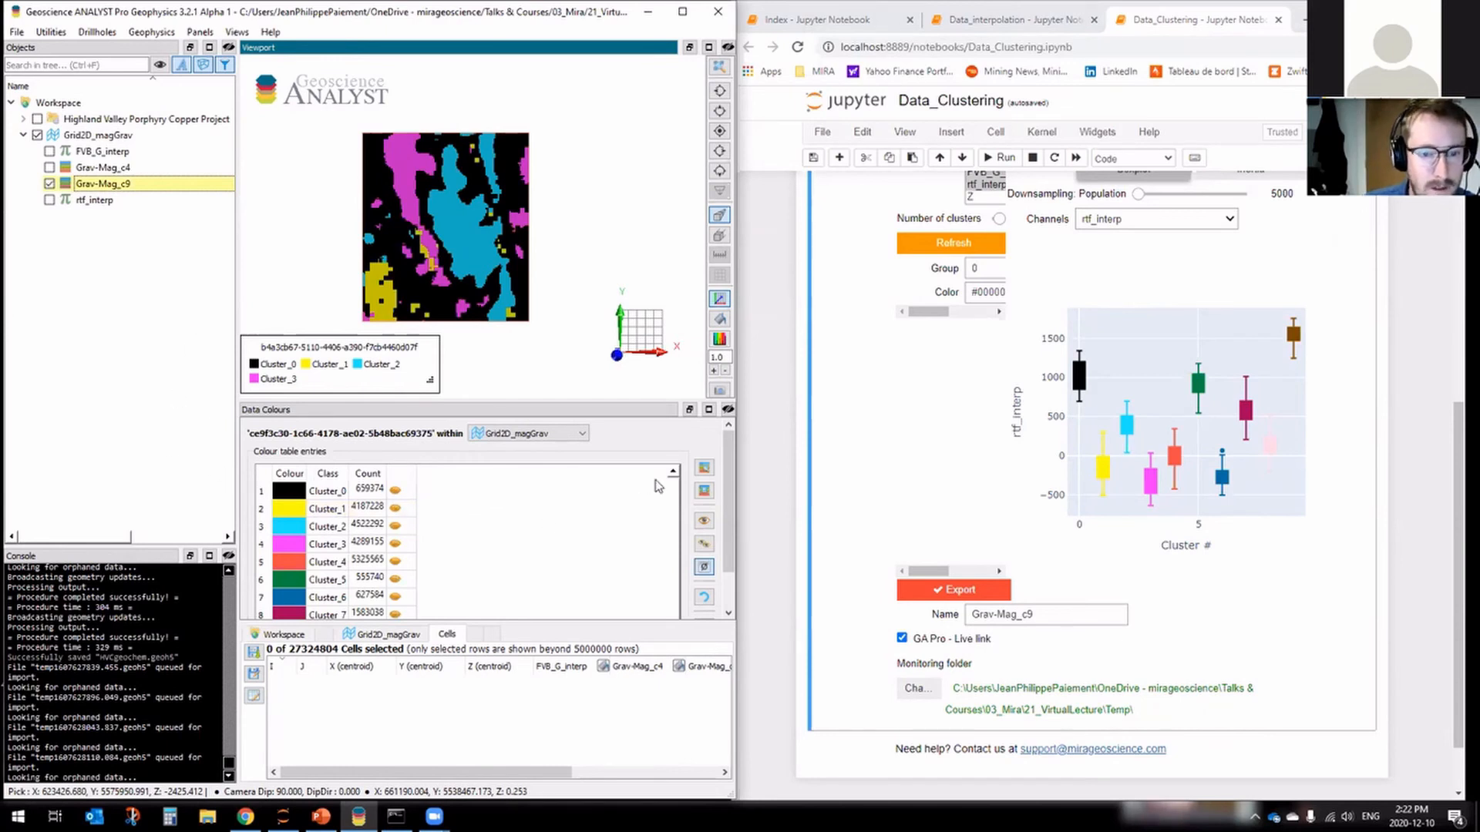
pyautogui.click(703, 545)
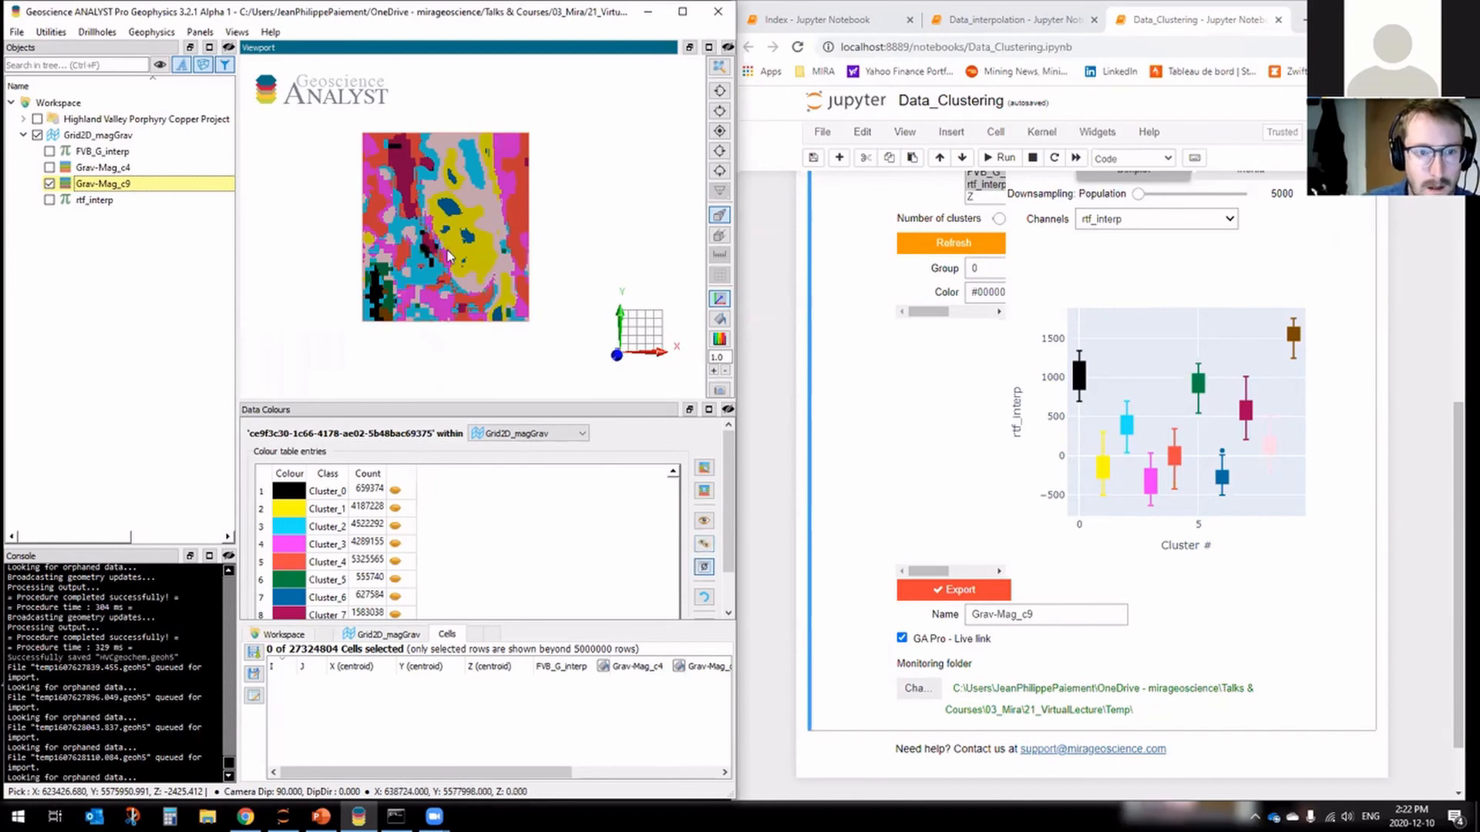
pyautogui.scroll(4, 466, 243)
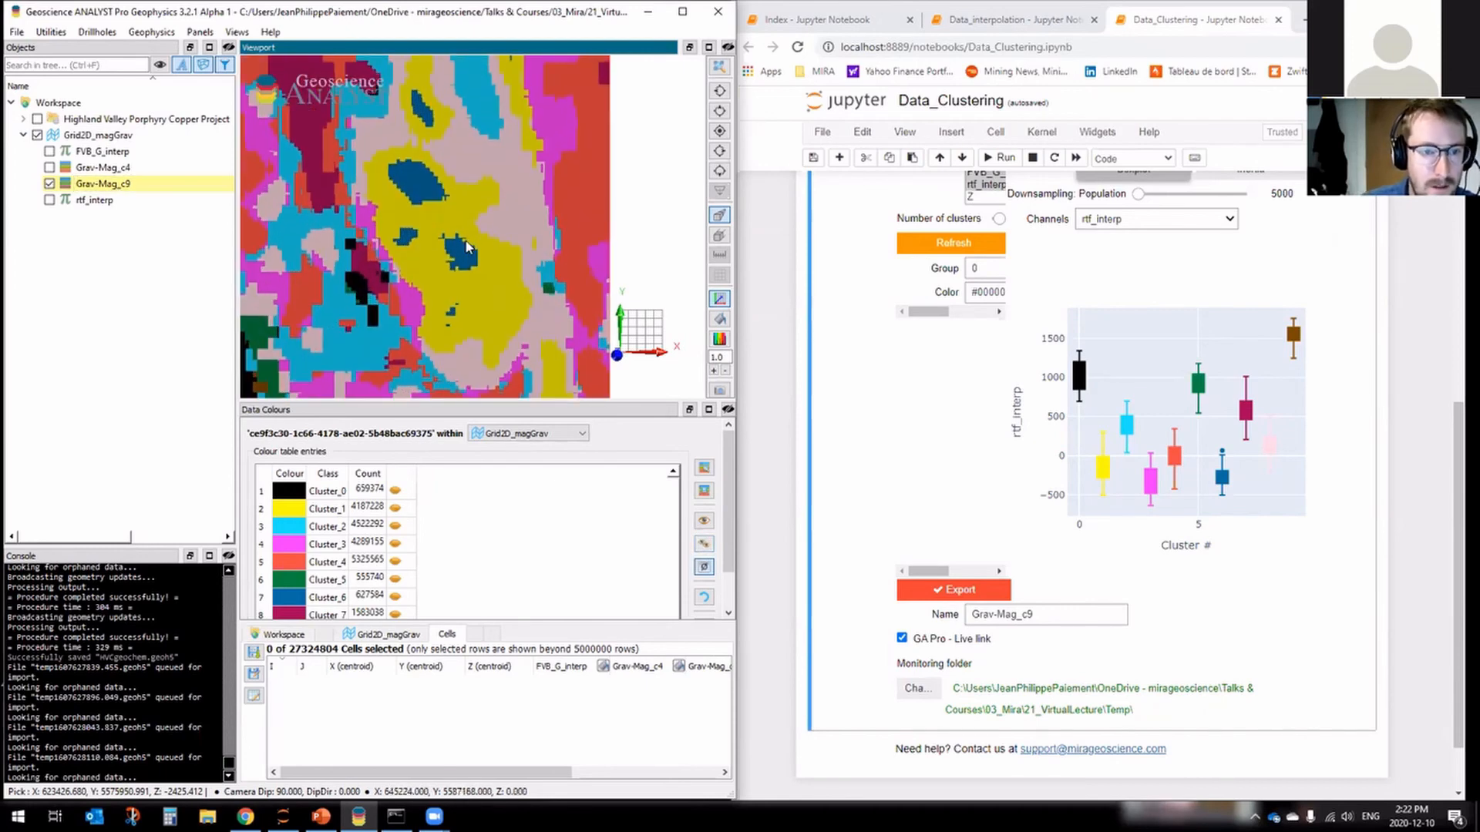
pyautogui.scroll(-3, 496, 228)
# Overlay the Highland Valley project's whole rock geochemistry points on the clusters, with earth models and geophysics hidden.
pyautogui.click(23, 135)
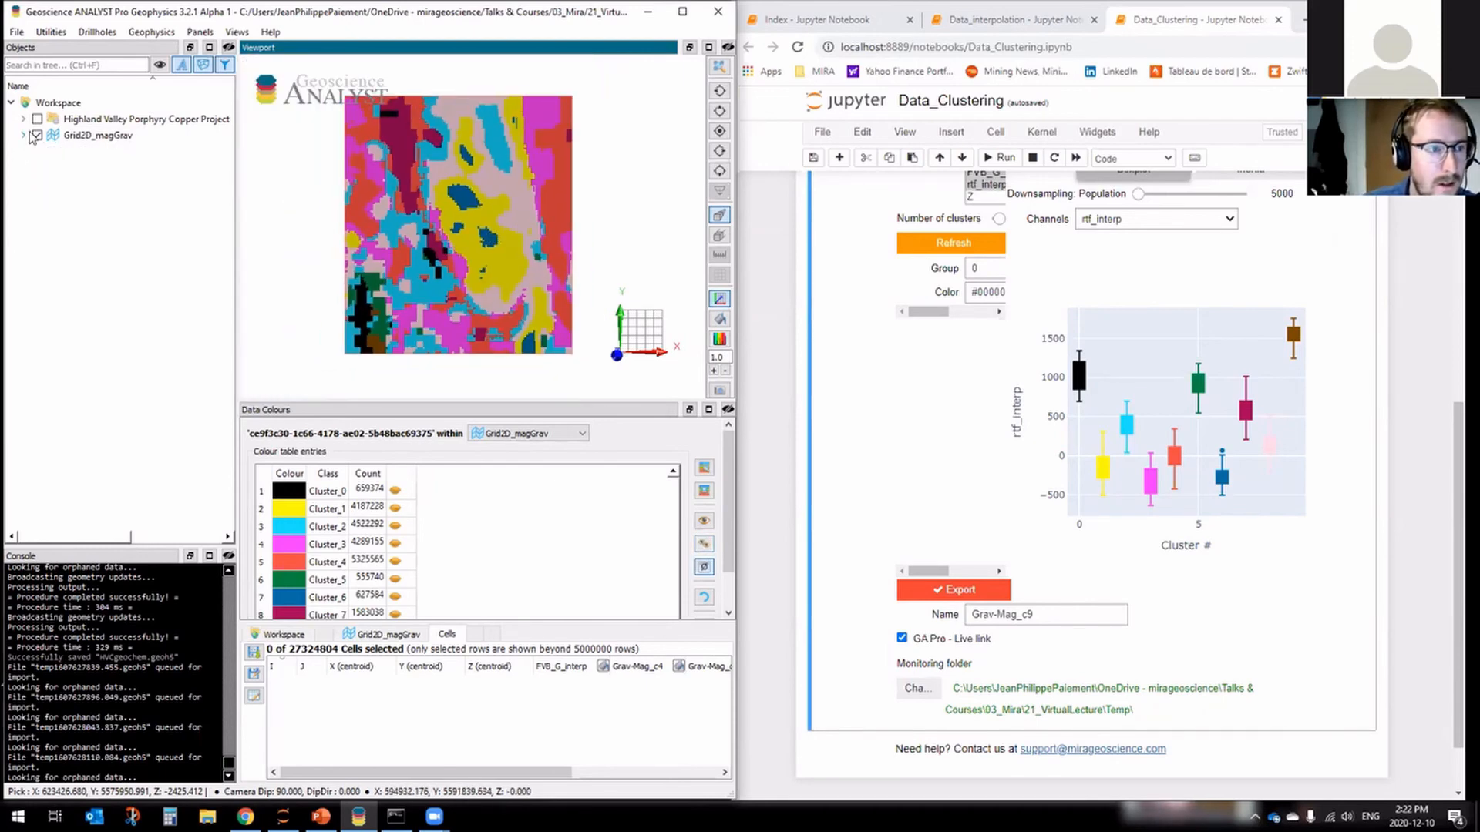
pyautogui.click(23, 119)
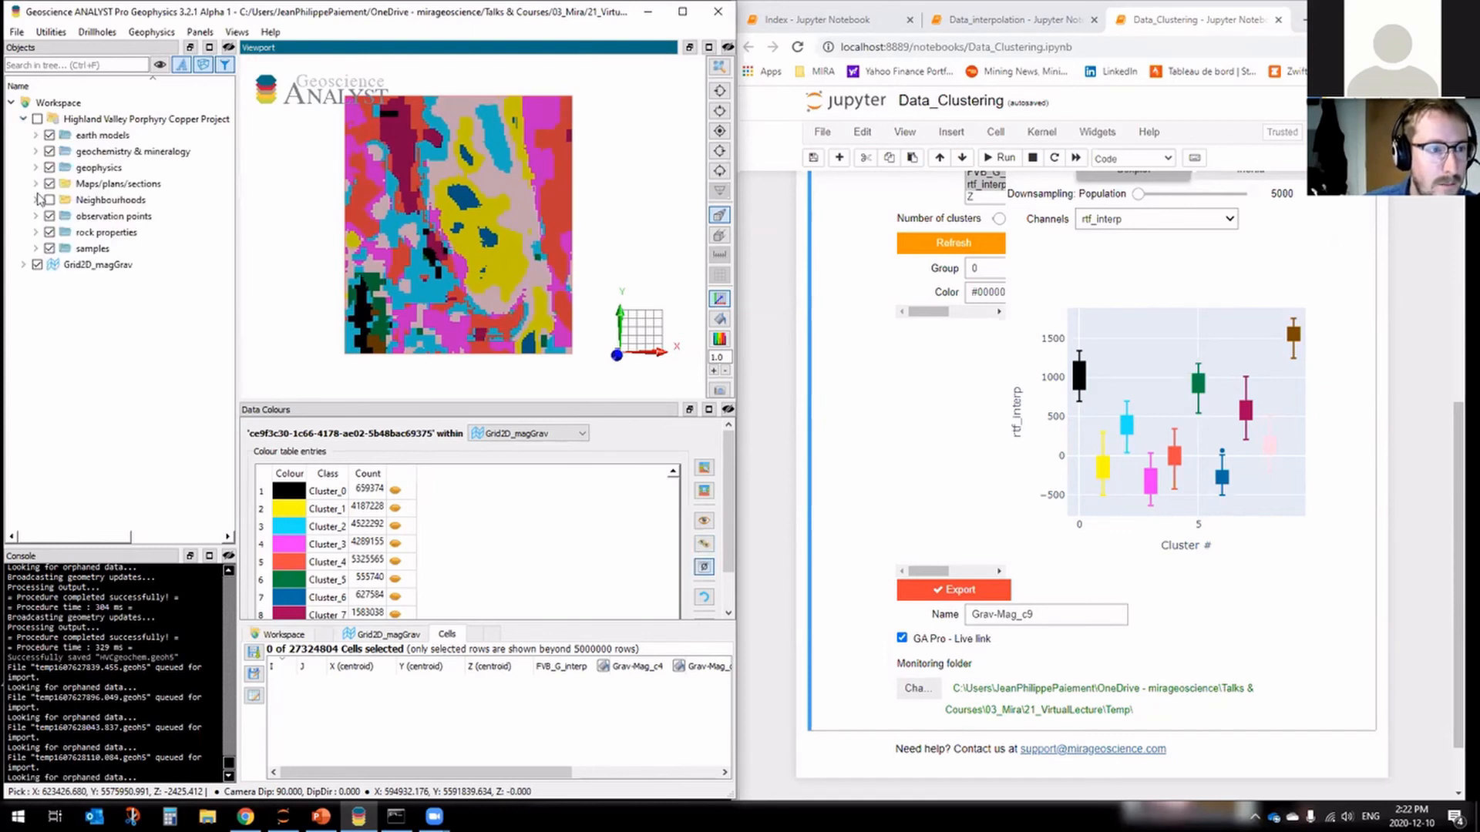
pyautogui.click(36, 151)
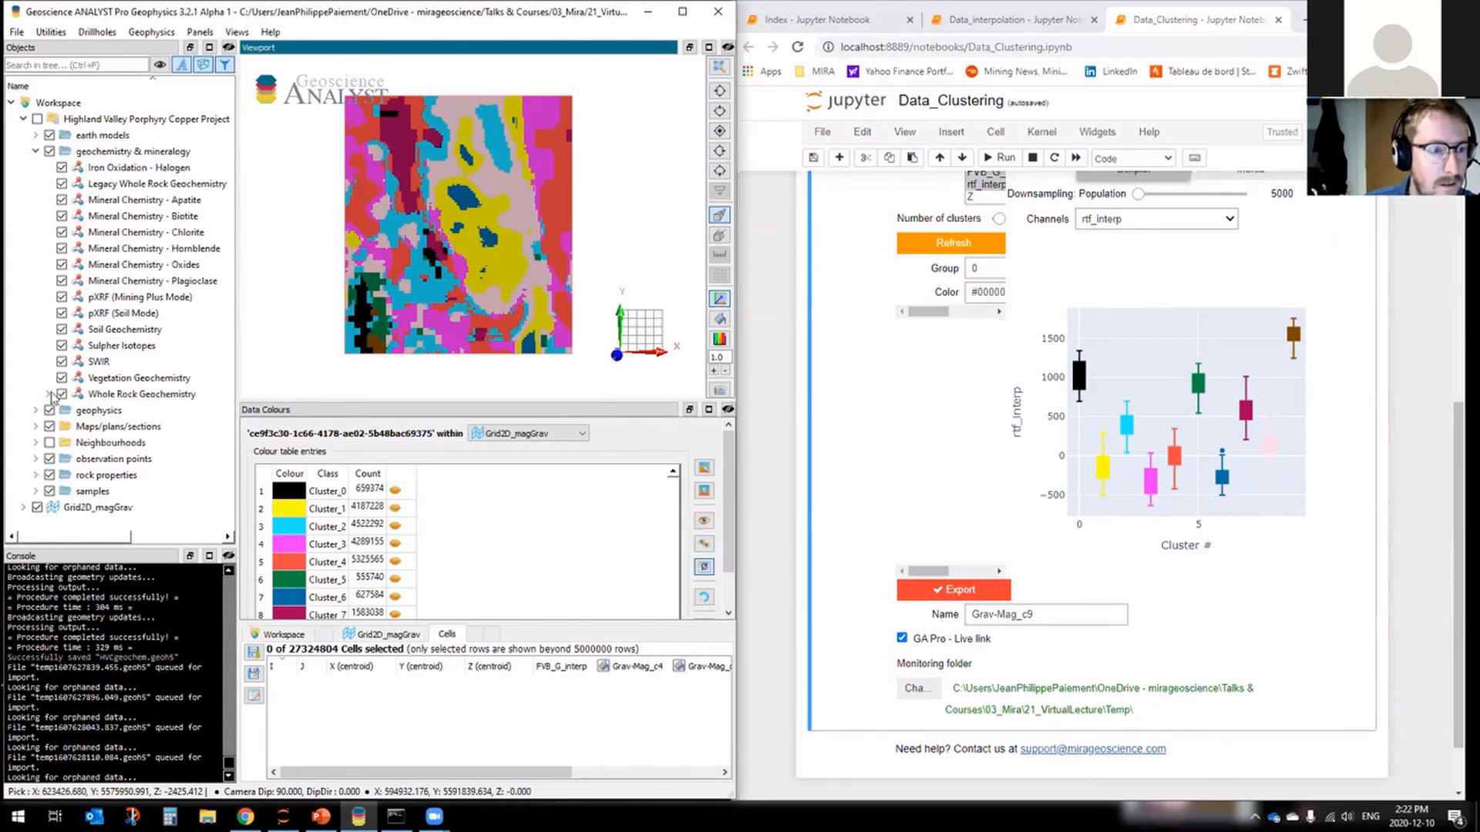
pyautogui.click(48, 394)
pyautogui.click(60, 410)
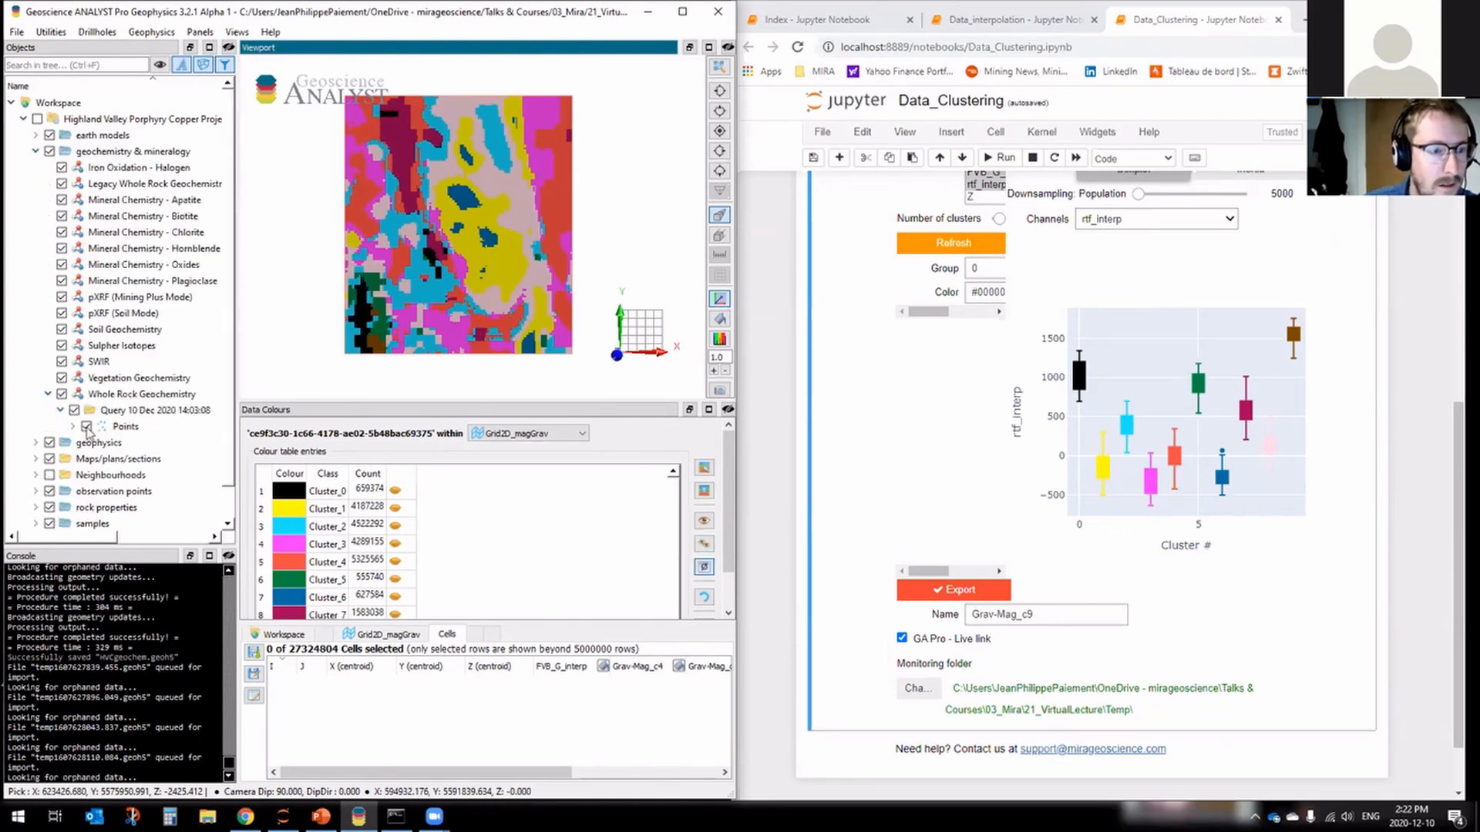
pyautogui.click(37, 118)
pyautogui.scroll(-1, 473, 264)
pyautogui.scroll(6, 474, 264)
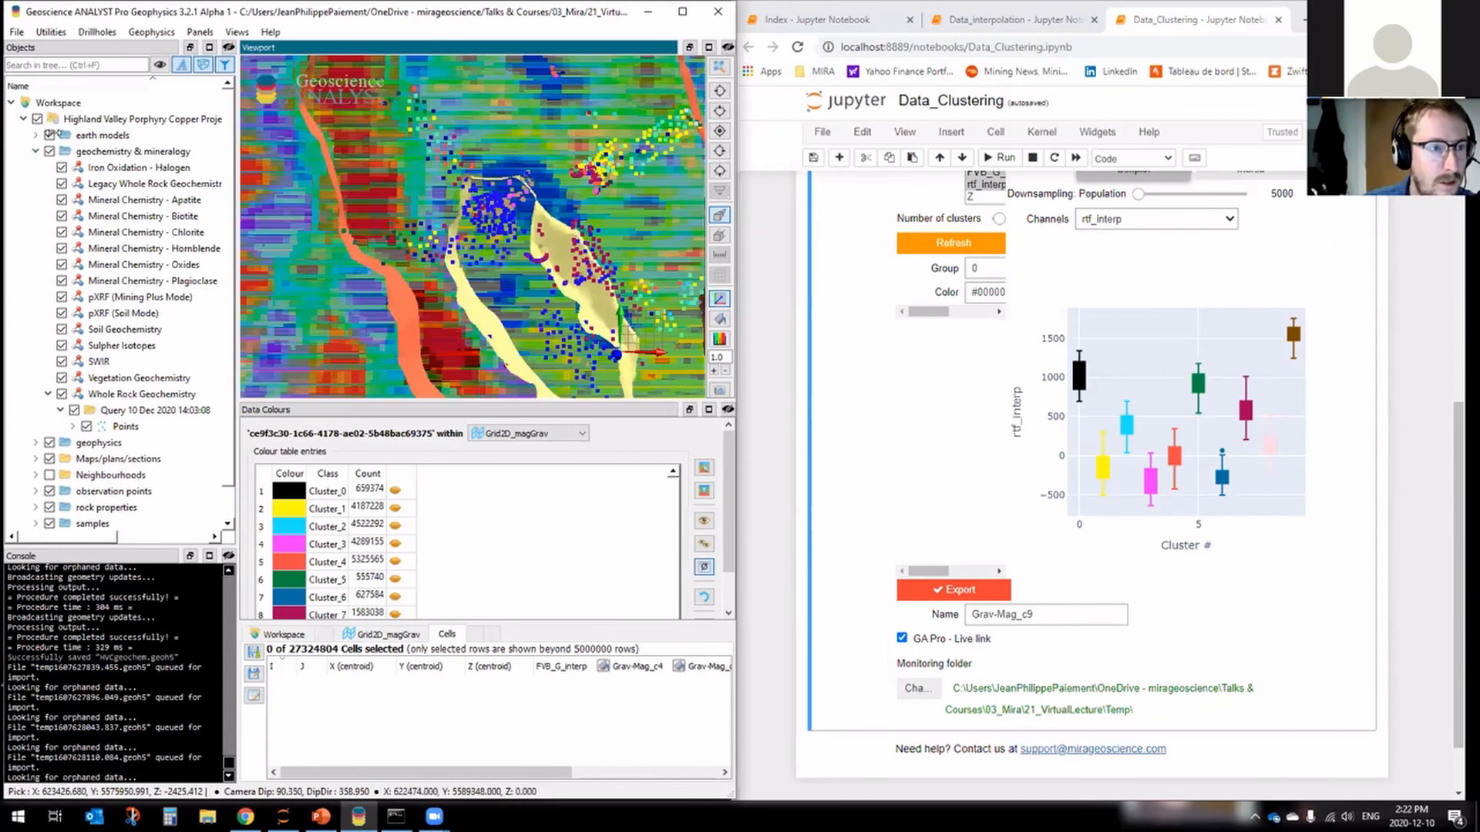
pyautogui.click(49, 135)
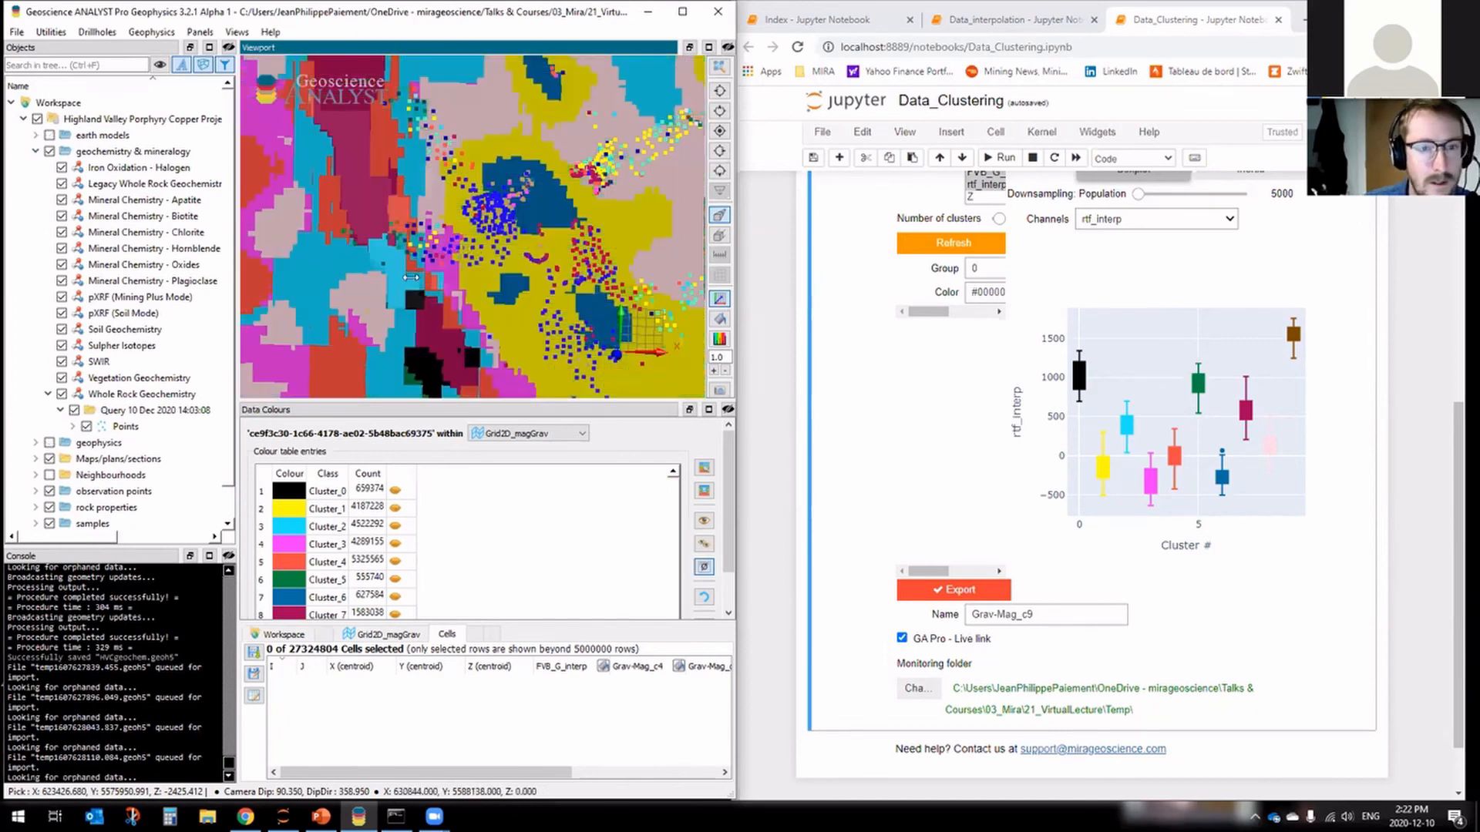
# Examine how the geochemistry points line up with the Grav-Mag_c9 clusters, tilting the model and returning to plan view.
pyautogui.moveTo(496, 275); pyautogui.dragTo(544, 279)
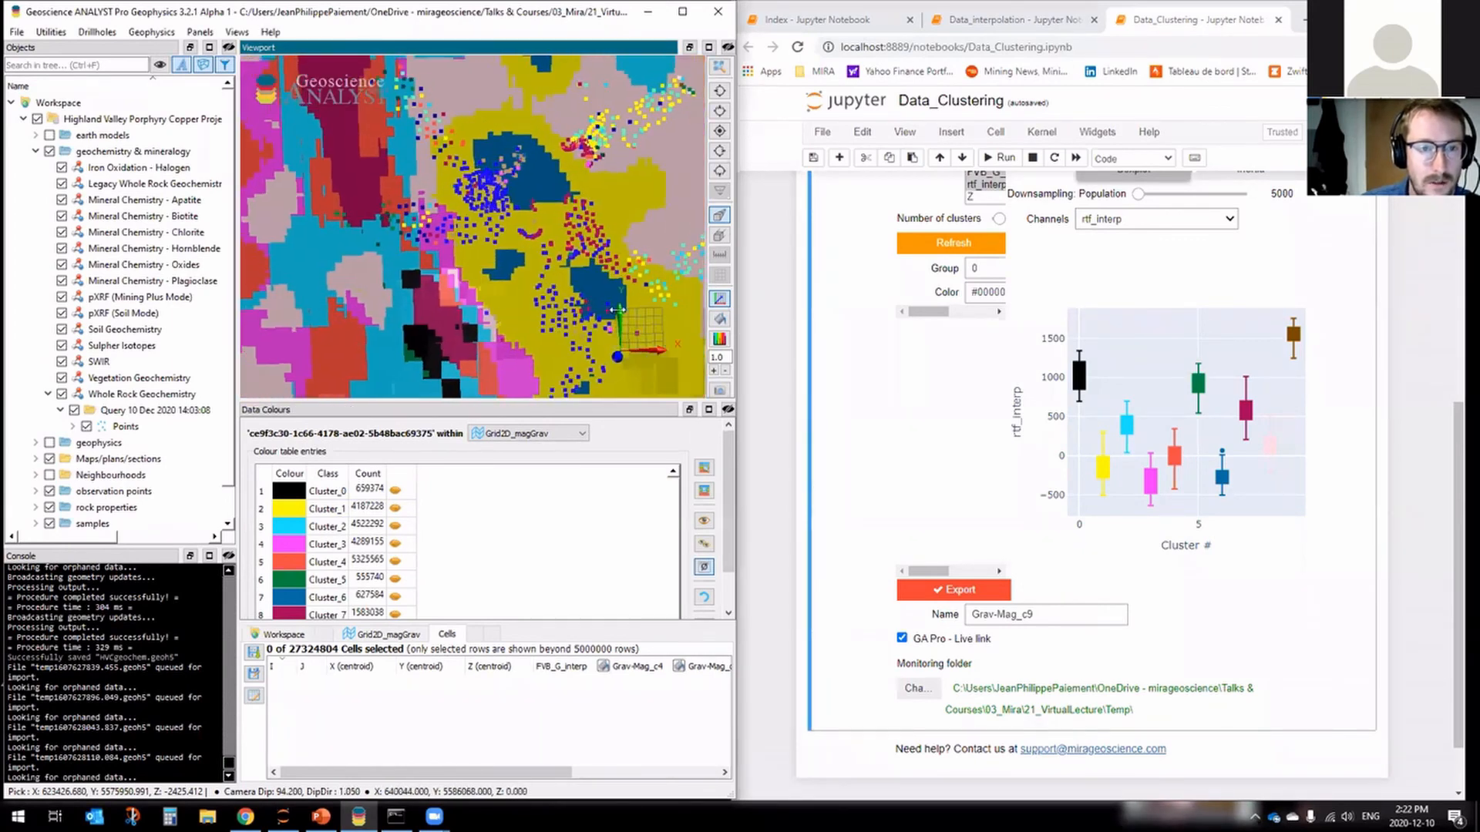
pyautogui.moveTo(508, 283); pyautogui.dragTo(483, 293, button='middle')
pyautogui.moveTo(483, 293); pyautogui.dragTo(506, 238)
pyautogui.moveTo(504, 239); pyautogui.dragTo(517, 240, button='middle')
pyautogui.moveTo(517, 241)
pyautogui.mouseDown()
pyautogui.moveTo(524, 219)
pyautogui.moveTo(508, 265)
pyautogui.mouseUp()
pyautogui.click(719, 131)
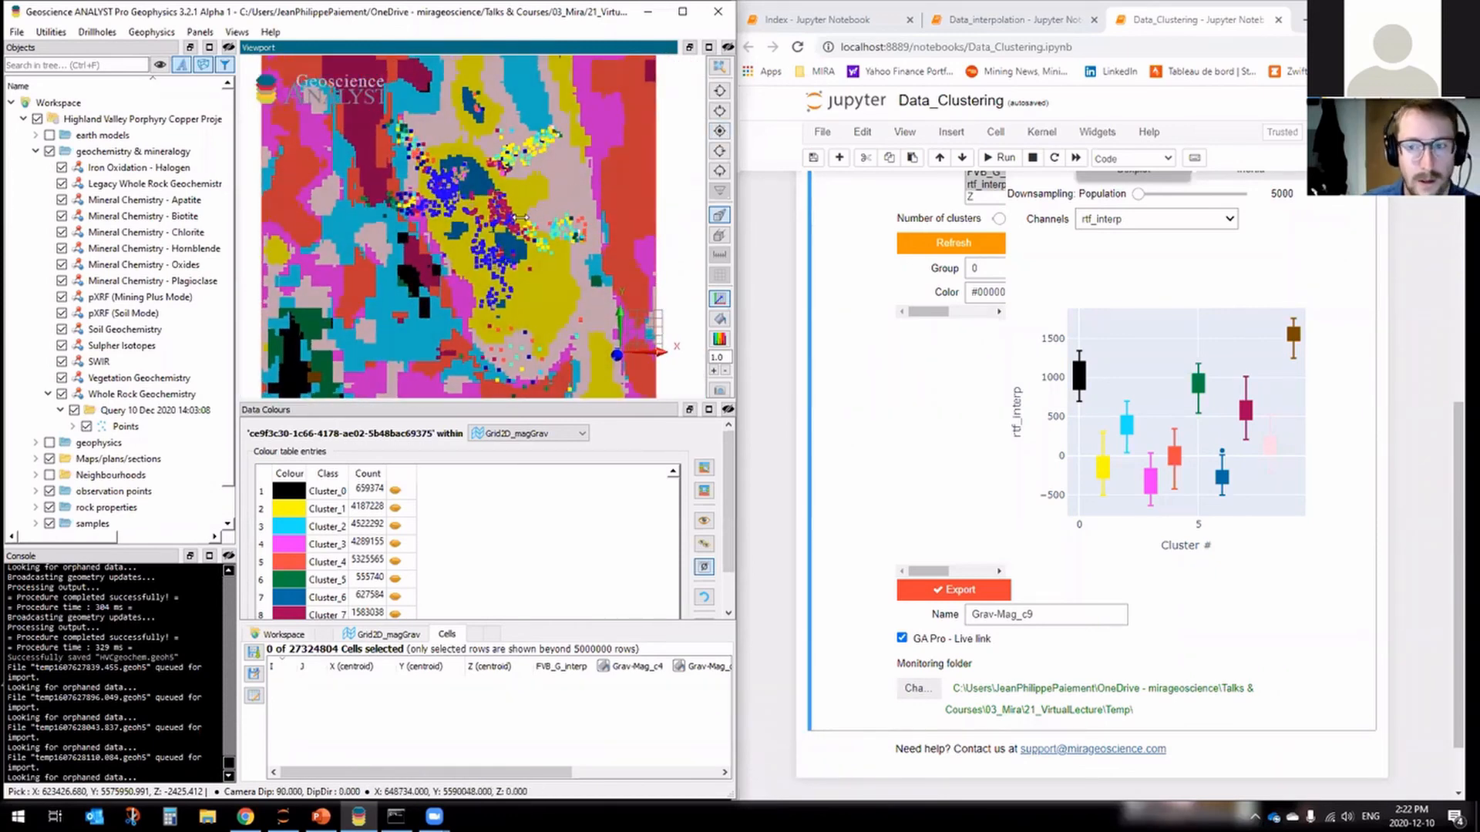
pyautogui.scroll(1, 520, 218)
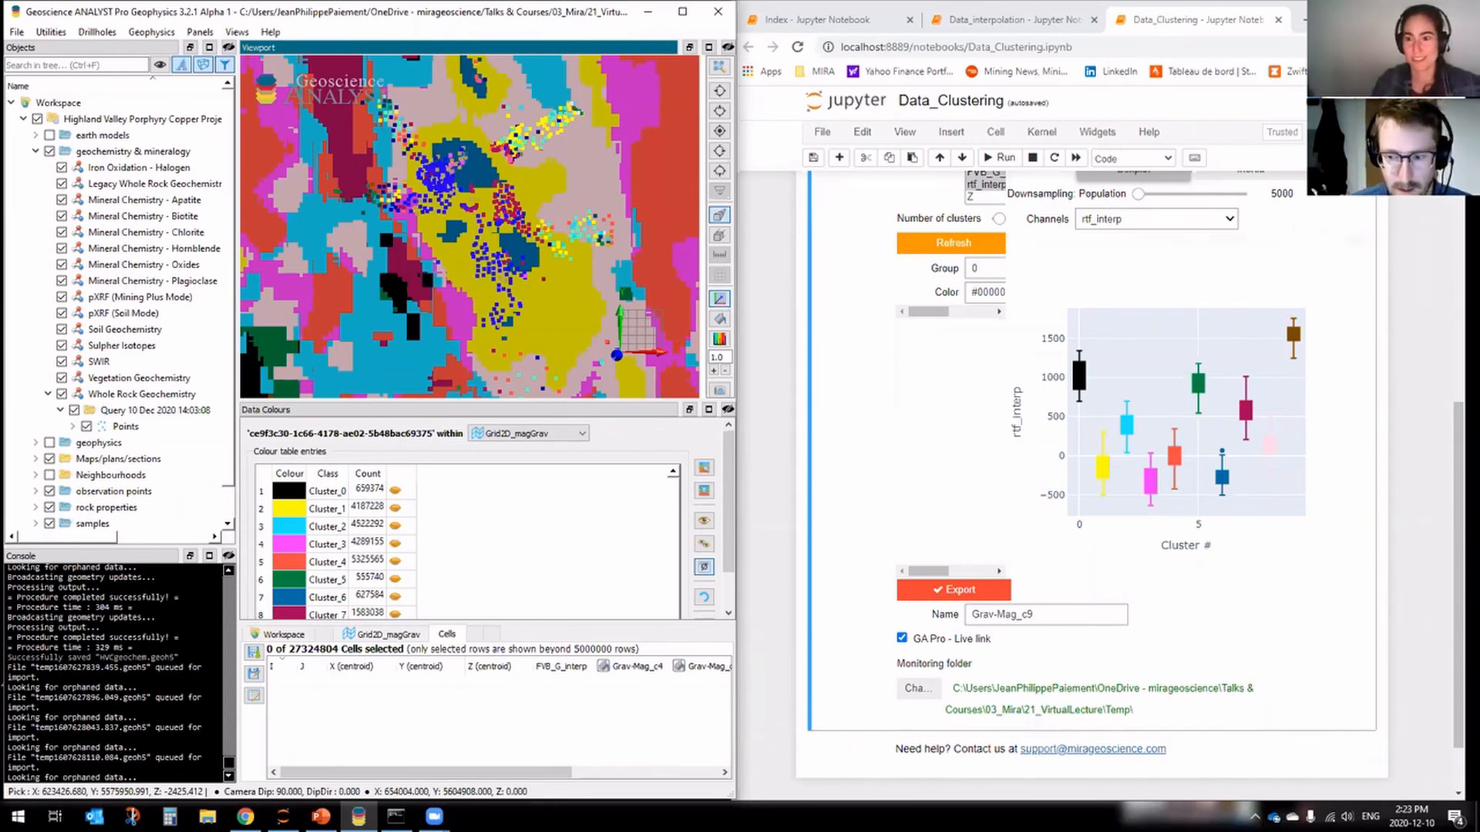
pyautogui.click(825, 726)
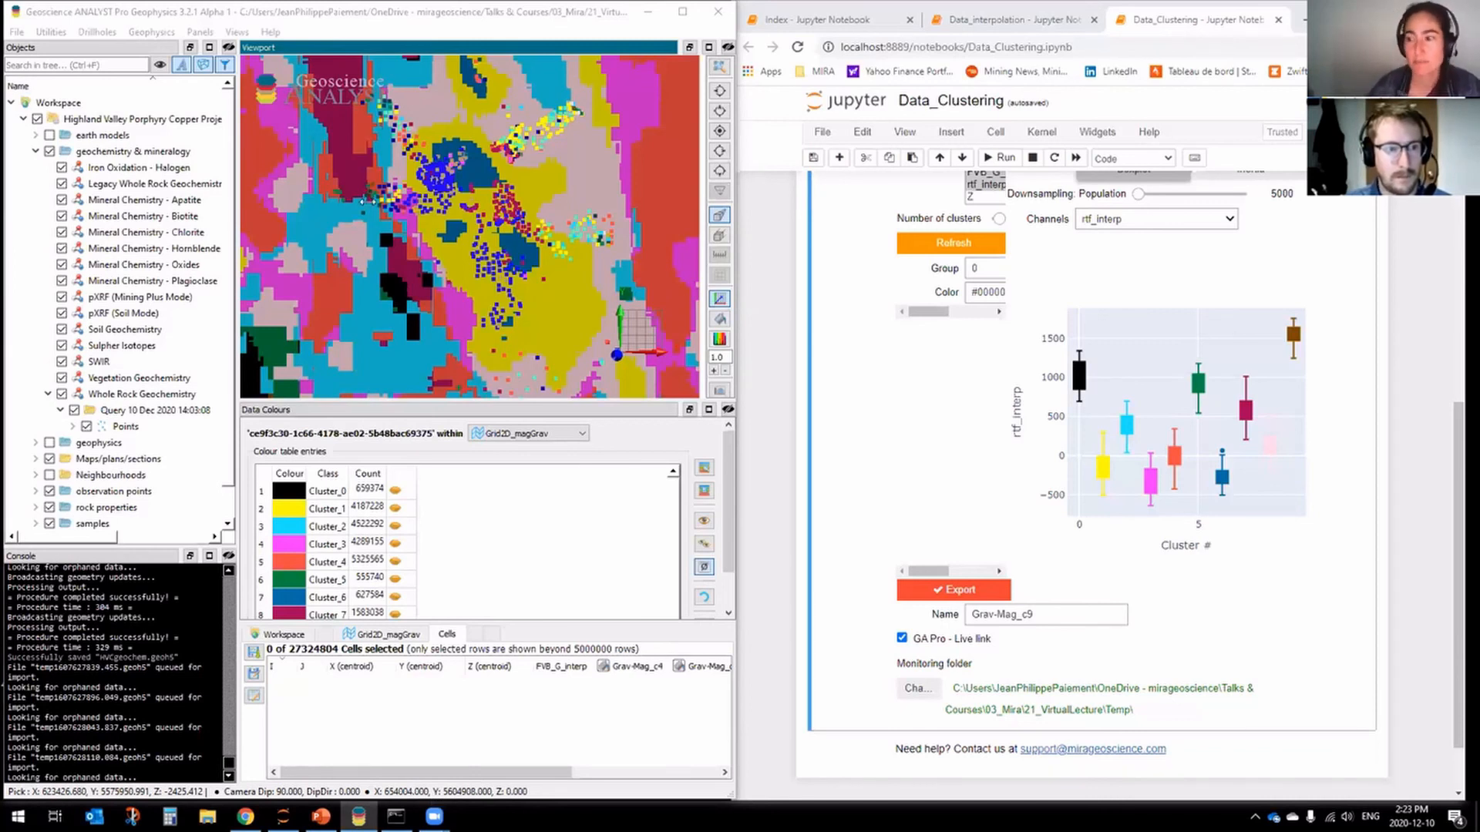
pyautogui.scroll(2, 363, 159)
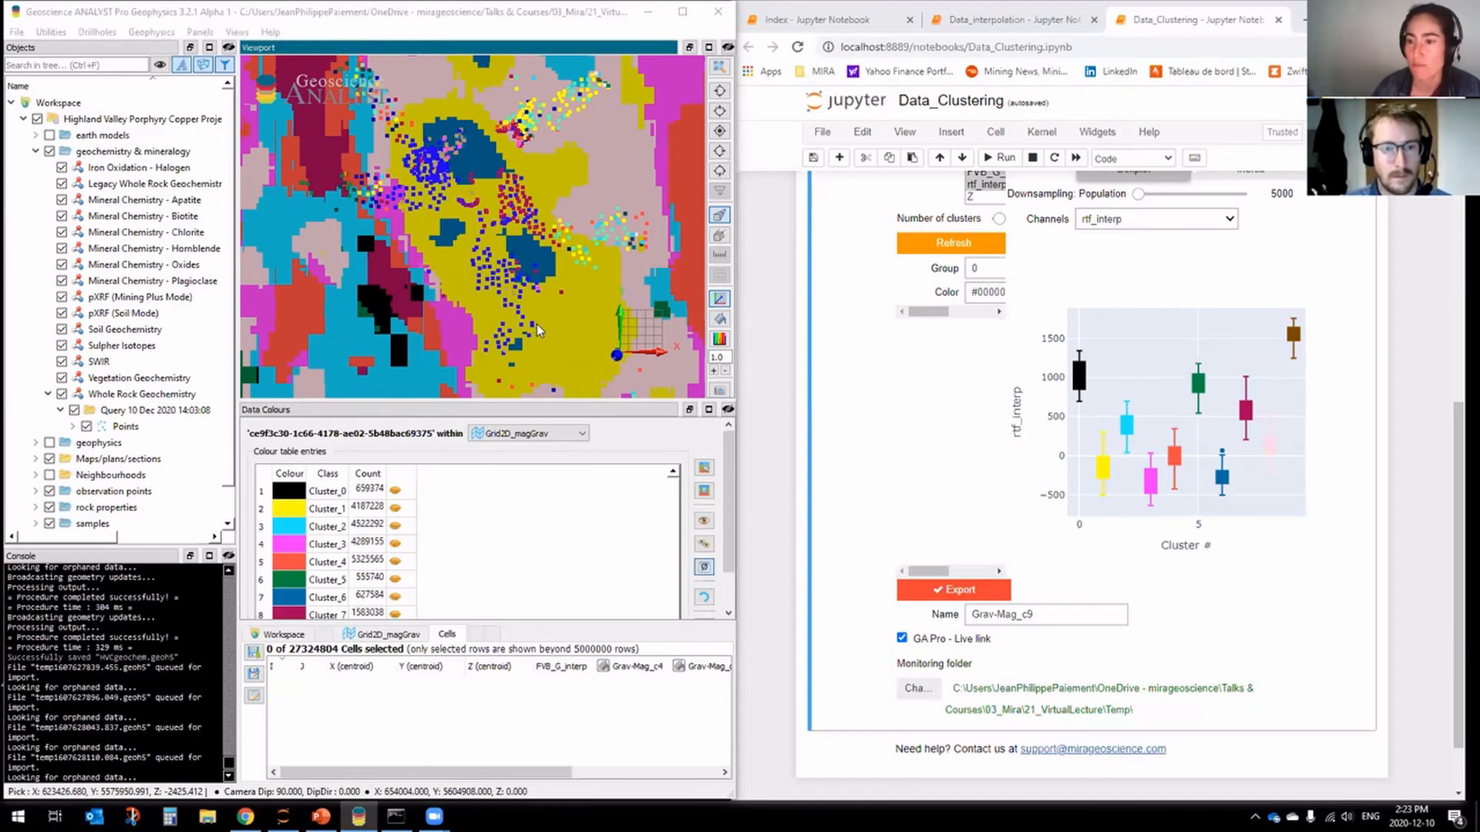
pyautogui.scroll(-2, 539, 322)
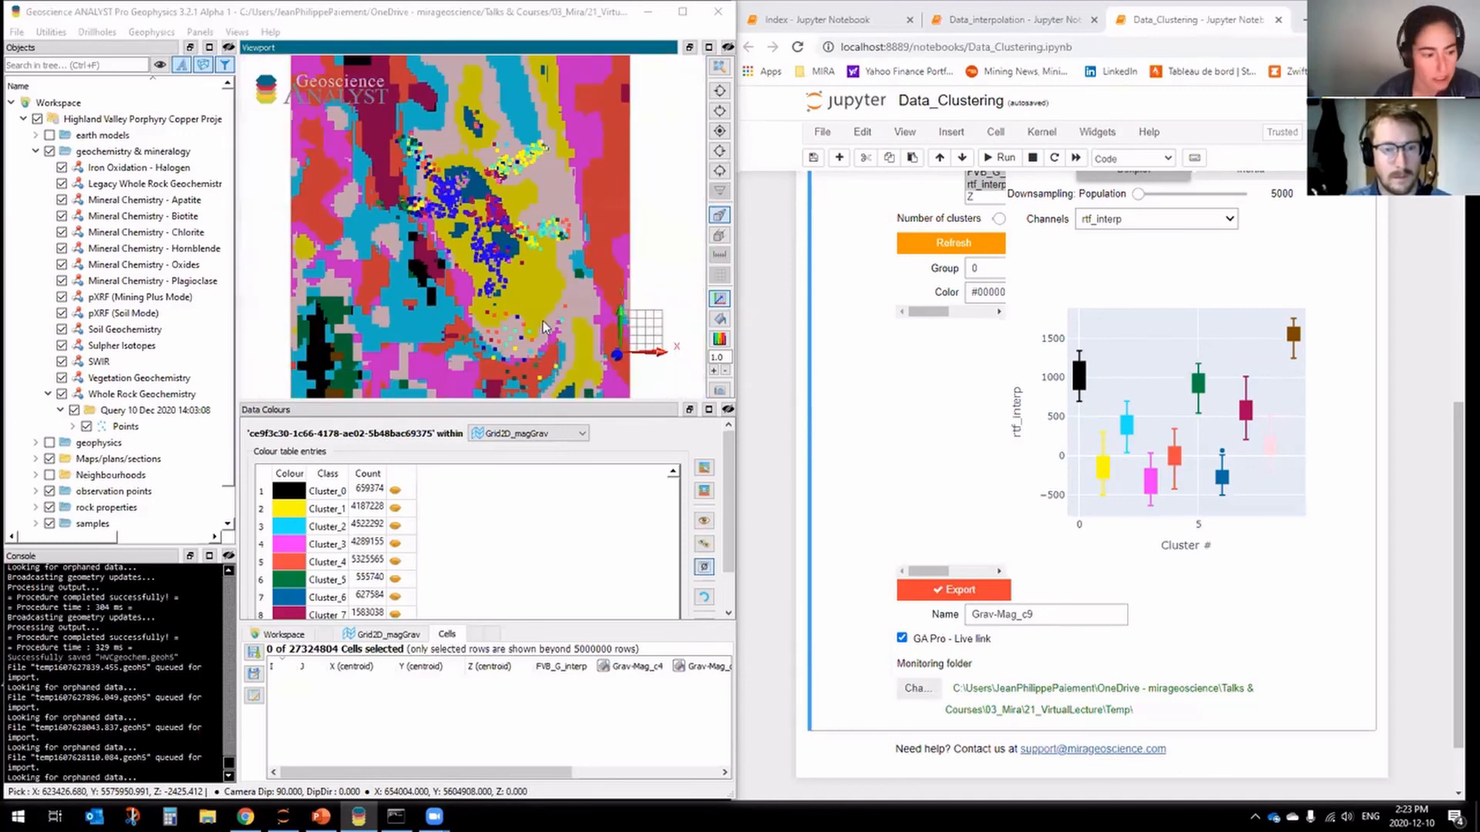
pyautogui.moveTo(543, 320); pyautogui.dragTo(531, 320, button='middle')
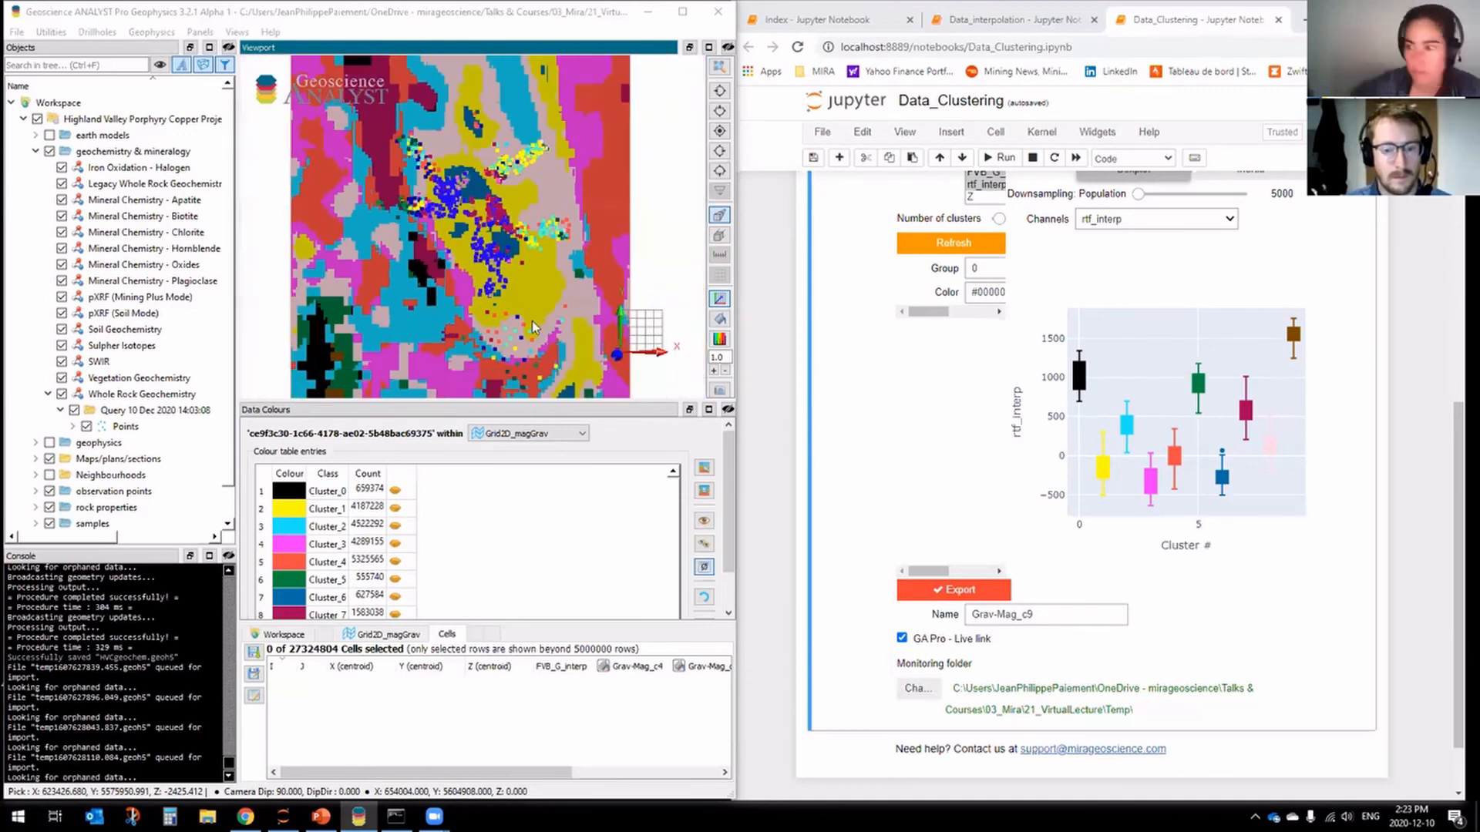
pyautogui.click(754, 723)
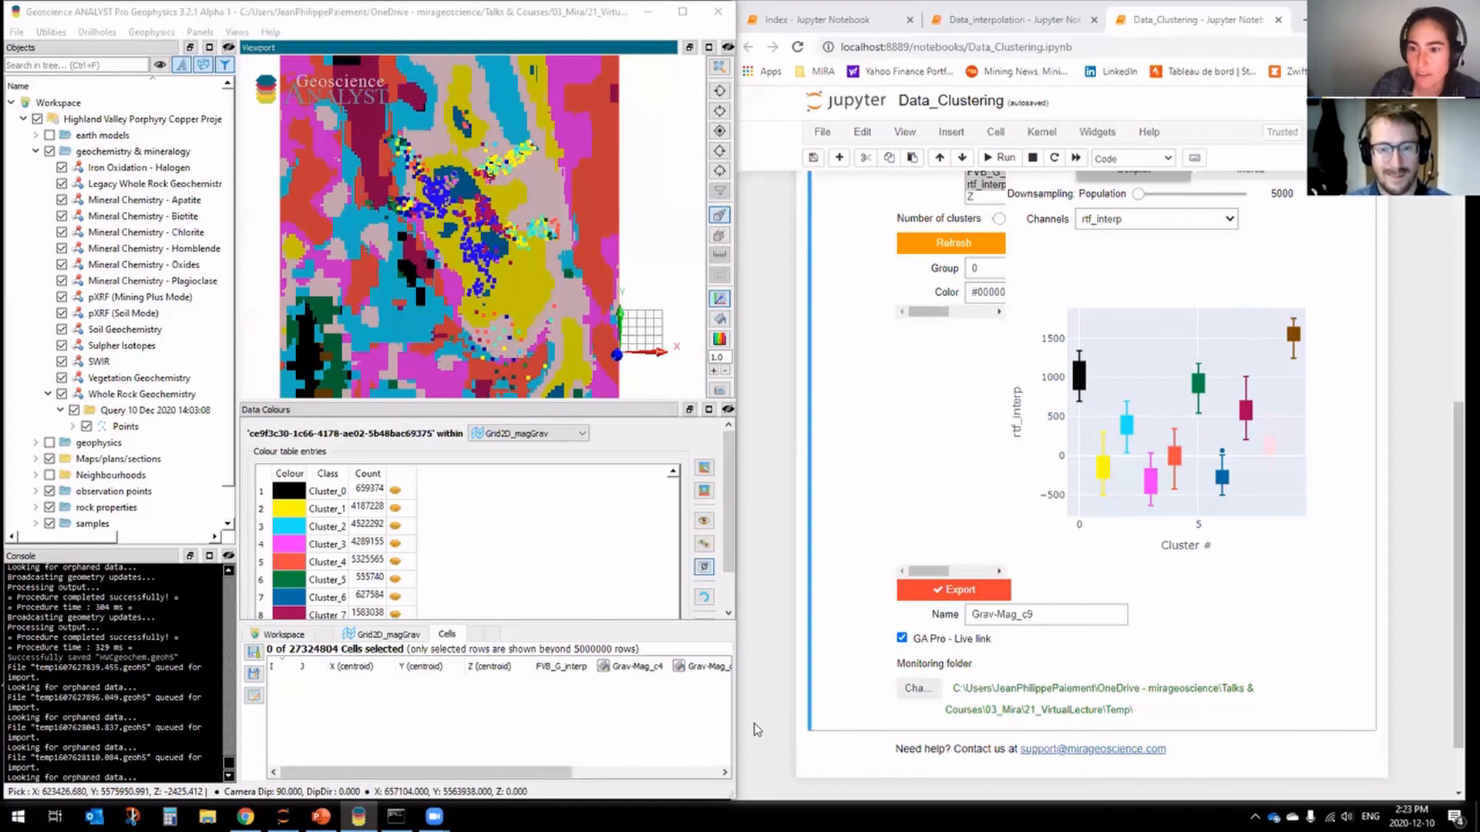
pyautogui.click(953, 244)
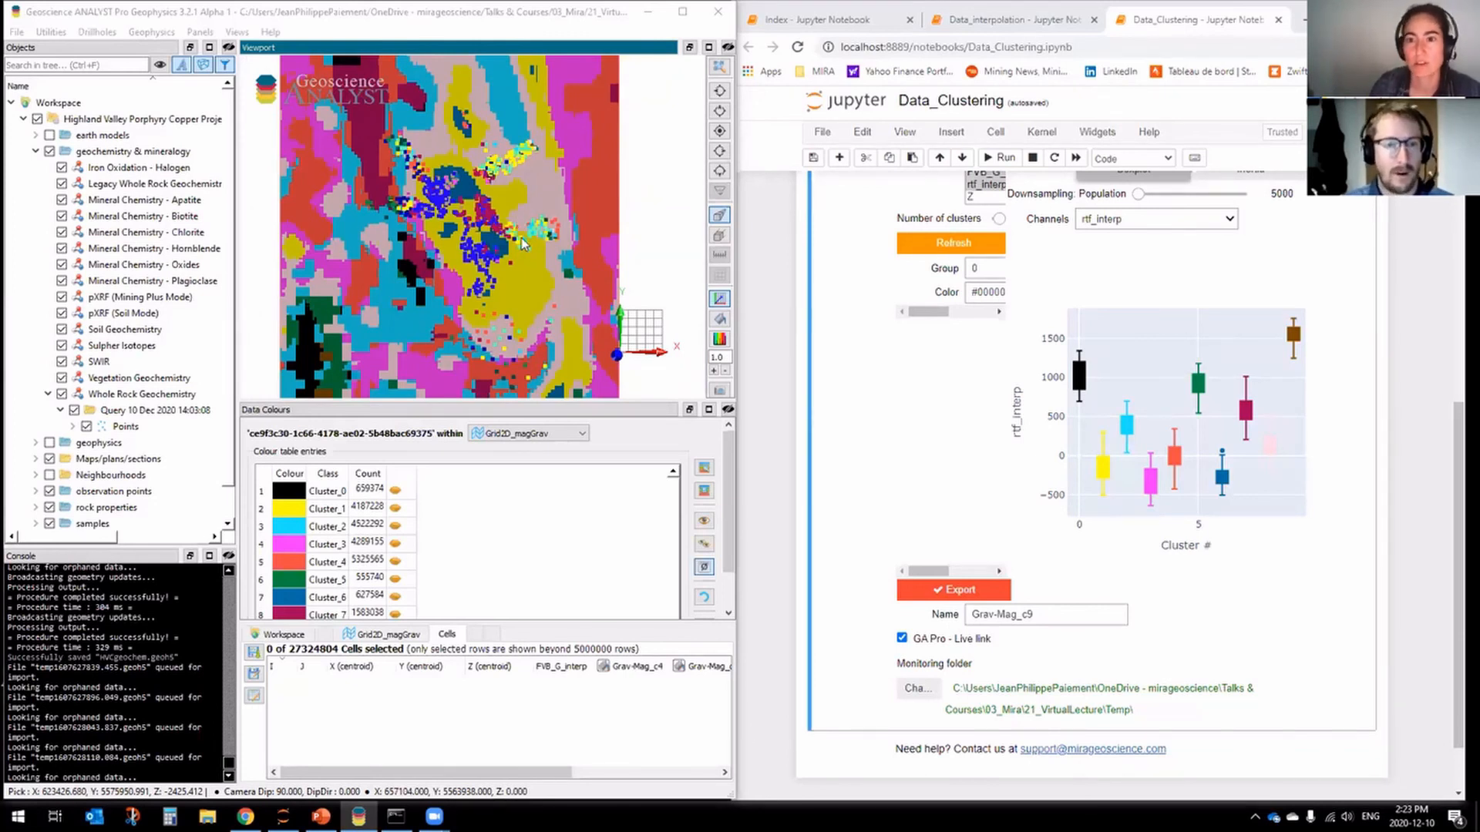
pyautogui.scroll(1, 525, 235)
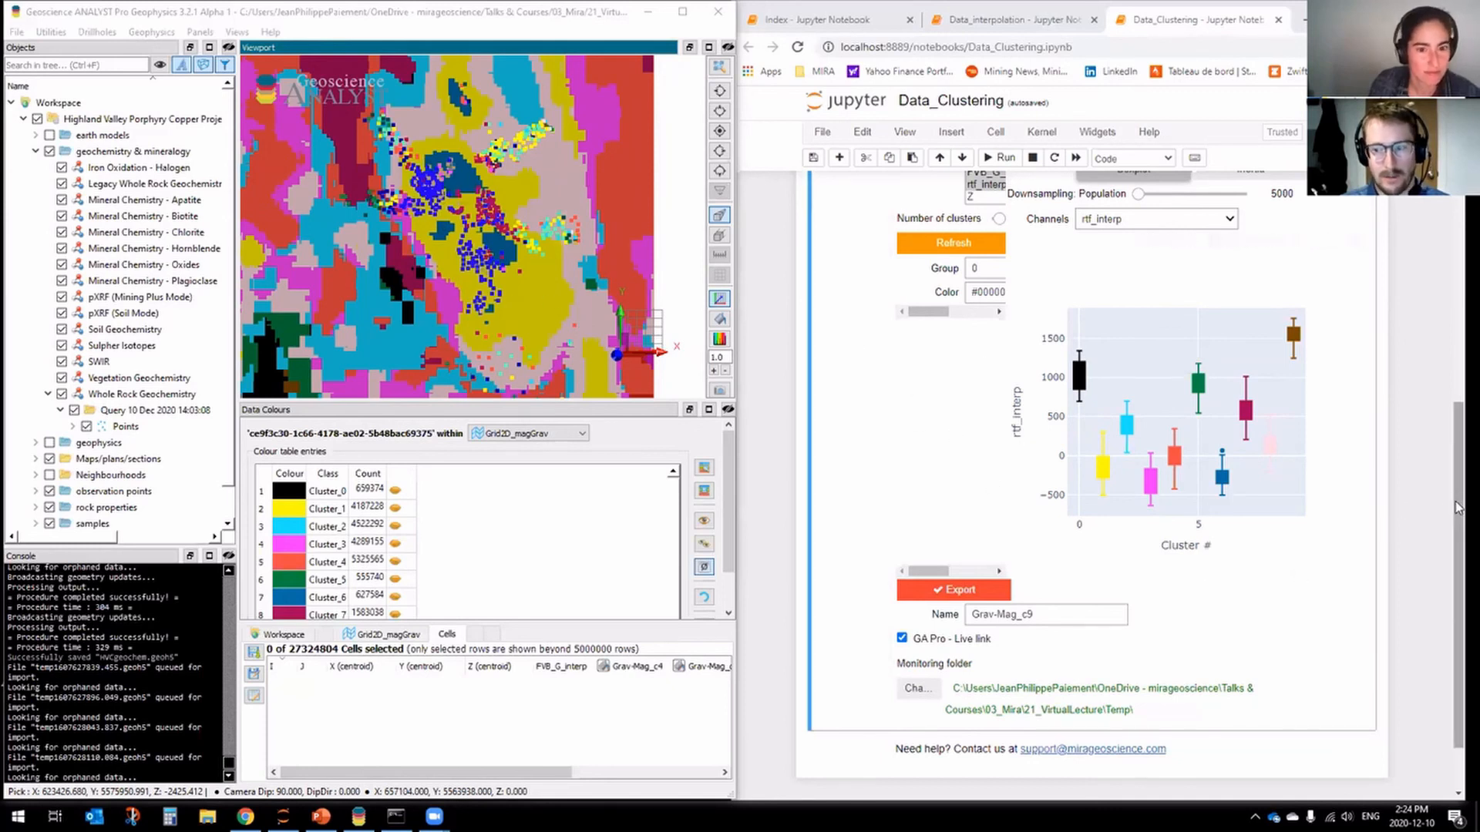
pyautogui.moveTo(1457, 501); pyautogui.dragTo(1457, 469)
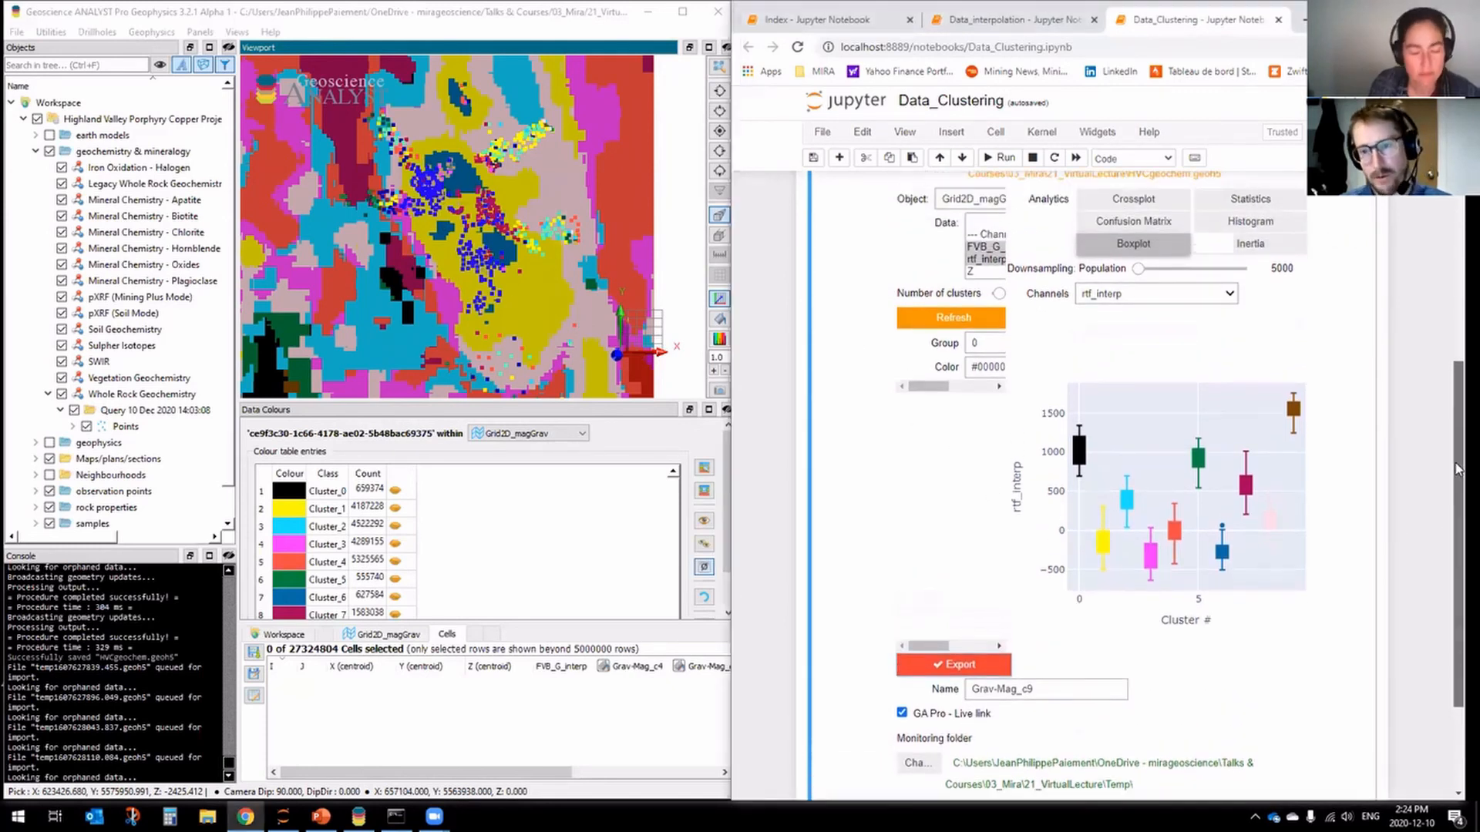
pyautogui.moveTo(1281, 496)
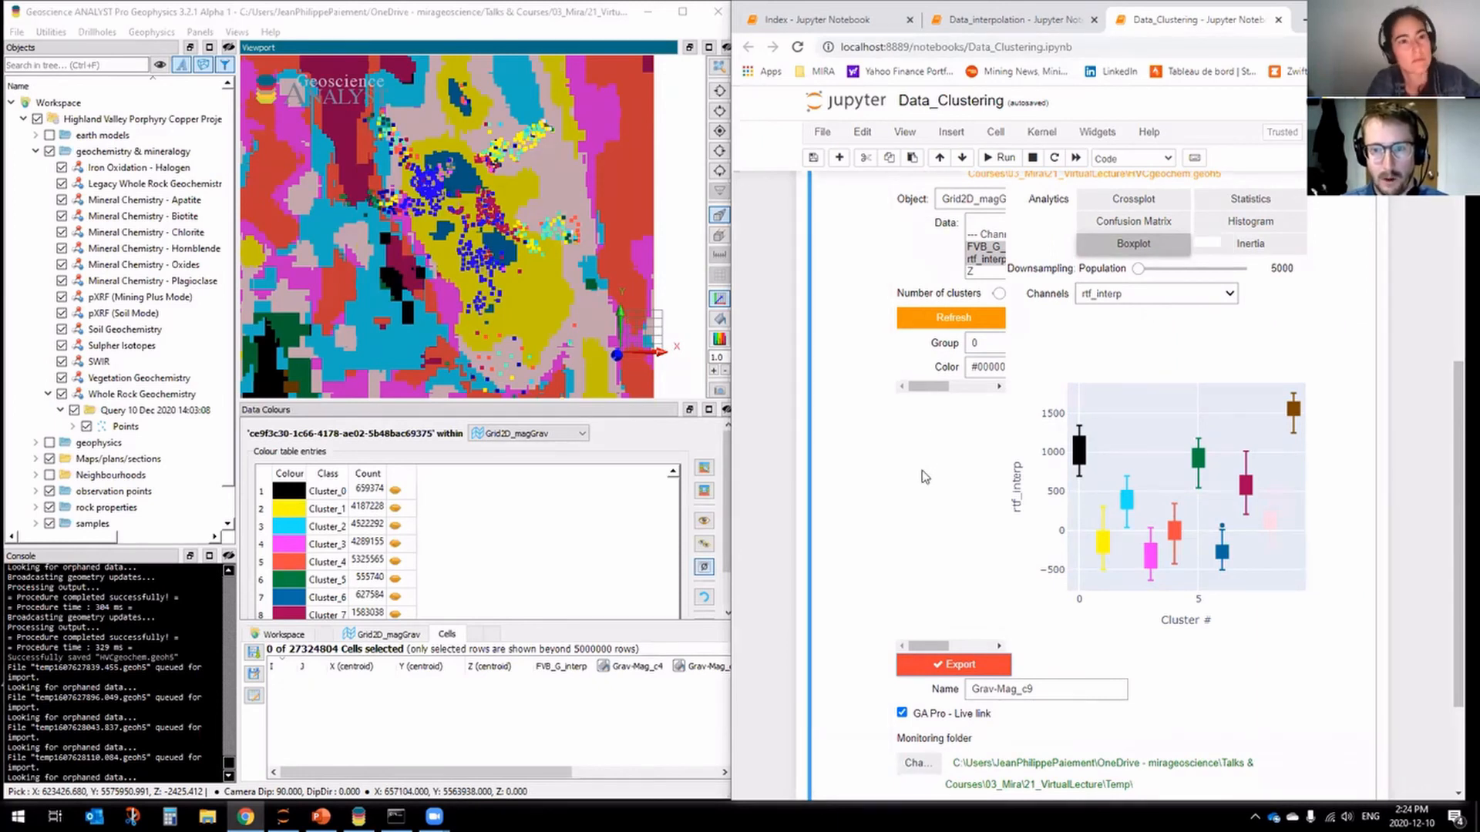
pyautogui.scroll(1, 921, 482)
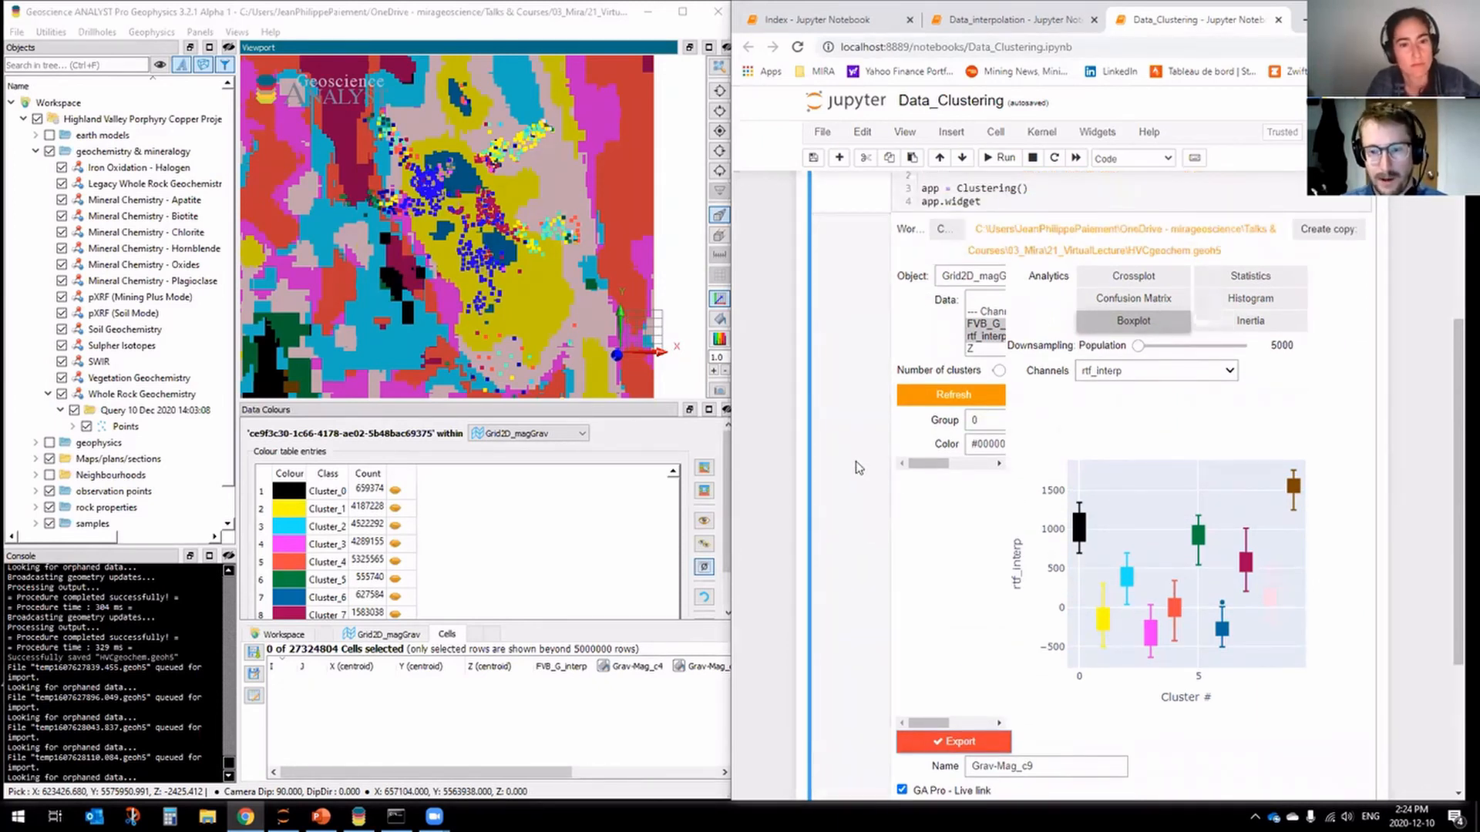